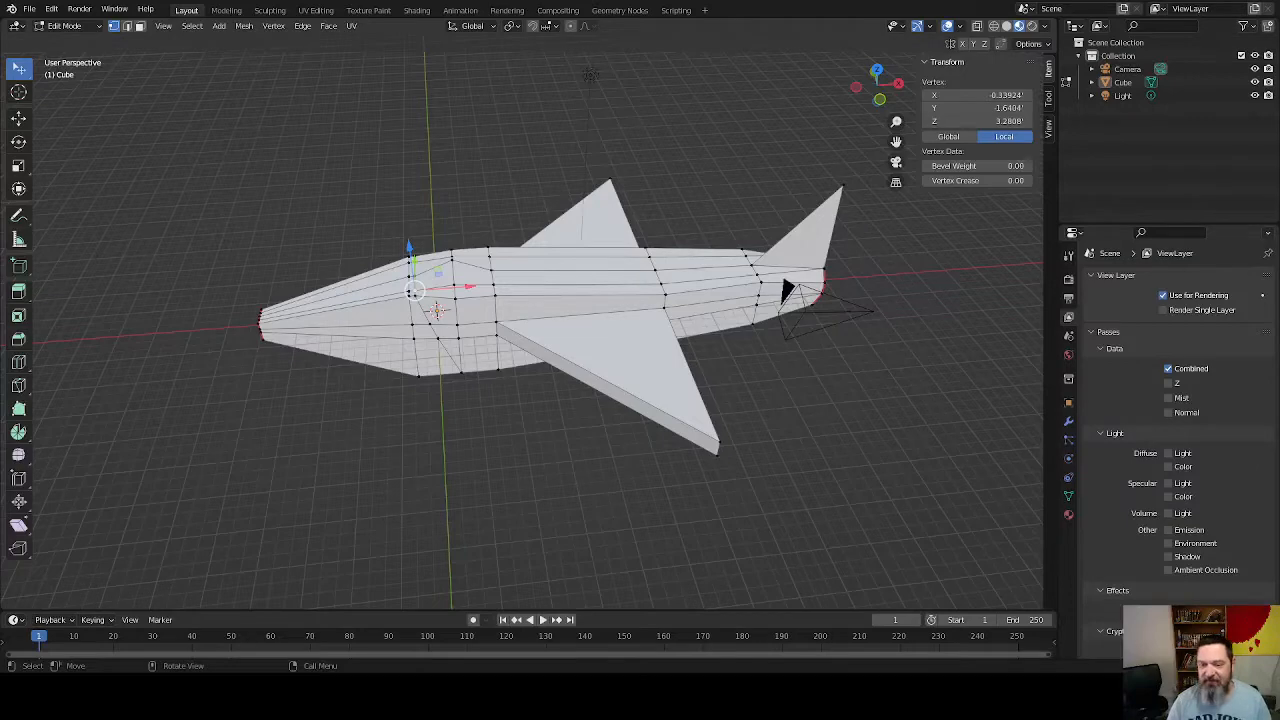
Inspect the low-poly airplane's fuselage, wings and tail from the side, rear and front
middle_click_drag(592, 415, 729, 397)
scroll(674, 447, "up", 3)
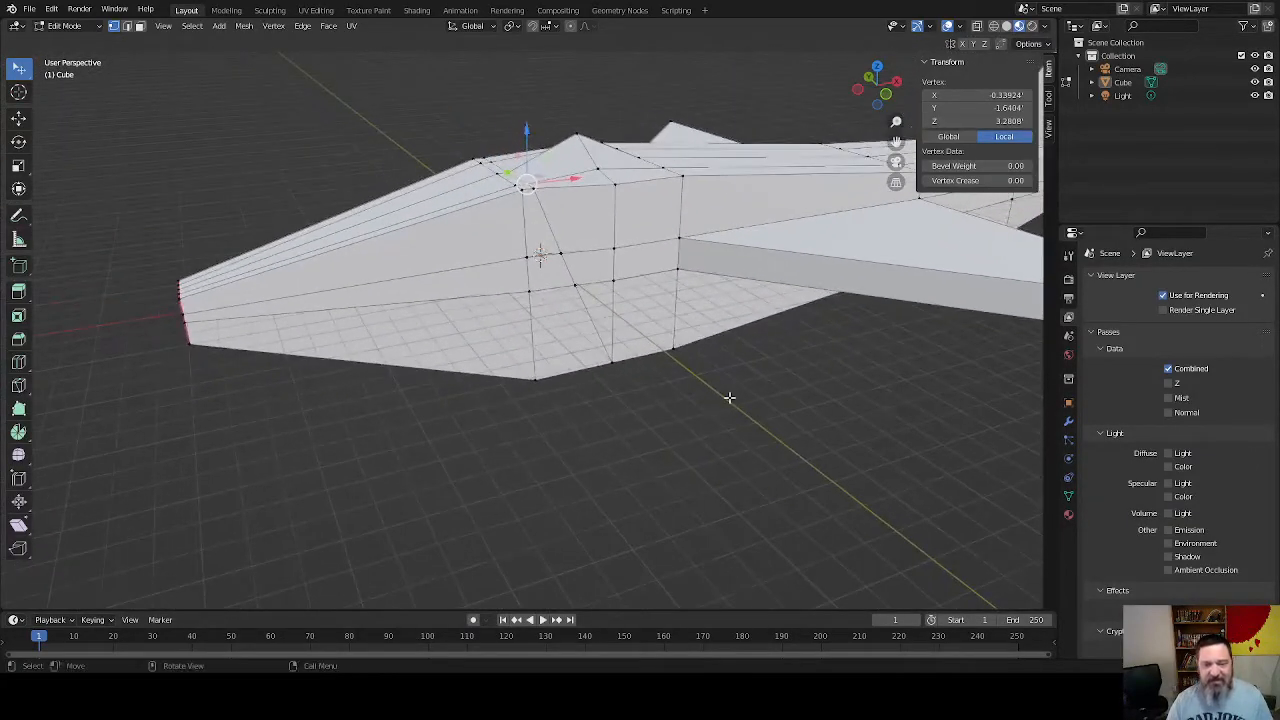
scroll(790, 389, "down", 3)
middle_click_drag(818, 381, 618, 427)
middle_click_drag(872, 358, 831, 364)
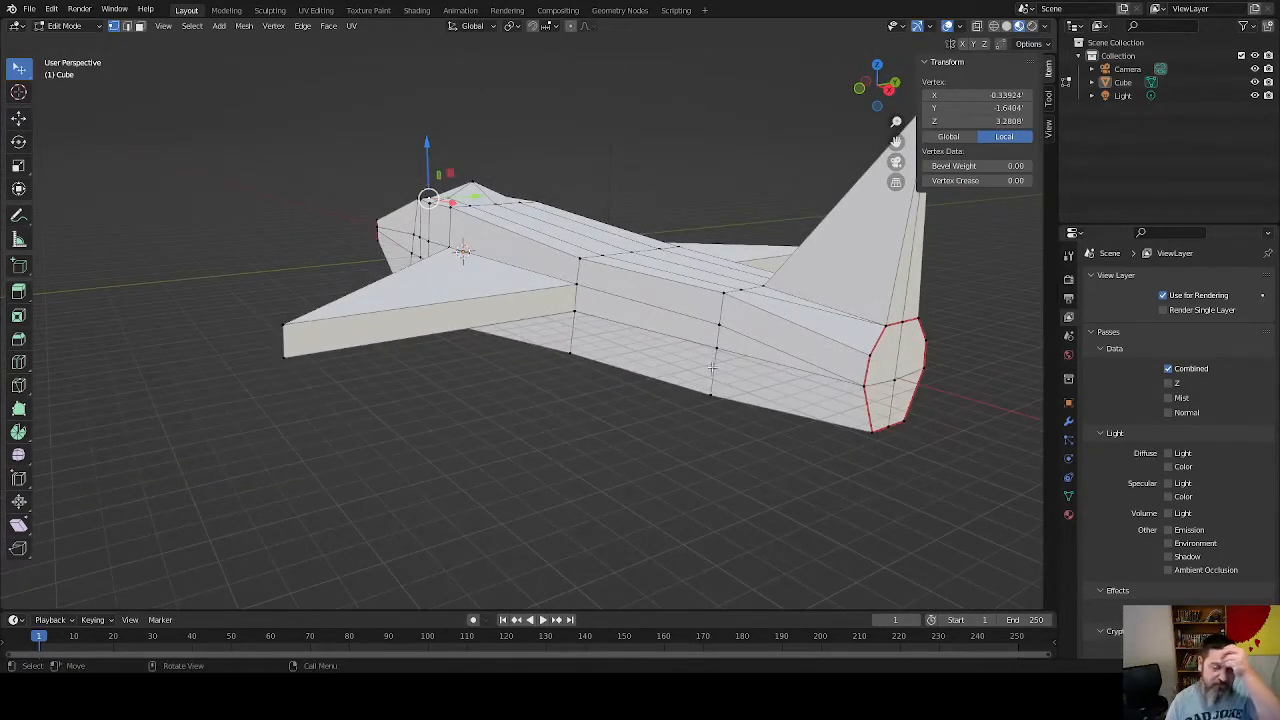
middle_click_drag(711, 369, 691, 396)
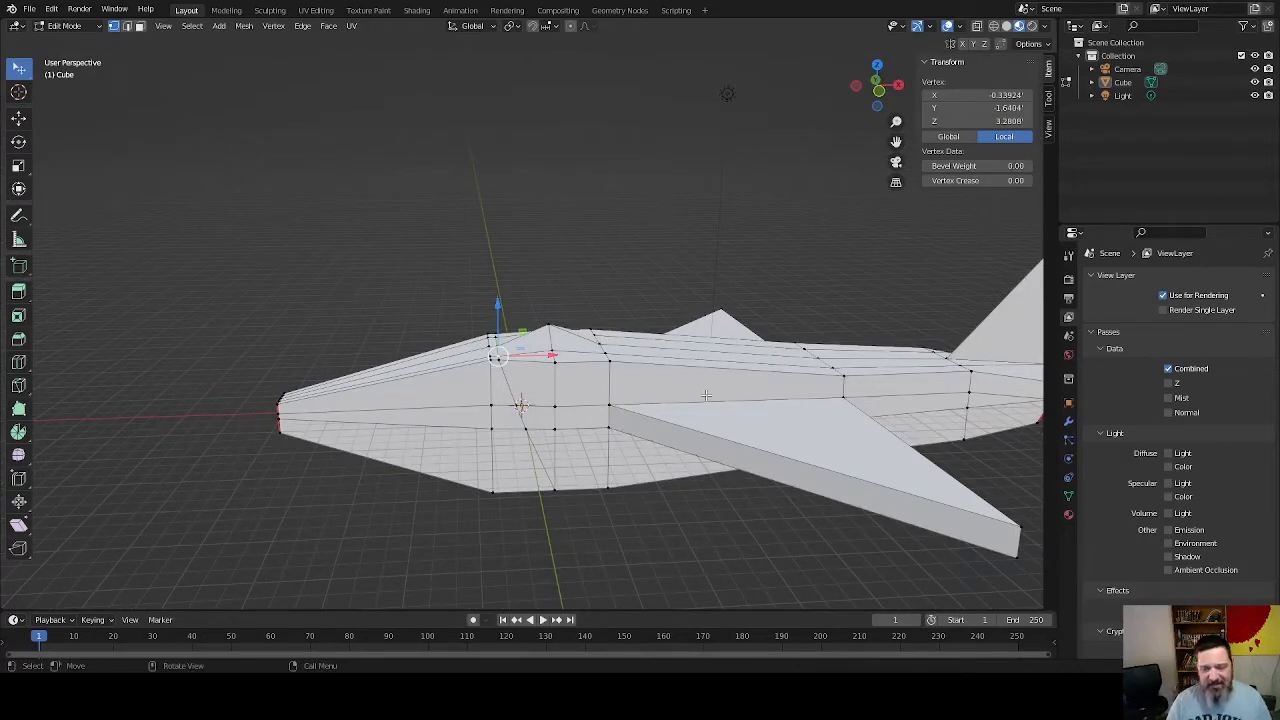
middle_click_drag(872, 372, 791, 340)
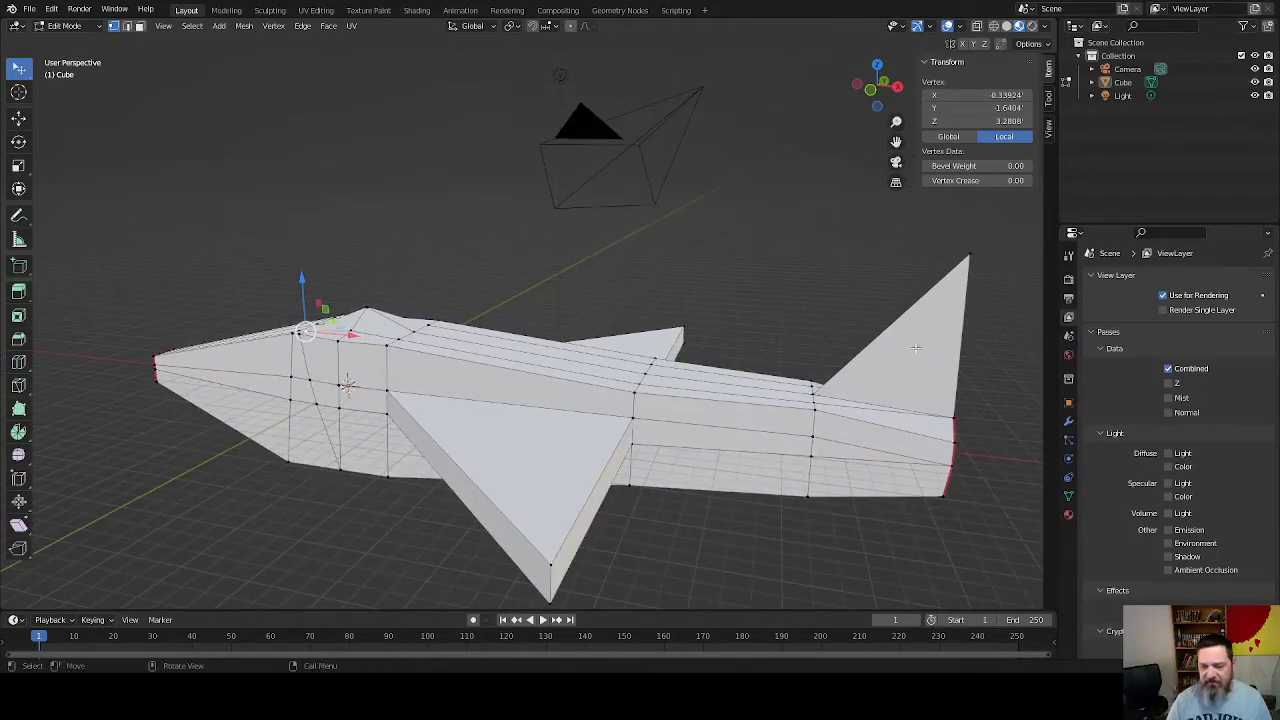
middle_click_drag(443, 319, 377, 408)
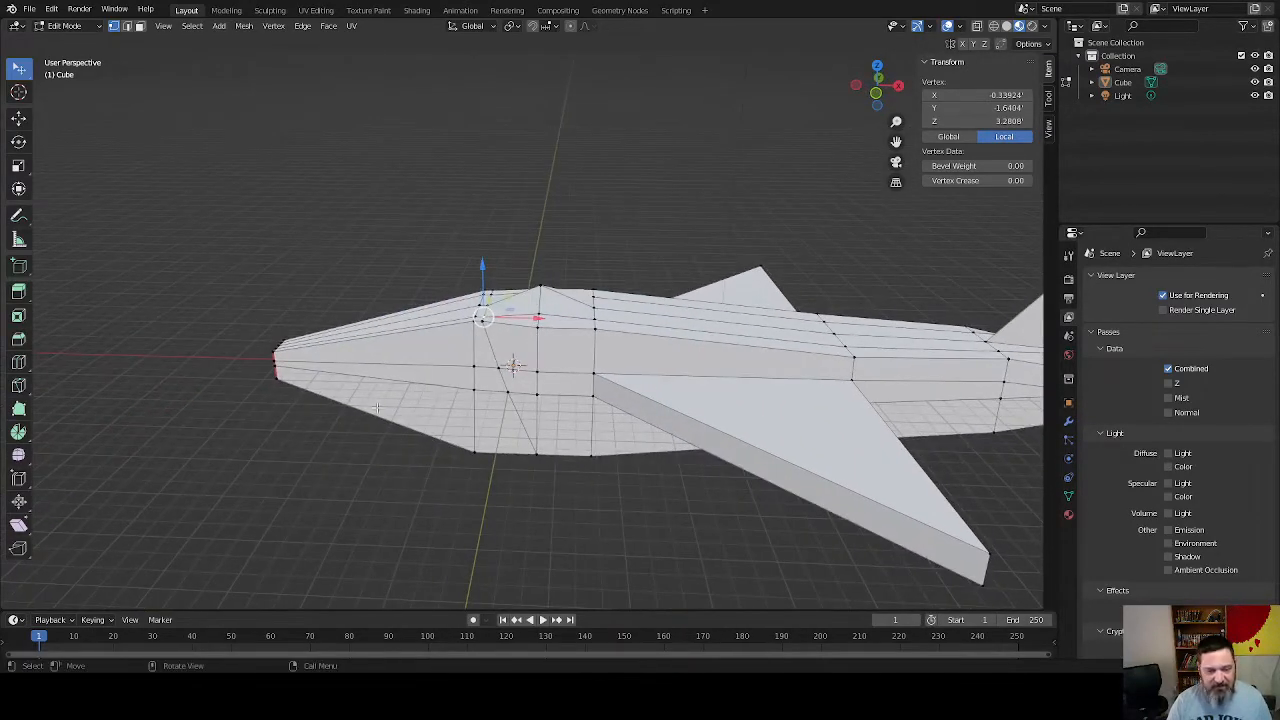
mouse_move(300, 391)
middle_mouse_down()
mouse_move(335, 391)
mouse_move(303, 388)
middle_mouse_up()
scroll(442, 418, "up", 3)
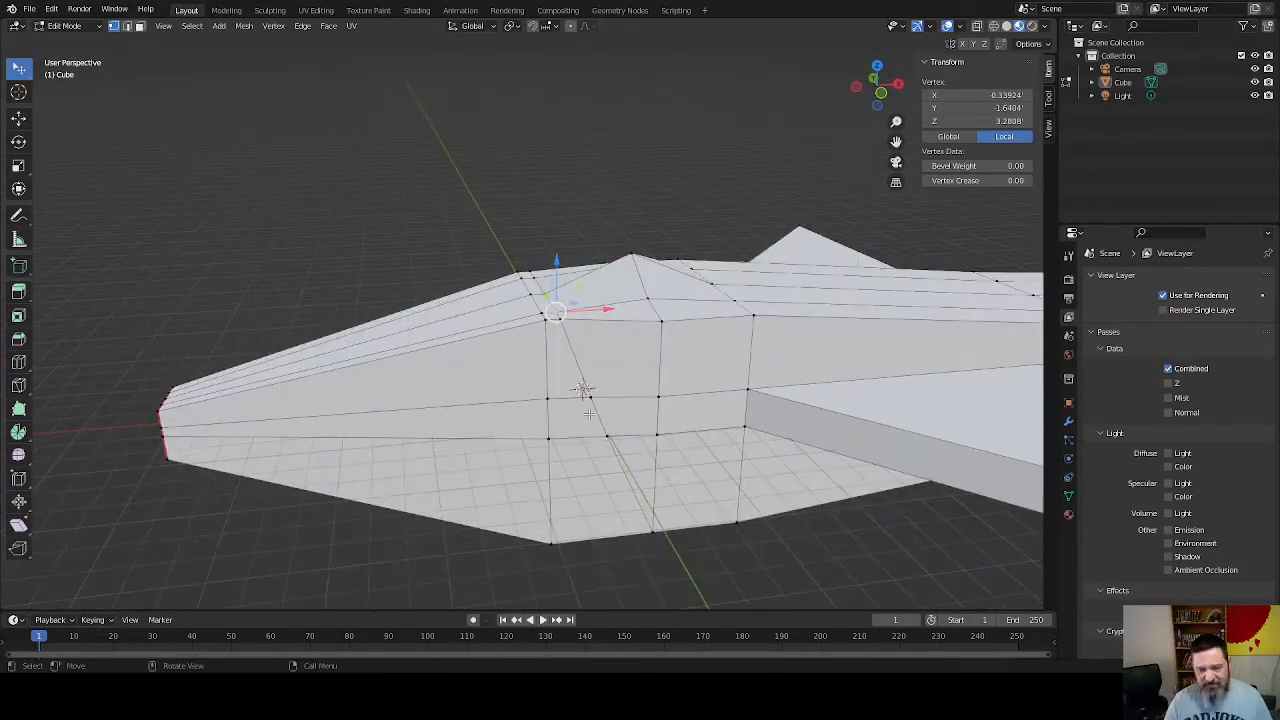
Select the negative-Y upper fuselage edge from beside the cockpit to behind the wing and move it inward about 0.27 ft along Y
middle_click_drag(589, 413, 552, 449)
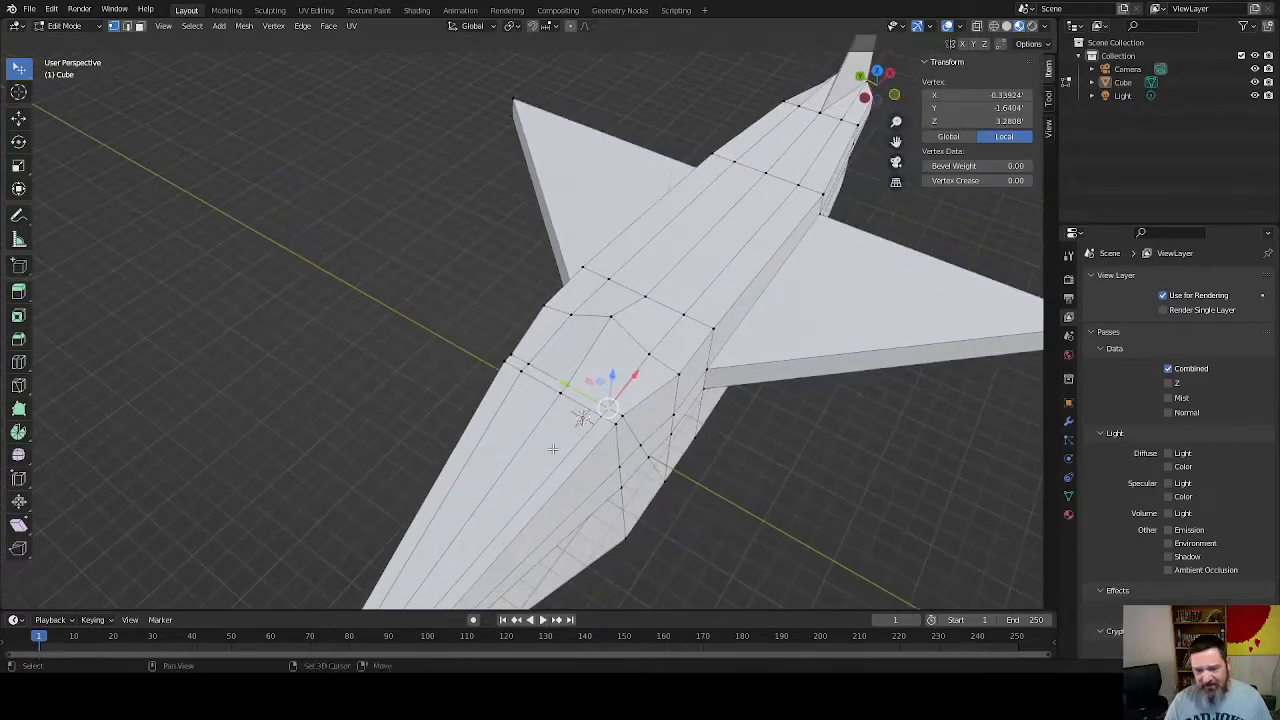
left_click(678, 373)
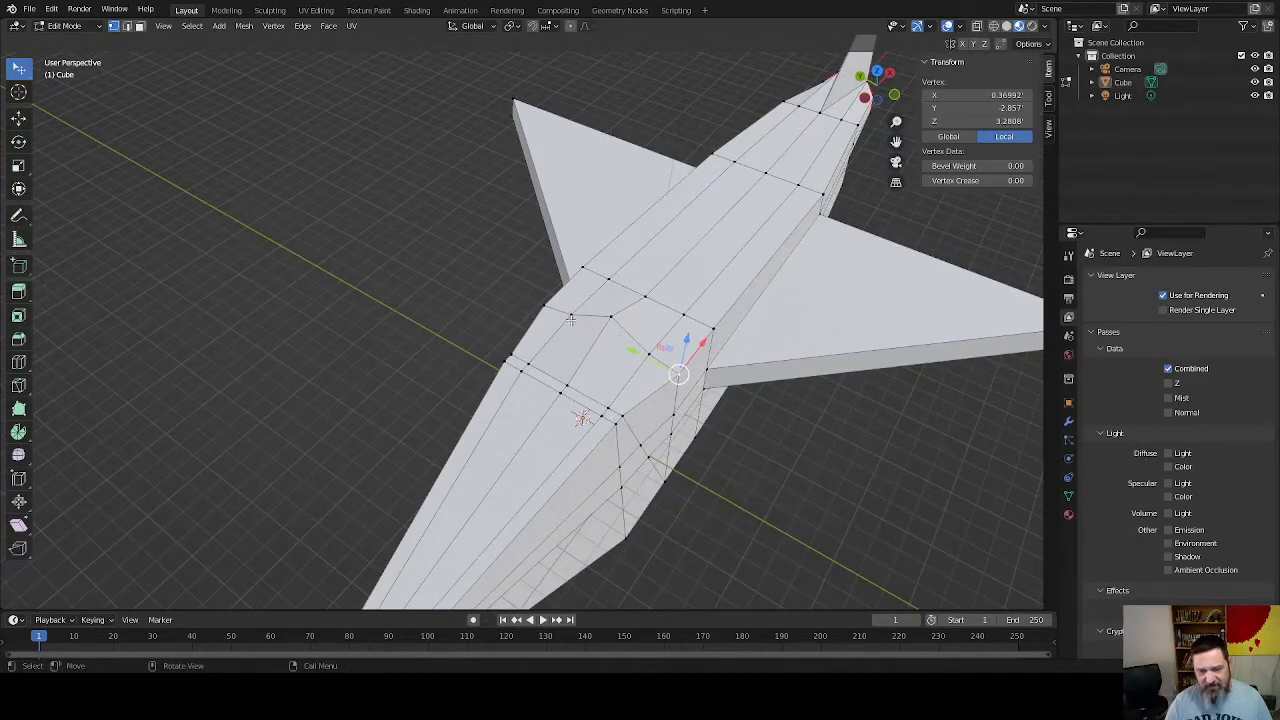
middle_click_drag(510, 356, 558, 378)
scroll(668, 382, "up", 1)
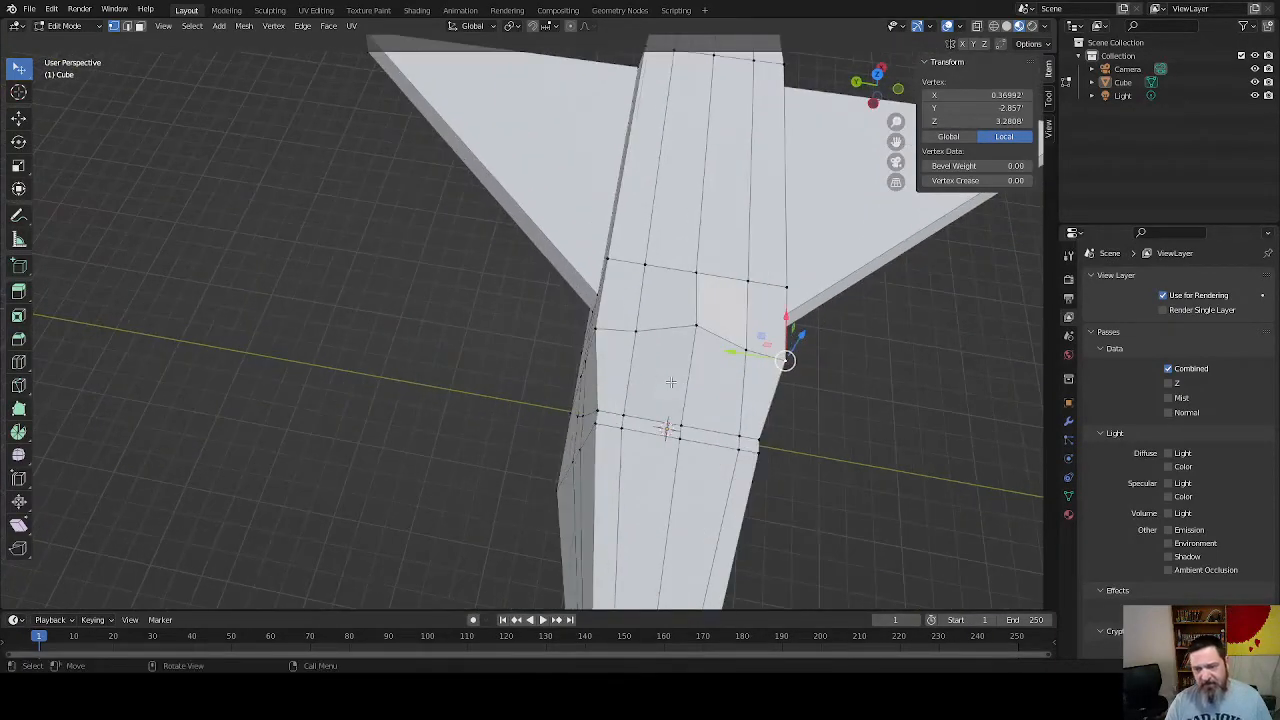
left_click(785, 287, "shift")
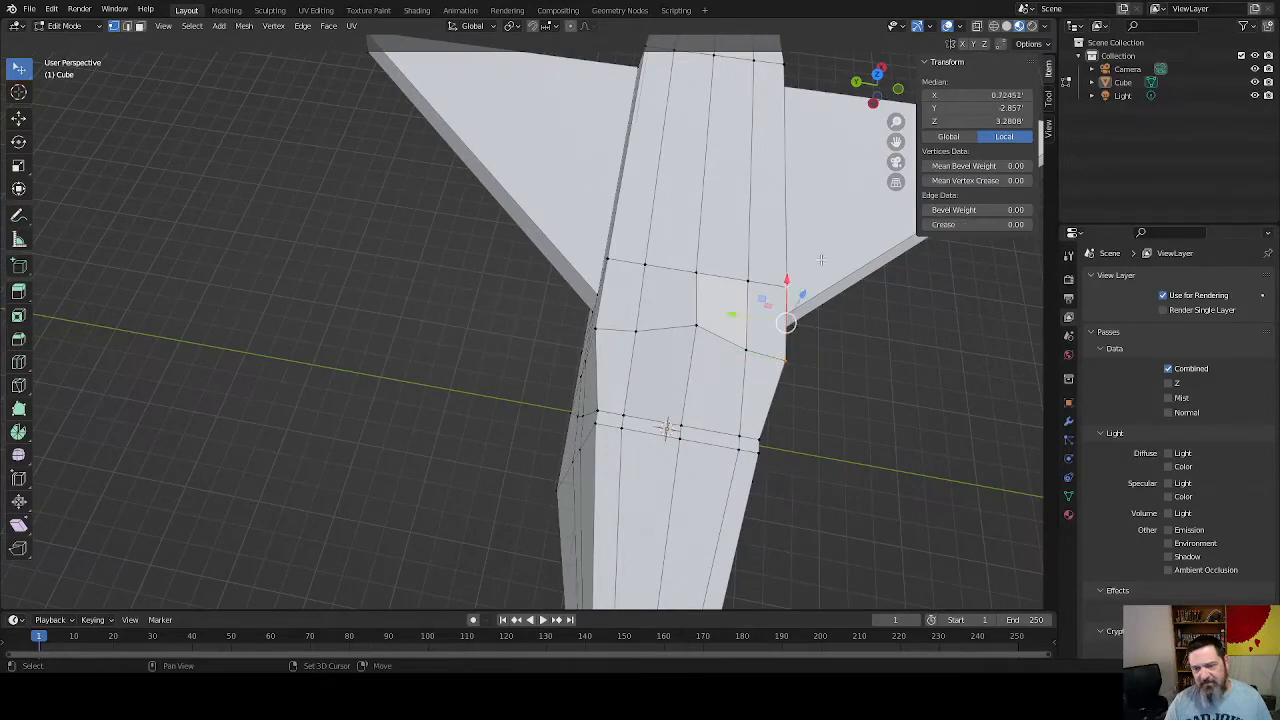
middle_click_drag(785, 287, 742, 343)
left_click(724, 178, "shift")
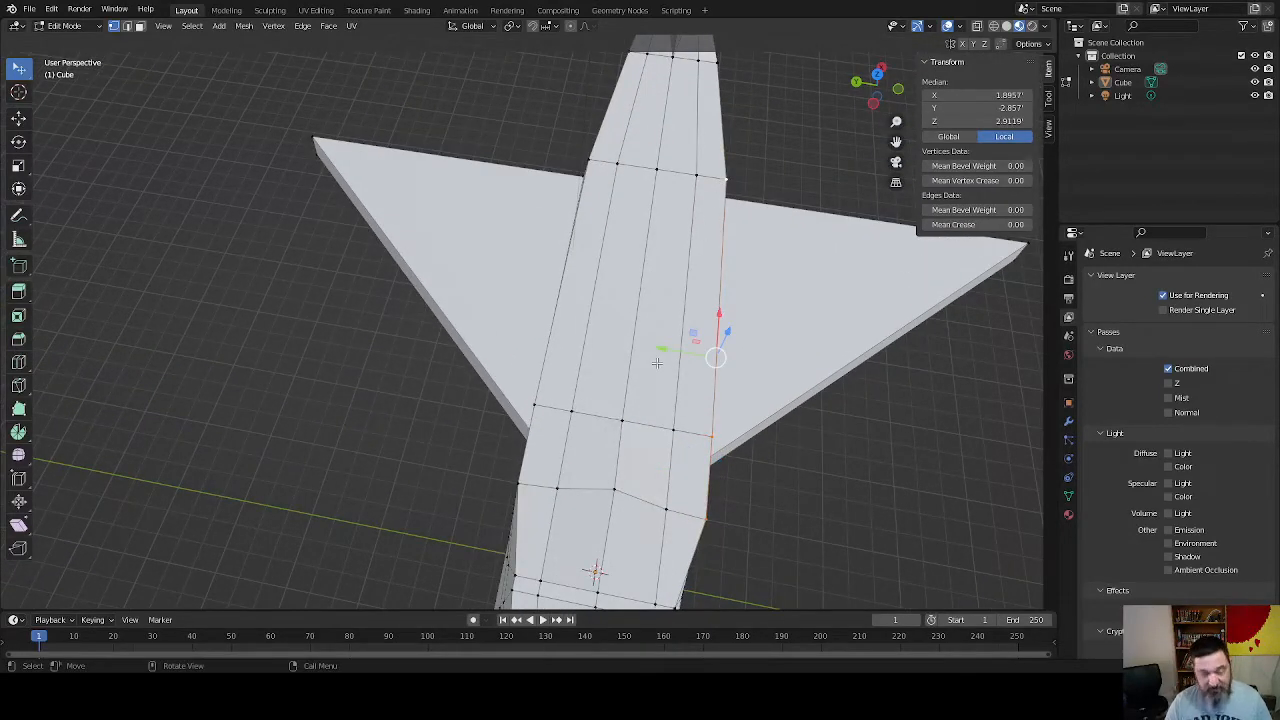
key("g")
key("y")
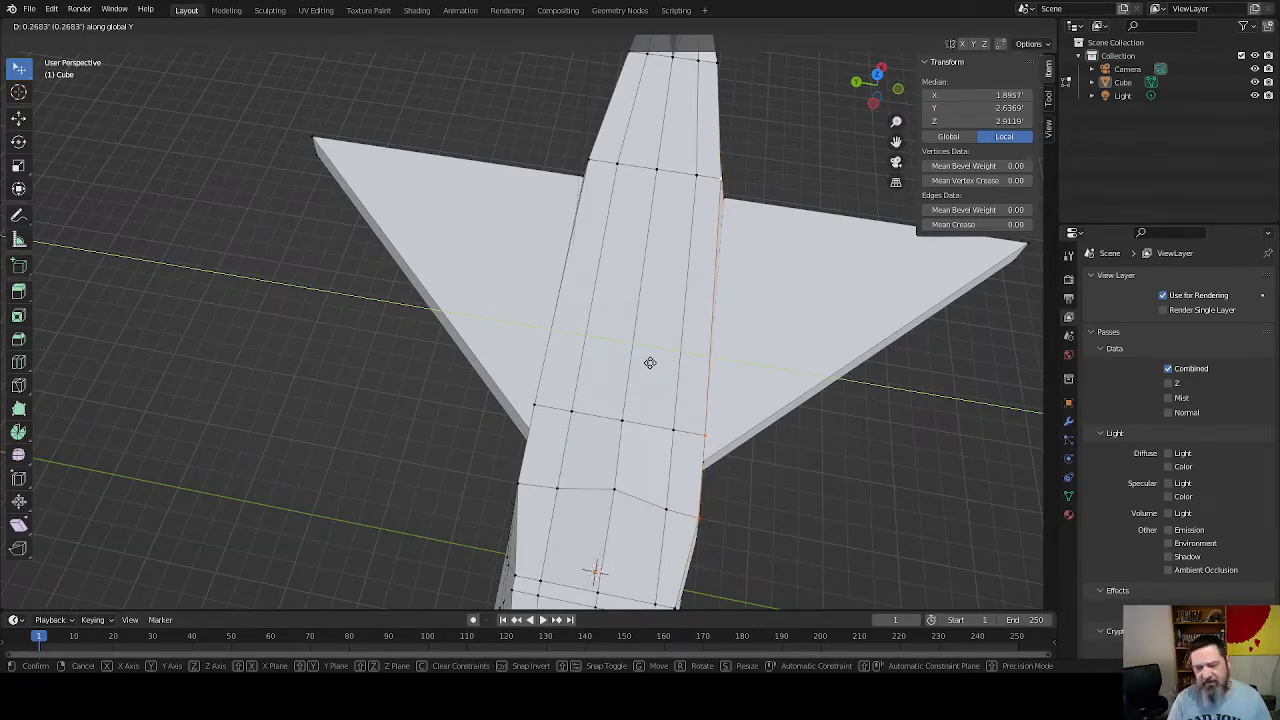
left_click(650, 363)
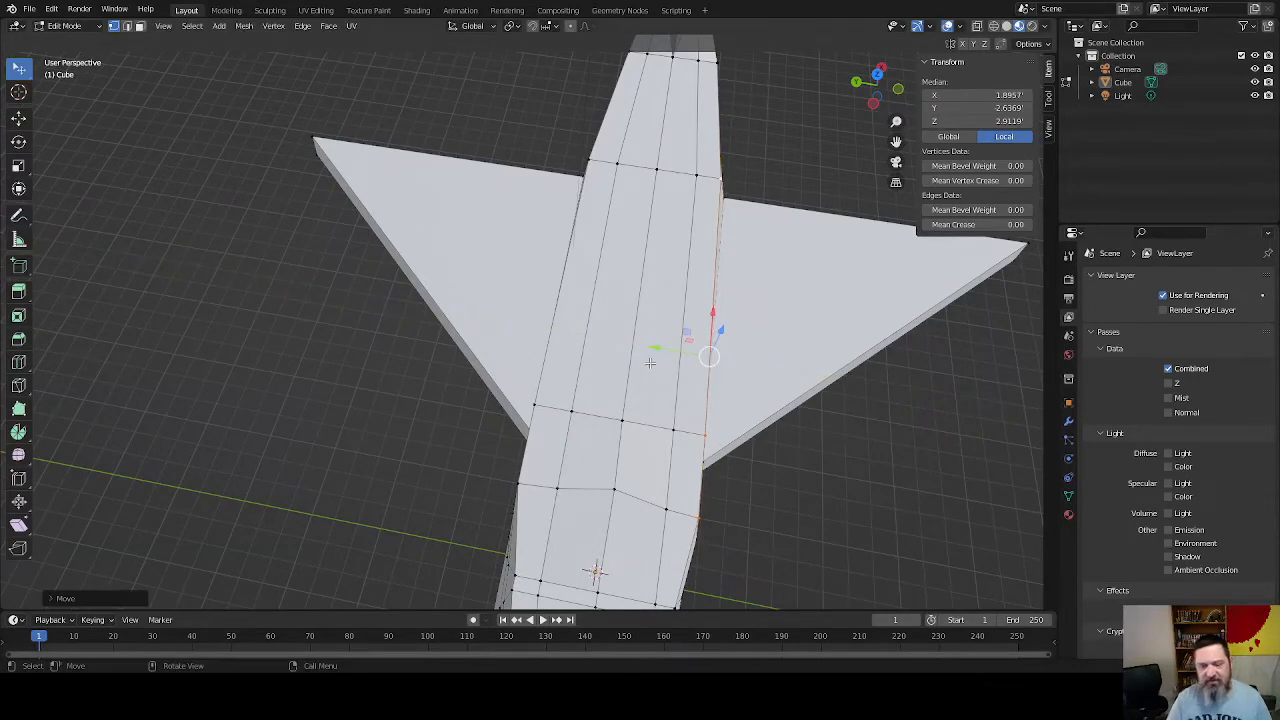
Select the matching upper fuselage edge on the positive-Y side as a shortest path and move it inward about 0.28 ft along Y
left_click(516, 483)
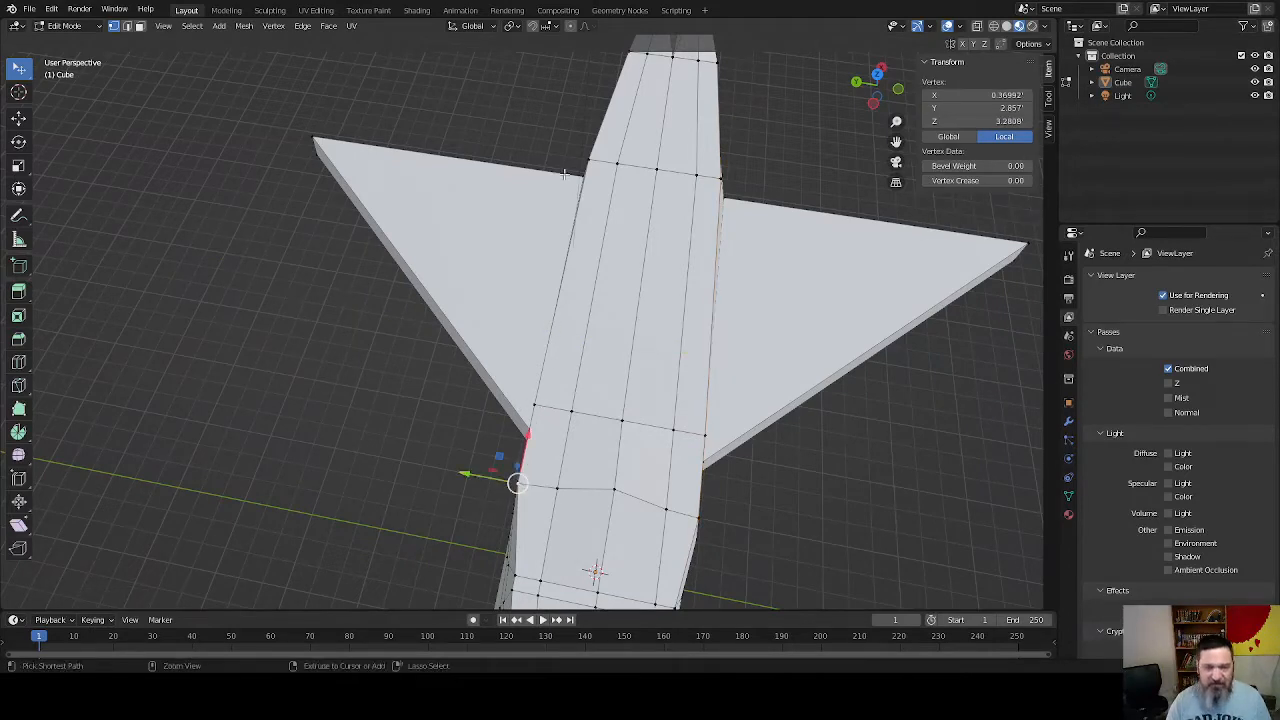
left_click(588, 157, "ctrl")
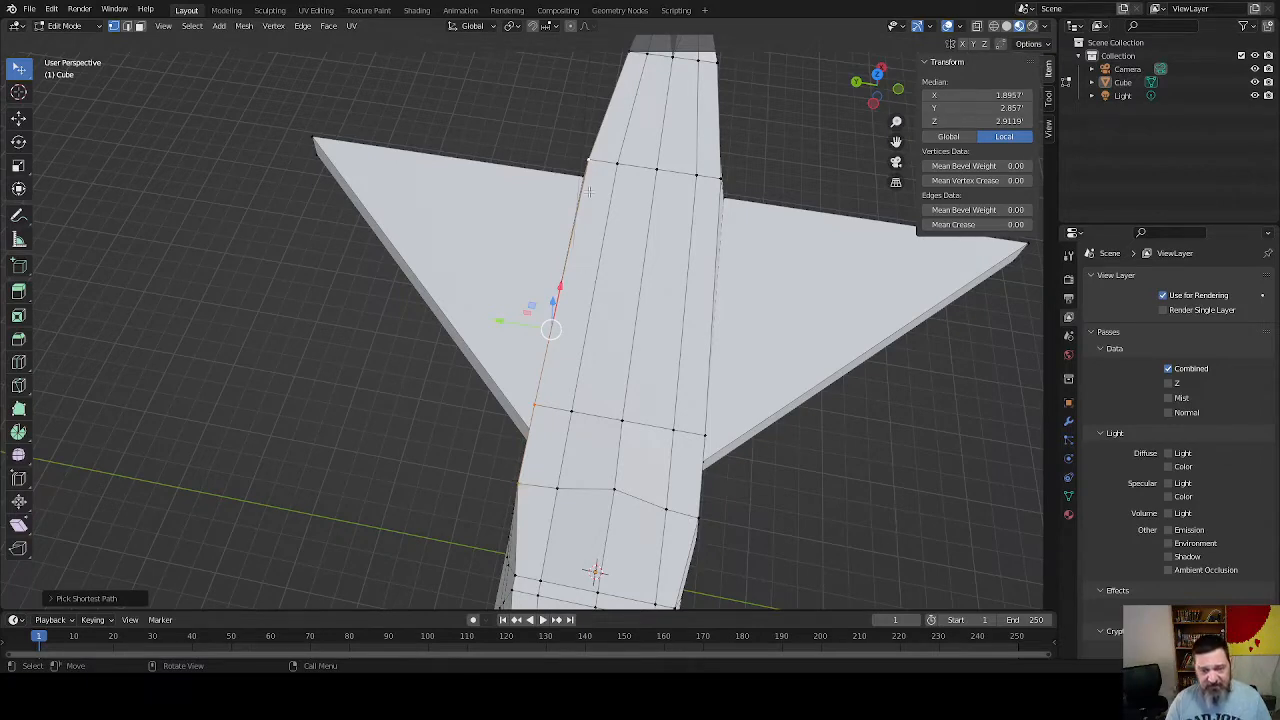
left_click(557, 489)
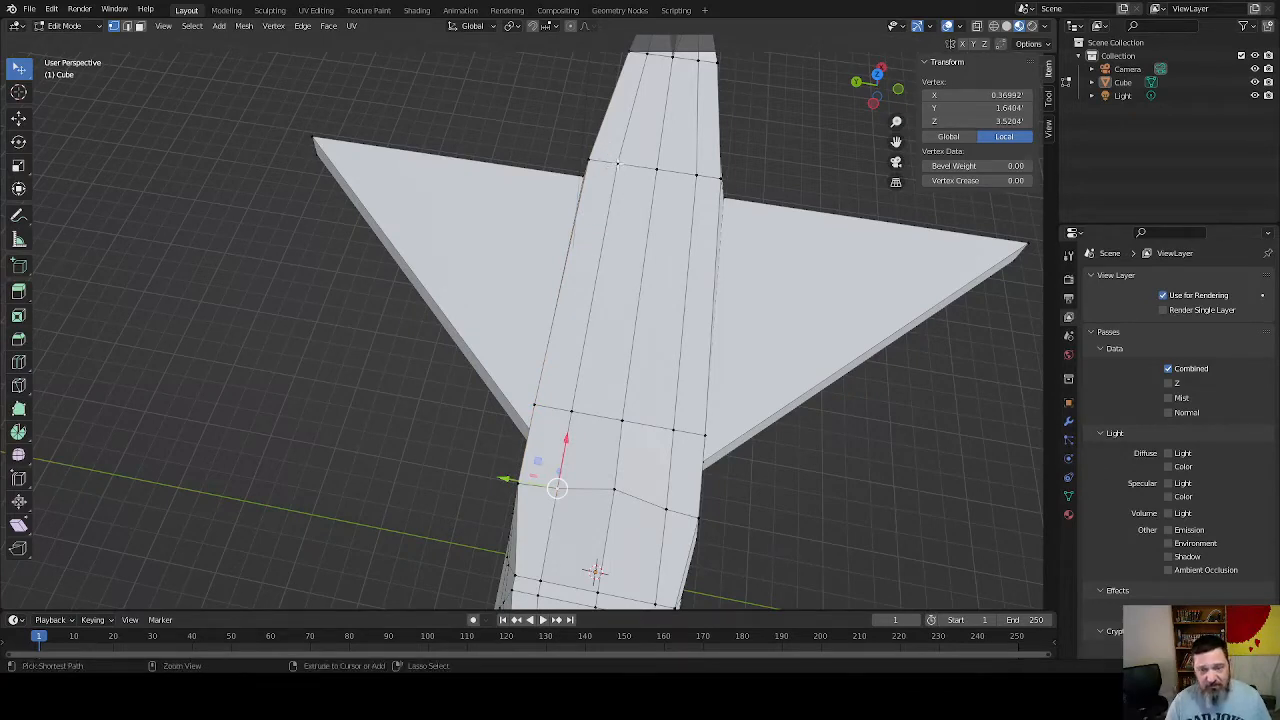
left_click(622, 160, "ctrl")
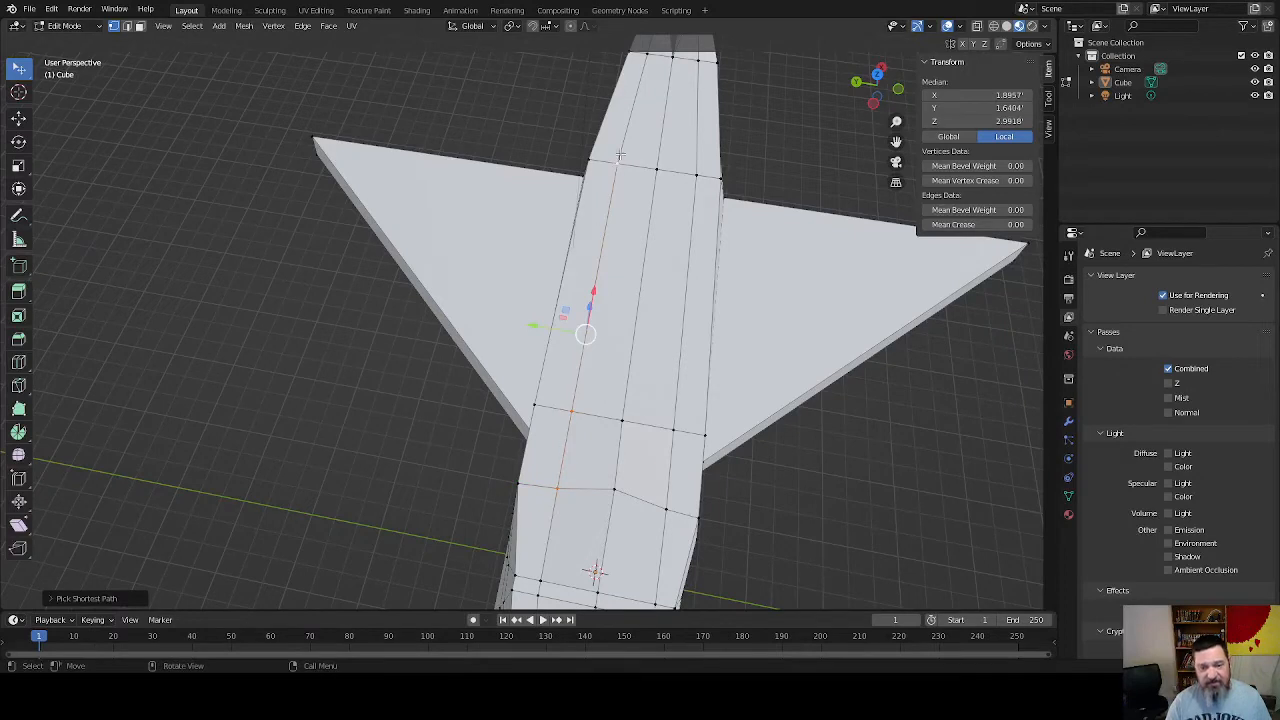
left_click(517, 483)
left_click(593, 160, "ctrl")
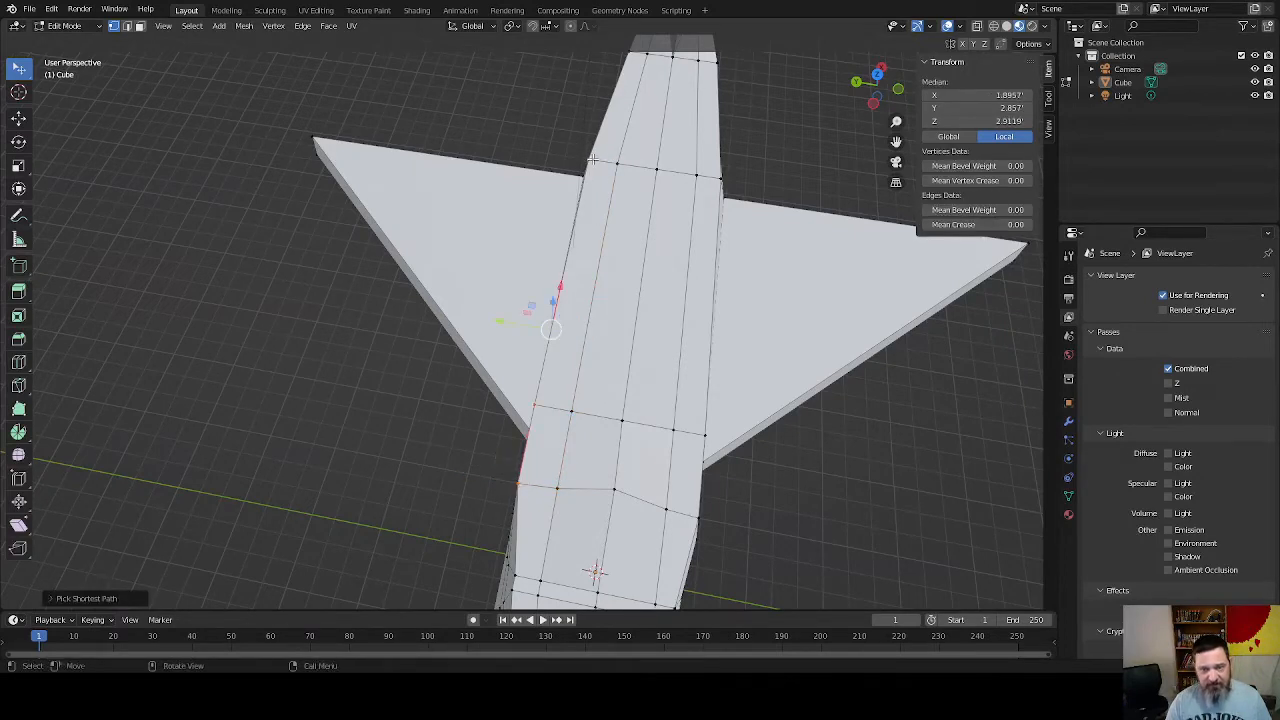
key("g")
key("y")
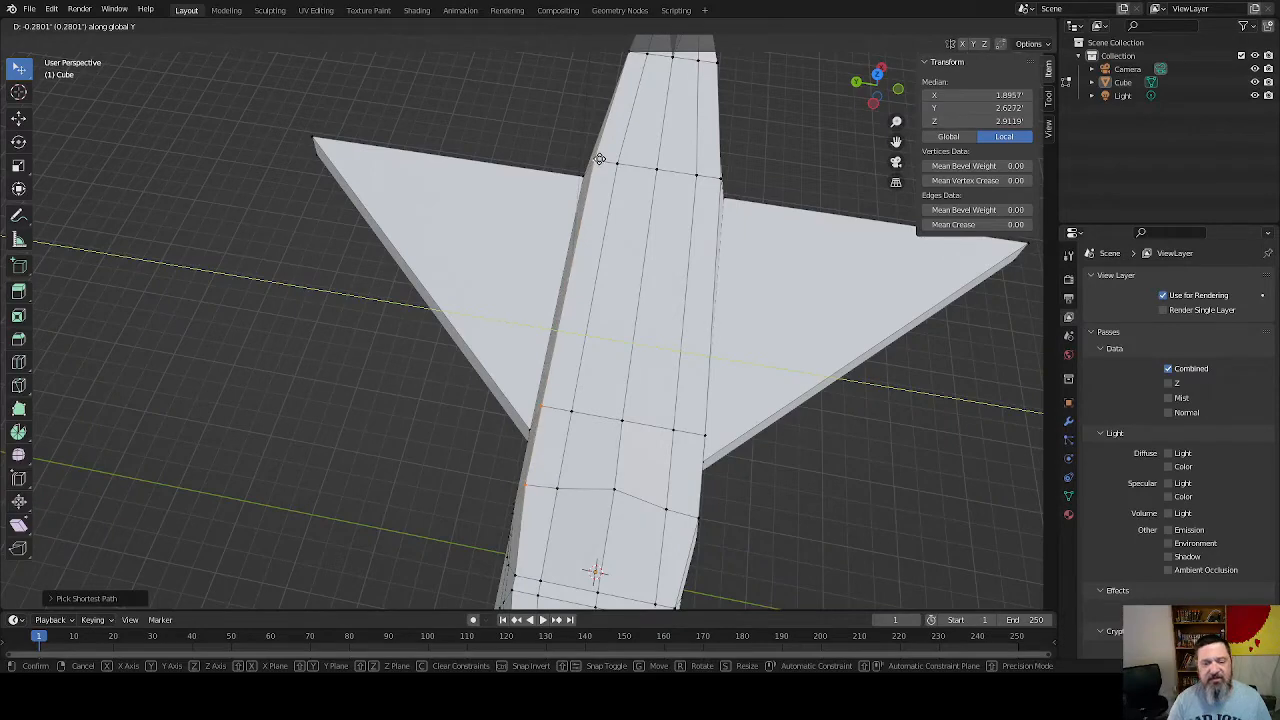
left_click(597, 160)
Move the positive-Y upper fuselage edge further inward along Y to a median Y of about 2.39 ft
middle_click_drag(449, 392, 679, 374)
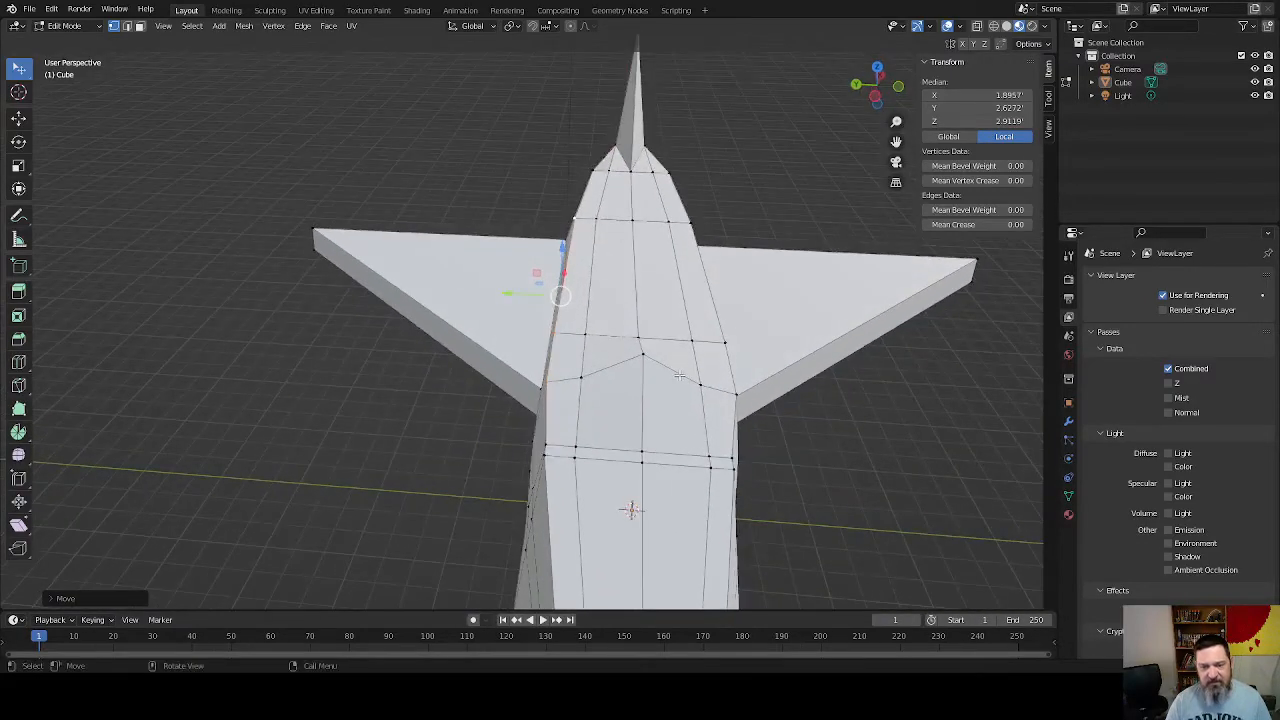
key("g")
key("y")
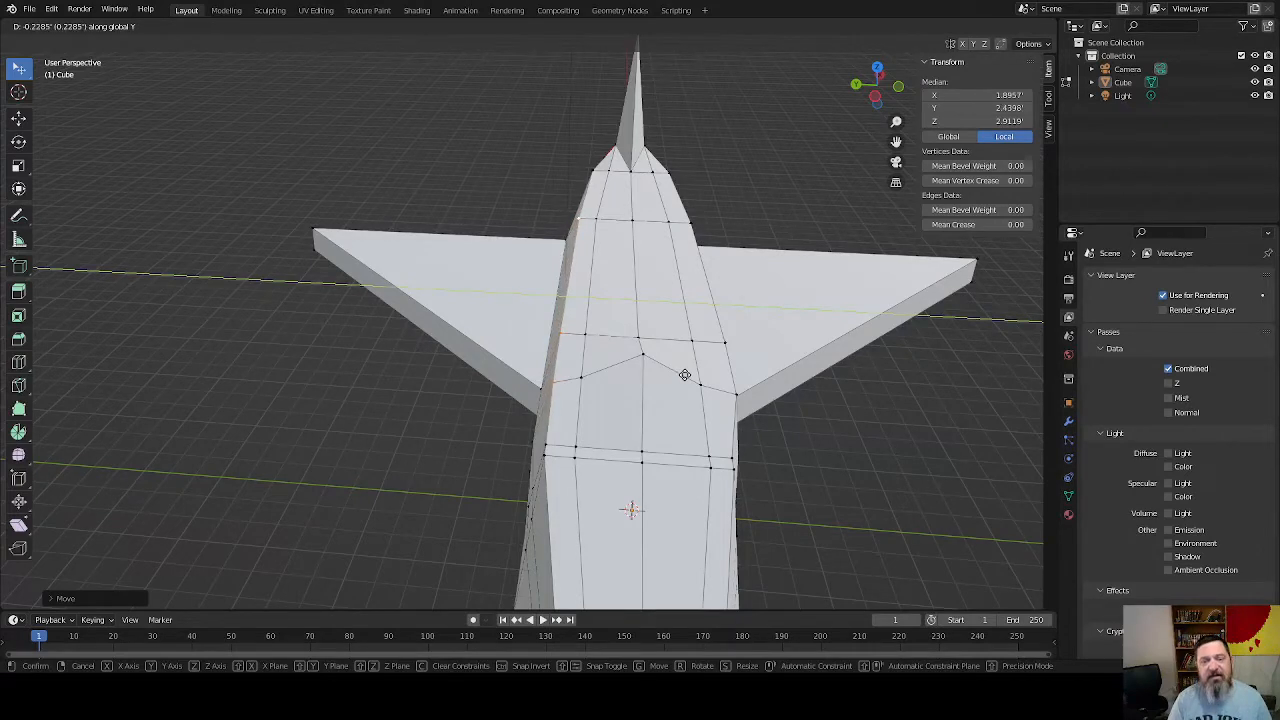
left_click(685, 374)
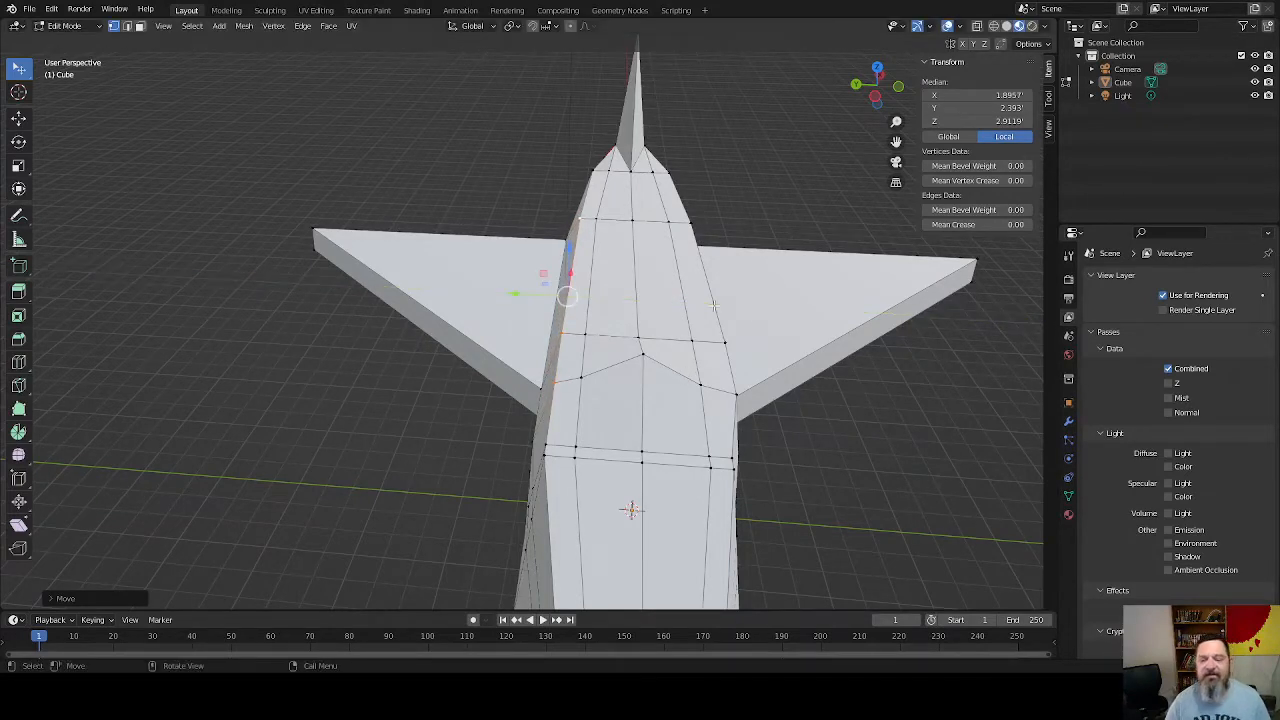
Reselect the negative-Y upper fuselage edge path and move it further inward to a median Y of about -2.41 ft
left_click(735, 396)
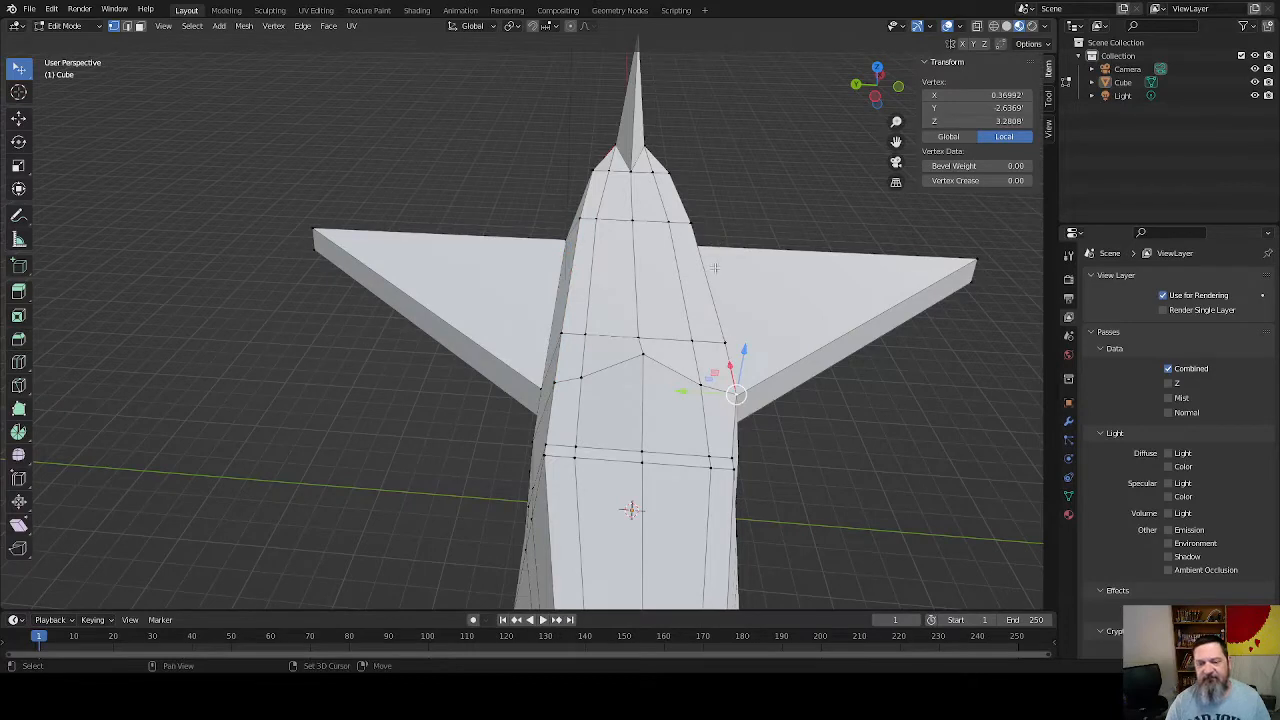
left_click(690, 225, "ctrl")
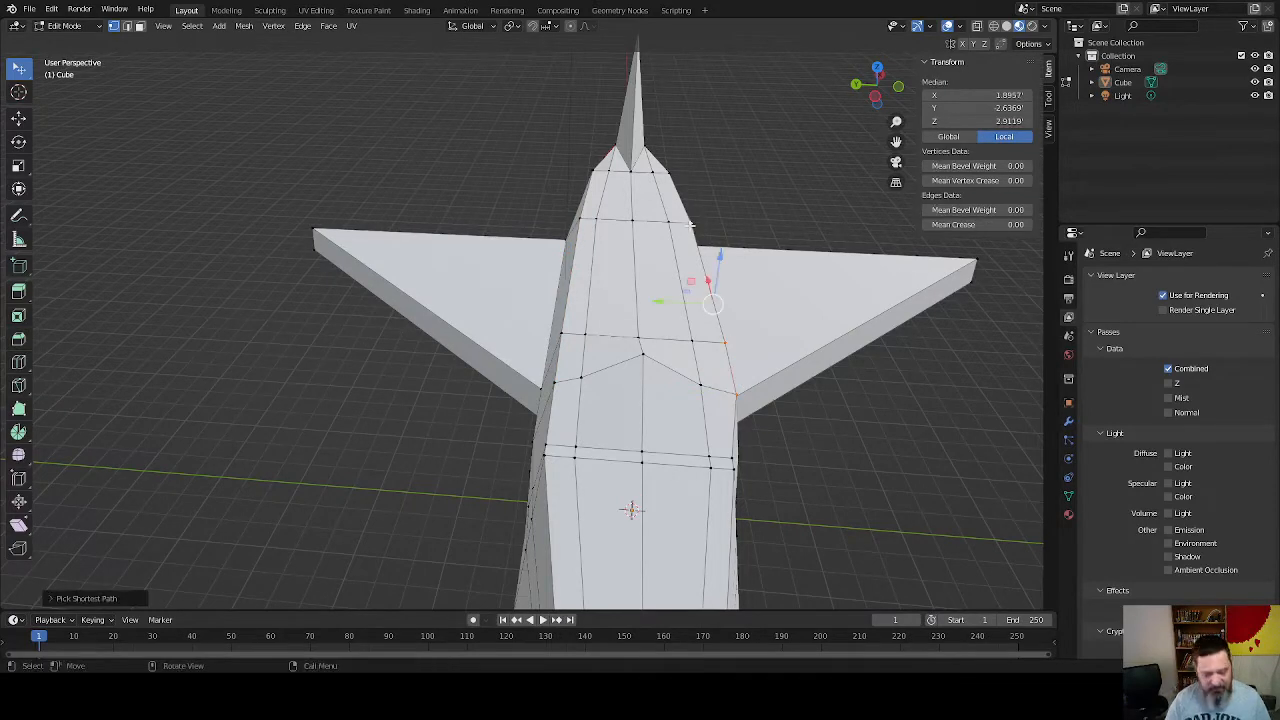
key("g")
key("y")
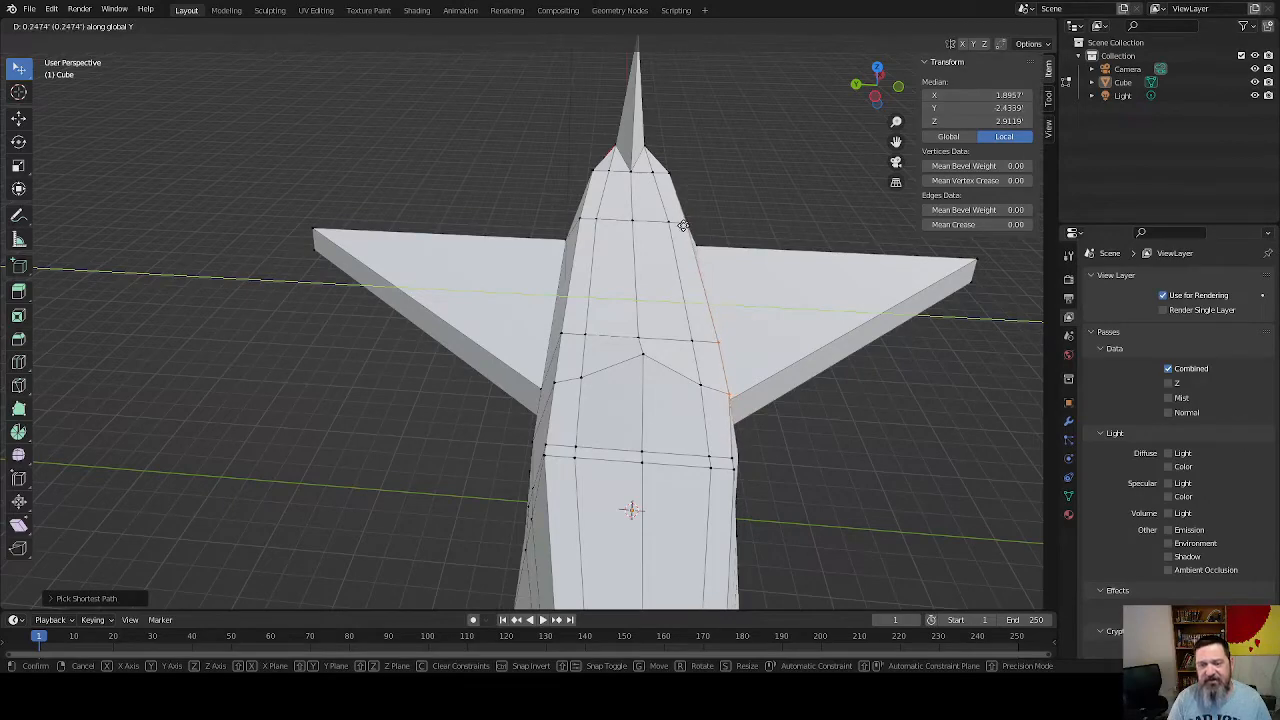
left_click(684, 226)
Select the negative-Y lower fuselage edge from below the cockpit toward the tail and move it inward about 0.70 ft along Y
middle_click_drag(822, 503, 770, 350)
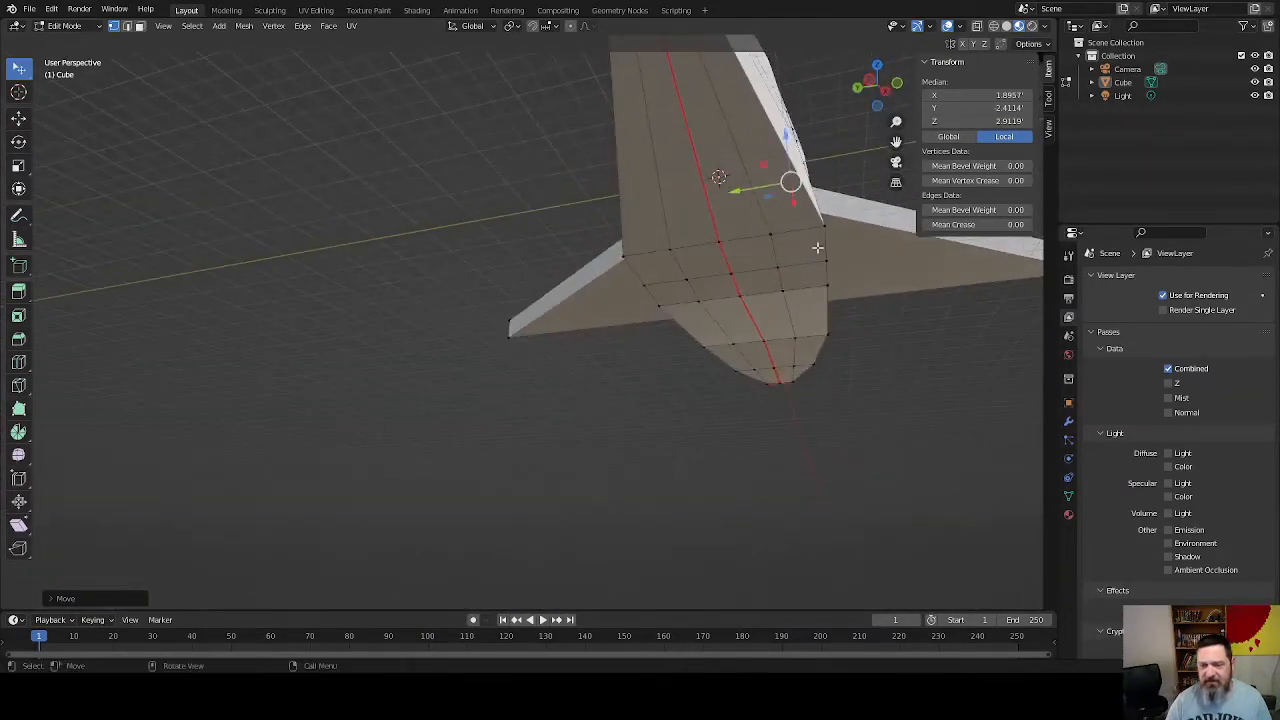
left_click(826, 233)
middle_click_drag(858, 332, 678, 438)
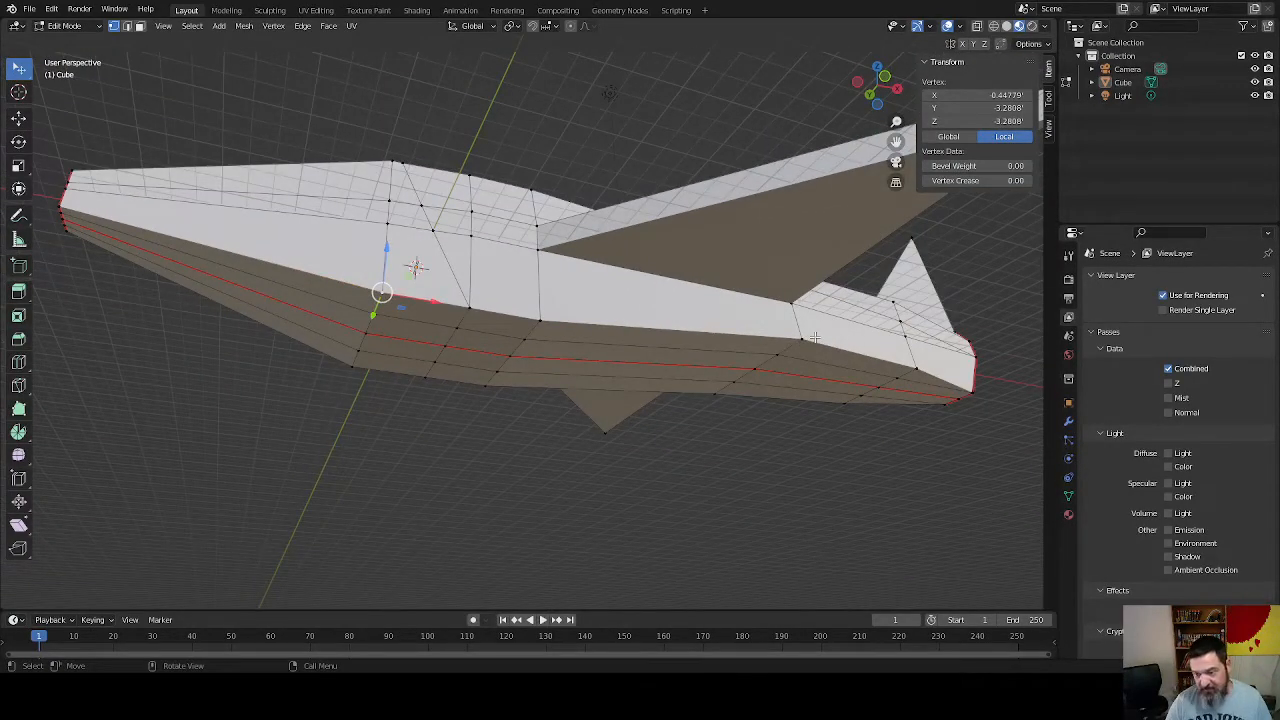
key("alt")
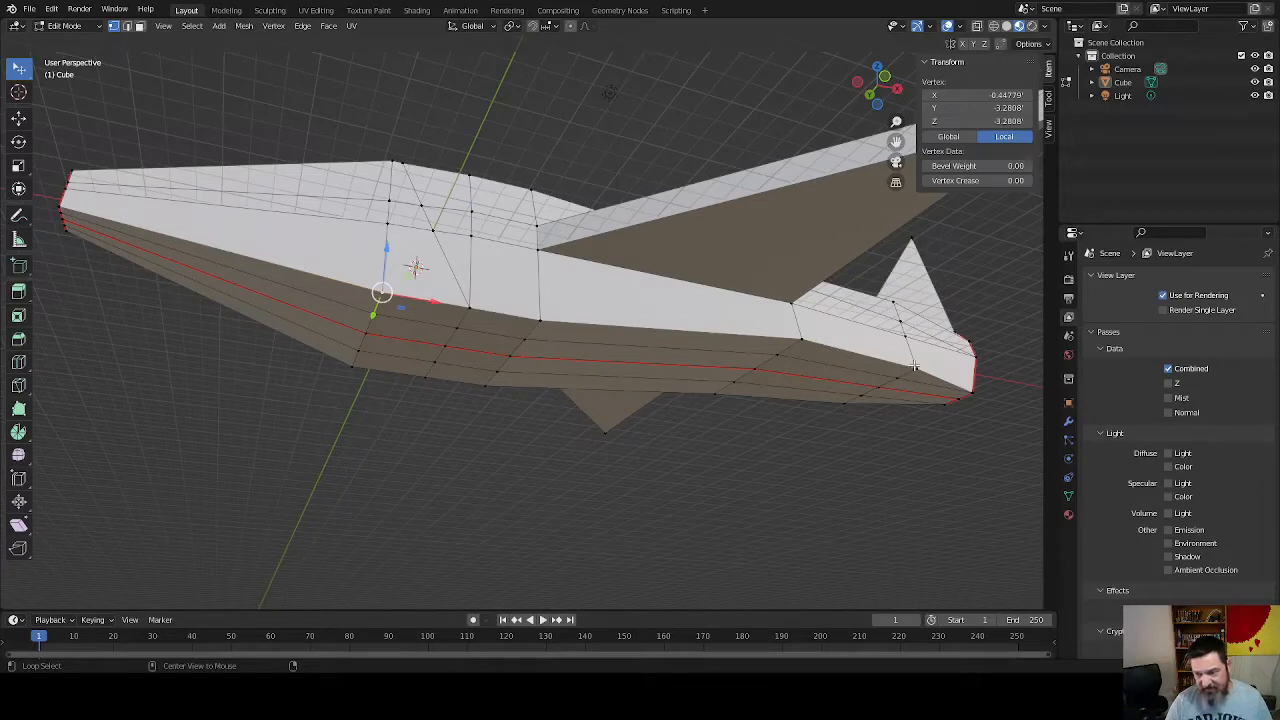
left_click(913, 366, "alt")
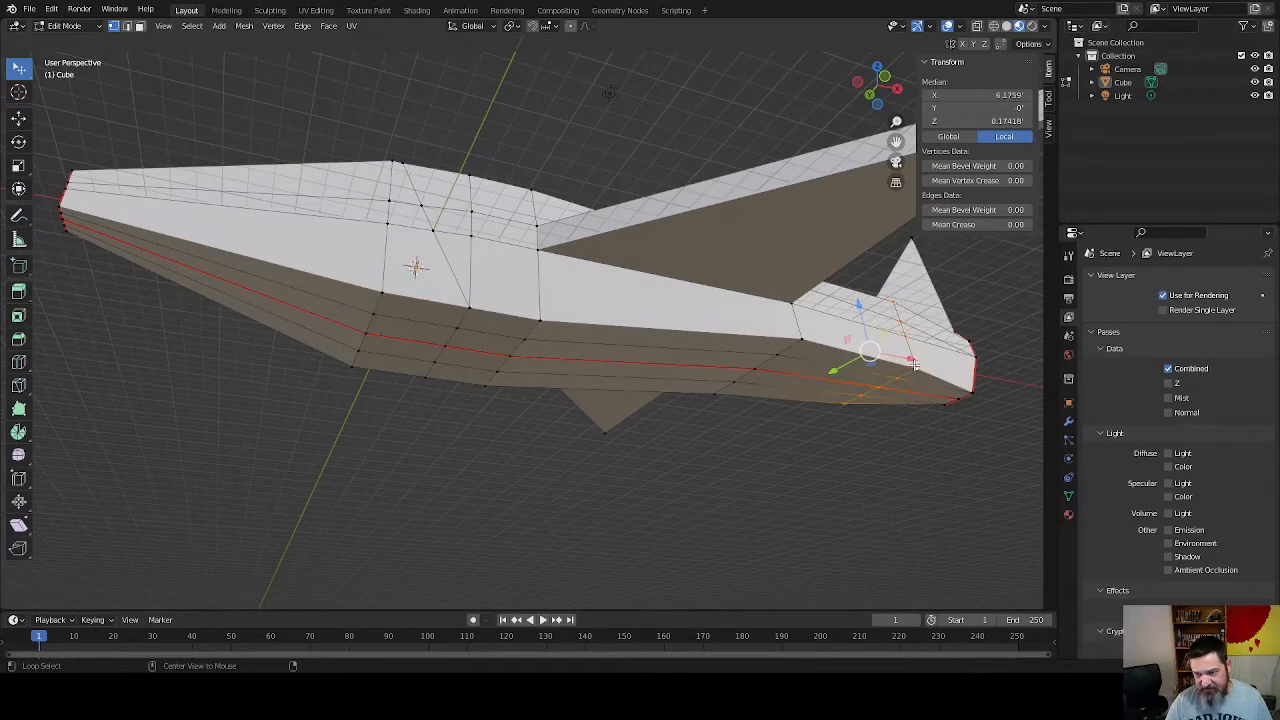
left_click(392, 302)
left_click(810, 343, "ctrl")
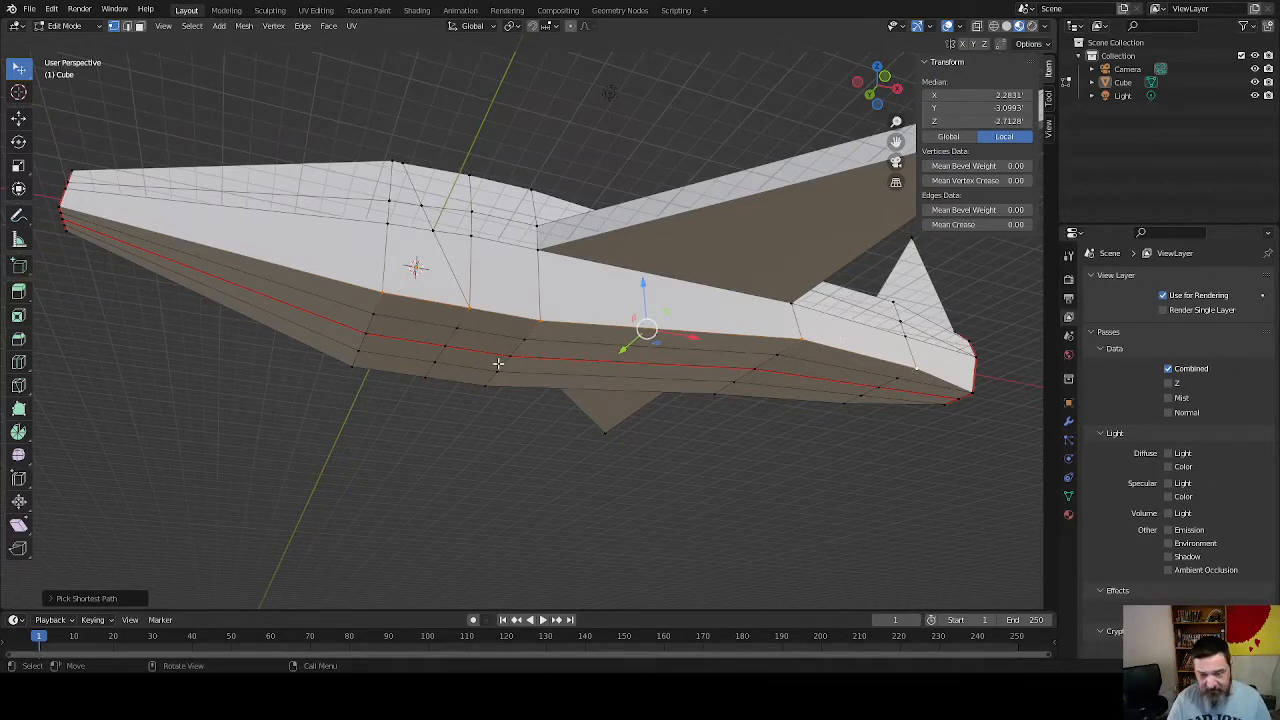
middle_click_drag(498, 364, 519, 461)
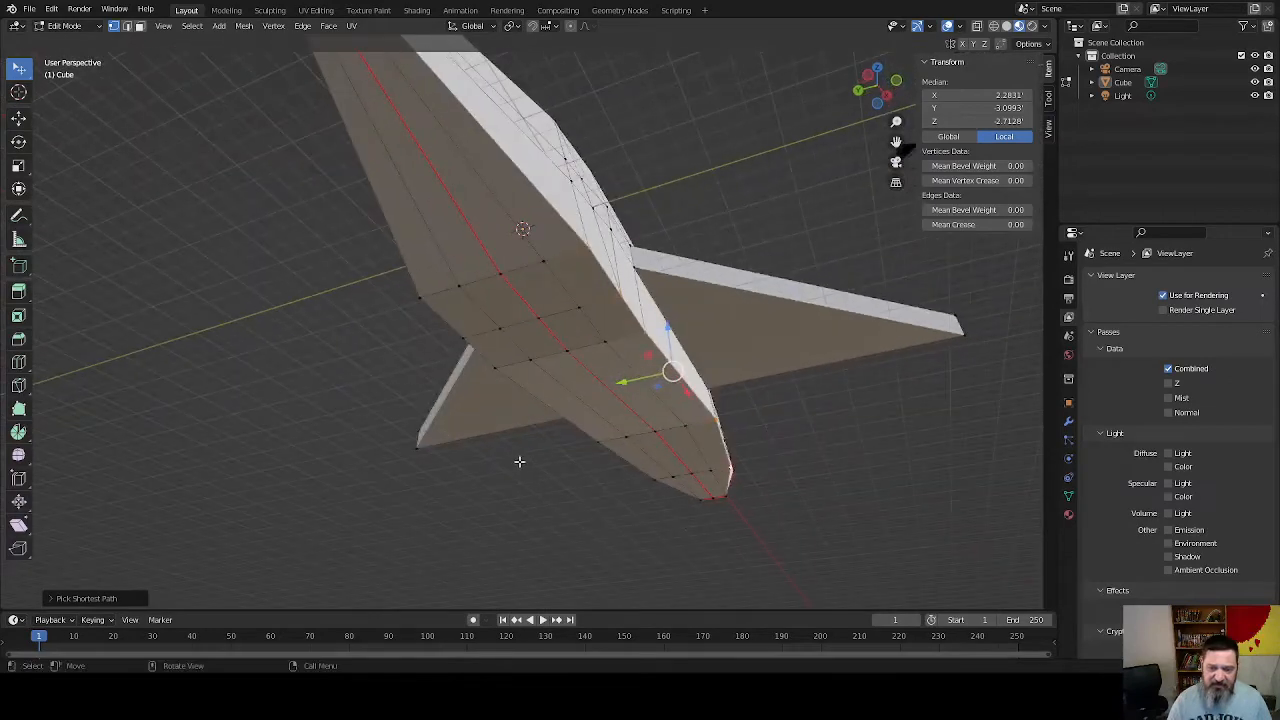
key("g")
key("y")
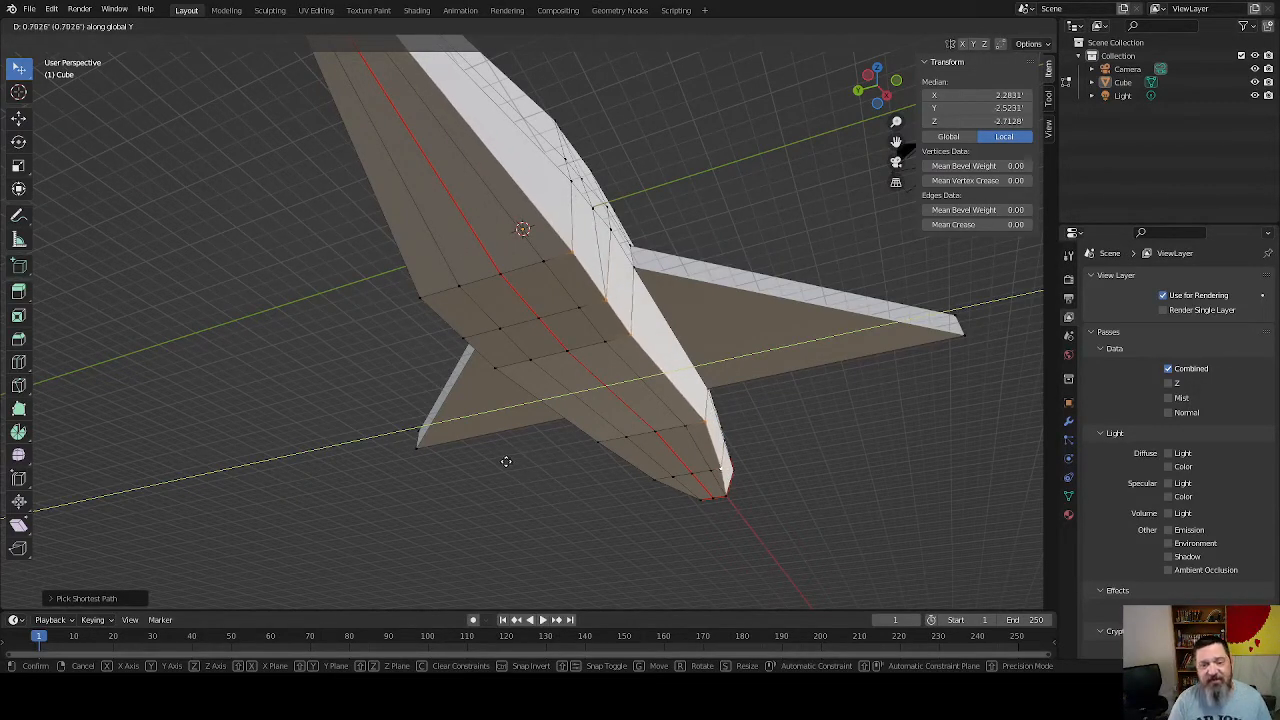
left_click(506, 461)
Select the positive-Y lower fuselage edge as a shortest path toward the tail and move it inward along Y to a median Y of about 2.45 ft
left_click(419, 299)
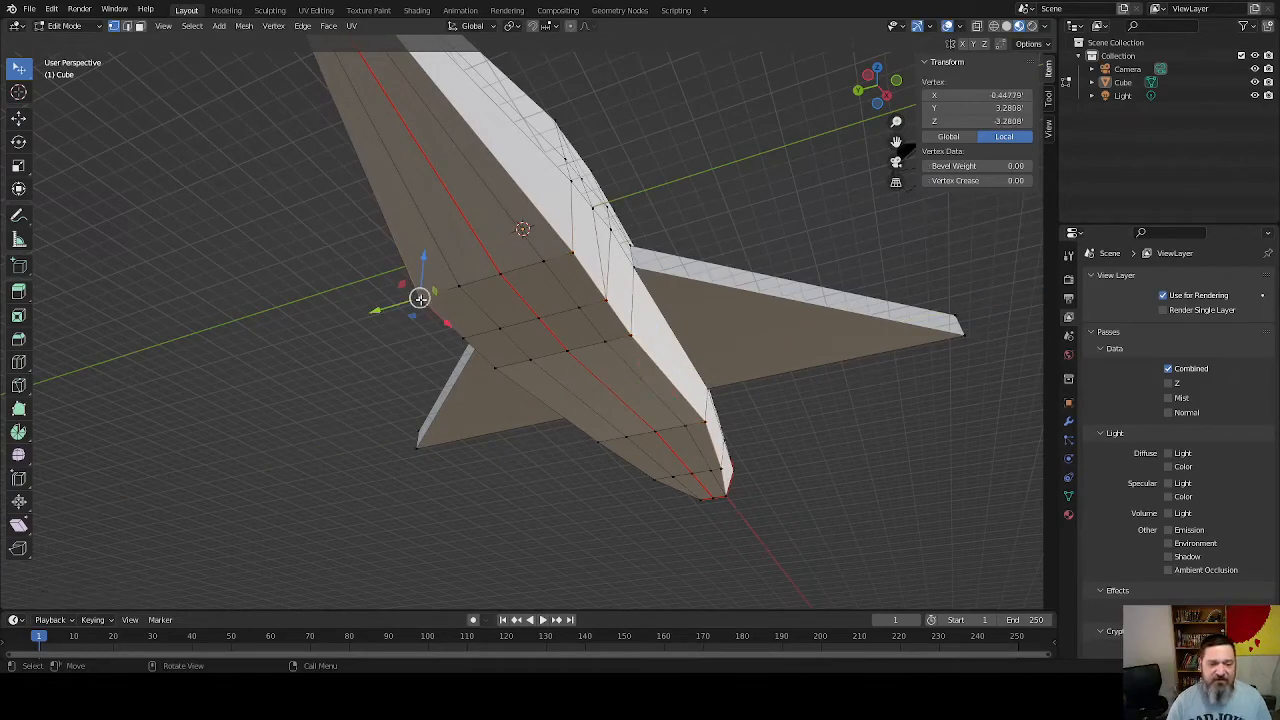
left_click(657, 483, "ctrl")
key("g")
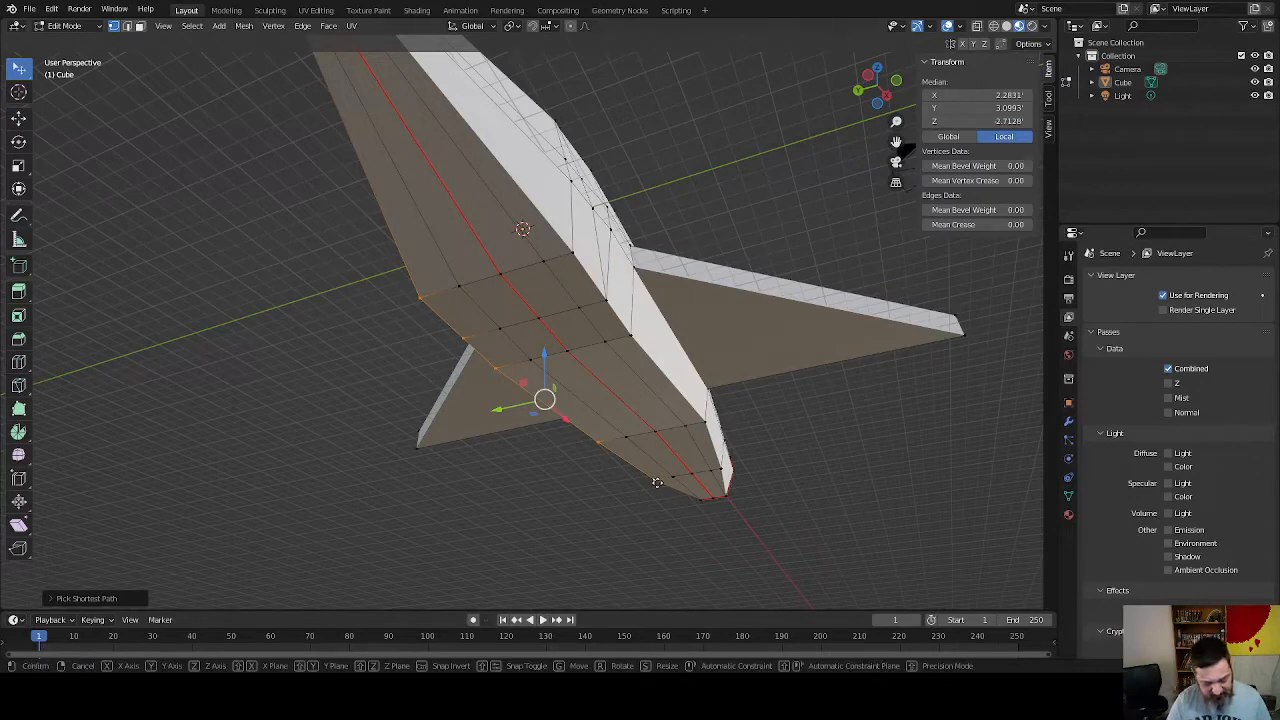
key("y")
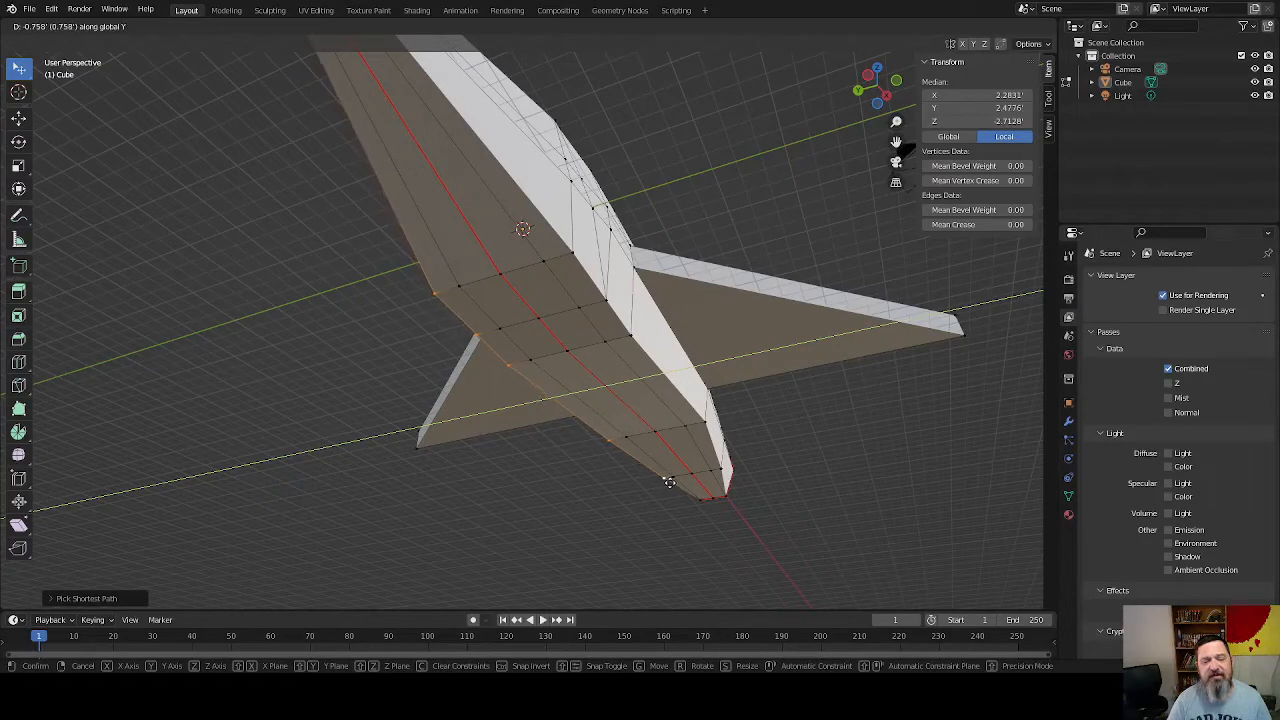
left_click(669, 482)
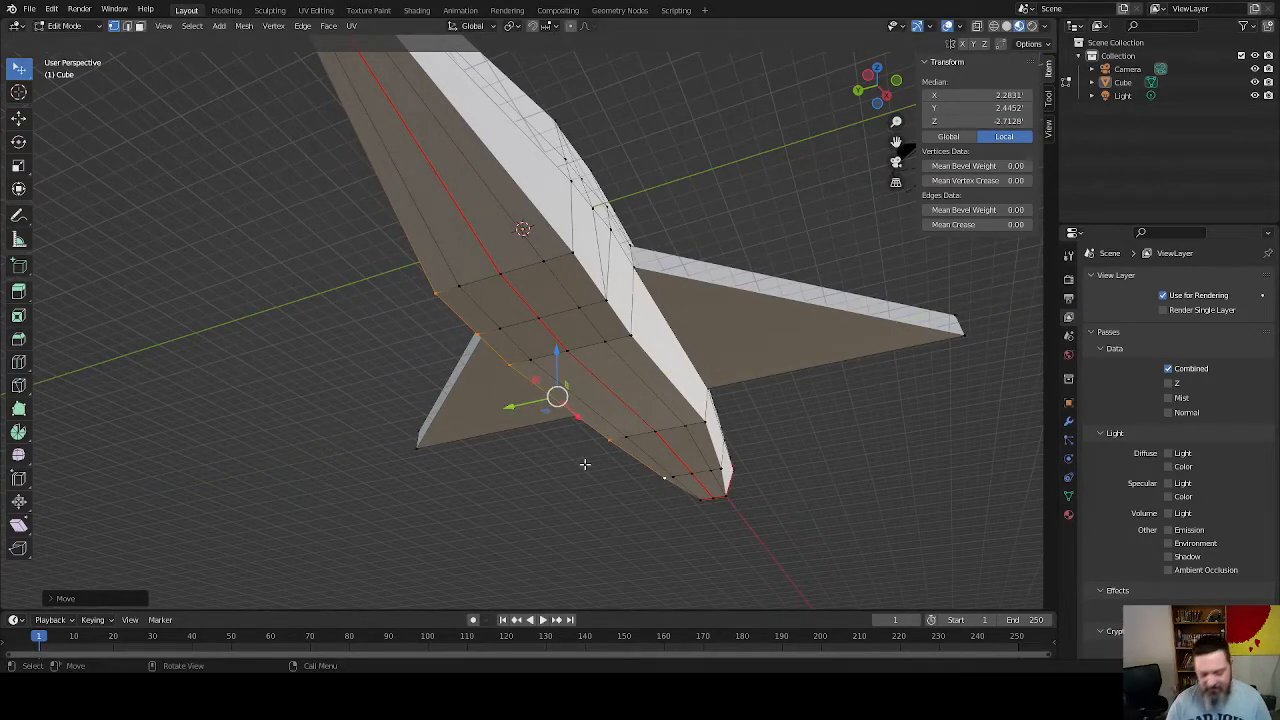
Merge the negative-Y outer corner vertex, where the nose taper meets the belly, into the neighbouring inner belly vertex
key("KP_1")
middle_click_drag(424, 504, 523, 497)
key("KP_3")
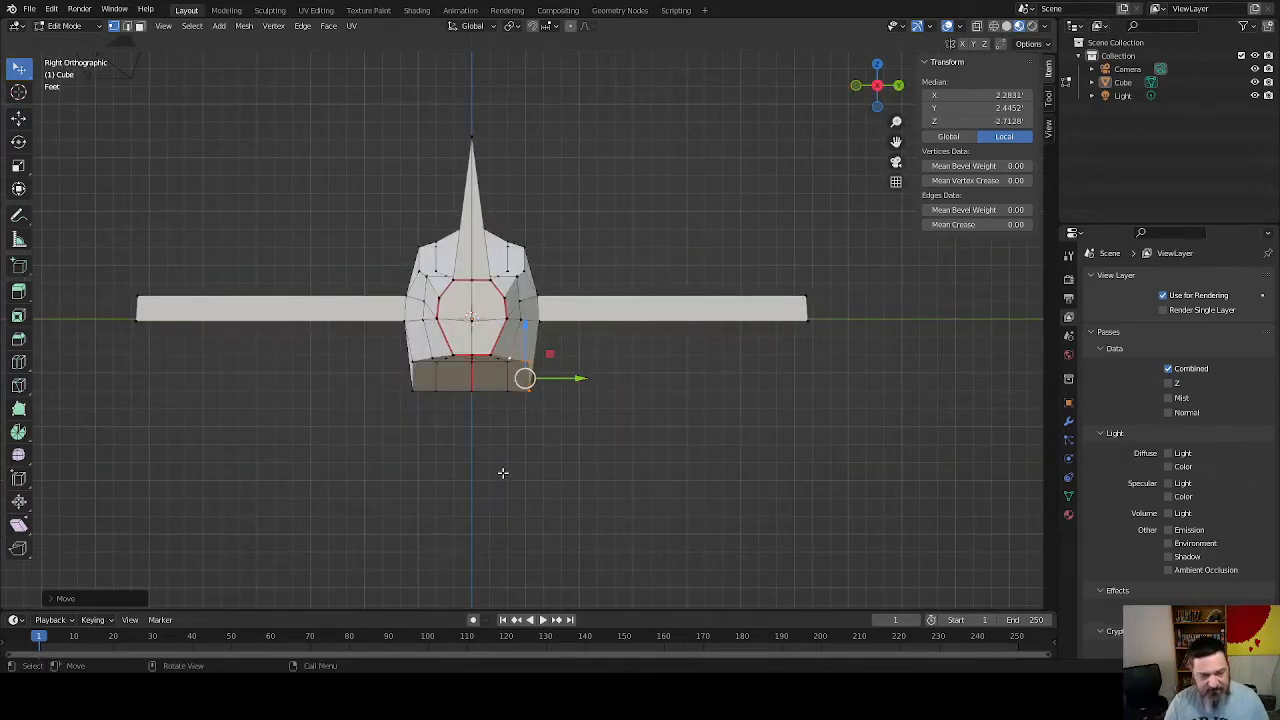
middle_click_drag(493, 472, 306, 473)
key("KP_1")
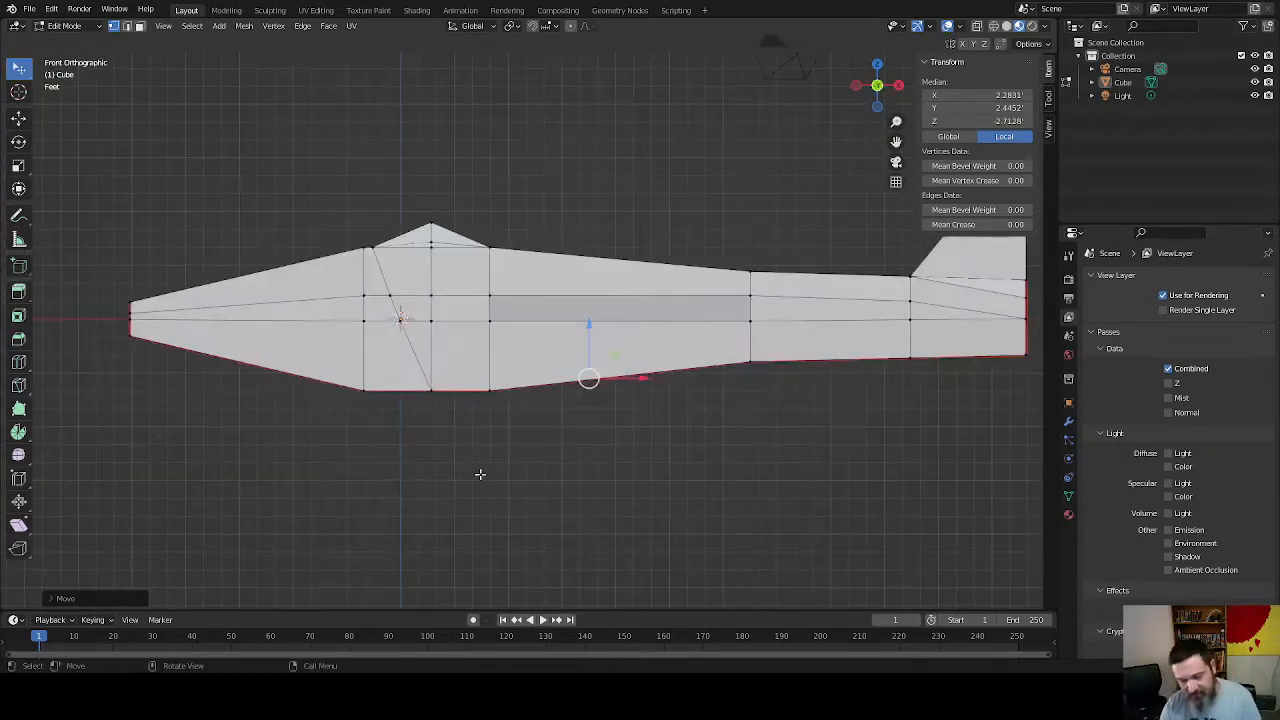
key("KP_3")
key("ctrl+KP_3")
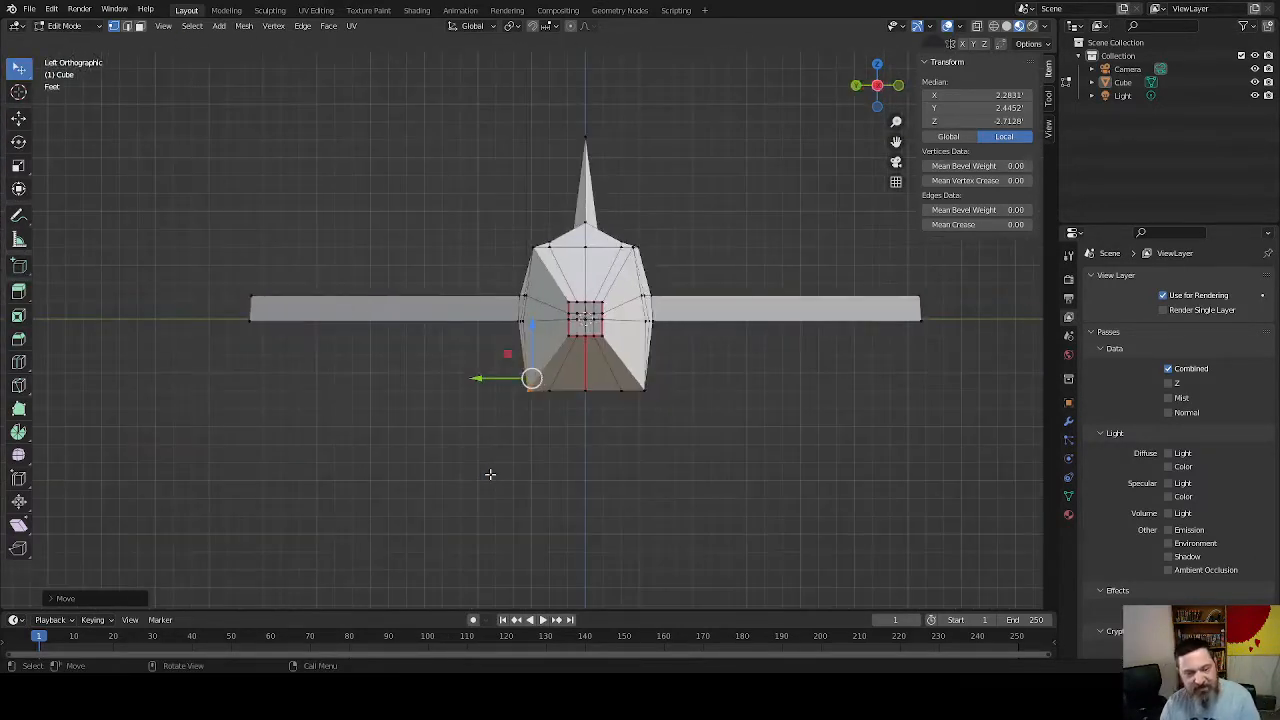
left_click(643, 390)
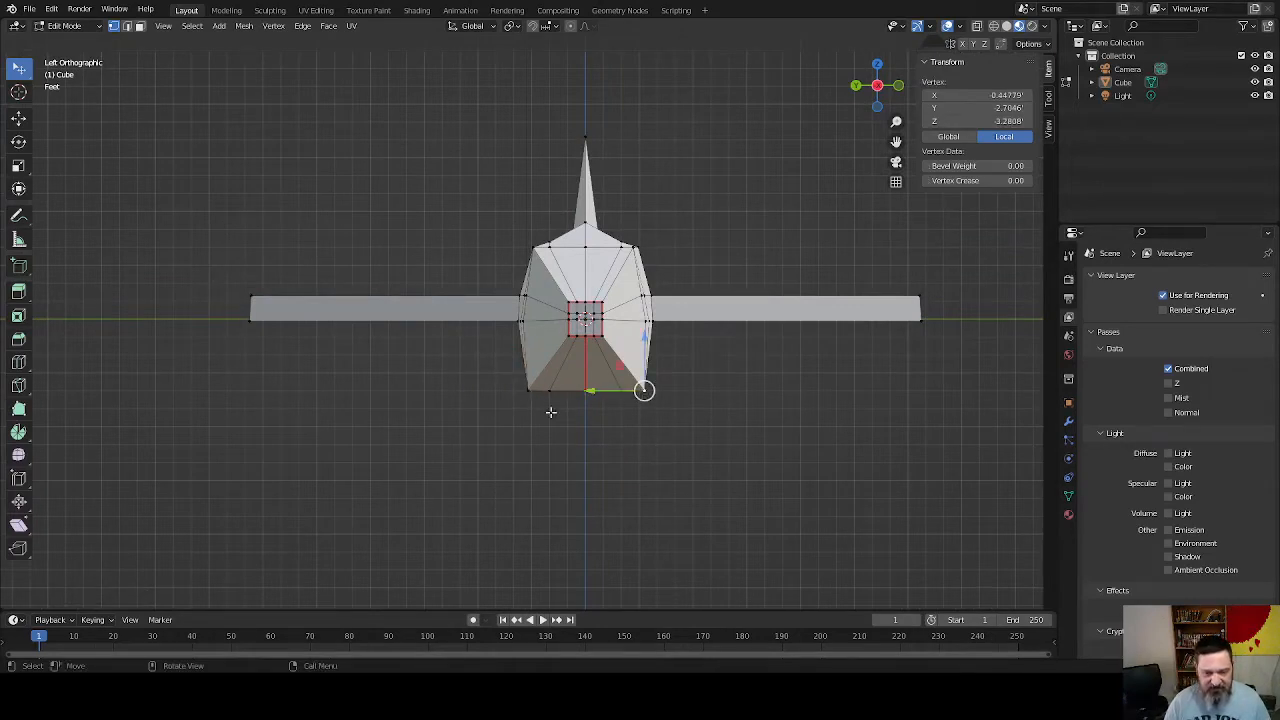
middle_click_drag(646, 449, 533, 432)
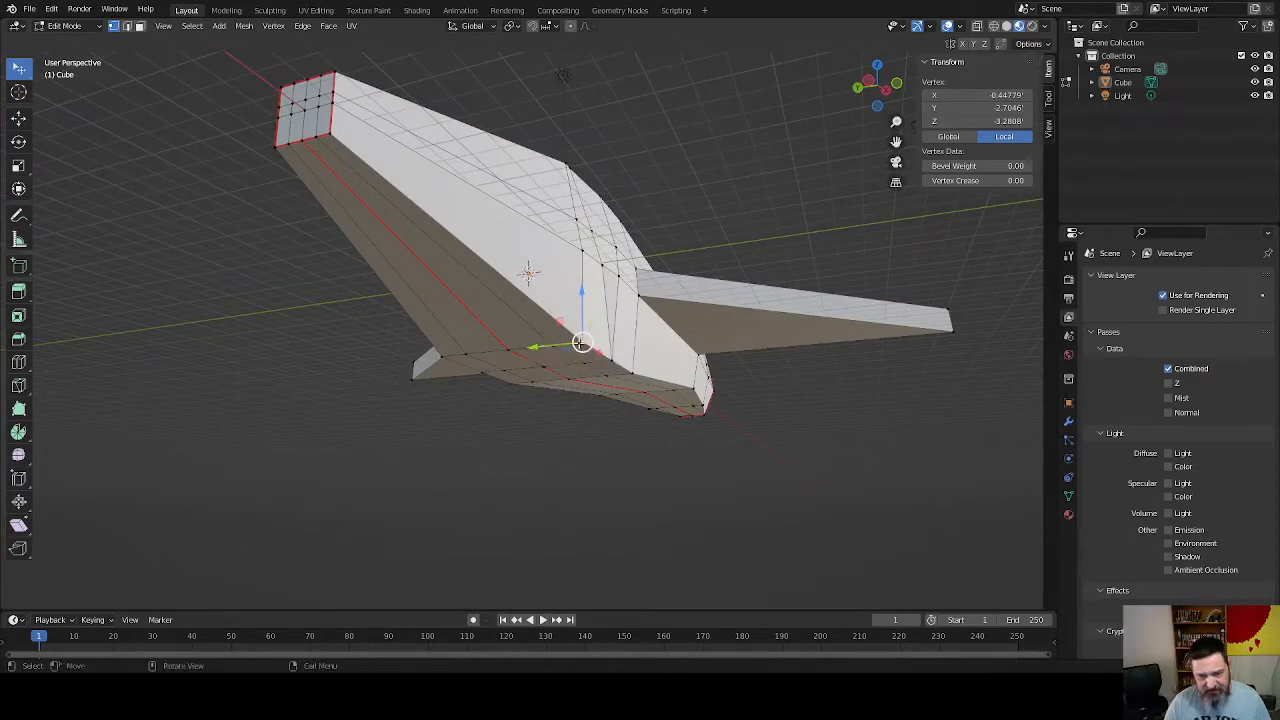
left_click(552, 346, "shift")
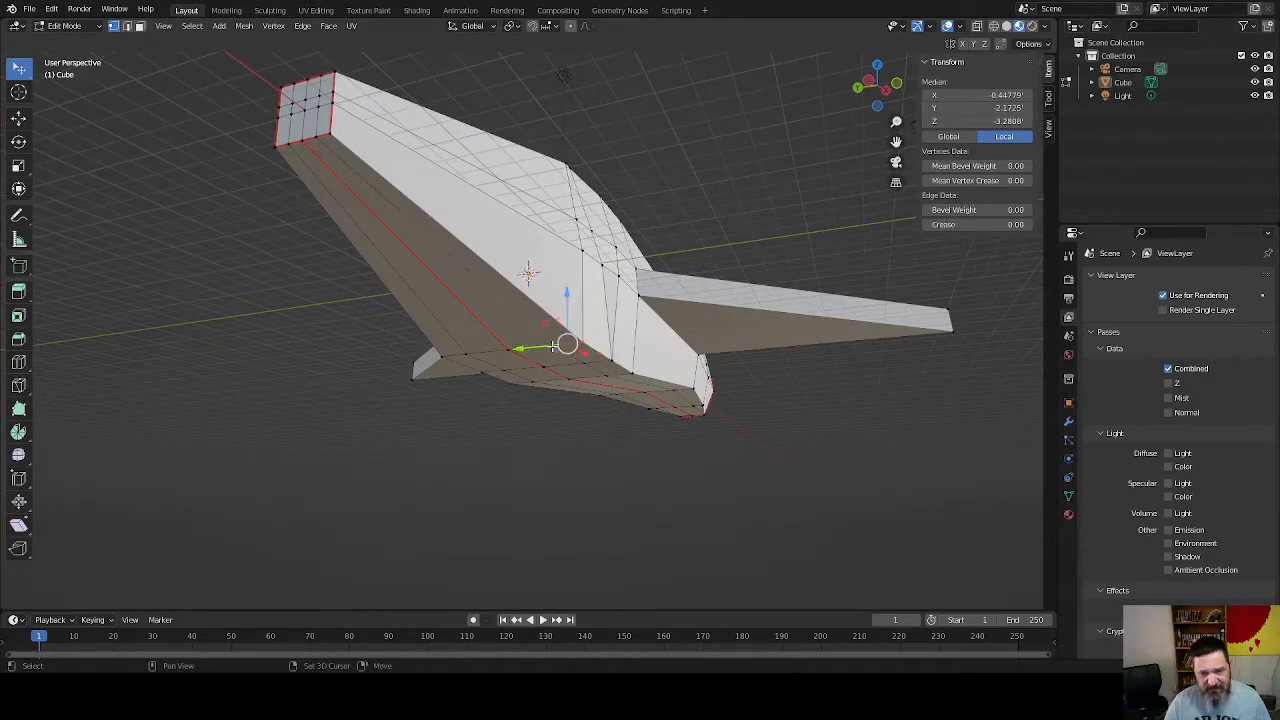
key("m")
left_click(535, 399)
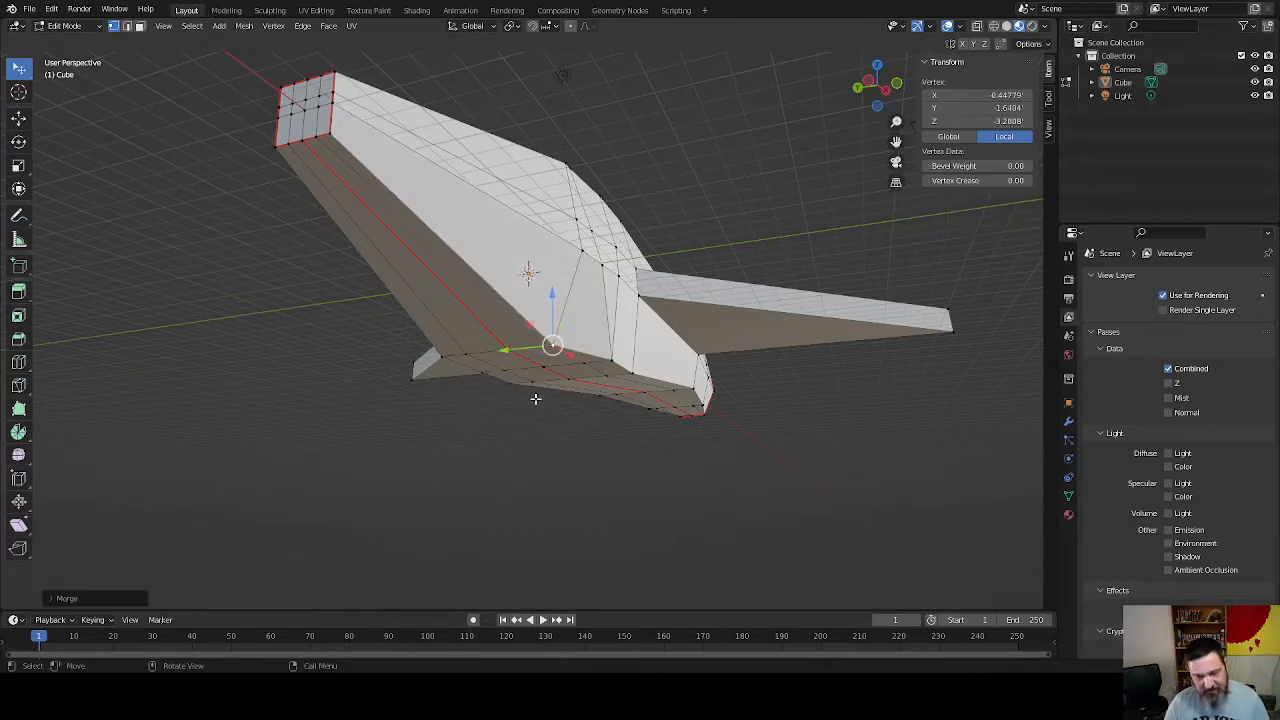
Merge the matching positive-Y outer corner vertex at the front of the belly into its neighbouring inner vertex
middle_click_drag(434, 423, 530, 418)
left_click(570, 361)
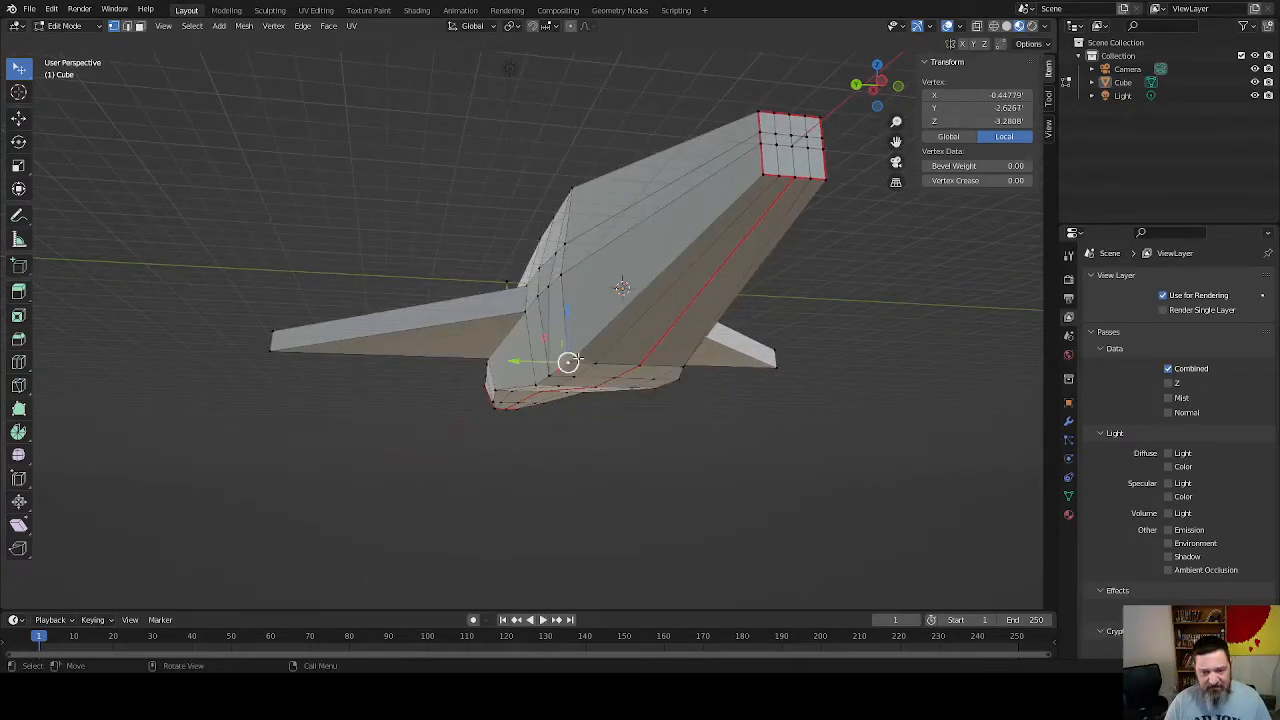
left_click(597, 362, "shift")
left_click(597, 362)
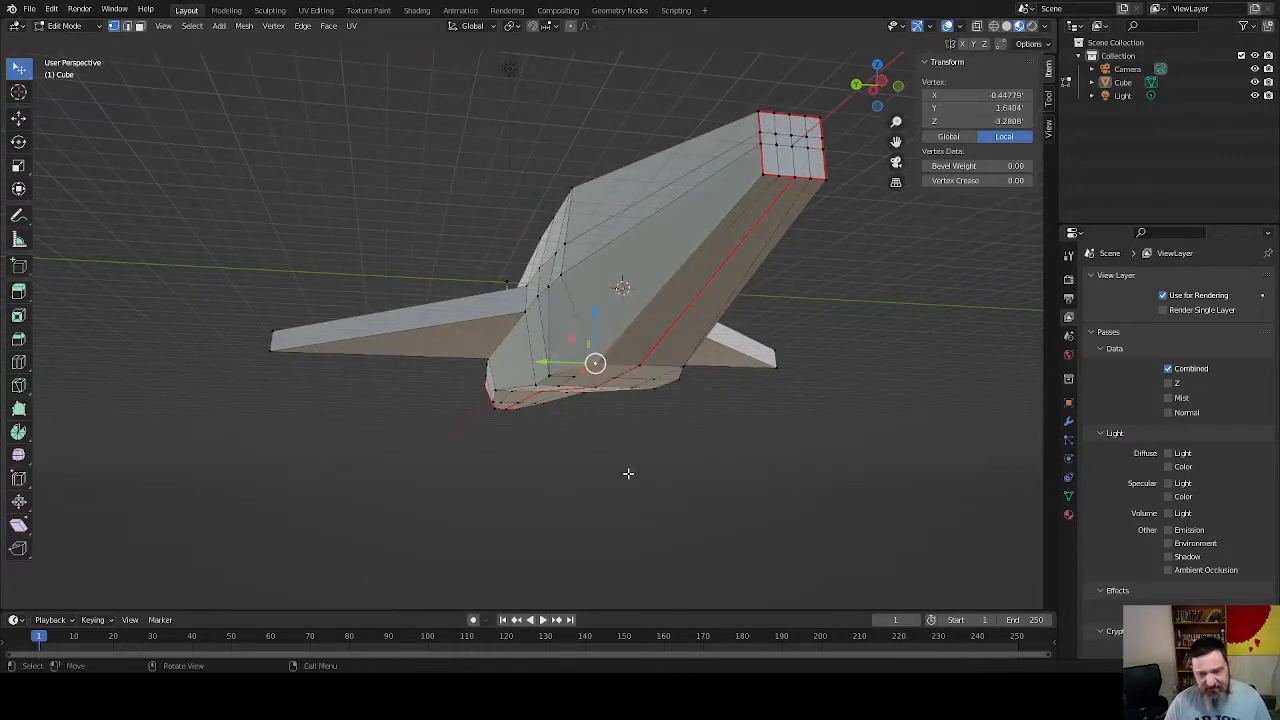
Select the top faces of both wings in face mode and duplicate them in place
middle_click_drag(629, 471, 535, 465)
middle_click_drag(516, 362, 479, 358)
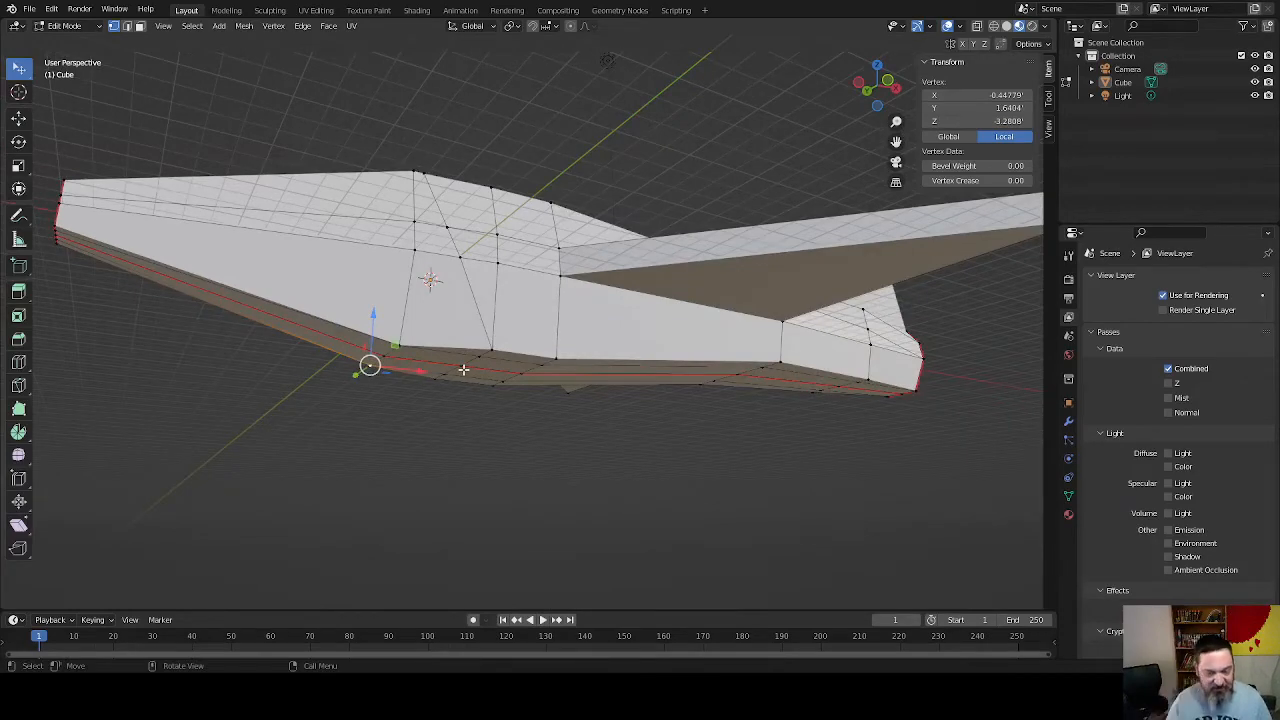
middle_click_drag(513, 416, 510, 481)
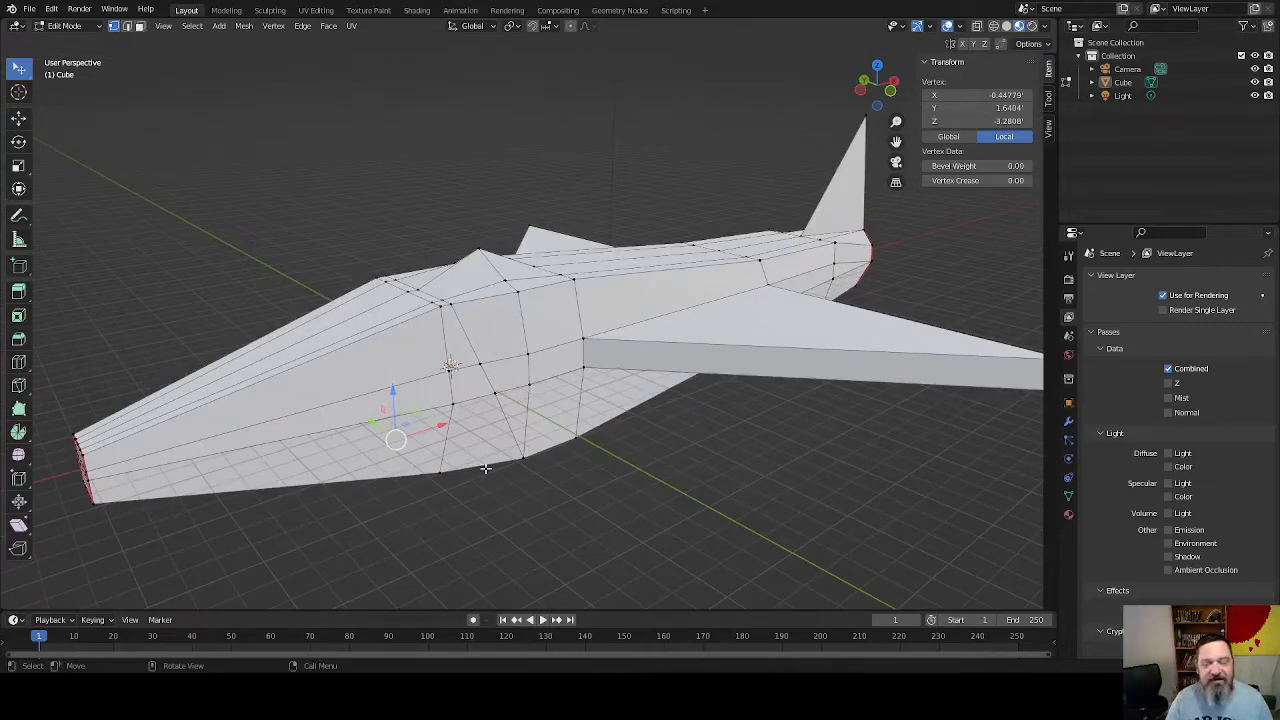
middle_click_drag(380, 478, 506, 451)
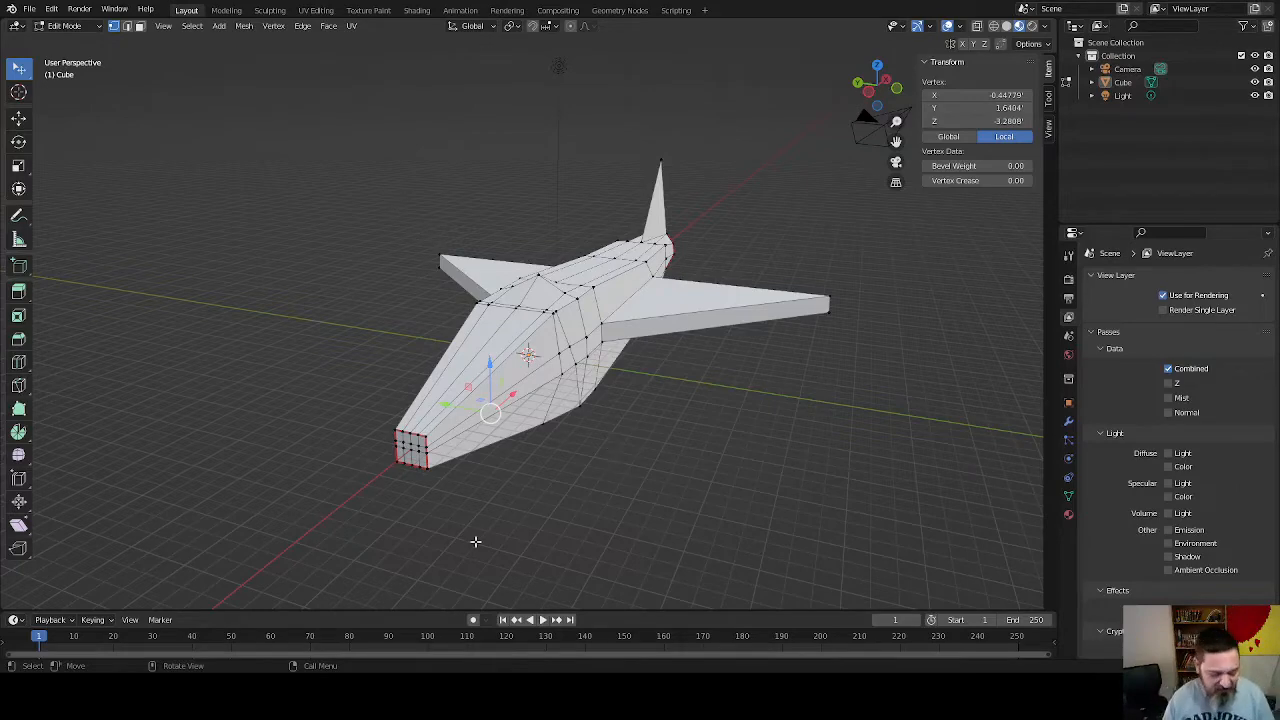
middle_click_drag(611, 523, 586, 323)
left_click(683, 333)
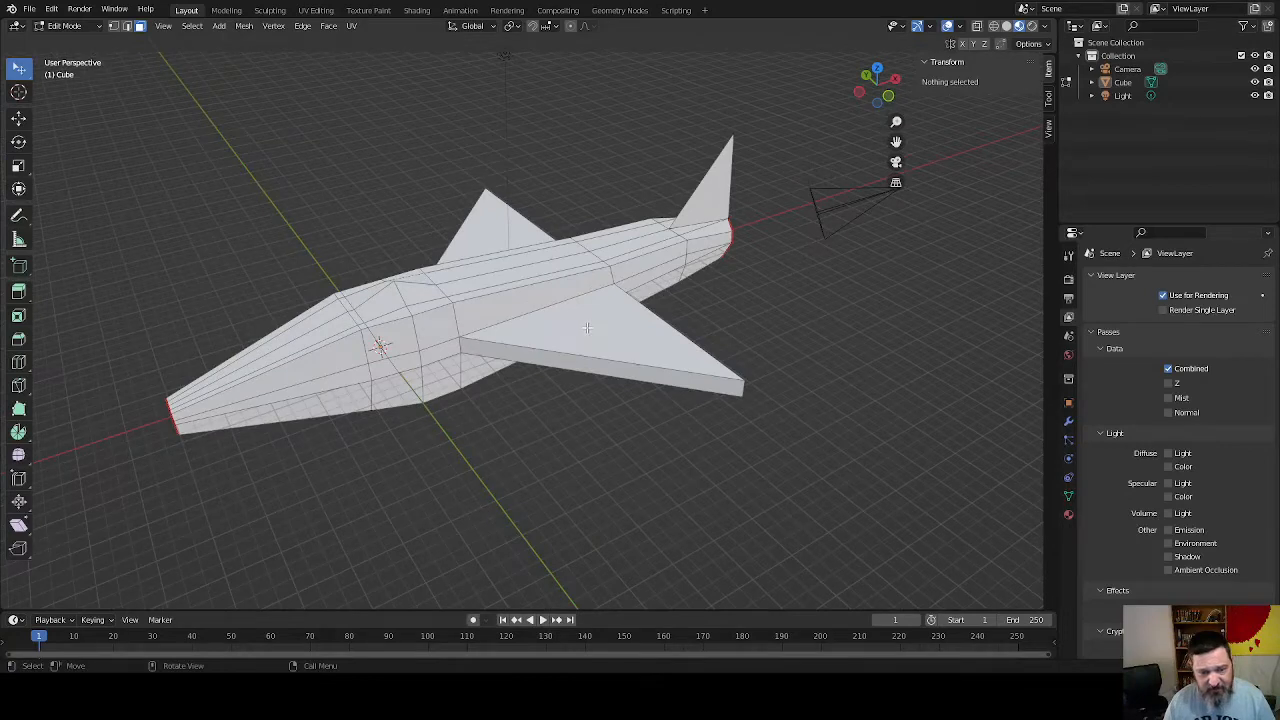
left_click(587, 328)
middle_click_drag(527, 259, 598, 334, "shift")
left_click(546, 287, "shift")
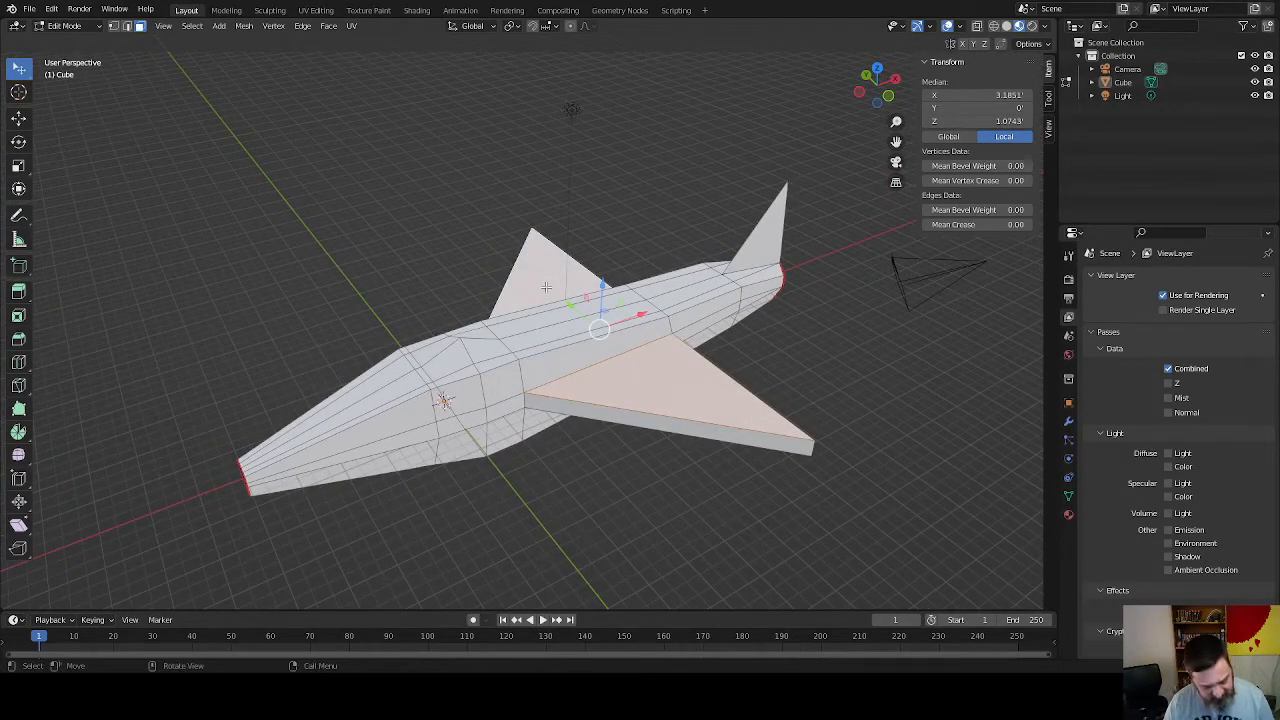
key("g")
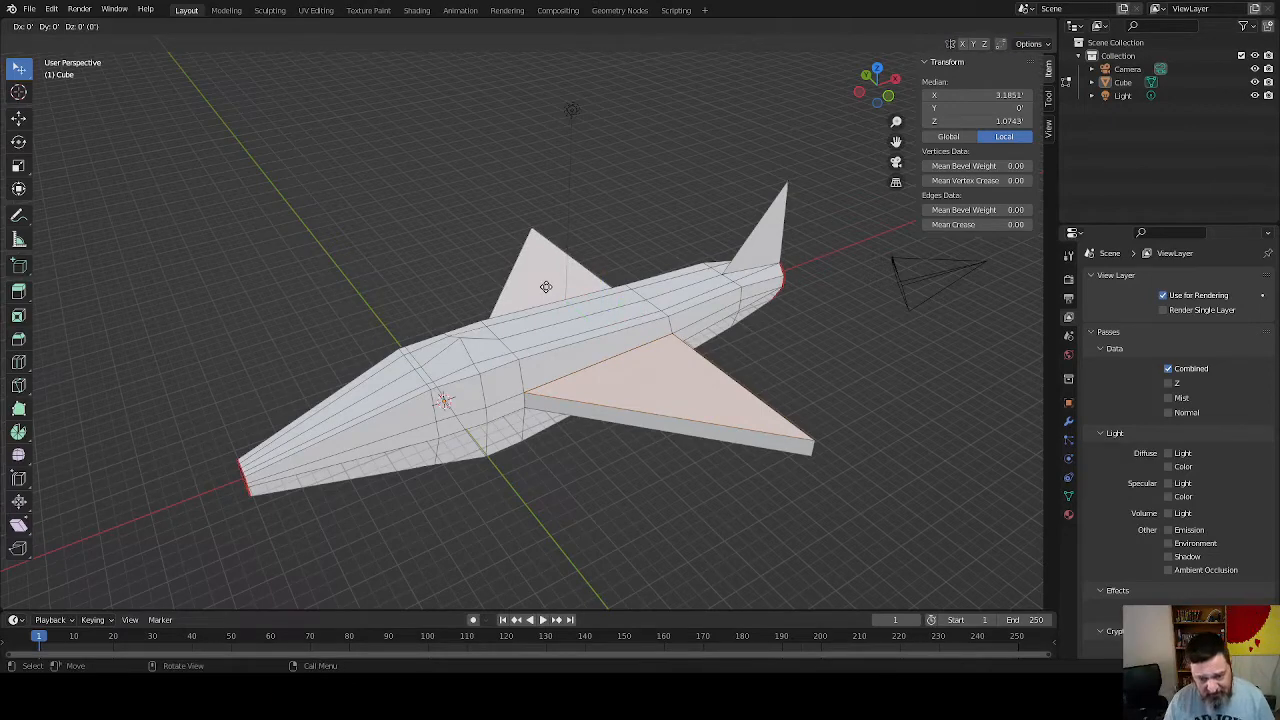
key("Escape")
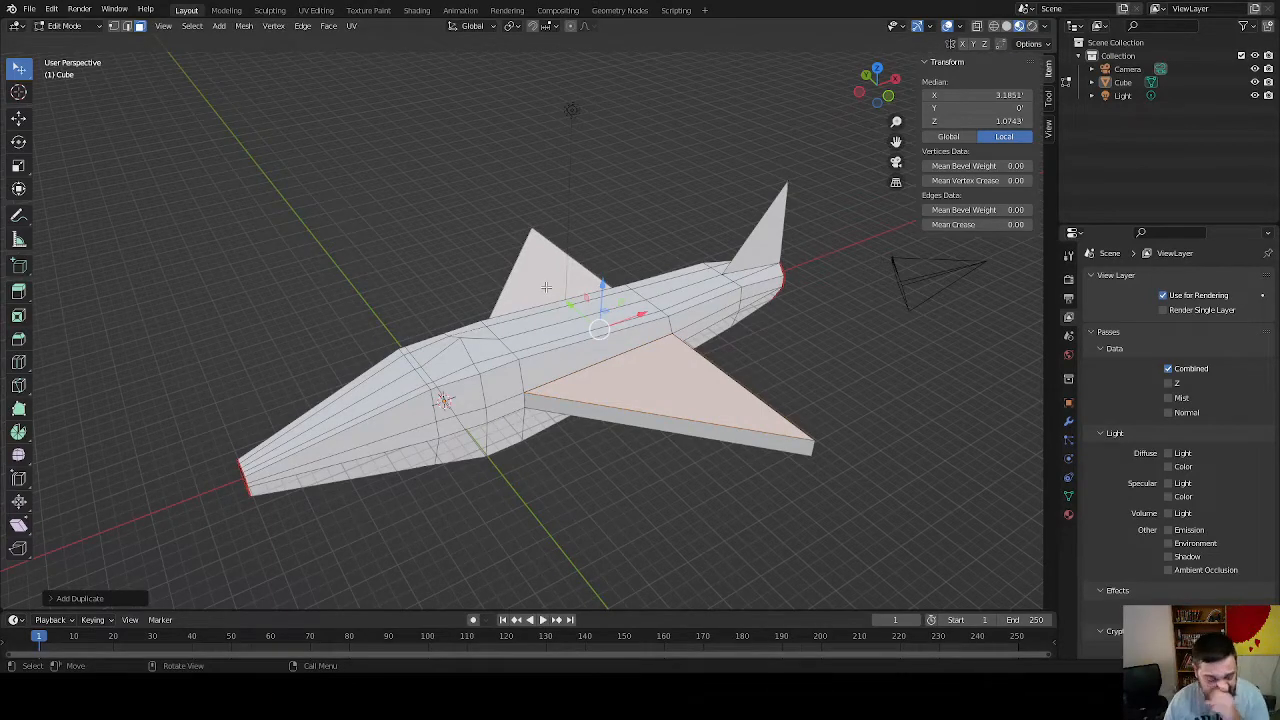
Move the duplicated wing faces 15 ft up along Z, above the airplane
key("g")
key("z")
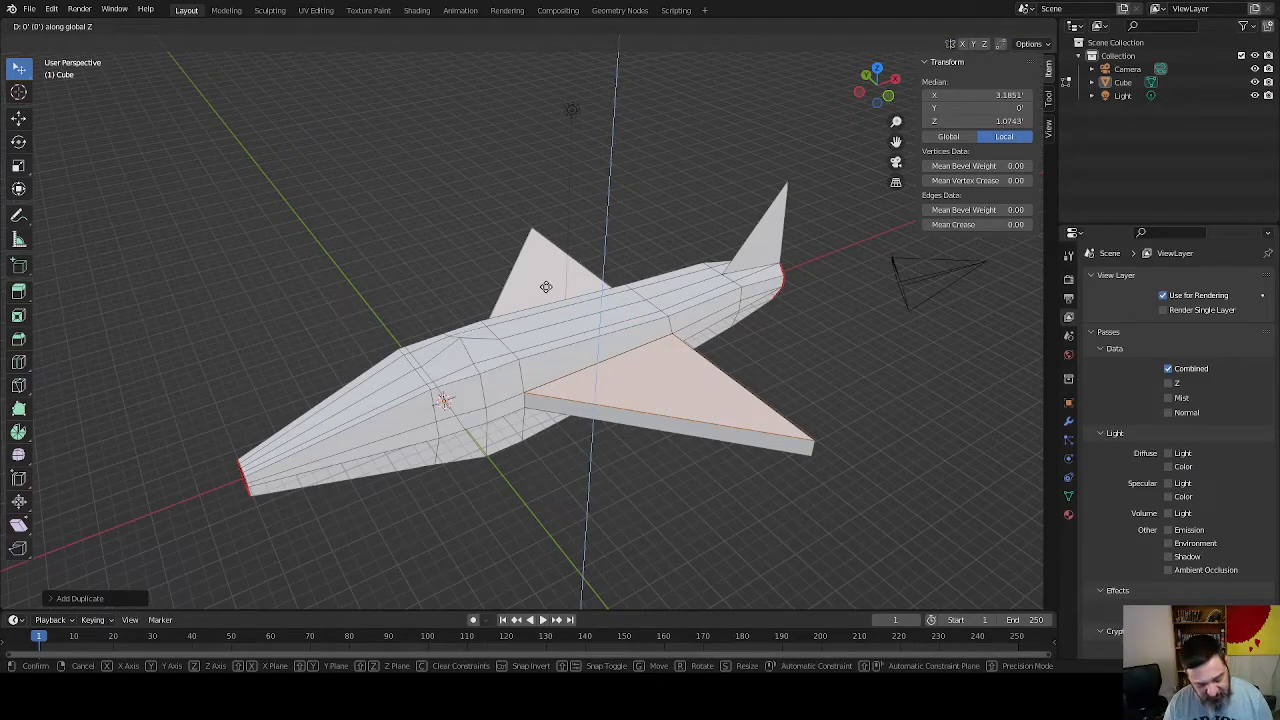
type("15")
key("Return")
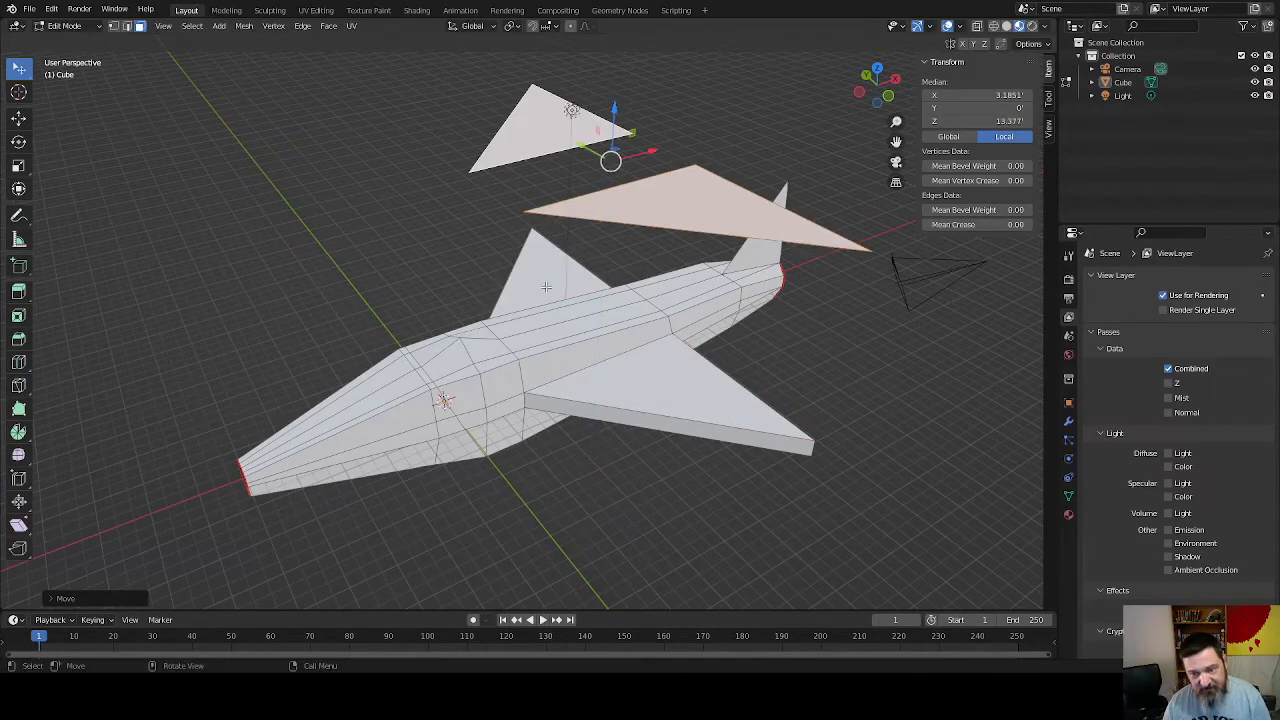
Extrude the raised wing faces and move the extrusion -0.1 ft along Z to form thin plates
middle_click_drag(314, 271, 393, 258)
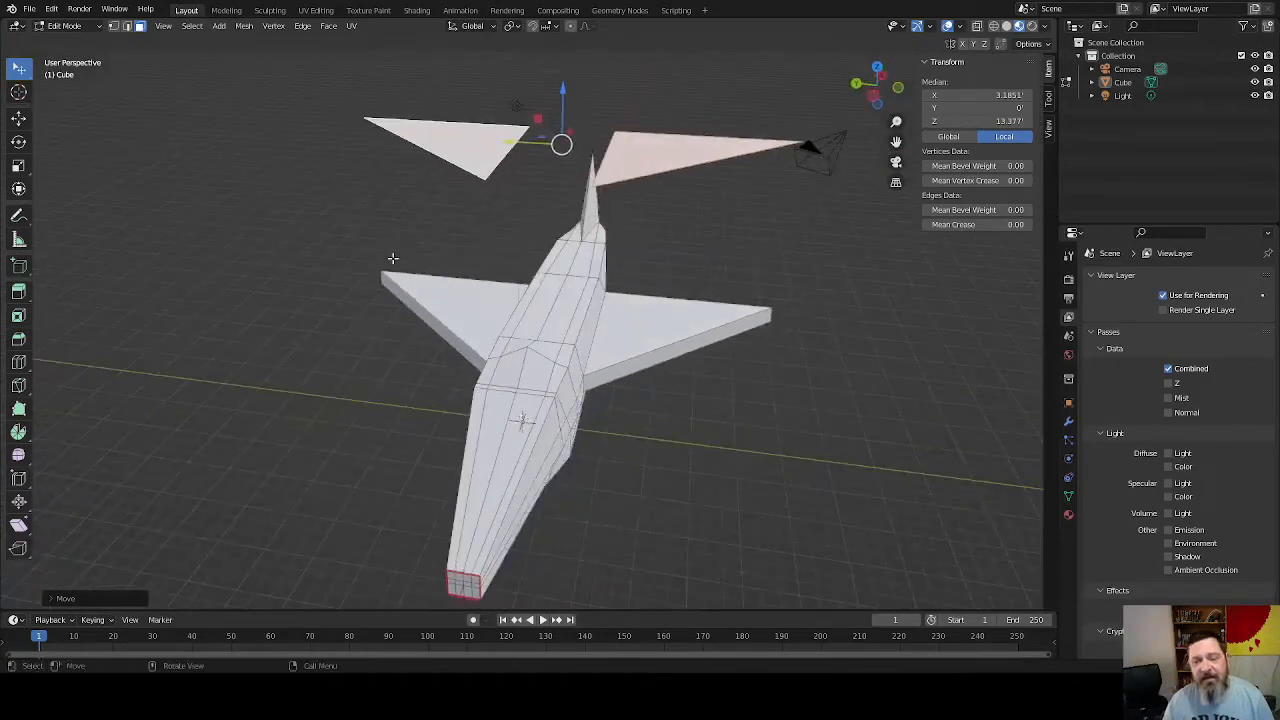
middle_click_drag(694, 243, 694, 211)
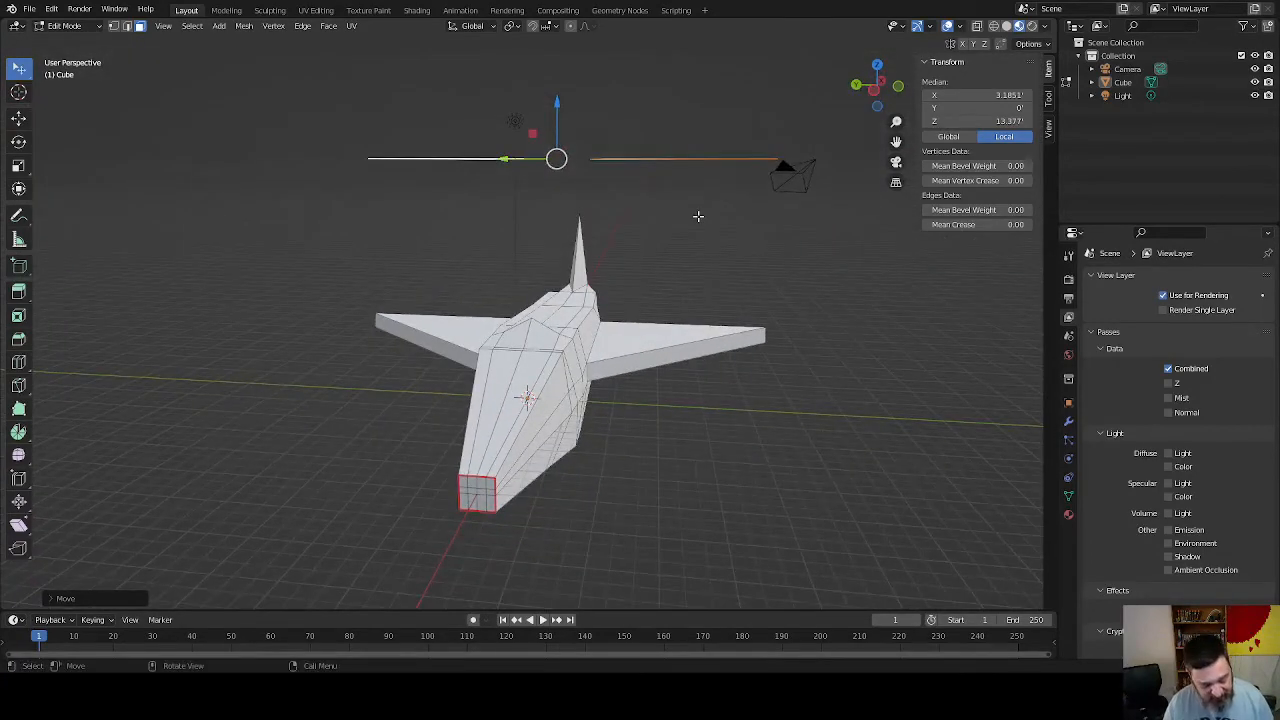
key("e")
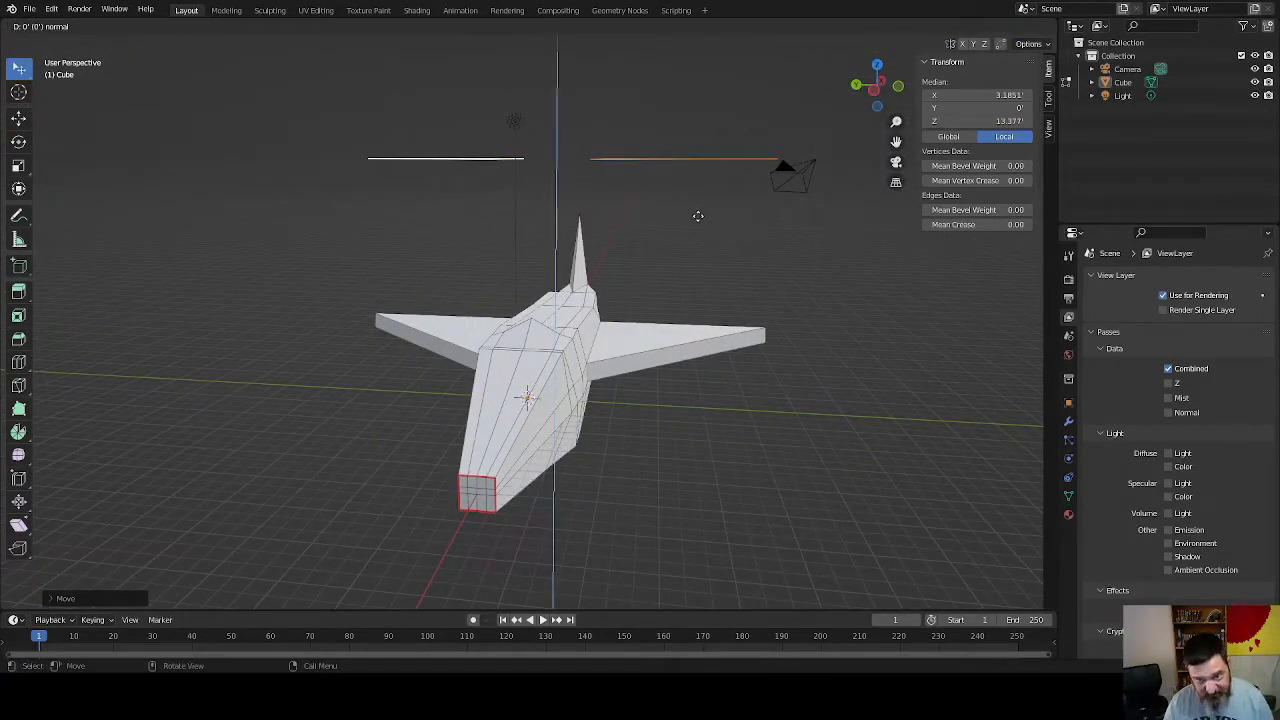
key("Escape")
key("g")
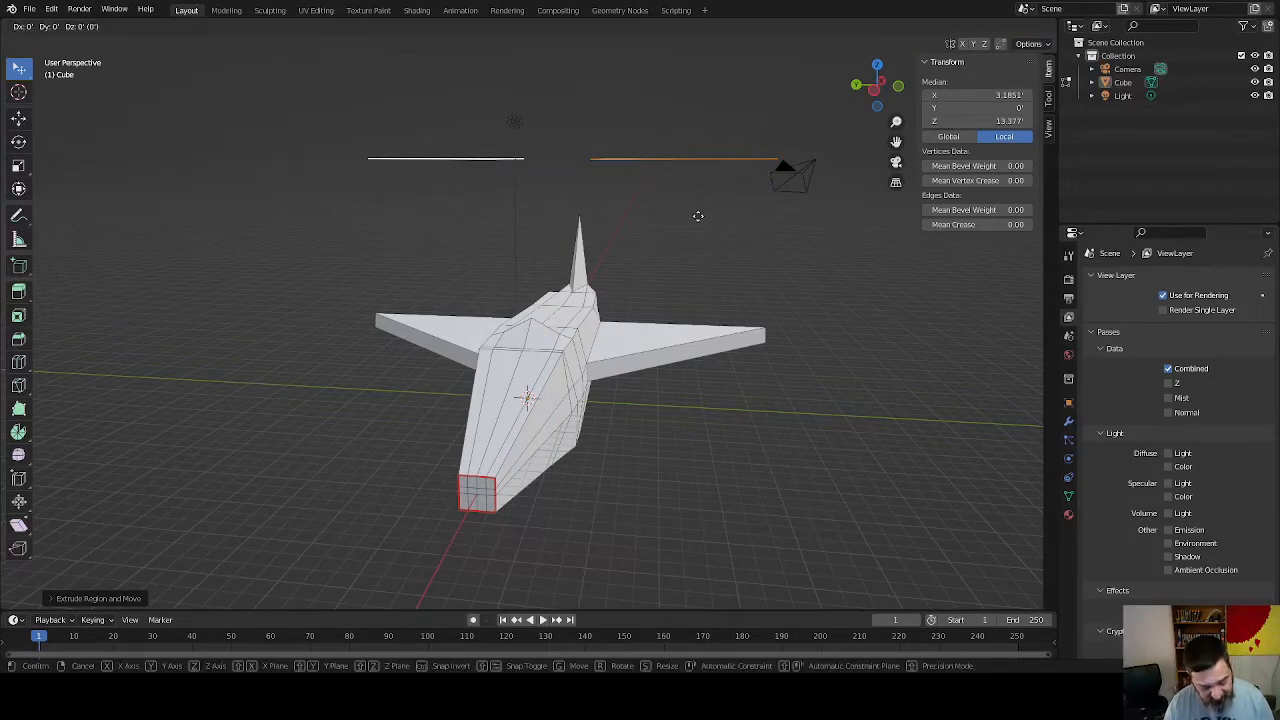
key("z")
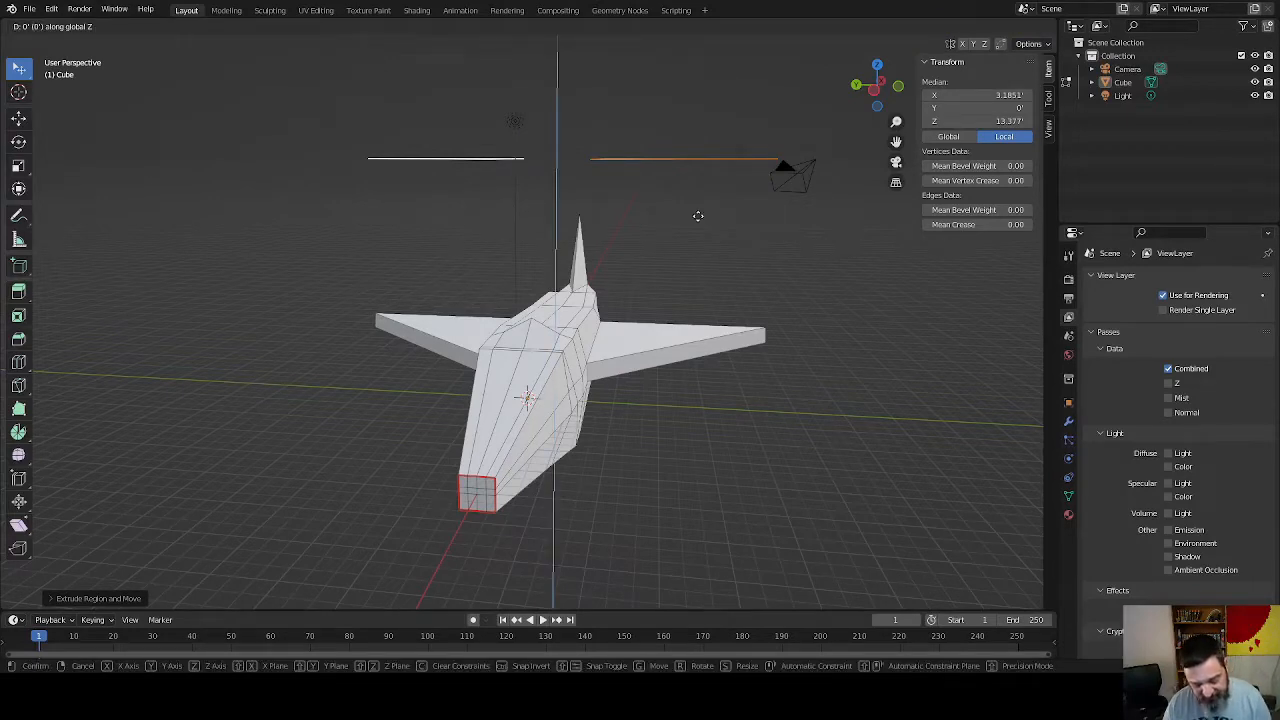
type("-")
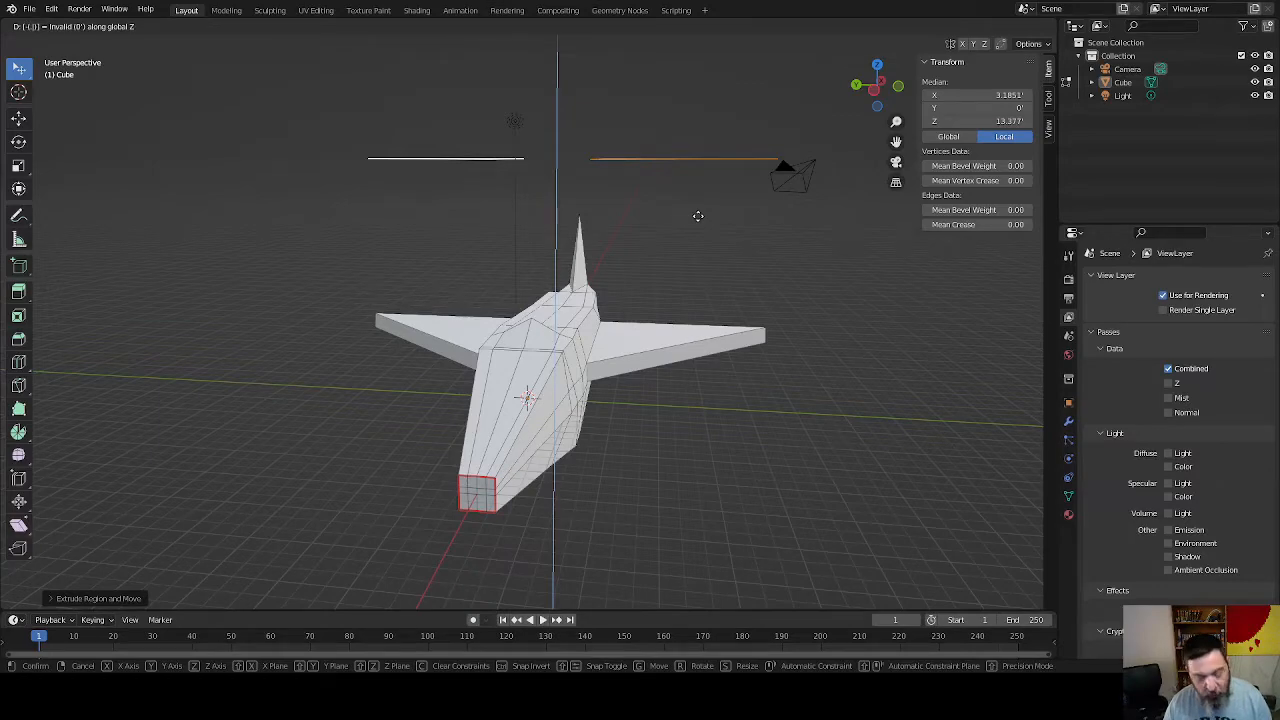
type("1")
key("Return")
Select all linked geometry of the raised wing plate on the positive-Y side and separate the selection into its own object
middle_click_drag(697, 211, 420, 312)
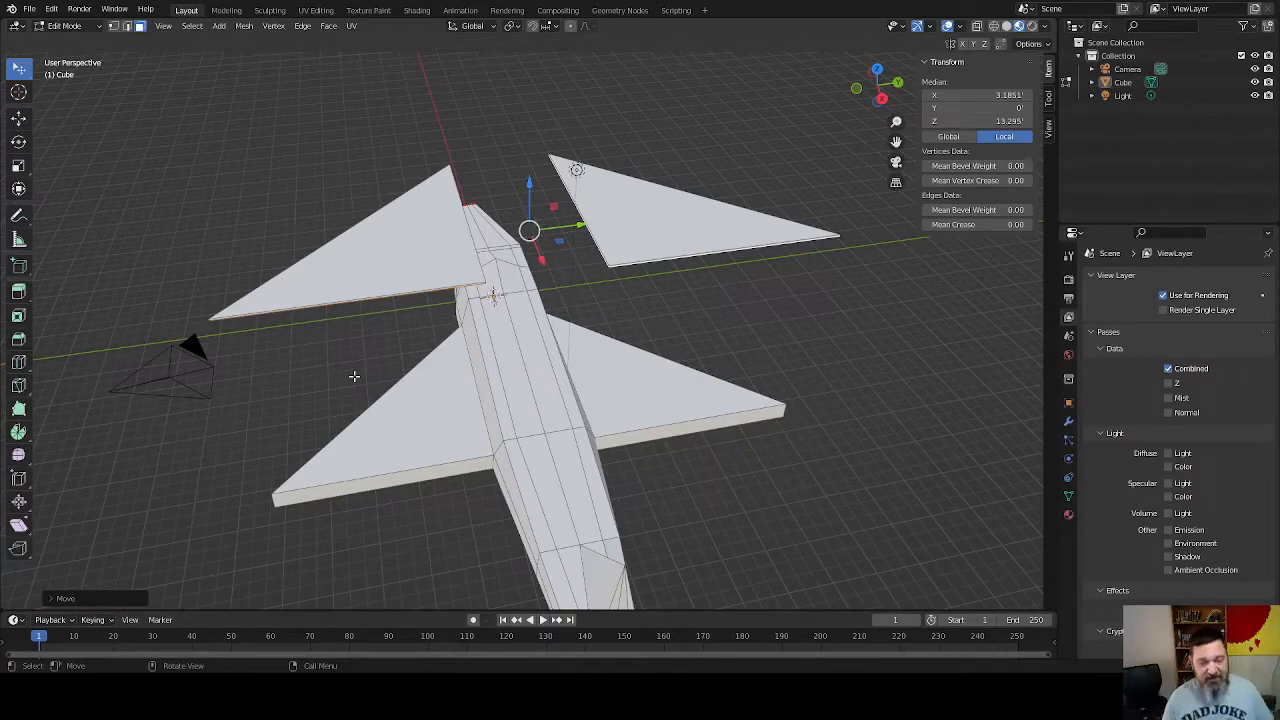
middle_click_drag(734, 289, 693, 263)
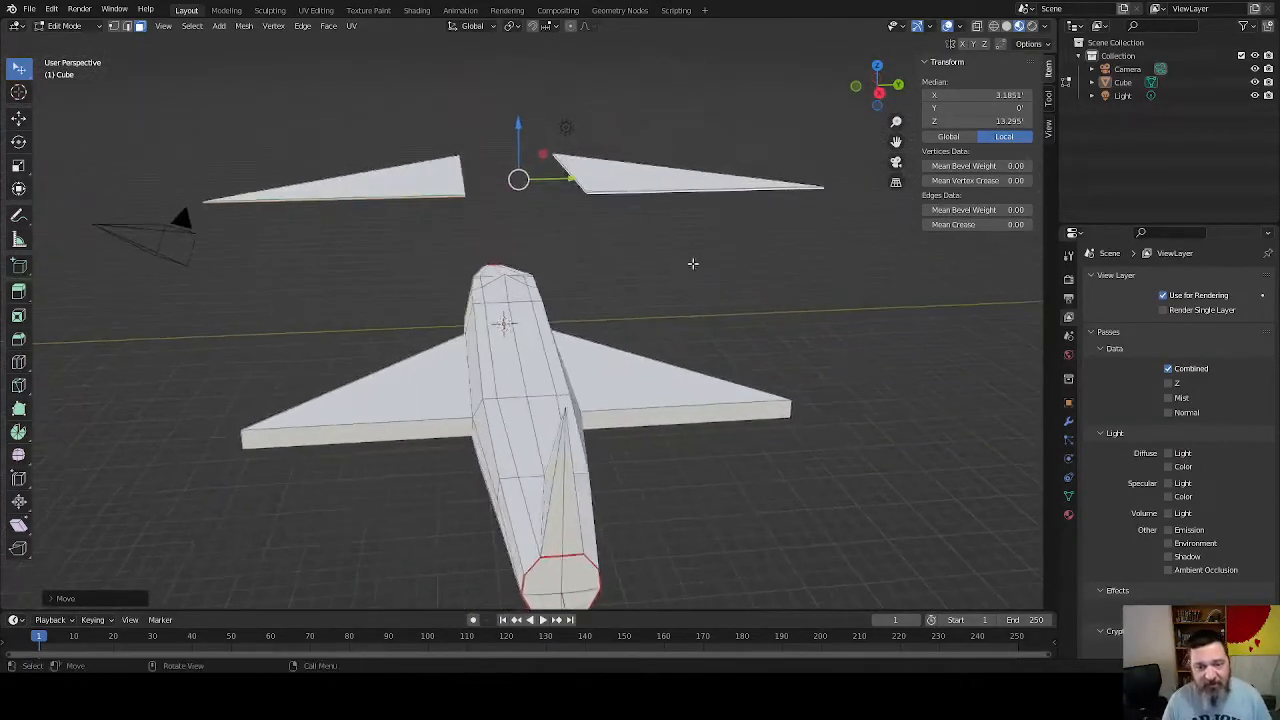
scroll(693, 263, "up", 2)
middle_click_drag(615, 238, 590, 352, "shift")
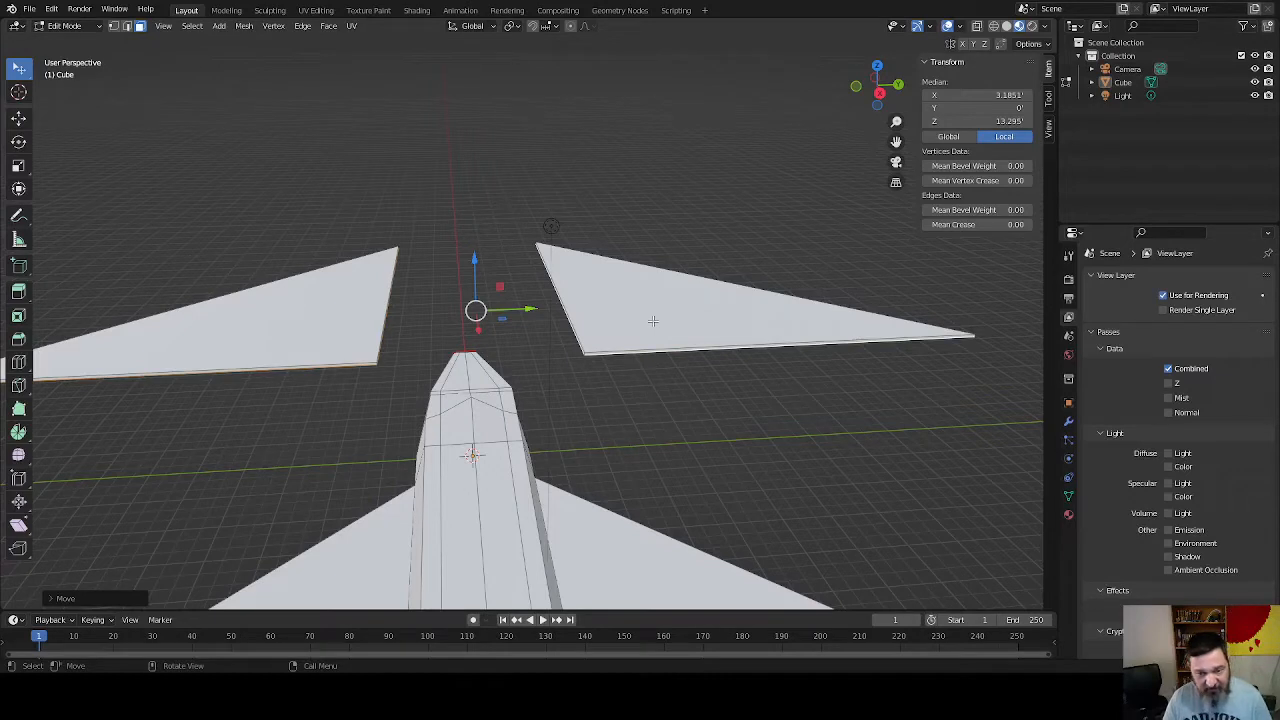
key("l")
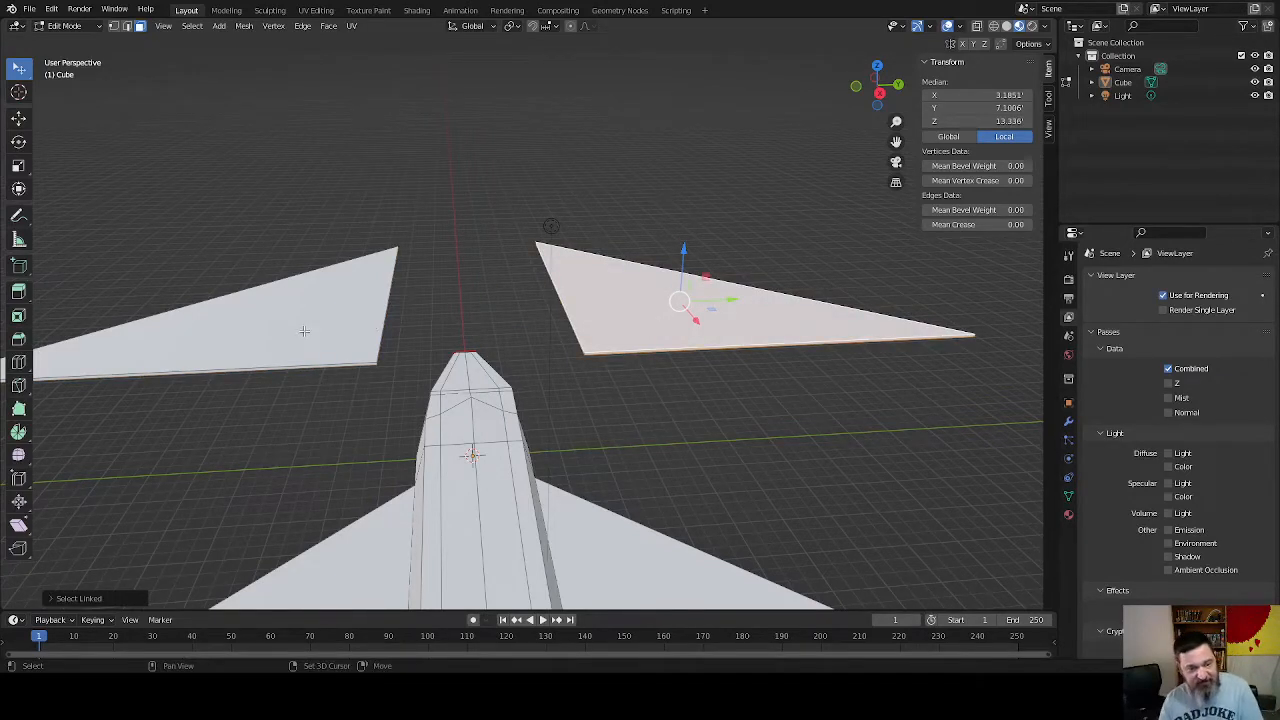
key("l")
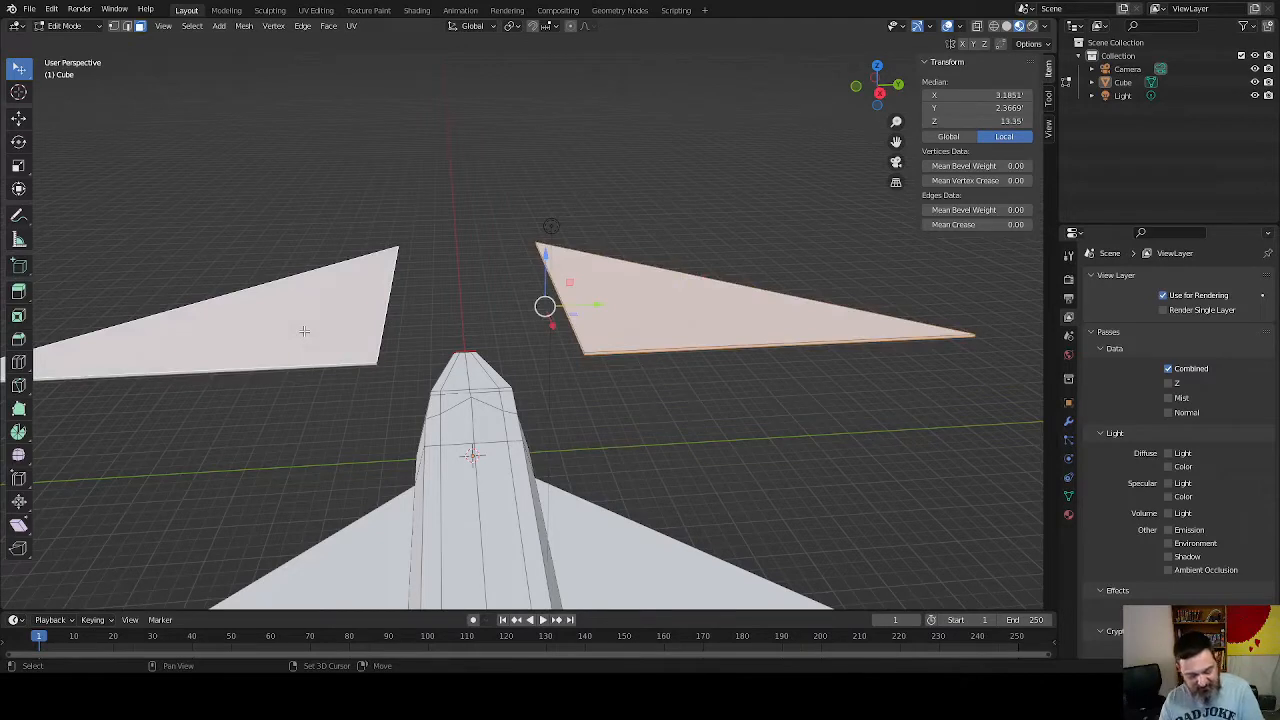
key("shift+l")
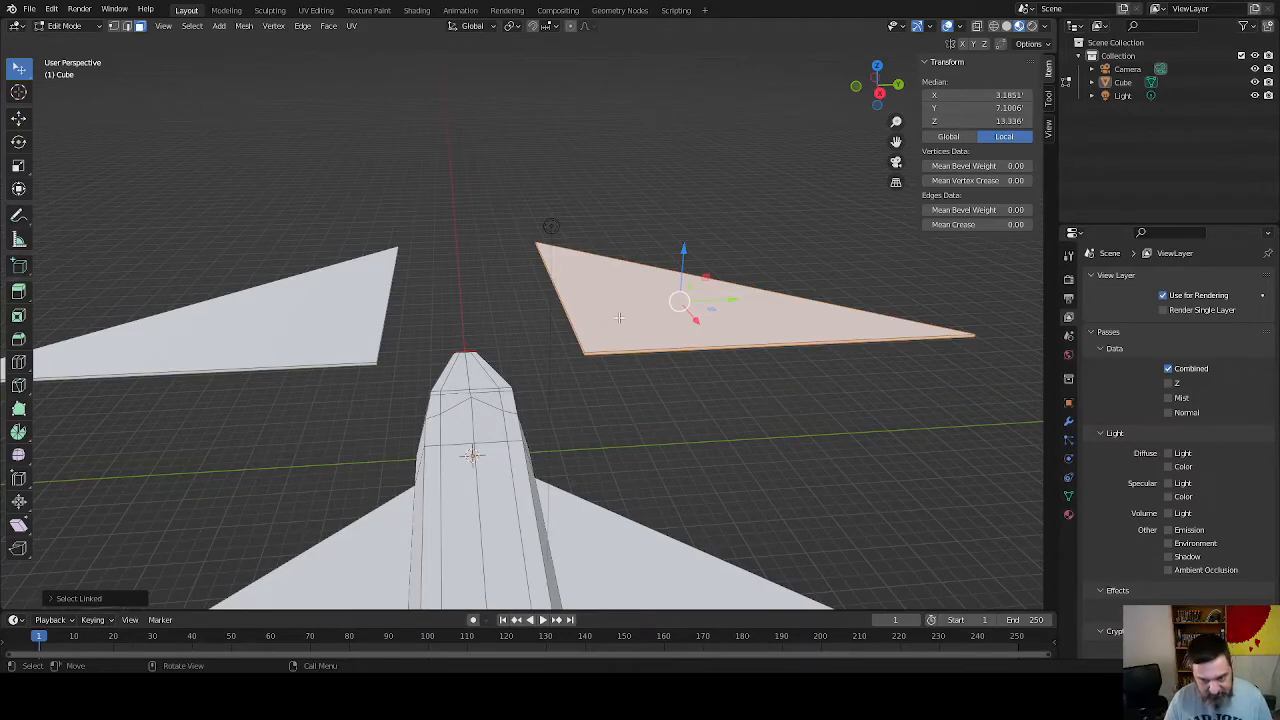
key("alt+a")
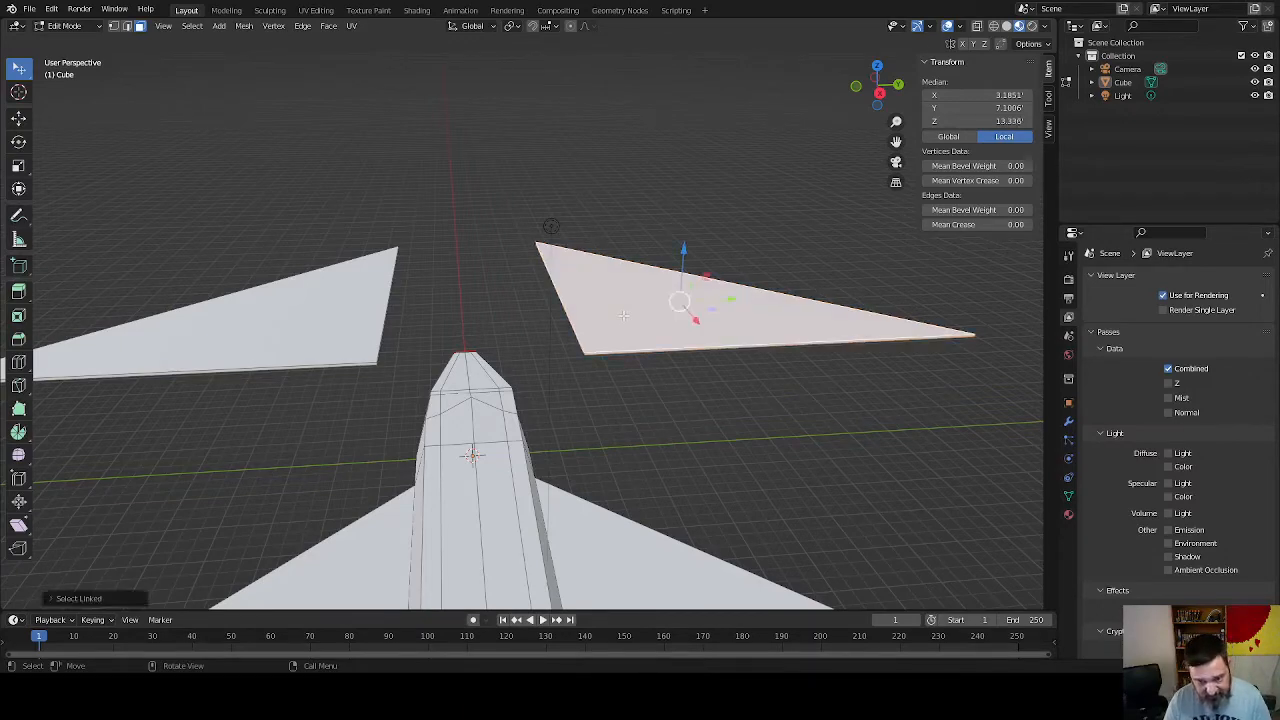
middle_click_drag(514, 349, 507, 387)
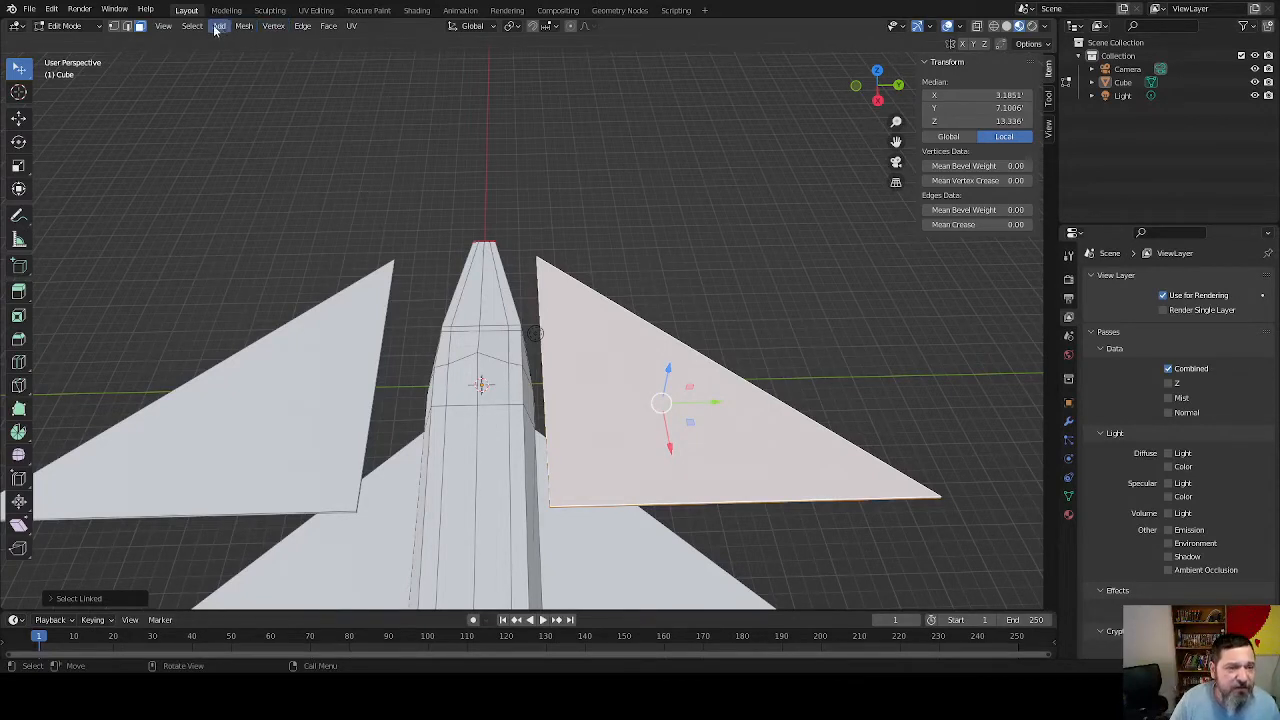
left_click(245, 27)
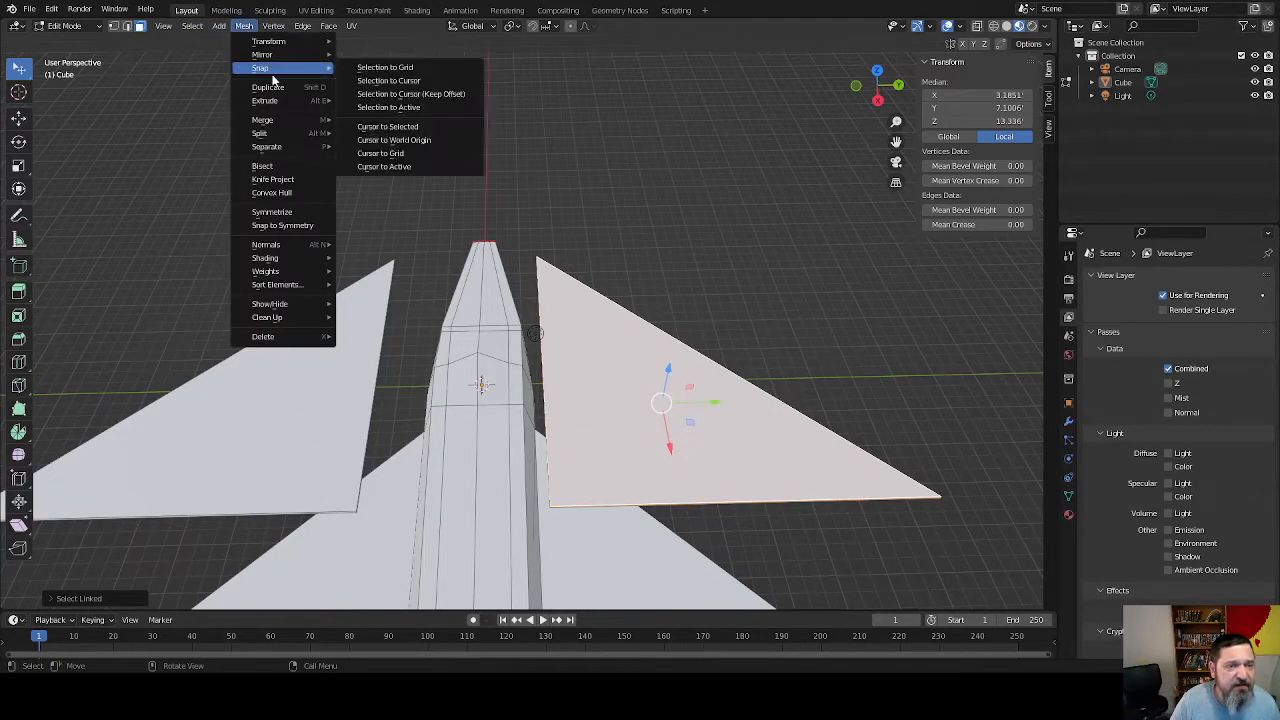
mouse_move(285, 152)
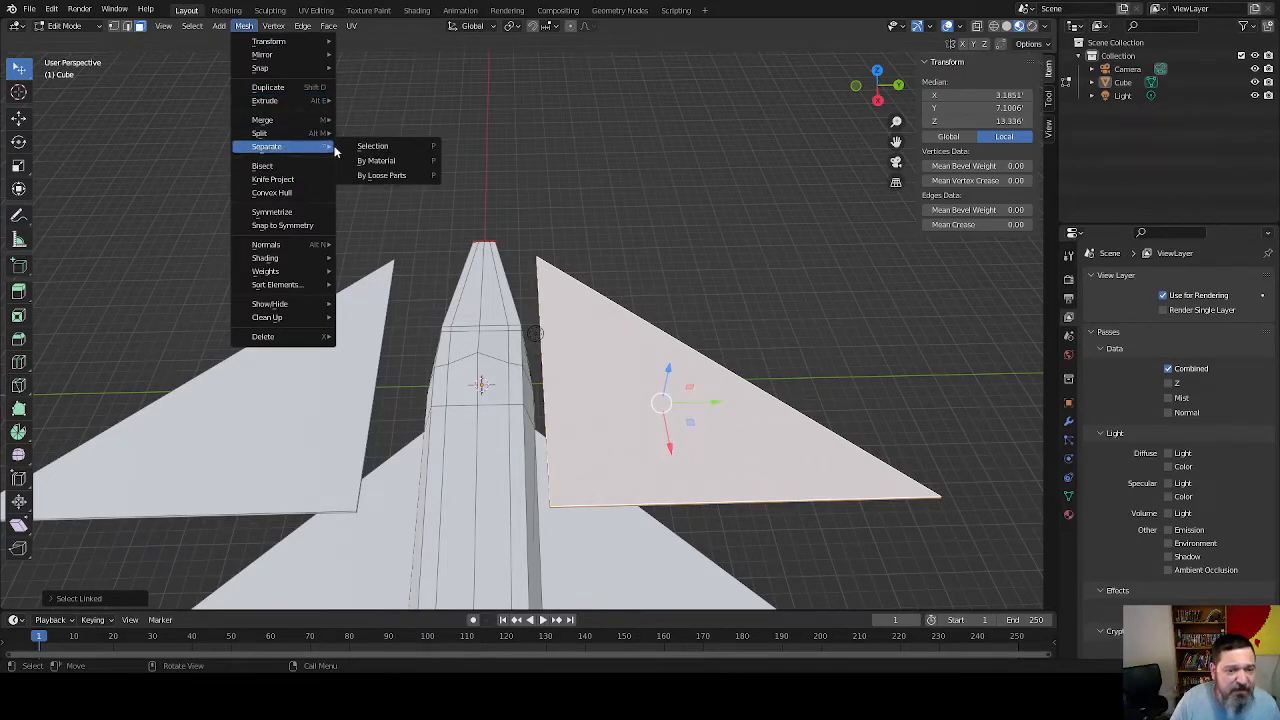
left_click(394, 148)
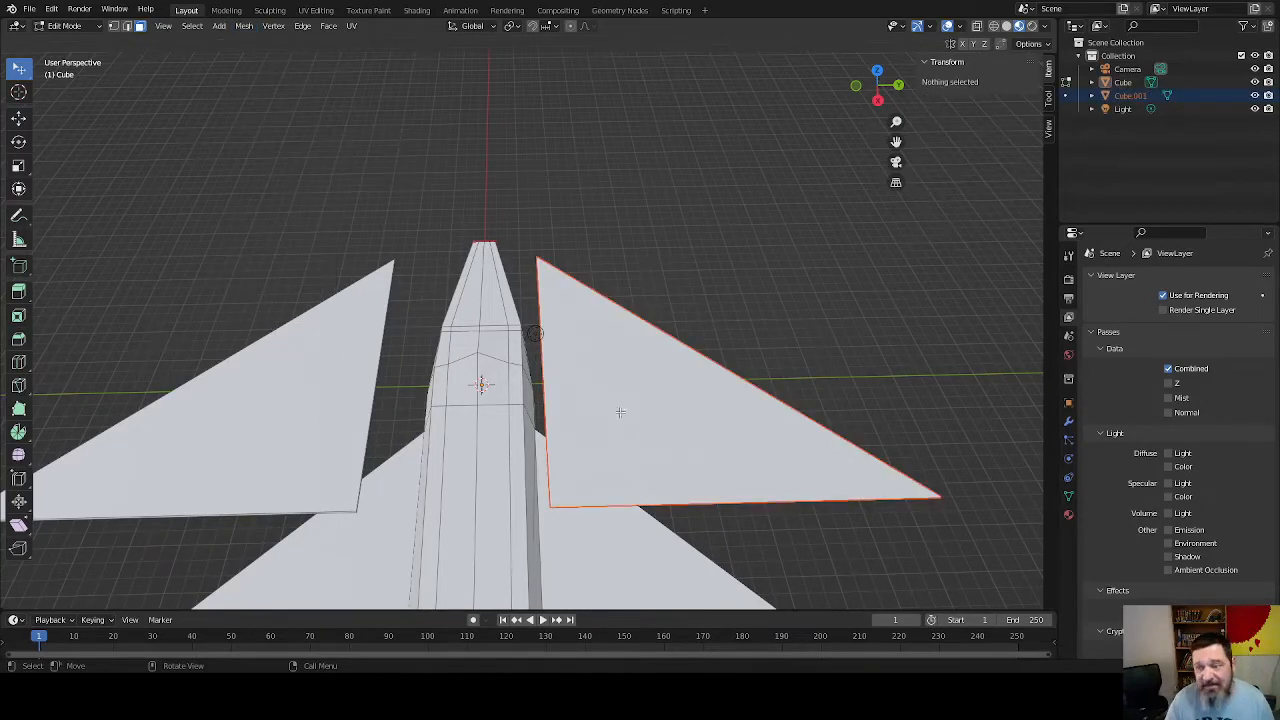
Rename the separated positive-Y wing plate object as StarboardWingPanel
double_click(1124, 95)
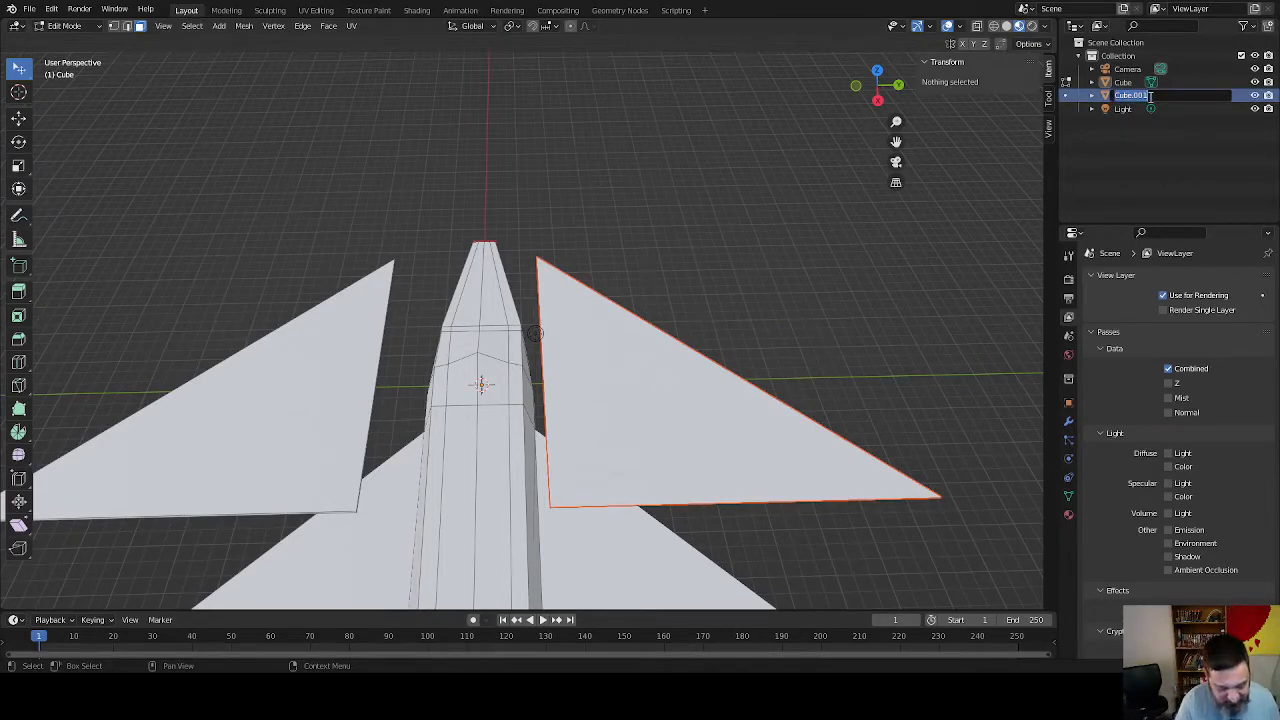
type("Starbo")
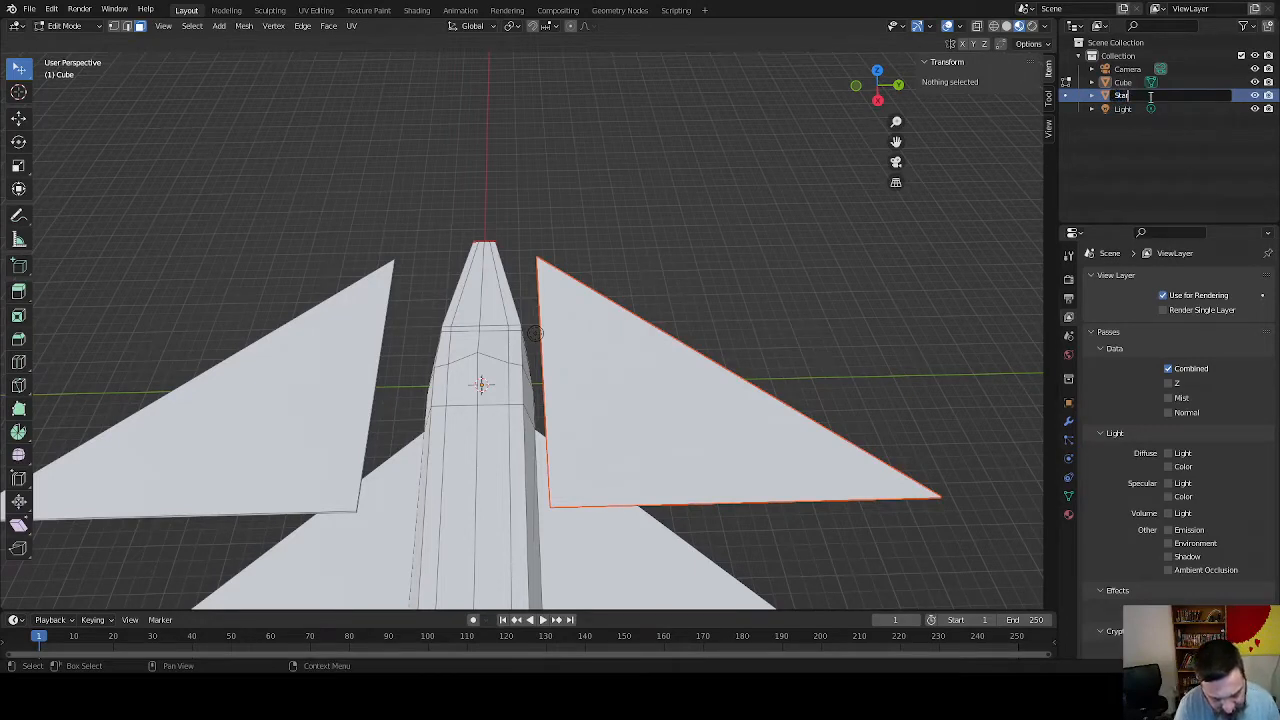
type("ardWin")
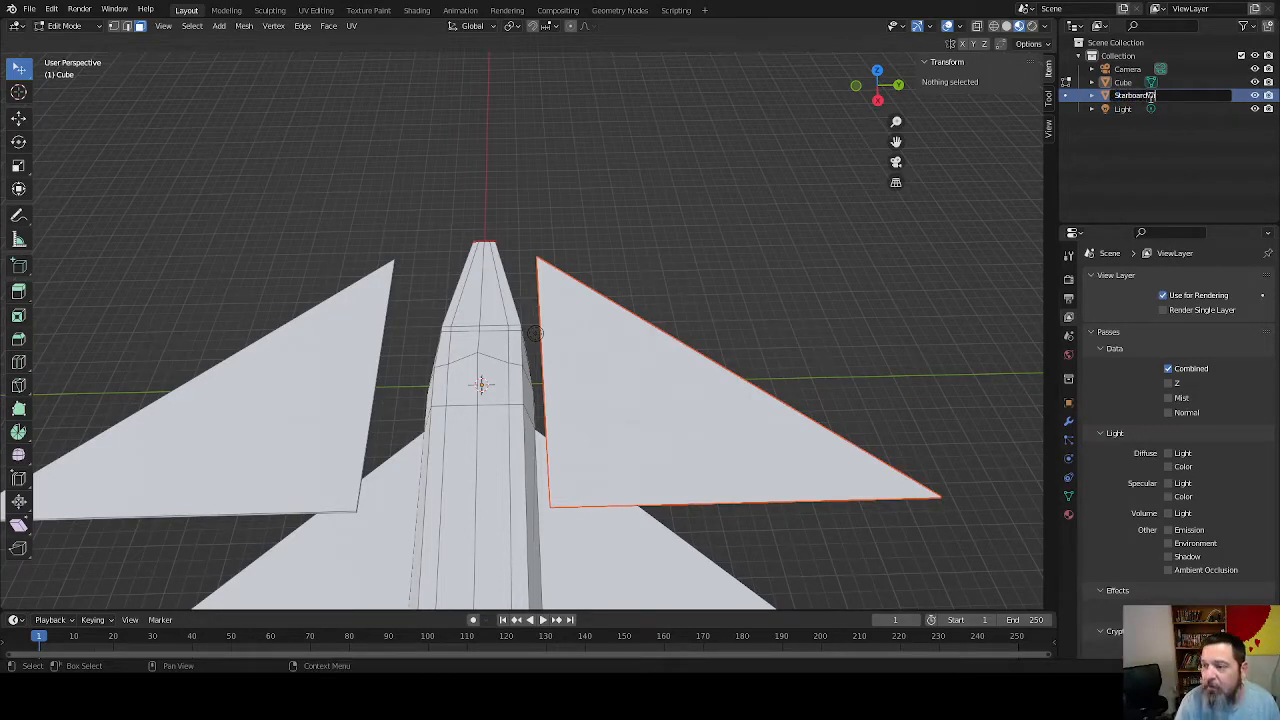
type("gPanel")
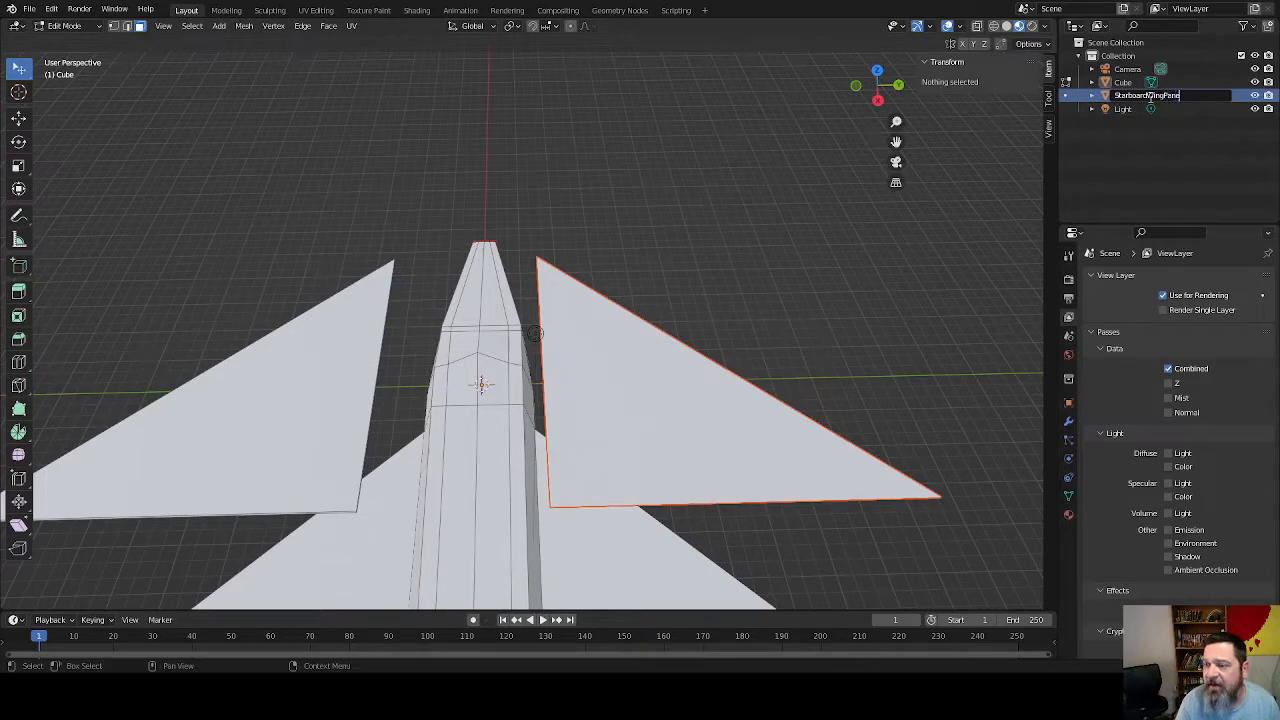
key("Return")
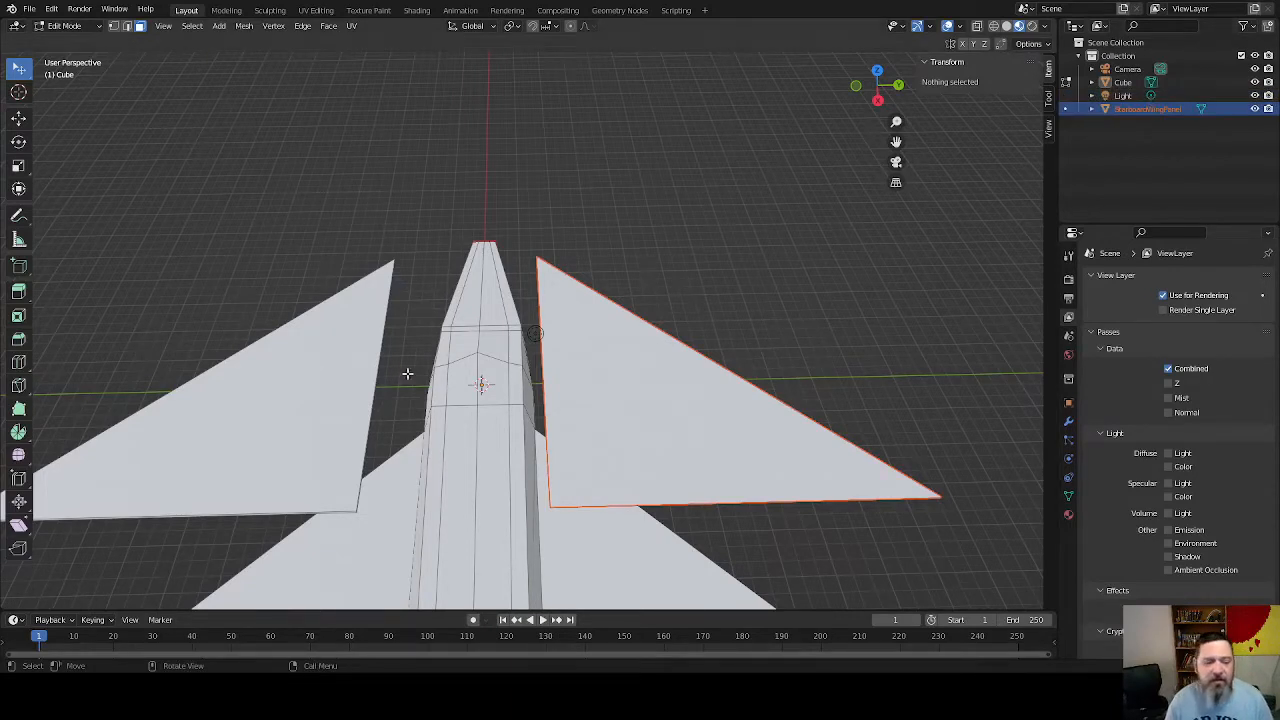
left_click(340, 372)
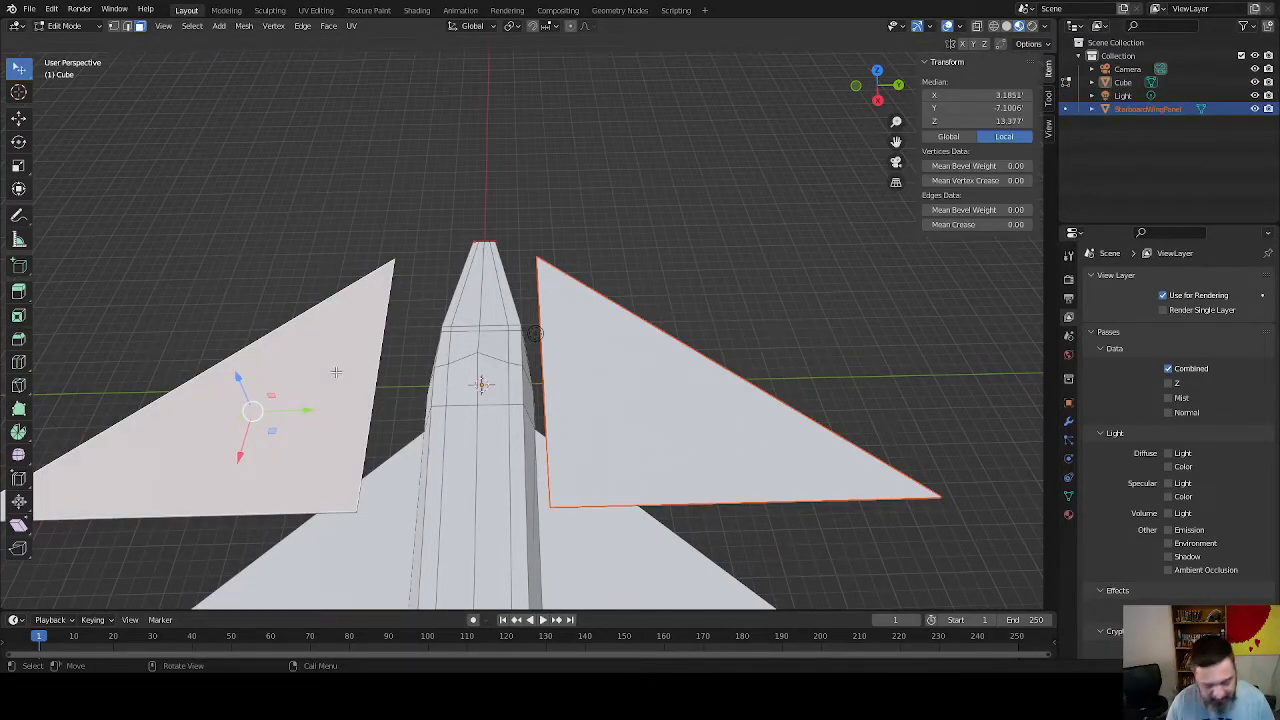
key("l")
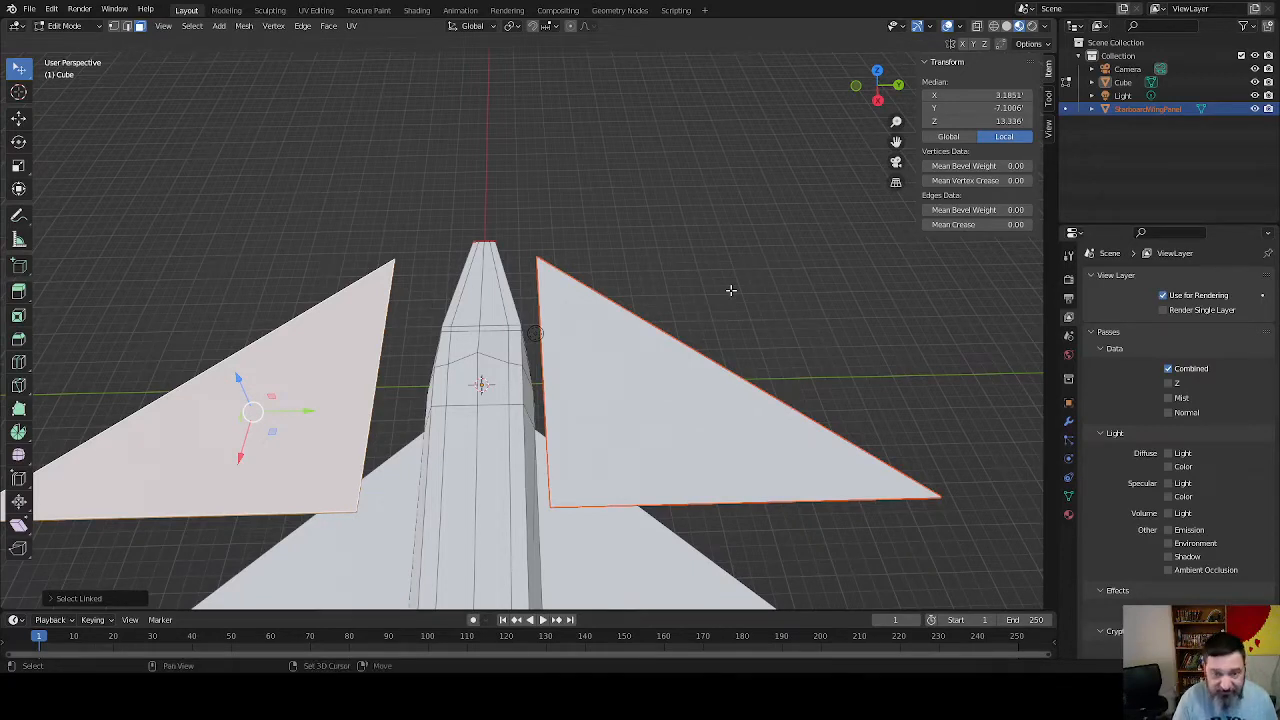
key("ctrl+p")
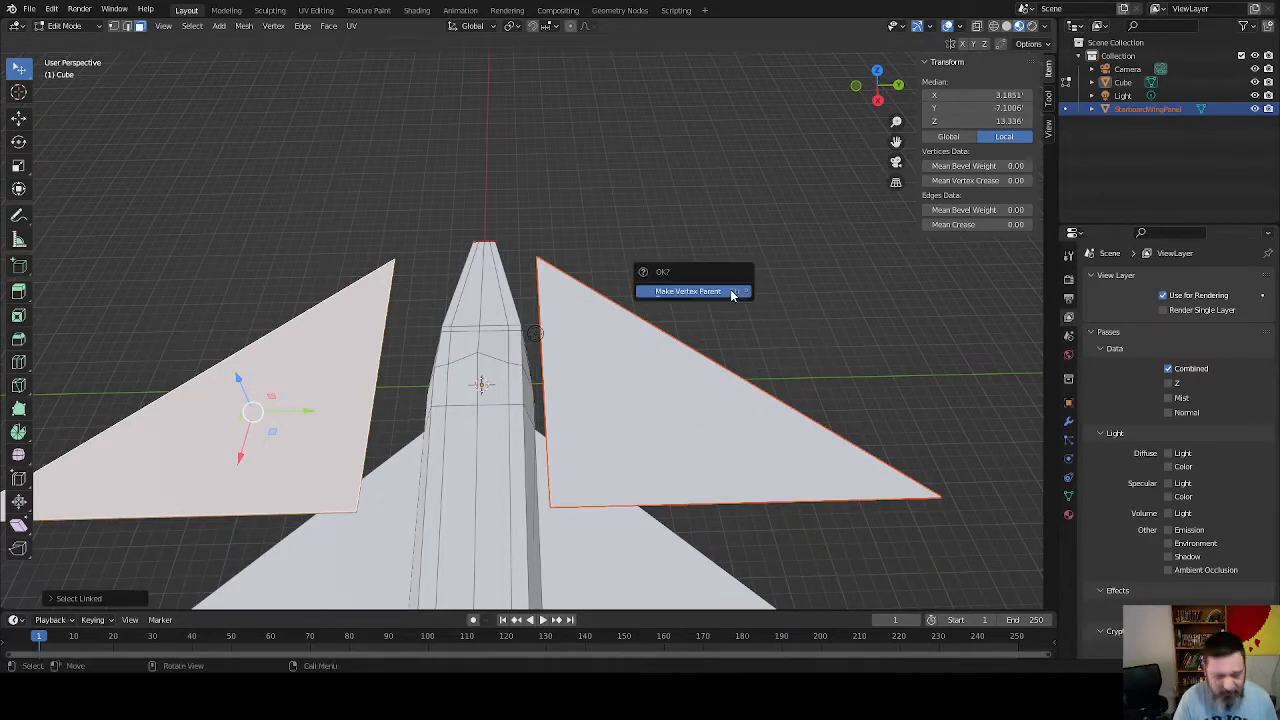
left_click(731, 292)
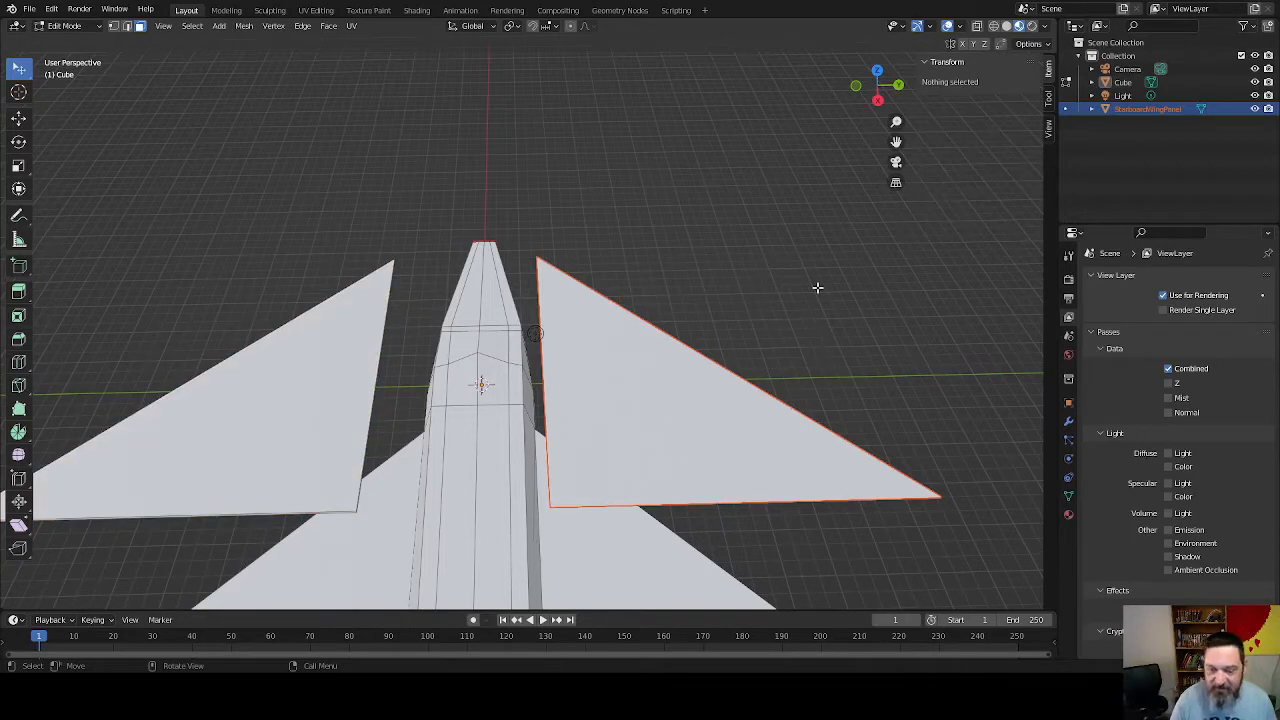
left_click(300, 410)
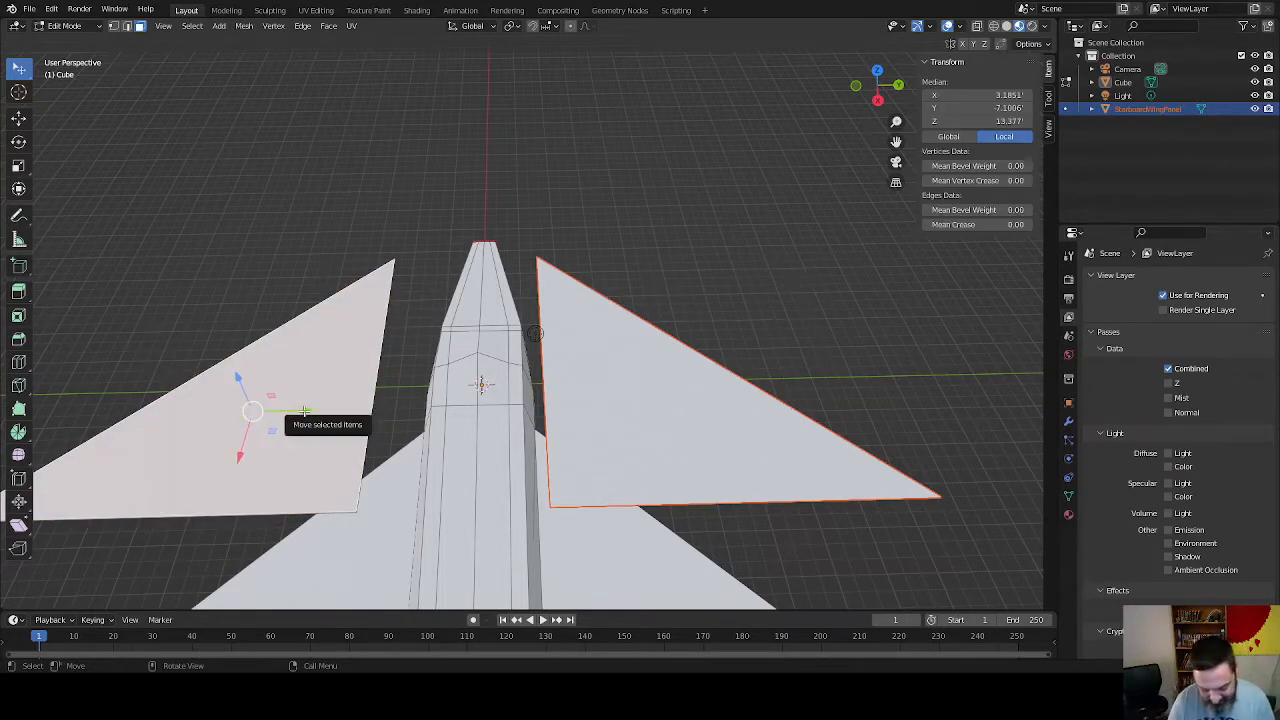
key("ctrl+l")
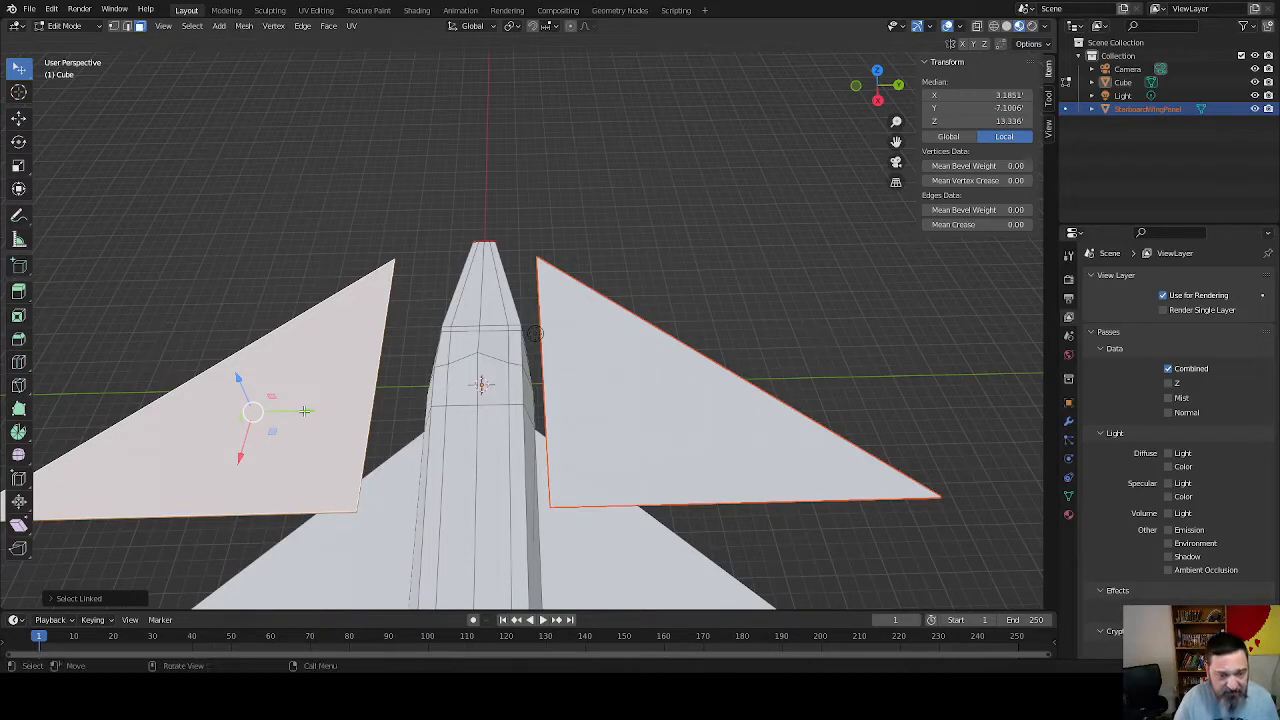
key("p")
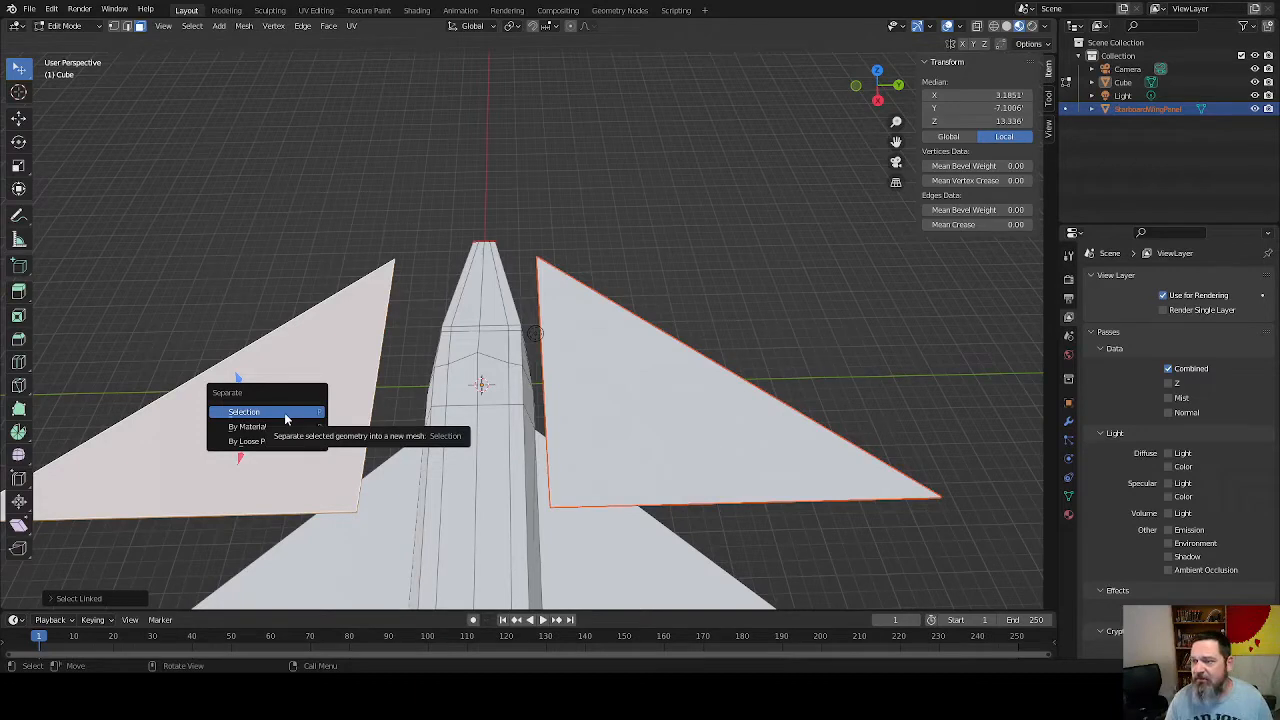
key("Escape")
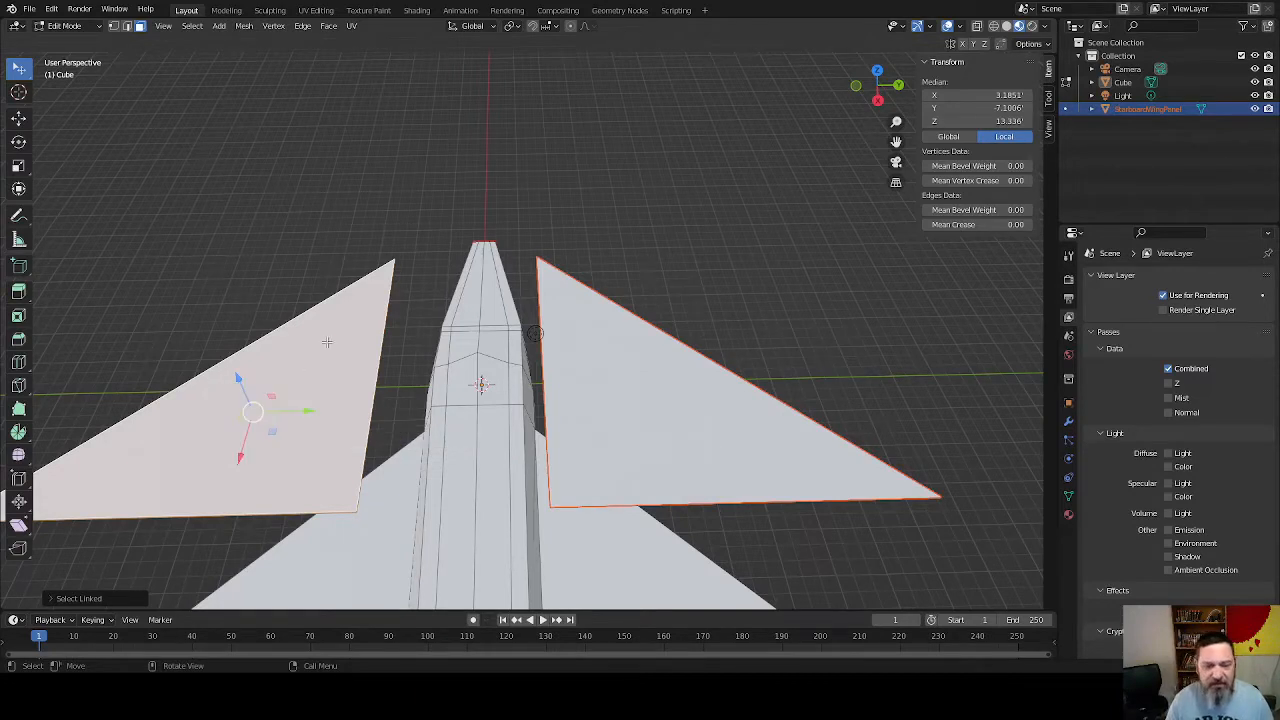
With only the airplane object in Edit Mode, separate the entire raised wing plate on the negative-Y side into its own object
key("Tab")
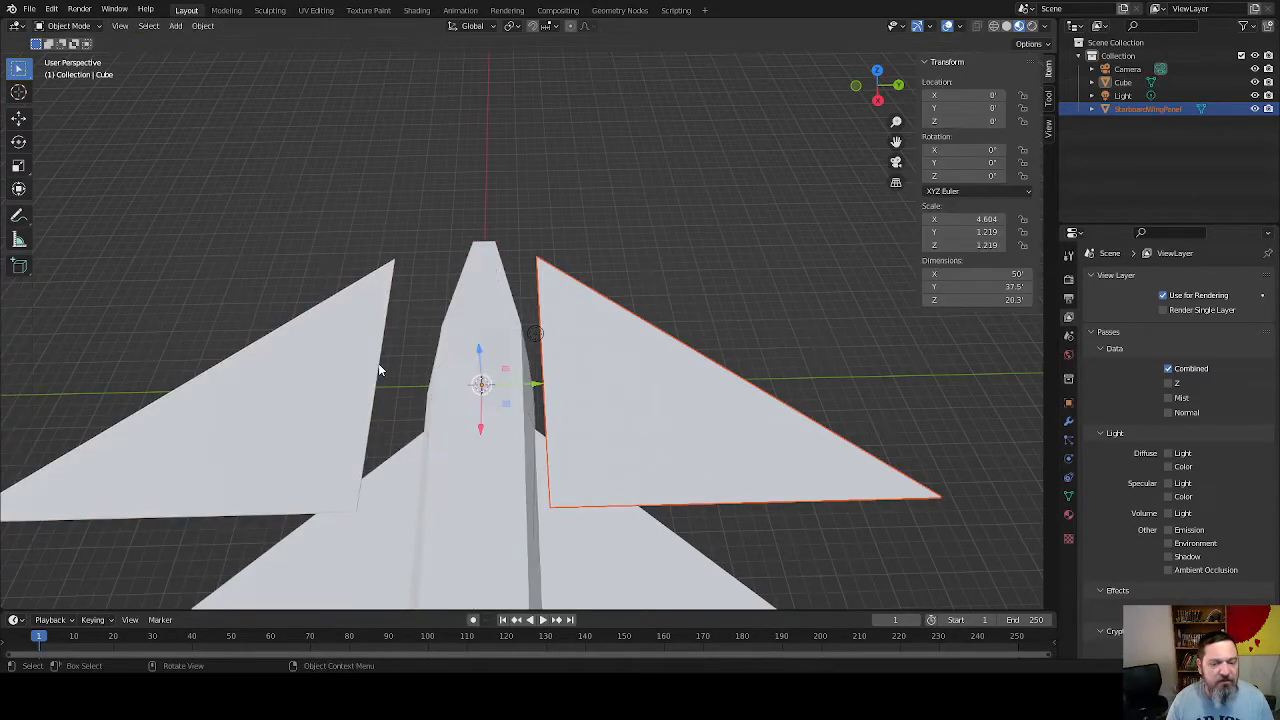
left_click(343, 376)
key("Tab")
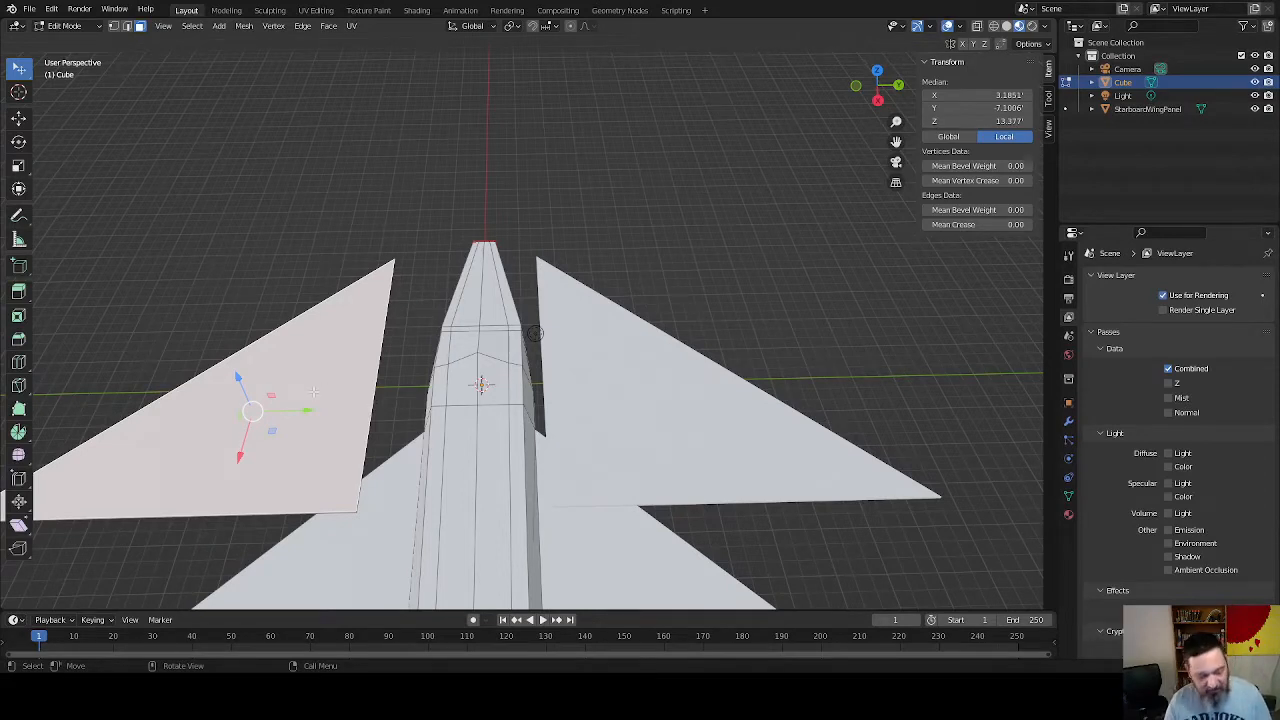
key("l")
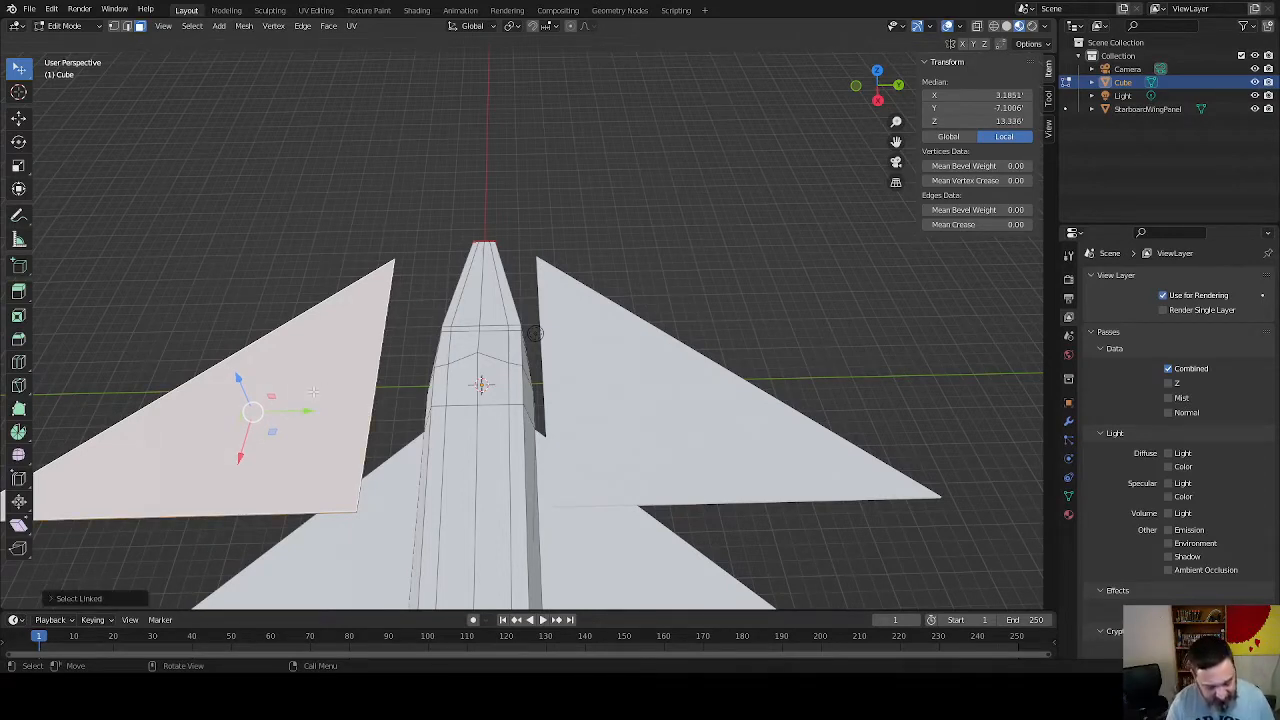
key("p")
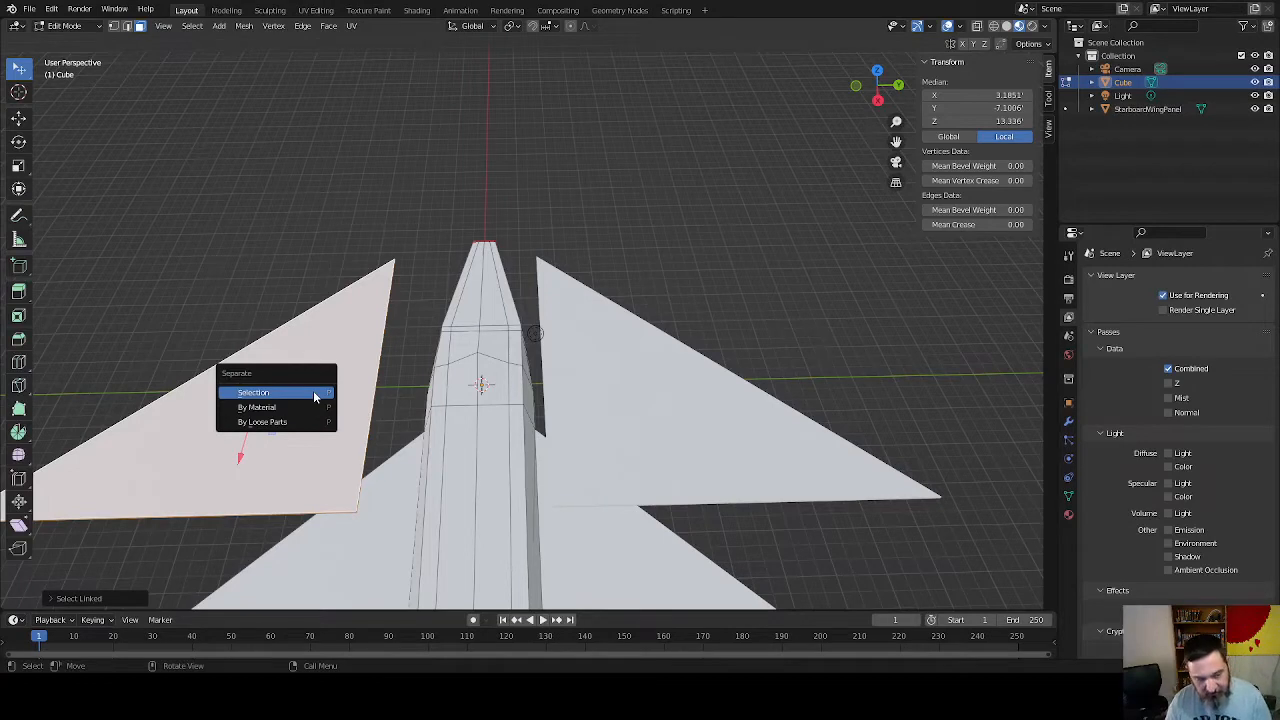
left_click(313, 392)
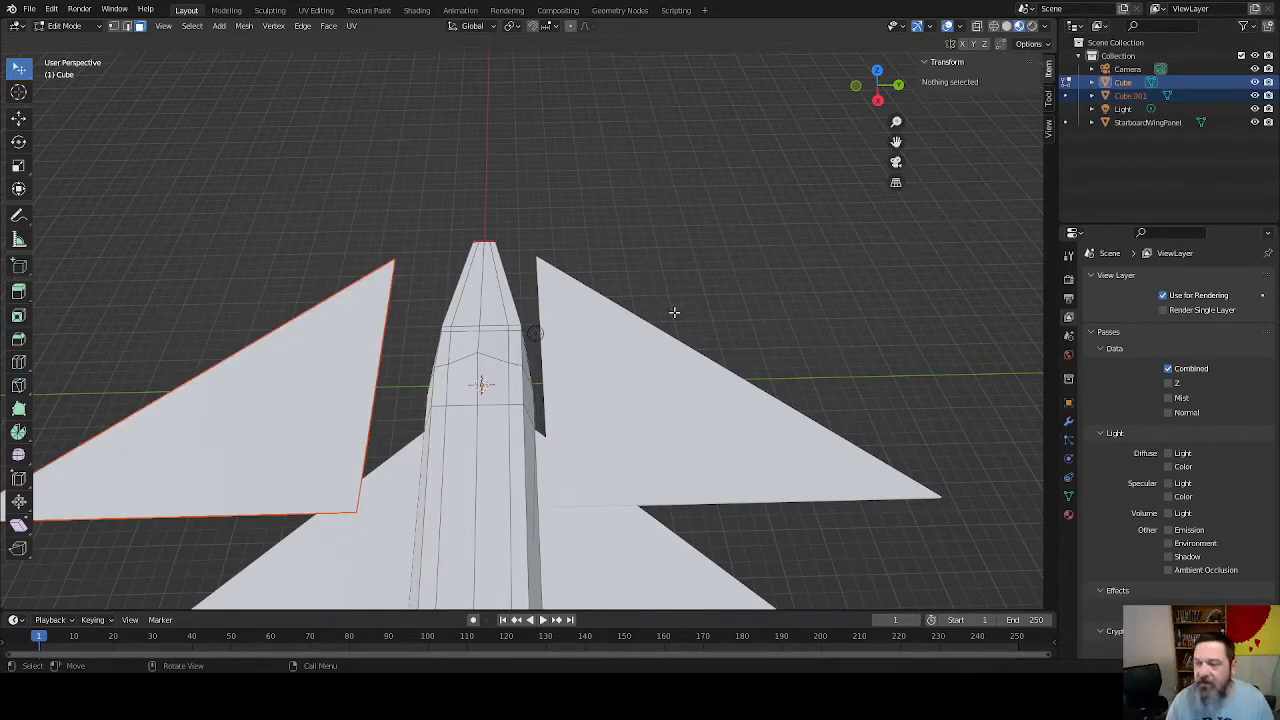
Rename the separated negative-Y wing plate object as PortWingPanel
double_click(1134, 96)
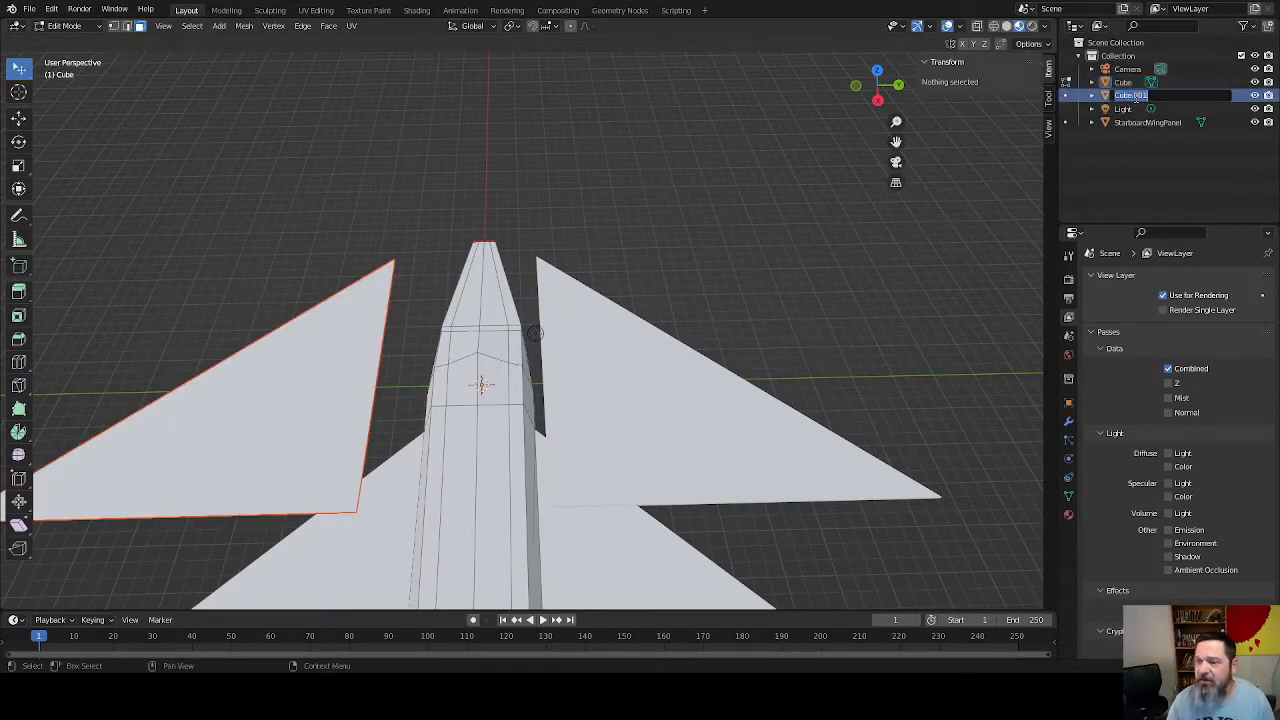
type("Po")
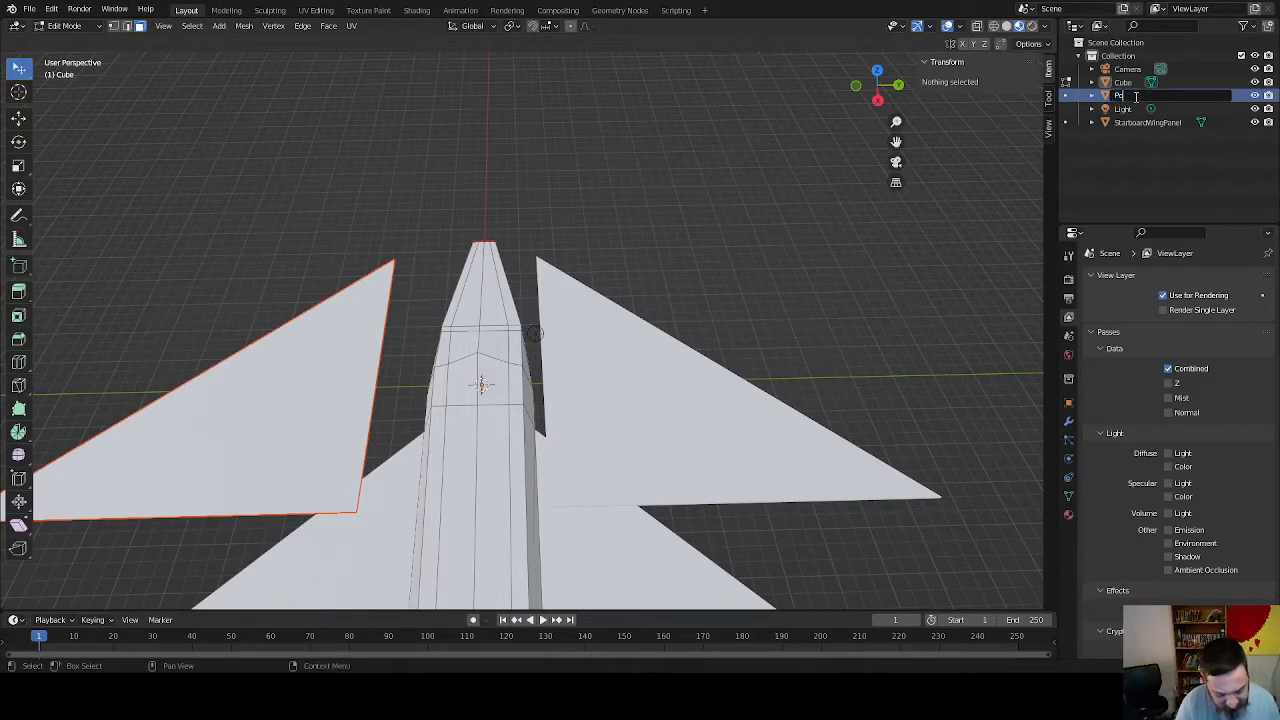
type("rtWingPanel")
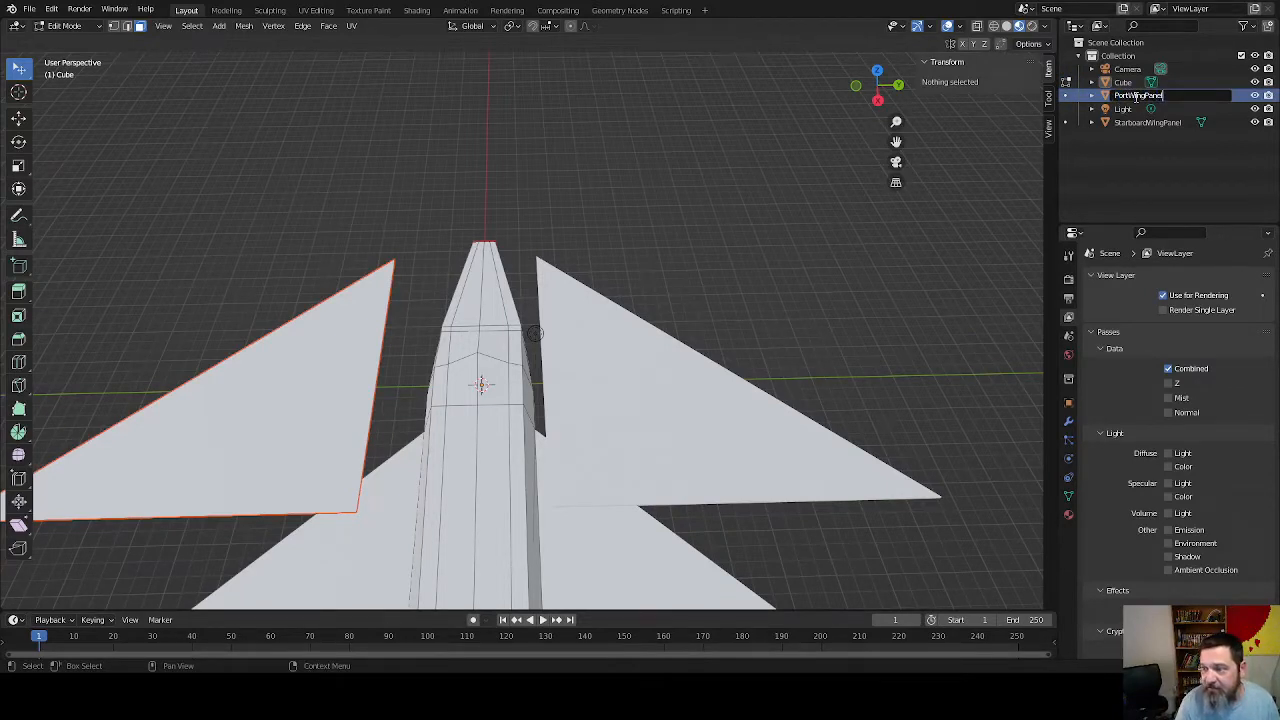
key("Return")
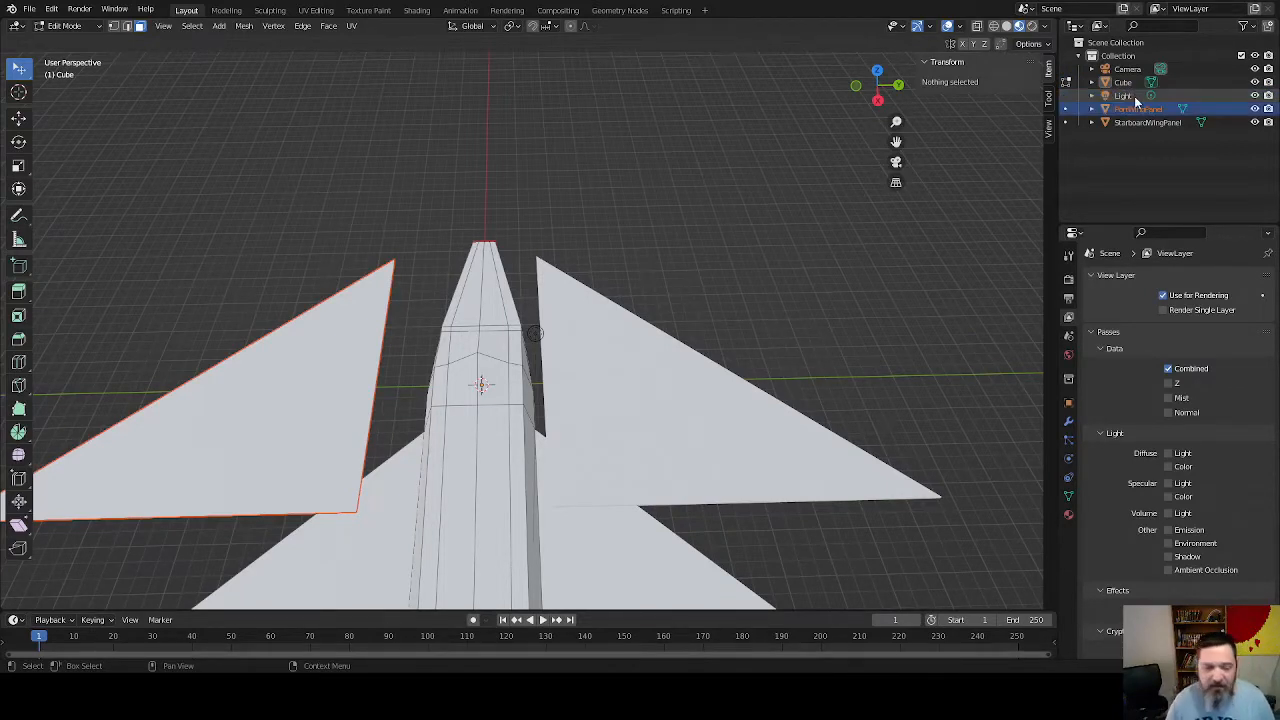
Leave multi-object editing and put only the airplane object in Edit Mode
key("Tab")
left_click(462, 446)
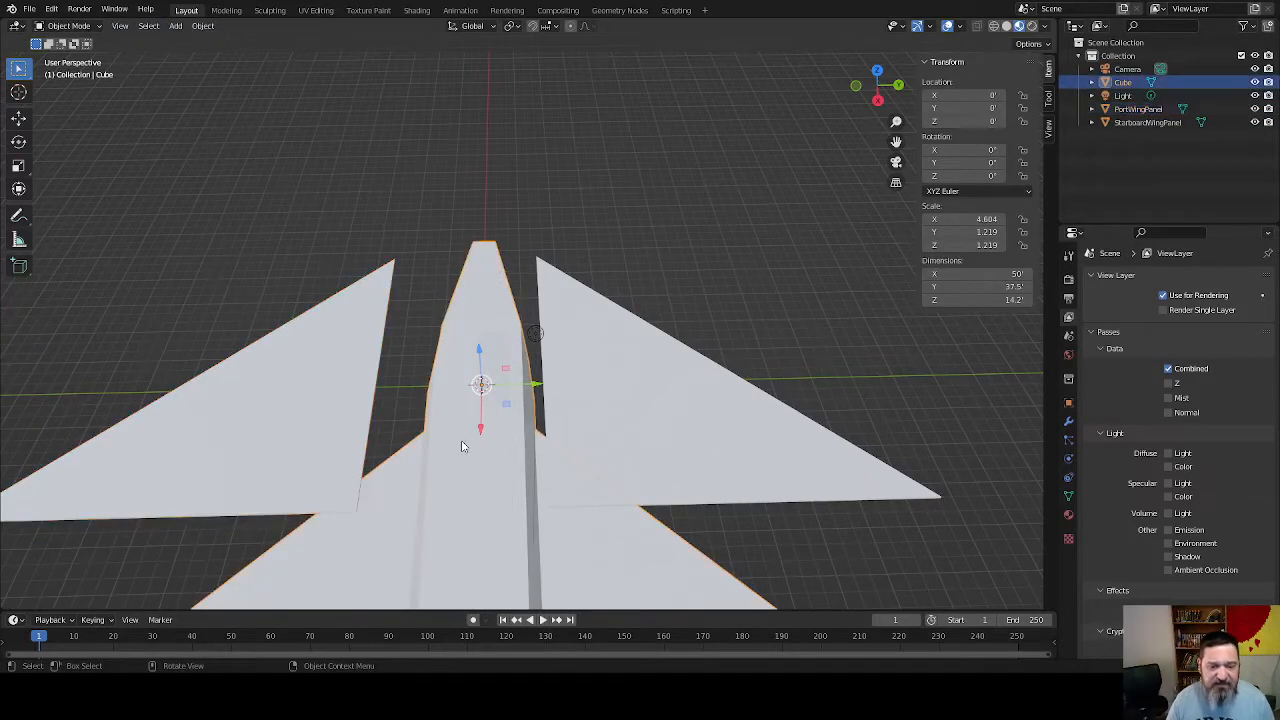
key("Tab")
Try to duplicate both side faces of the tail fin together in place
middle_click_drag(462, 446, 579, 416)
left_click(775, 416)
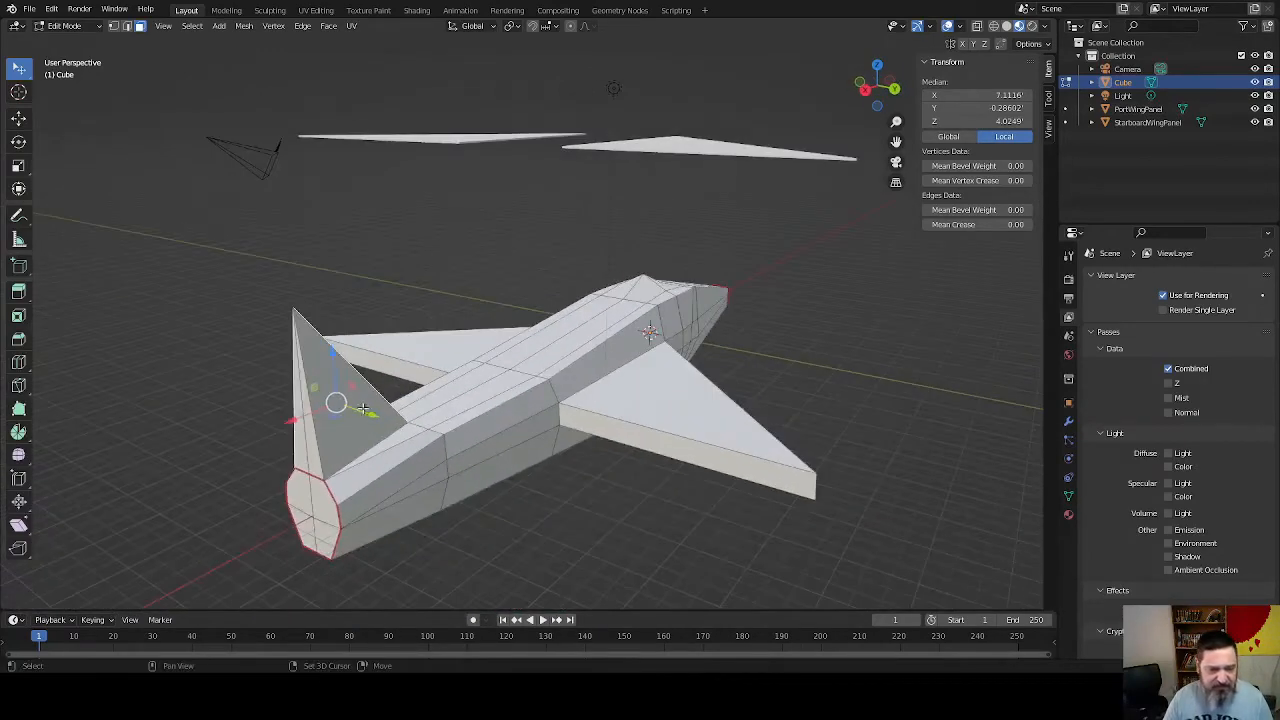
left_click(335, 440, "shift")
middle_click_drag(262, 437, 324, 445)
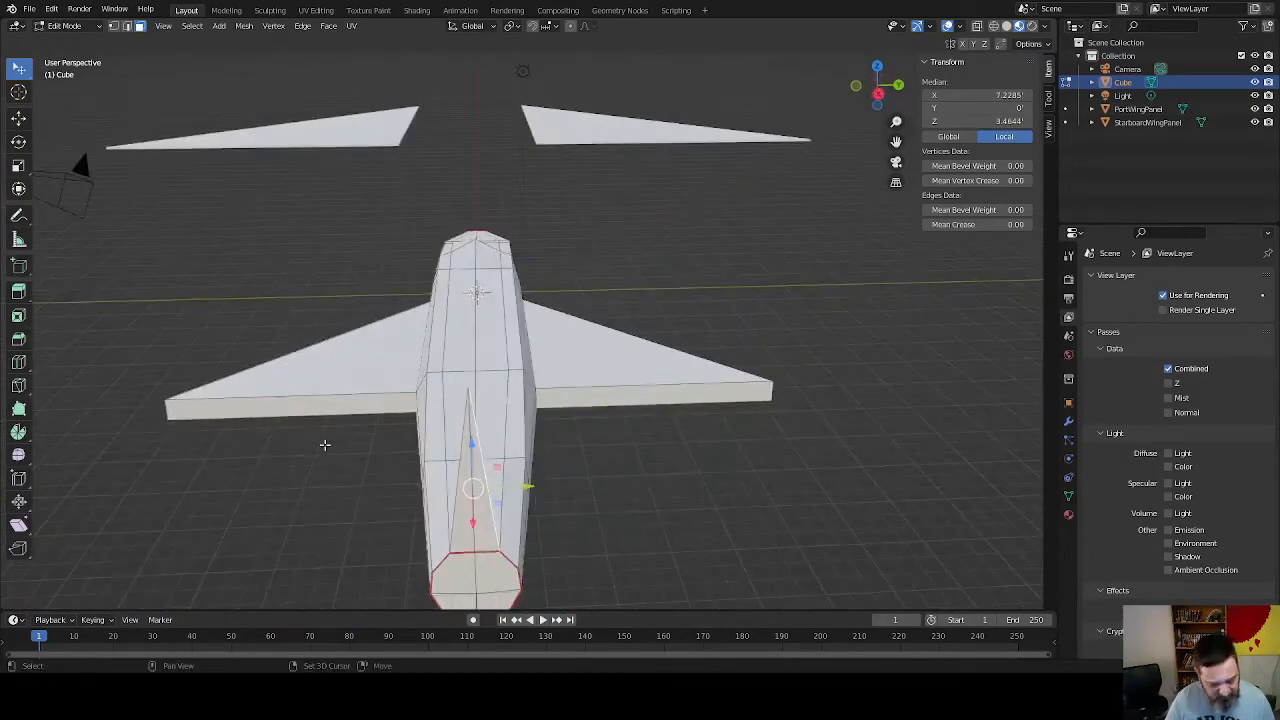
key("shift+d")
right_click(324, 445)
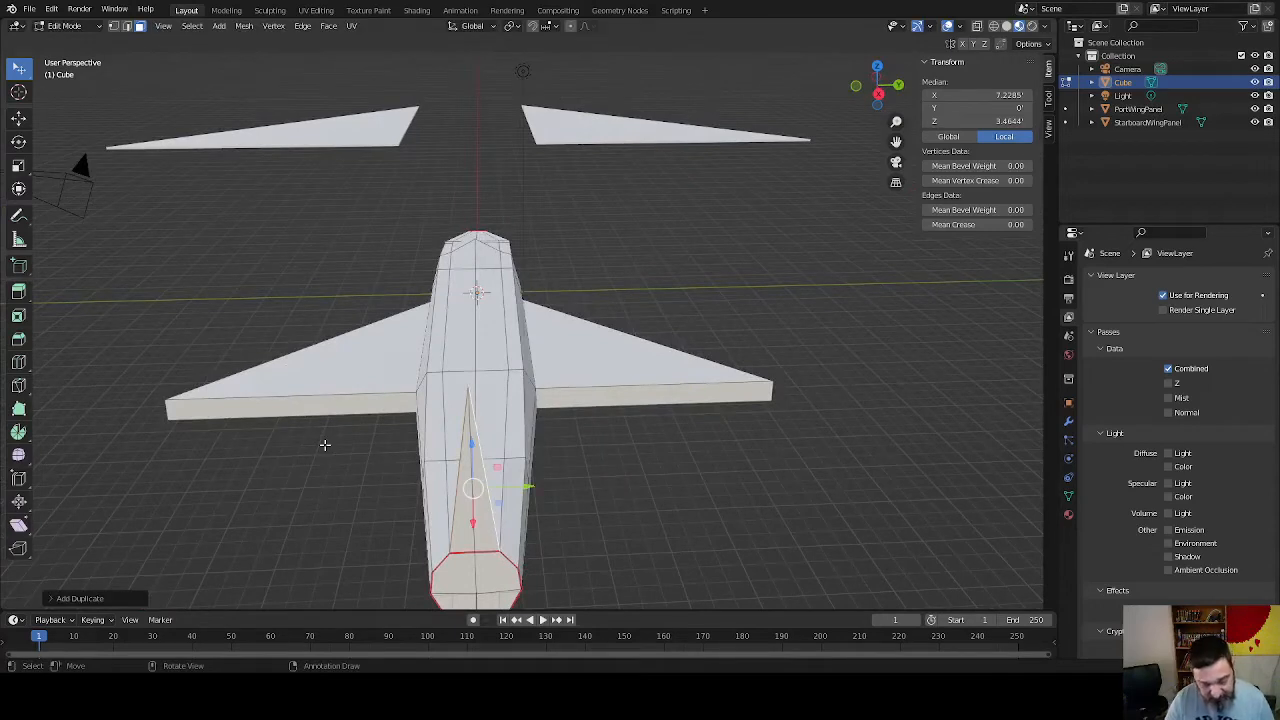
middle_click_drag(706, 440, 679, 447)
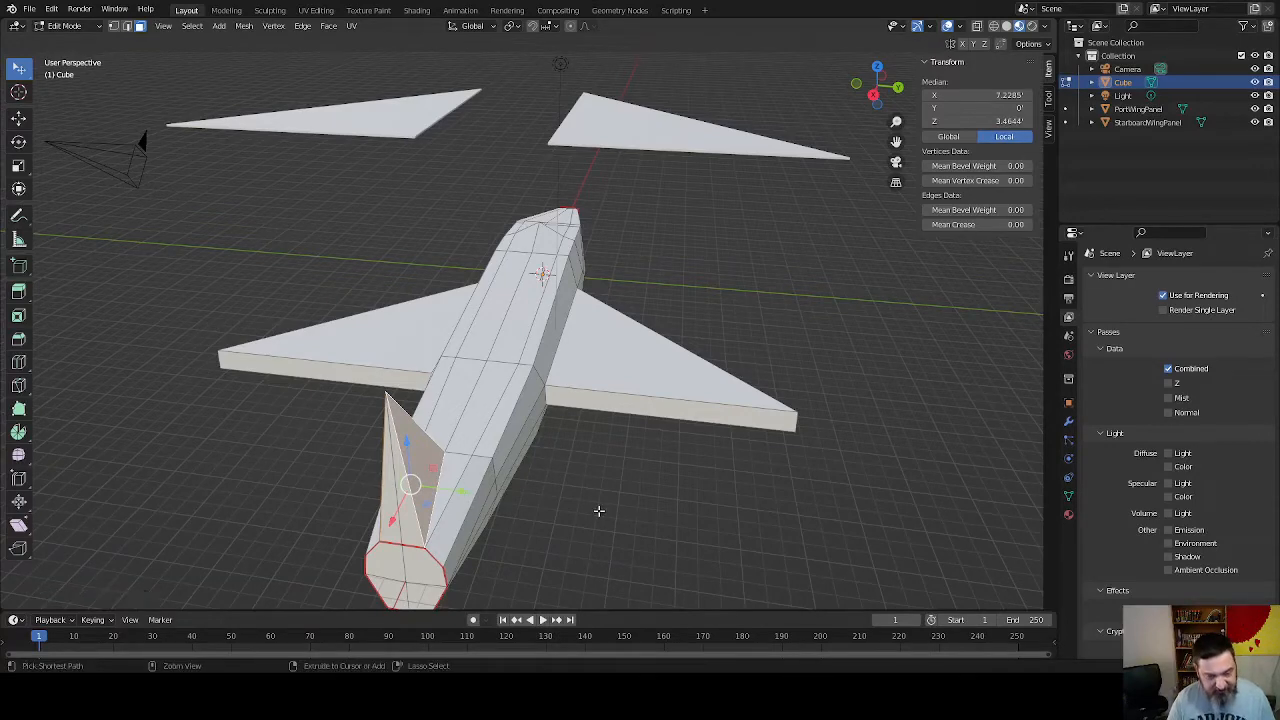
Duplicate only the tail fin's negative-Y side face and move the copy -15' along the global Y axis
middle_click_drag(597, 510, 516, 521)
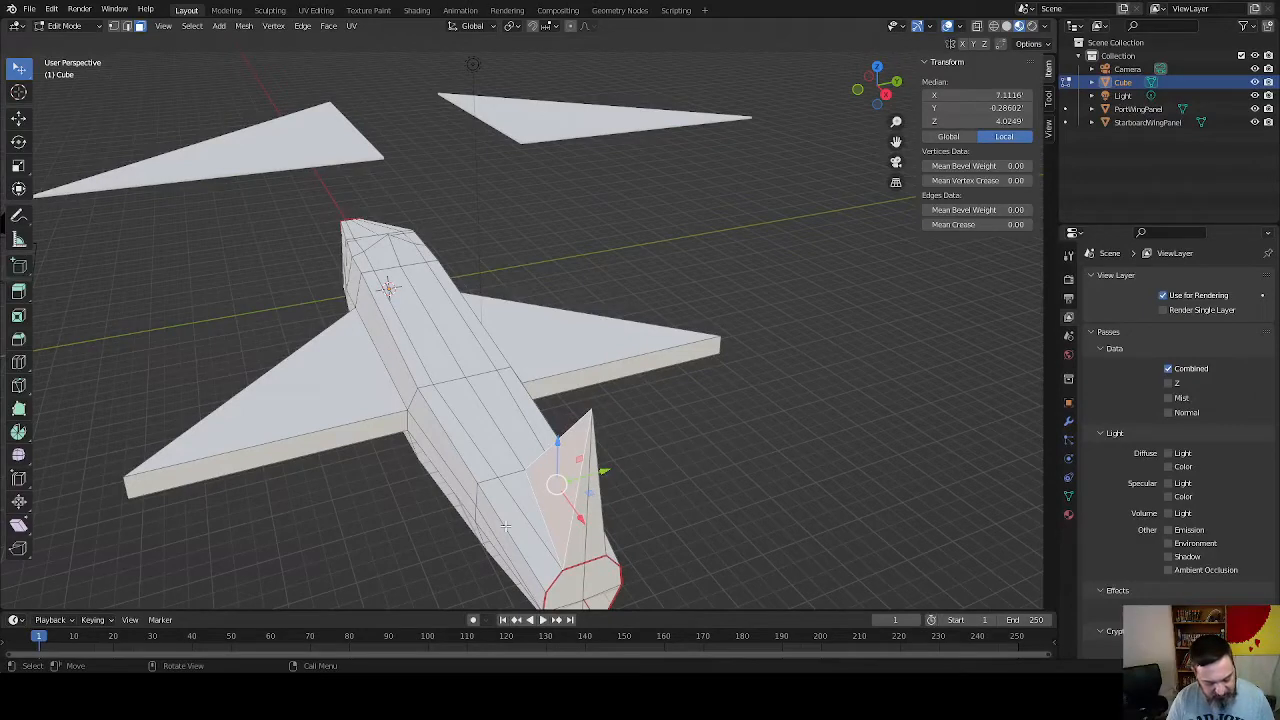
key("shift+d")
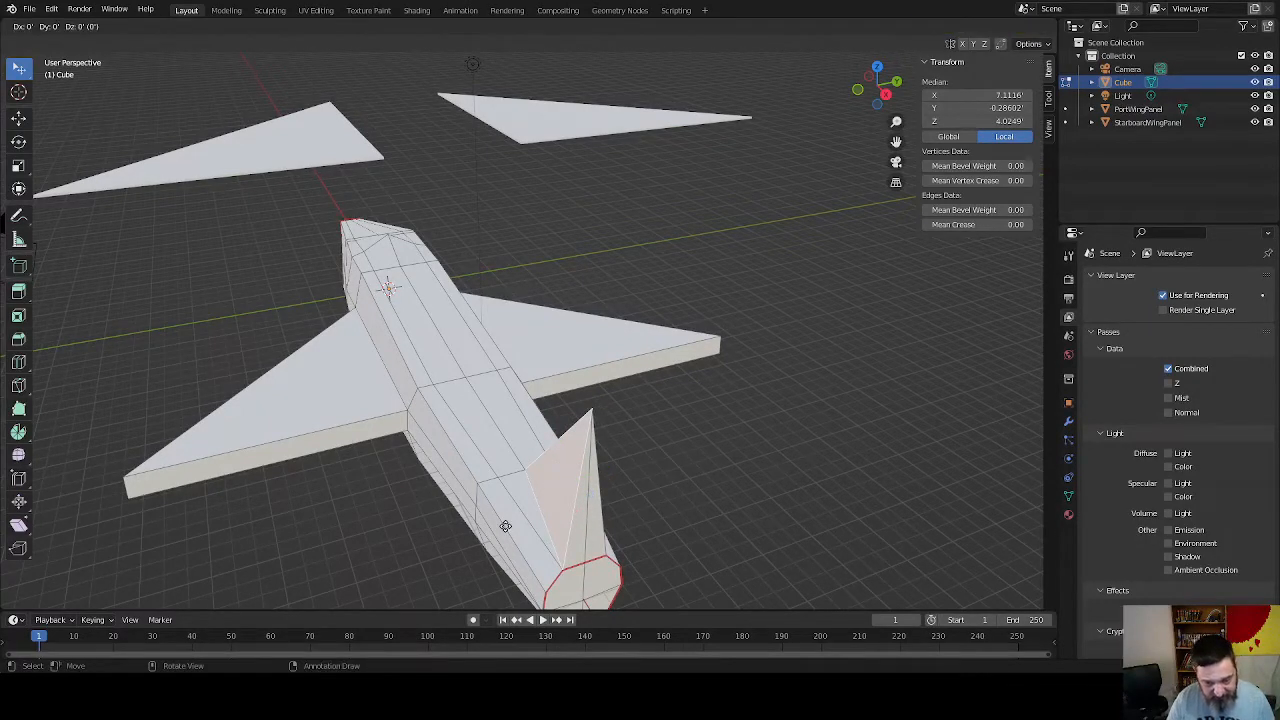
right_click(506, 527)
key("g")
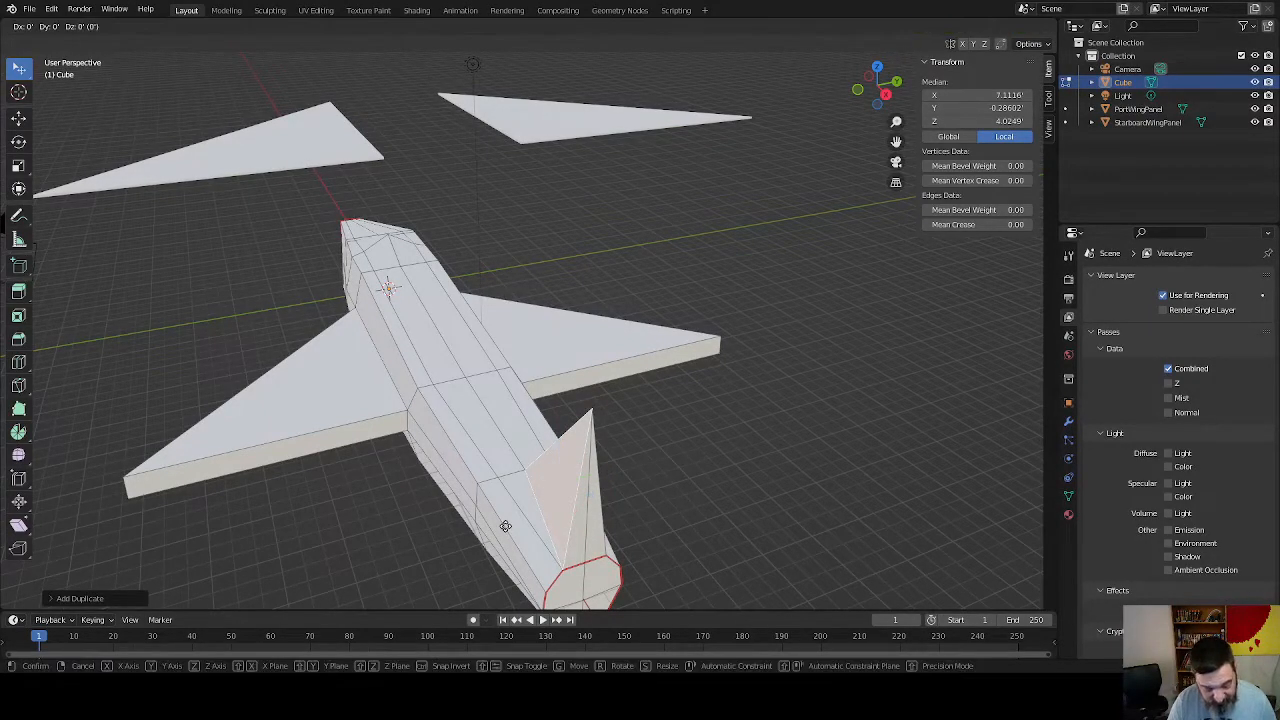
key("y")
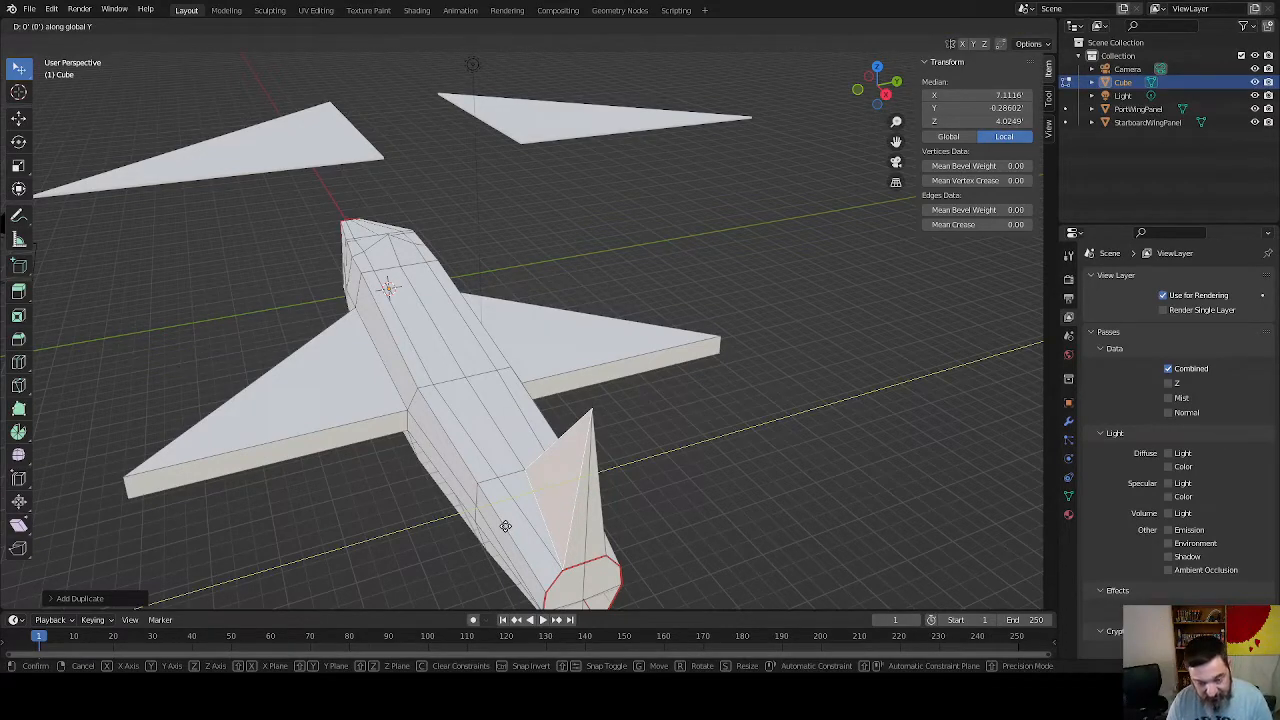
type("-15")
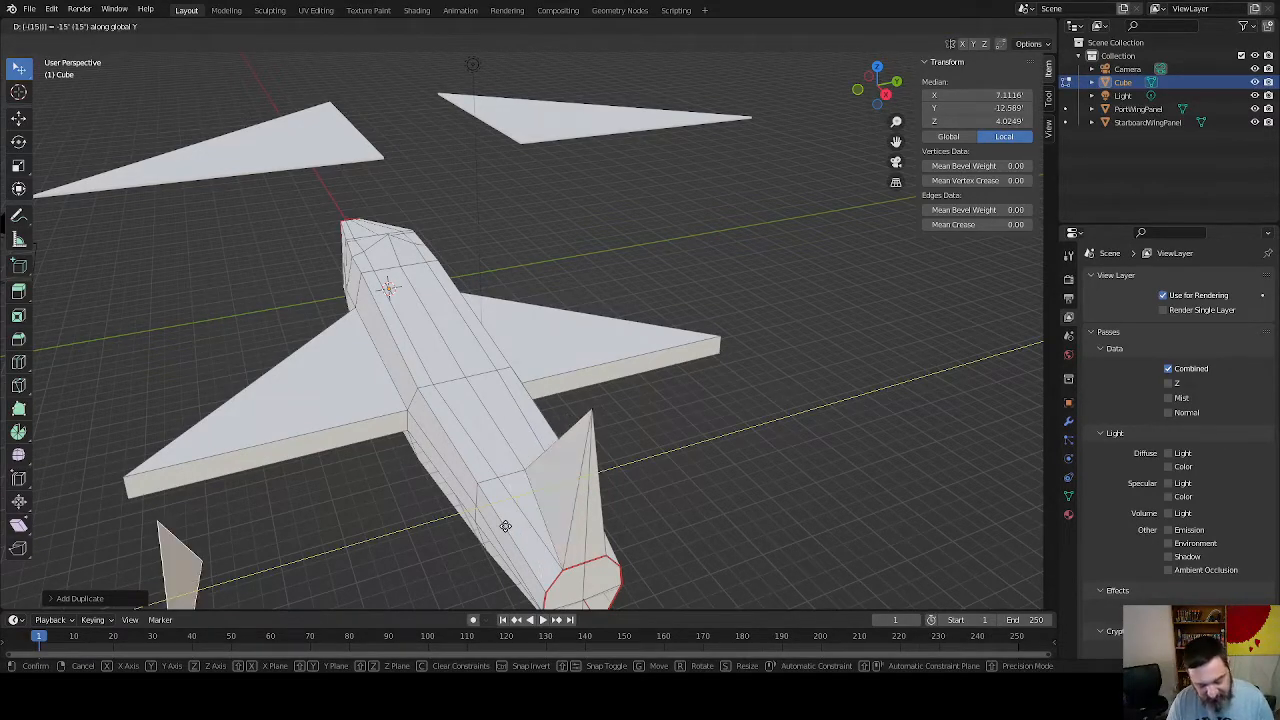
key("Return")
Duplicate the tail fin's positive-Y side face and move the copy 15' along the global Y axis
middle_click_drag(506, 527, 420, 450)
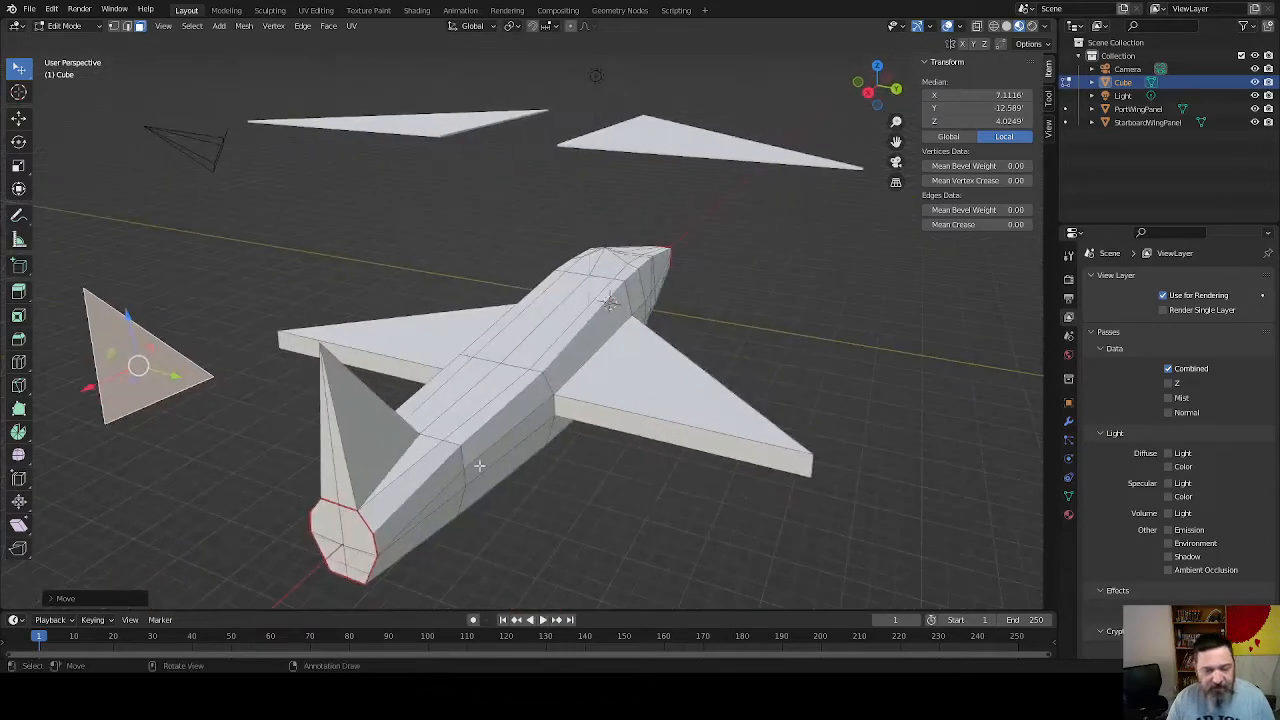
left_click(366, 432)
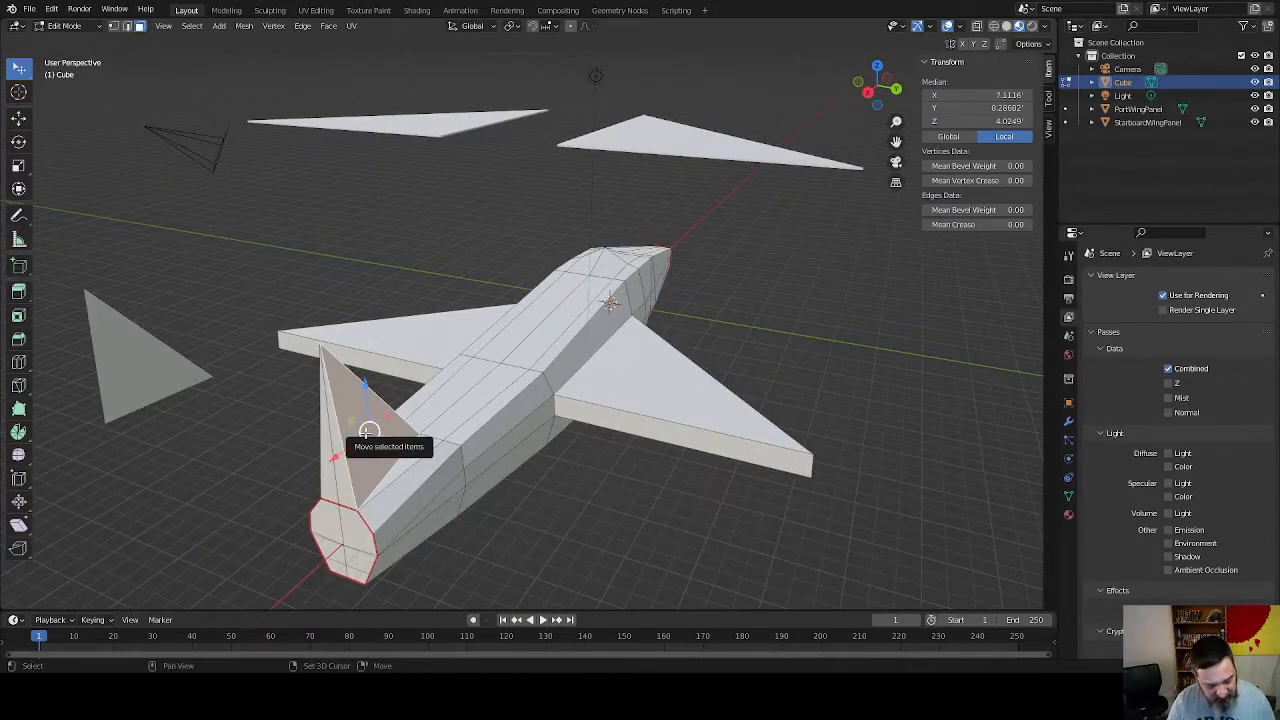
key("g")
key("Return")
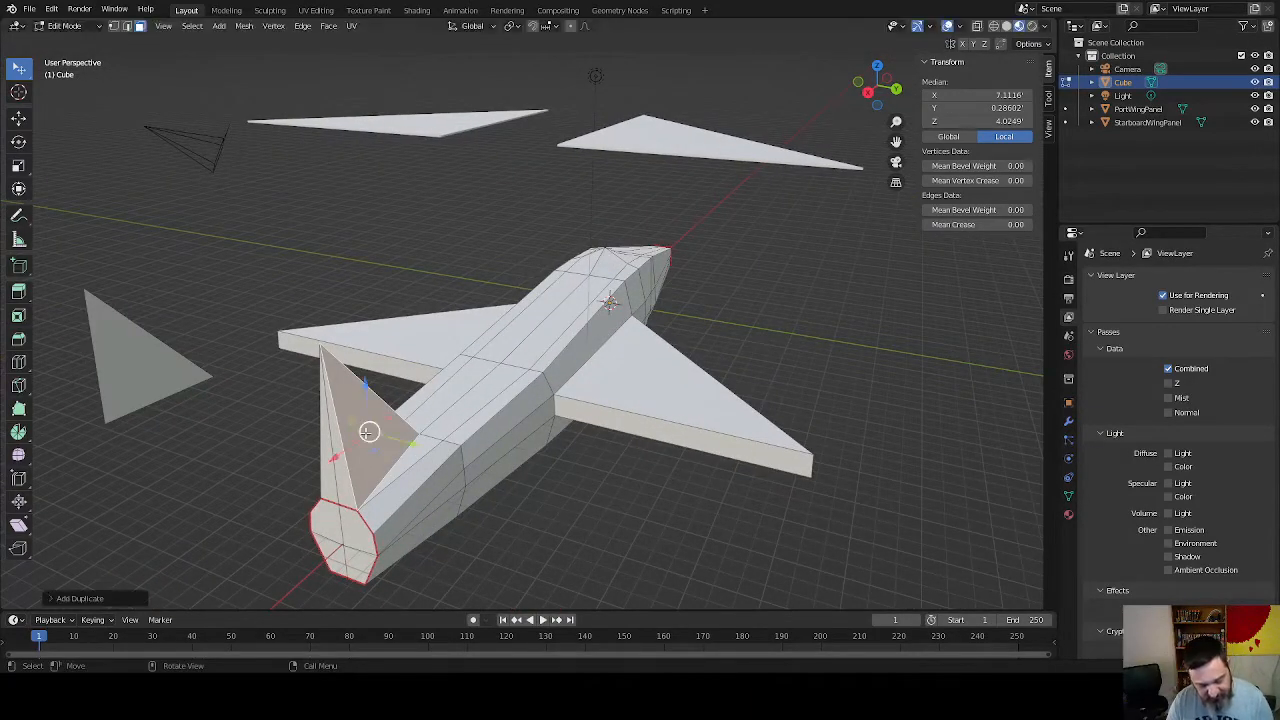
key("g")
type("y")
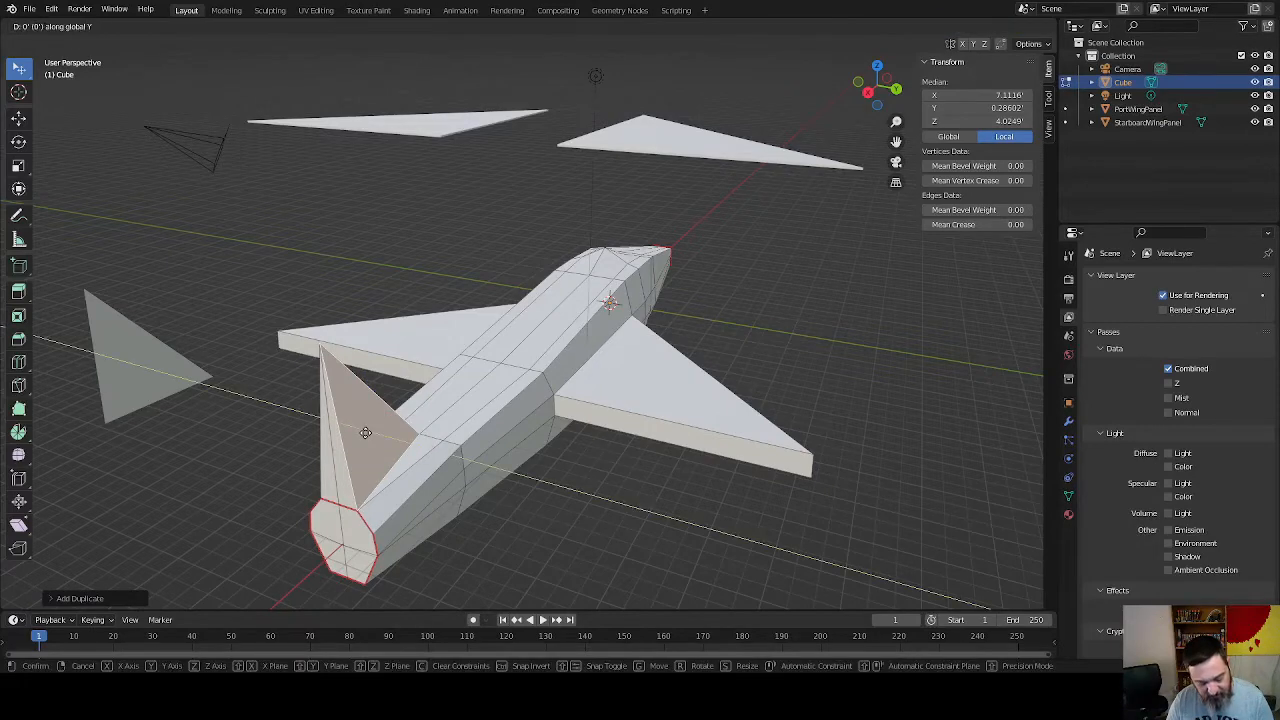
type("15|) = 15")
key("Return")
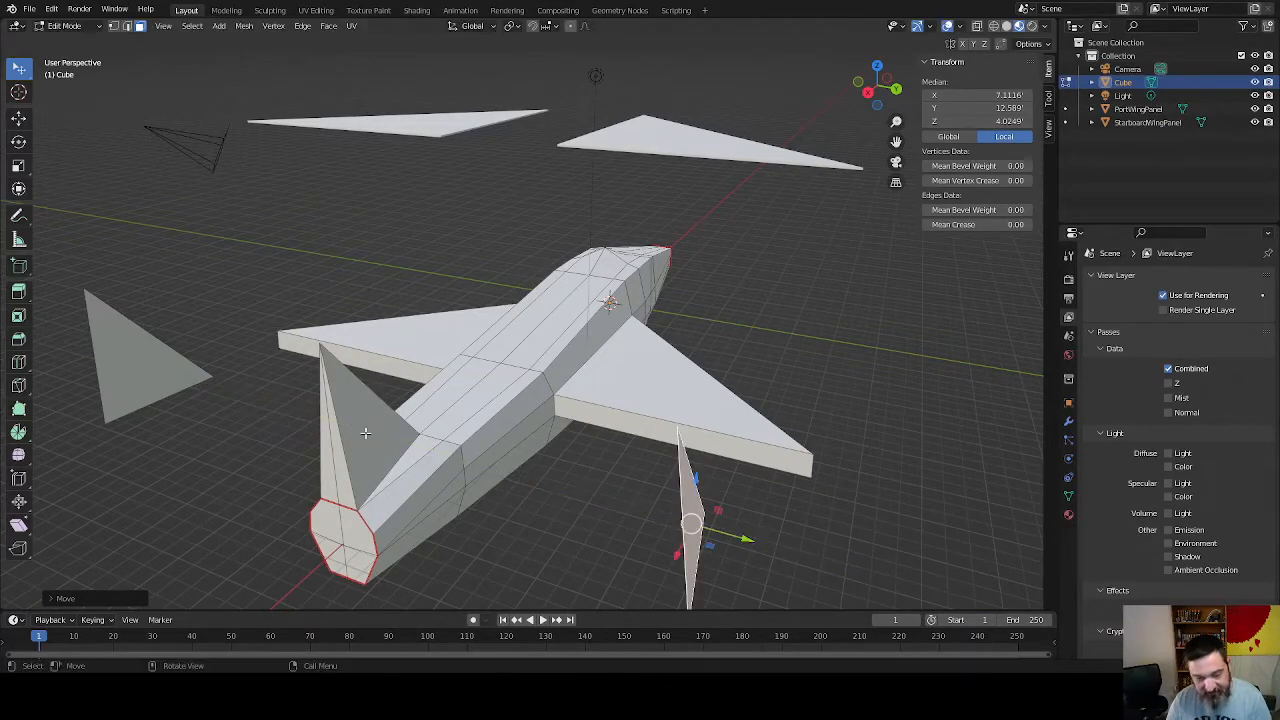
Extrude the offset tail face on the positive-Y side and move the extrusion 0.1' along the global Y axis
middle_click_drag(387, 431, 530, 440)
middle_click_drag(608, 452, 606, 457)
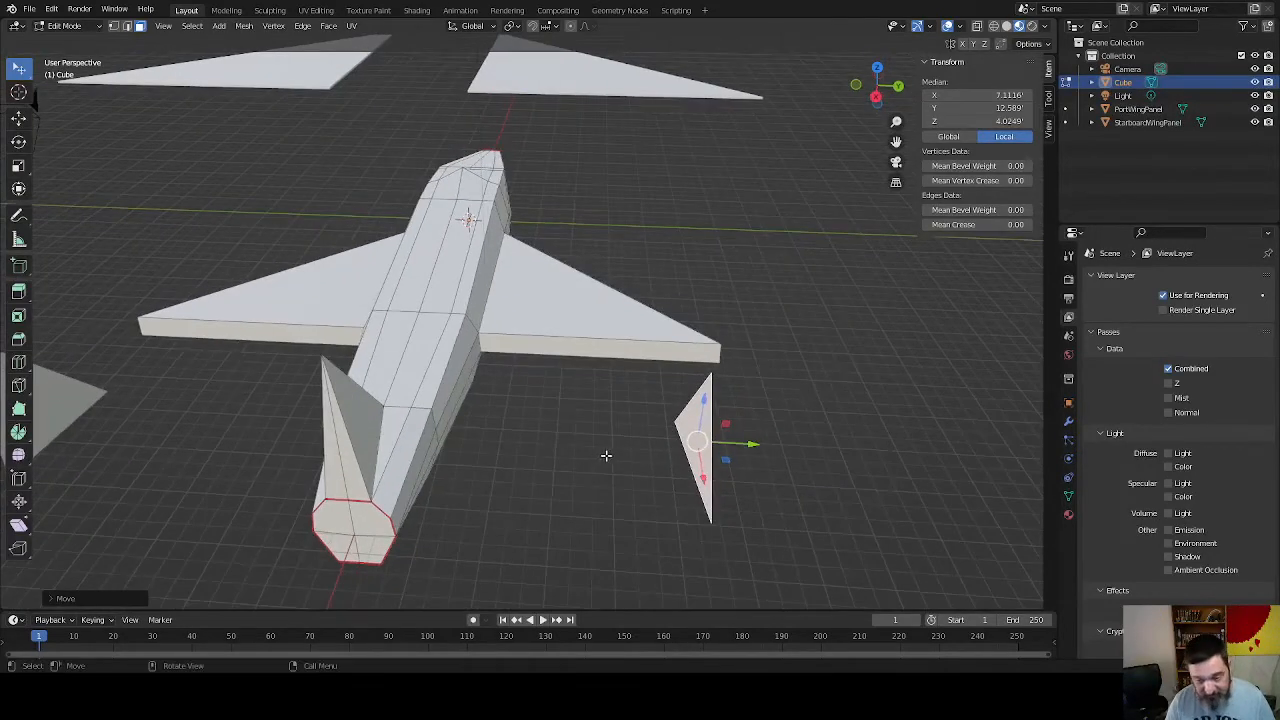
key("e")
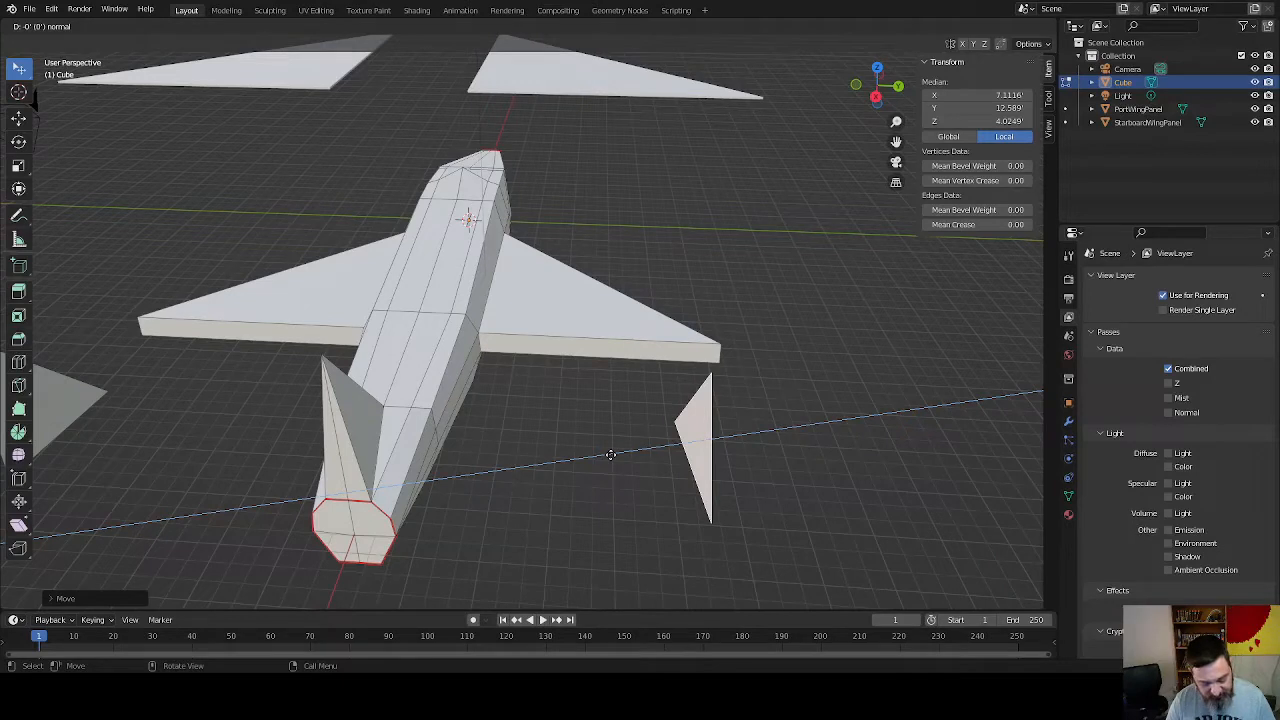
left_click(610, 454)
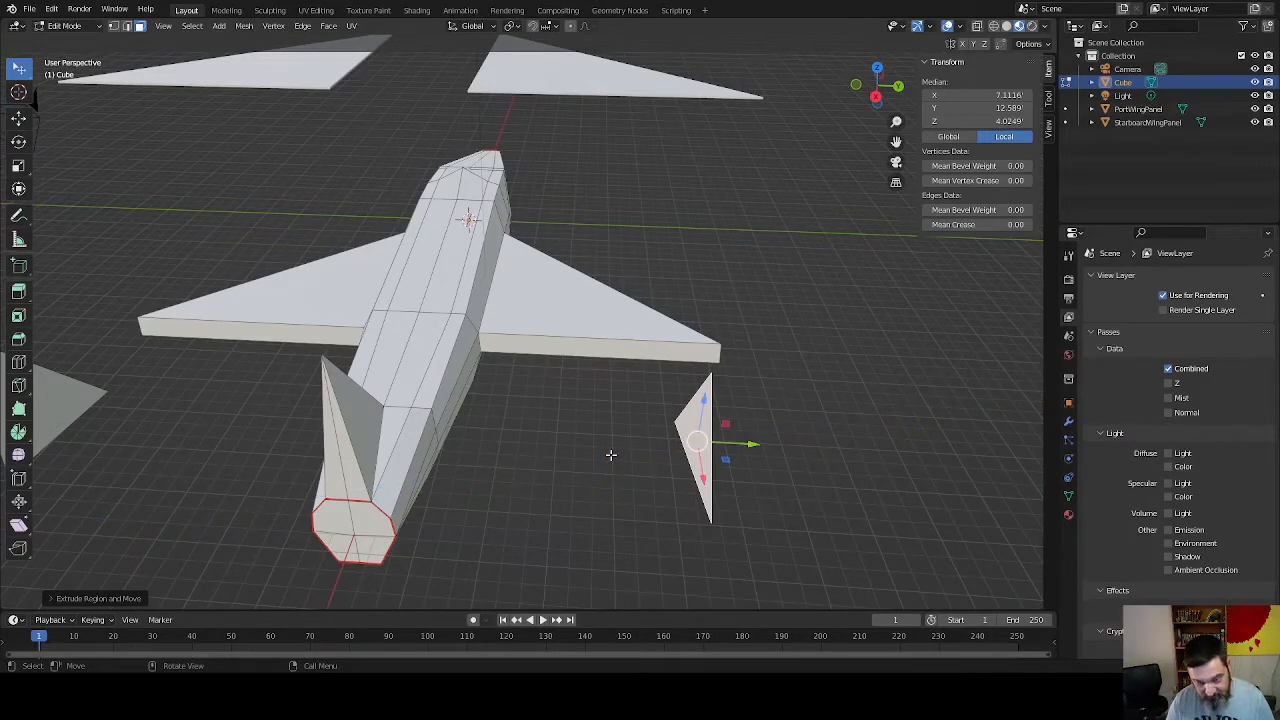
type("gy.1")
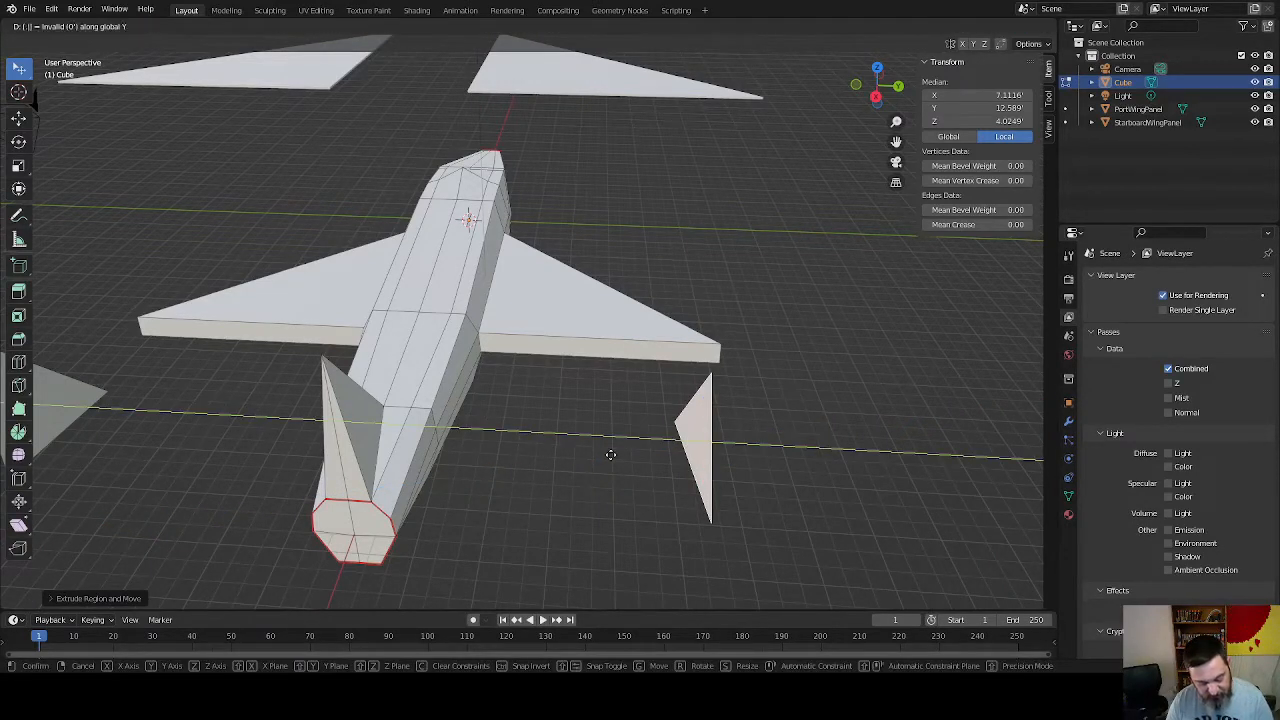
key("Return")
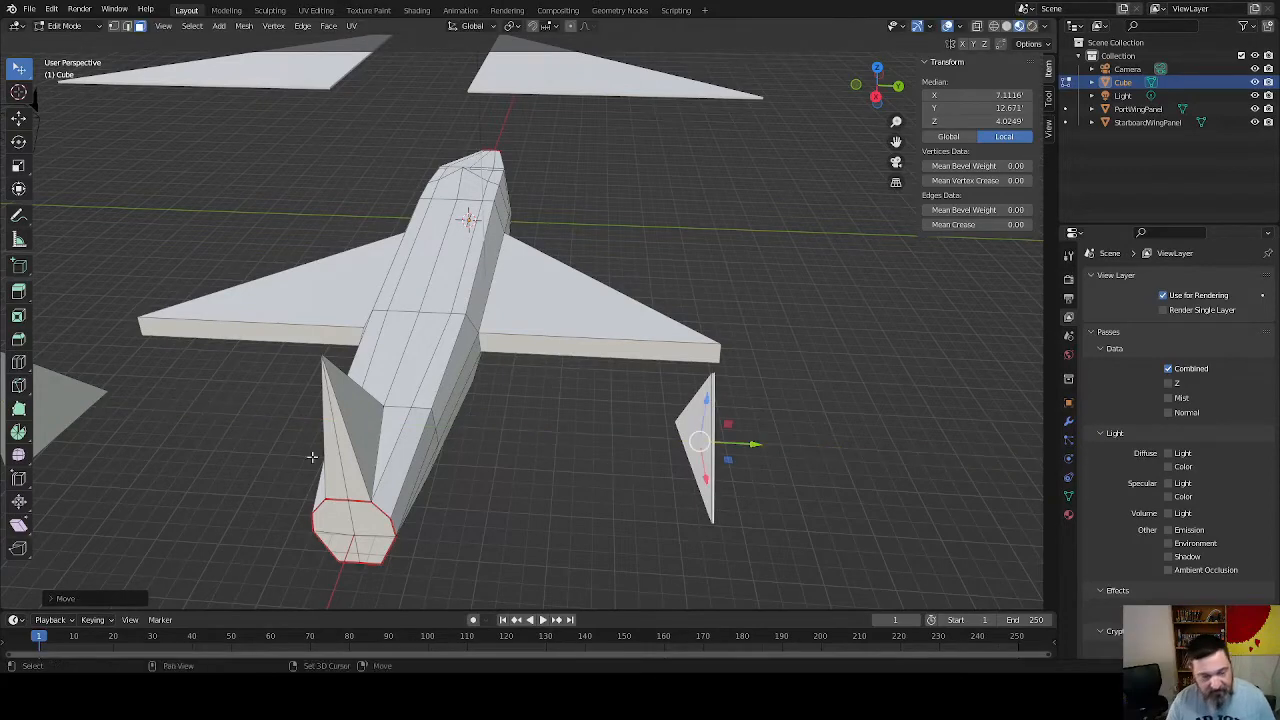
Extrude the offset tail face on the negative-Y side and move the extrusion -0.1' along the global Y axis
middle_click_drag(314, 451, 363, 405)
left_click(363, 405)
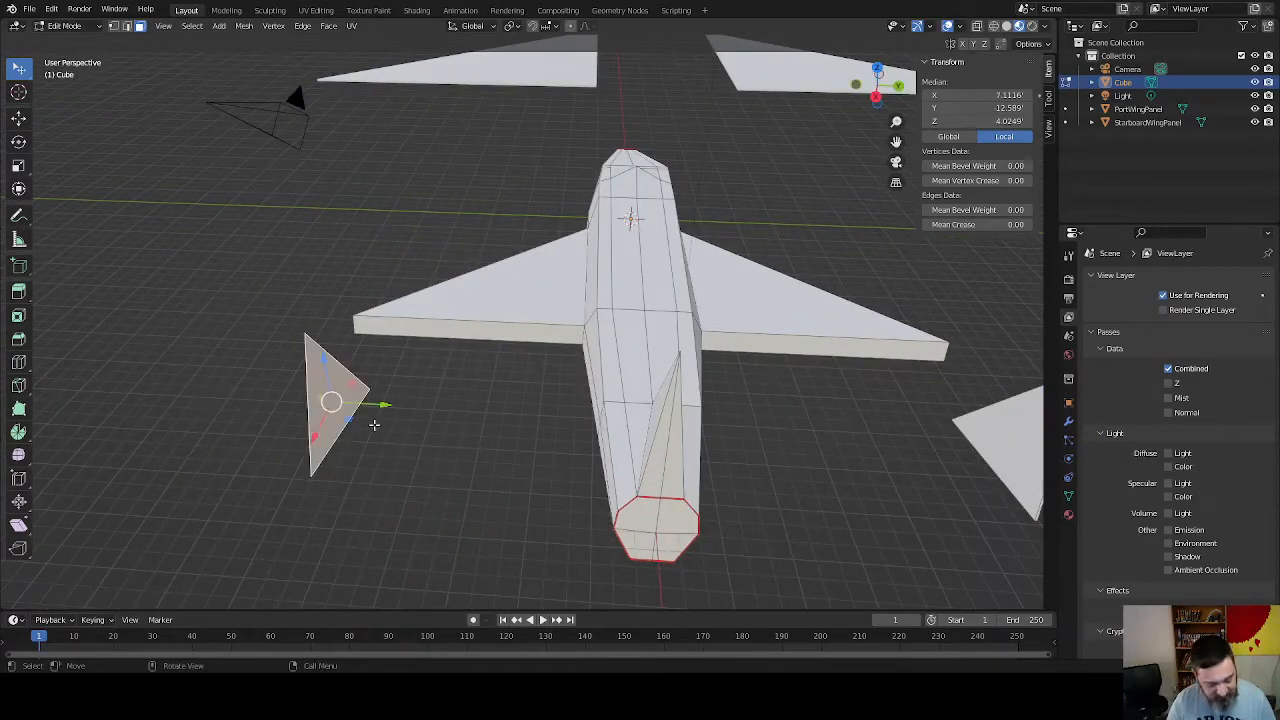
key("e")
key("Escape")
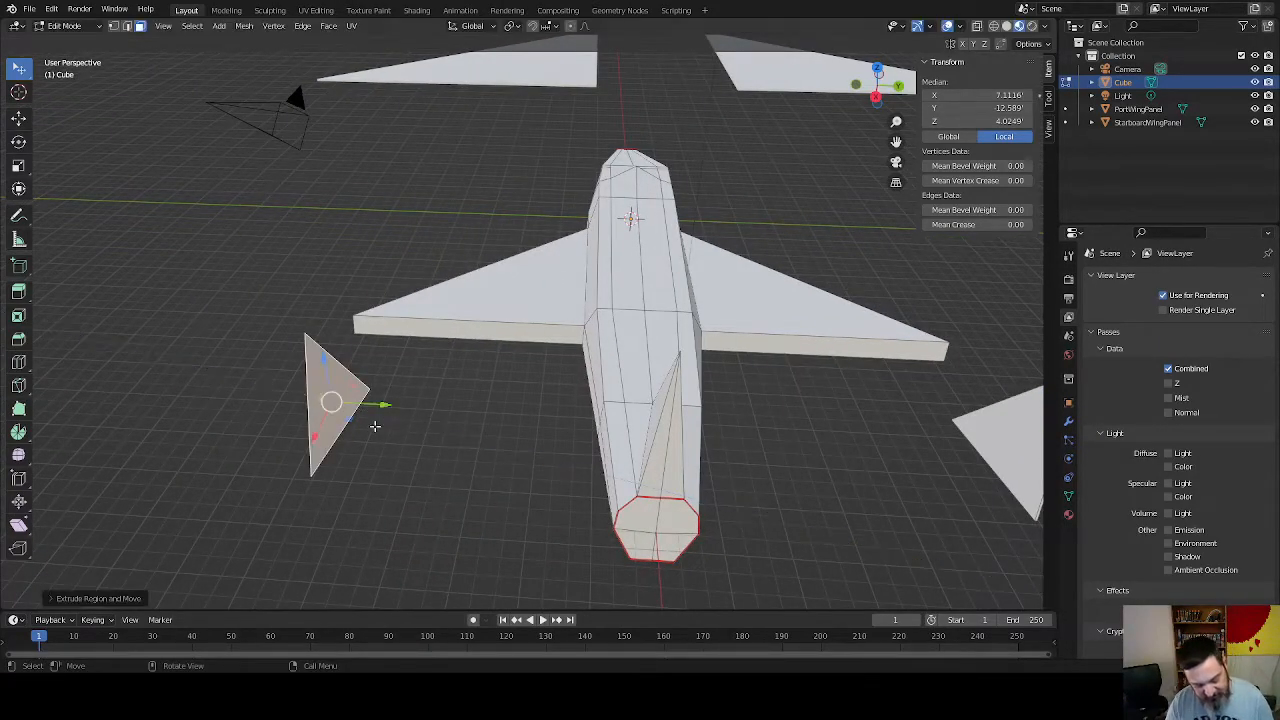
key("g")
key("y")
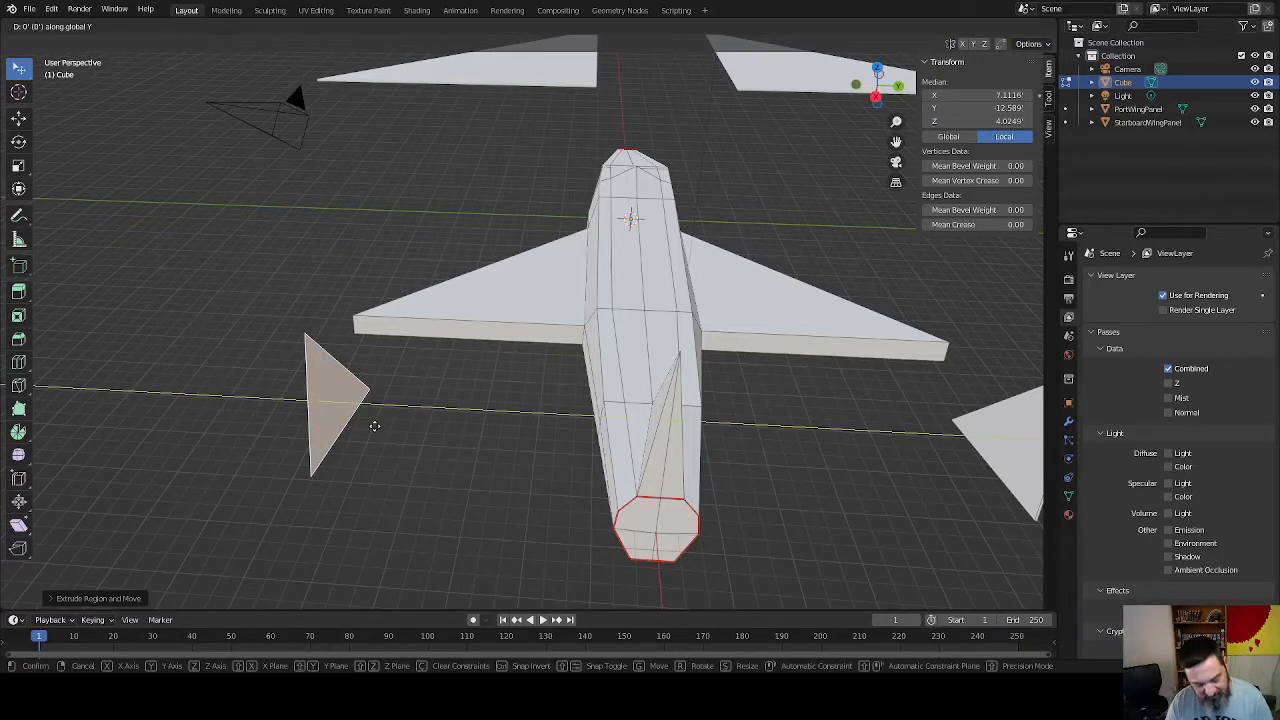
type("-1")
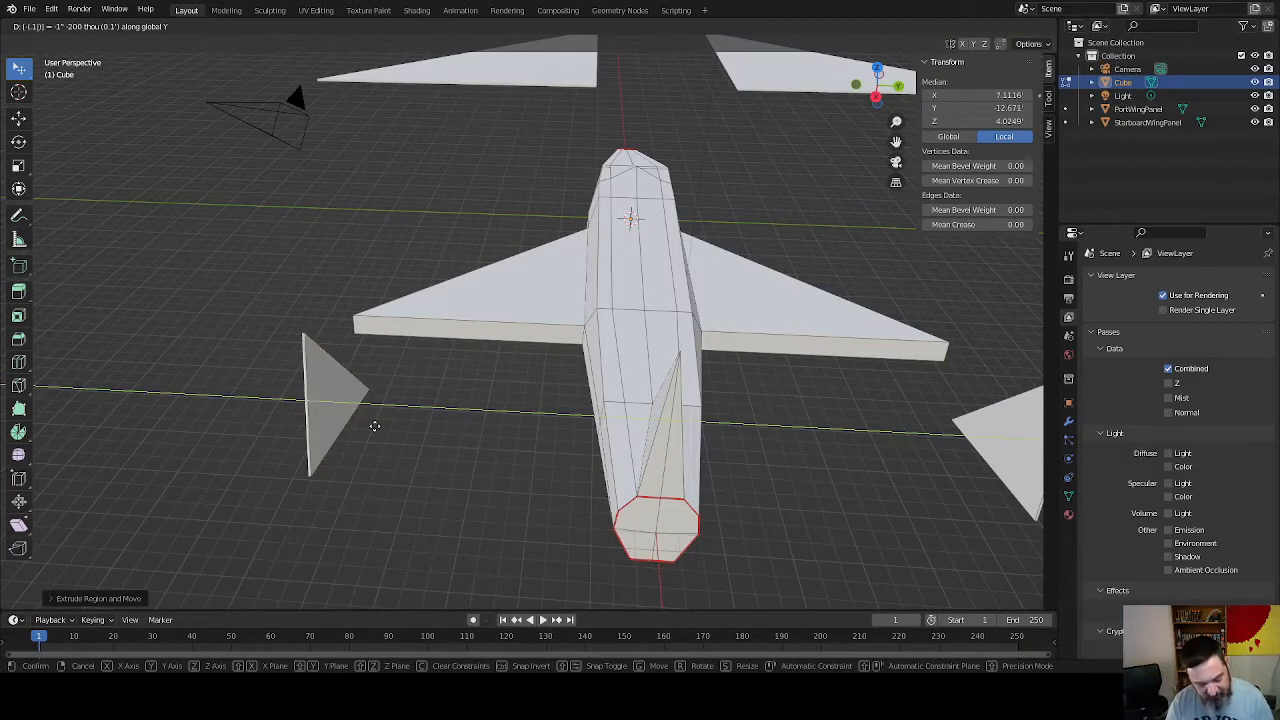
key("Return")
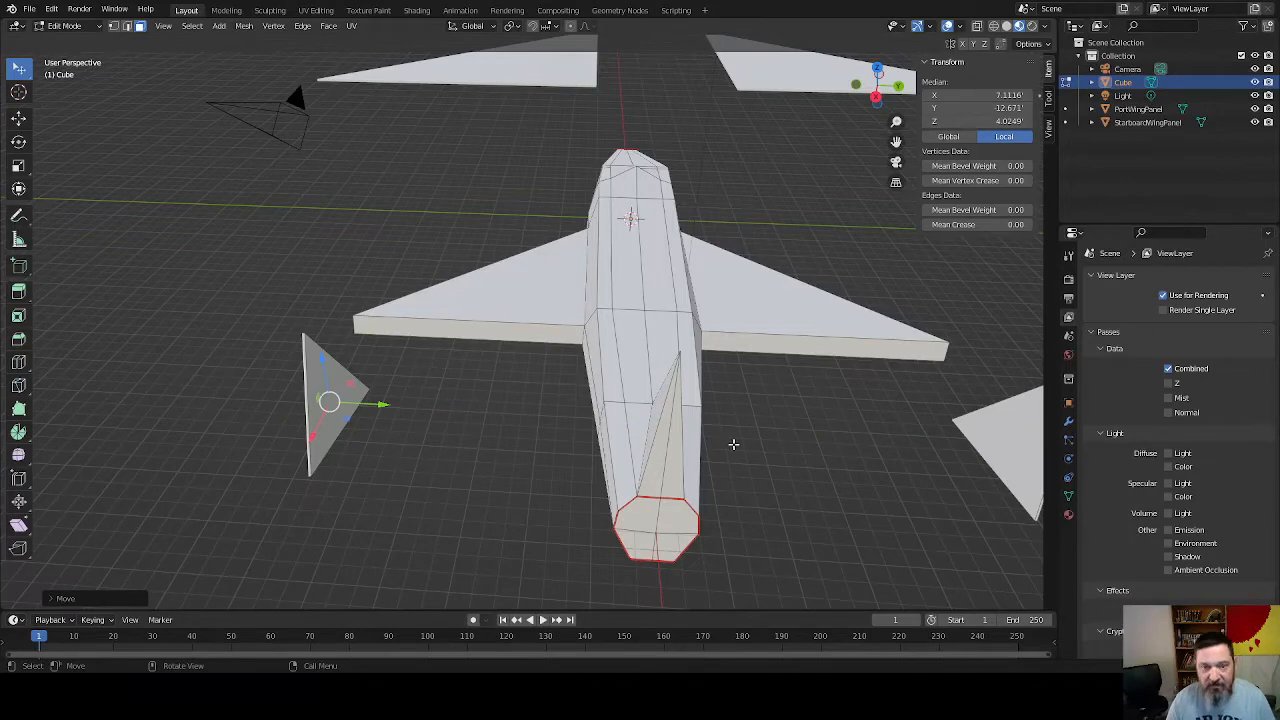
Select all linked geometry of the offset tail plate on the positive-Y side and separate the selection into its own object
middle_click_drag(731, 443, 527, 428)
left_click(619, 445)
middle_click_drag(619, 445, 590, 454)
key("l")
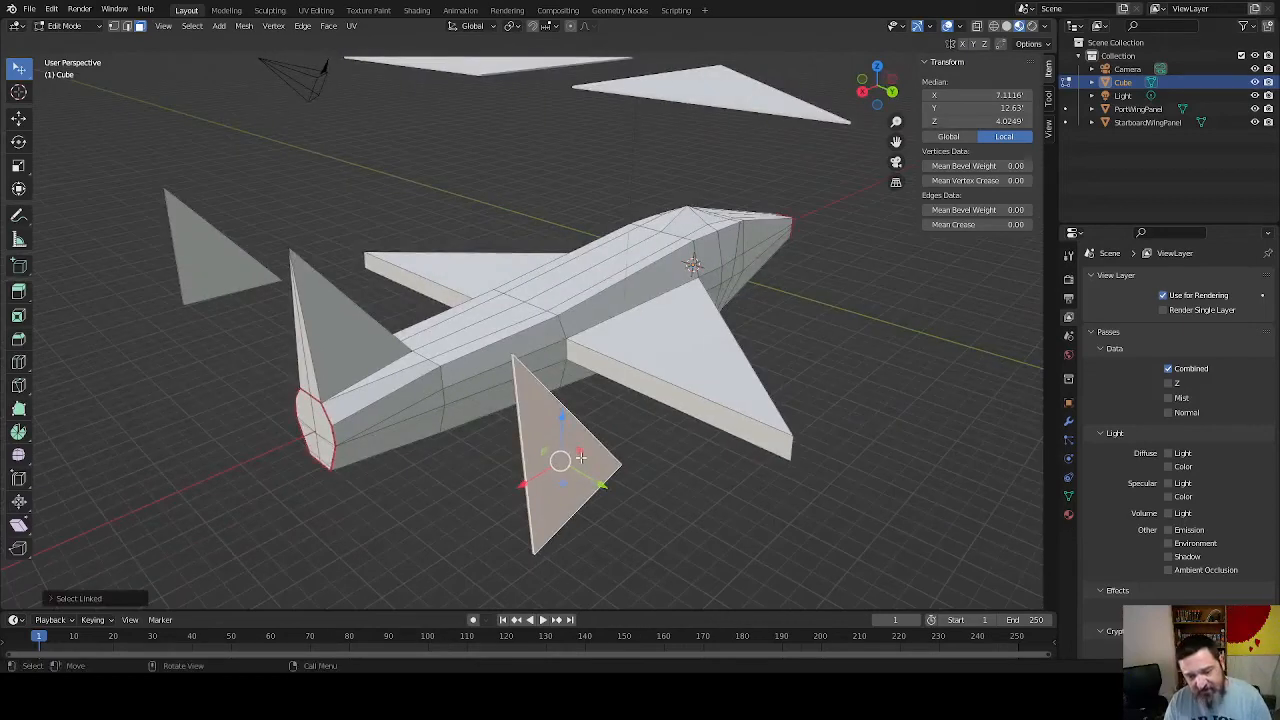
middle_click_drag(422, 456, 480, 457)
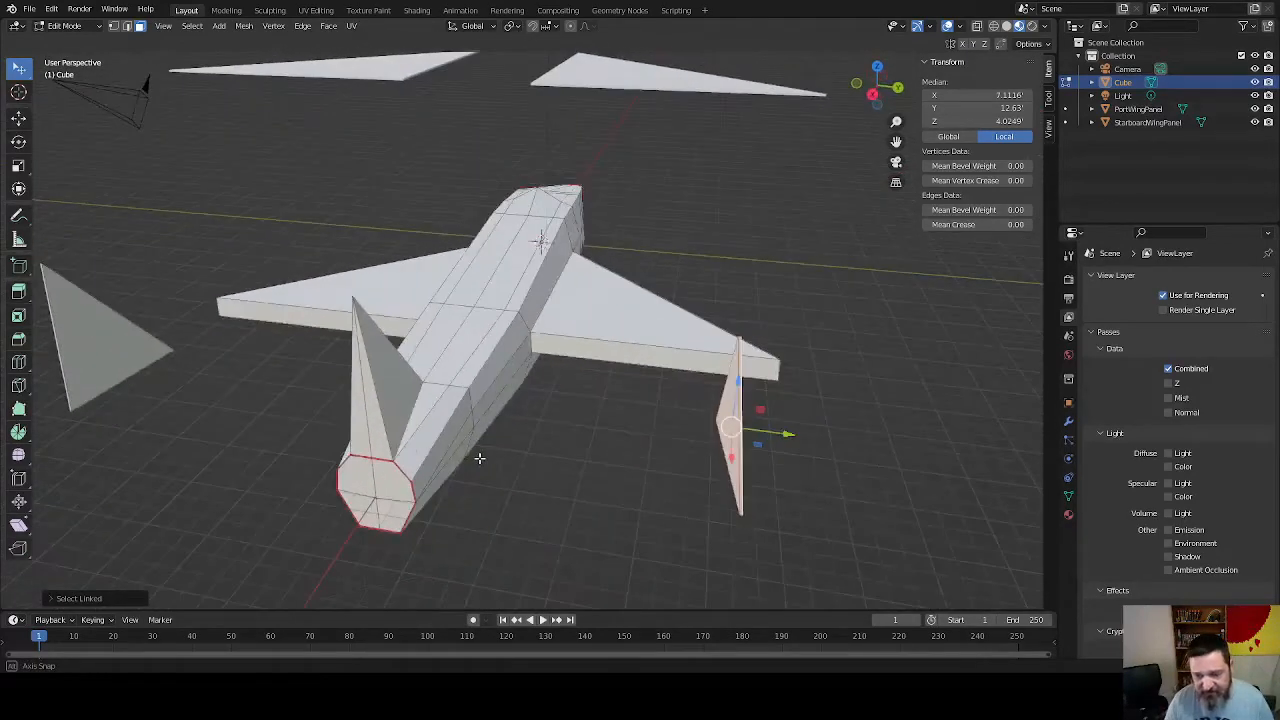
key("p")
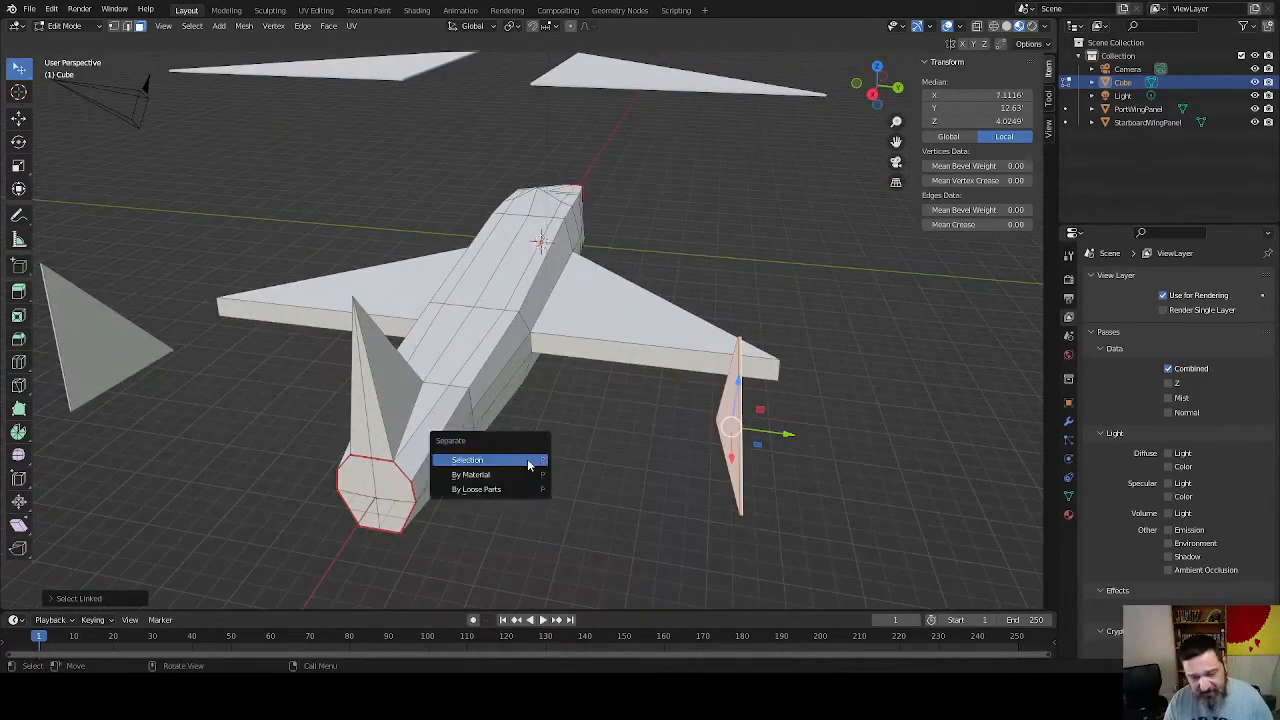
left_click(527, 458)
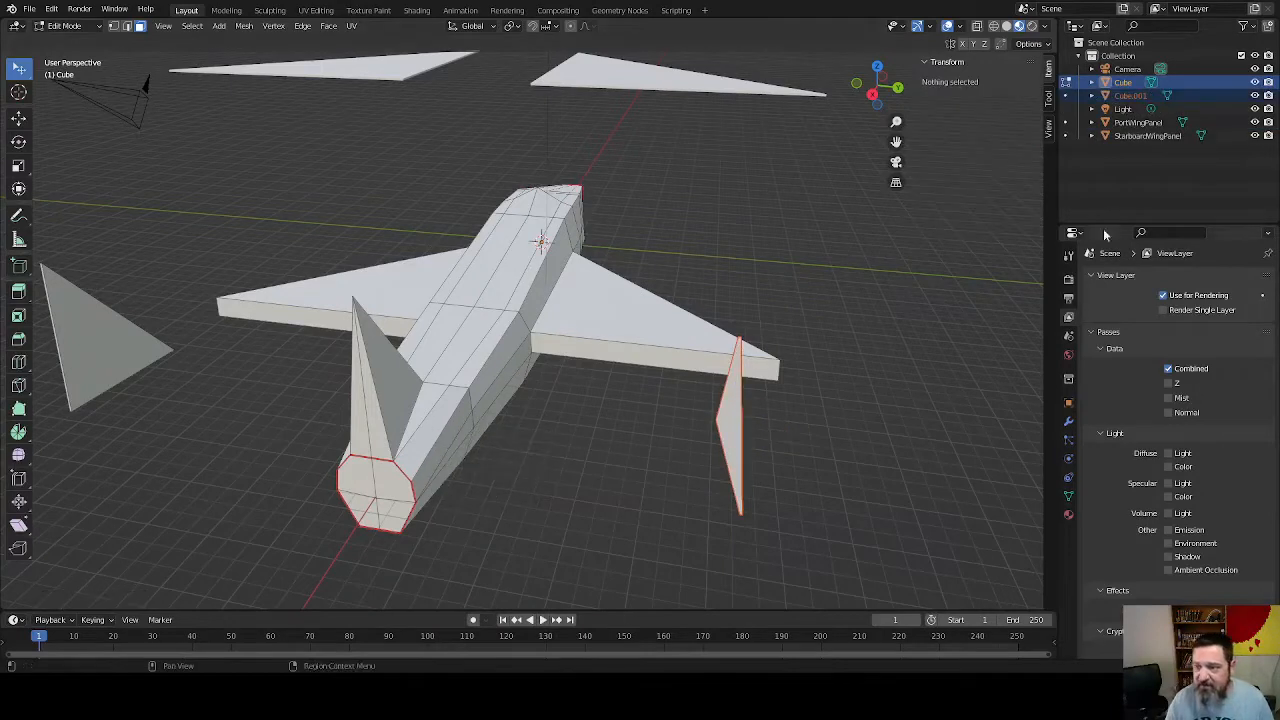
Rename the separated positive-Y tail plate object as StarboardTailPanel
double_click(1133, 96)
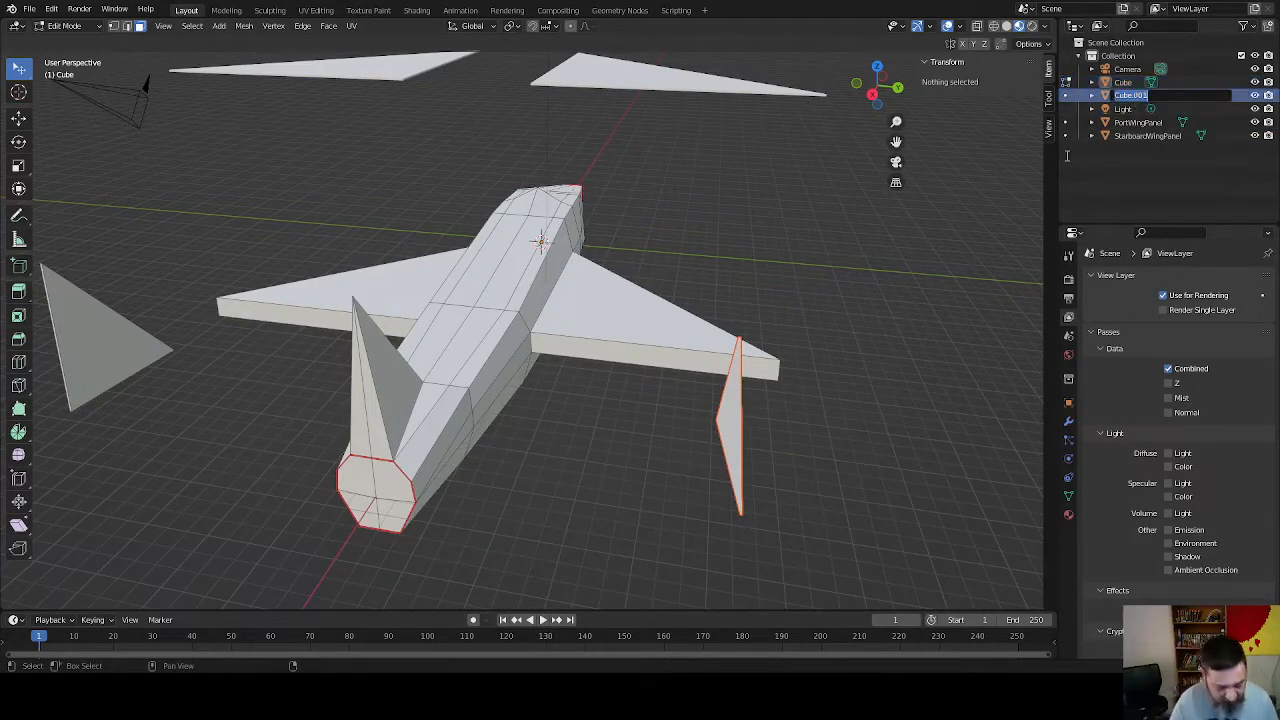
type("Starboard")
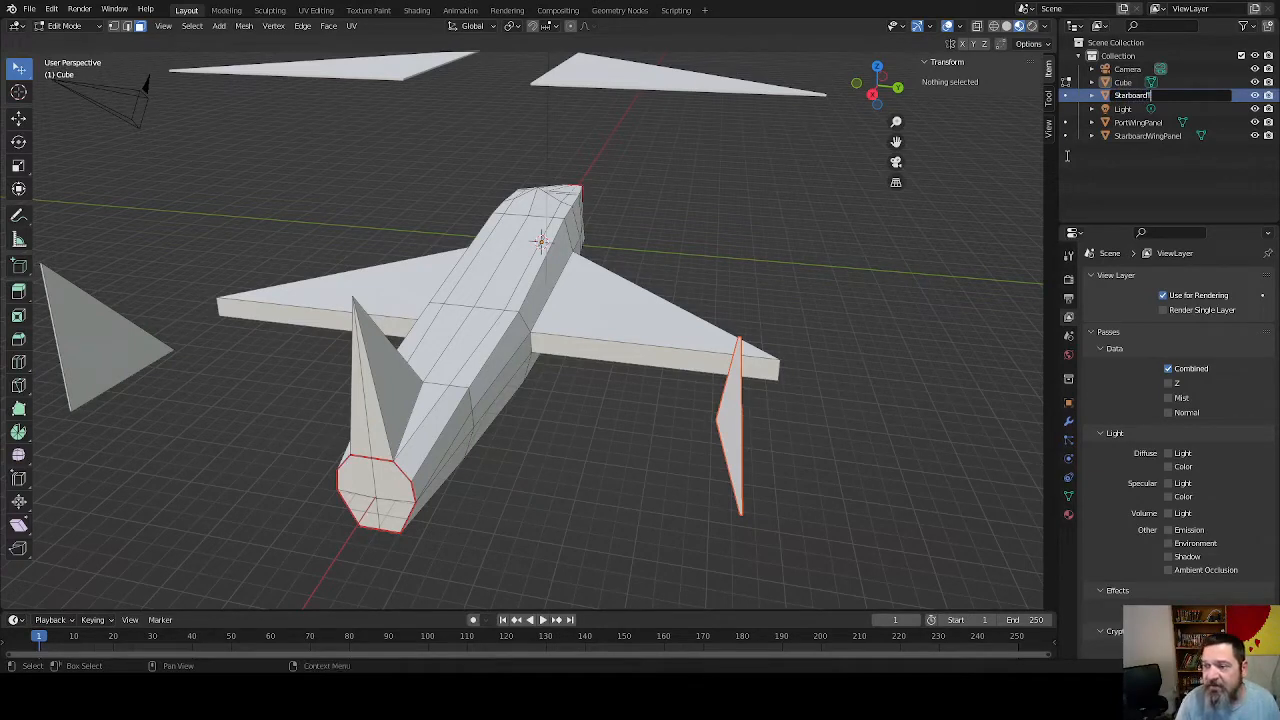
type("TailPanel")
key("Return")
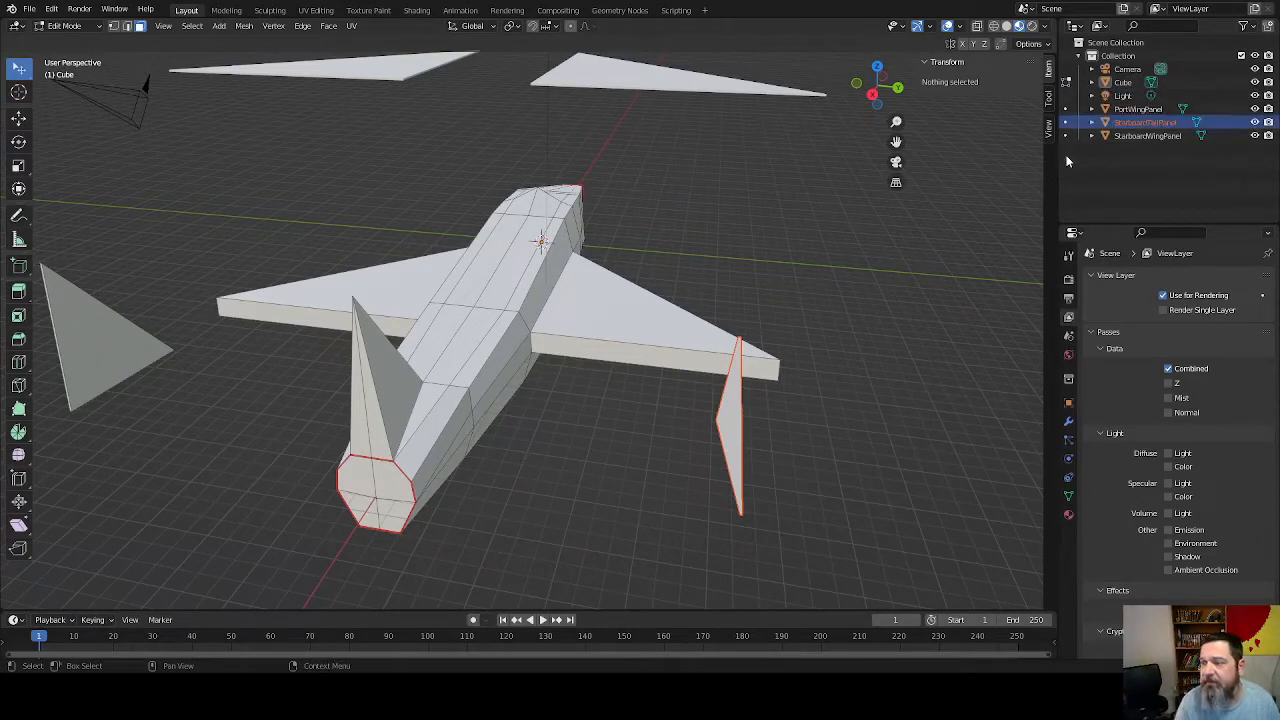
Select all linked geometry of the offset tail plate on the negative-Y side and separate the selection into its own object
left_click(84, 350)
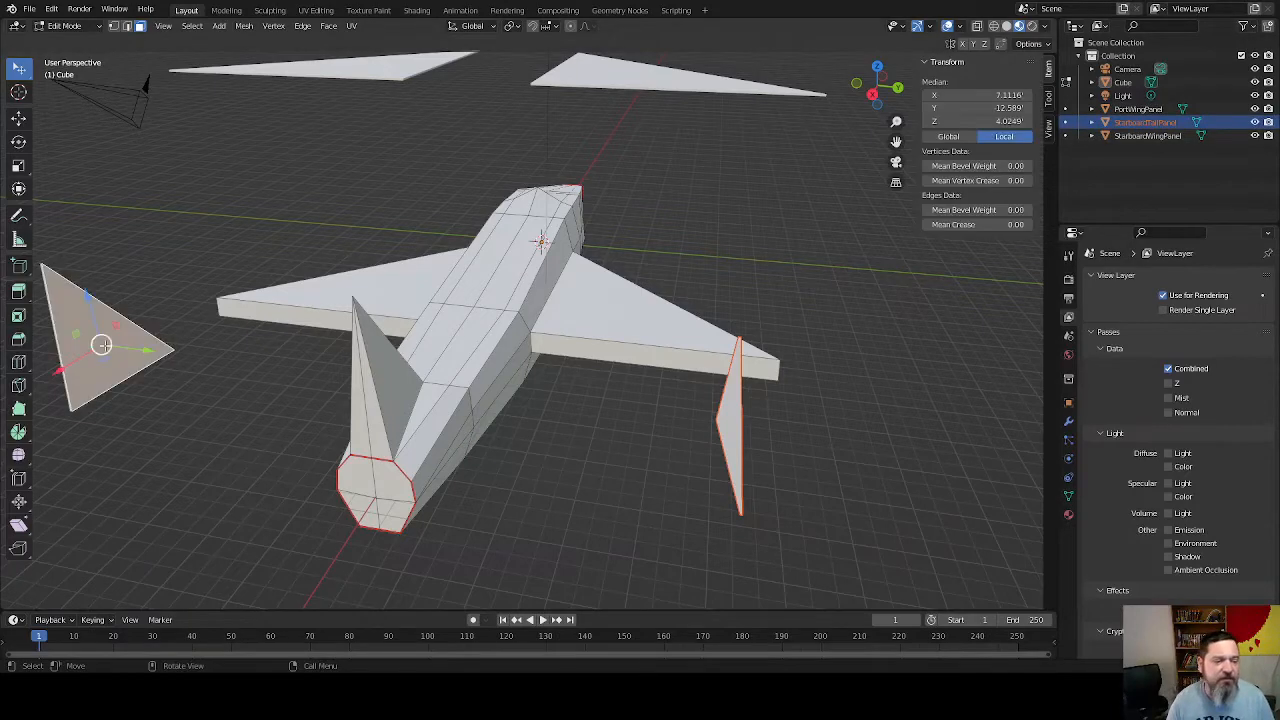
key("Tab")
left_click(113, 352)
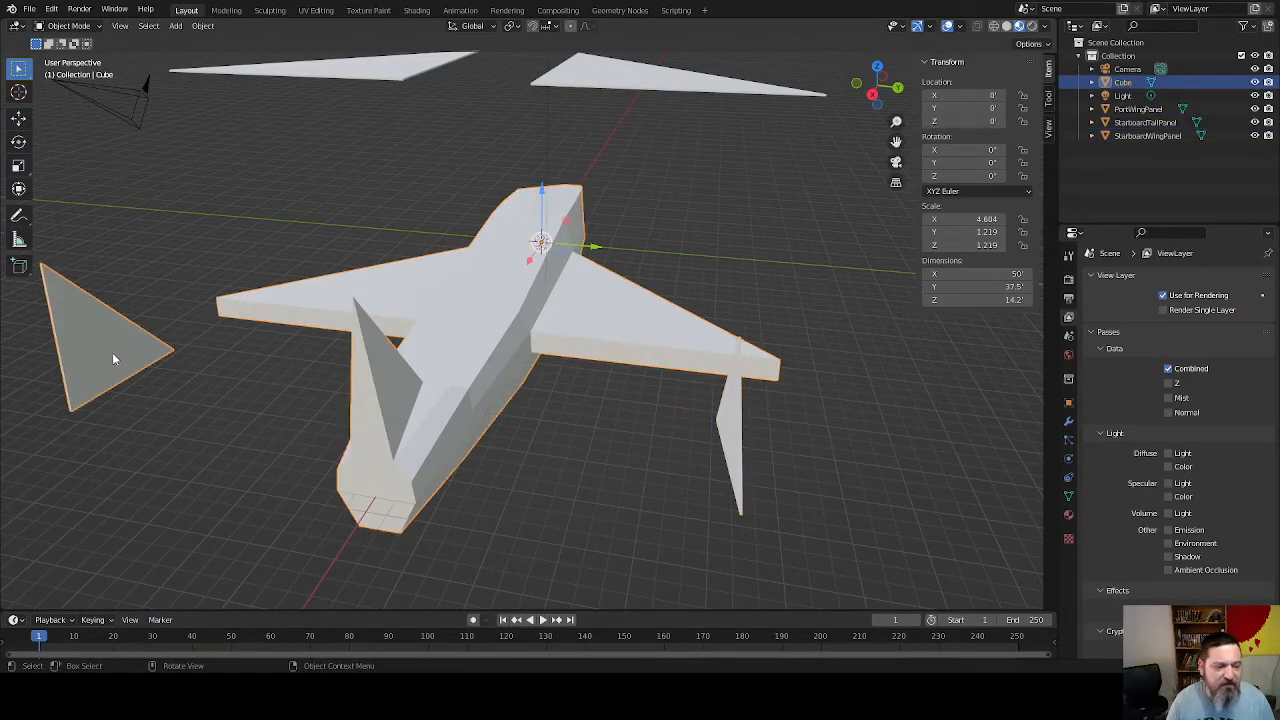
key("Tab")
key("ctrl+l")
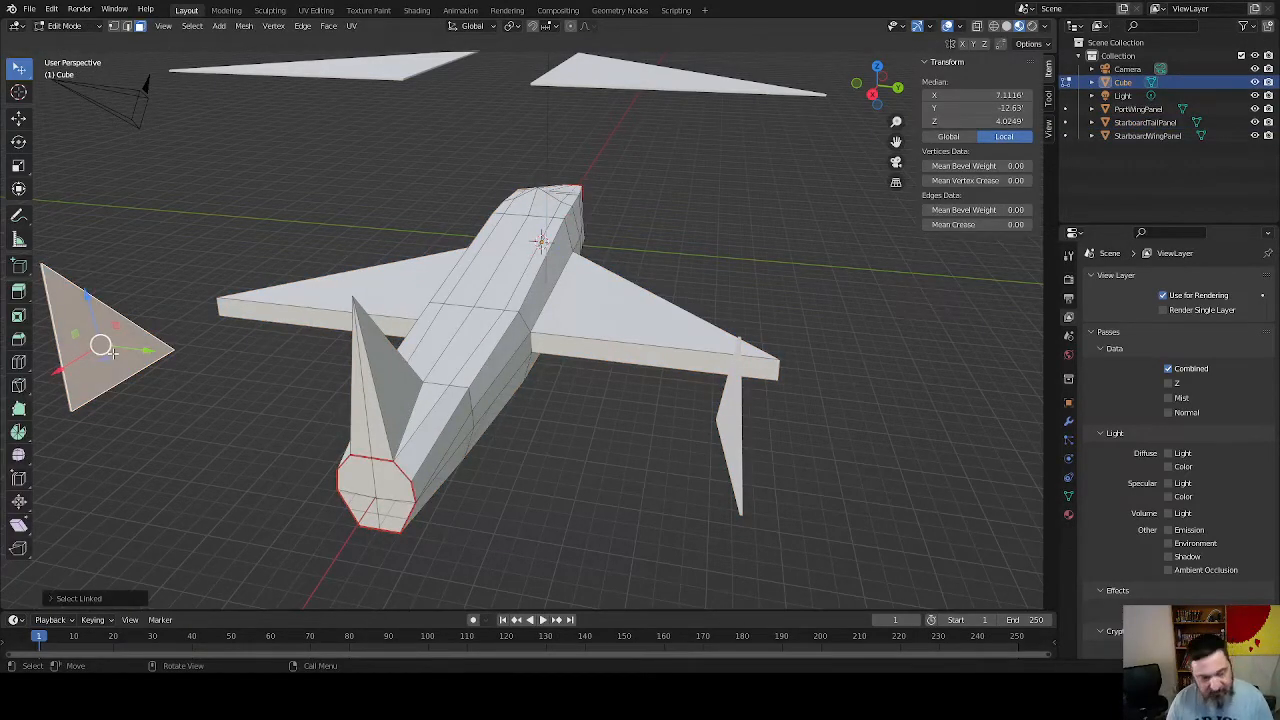
middle_click_drag(191, 449, 441, 464)
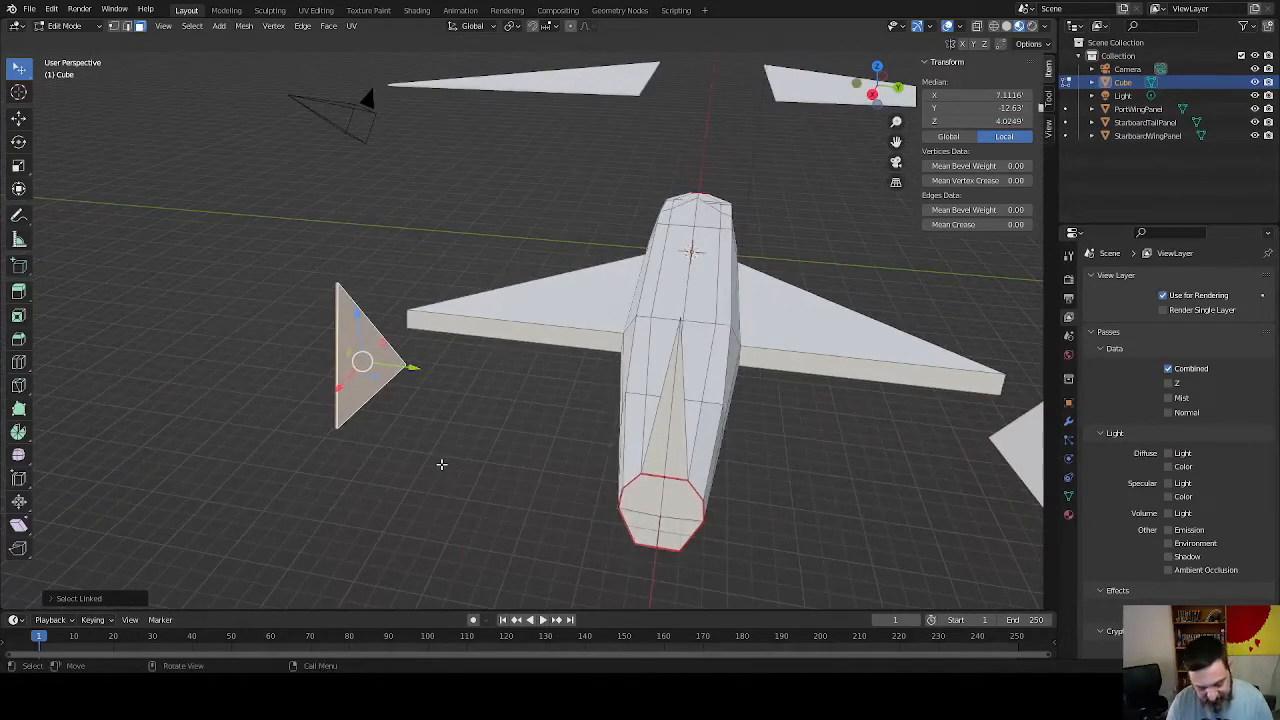
key("p")
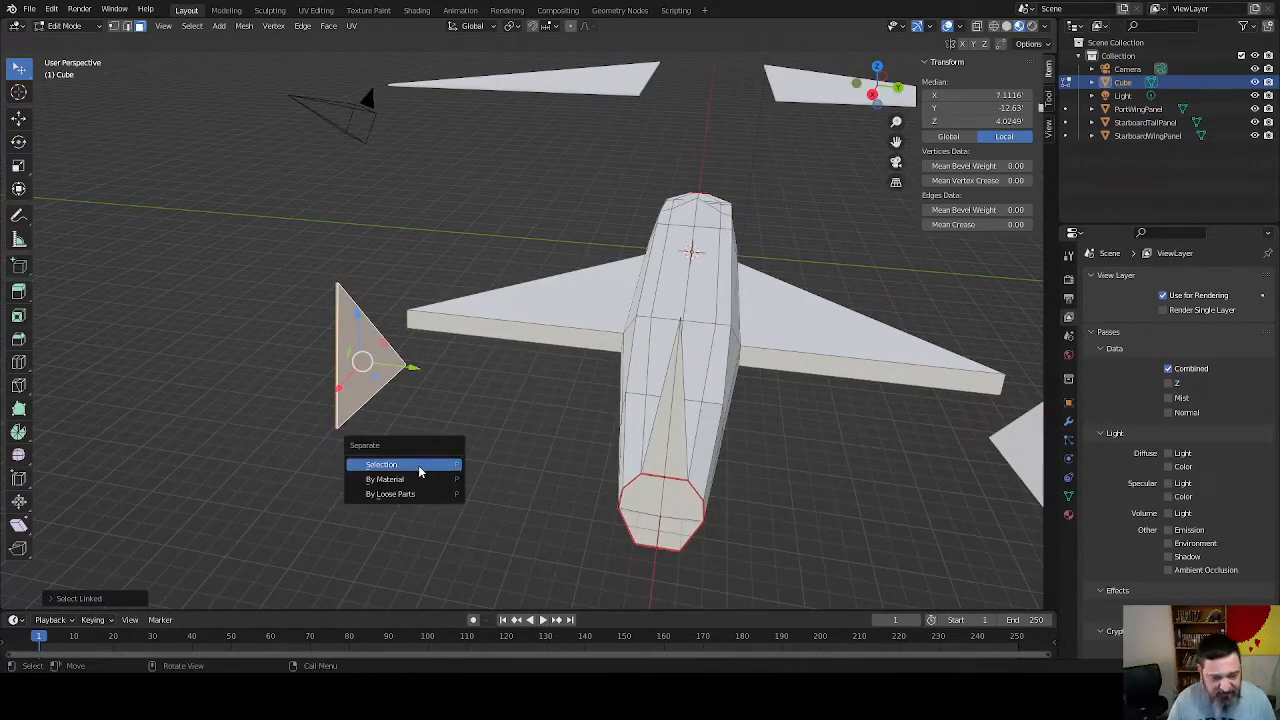
left_click(417, 465)
Rename the separated negative-Y tail plate object as PortTailPanel
double_click(1132, 96)
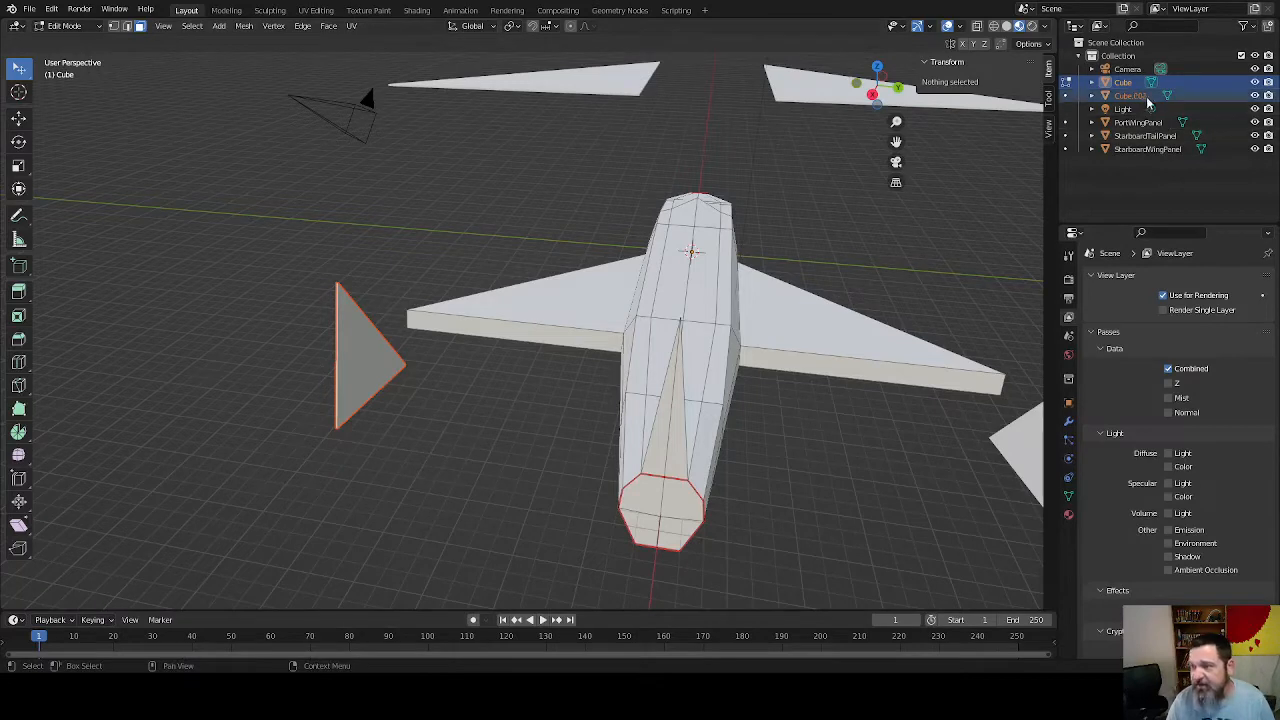
type("P")
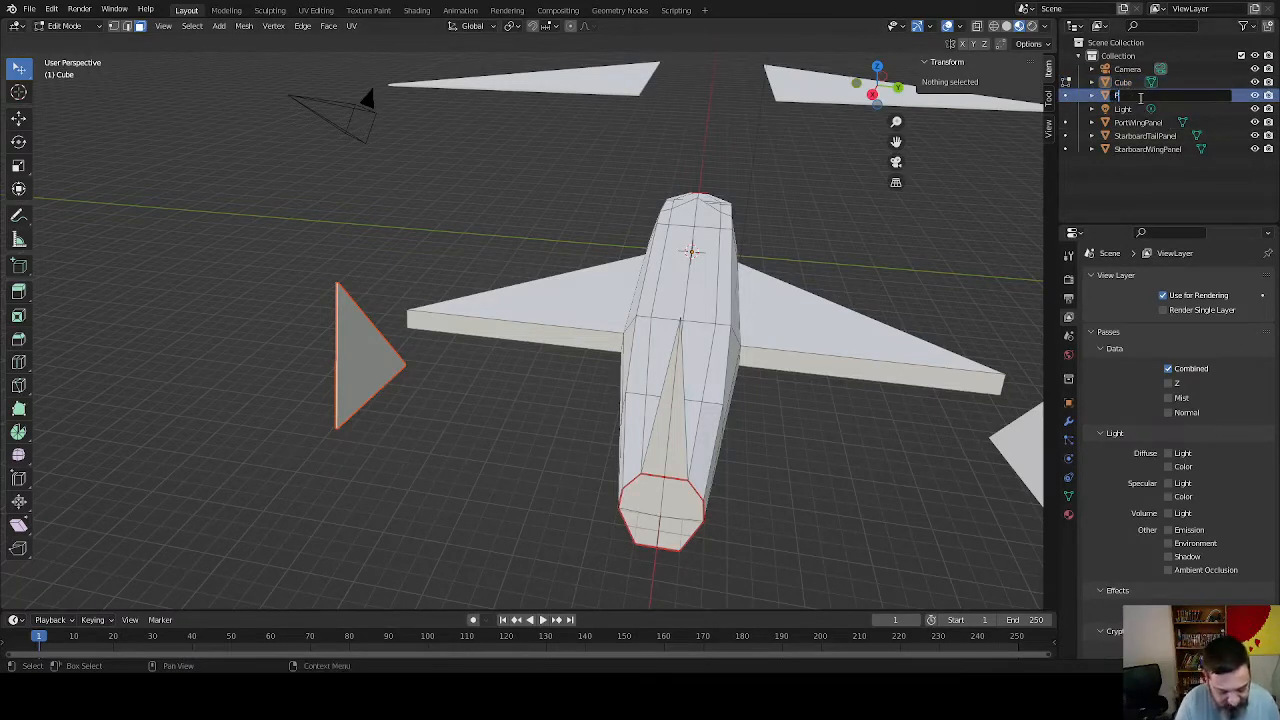
type("ortW")
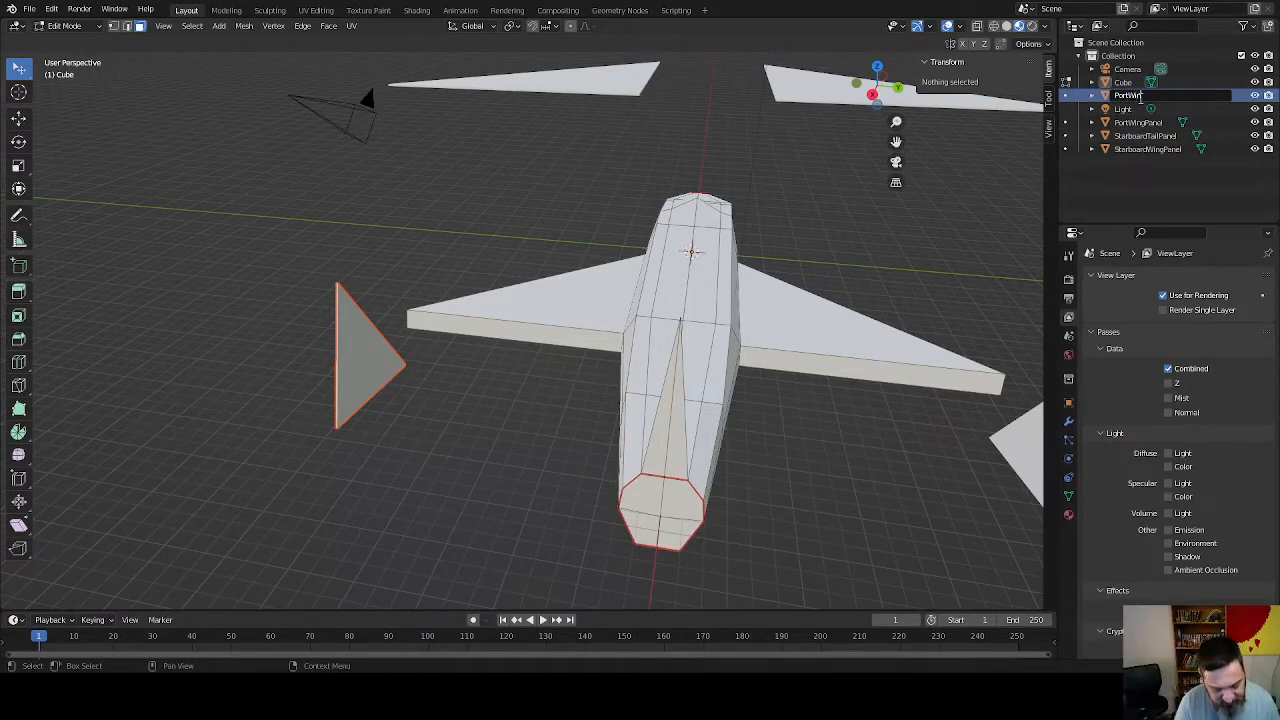
key("BackSpace")
type("TailPan")
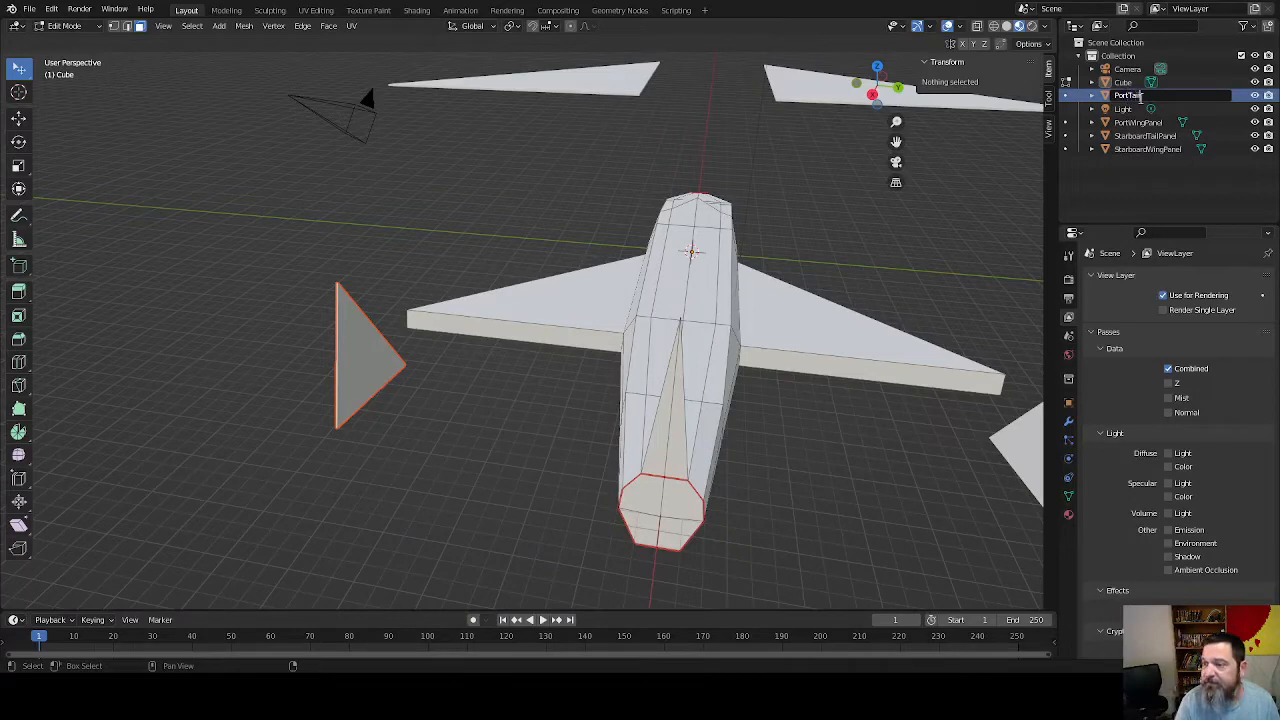
type("el")
key("Return")
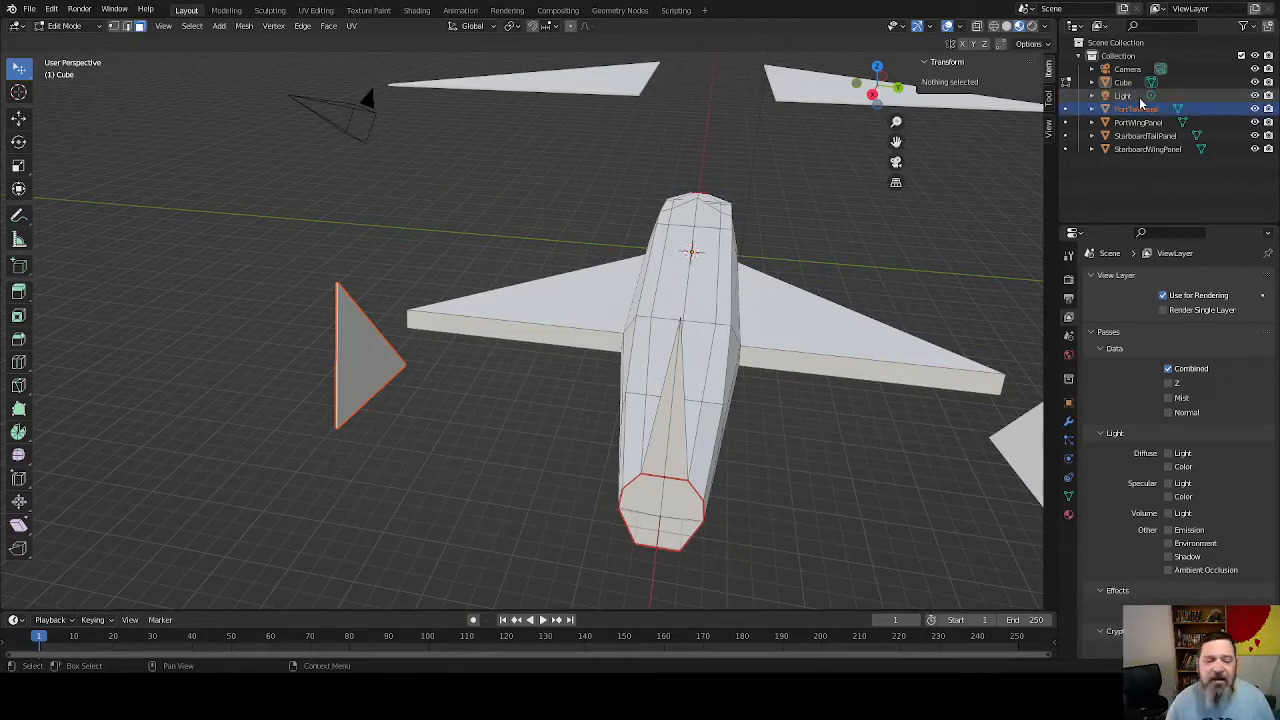
Duplicate the four cockpit canopy faces on top of the airplane body and move the copy 15' along the global Z axis
middle_click_drag(491, 460, 538, 465)
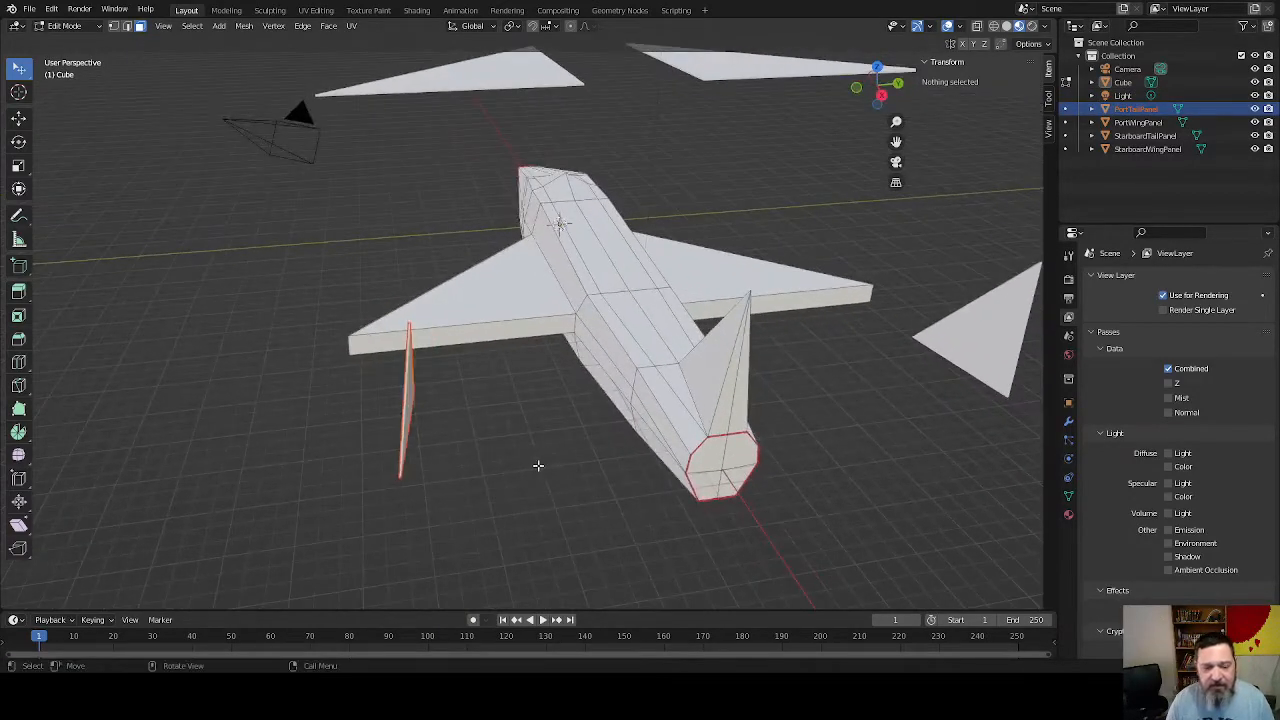
key("Tab")
middle_click_drag(576, 386, 843, 390)
left_click(355, 475)
key("Tab")
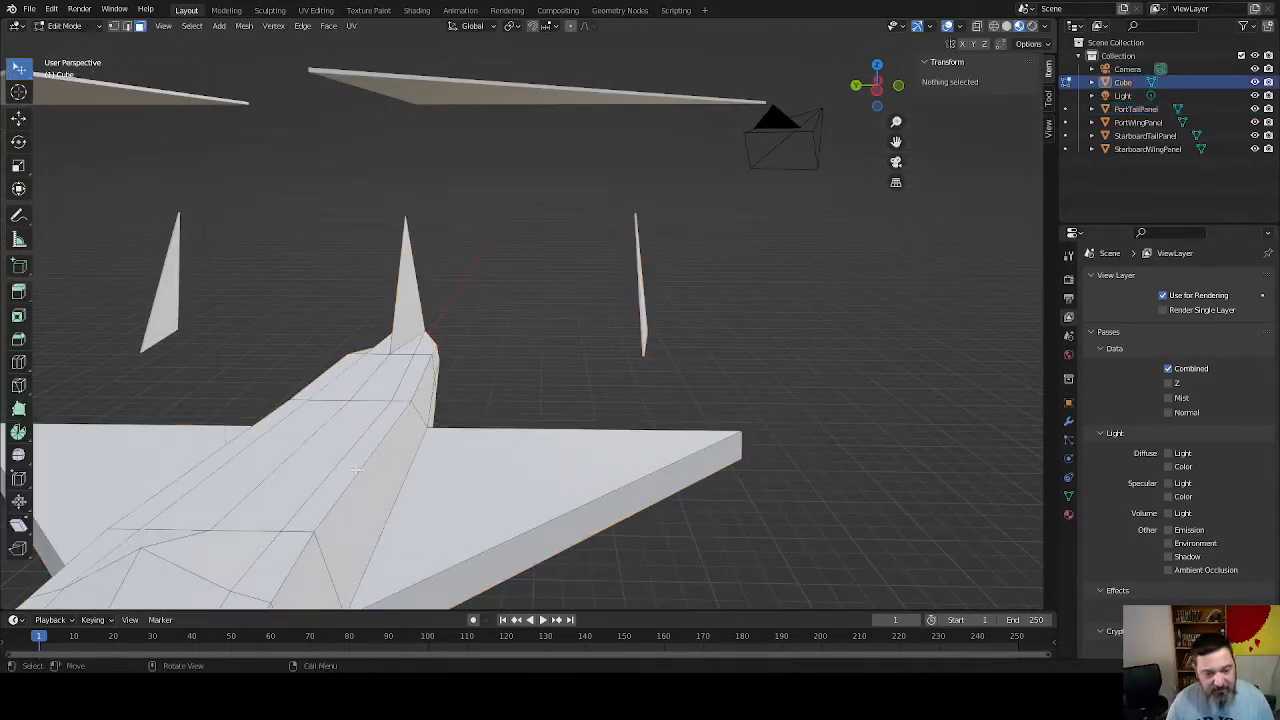
middle_click_drag(517, 351, 508, 288)
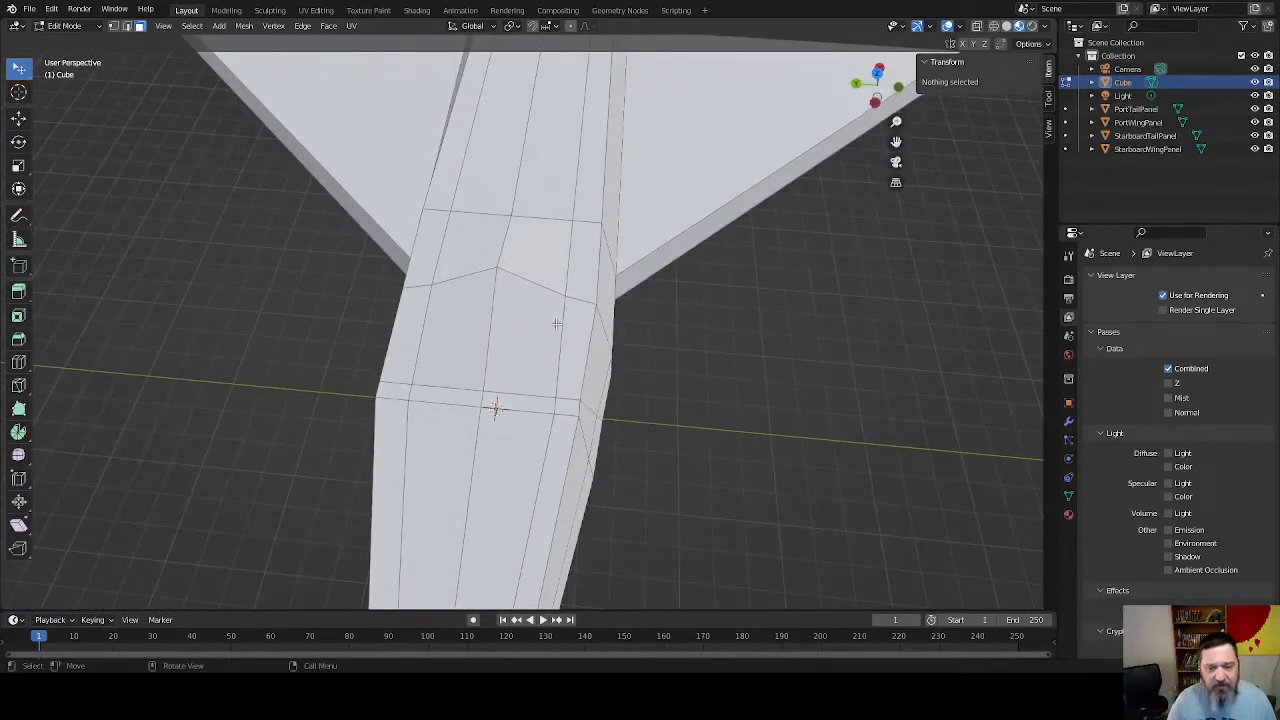
middle_click_drag(556, 323, 514, 309)
left_click(487, 310)
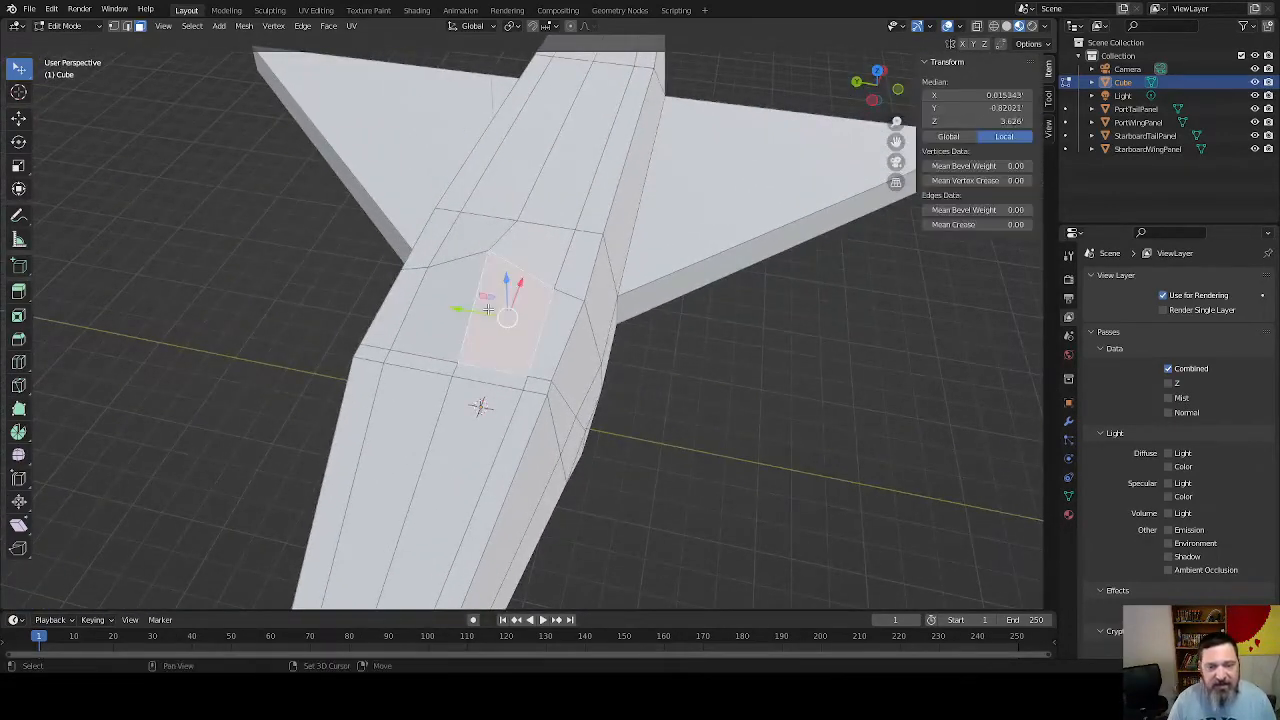
left_click(524, 258, "shift")
left_click(476, 236, "shift")
left_click(465, 293, "shift")
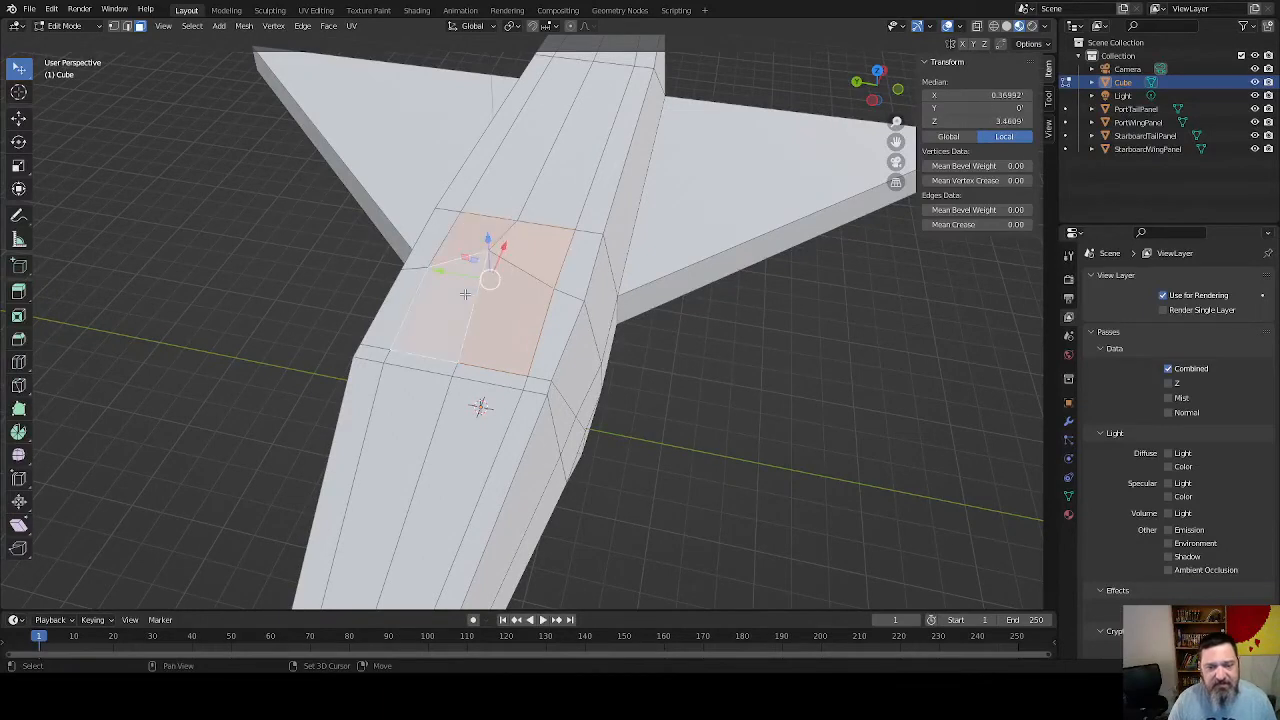
key("shift+d")
right_click(521, 364)
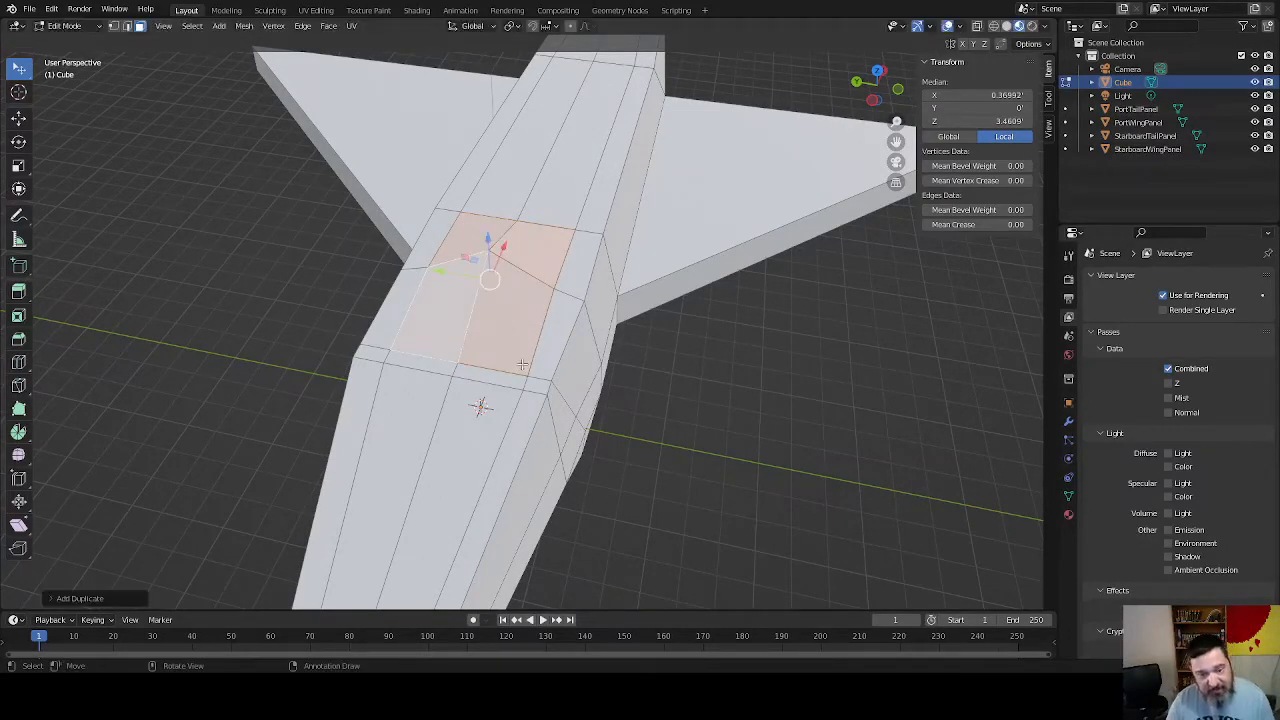
type("gz")
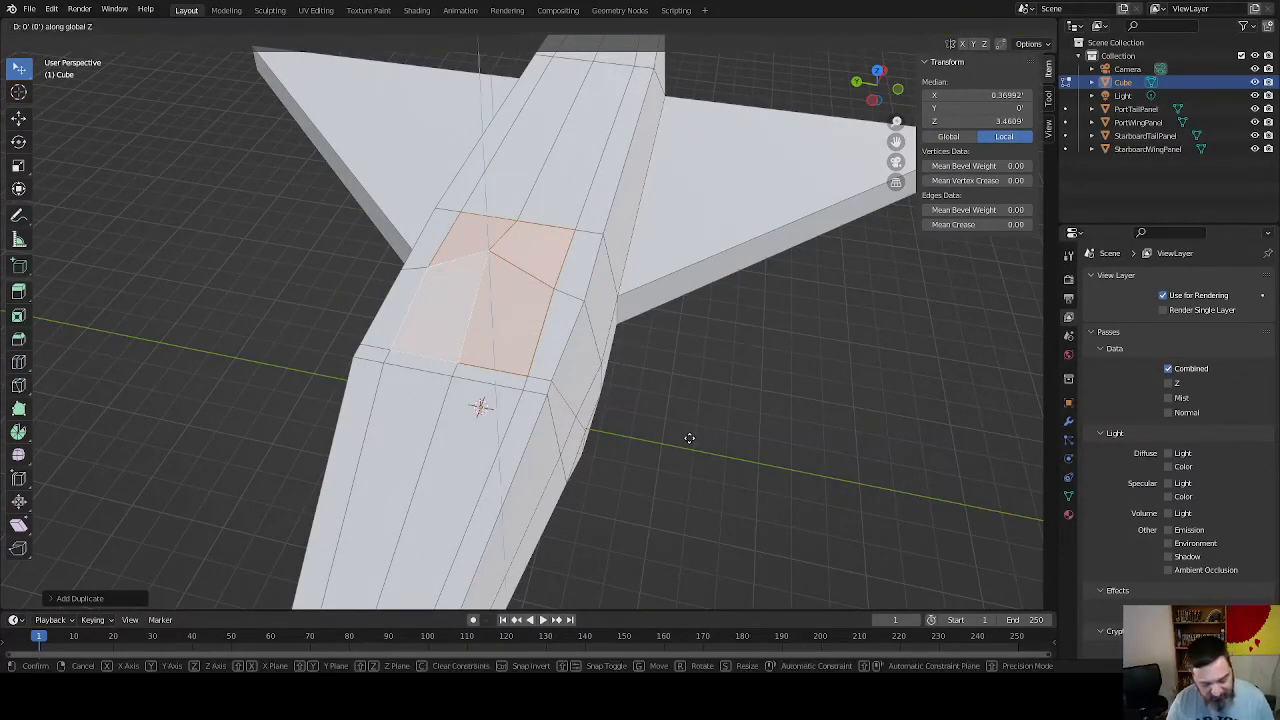
type("10")
key("Return")
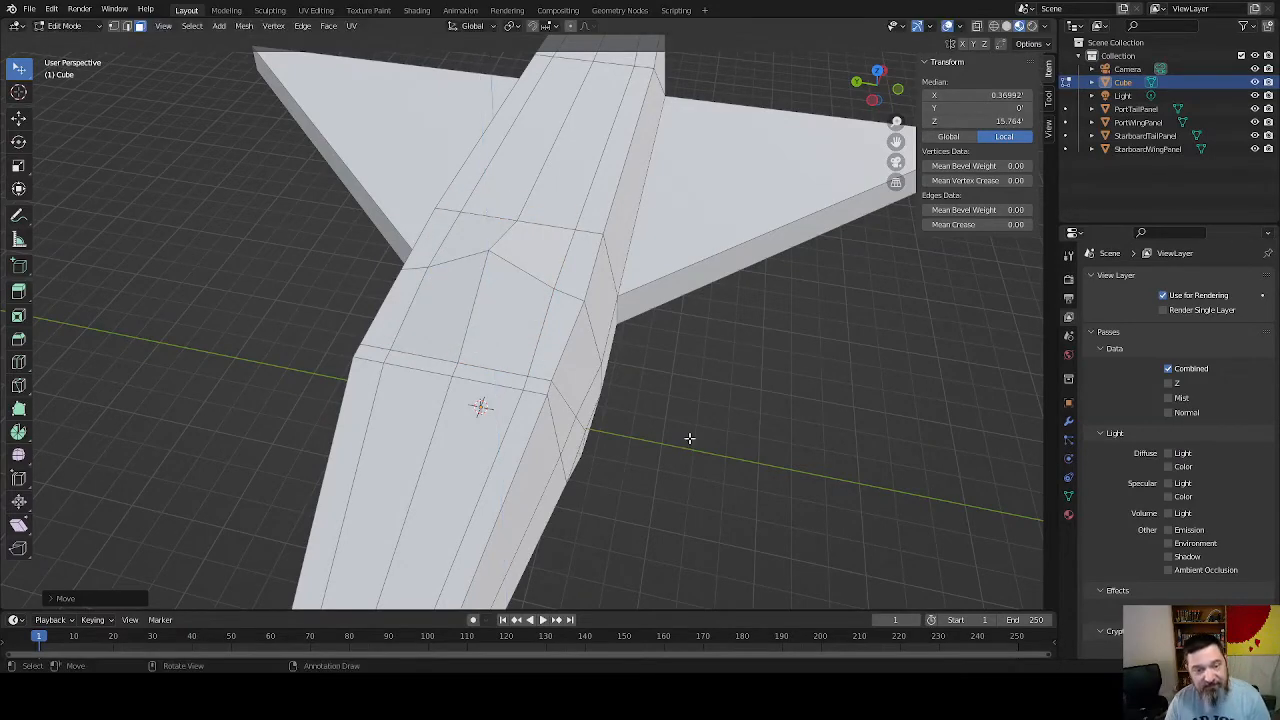
Extrude the raised canopy faces in place with no offset and switch the viewport shading to Solid
middle_click_drag(752, 475, 697, 331)
middle_click_drag(654, 280, 437, 474)
key("g")
key("z")
key("z")
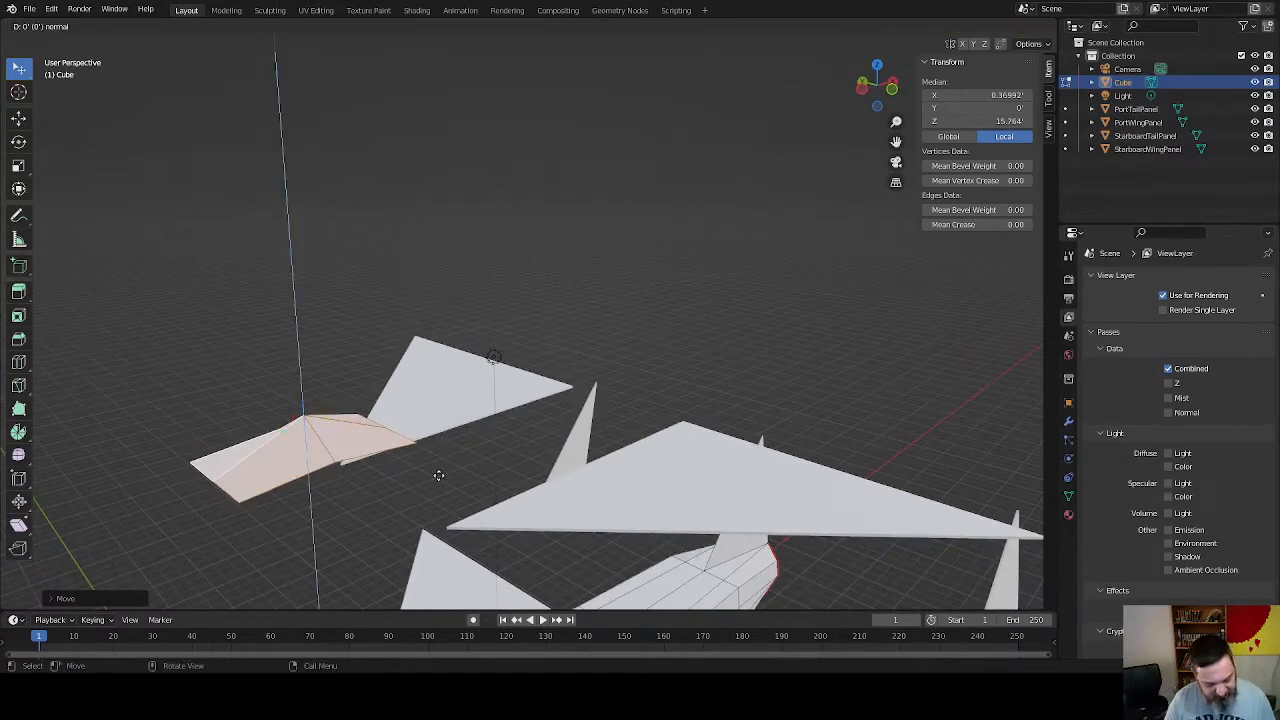
key("Escape")
key("z")
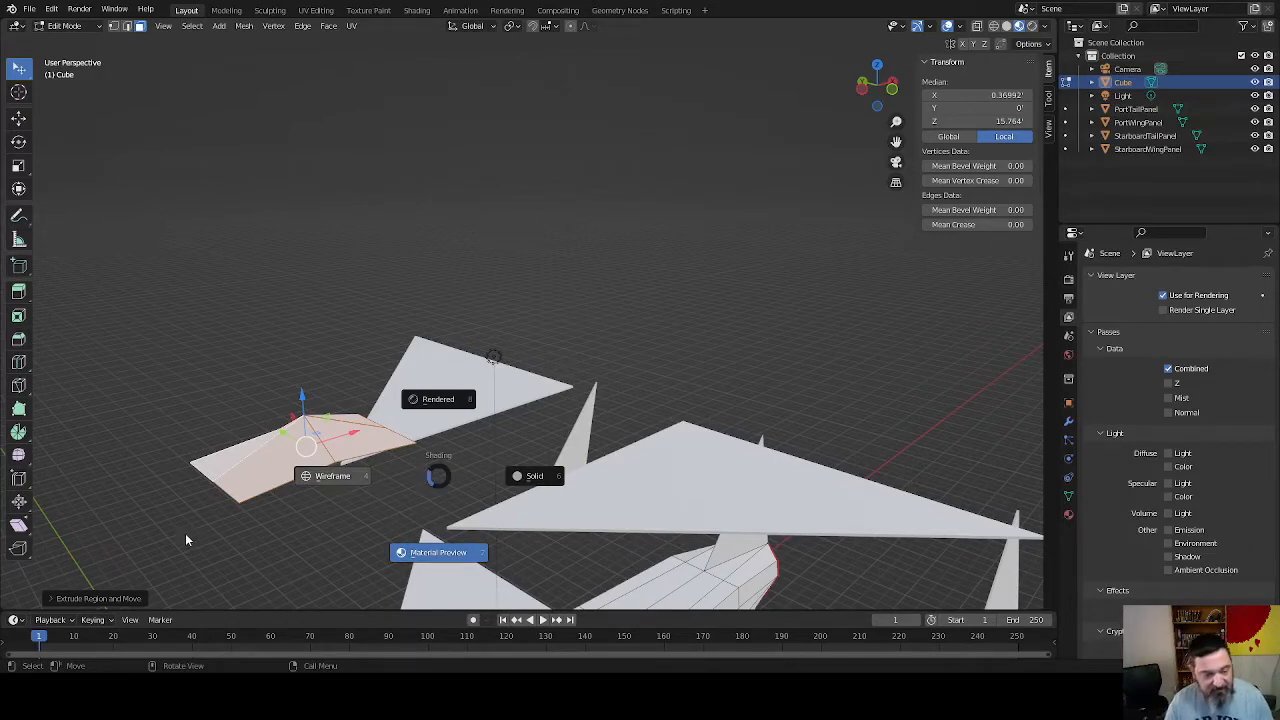
left_click(600, 398)
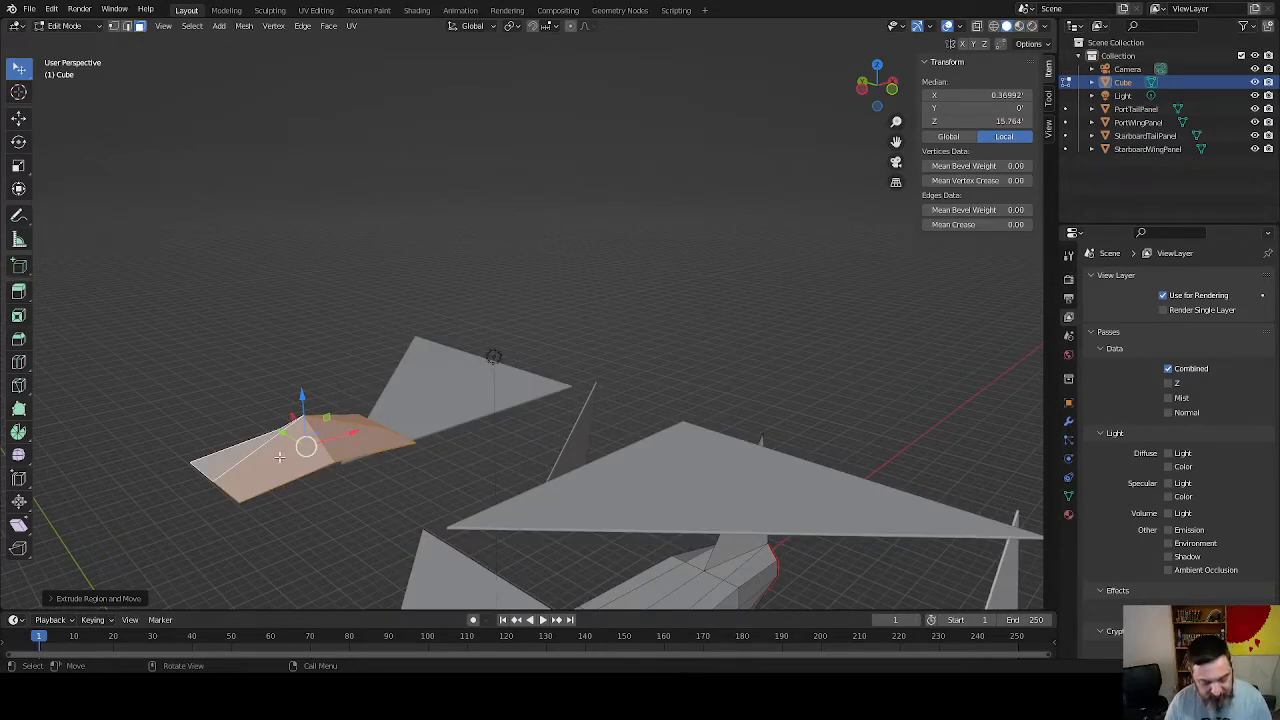
Move the extruded canopy faces -0.1' along the global Z axis
left_click_drag(302, 397, 304, 410)
key("ctrl+z")
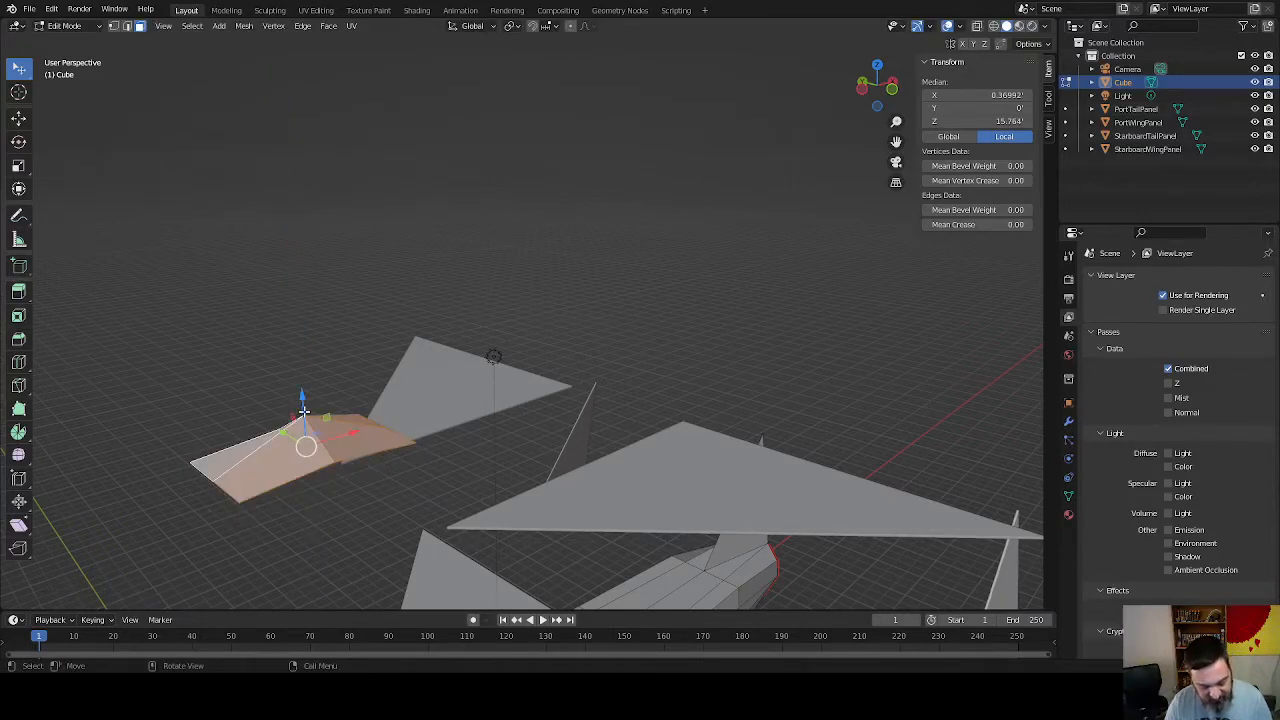
key("g")
key("z")
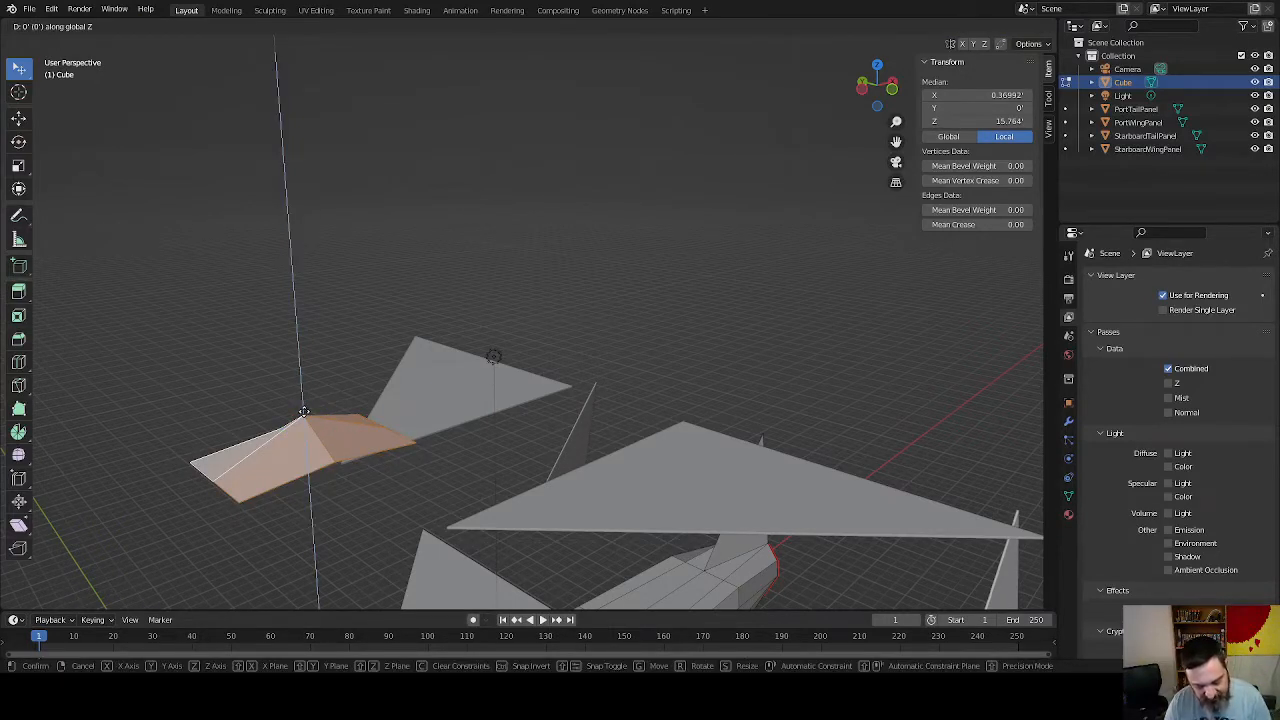
type("-.1")
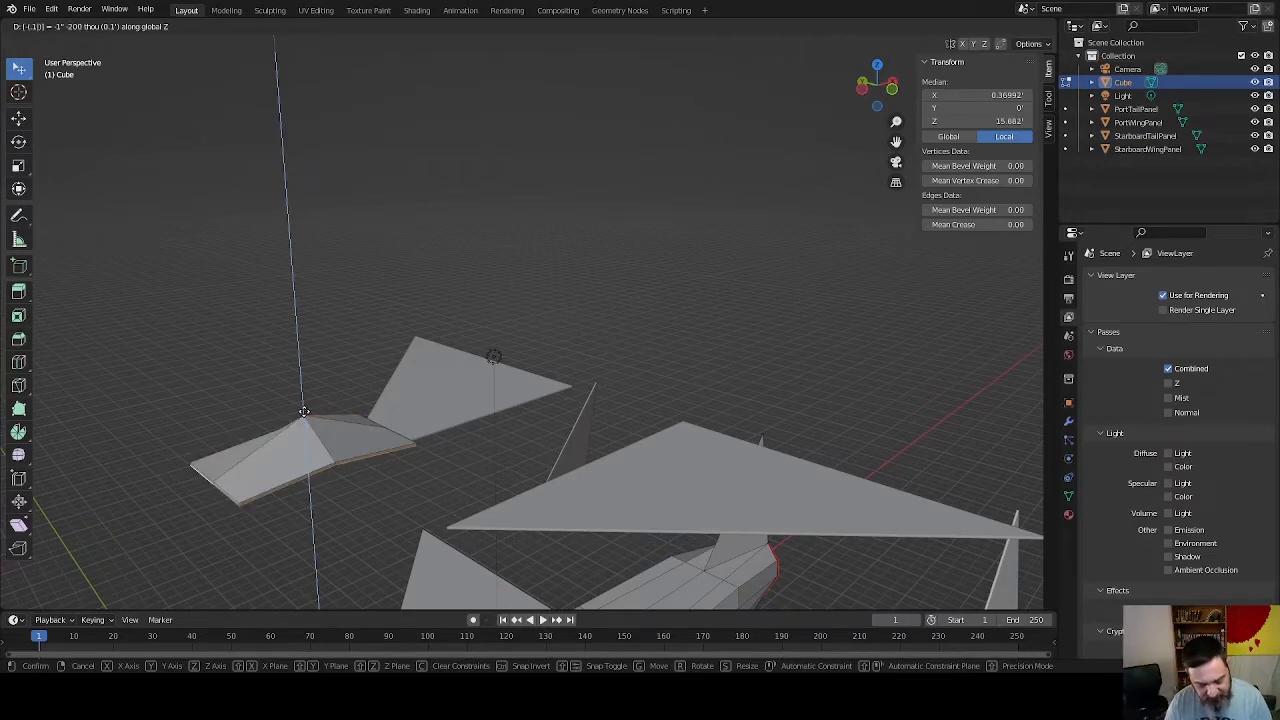
key("Return")
Select all linked geometry of the raised canopy plate in the airplane mesh and separate the selection into its own object
middle_click_drag(280, 543, 538, 450)
key("Tab")
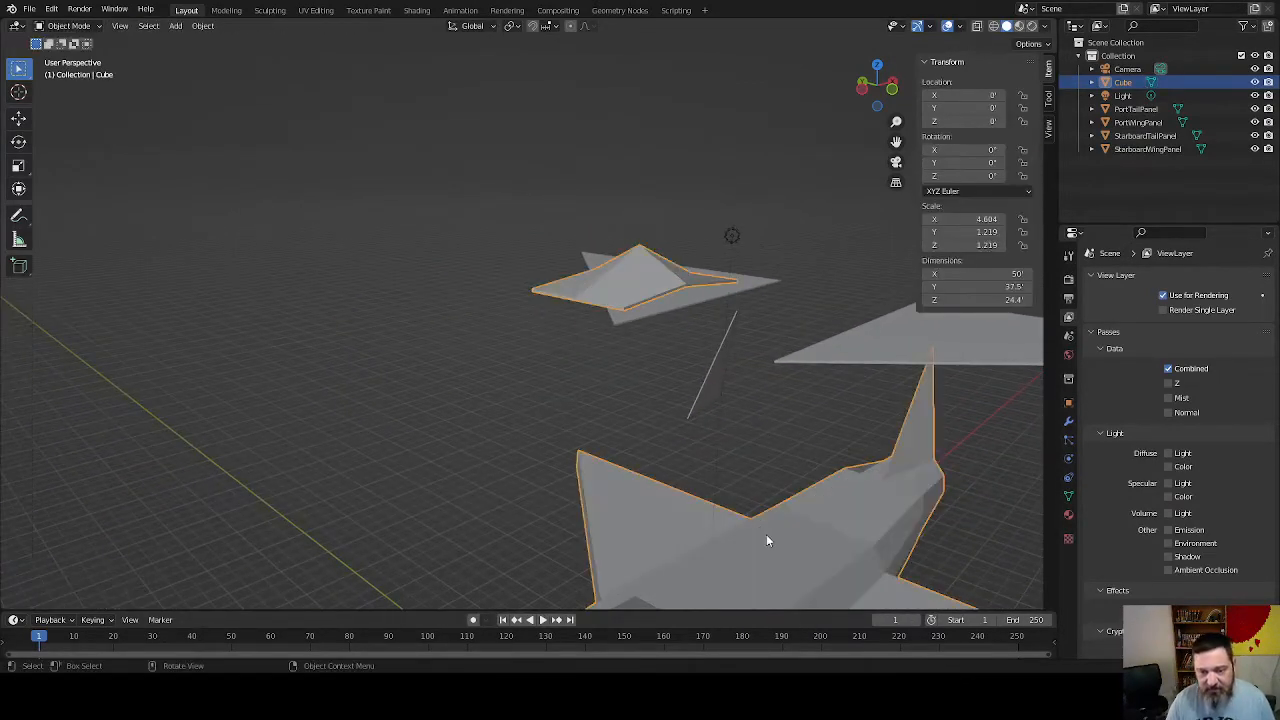
left_click(621, 289)
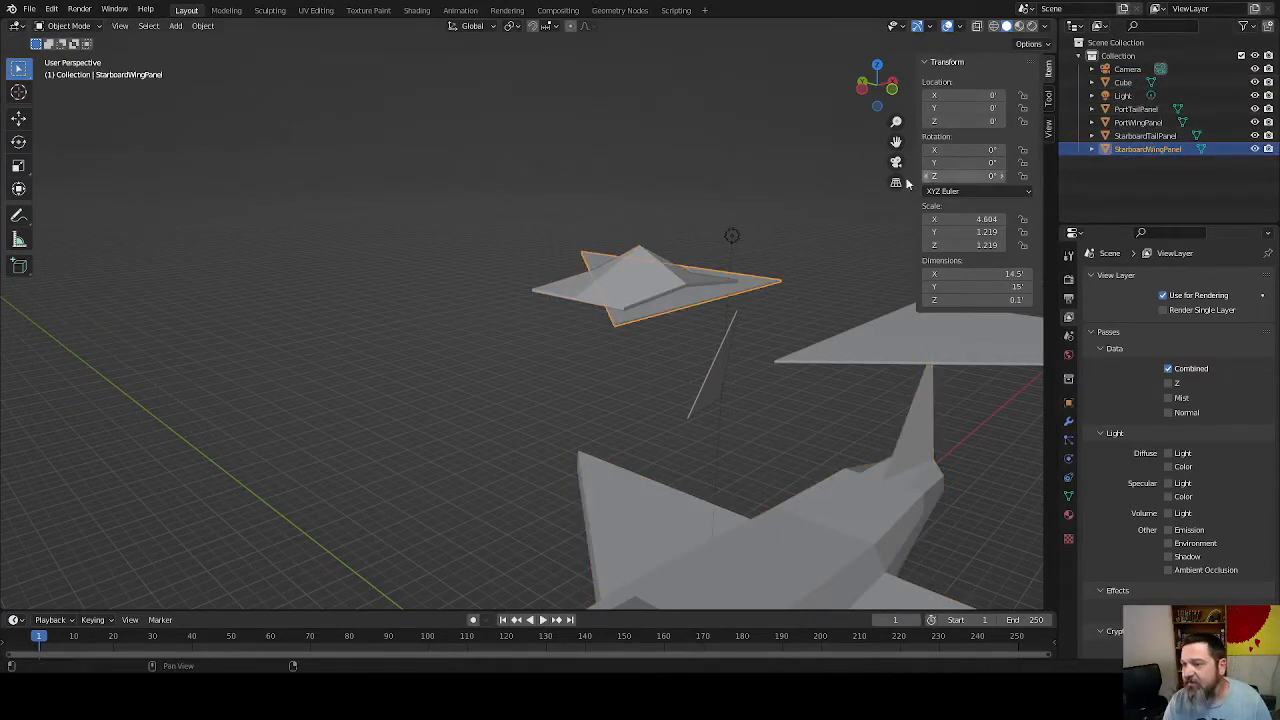
left_click(563, 294)
key("Tab")
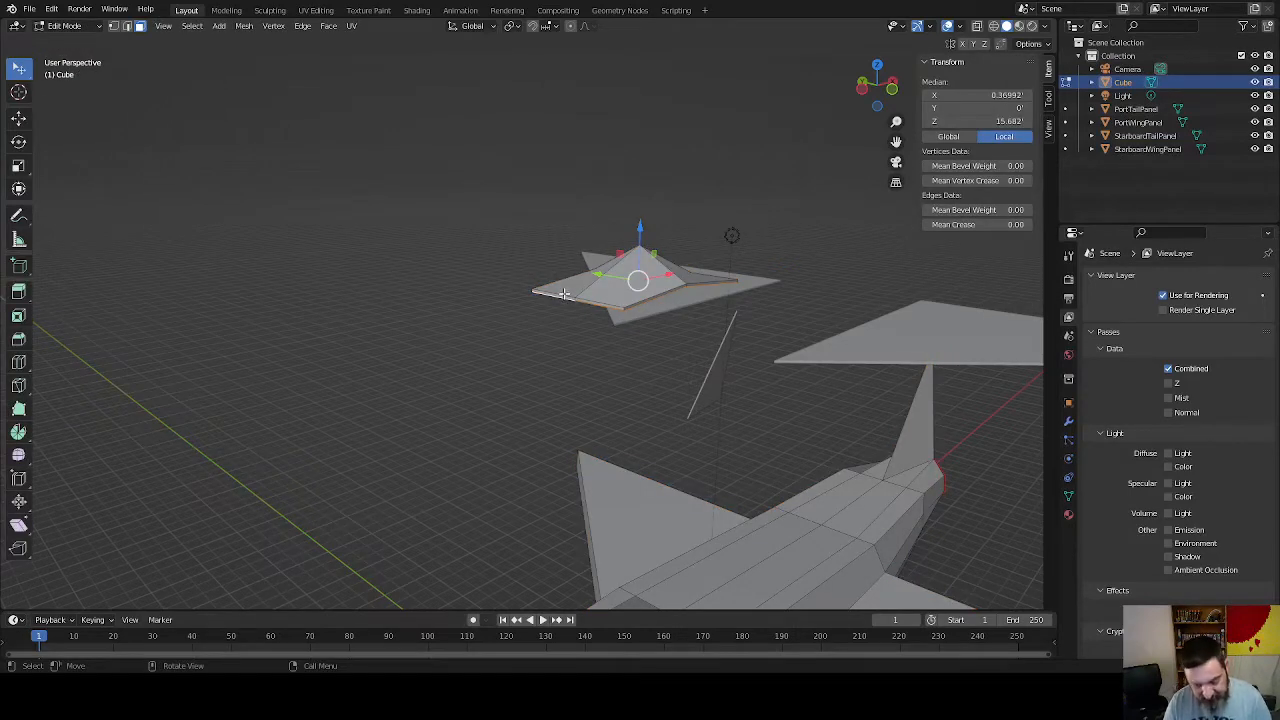
key("l")
middle_click_drag(489, 377, 520, 410)
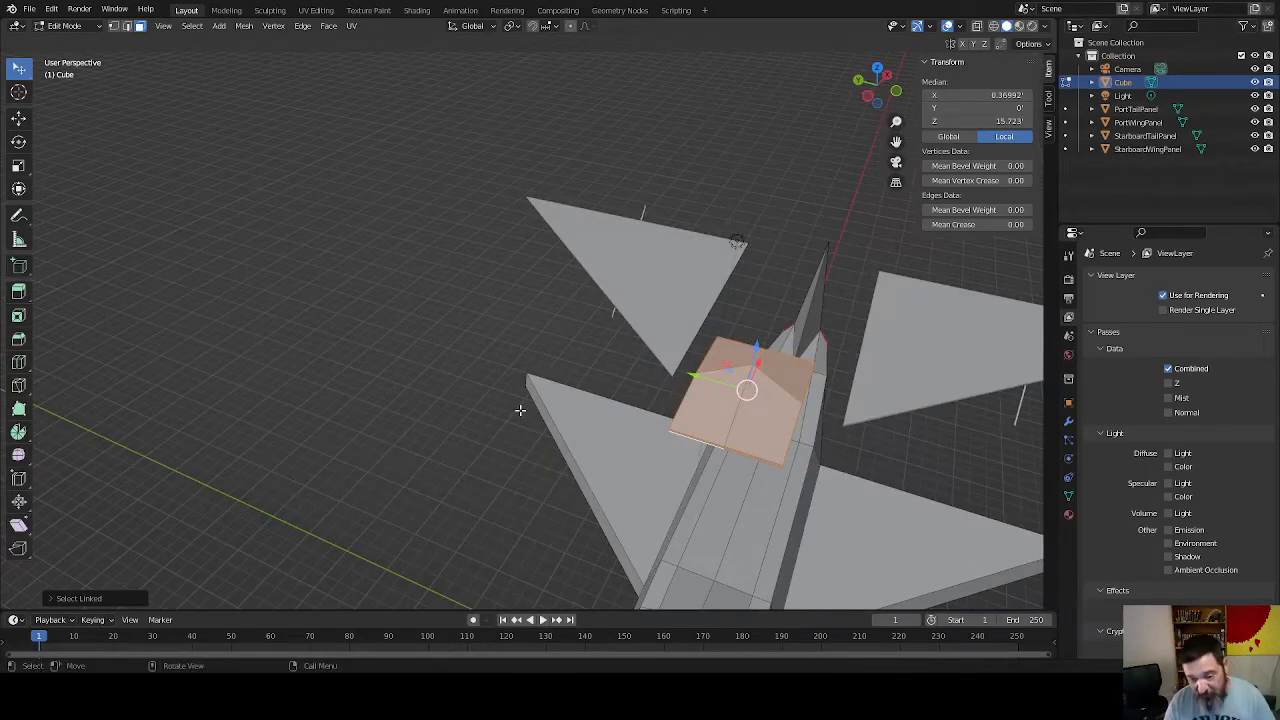
key("p")
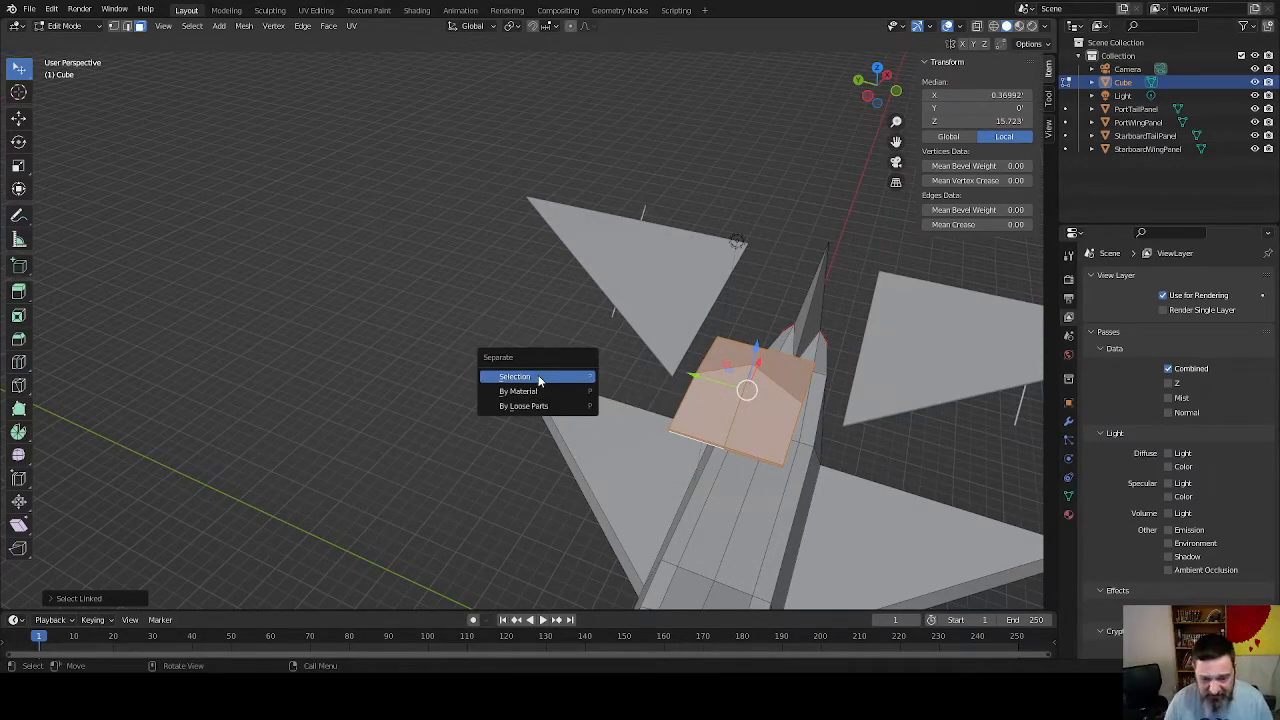
left_click(538, 377)
Rename the separated canopy object as CockpitCanopy
middle_click_drag(469, 461, 417, 371)
middle_click_drag(397, 200, 437, 306)
double_click(1130, 95)
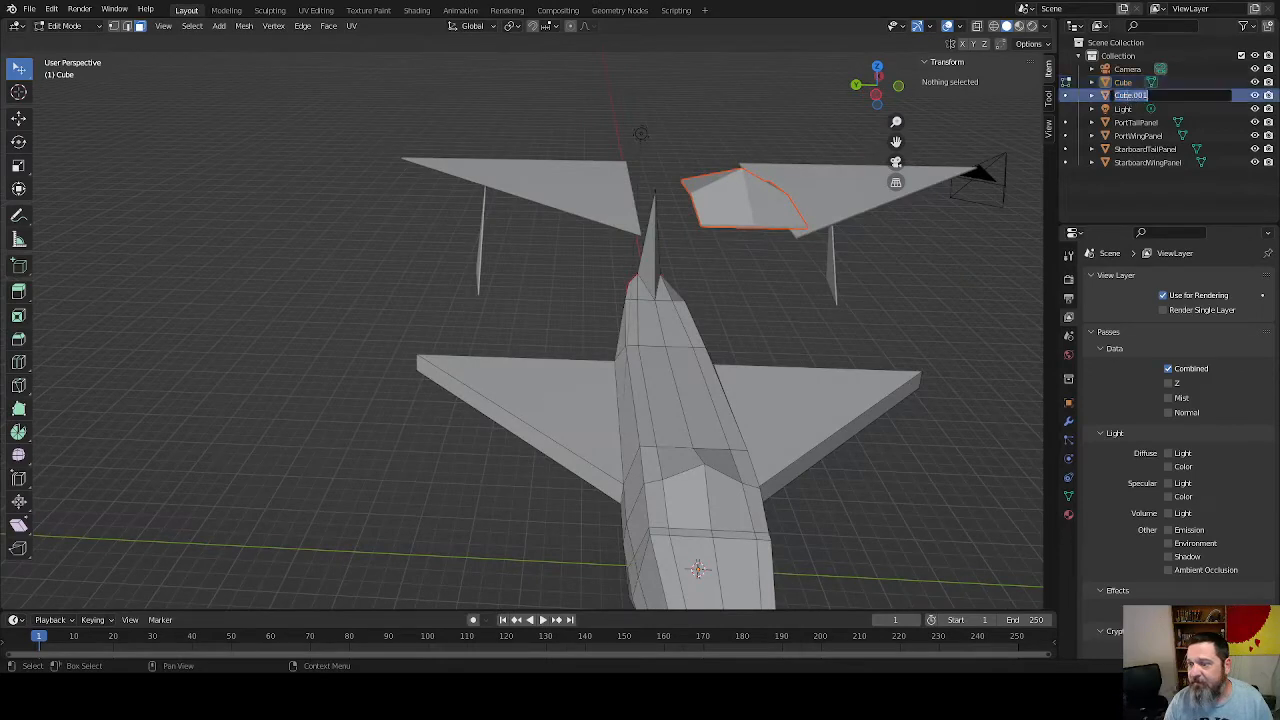
type("C")
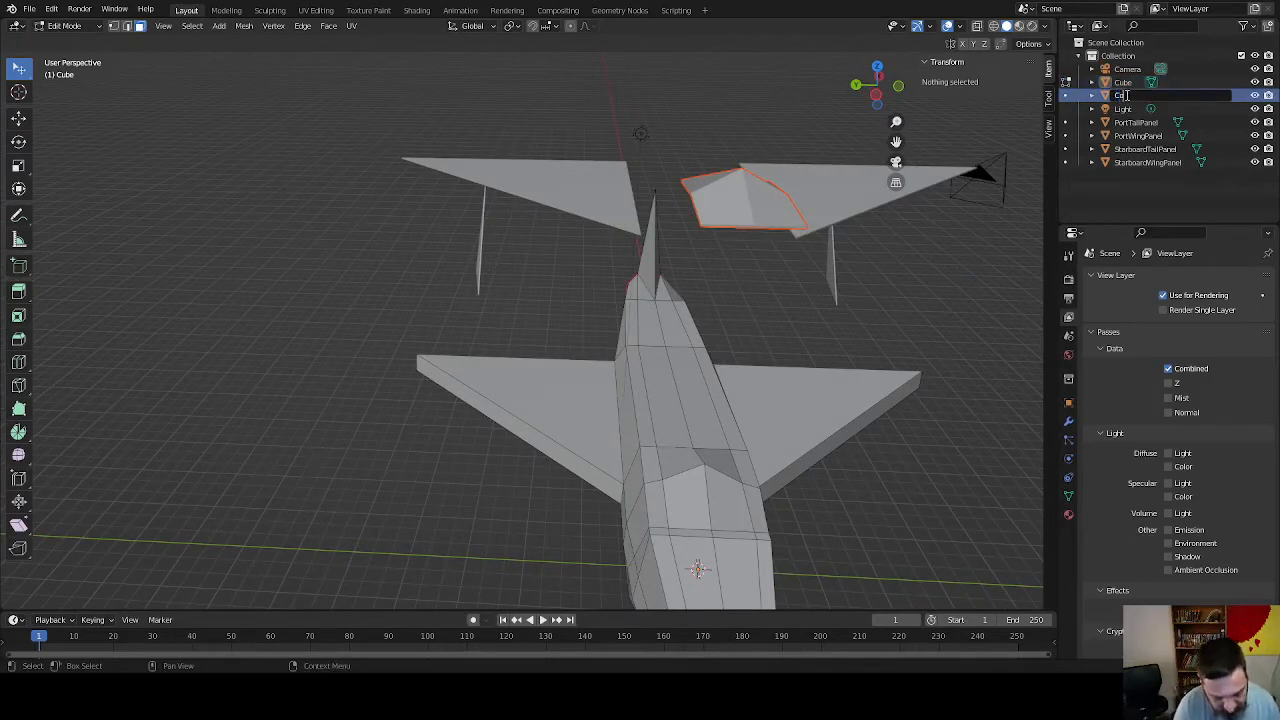
type("ockpitCano")
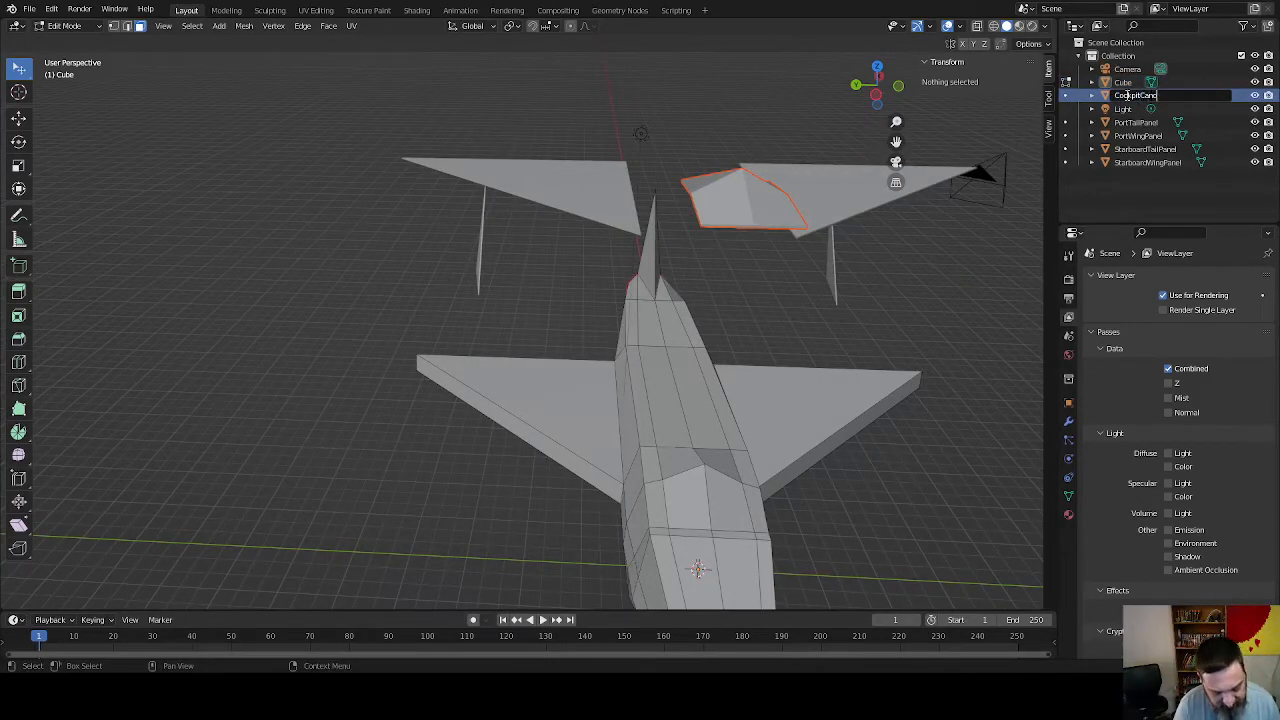
type("py")
key("Return")
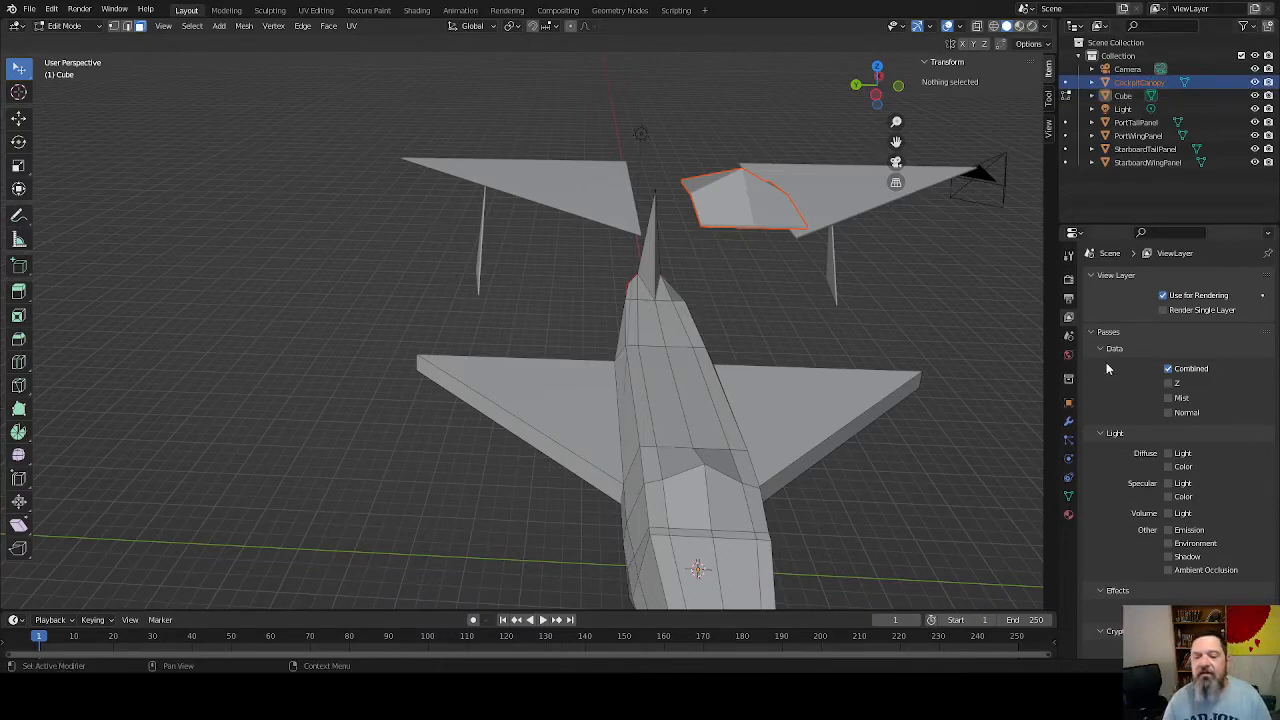
Make the airplane body the selected object and reopen its mesh in Edit Mode, viewed from the side near the cockpit
middle_click_drag(880, 380, 617, 401)
middle_click_drag(471, 411, 650, 441)
left_click(680, 466)
key("Tab")
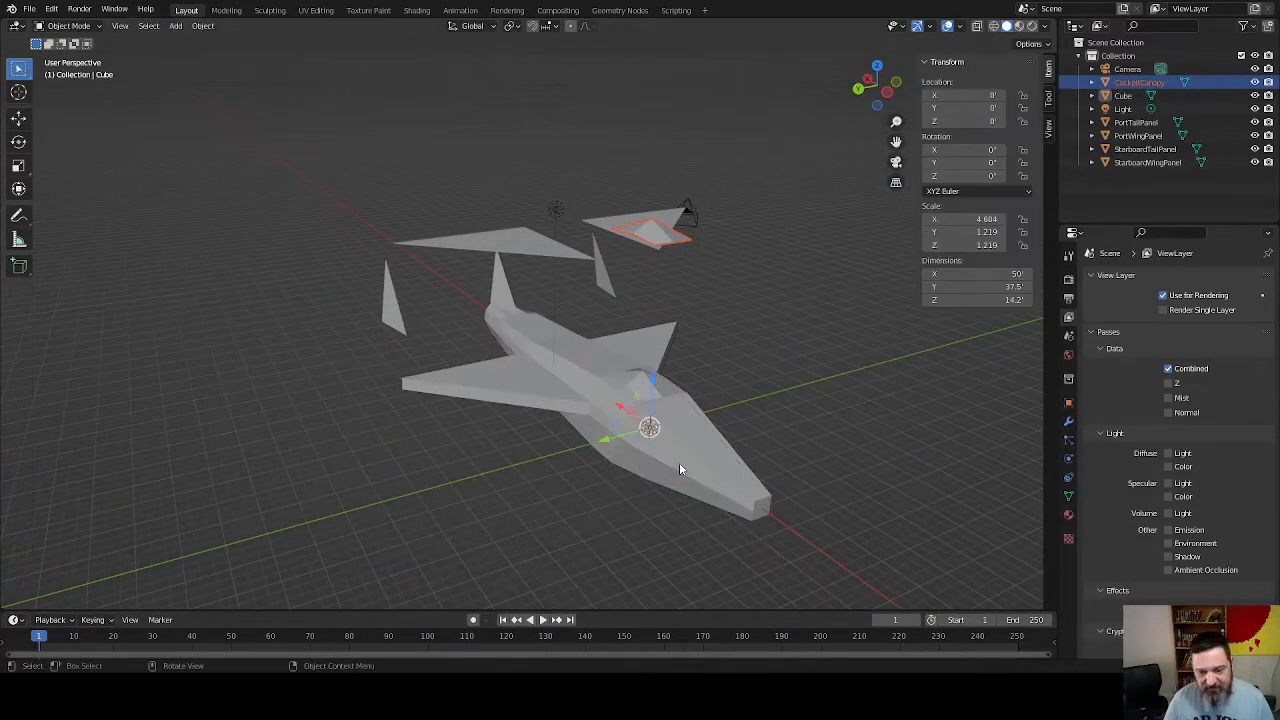
left_click(680, 465)
key("Tab")
middle_click_drag(885, 405, 543, 406)
scroll(543, 406, "up", 5)
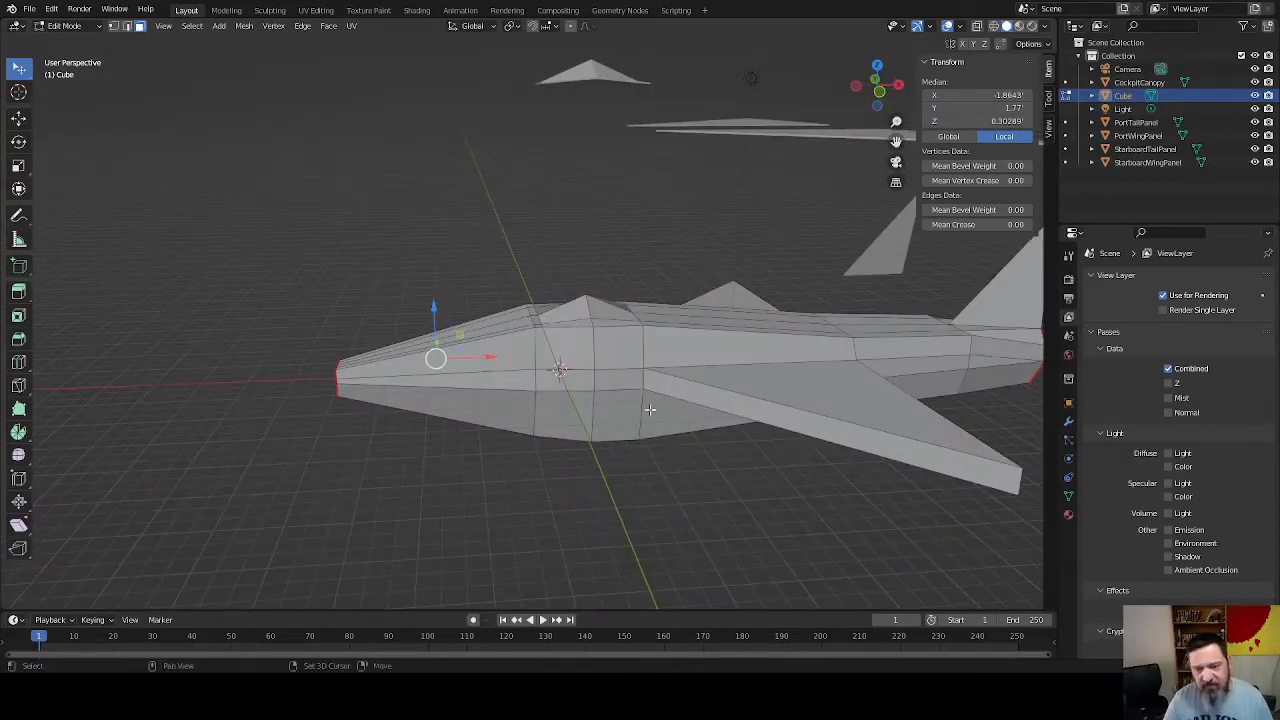
Check the separated CockpitCanopy object's mesh in Edit Mode and return to editing the airplane body's mesh
scroll(650, 405, "down", 3)
middle_click_drag(650, 405, 638, 415)
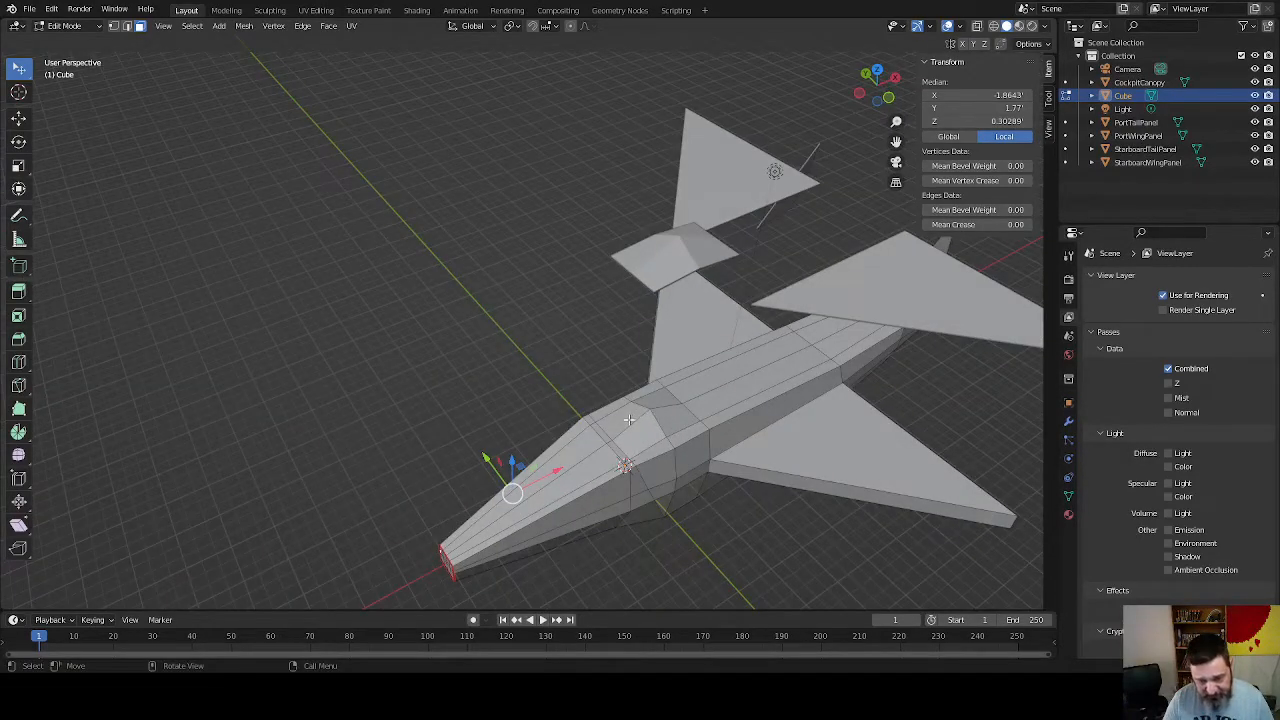
left_click(673, 256)
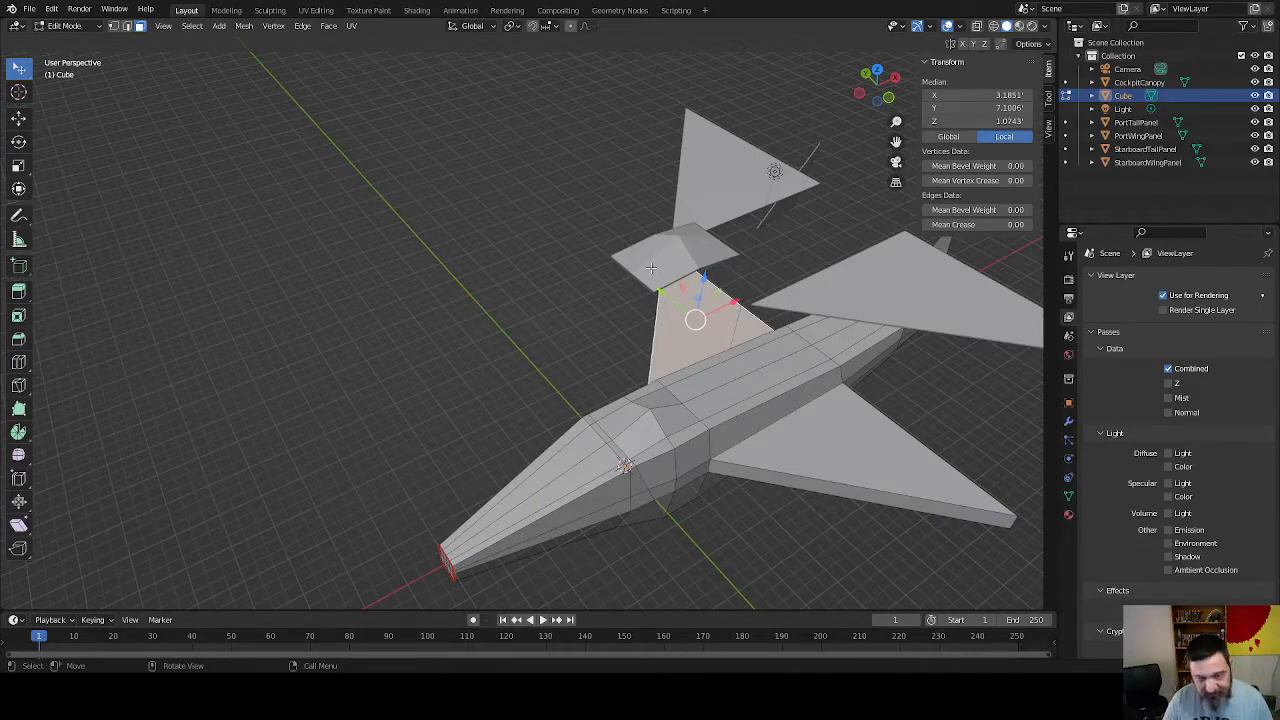
key("Tab")
left_click(650, 267)
key("Tab")
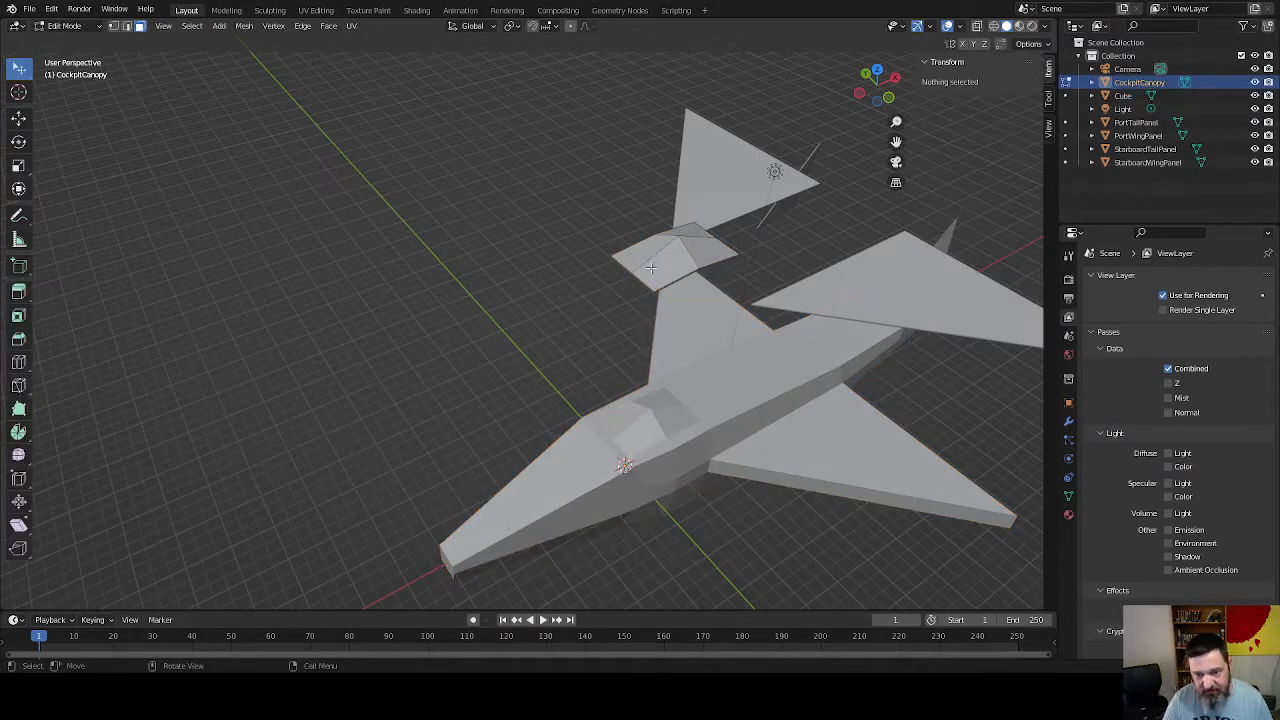
key("Tab")
left_click(614, 455)
key("Tab")
Select the raised cockpit faces on top of the airplane body and delete them to open the cockpit
left_click(641, 430)
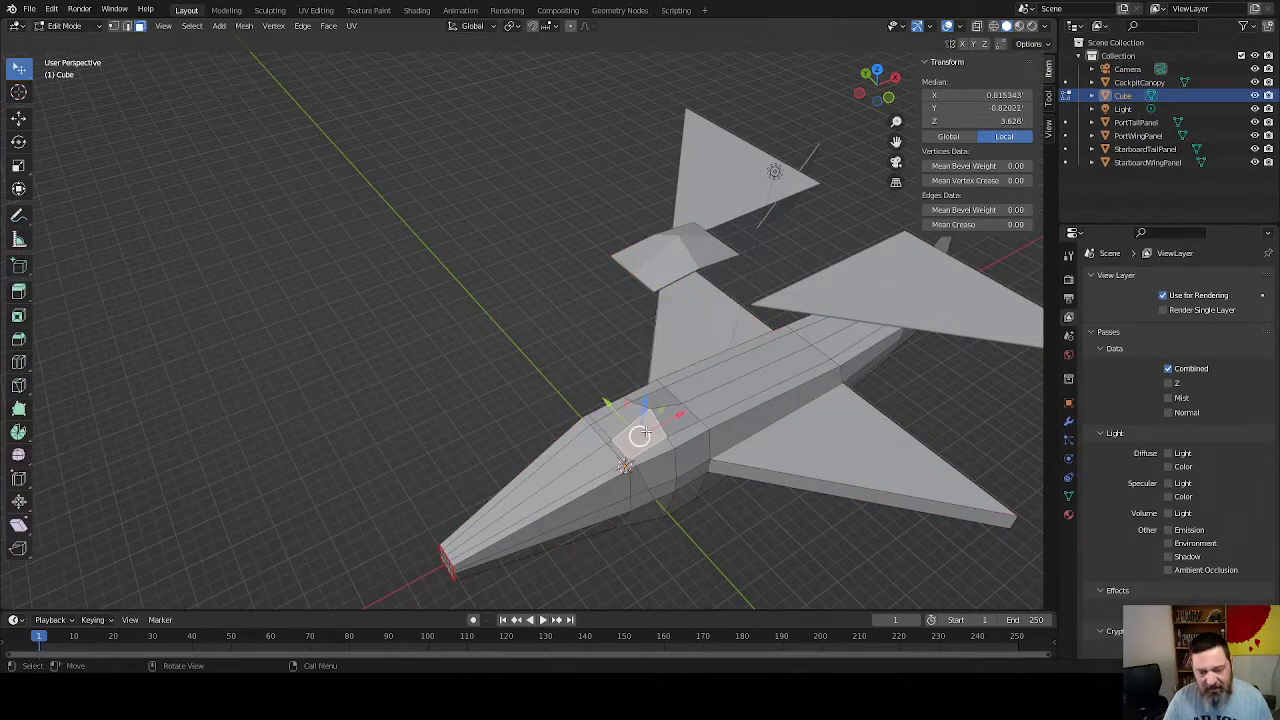
left_click(644, 426, "shift")
left_click(642, 423, "shift")
left_click(634, 413, "shift")
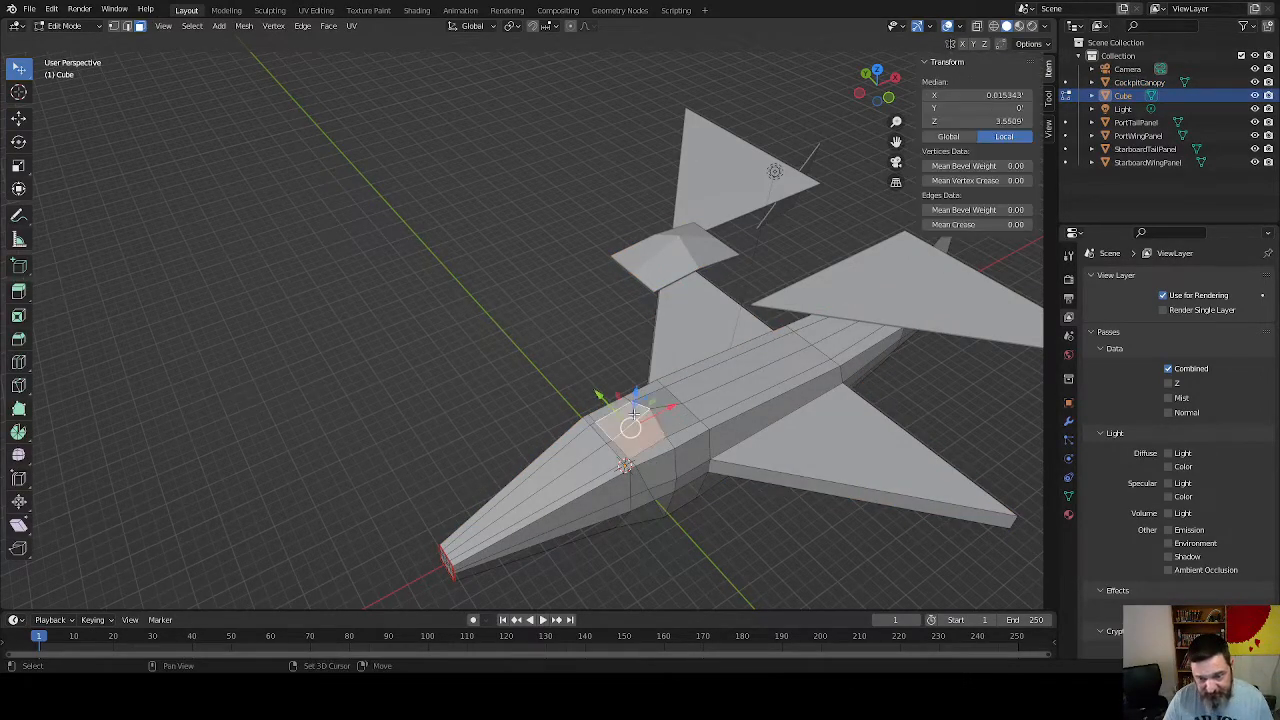
key("x")
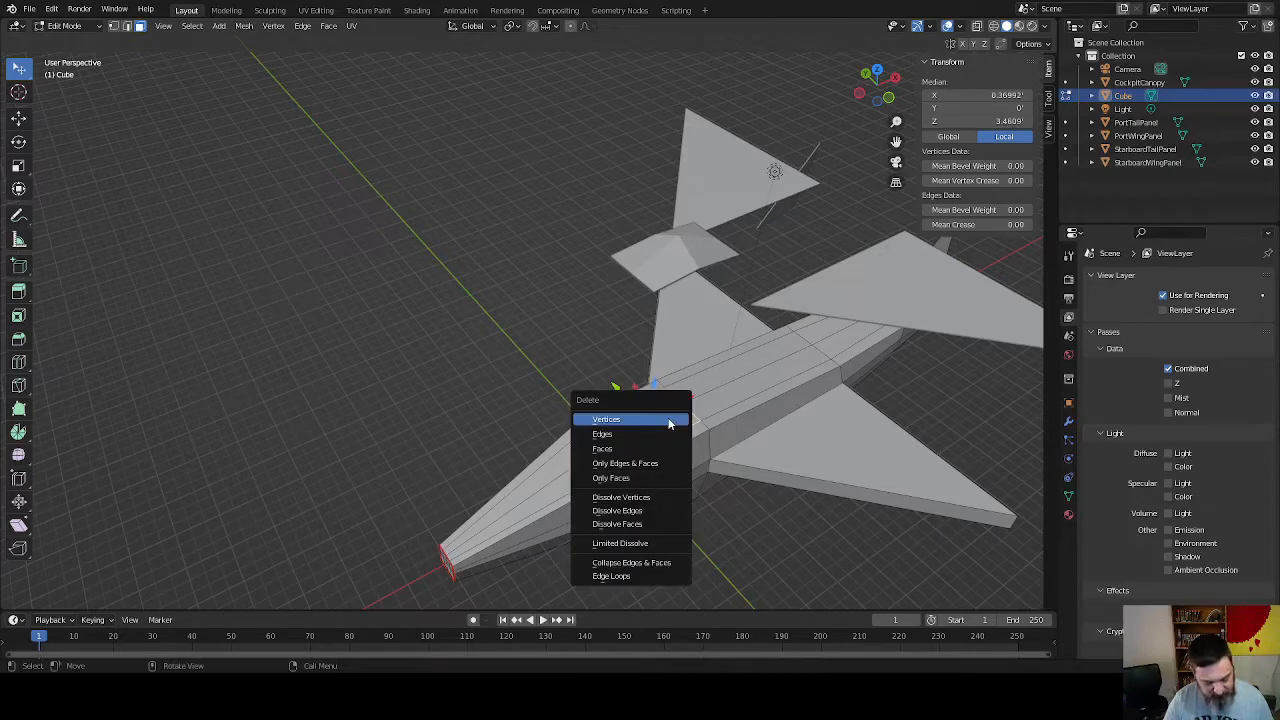
left_click(668, 418)
Switch to vertex selection and try picking vertices along the front and side rim of the cockpit opening
middle_click_drag(628, 490, 638, 378, "shift")
scroll(638, 378, "up", 4)
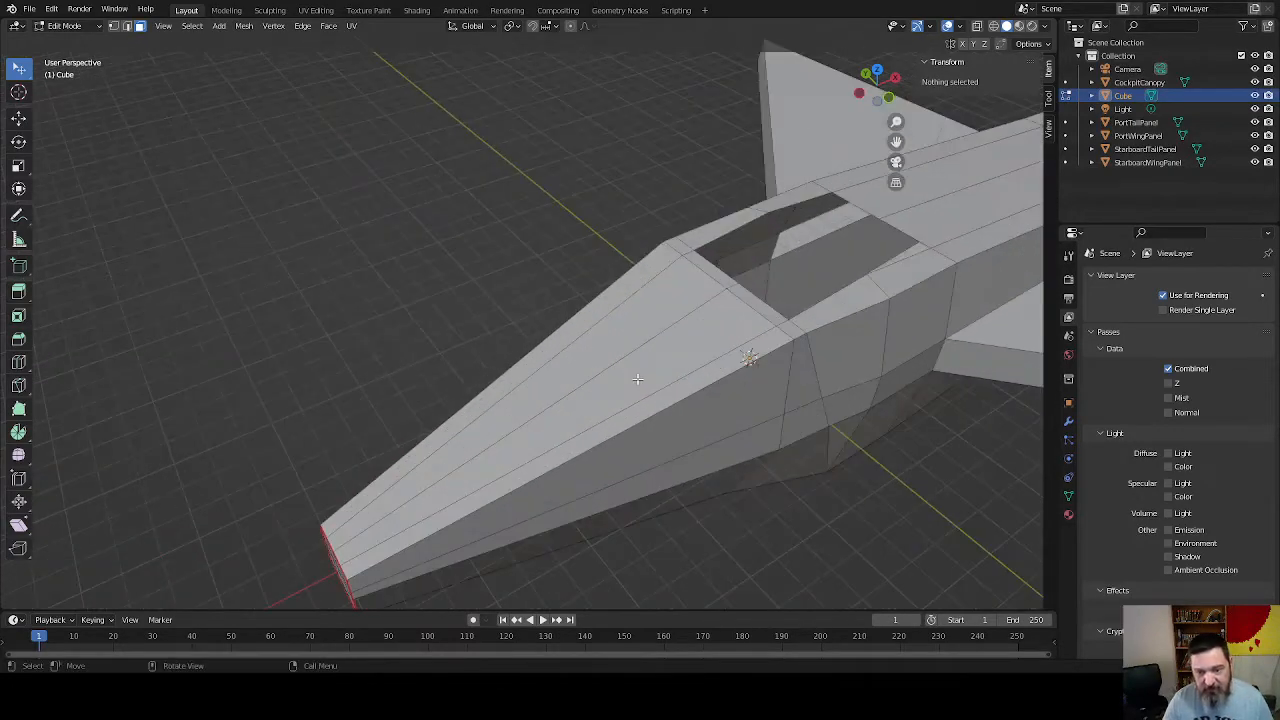
middle_click_drag(769, 292, 731, 290)
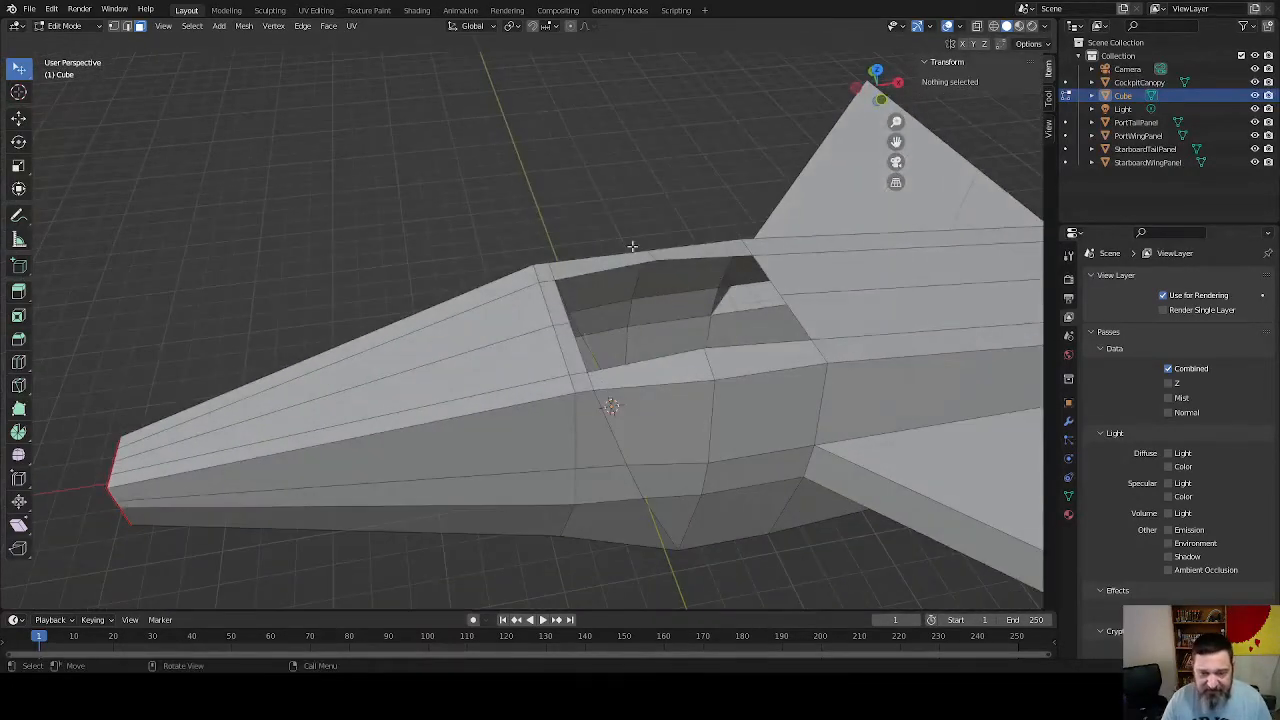
left_click(545, 272)
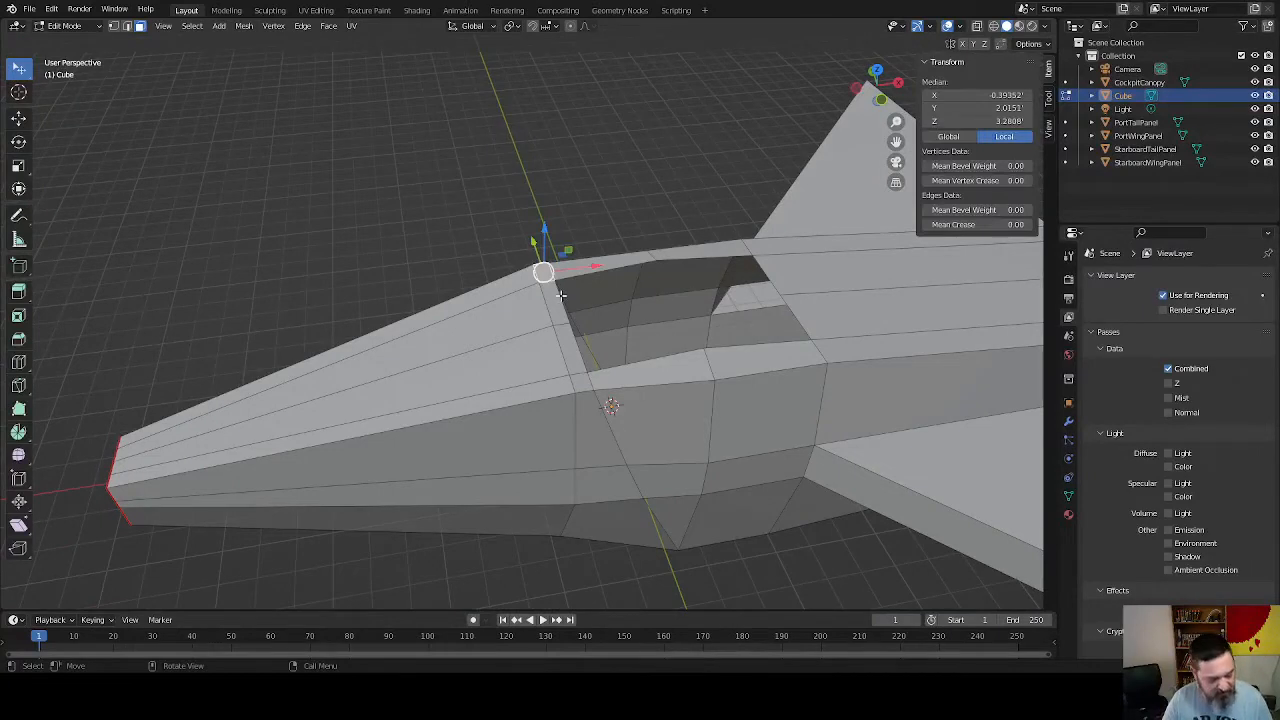
key("1")
left_click(577, 313, "shift")
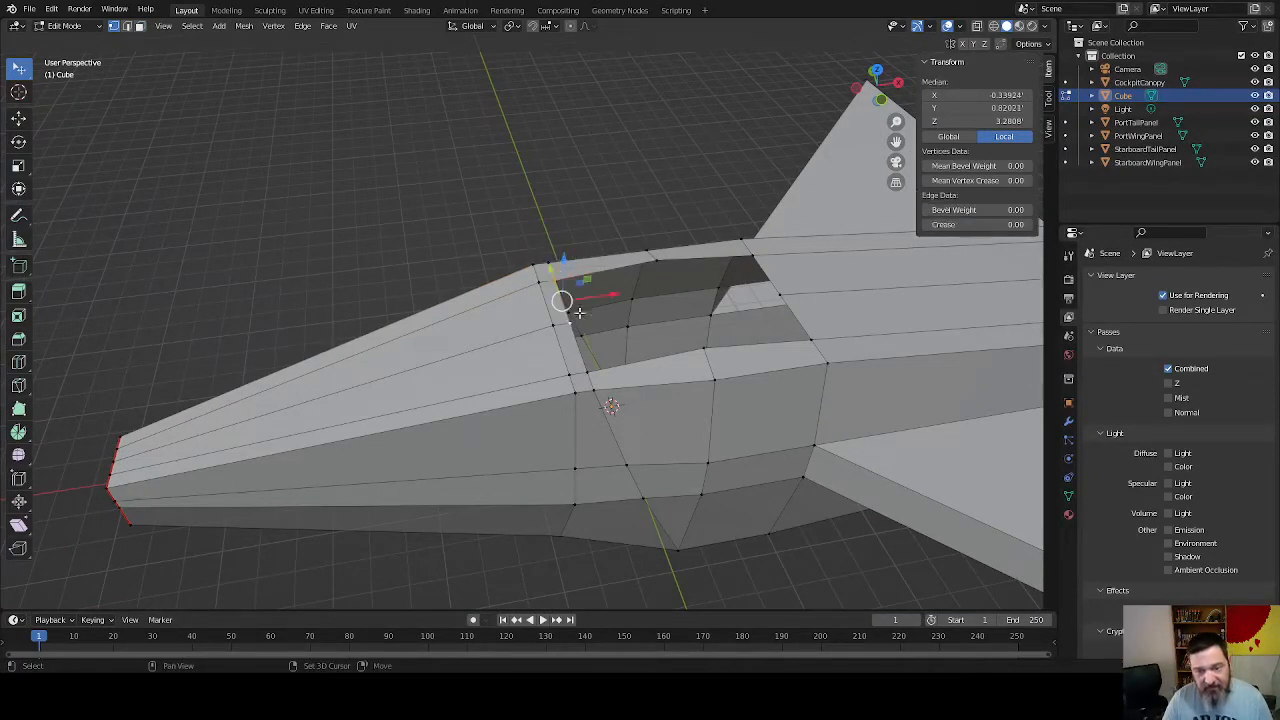
left_click(656, 261, "shift")
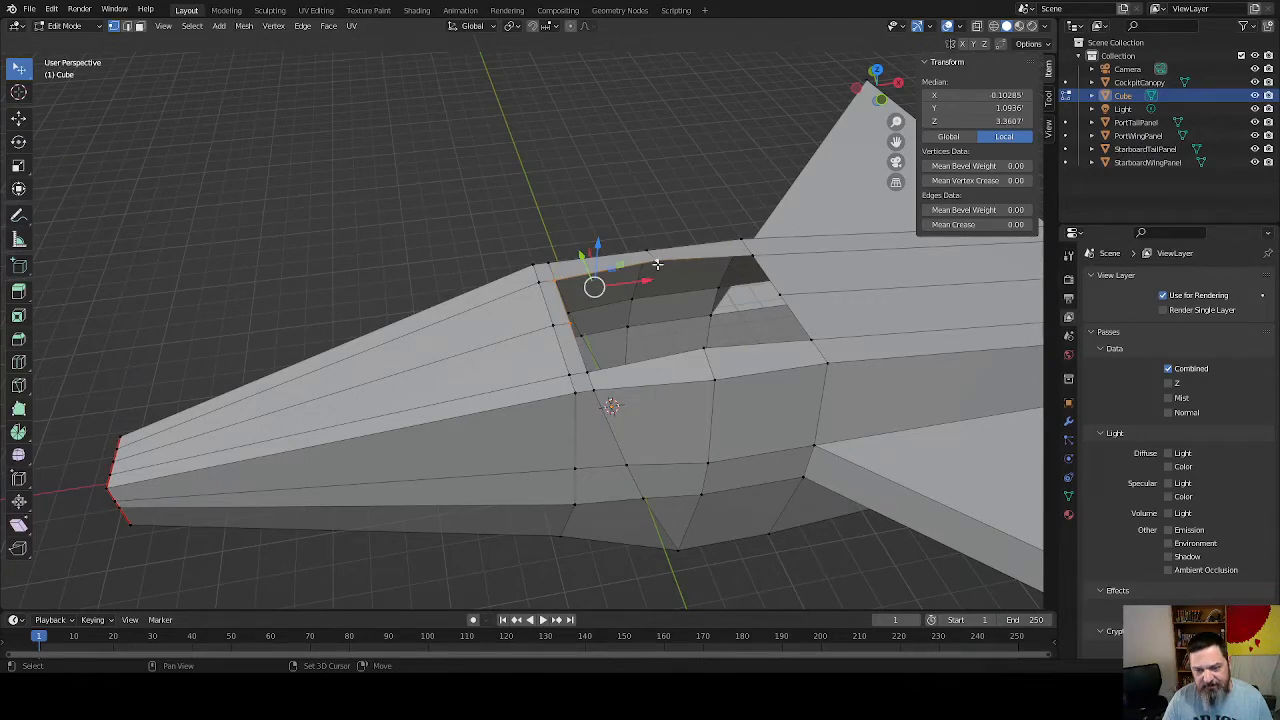
left_click(570, 323)
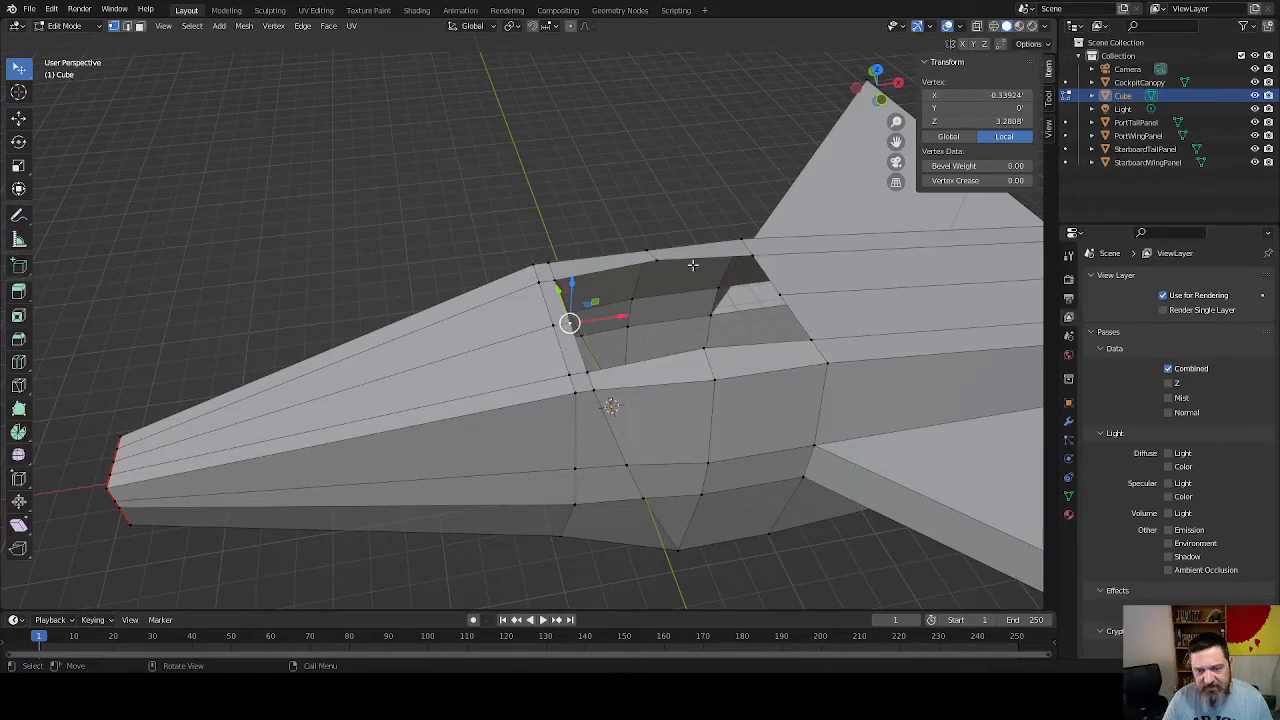
middle_click_drag(693, 265, 720, 305)
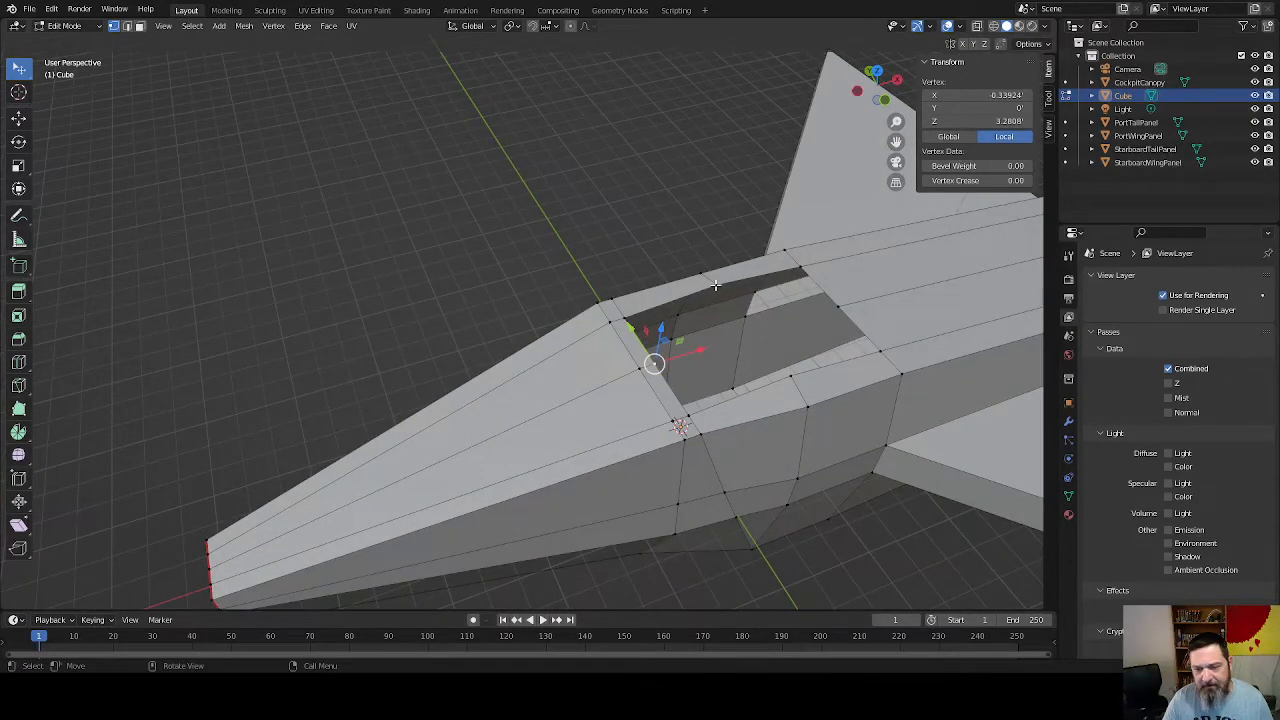
Dissolve the middle vertex on each long side of the cockpit opening
left_click(715, 285)
key("x")
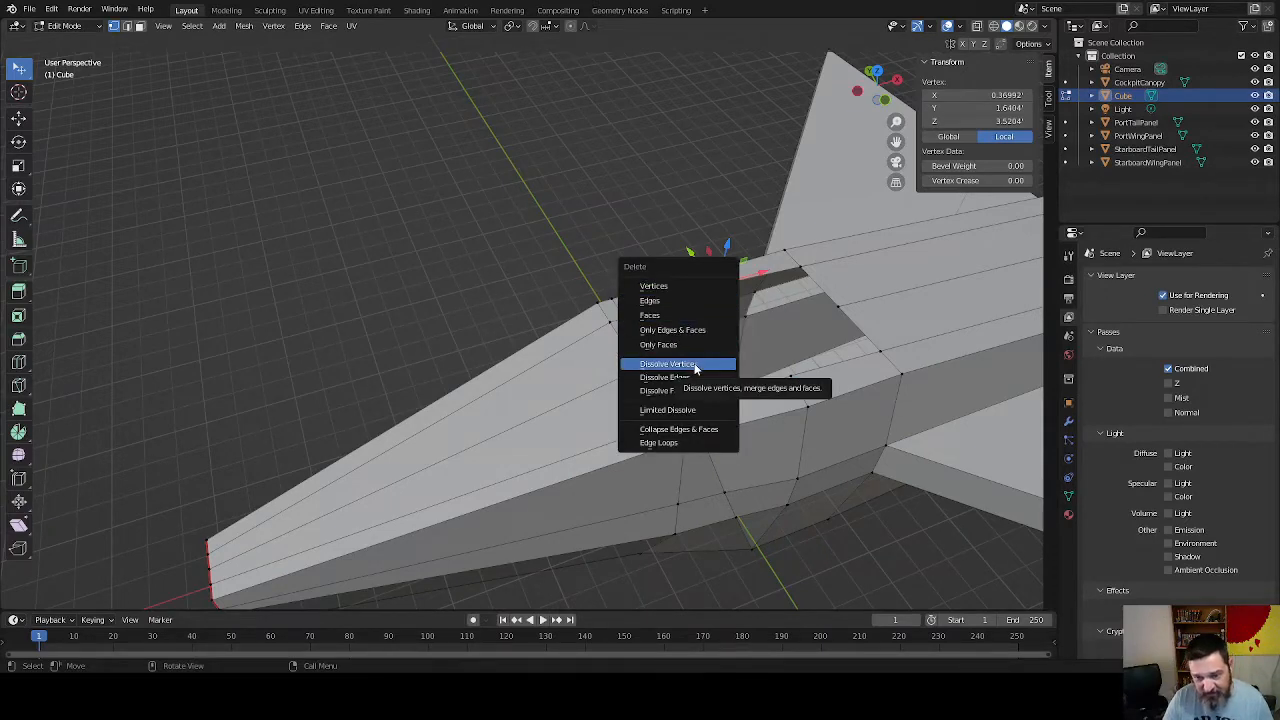
left_click(692, 366)
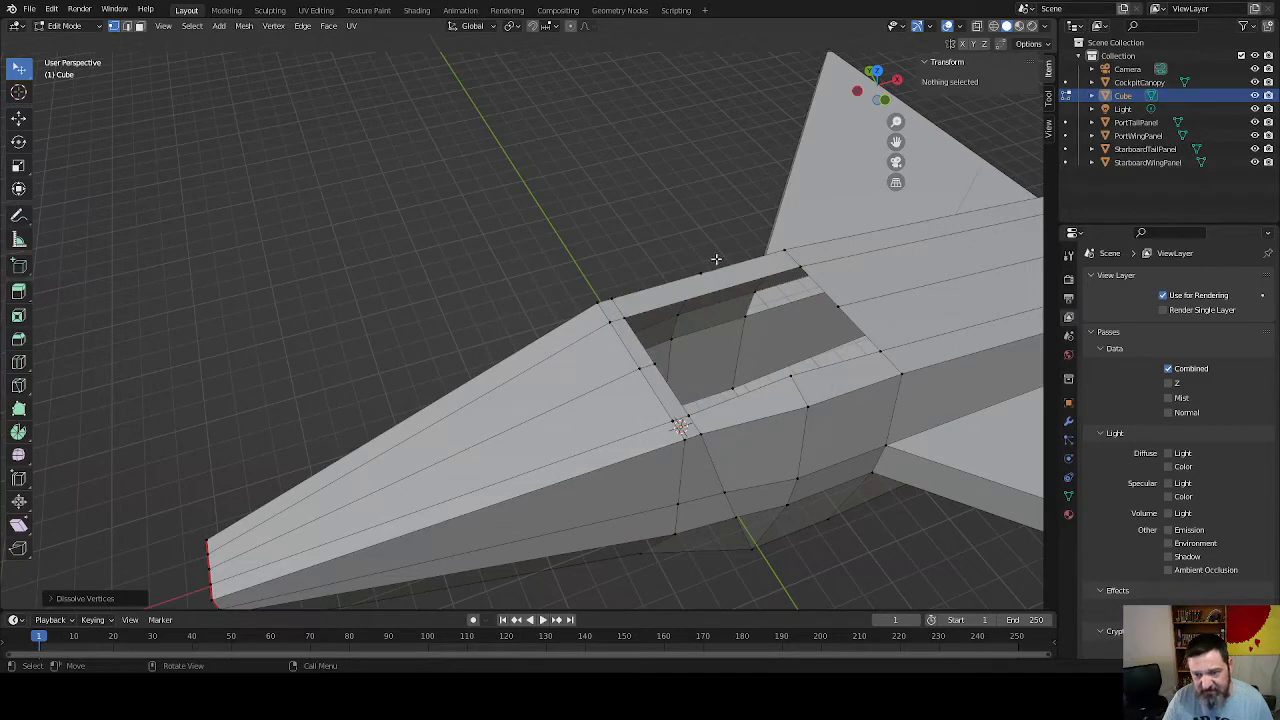
left_click(789, 379)
key("x")
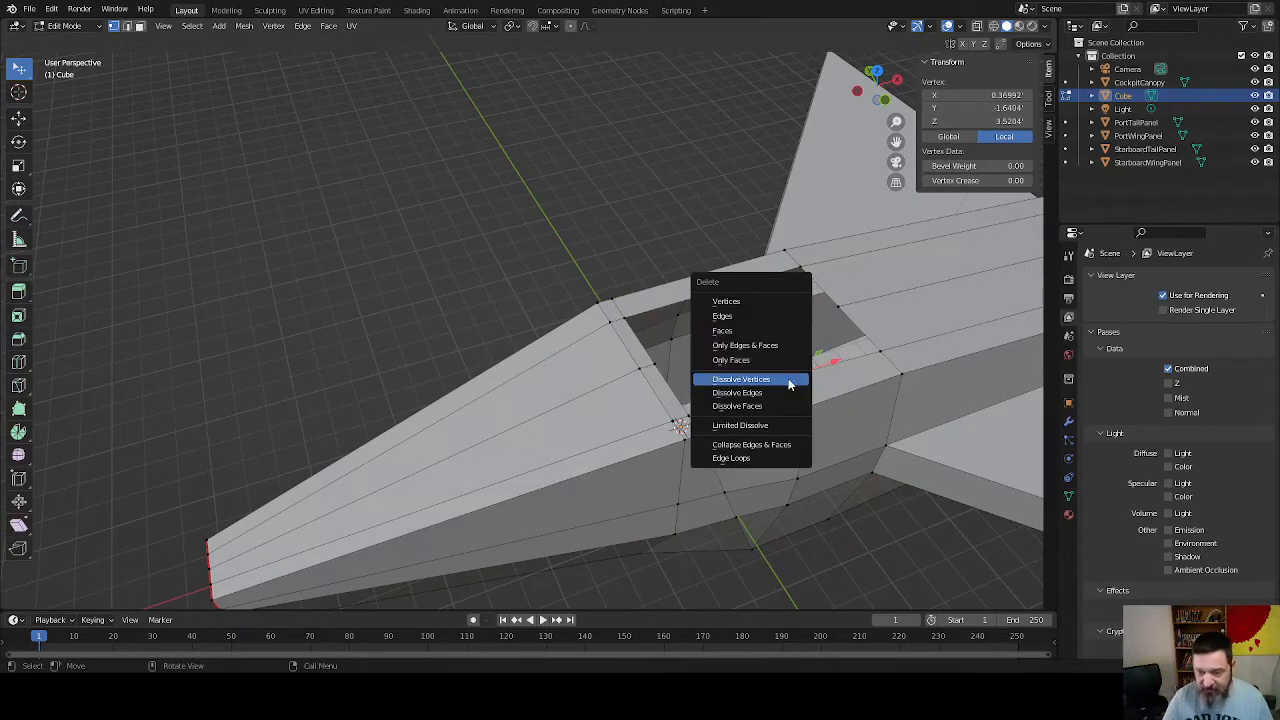
left_click(778, 380)
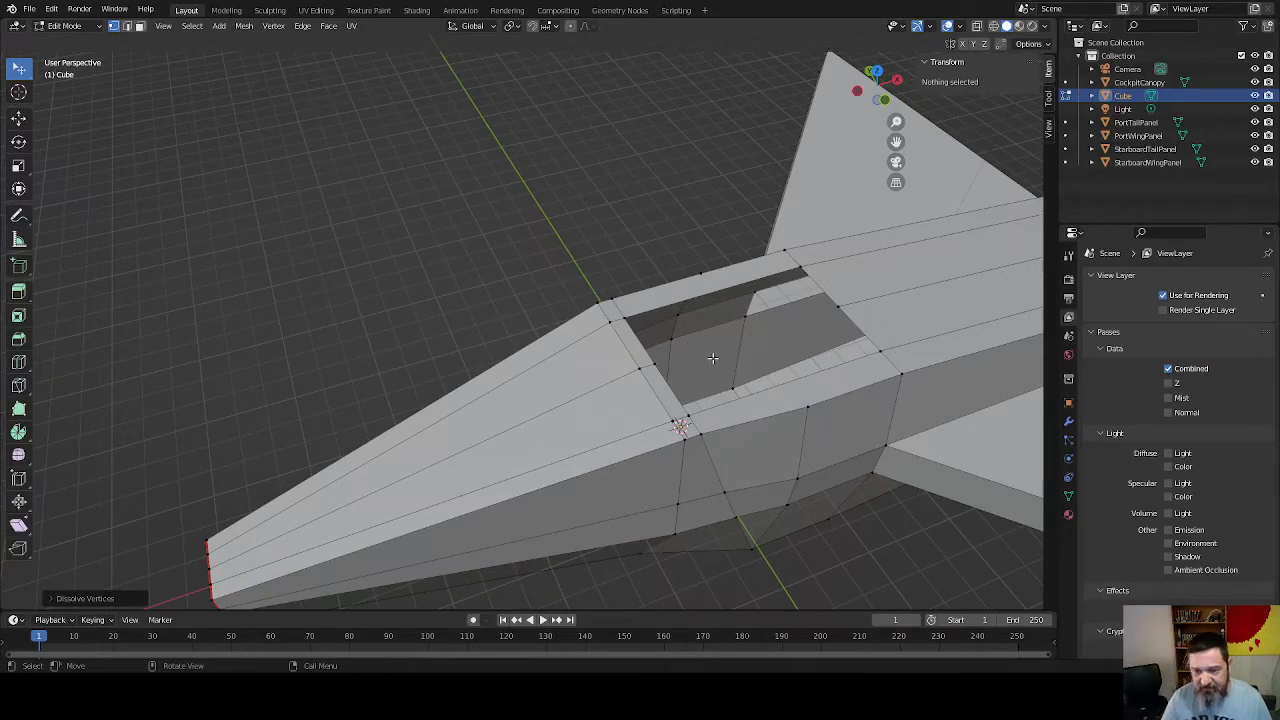
Dissolve the centre vertices on the front and rear edges of the cockpit opening
left_click(654, 366)
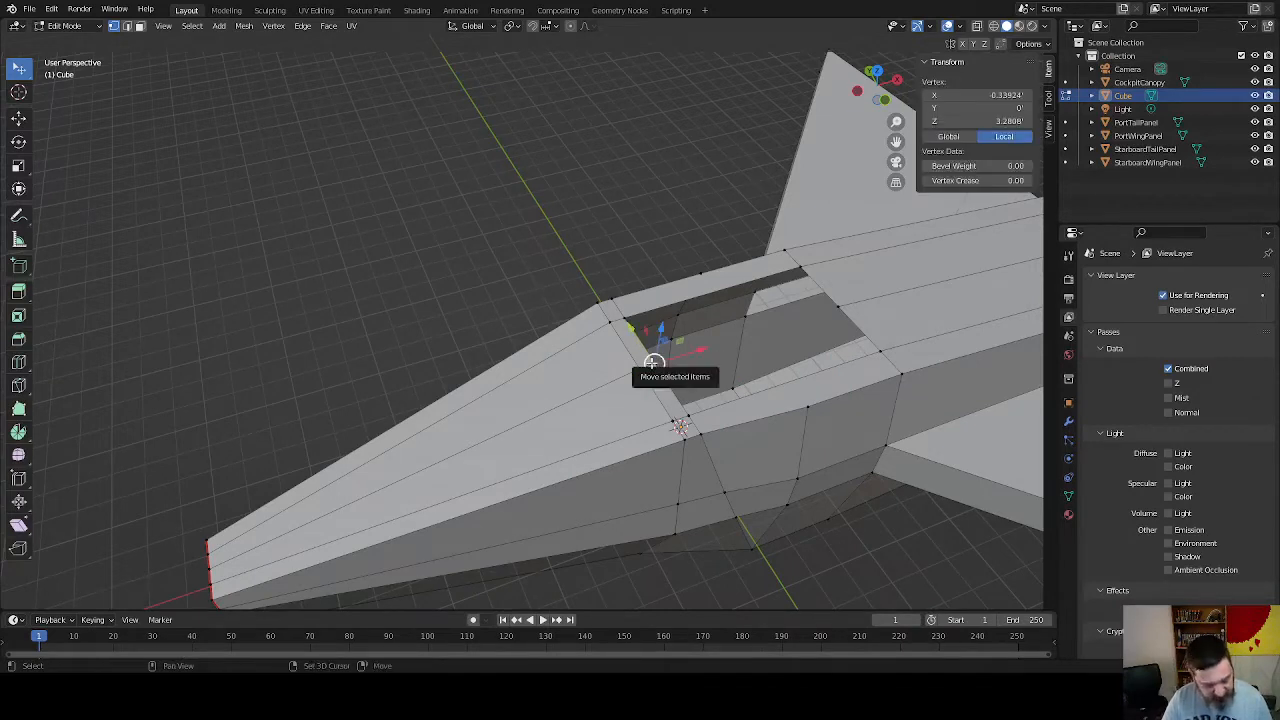
key("ctrl+z")
left_click(840, 305)
key("ctrl+z")
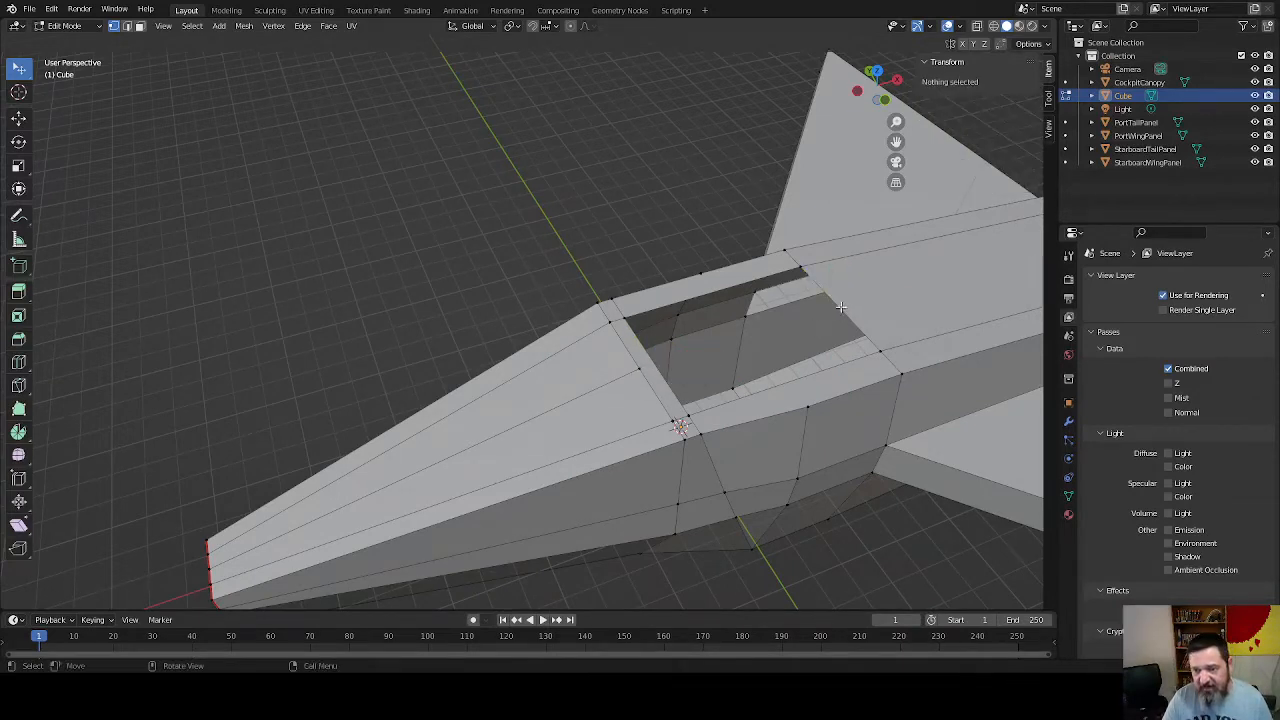
Select the four corner vertices of the cockpit opening and fill them with a single flat face
left_click(624, 318)
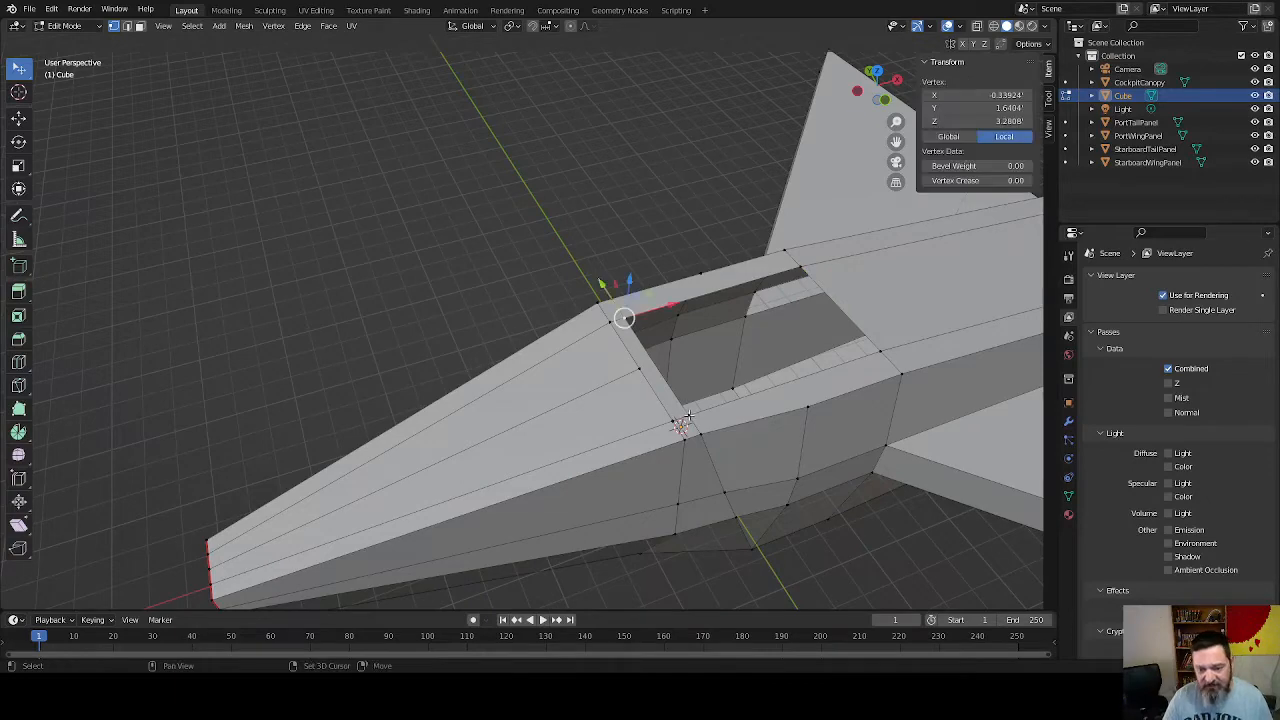
left_click(689, 414, "shift")
left_click(880, 352, "shift")
left_click(801, 268, "shift")
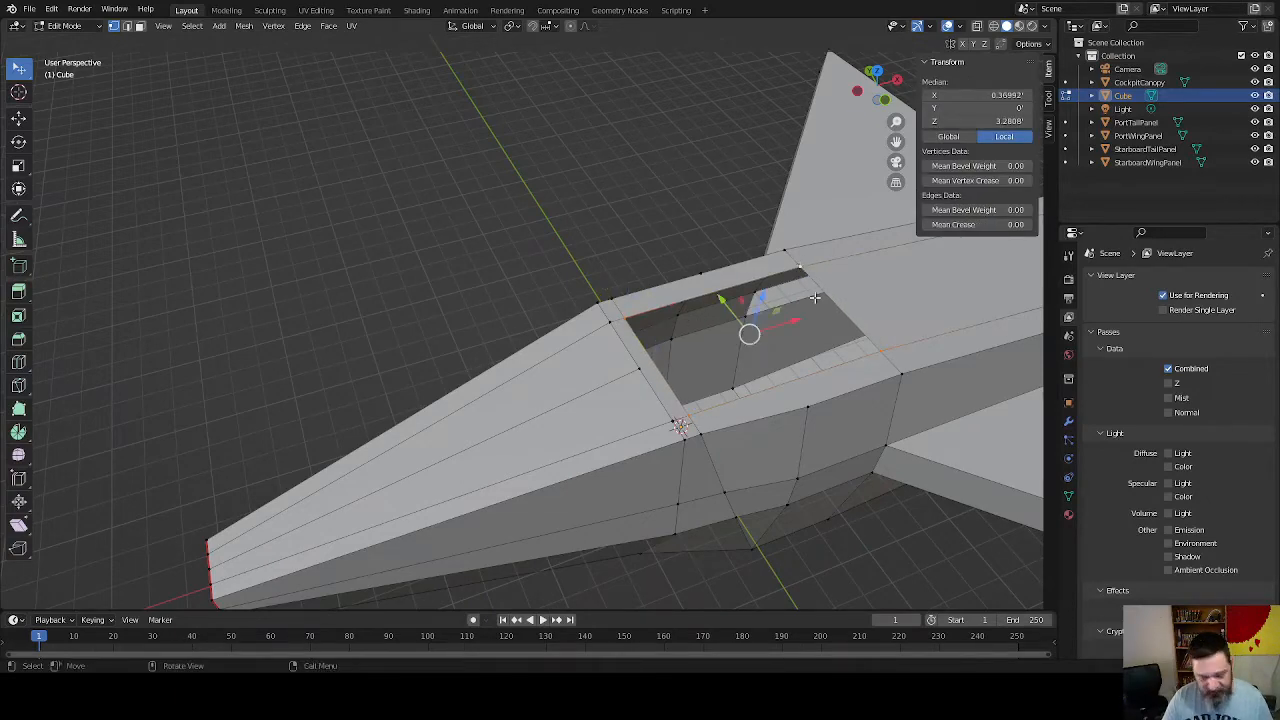
key("f")
Dissolve the vertex midway along the fuselage's upper side edge beside the cockpit, on the side with negative Y
middle_click_drag(709, 348, 864, 325)
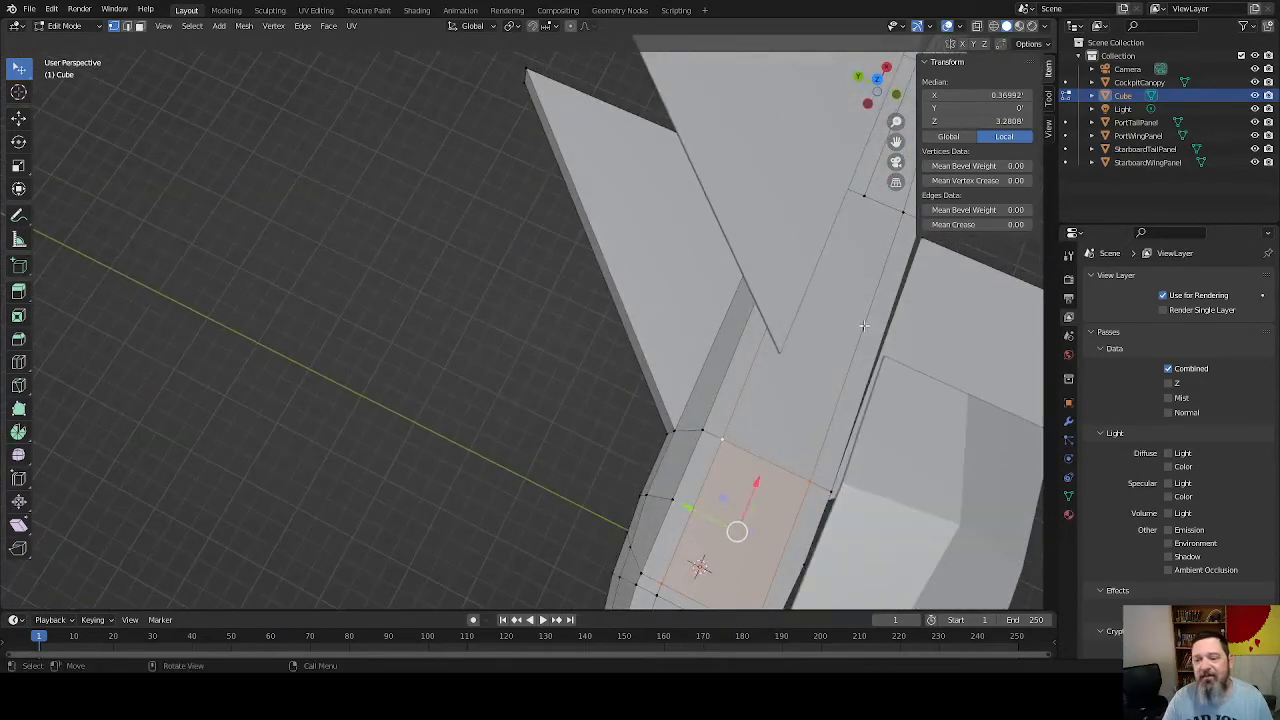
middle_click_drag(821, 437, 660, 427)
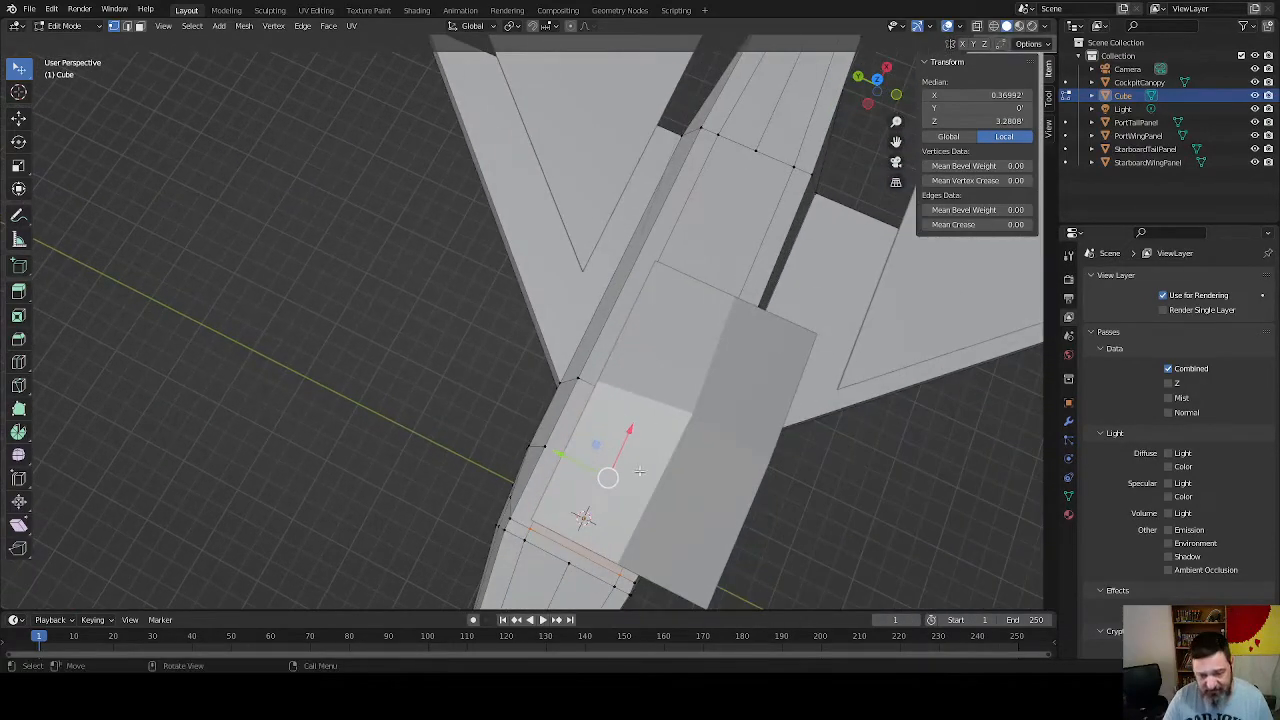
middle_click_drag(639, 471, 582, 334)
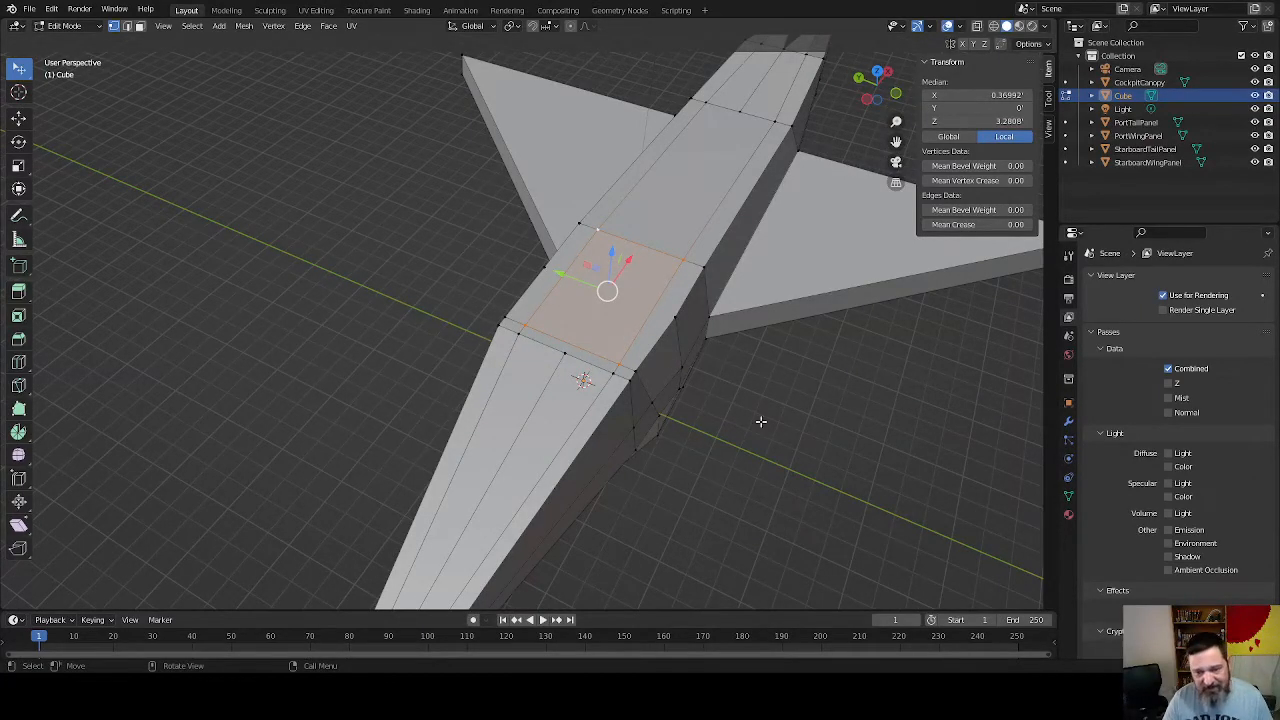
middle_click_drag(760, 422, 705, 460)
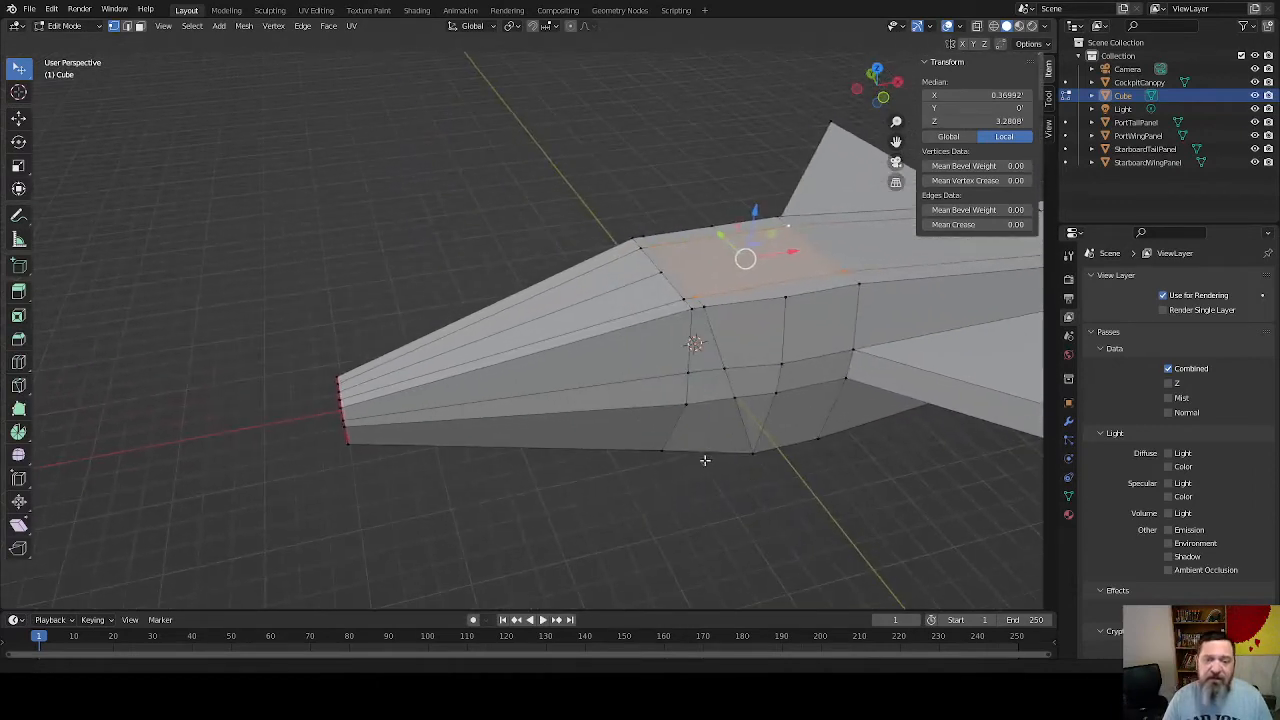
left_click(780, 299)
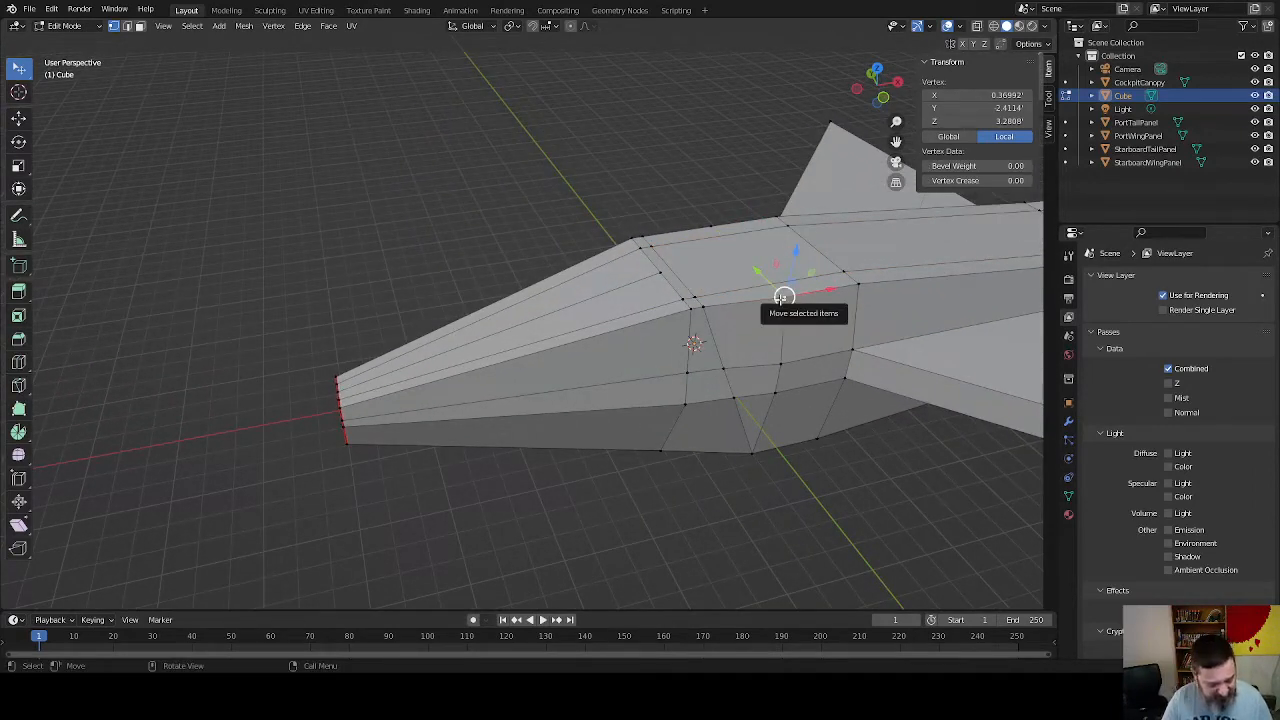
key("x")
left_click(781, 304)
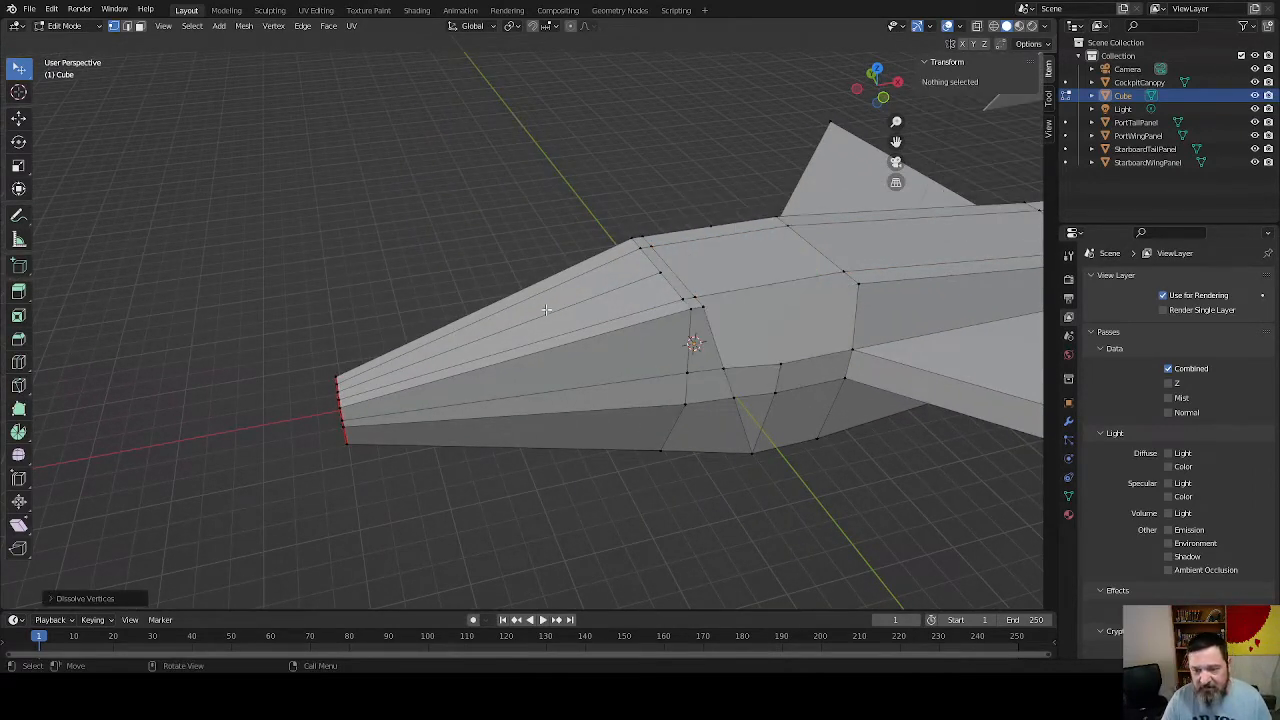
Move the lower fuselage side vertex below the cockpit rearward along the X axis toward the wing root
mouse_move(548, 310)
middle_mouse_down()
mouse_move(570, 300)
mouse_move(544, 296)
middle_mouse_up()
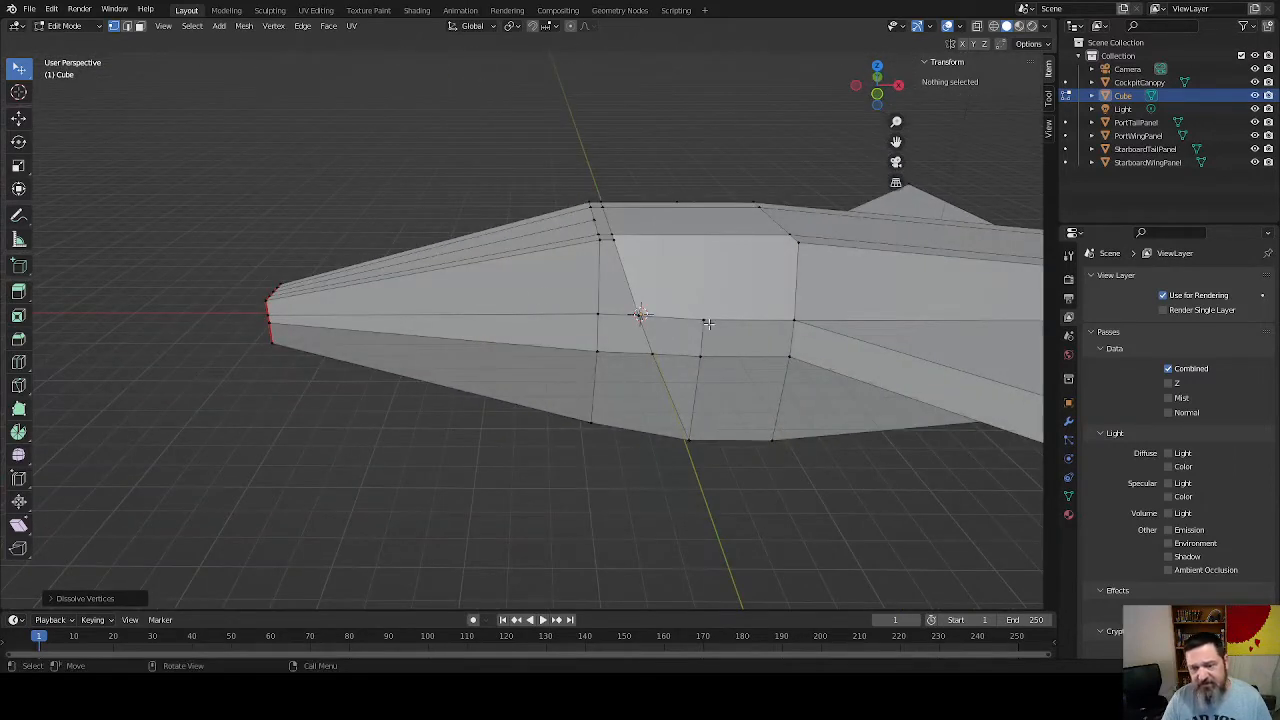
left_click(708, 323)
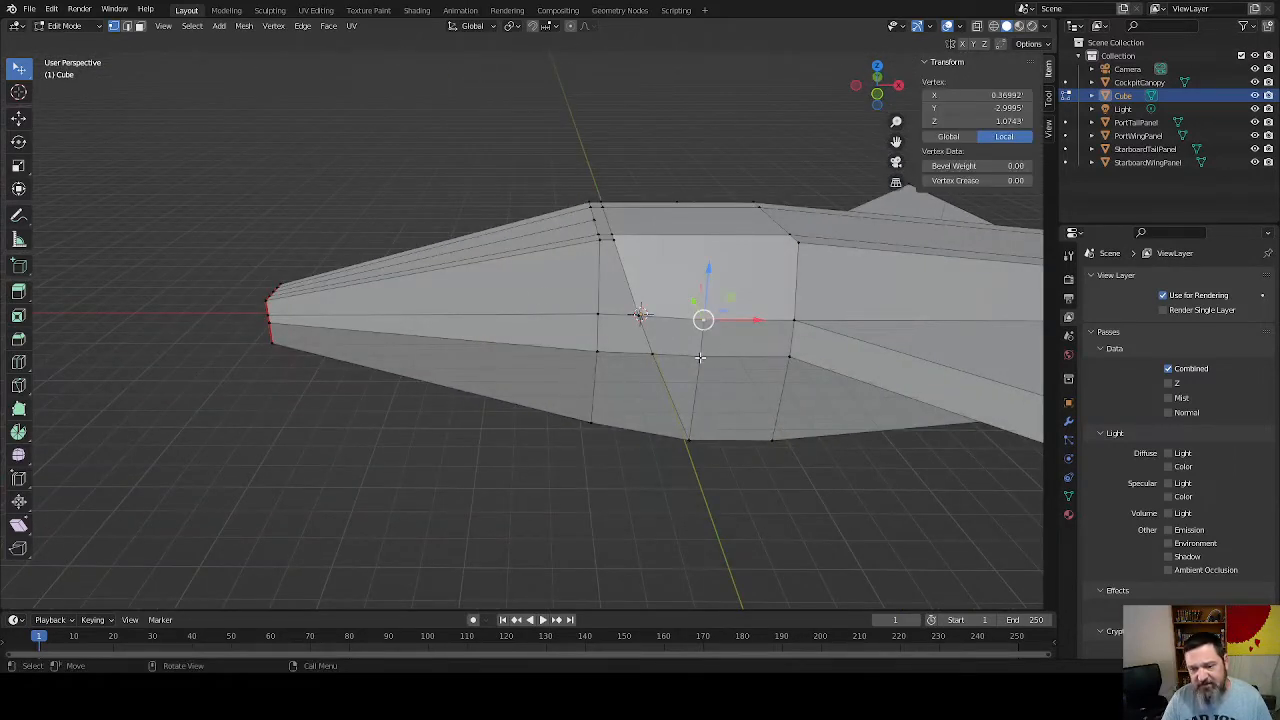
left_click(700, 357)
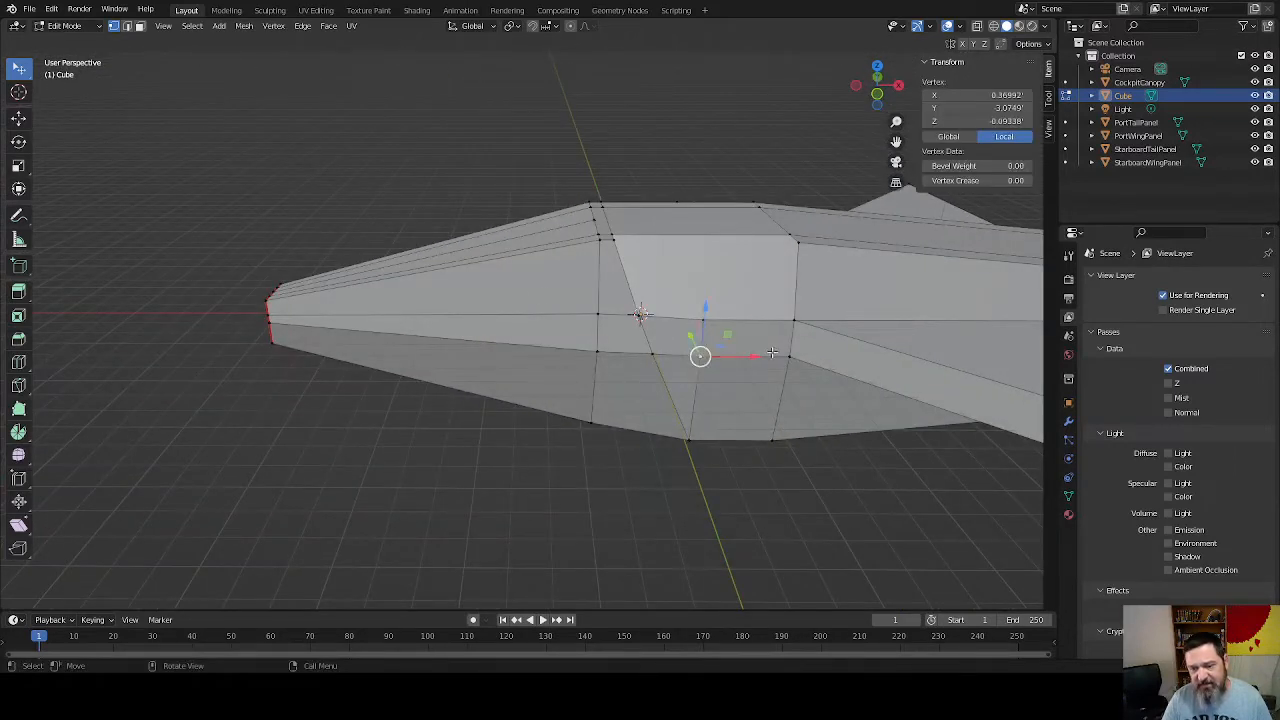
left_click_drag(757, 355, 801, 356)
Merge the mid-side vertex below the cockpit into the vertex at the wing's front root
left_click(707, 321)
left_click(792, 320, "shift")
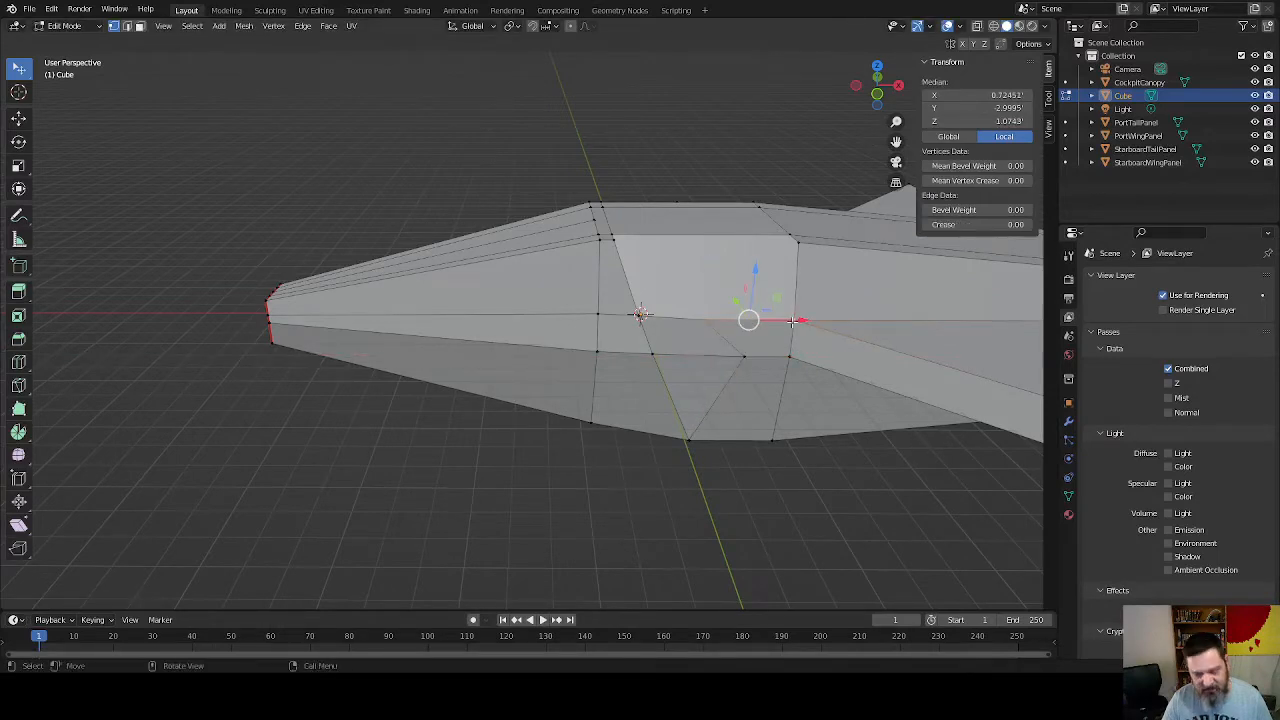
key("m")
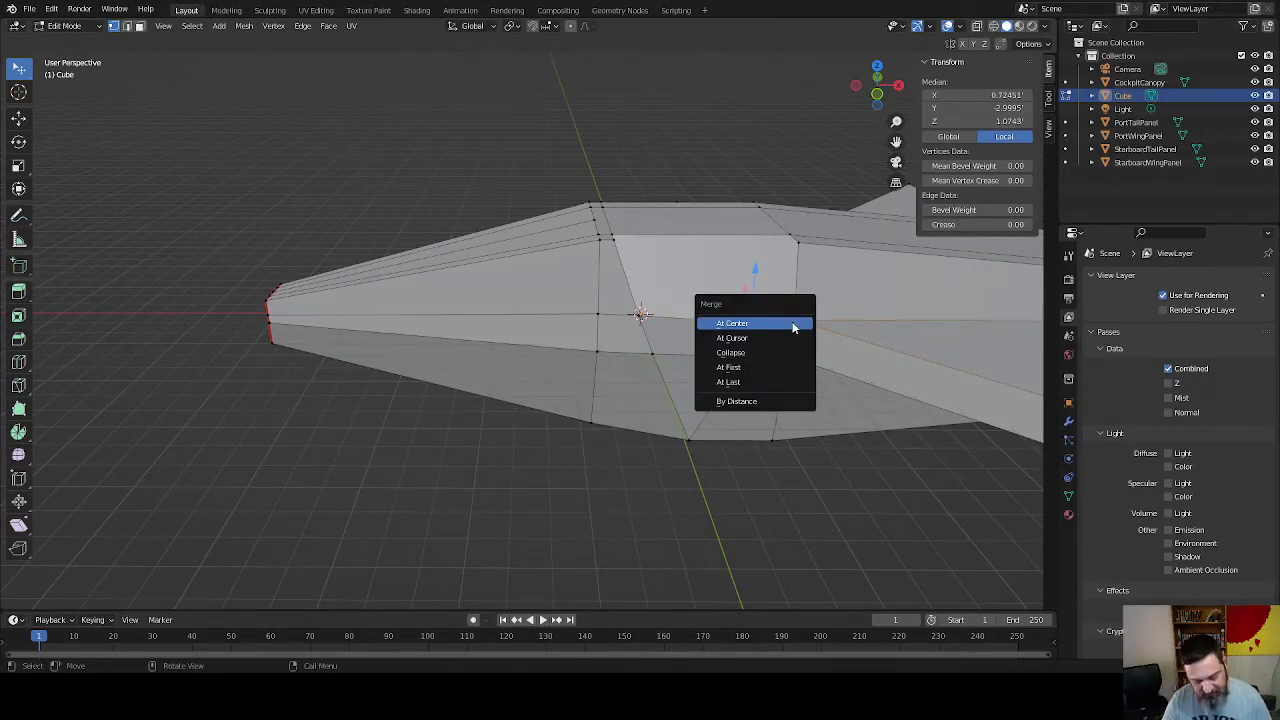
left_click(793, 325)
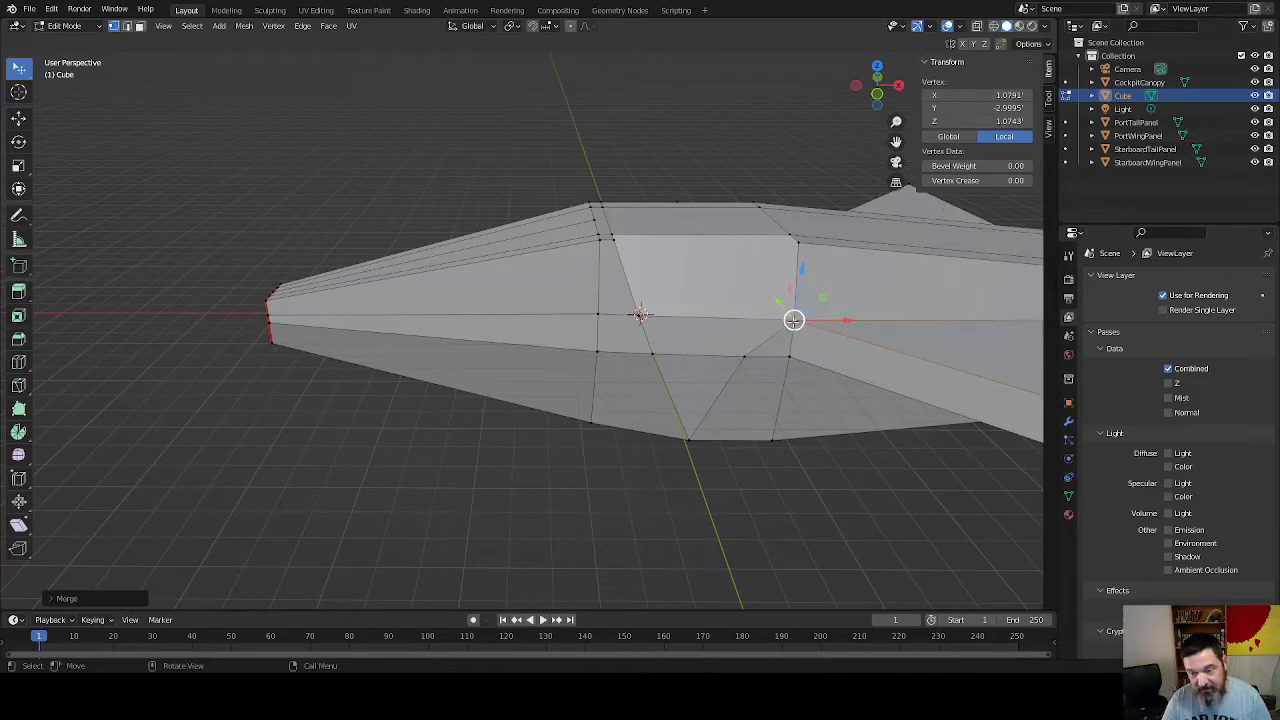
Shift the two lower side vertices below the cockpit on the negative-Y side along X, to about 0.86' and 0.01'
left_click(743, 358)
left_click_drag(797, 356, 814, 355)
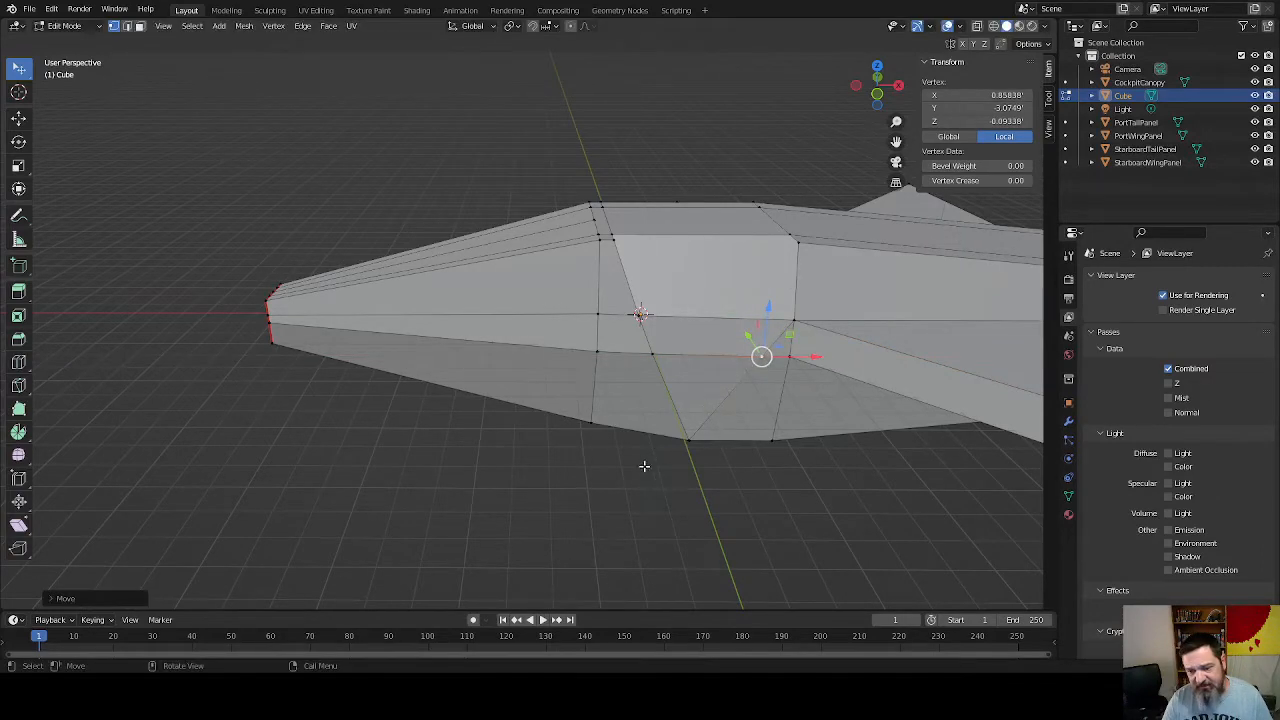
left_click(651, 356)
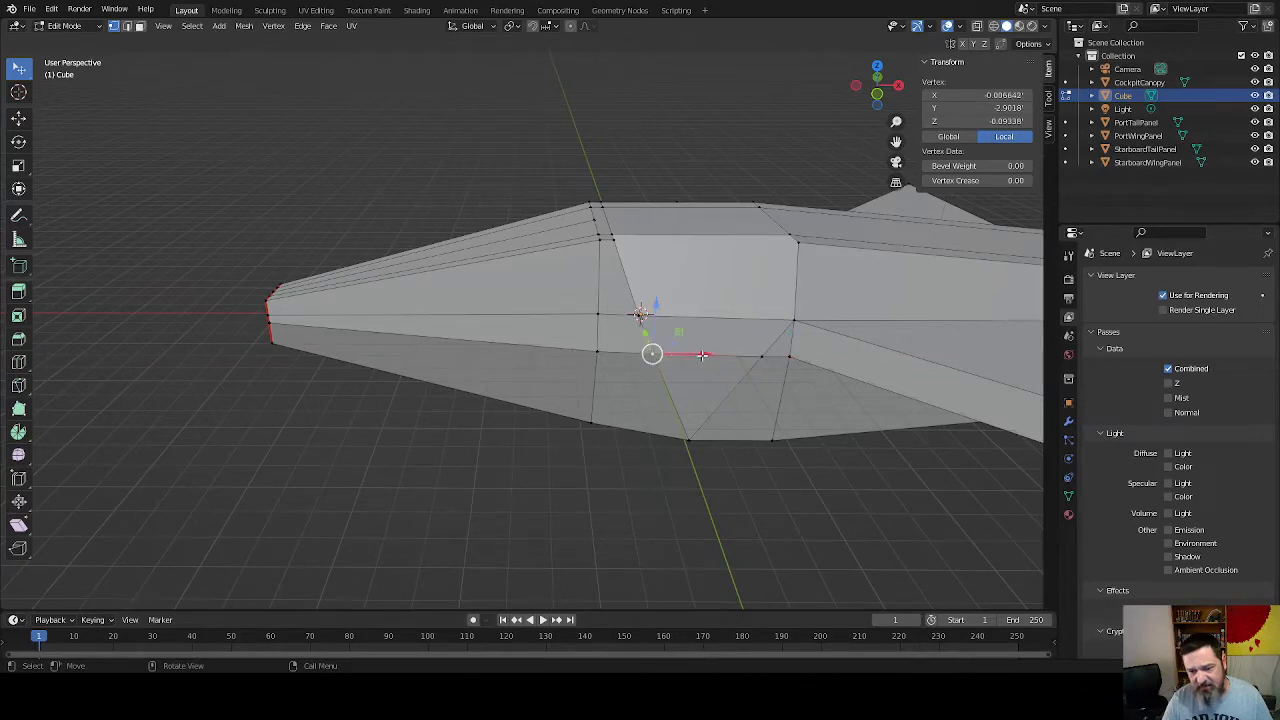
left_click_drag(712, 355, 717, 354)
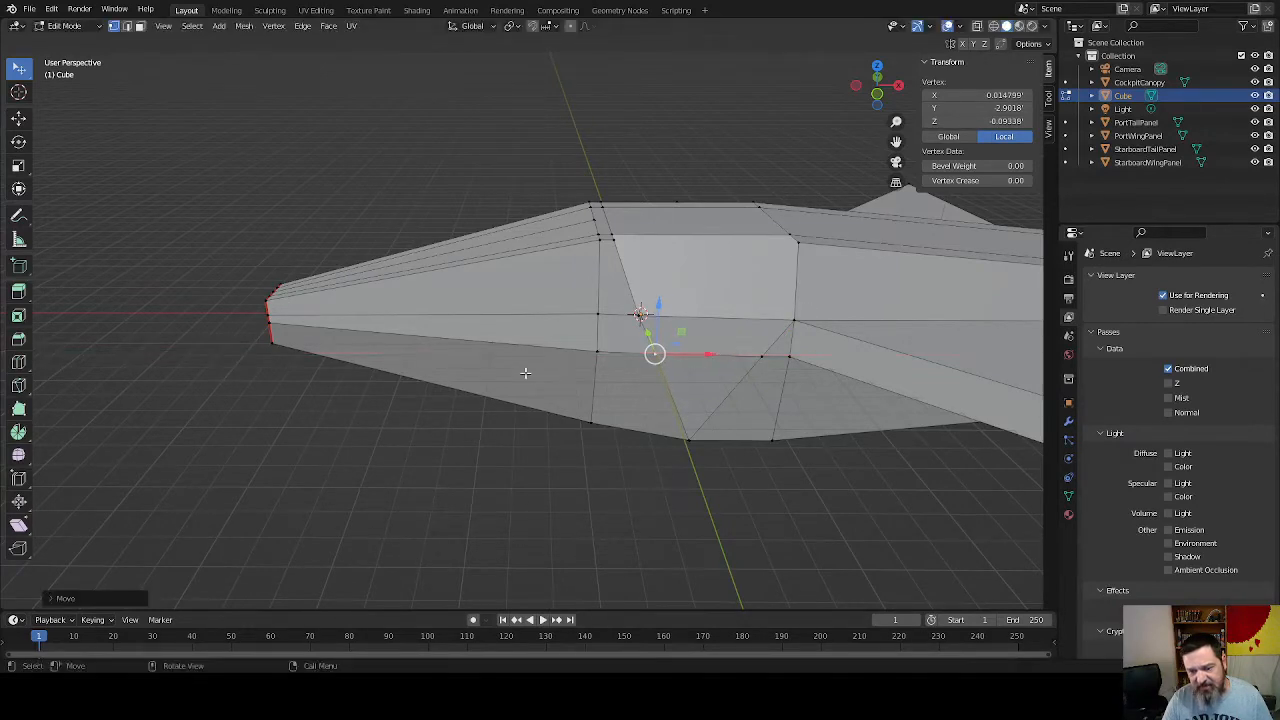
Select the four corner vertices of the open strip beside the cockpit's top face on the negative-Y side and fill it with a face
middle_click_drag(526, 369, 561, 405)
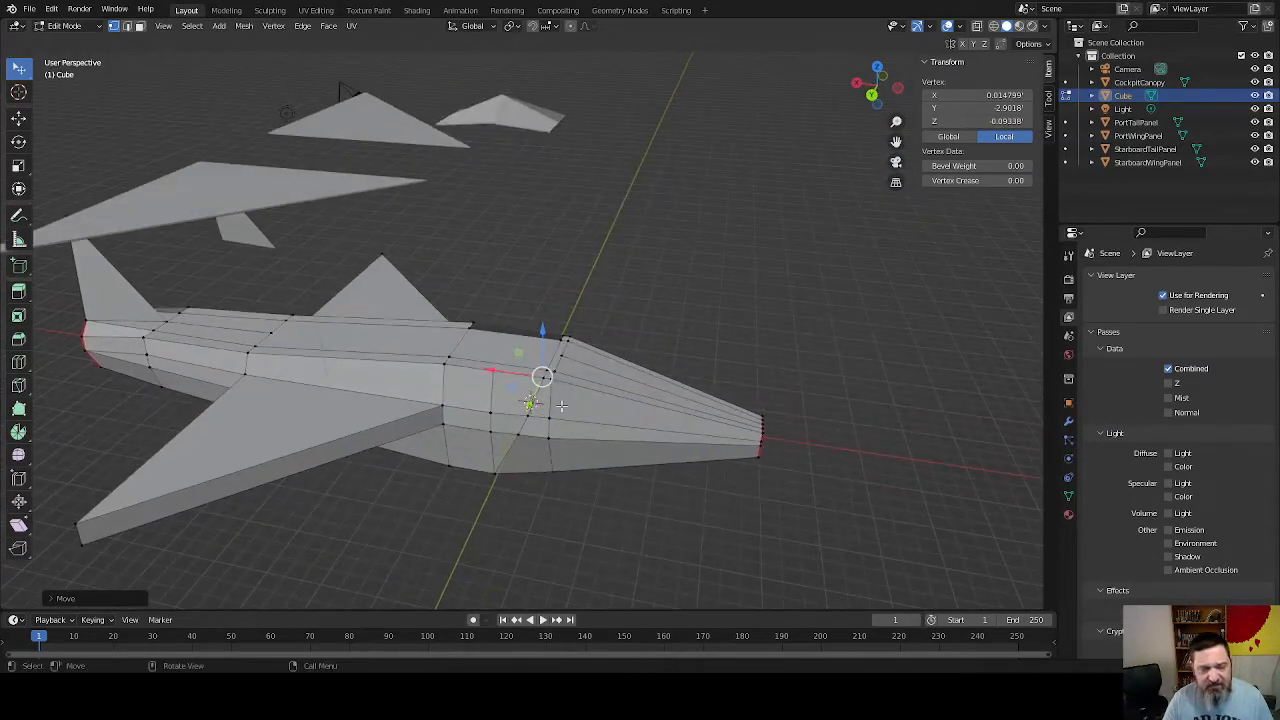
middle_click_drag(497, 374, 491, 429)
scroll(510, 330, "up", 5)
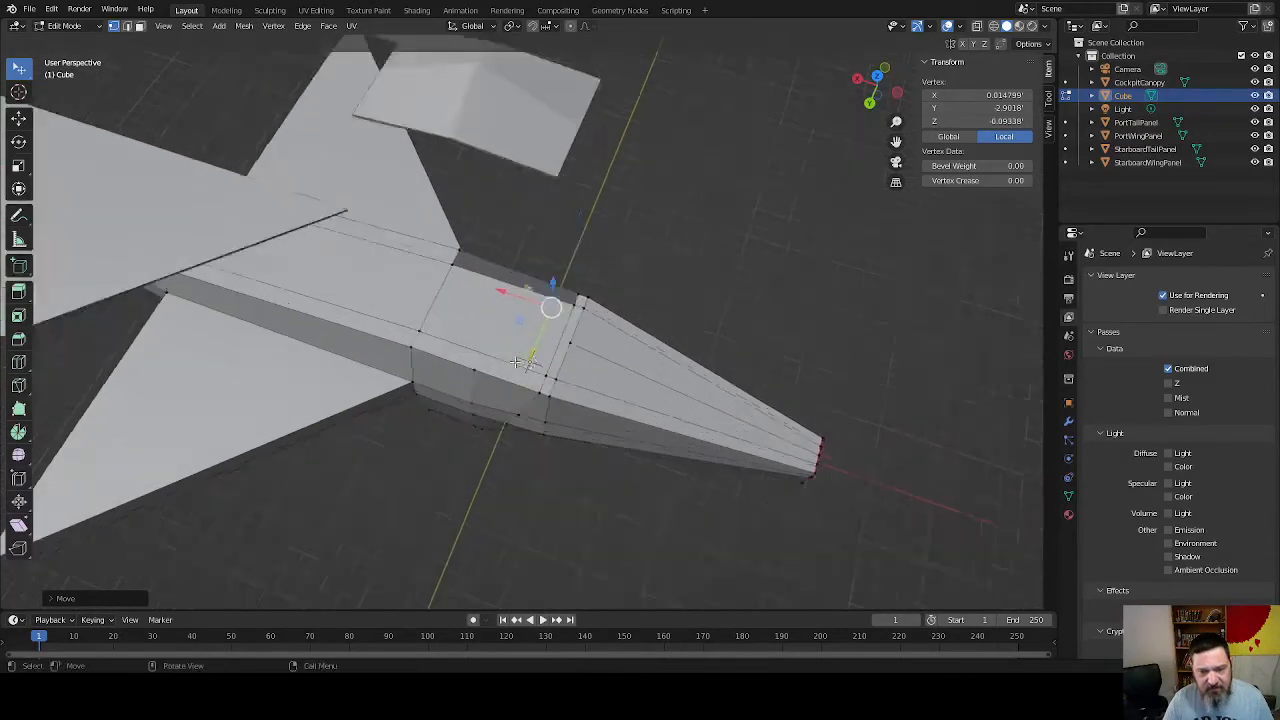
key("3")
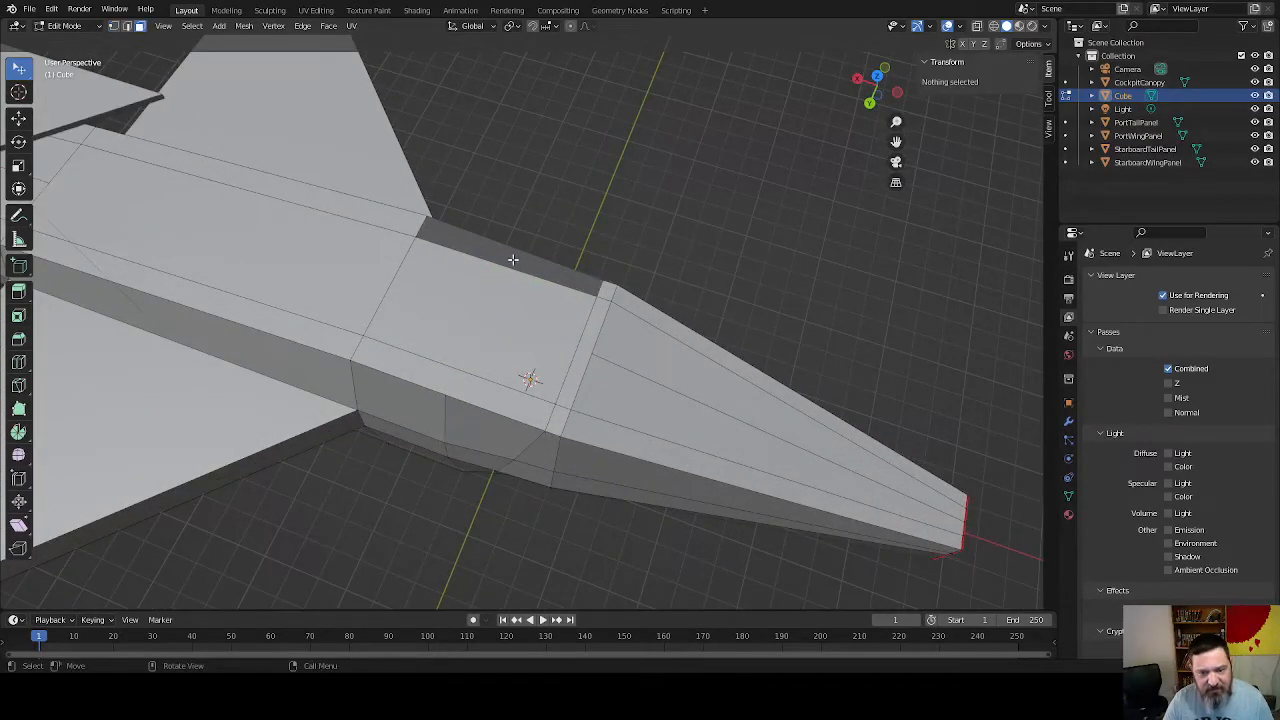
left_click(426, 216)
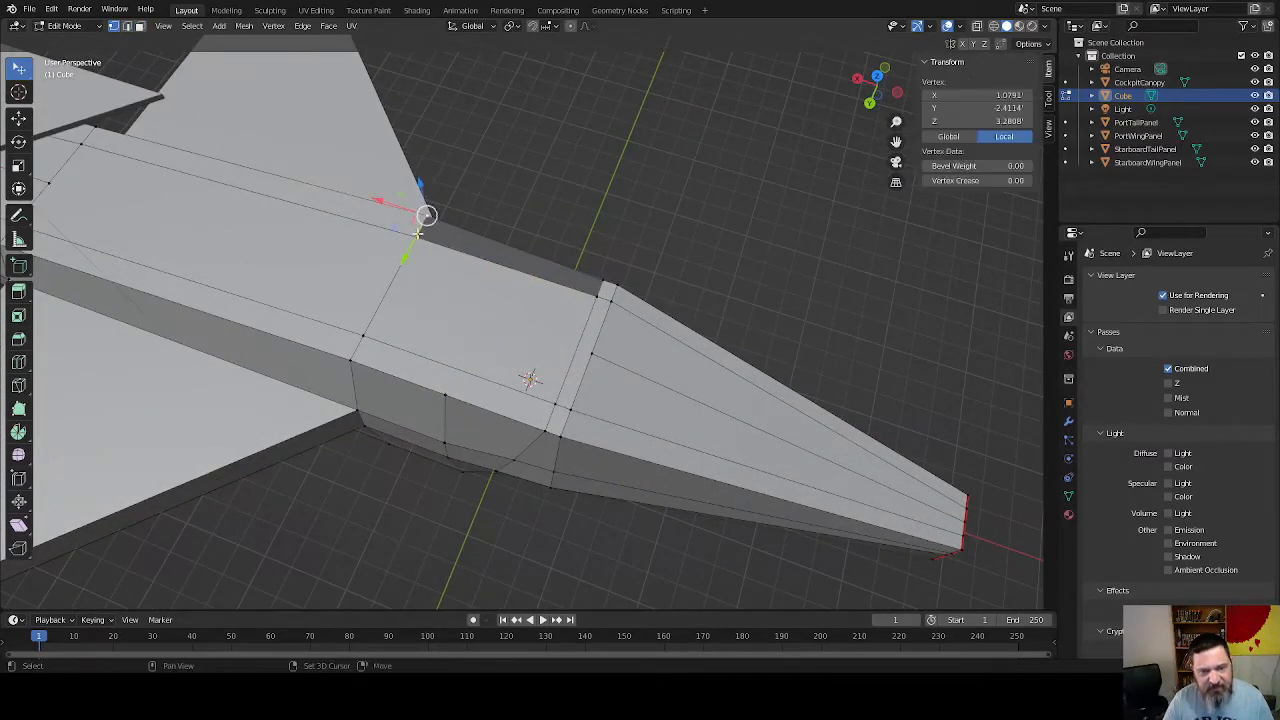
left_click(600, 292, "shift")
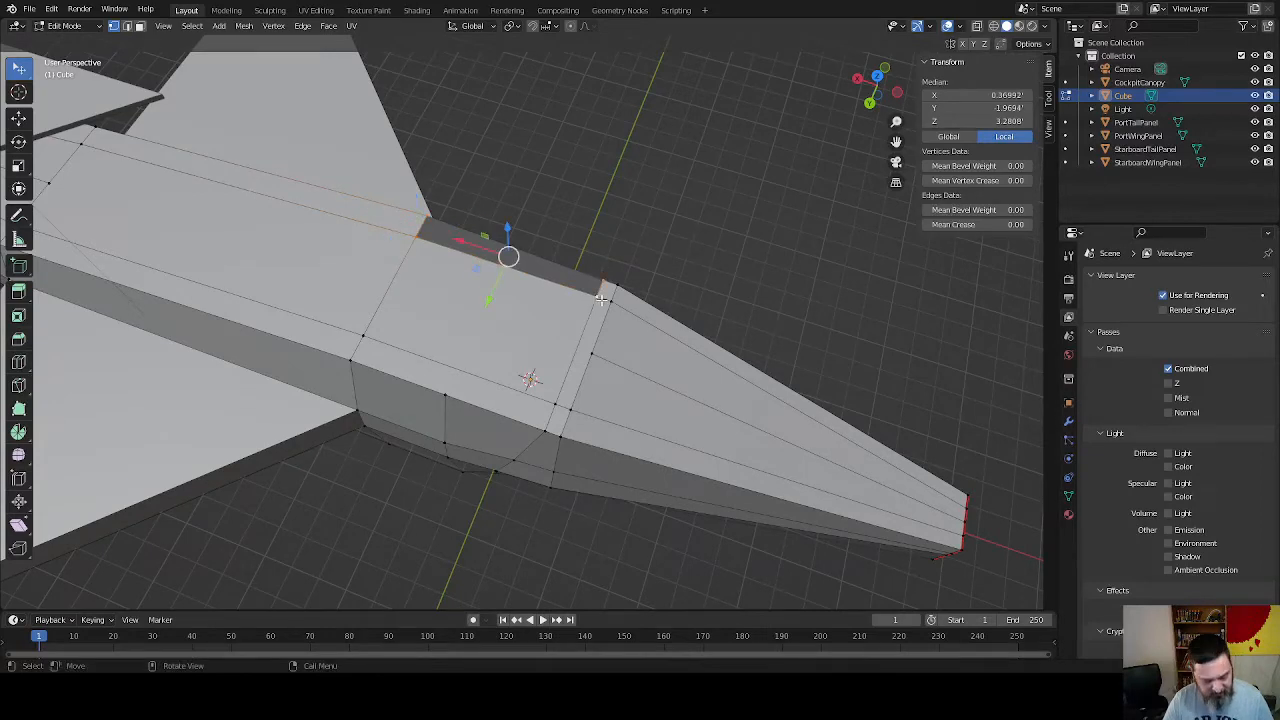
middle_click_drag(600, 297, 550, 400)
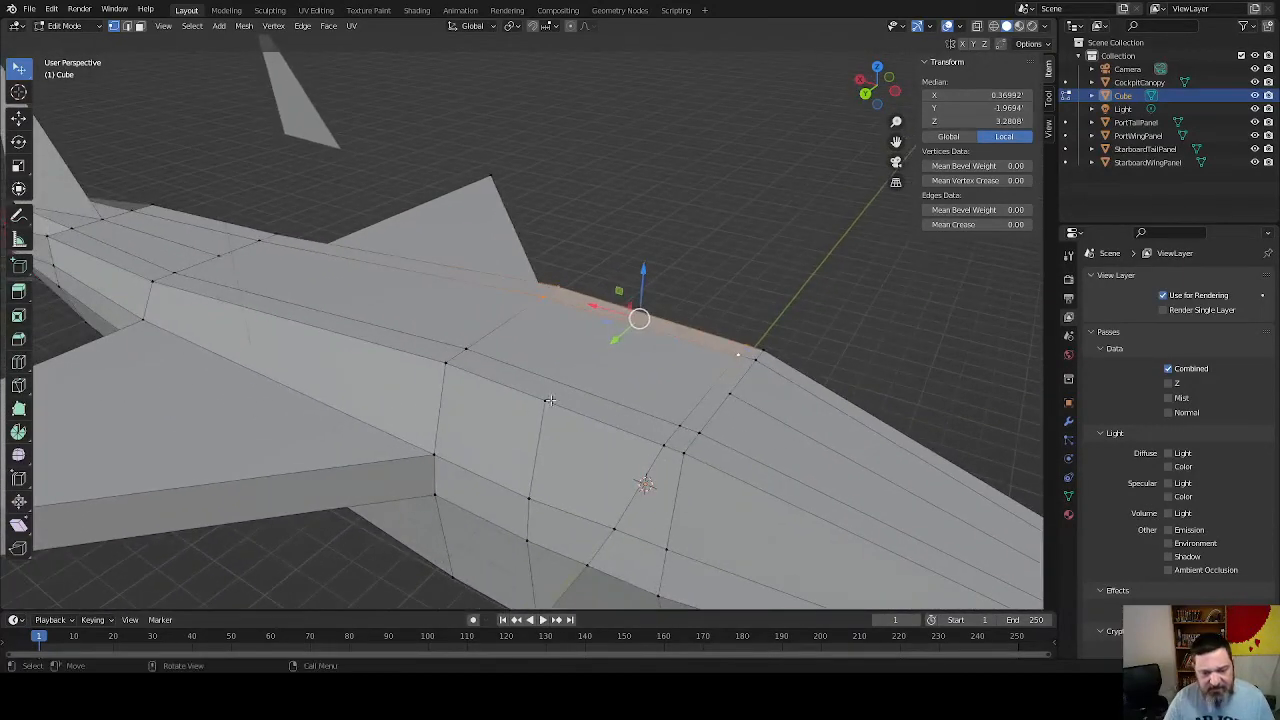
Merge the vertex midway along the upper side edge beside the cockpit, on the positive-Y side, into the corner vertex behind it
left_click(549, 400)
left_click(442, 366, "shift")
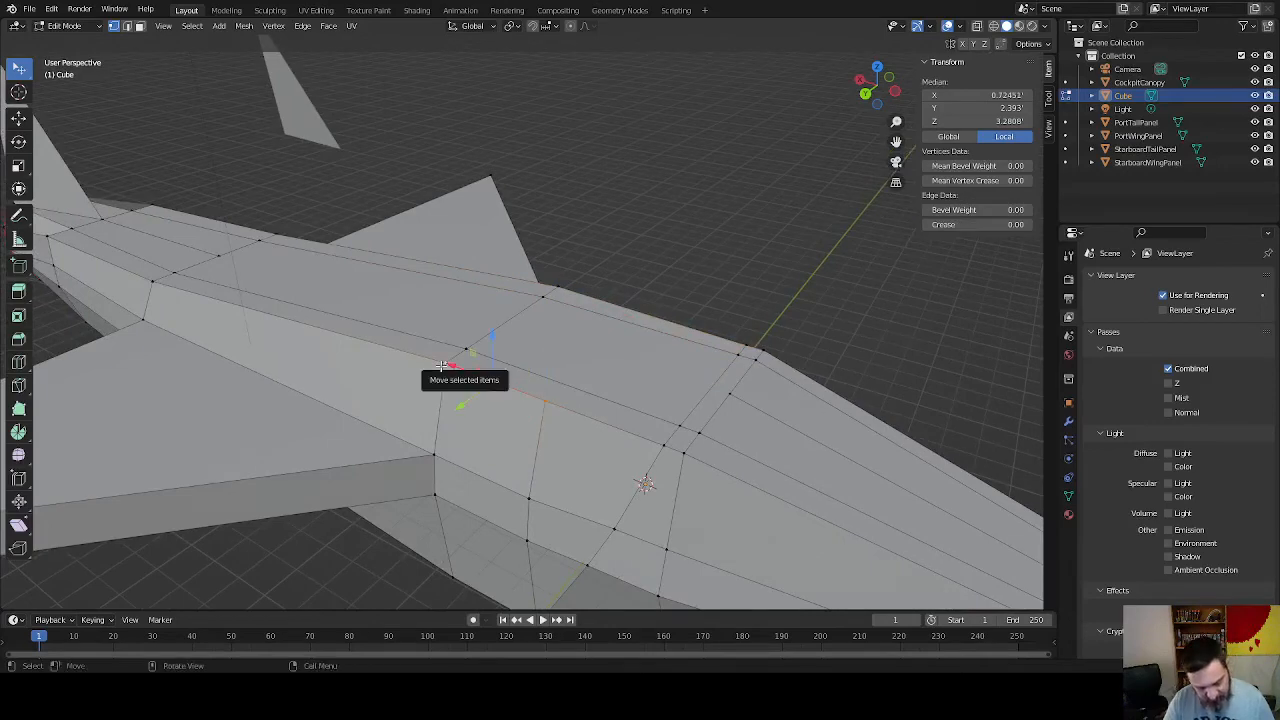
key("m")
left_click(465, 387)
Slide the positive-Y mid-side vertex below the cockpit rearward along X and merge it into the vertex at the wing's front root
left_click(527, 502)
middle_click_drag(510, 508, 545, 335, "shift")
key("g")
key("x")
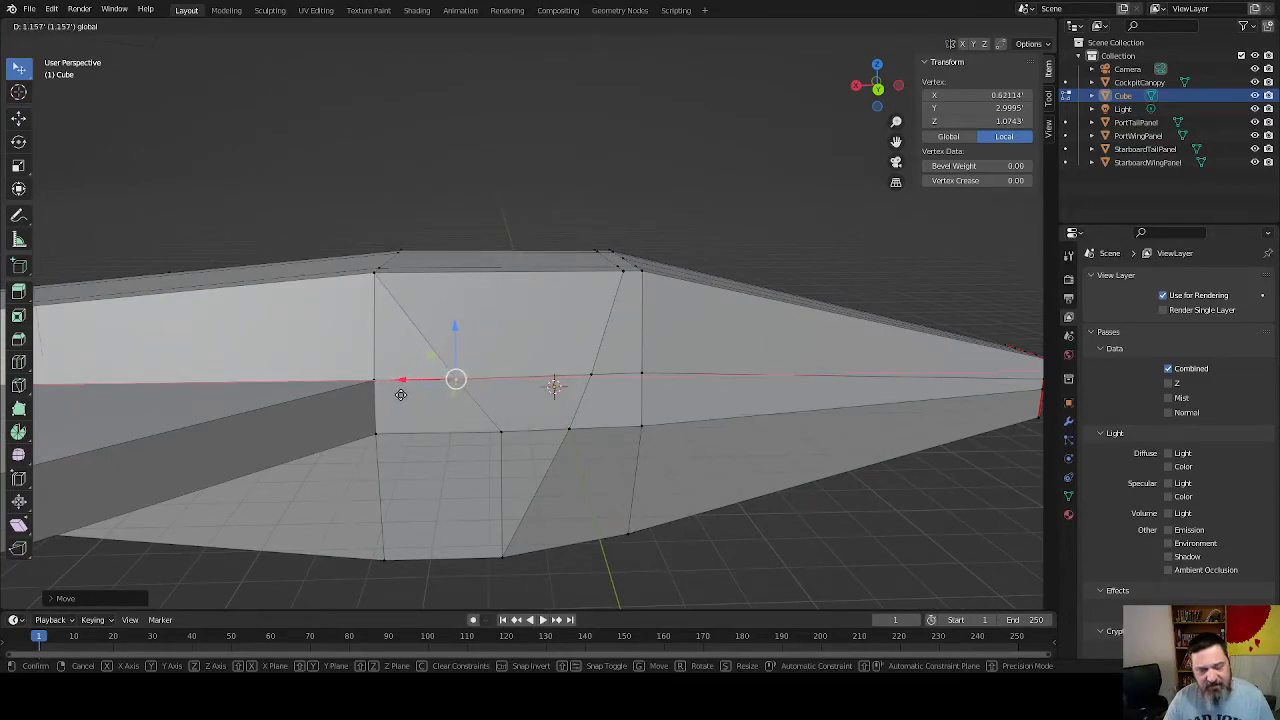
left_click(400, 395)
middle_click_drag(746, 372, 545, 383)
scroll(662, 380, "down", 3)
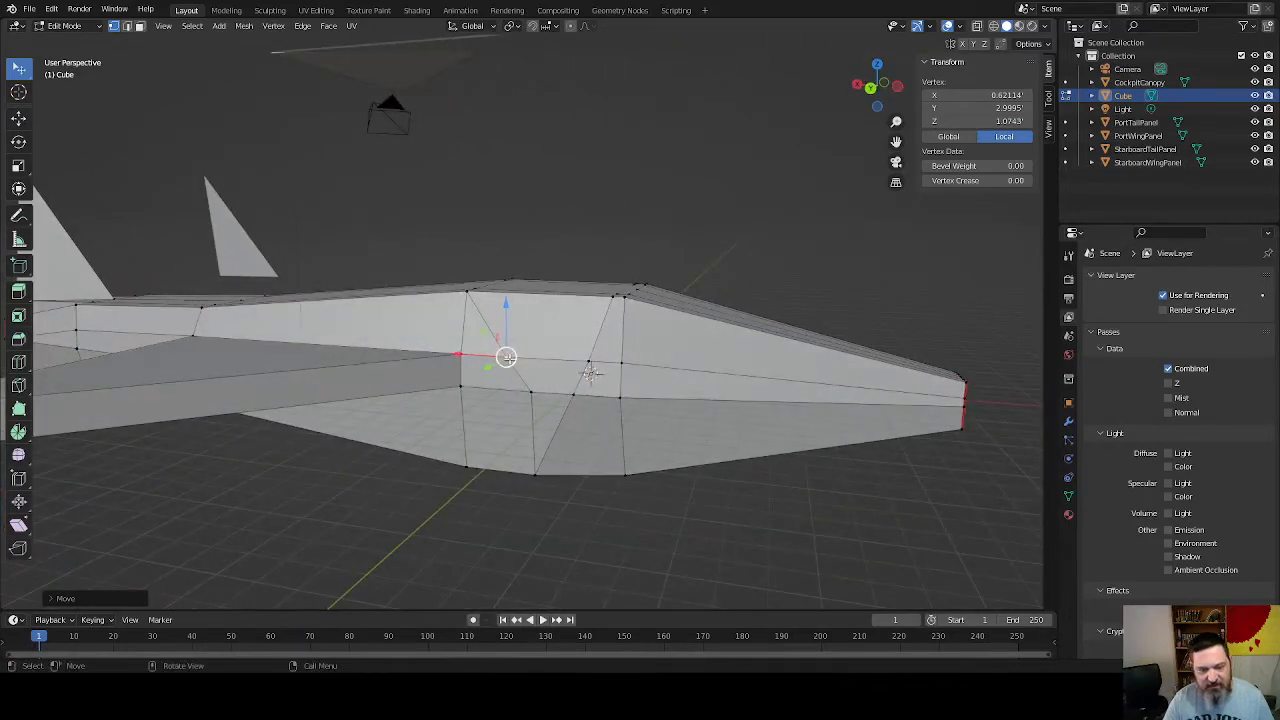
left_click(458, 355, "shift")
key("m")
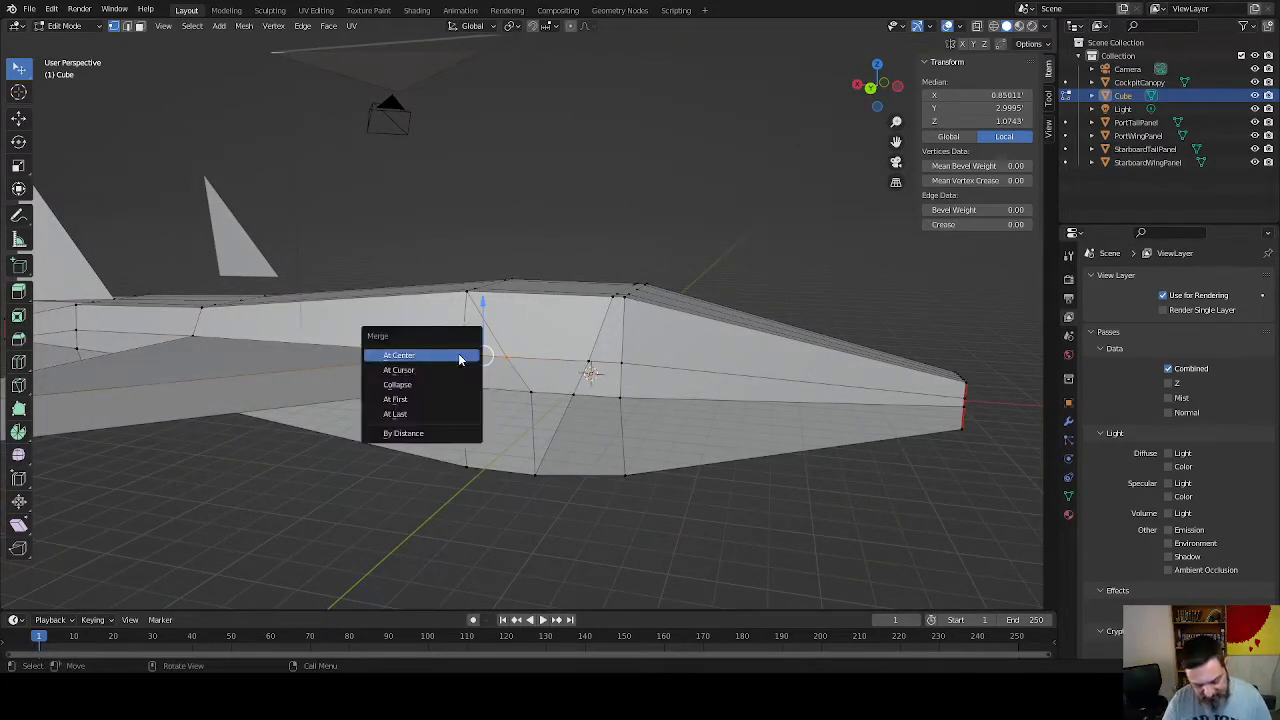
left_click(458, 352)
Move the lower side vertex nearest the wing root on the positive-Y side rearward along X to about 0.88'
left_click(531, 392)
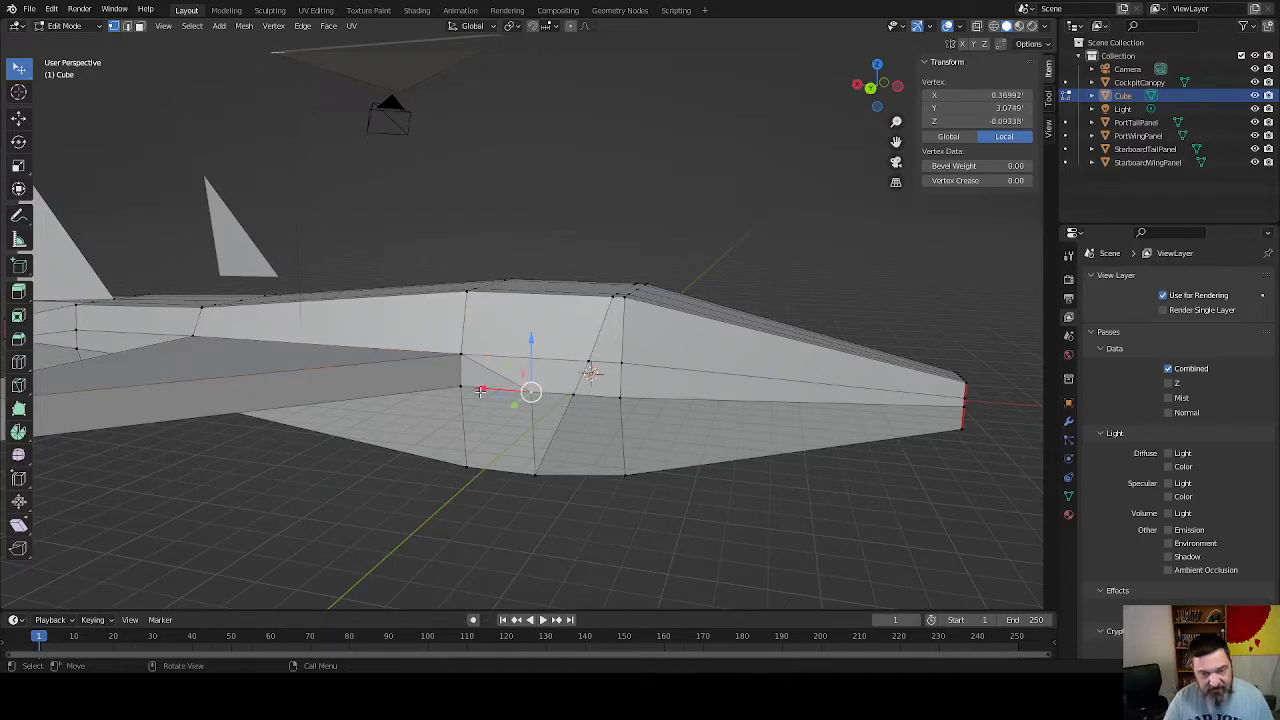
key("g")
key("x")
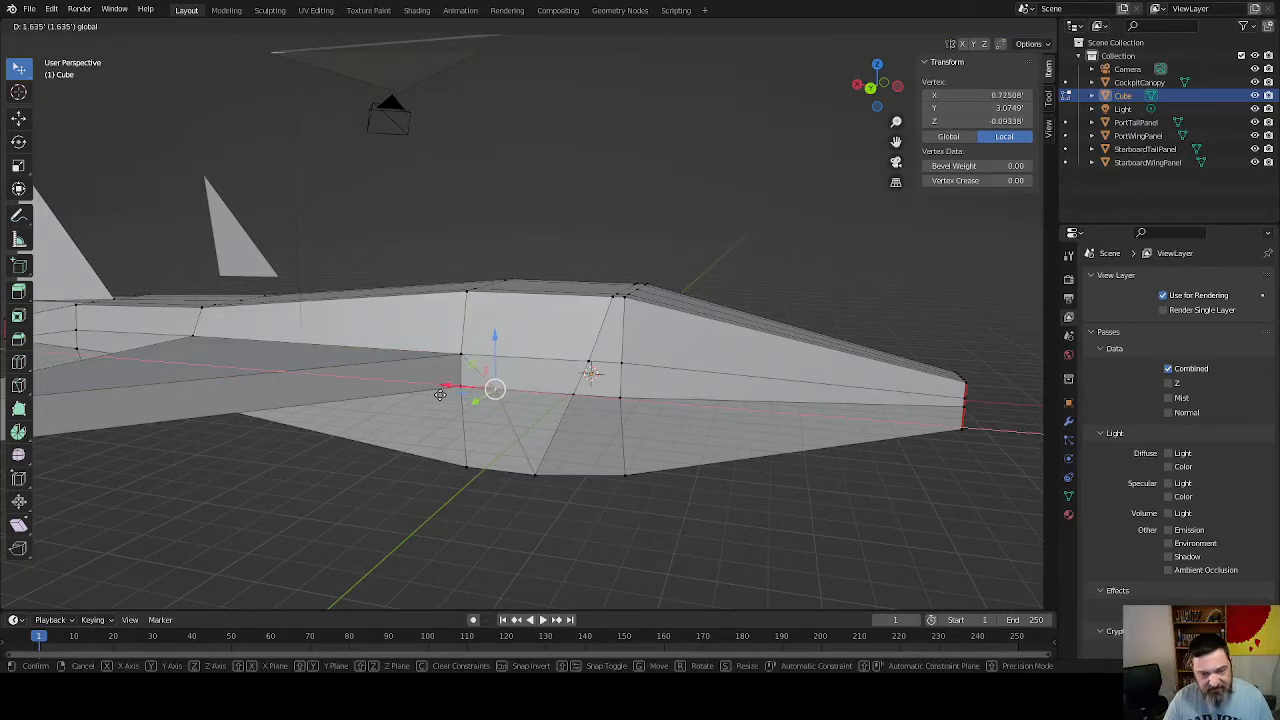
left_click(440, 394)
middle_click_drag(513, 380, 726, 377)
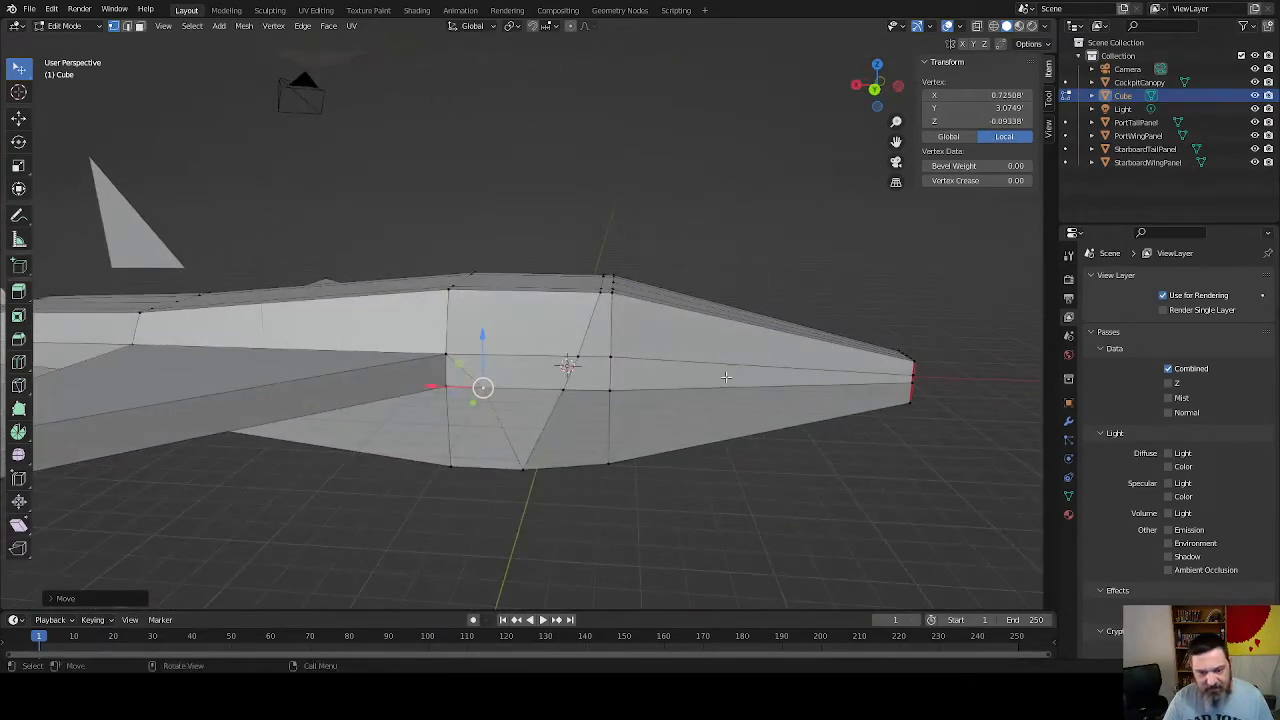
middle_click_drag(548, 421, 661, 443, "shift")
scroll(662, 444, "up", 3)
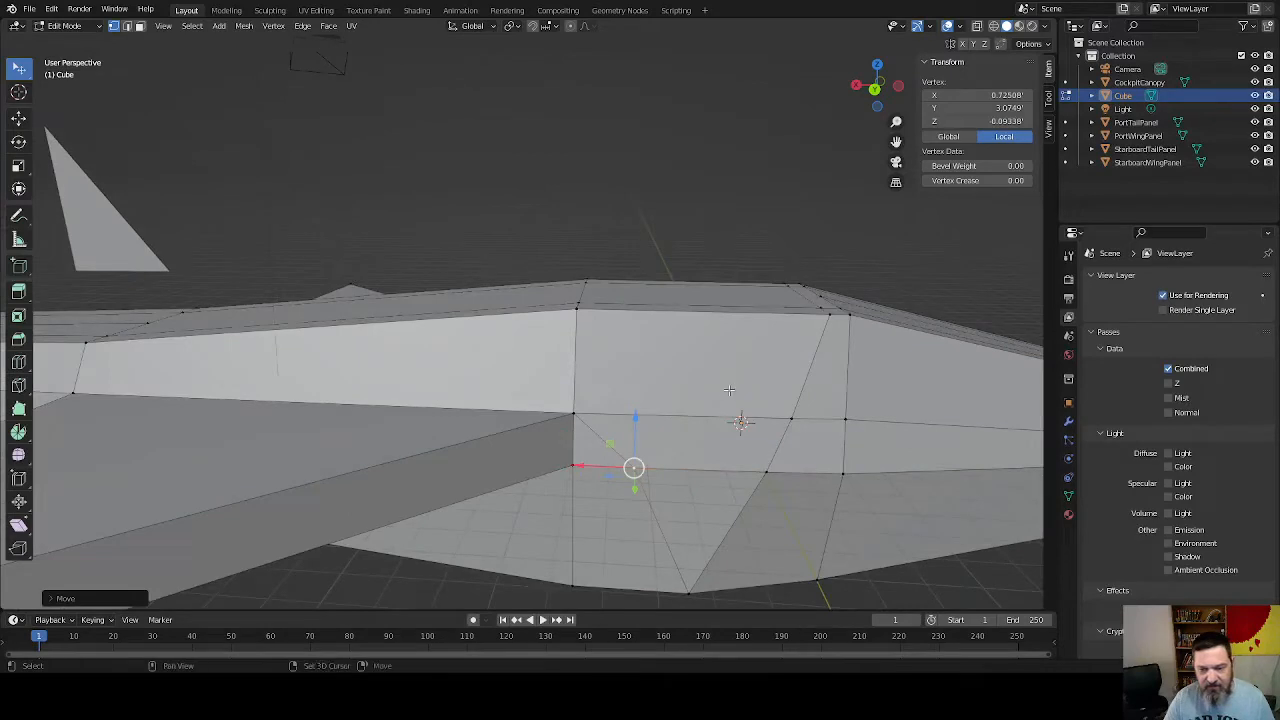
middle_click_drag(729, 390, 605, 395, "shift")
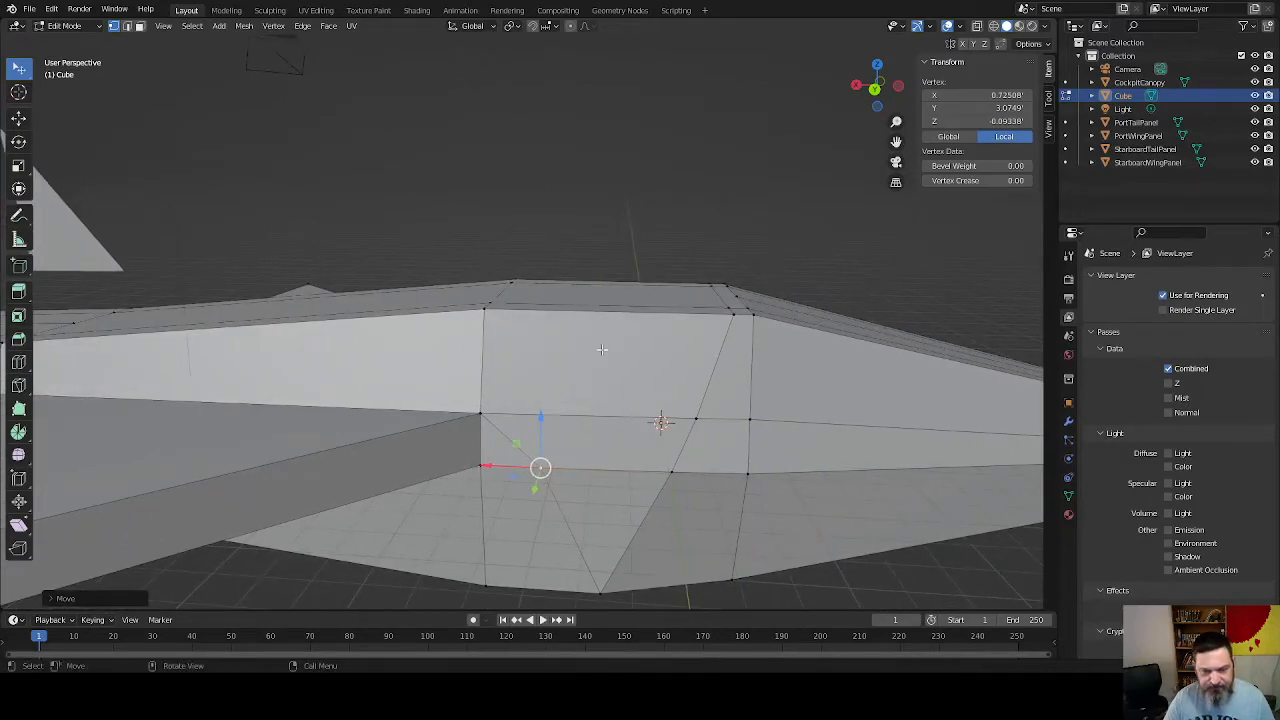
left_click_drag(490, 467, 462, 470)
middle_click_drag(470, 470, 595, 420)
scroll(619, 504, "down", 2)
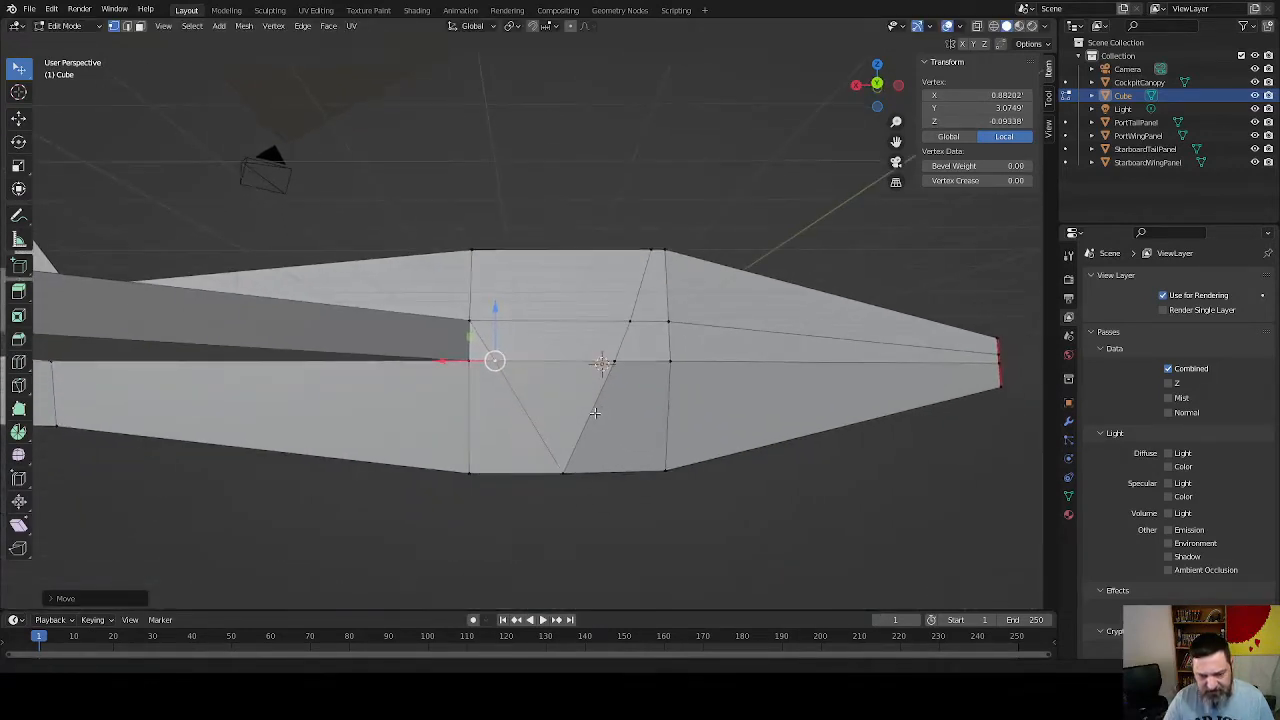
Shift the lower side vertex below the cockpit's front edge, on the positive-Y side, along X to about 0.003'
left_click(603, 362)
left_click_drag(556, 362, 549, 362)
middle_click_drag(642, 458, 616, 414)
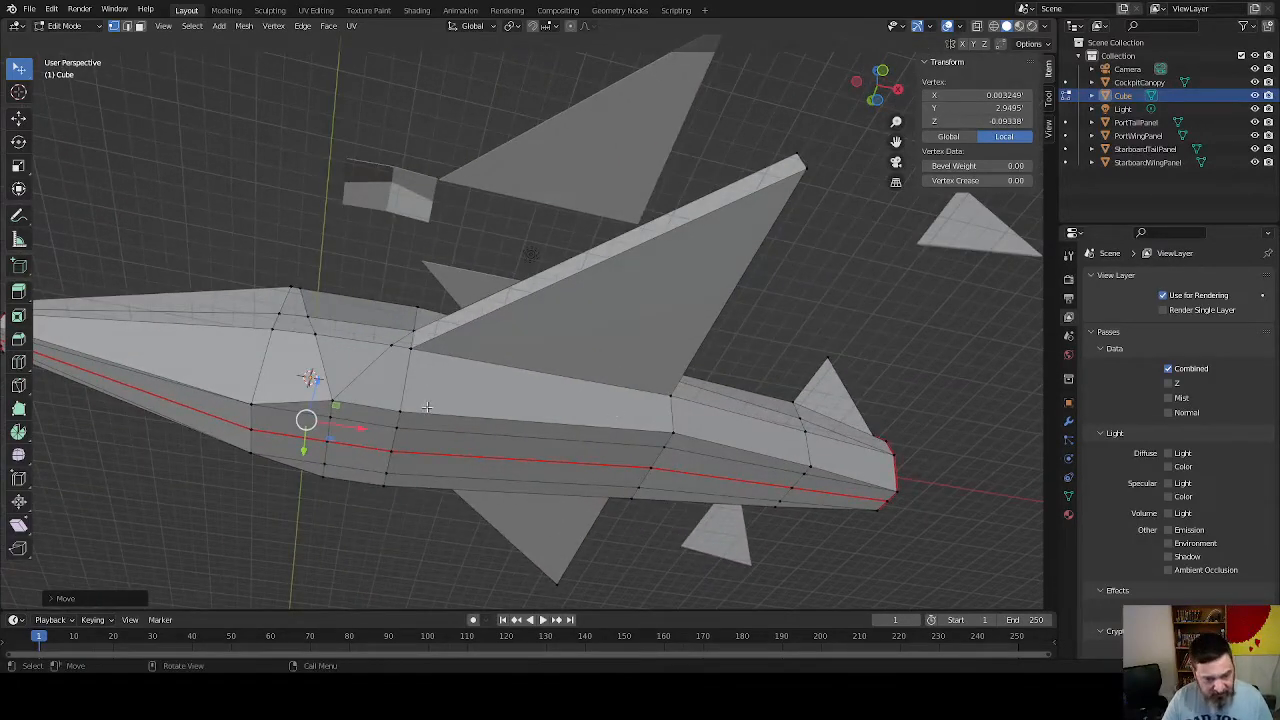
middle_click_drag(512, 388, 335, 395)
mouse_move(471, 416)
middle_mouse_down()
mouse_move(486, 340)
mouse_move(468, 439)
middle_mouse_up()
In edge selection mode, select the upper, lower, front and rear edges around the root of the negative-Y wing
key("2")
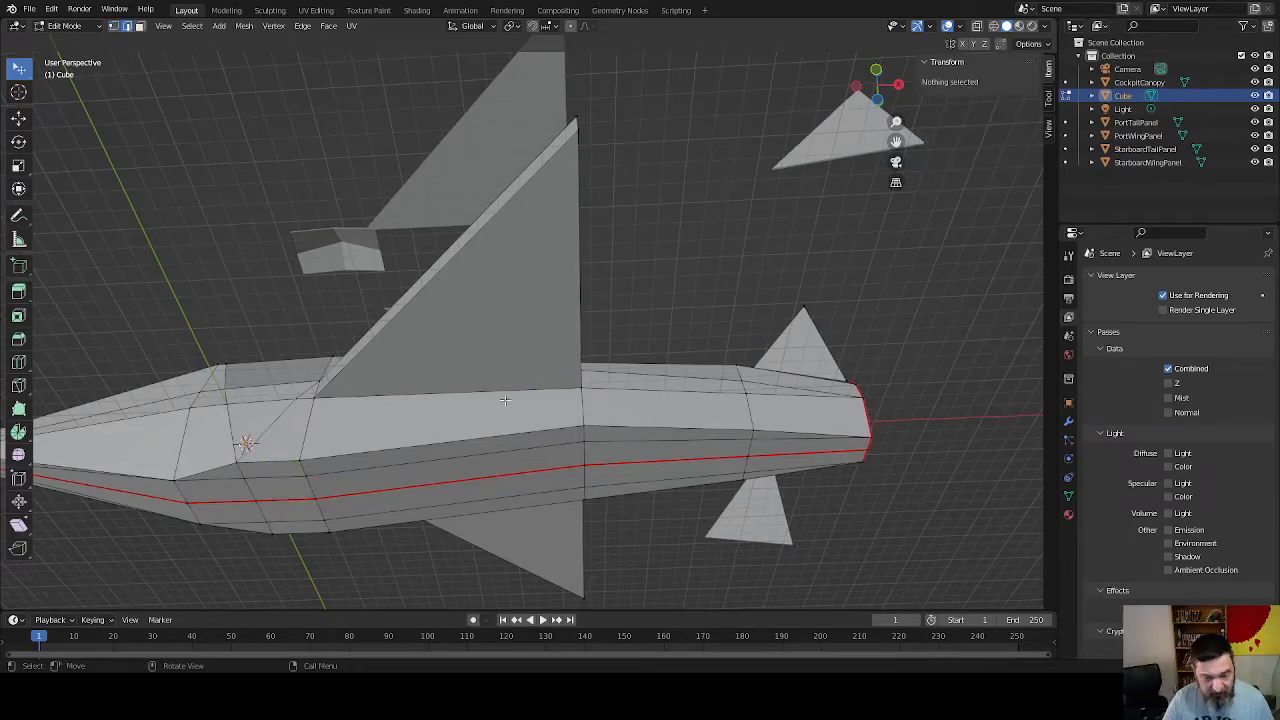
left_click(510, 394)
middle_click_drag(540, 390, 550, 414)
left_click(582, 360, "alt")
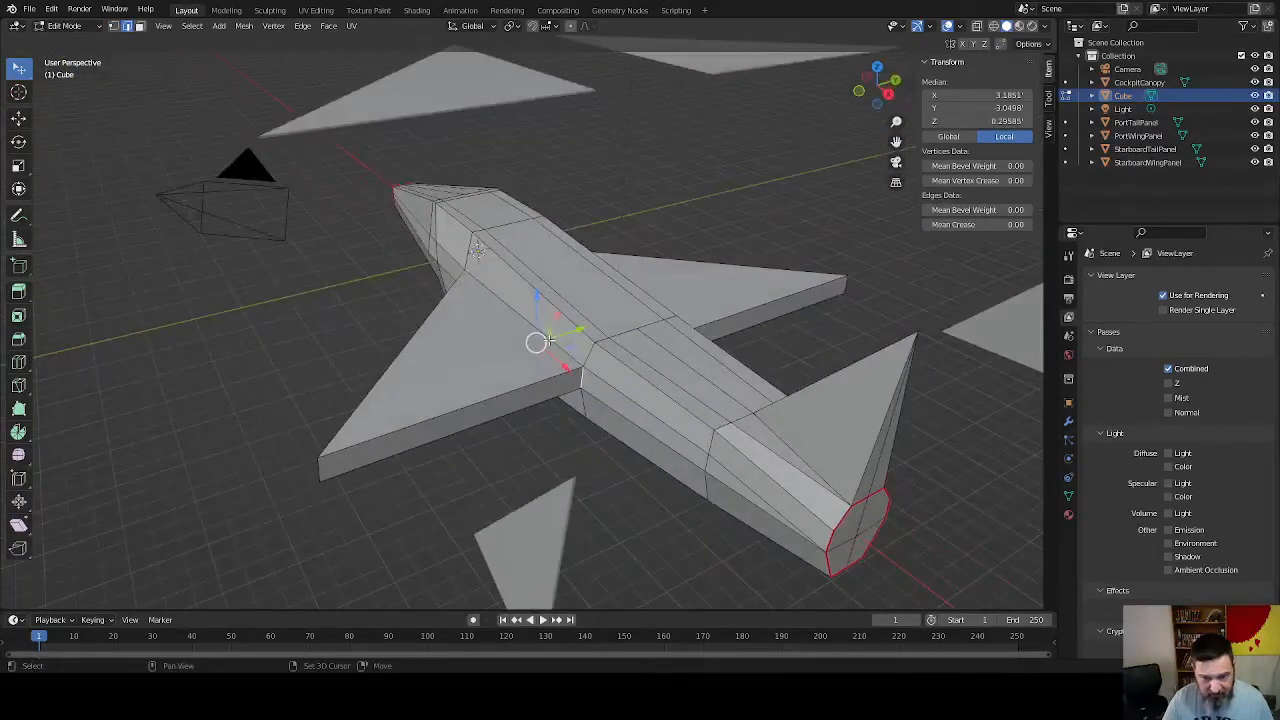
left_click(549, 341, "shift")
middle_click_drag(549, 341, 505, 357)
left_click(322, 405, "shift")
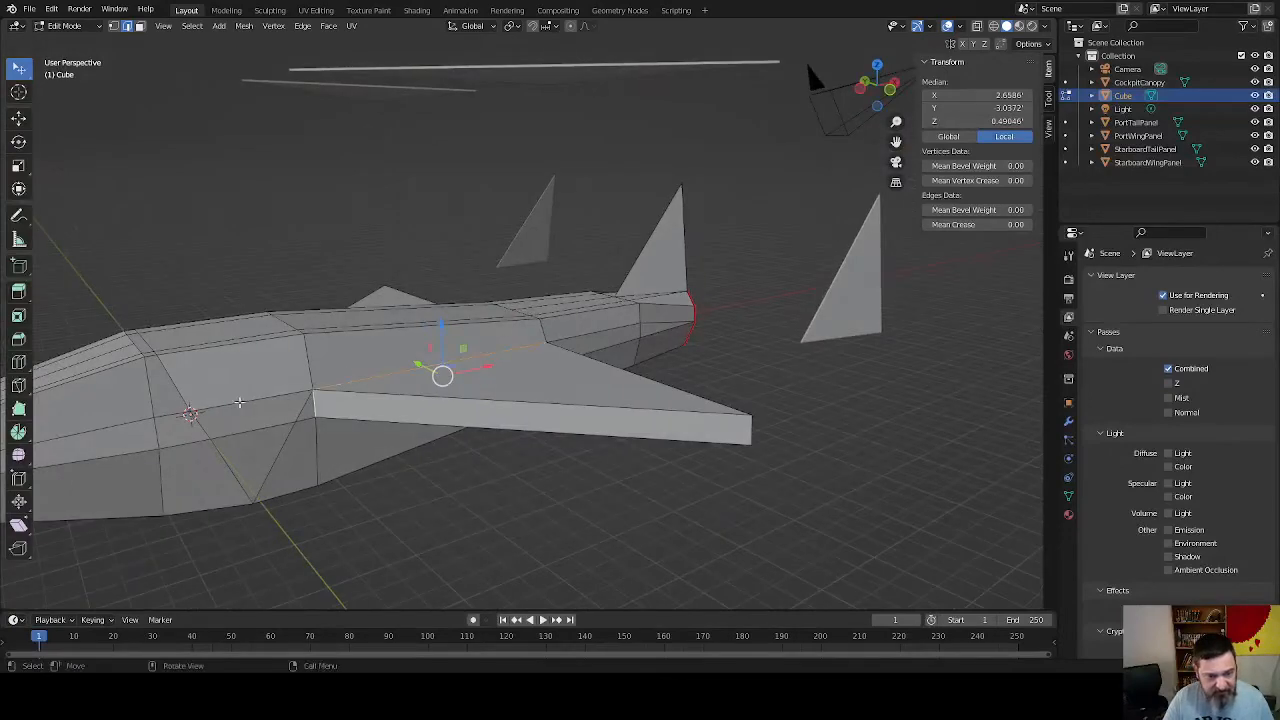
Add the root edges of the positive-Y wing to the edge selection
middle_click_drag(240, 402, 430, 413)
left_click(503, 423, "shift")
left_click(650, 475, "shift")
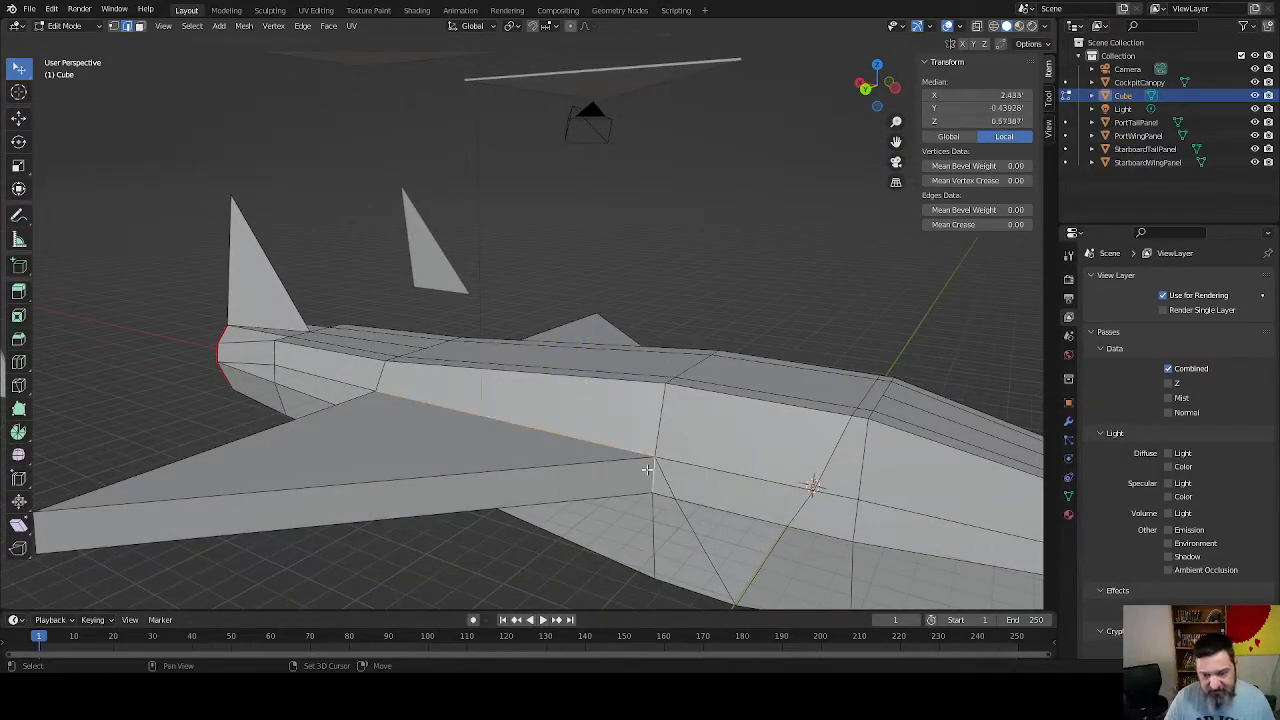
middle_click_drag(539, 504, 459, 412)
left_click(507, 315, "shift")
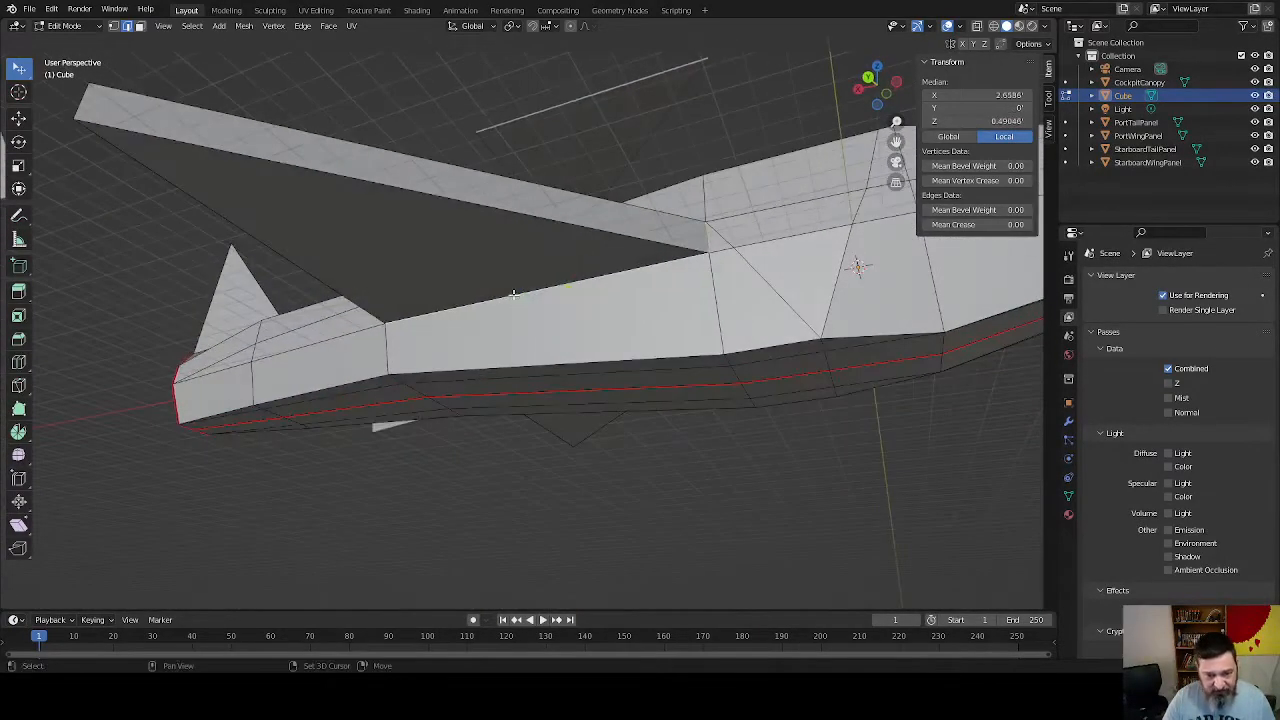
Add both wings' lower trailing edges and short vertical tip edges to the selection and mark all selected edges as seams
middle_click_drag(507, 315, 582, 367)
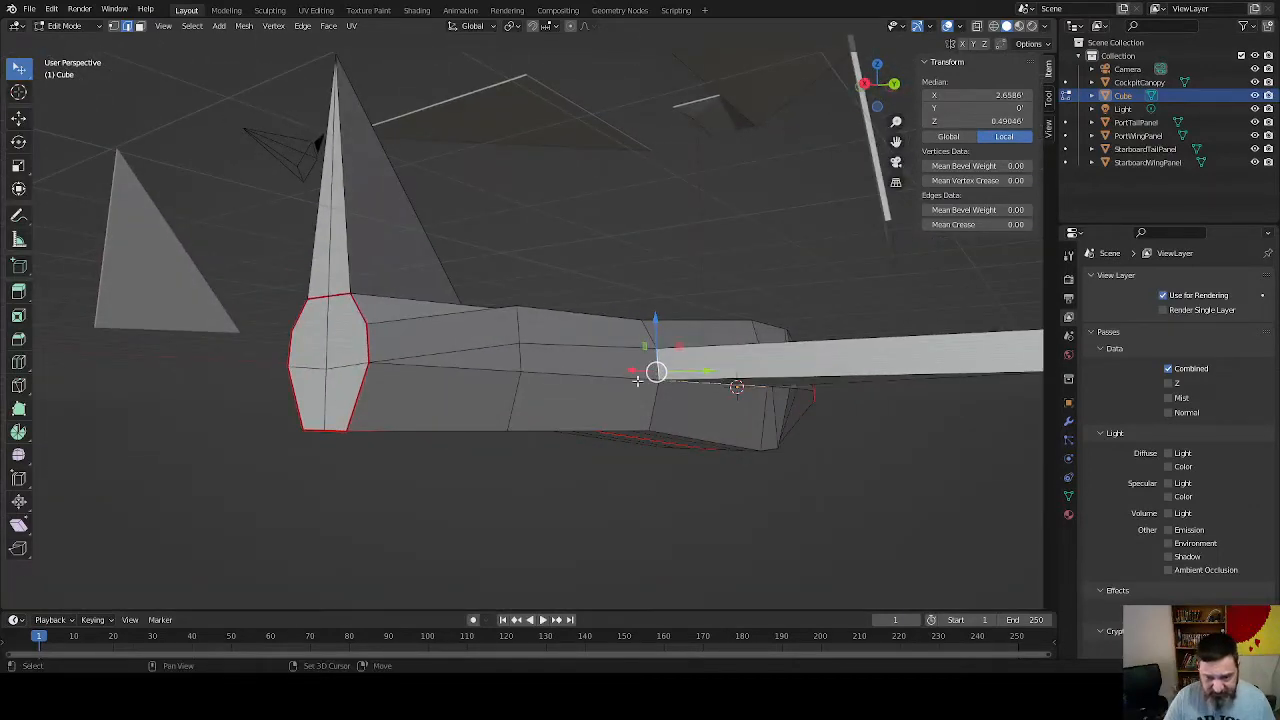
middle_click_drag(826, 401, 713, 336, "shift")
left_click(740, 341, "shift")
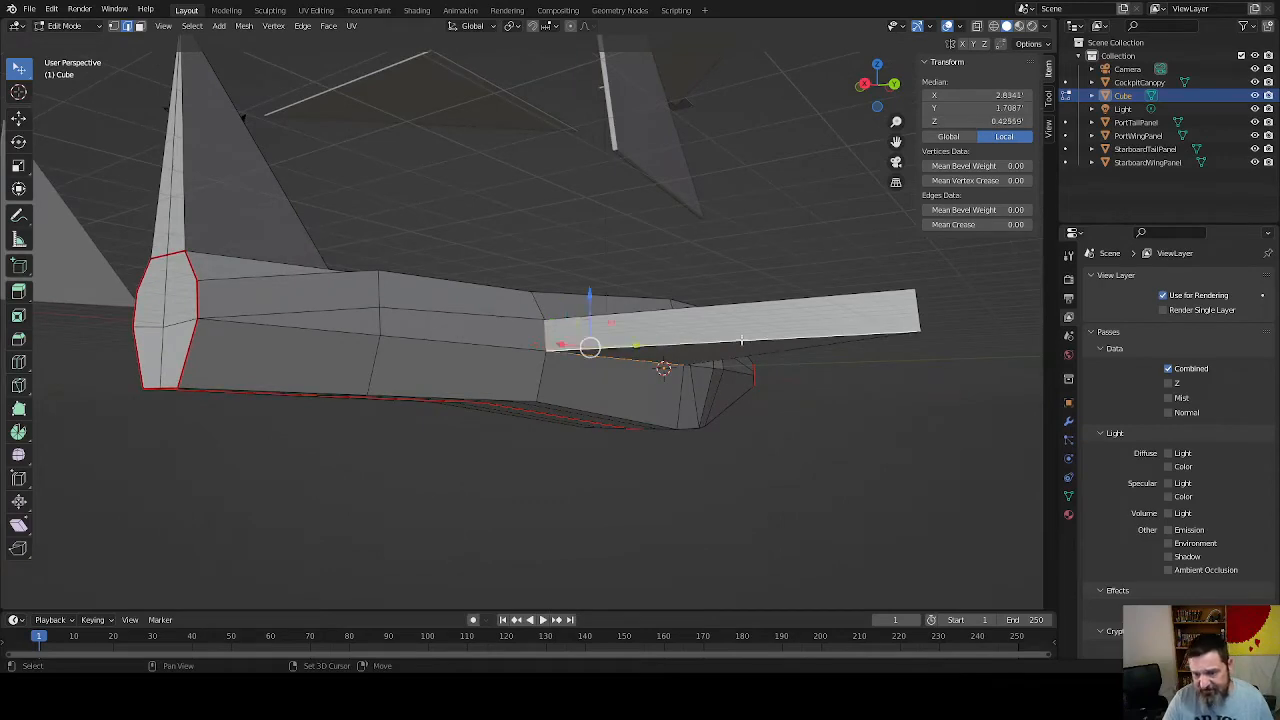
left_click(915, 322, "shift")
middle_click_drag(851, 340, 498, 349)
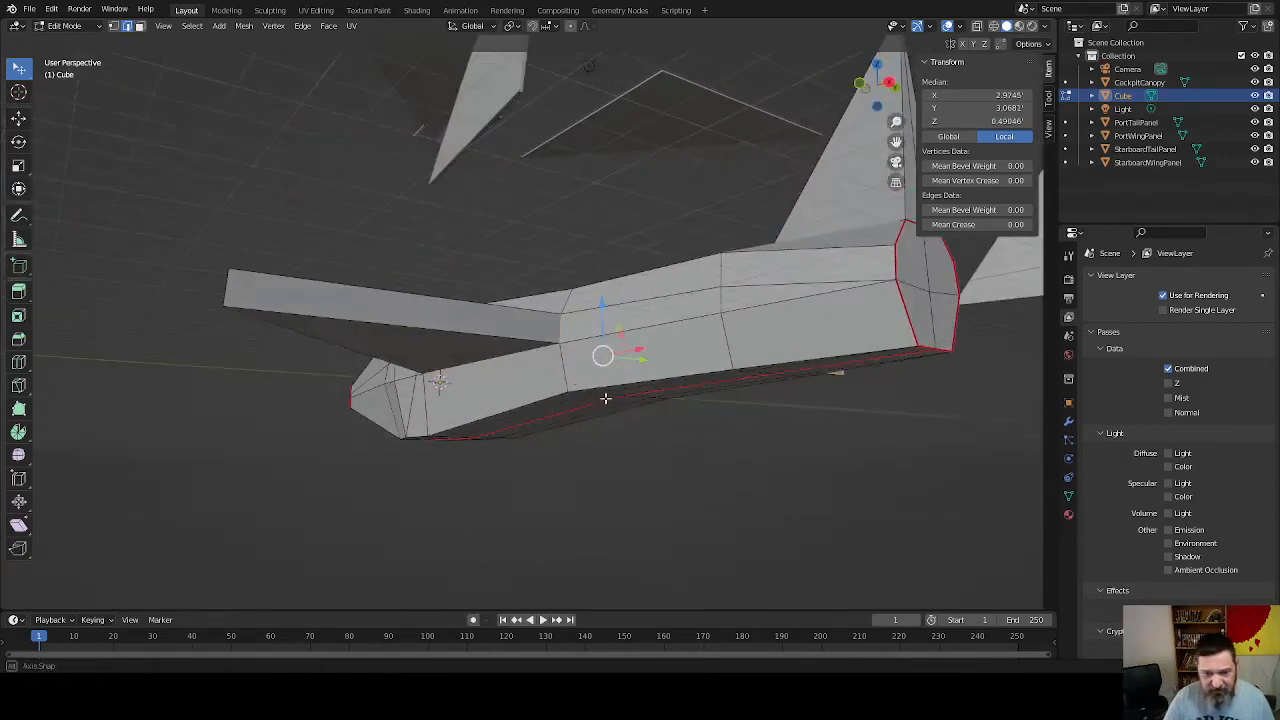
left_click(281, 311, "shift")
left_click(240, 293, "shift")
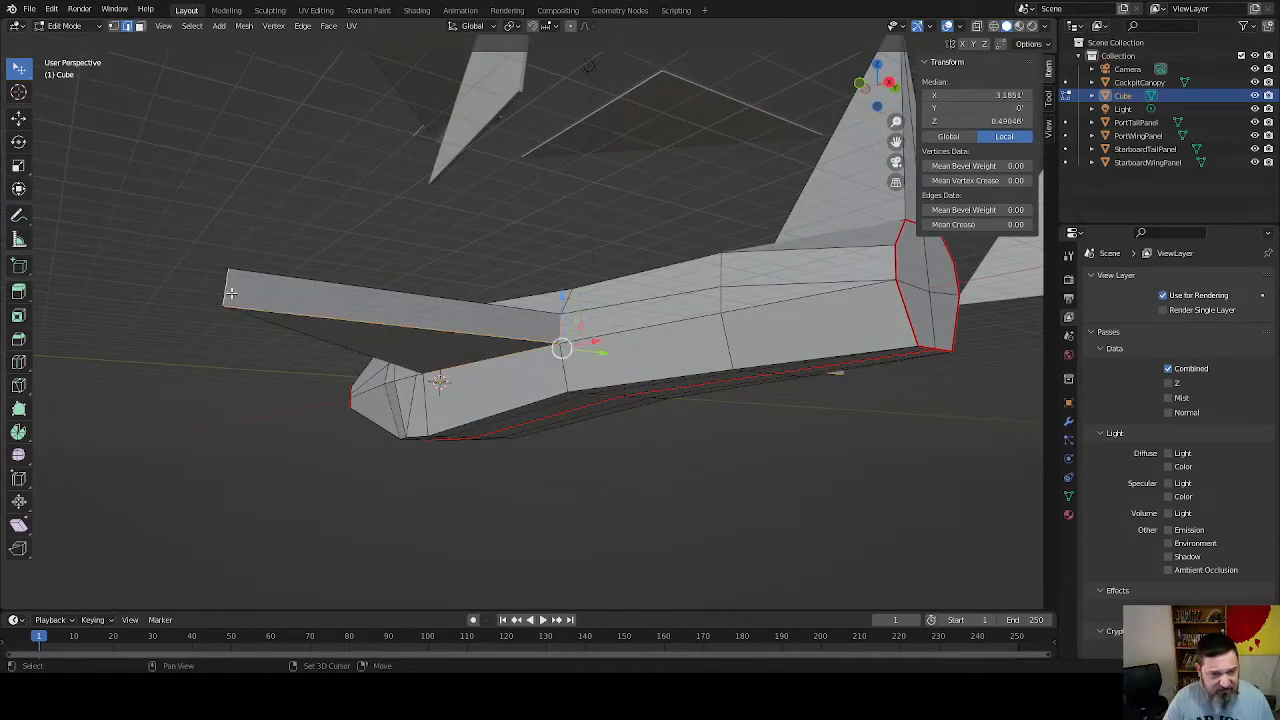
middle_click_drag(660, 486, 621, 489)
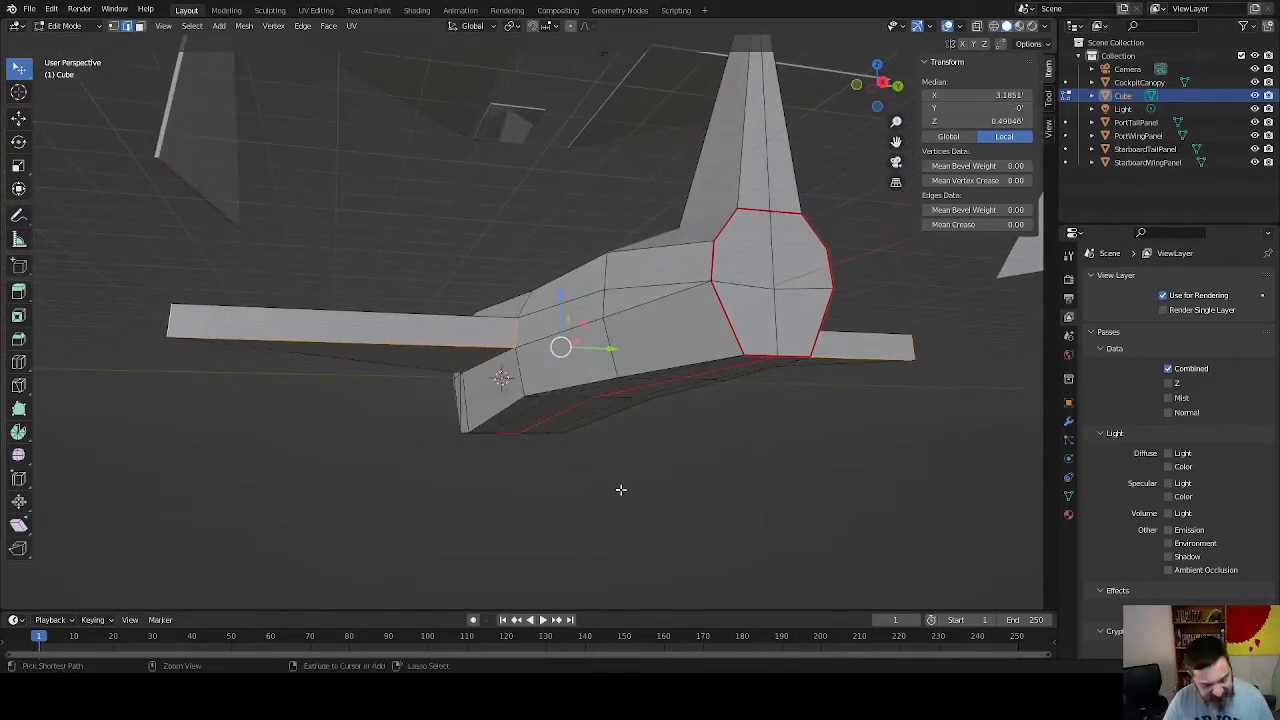
key("ctrl+e")
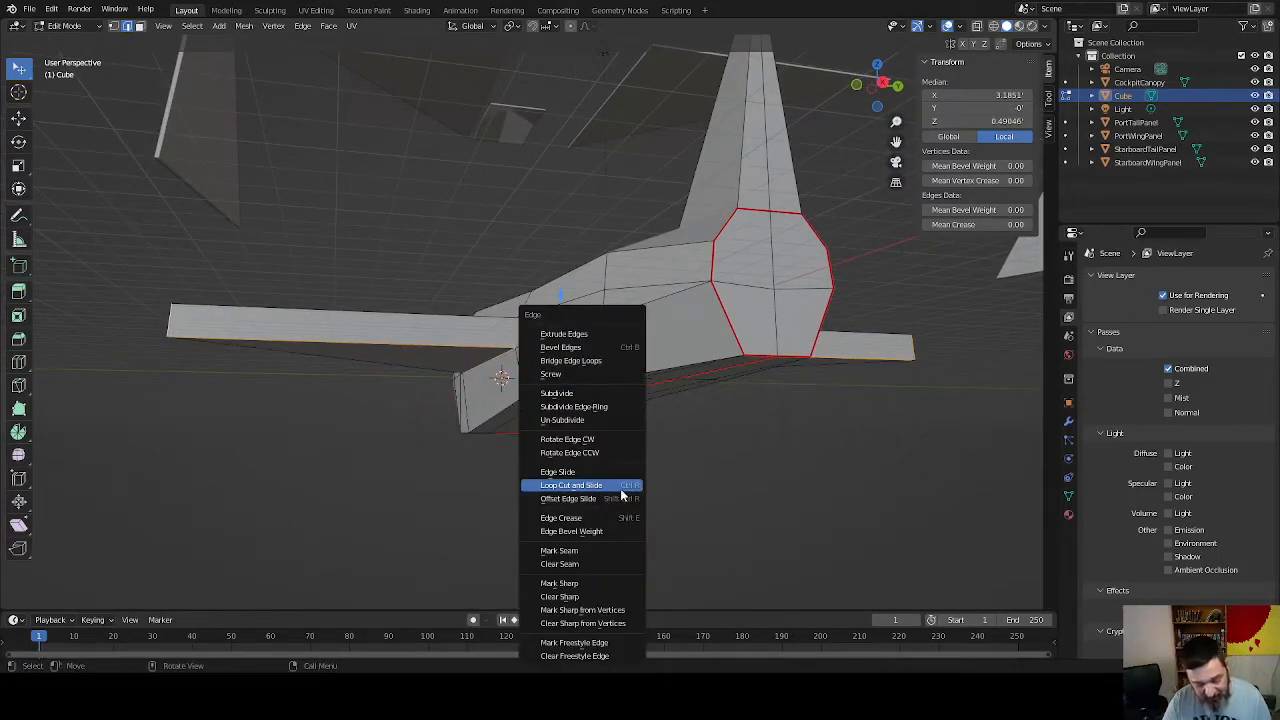
key("Escape")
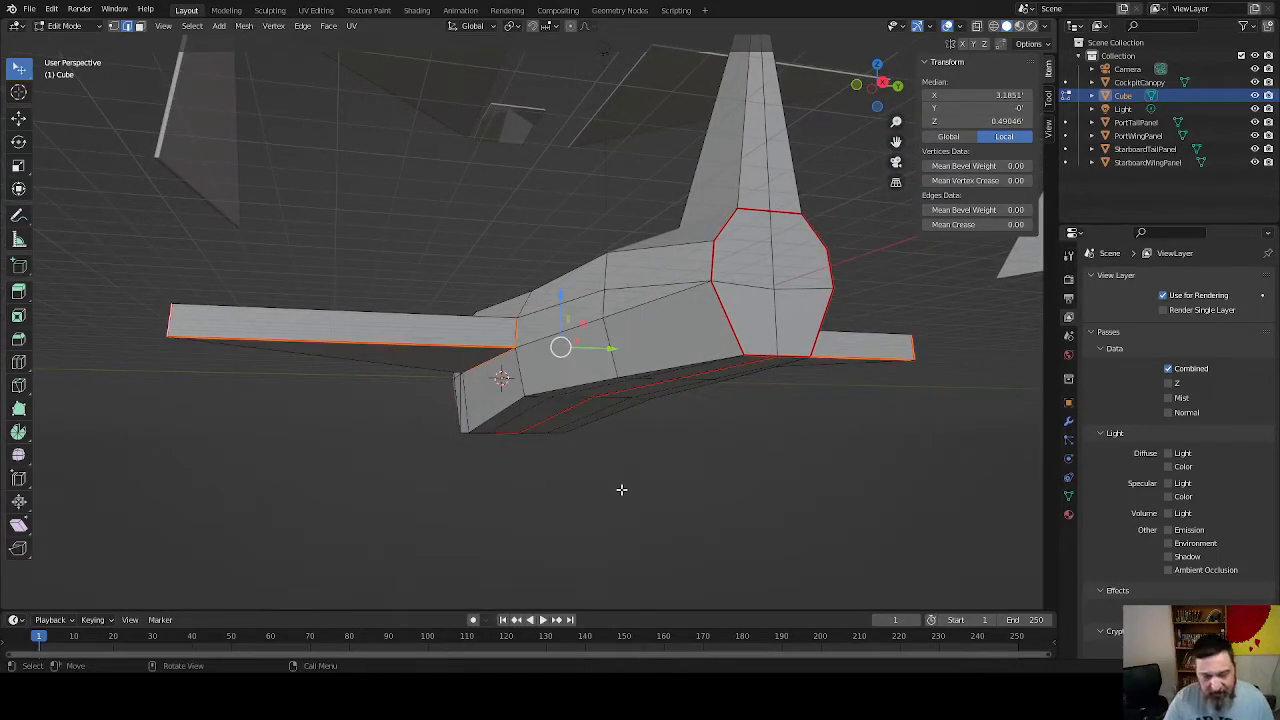
left_click(622, 490)
Select the tail fin's root edges on both sides and its rear centre edge, and mark them as seams
middle_click_drag(712, 484, 430, 478)
left_click(766, 459)
left_click(276, 411, "shift")
left_click(372, 482, "shift")
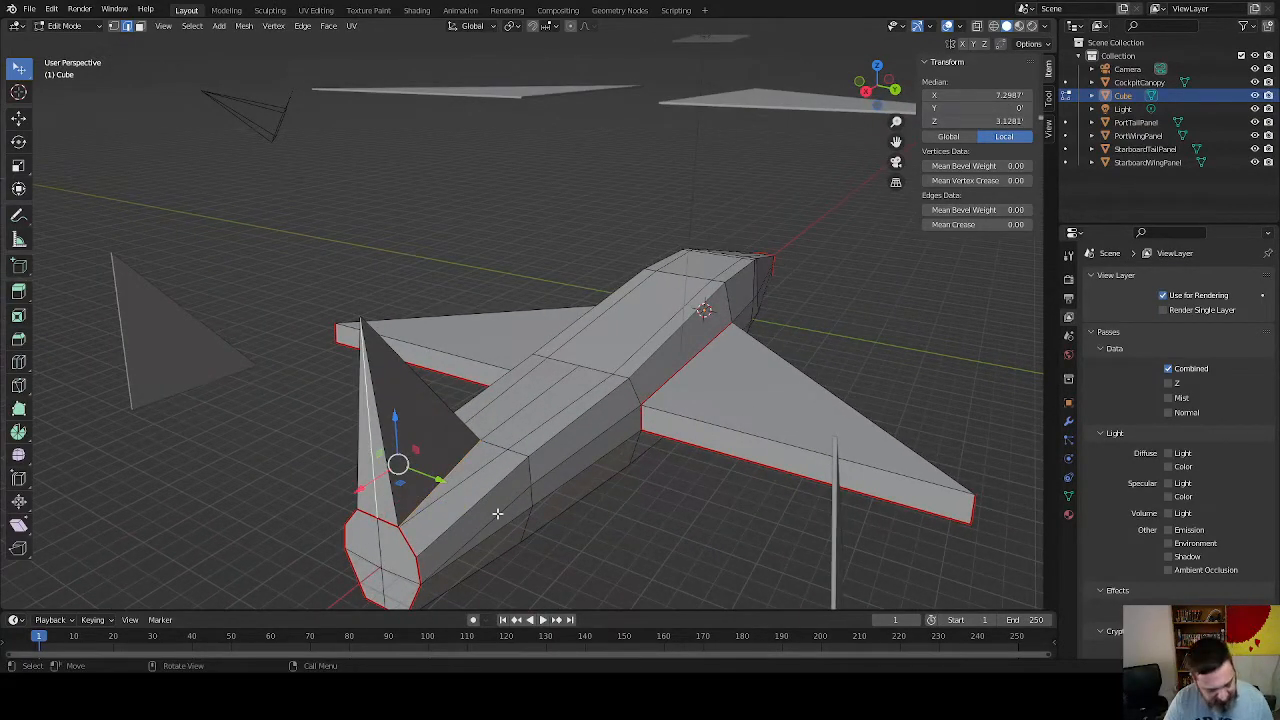
key("ctrl+e")
key("Escape")
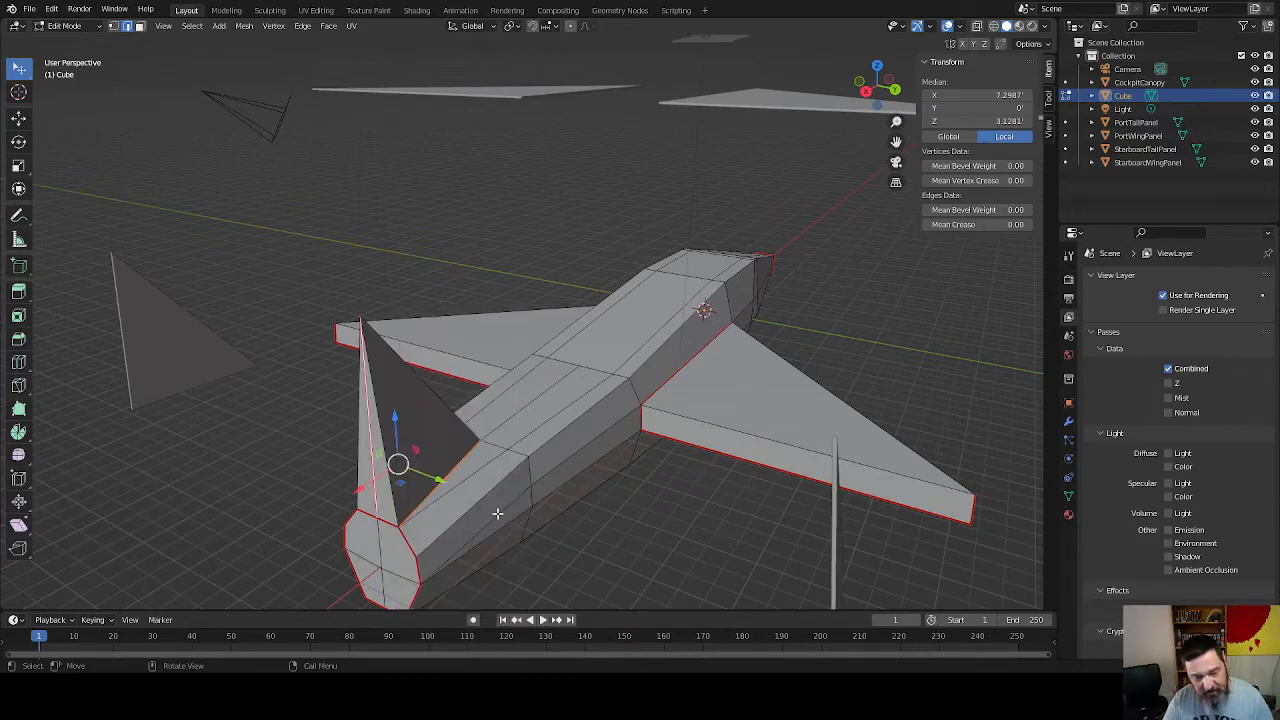
left_click(291, 496)
middle_click_drag(577, 498, 443, 514)
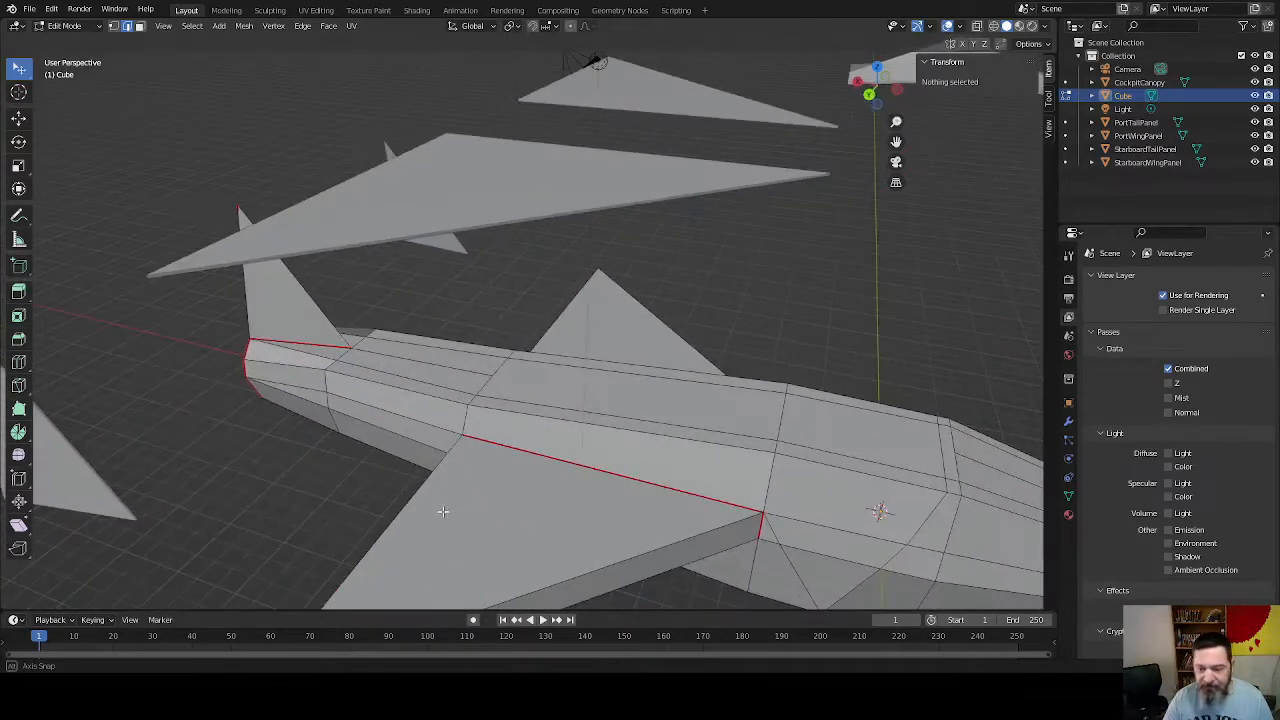
Select the entire body mesh and unwrap it with Smart UV Project, using a slightly increased island margin
middle_click_drag(724, 598, 573, 490, "shift")
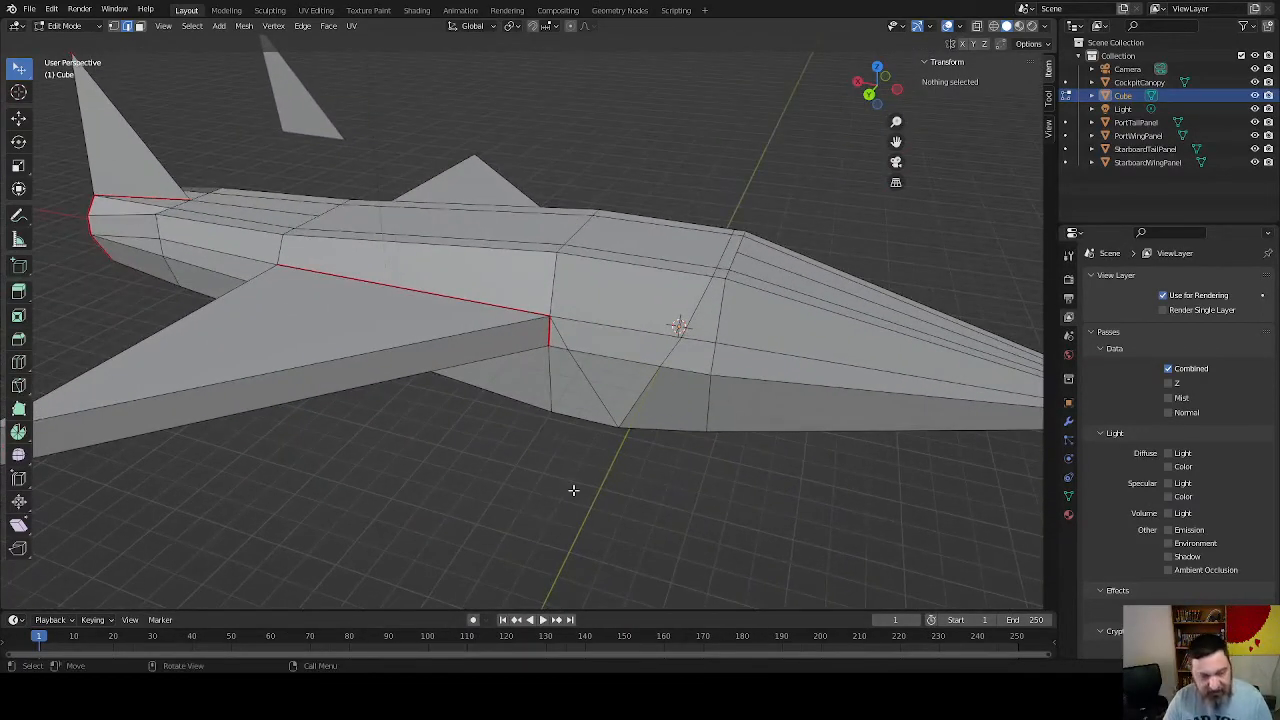
key("u")
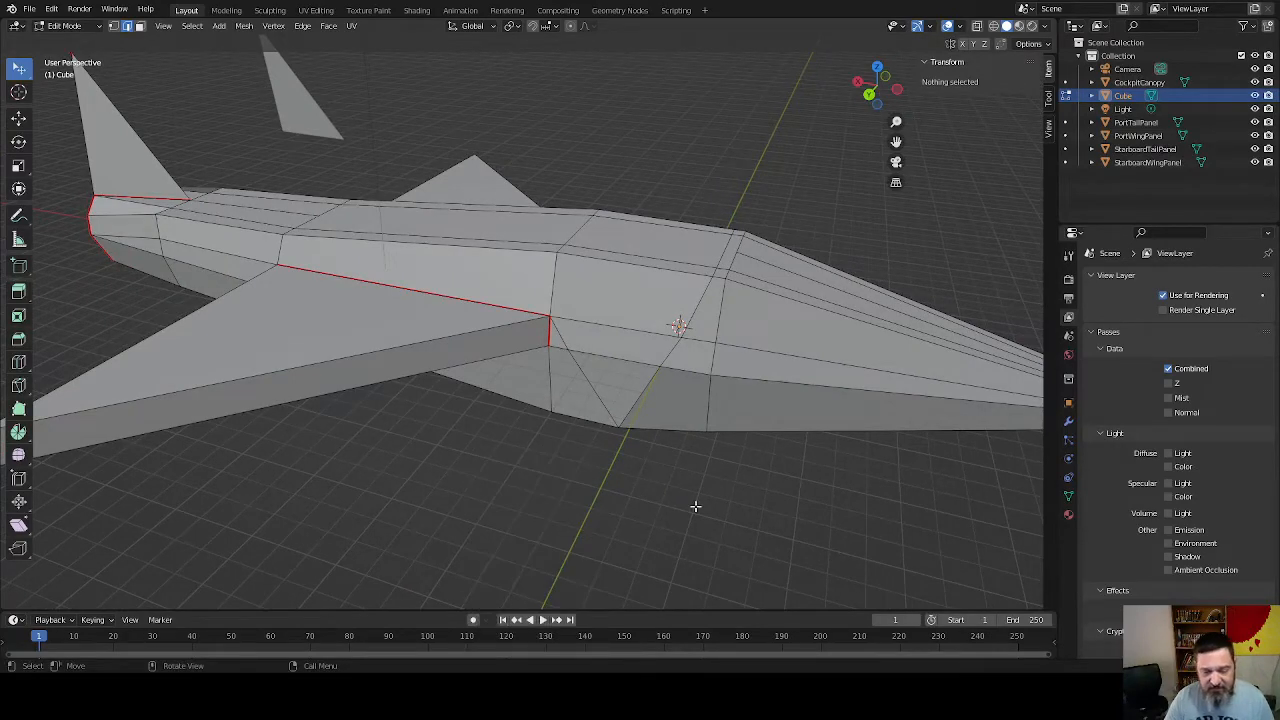
key("a")
key("u")
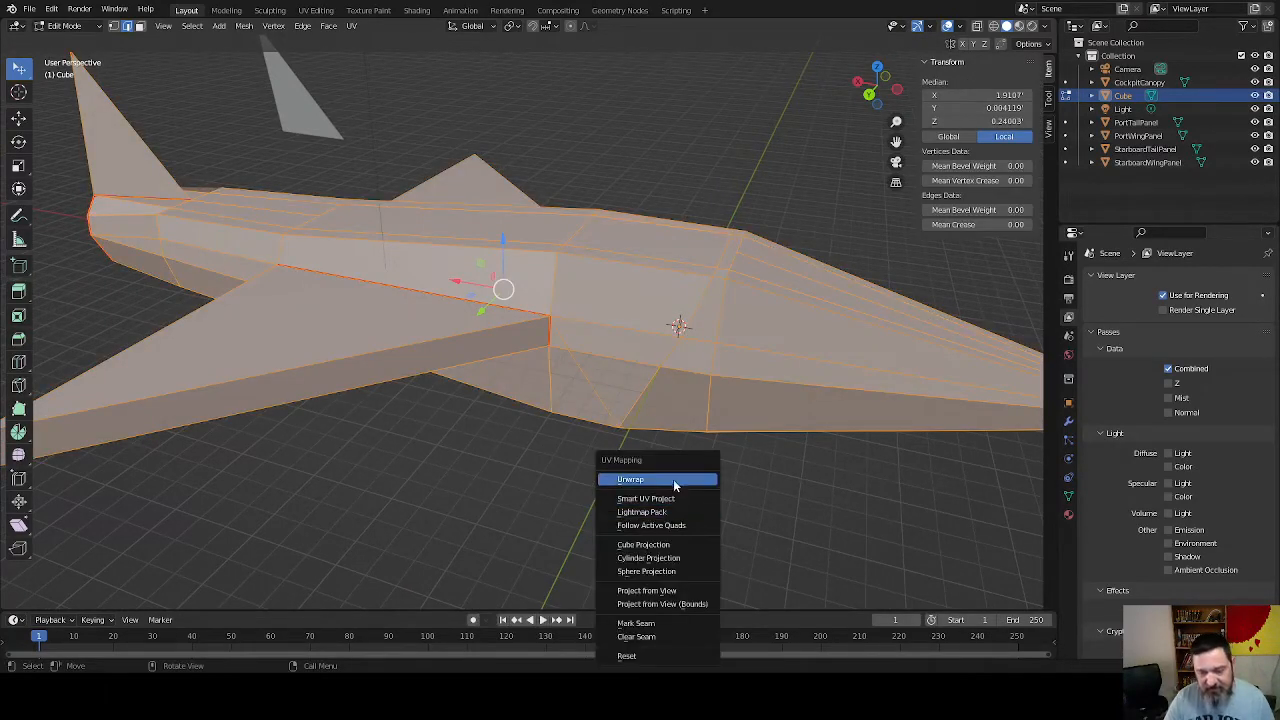
left_click(672, 500)
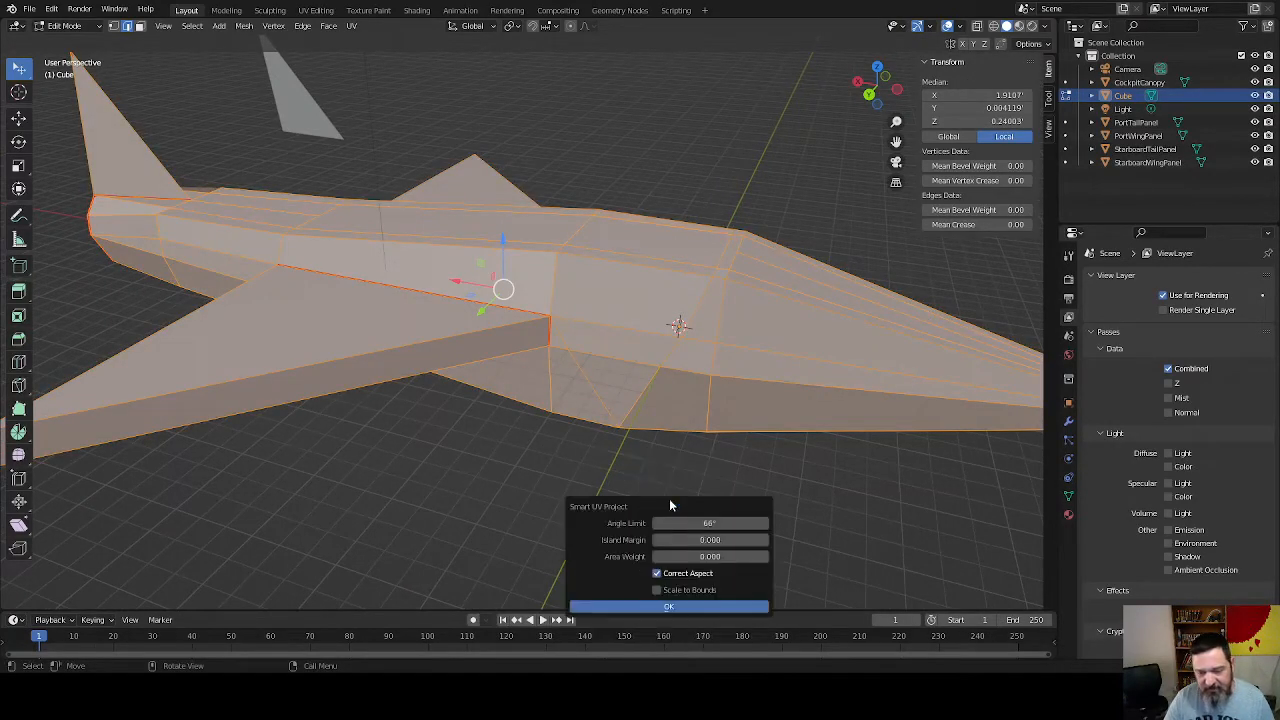
left_click(763, 540)
left_click(763, 540)
left_click(664, 607)
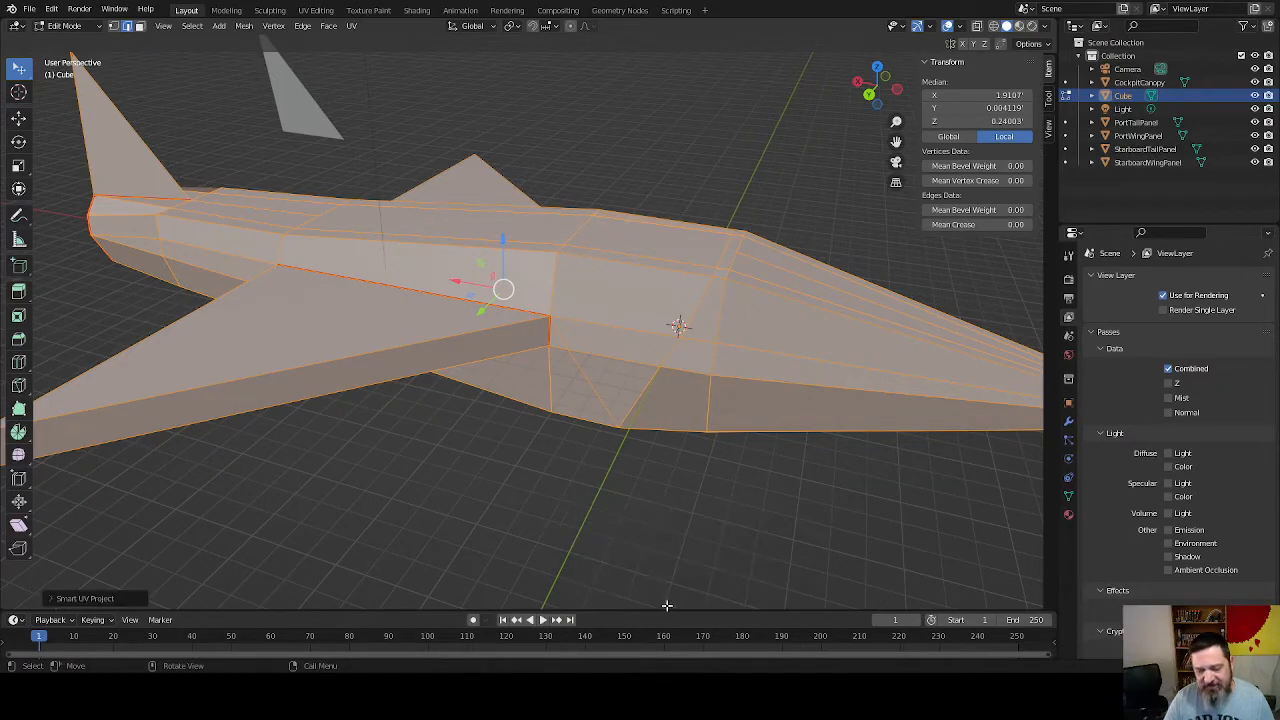
Open the UV Editing workspace and examine the layout, selecting both wings' upper faces to locate their UV islands, and clear the selection
left_click(314, 10)
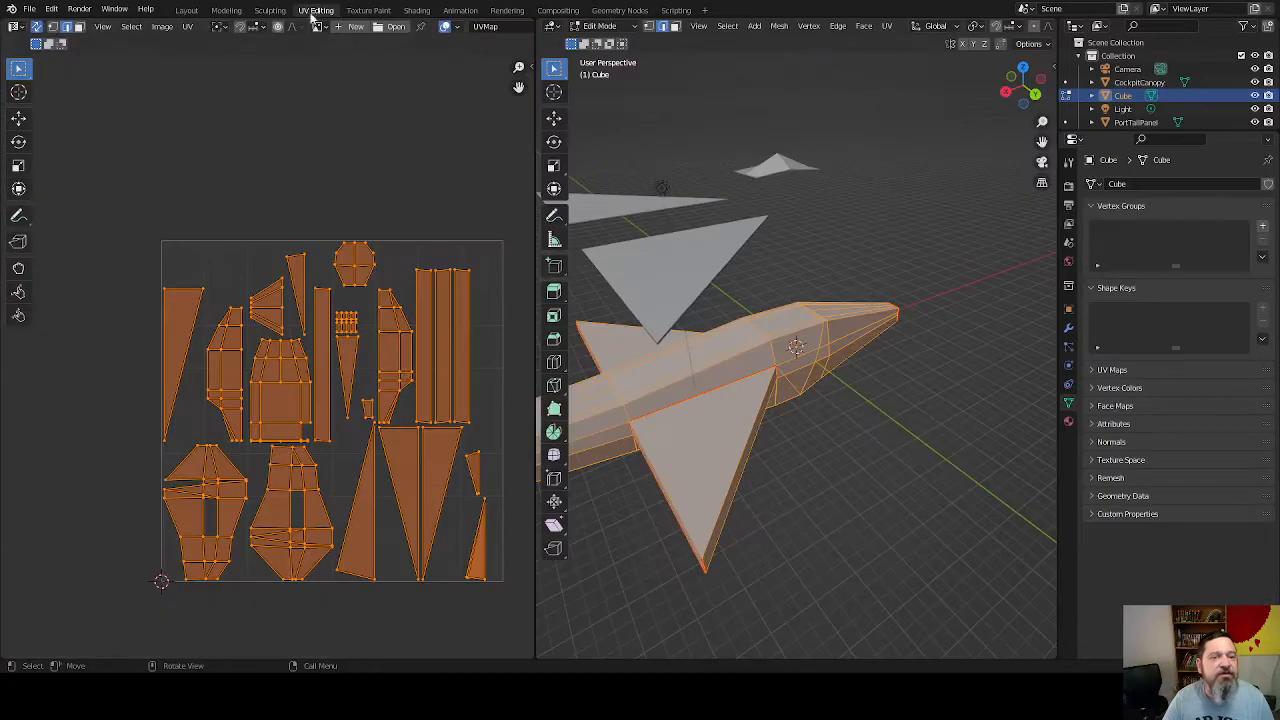
middle_click_drag(139, 533, 134, 377)
scroll(172, 437, "up", 2)
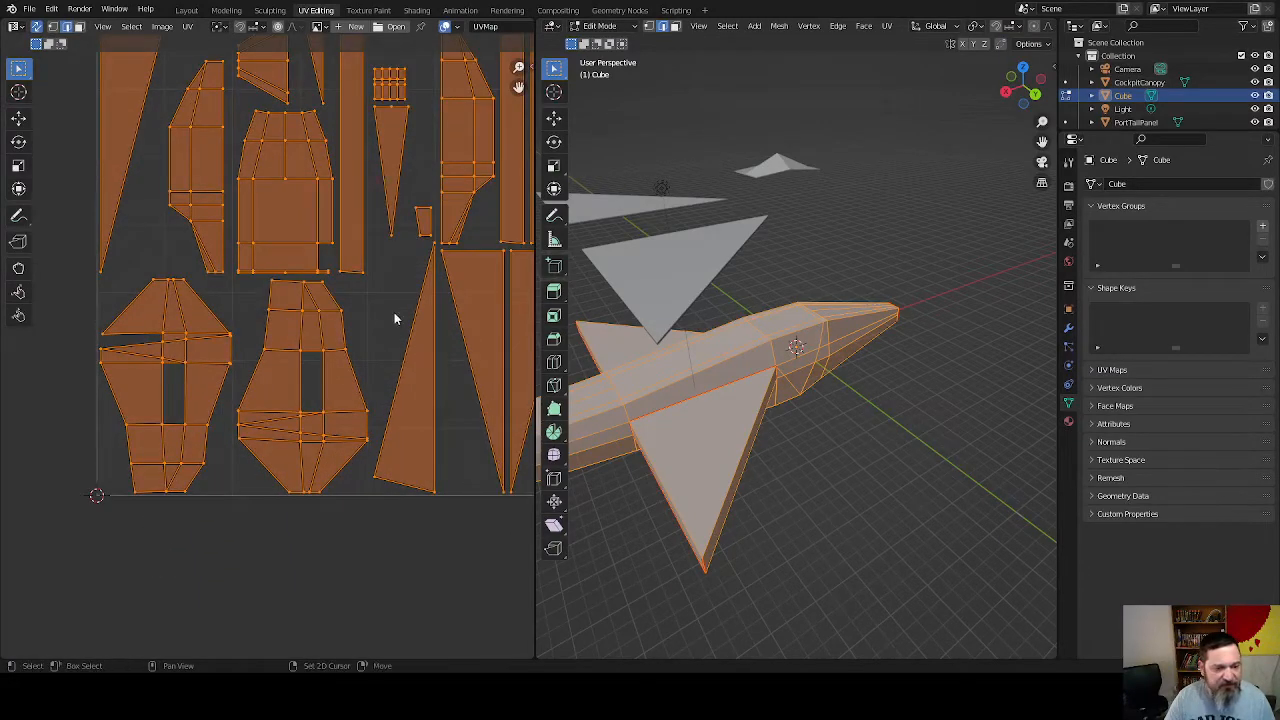
middle_click_drag(394, 314, 271, 396)
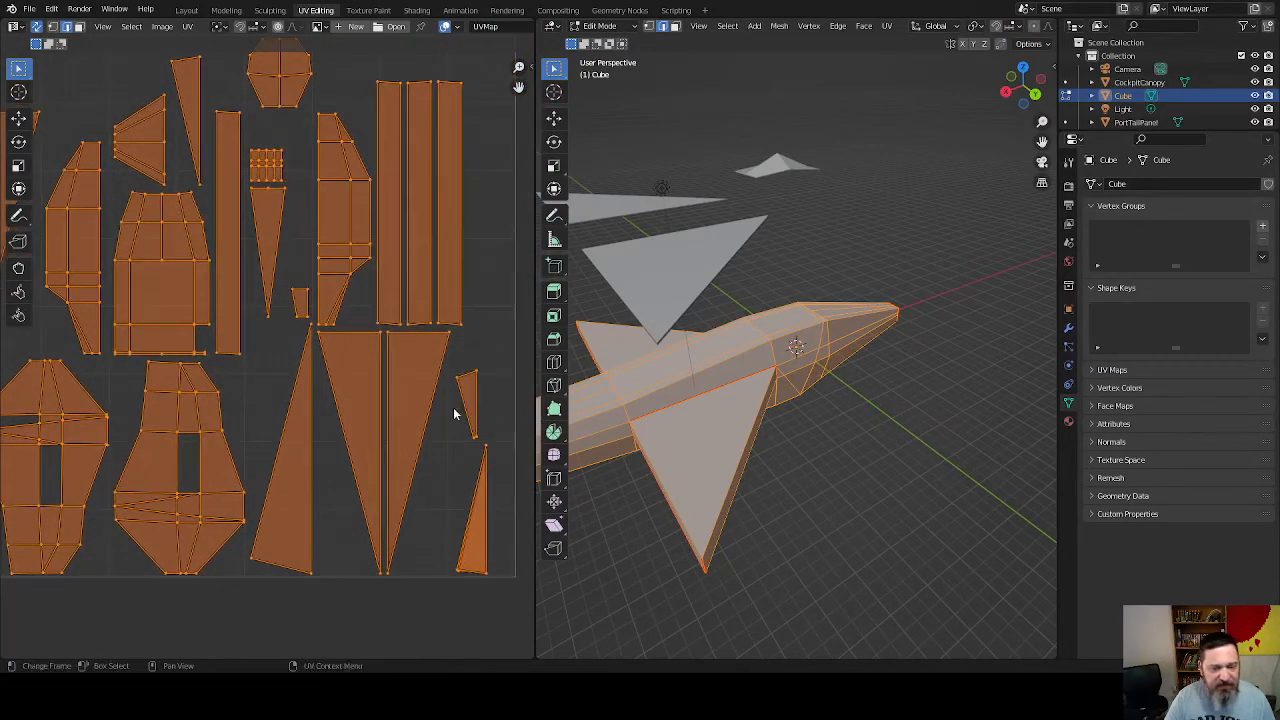
left_click(675, 436)
left_click(622, 349, "shift")
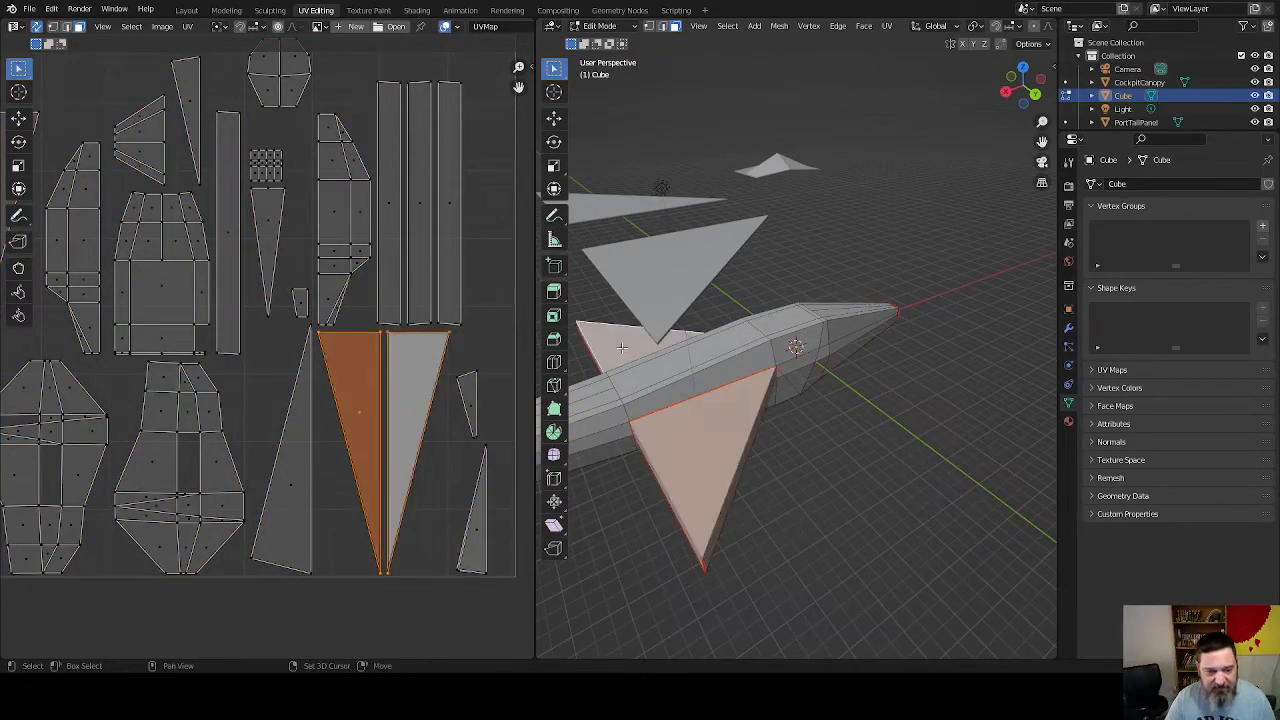
key("alt+a")
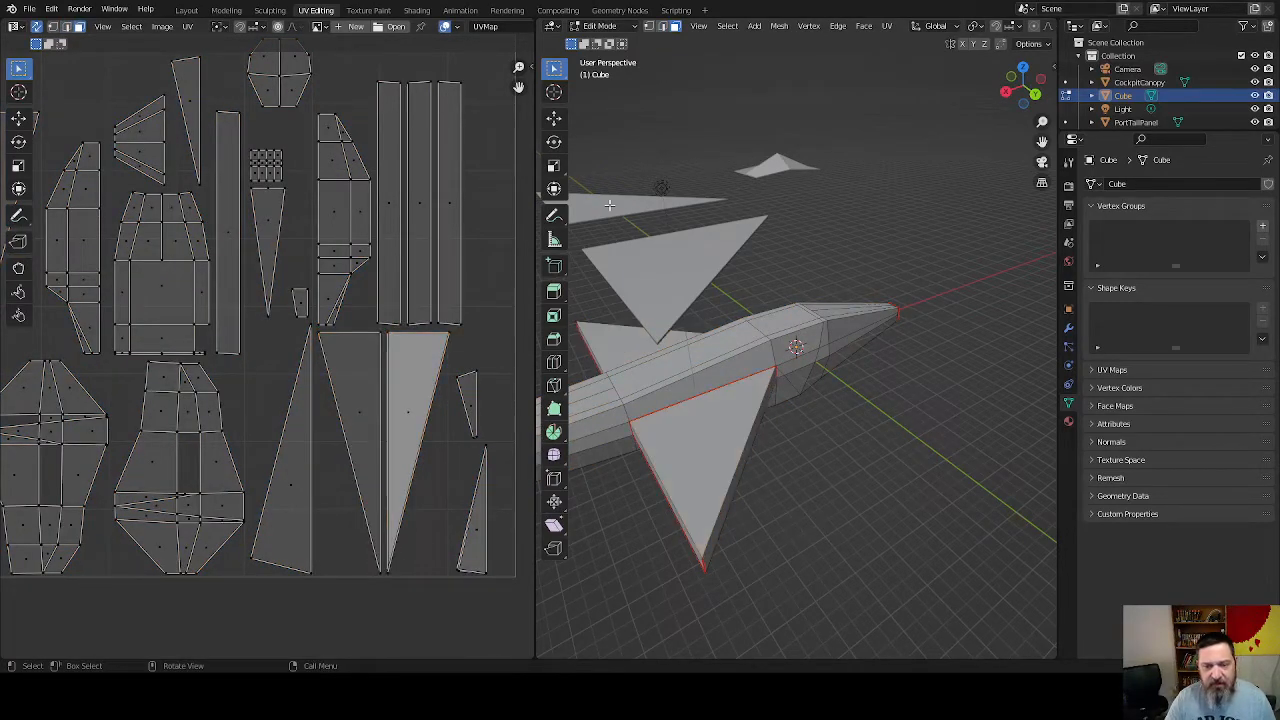
middle_click_drag(626, 344, 700, 340)
scroll(321, 367, "down", 1)
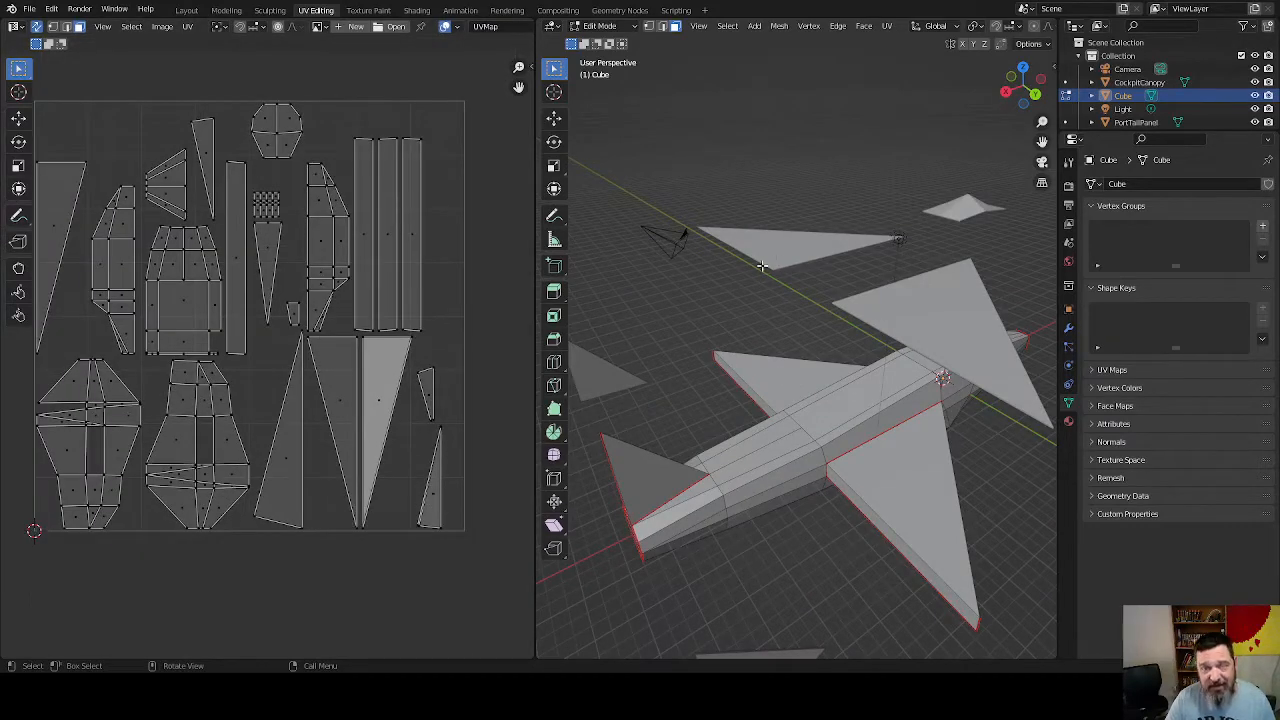
middle_click_drag(715, 392, 762, 474)
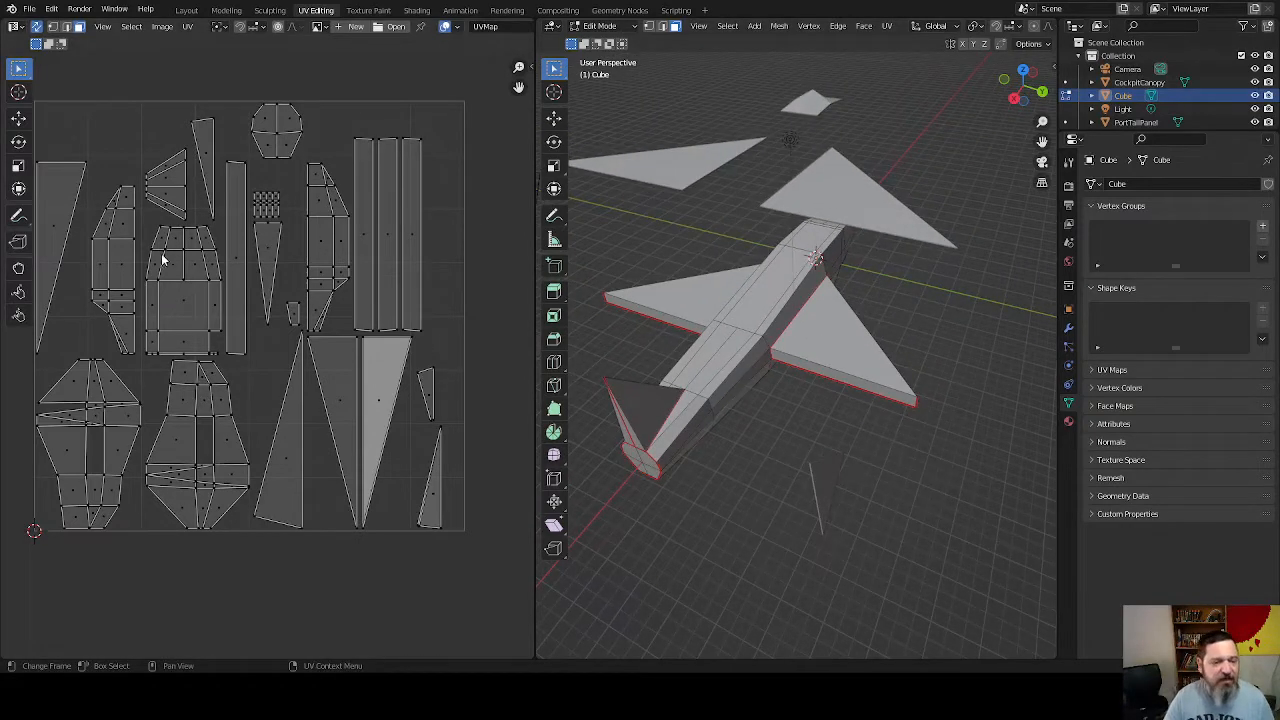
Match the faces of the first fuselage-side UV island to the model, and rotate the neighbouring fuselage-side island 180°
left_click(37, 420)
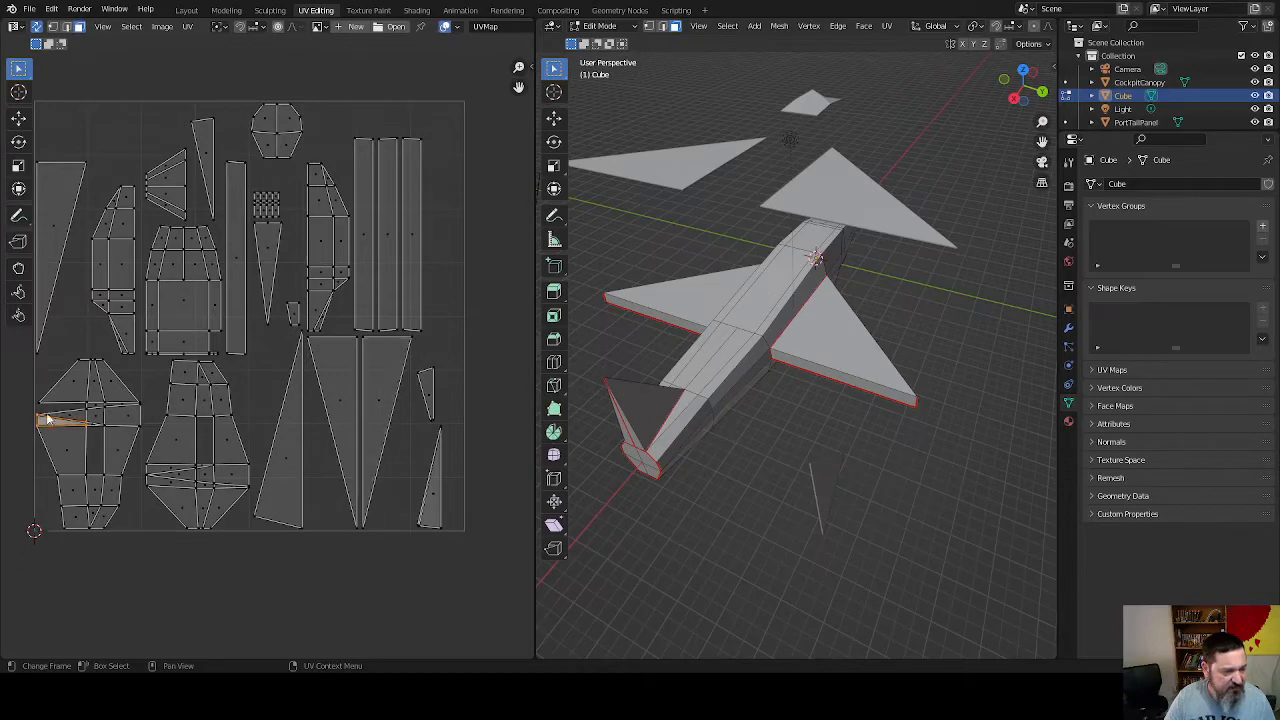
middle_click_drag(596, 375, 458, 334)
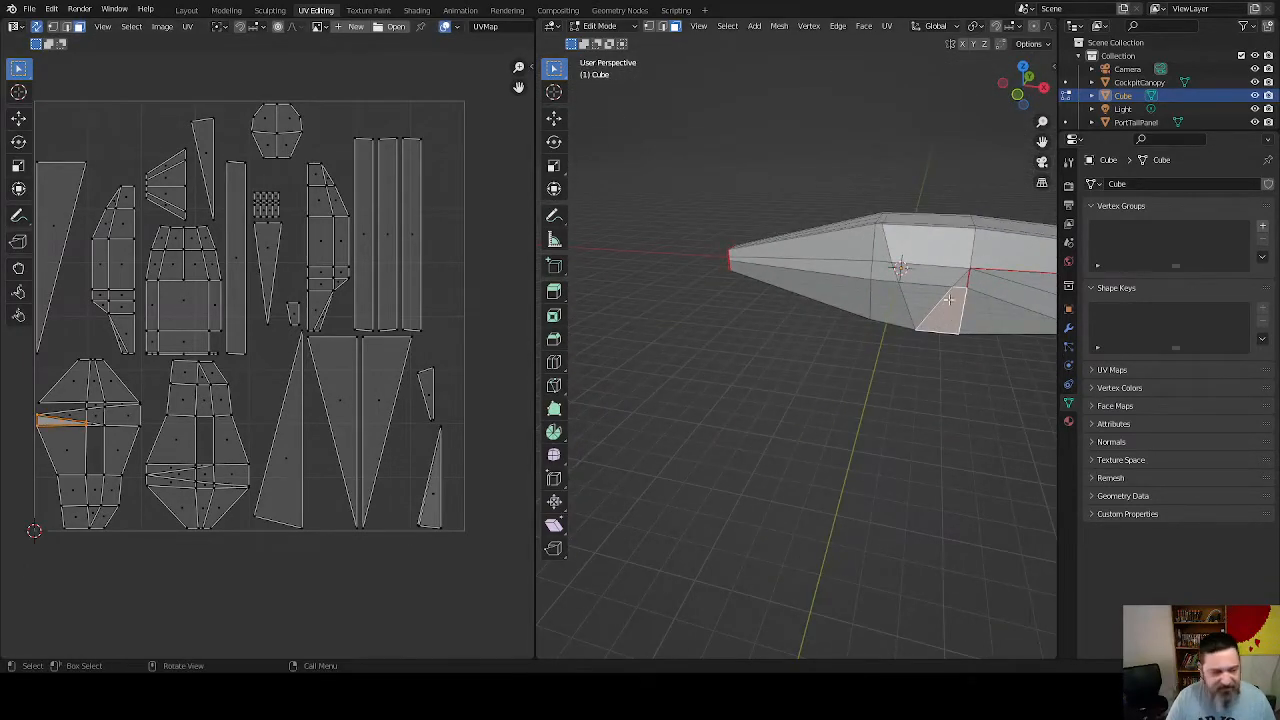
left_click(73, 392)
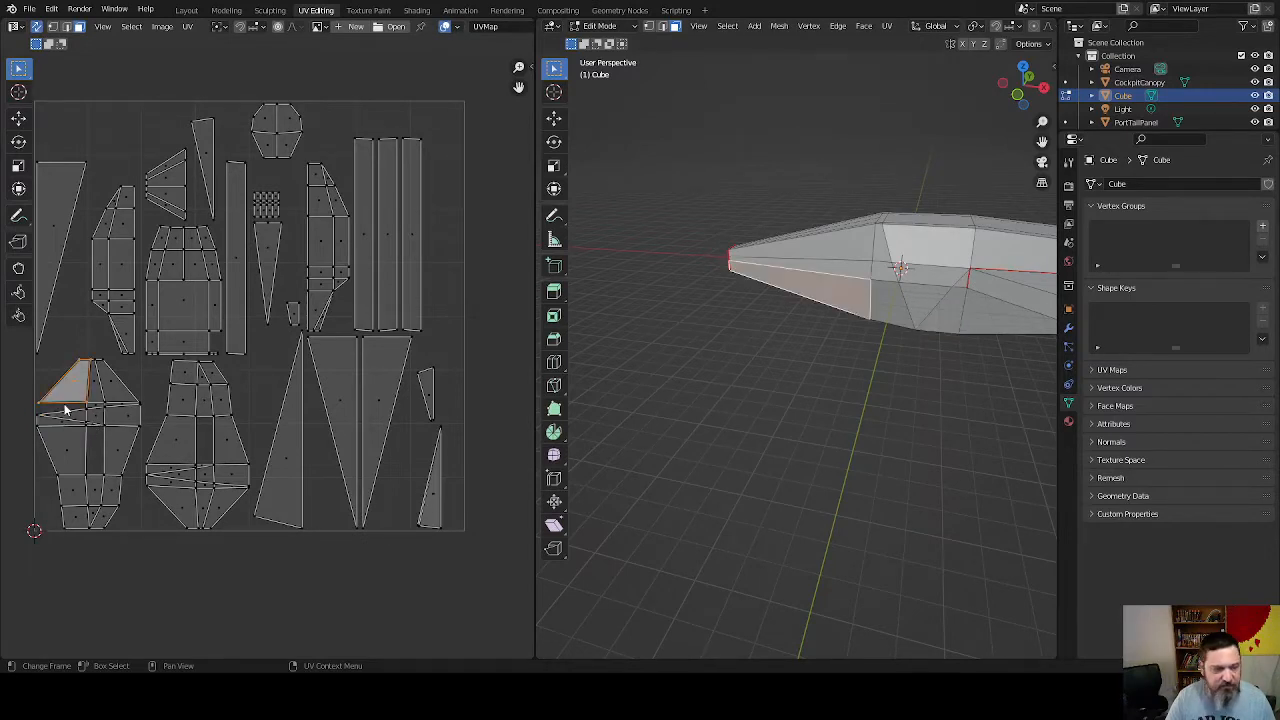
left_click(77, 418)
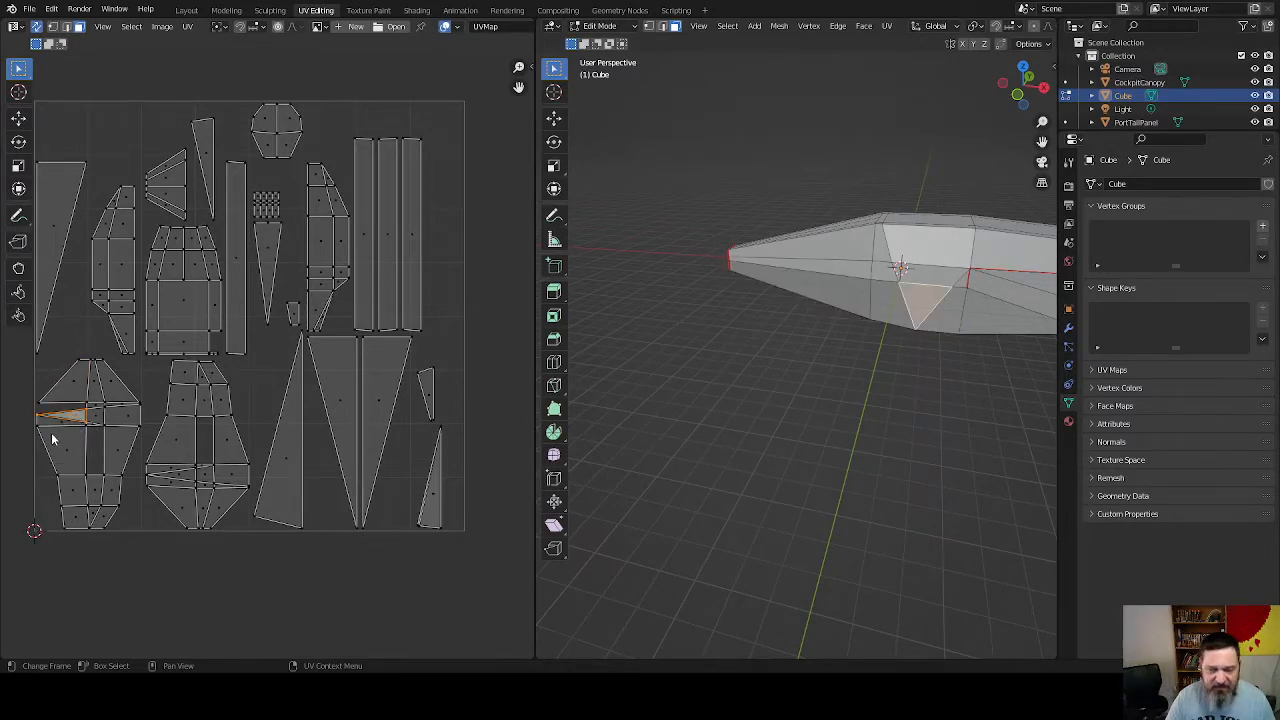
left_click(70, 448)
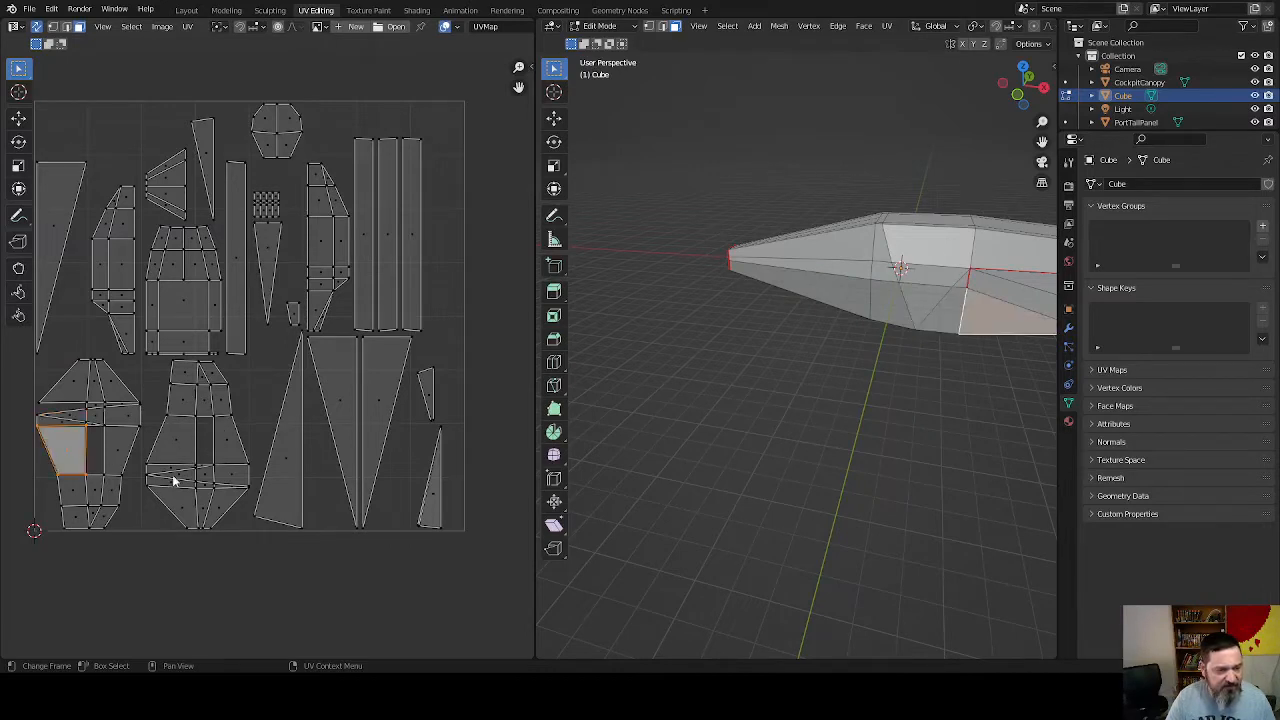
left_click_drag(158, 372, 244, 548)
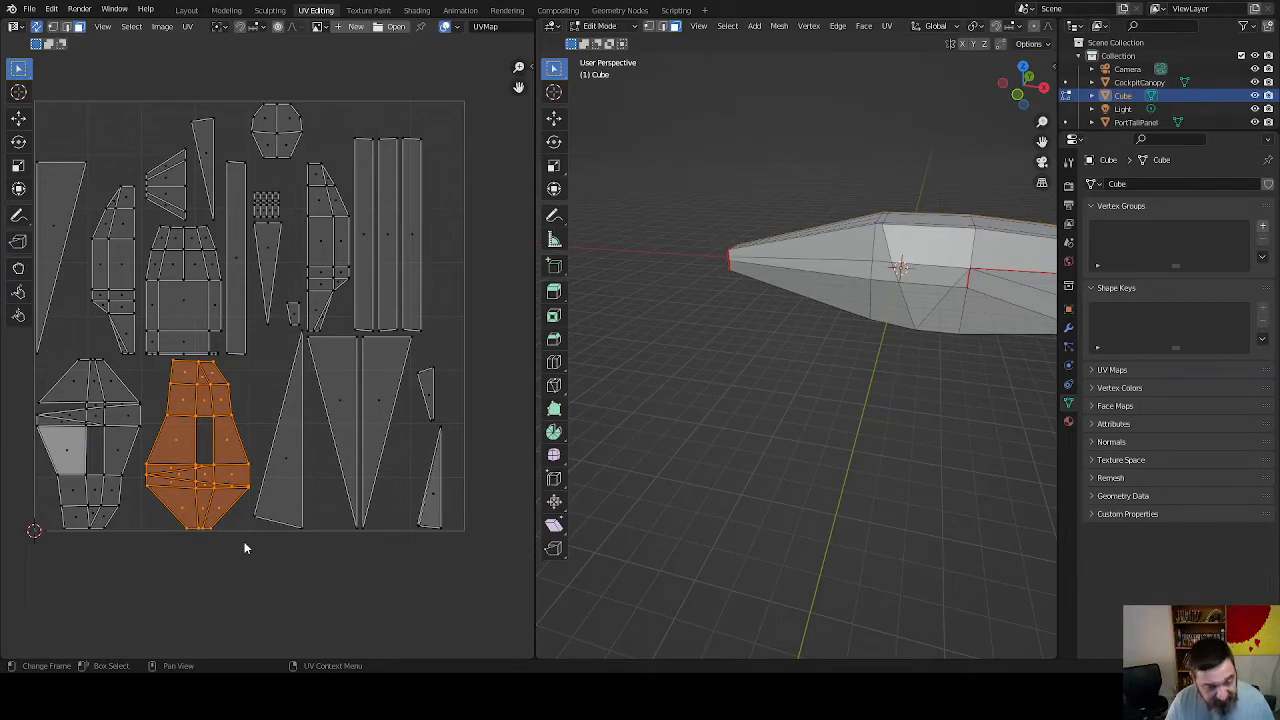
type("r")
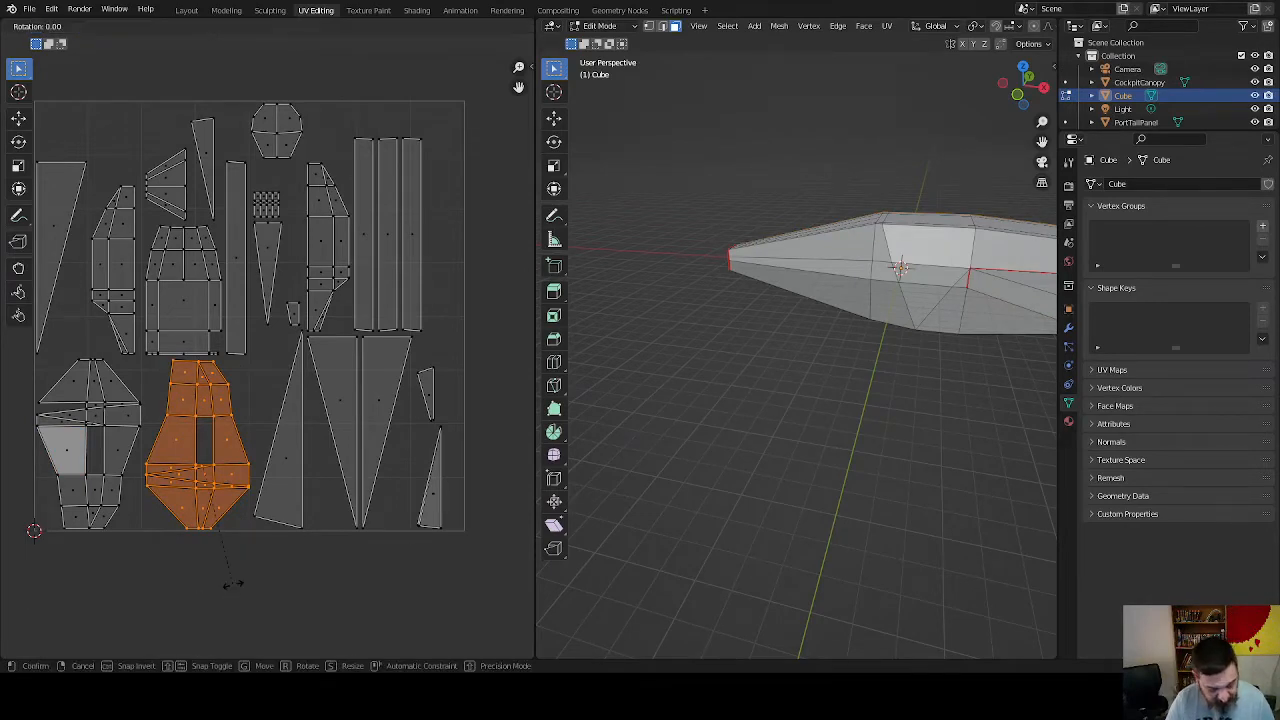
type("180")
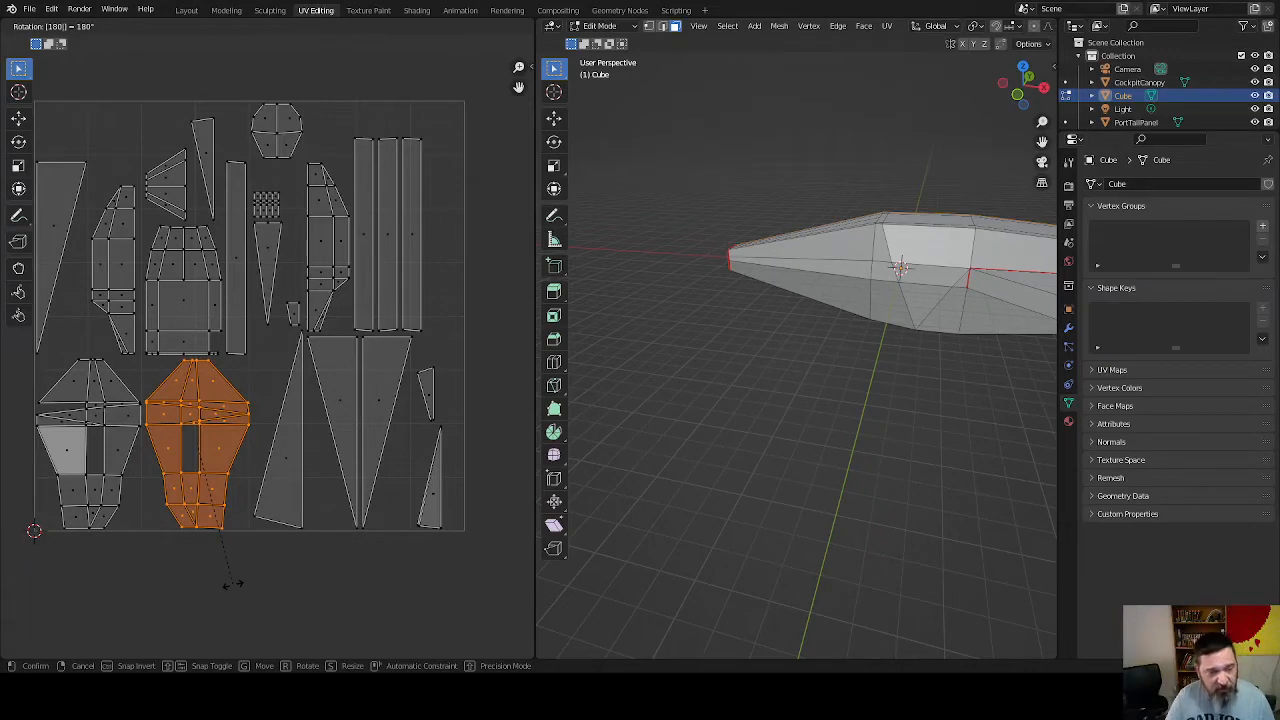
key("Return")
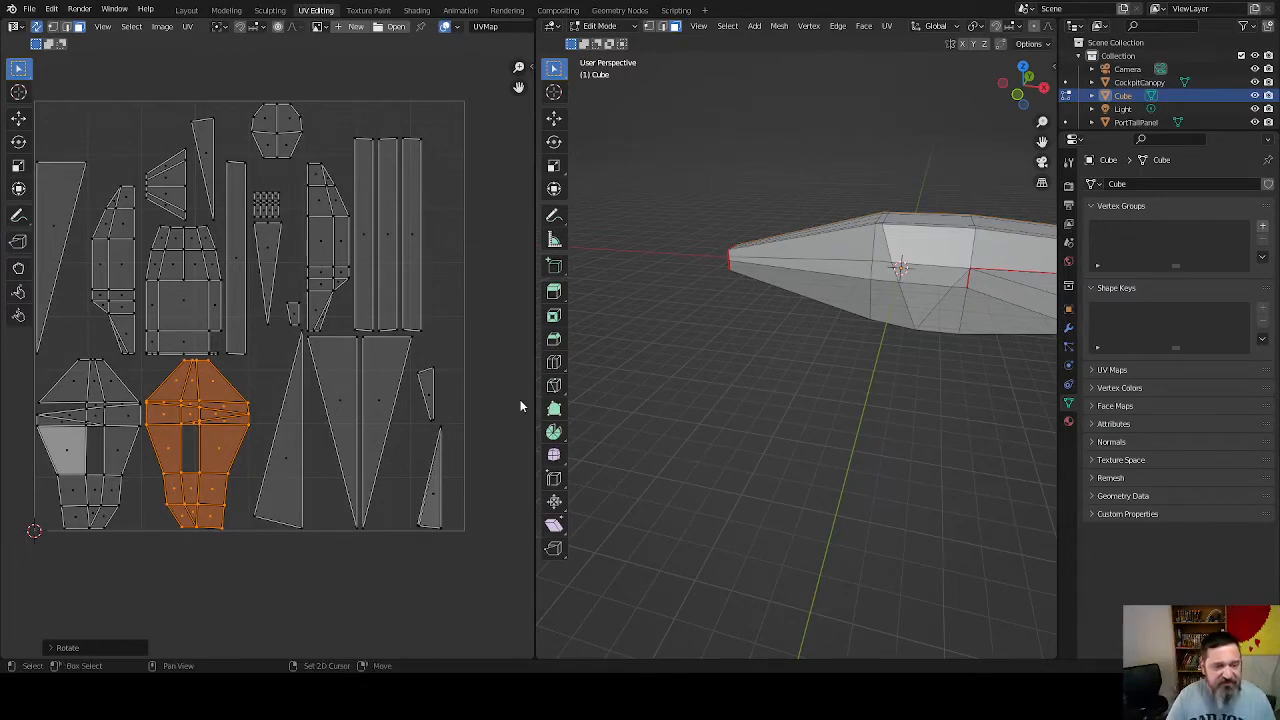
Move the slanted lower-wing triangle island outside the UV square's left edge and rotate it about -14° to level its base
left_click(282, 439)
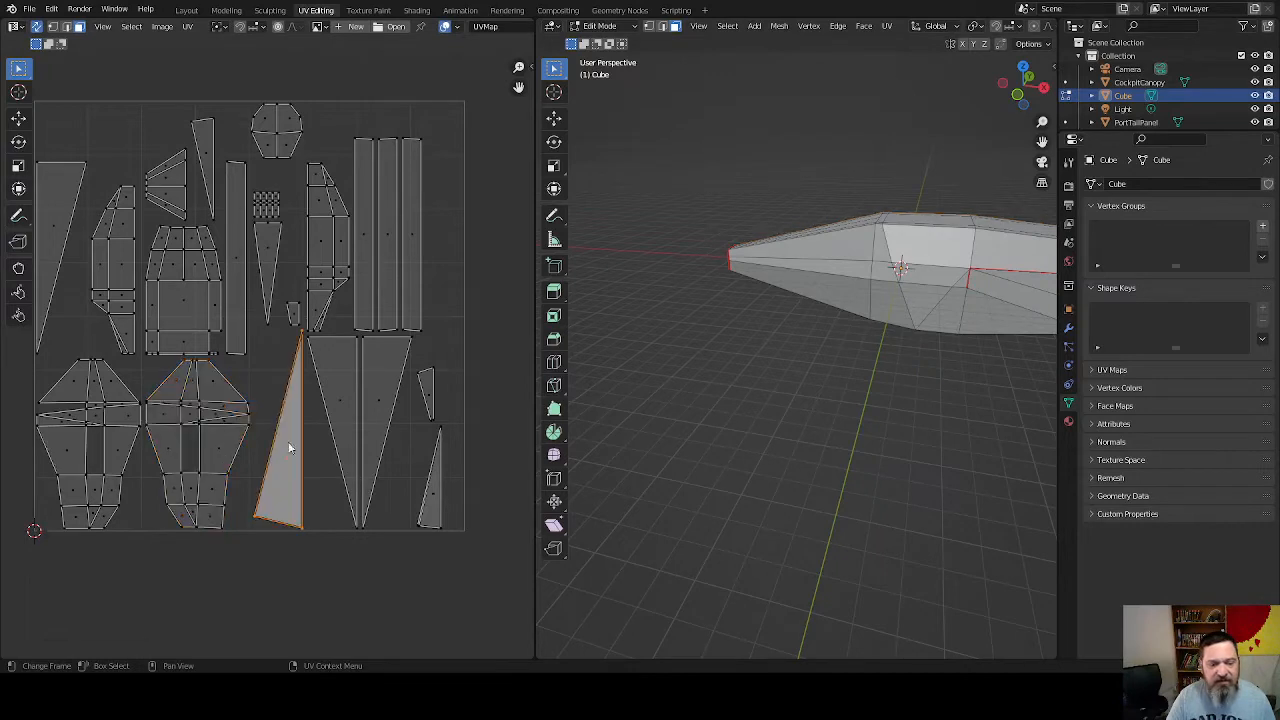
middle_click_drag(703, 463, 820, 345)
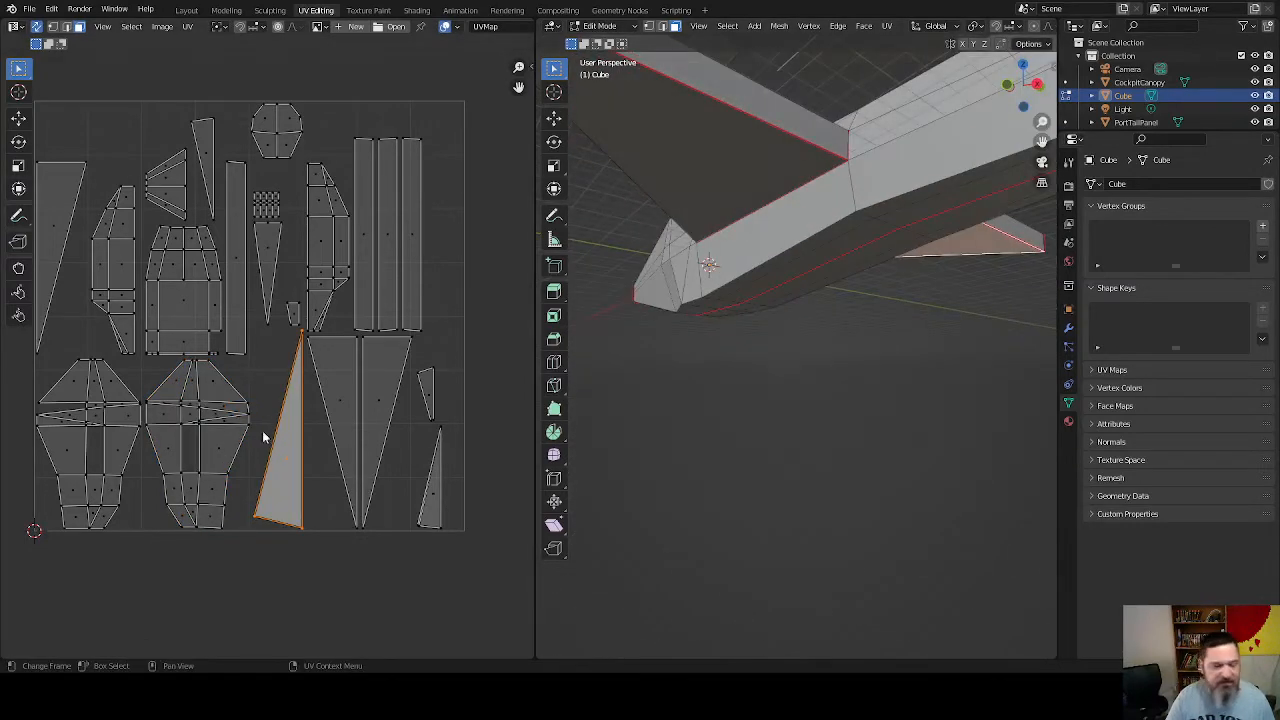
left_click(55, 218)
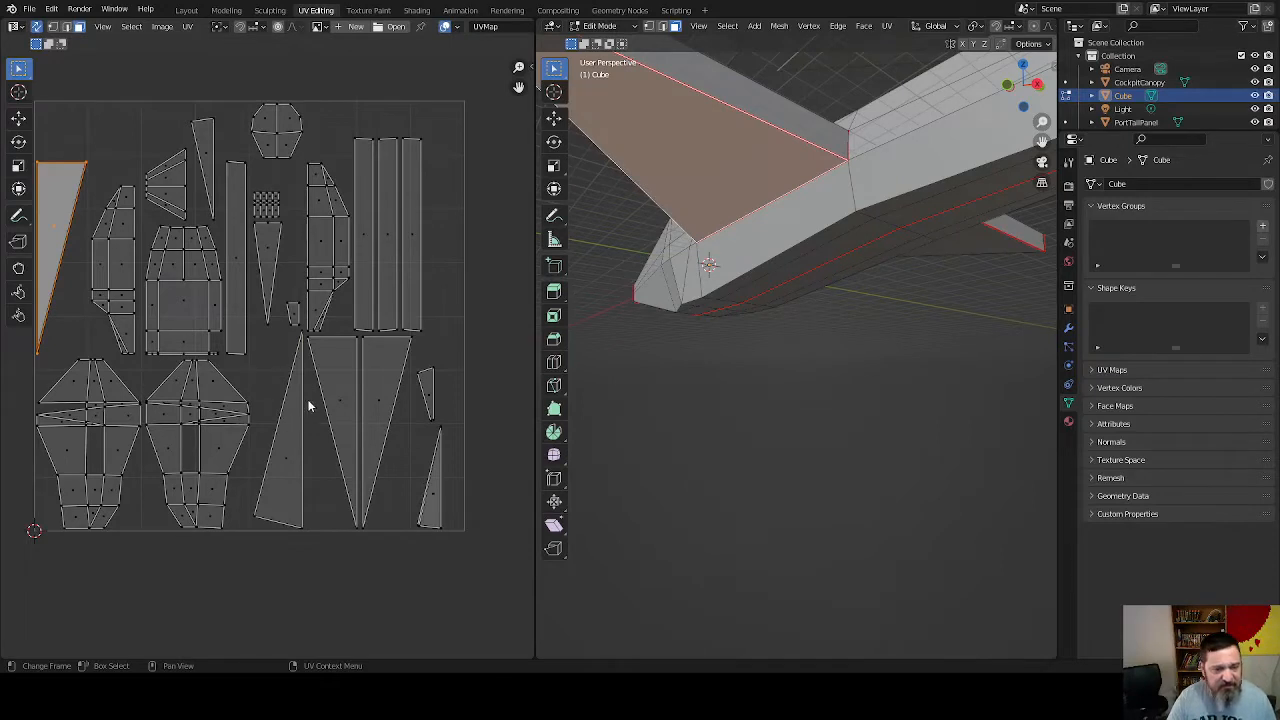
scroll(290, 418, "down", 2)
left_click(284, 410)
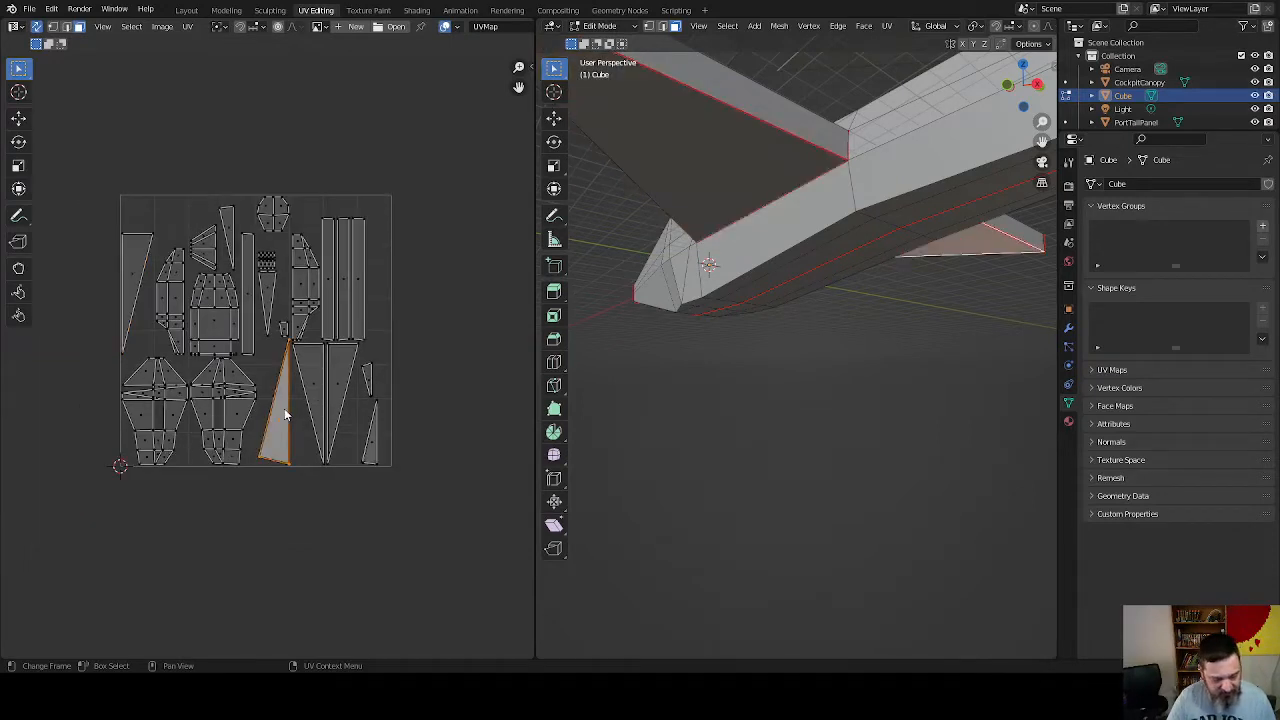
key("g")
left_click(82, 314)
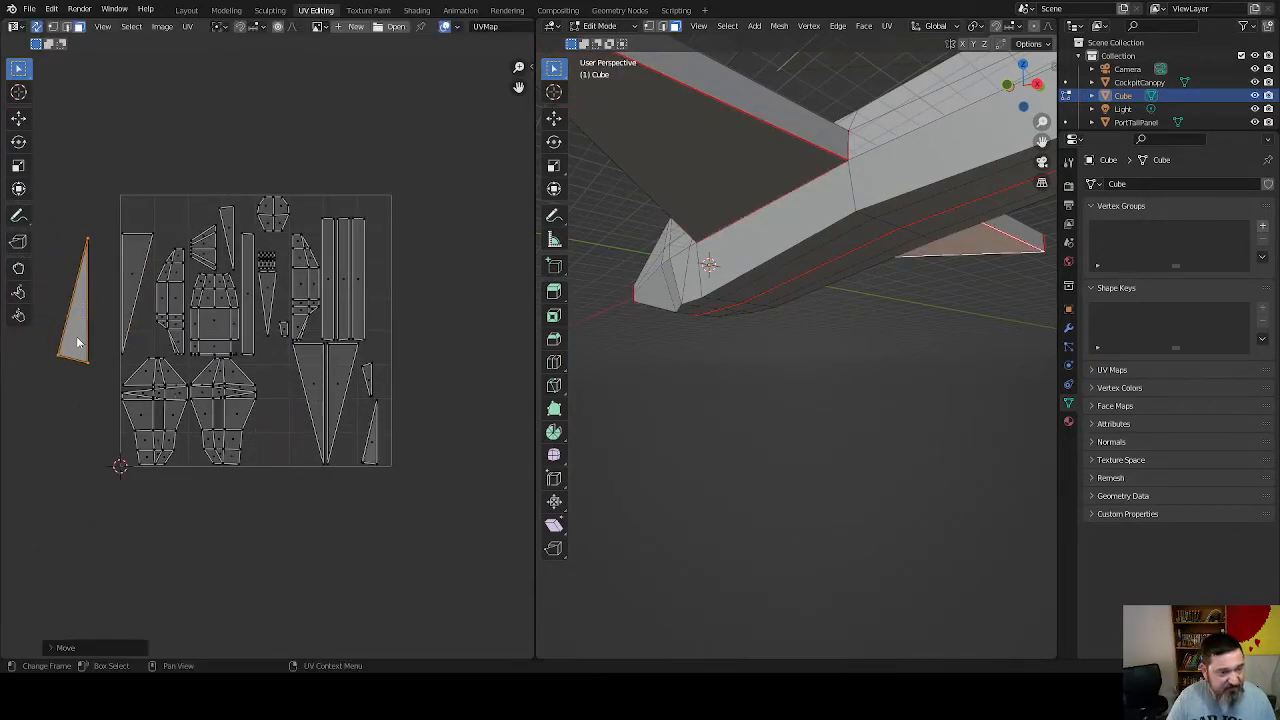
key("r")
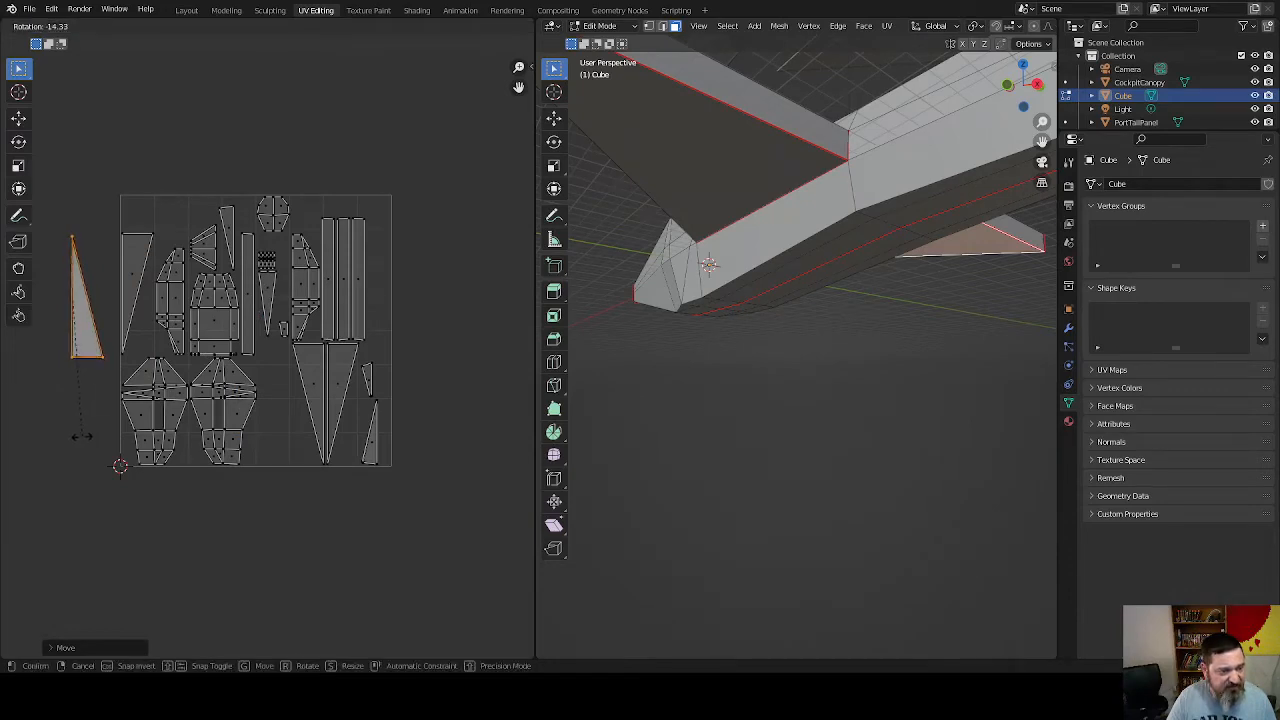
left_click(82, 436)
Rotate the other lower-wing triangle island 180° and place it directly beside the first one, outside the UV square
left_click(136, 285)
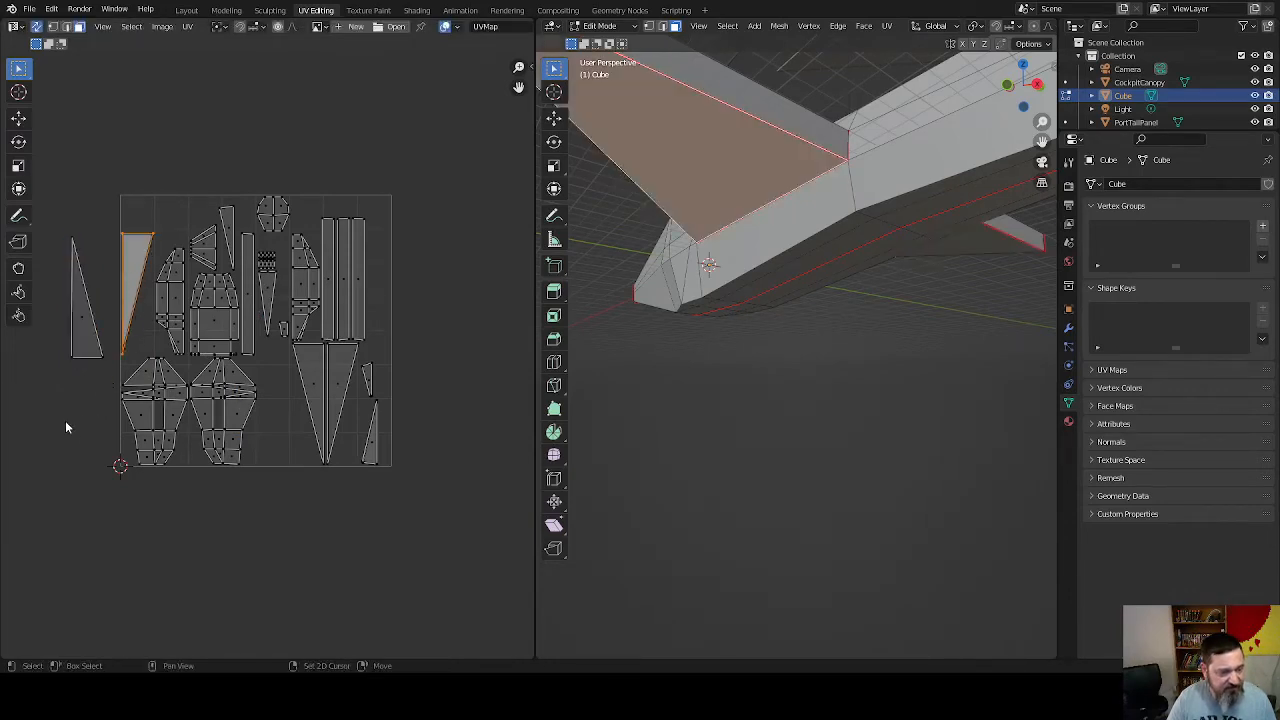
middle_click_drag(65, 420, 253, 440)
type("r180")
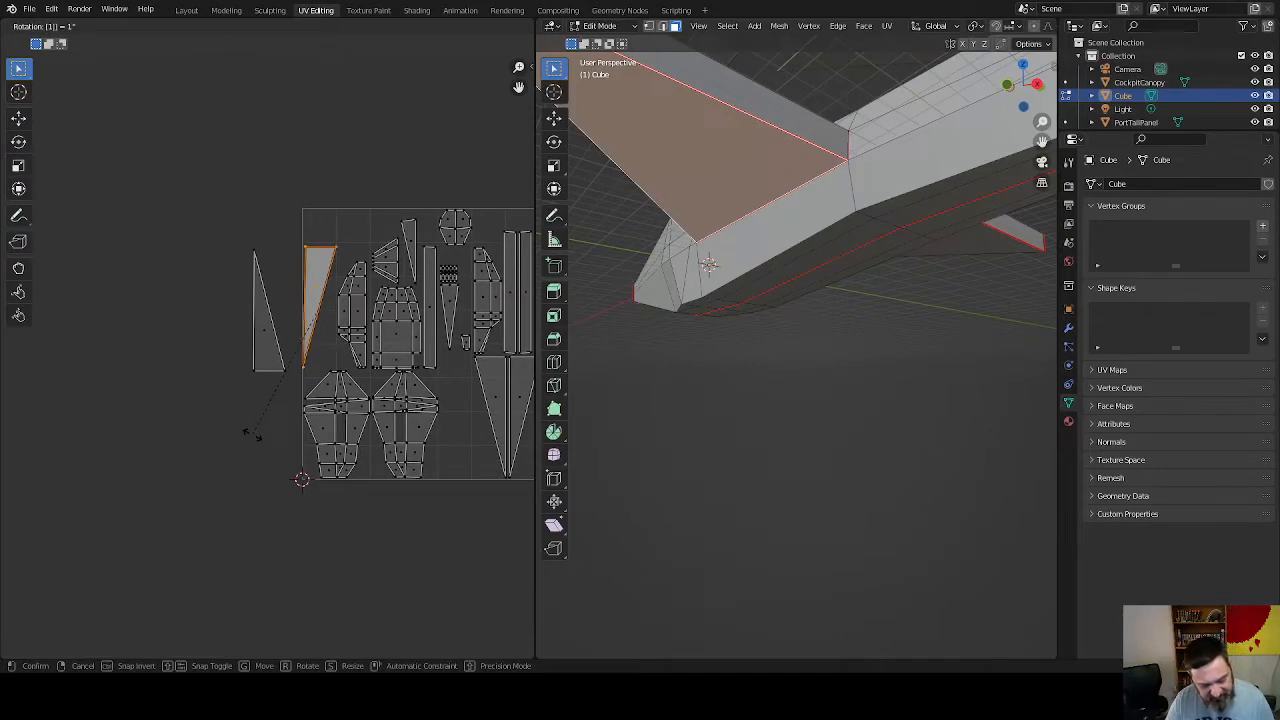
left_click(252, 433)
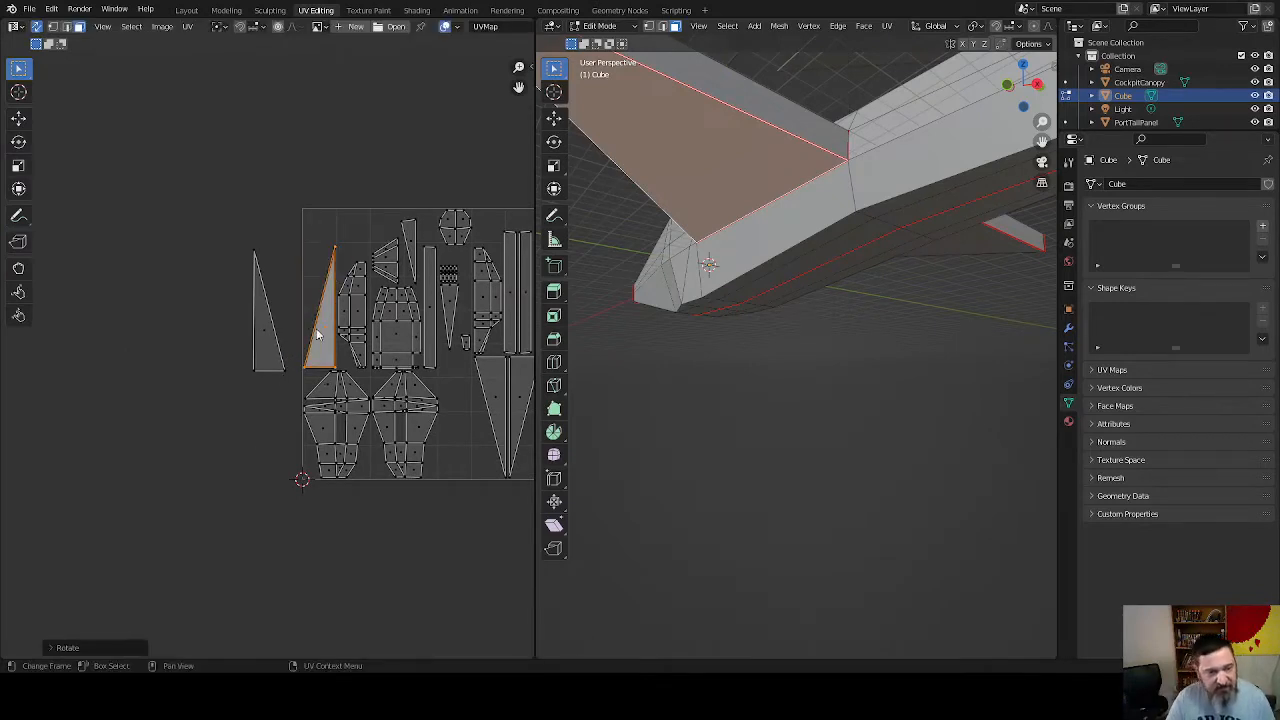
key("g")
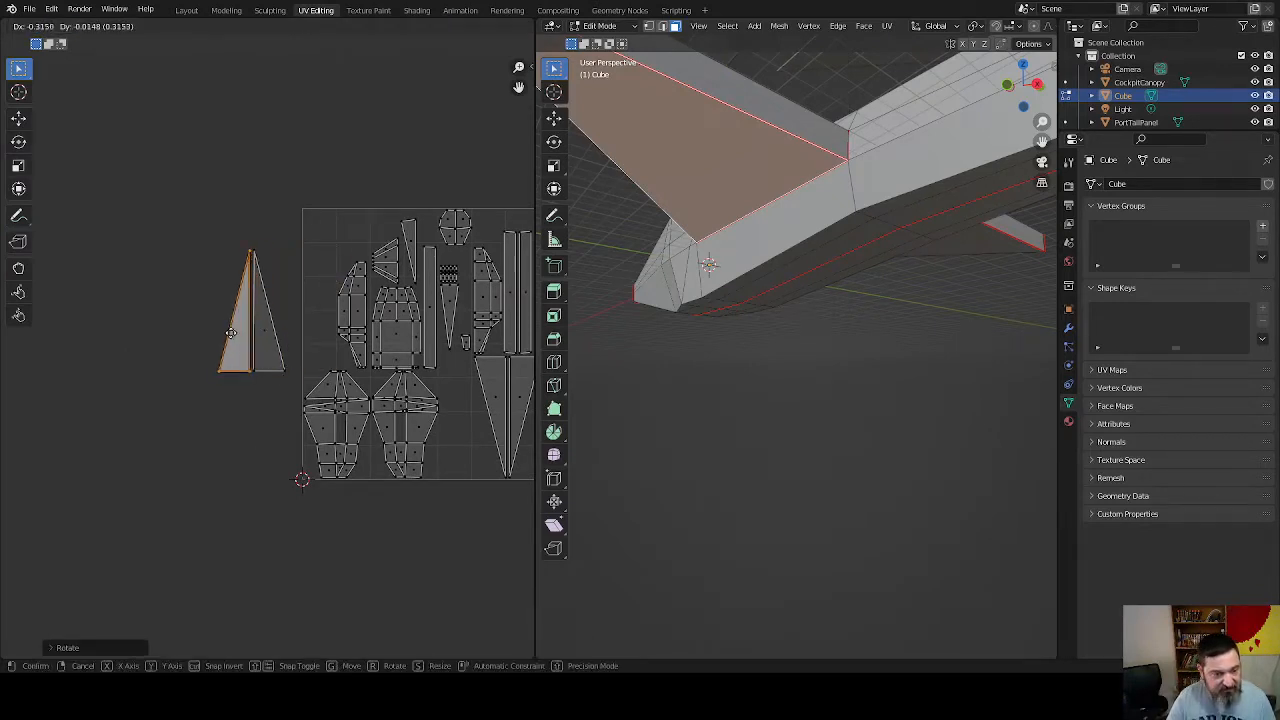
left_click(231, 333)
Rotate the two adjacent upper-wing triangle islands 180° together and move them outside the UV square's right edge
middle_click_drag(411, 400, 244, 414)
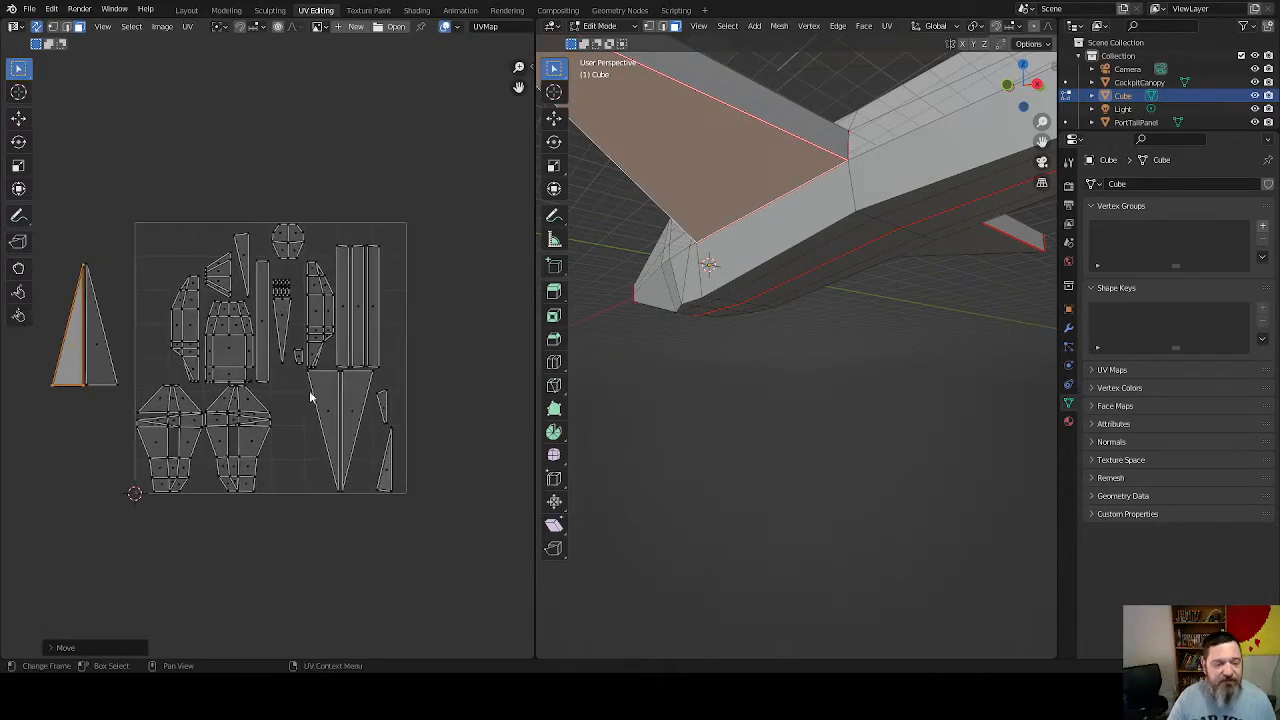
left_click_drag(310, 390, 366, 457)
type("r")
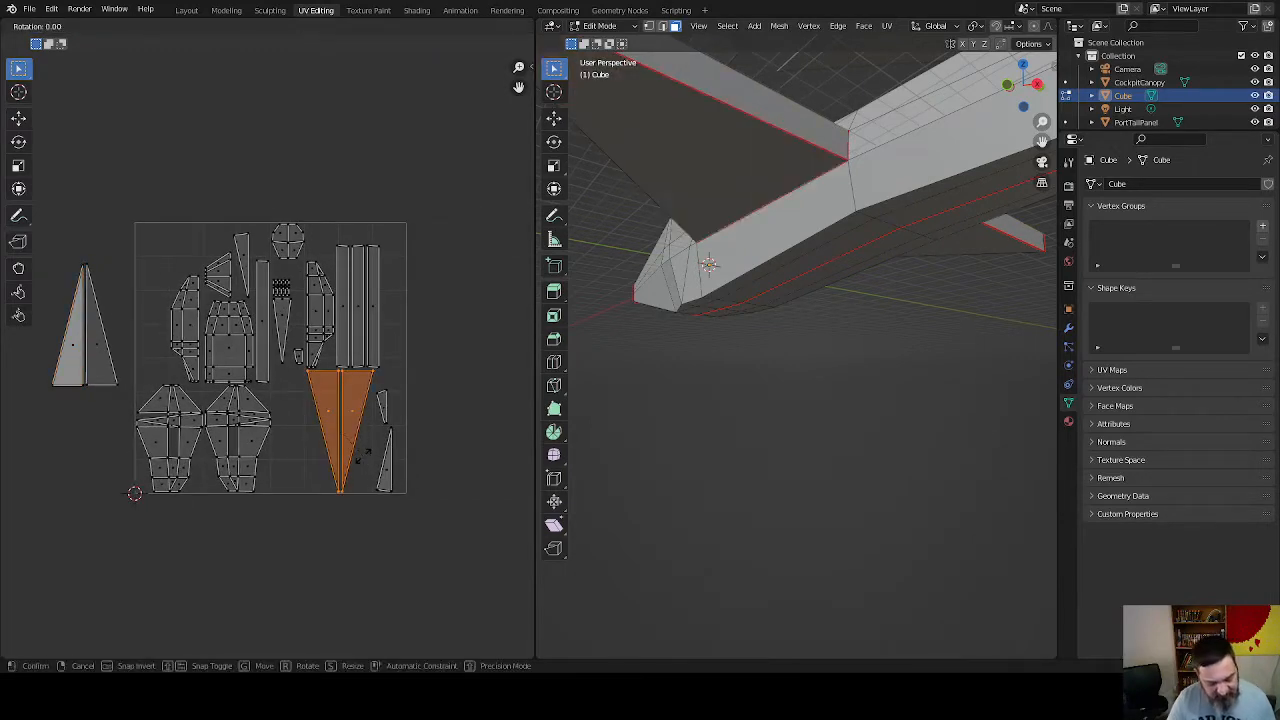
type("180")
key("Return")
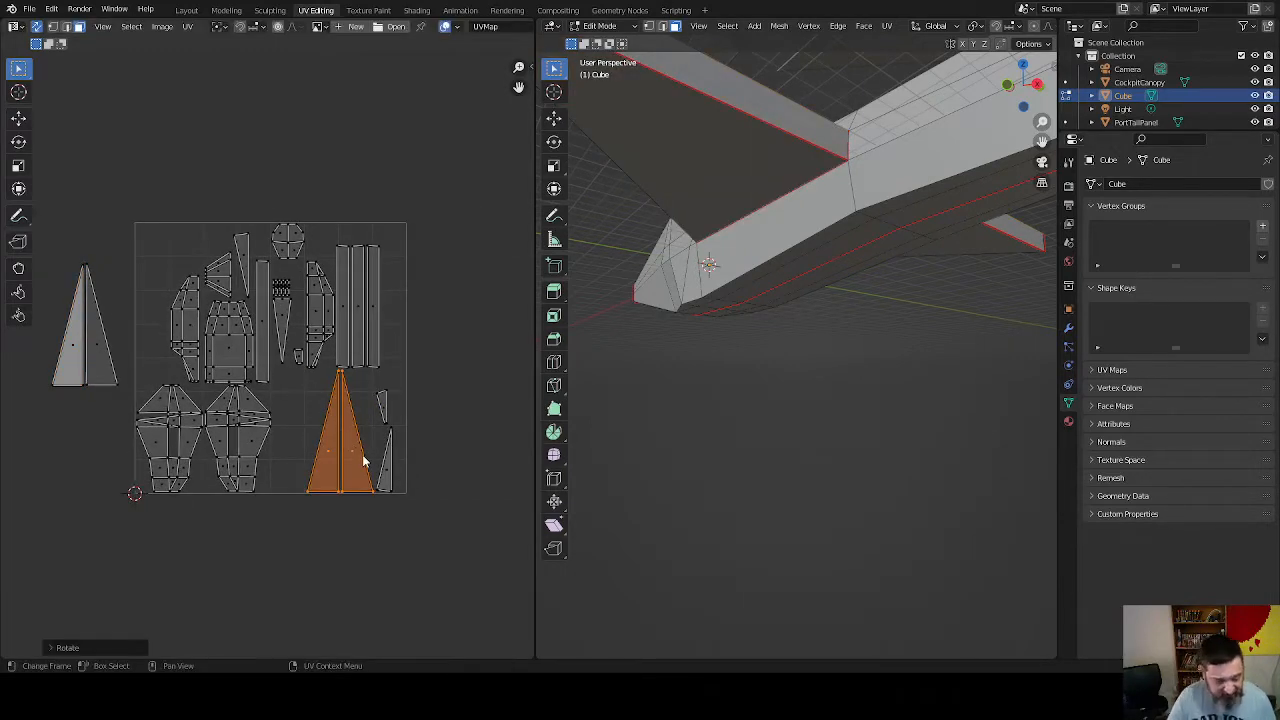
key("g")
left_click(474, 332)
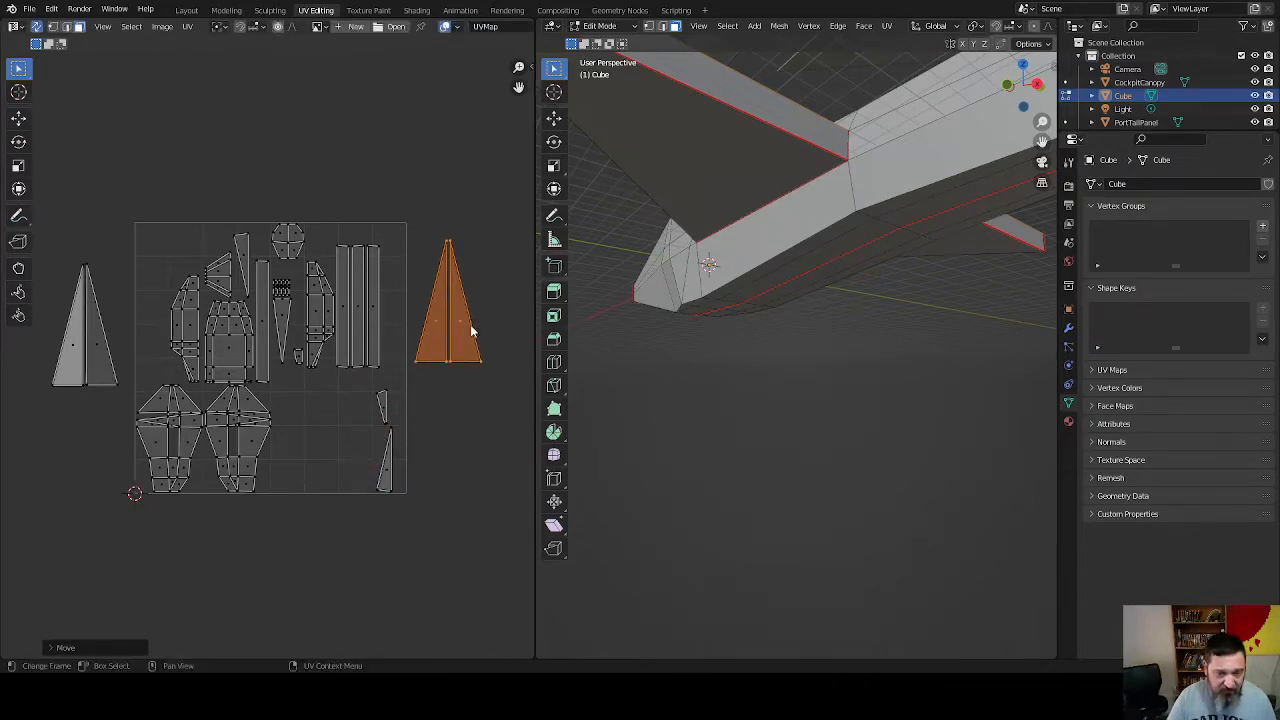
Move the small sliver island beside the gap in the lower-left fuselage island, rotate it about -87°, and shift it over the gap
middle_click_drag(325, 426, 417, 442)
left_click(371, 486)
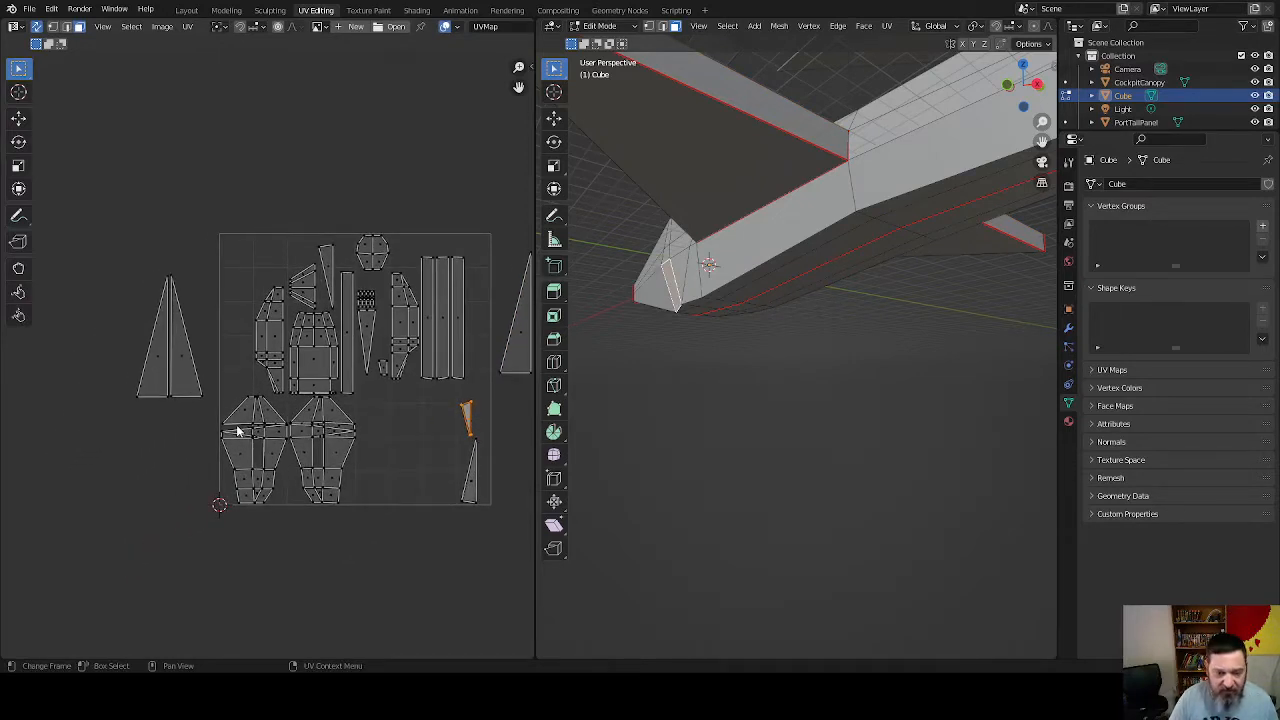
key("g")
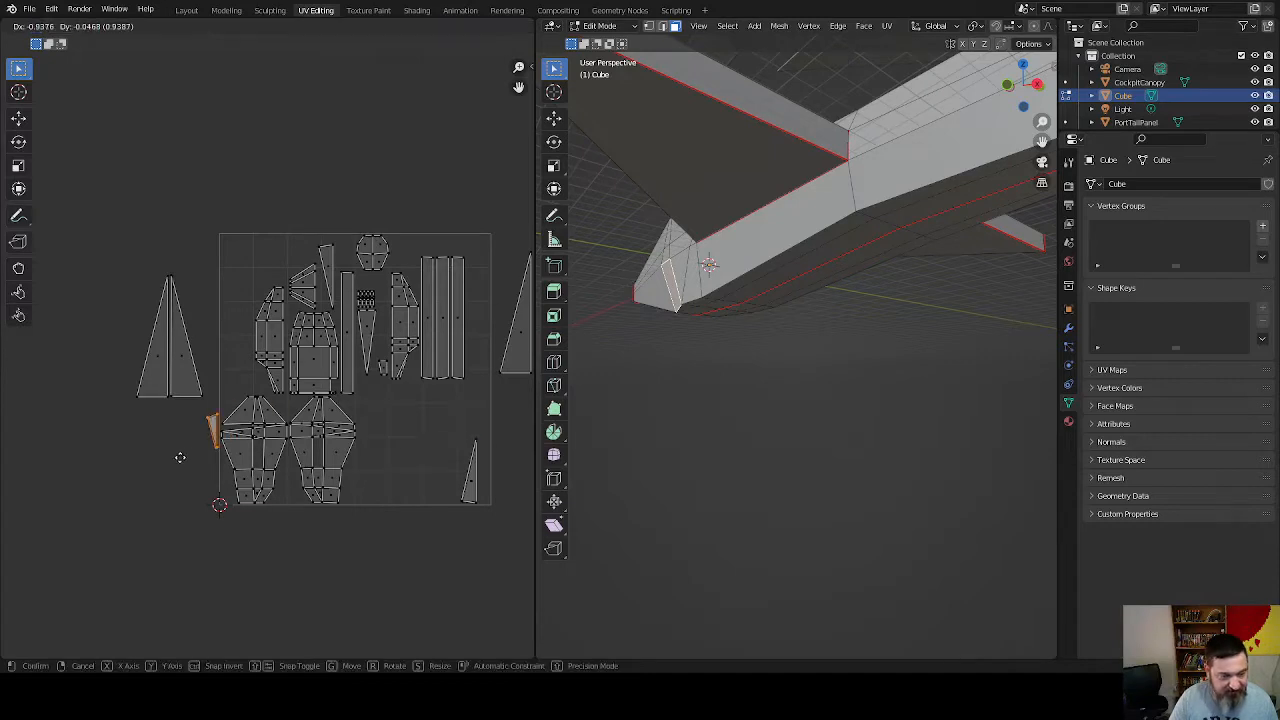
left_click(176, 476)
key("r")
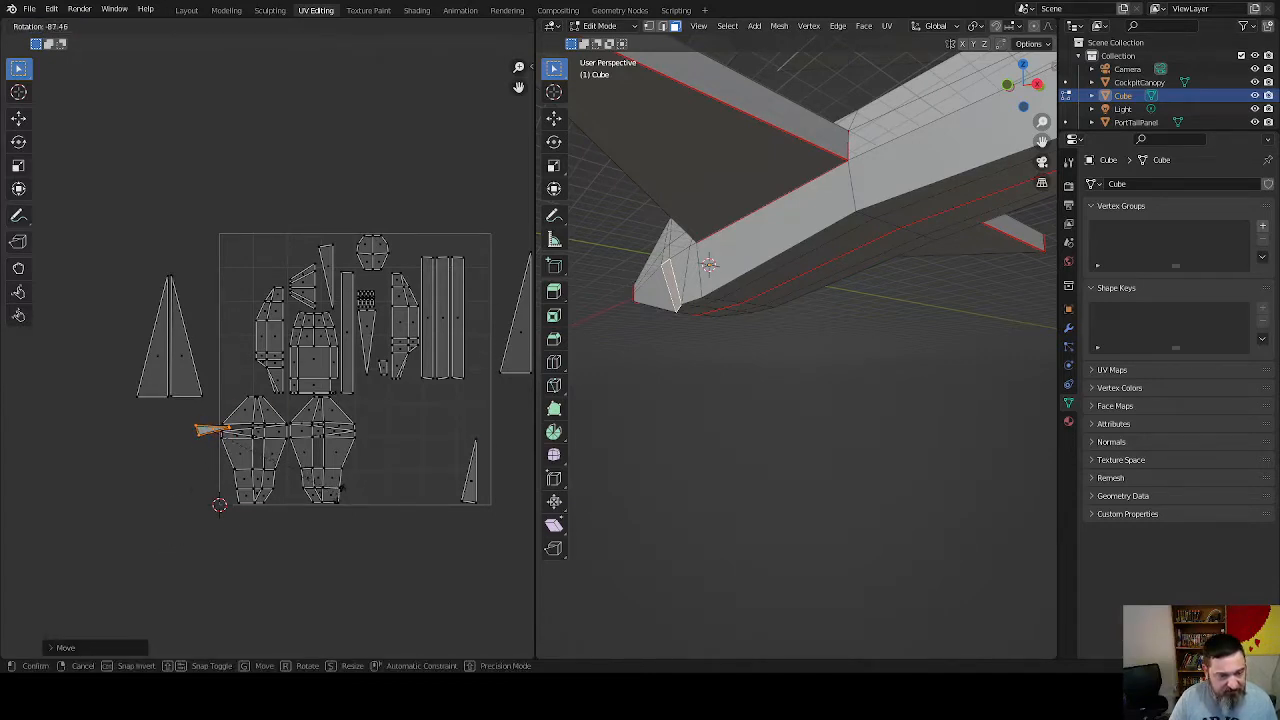
left_click(342, 488)
key("g")
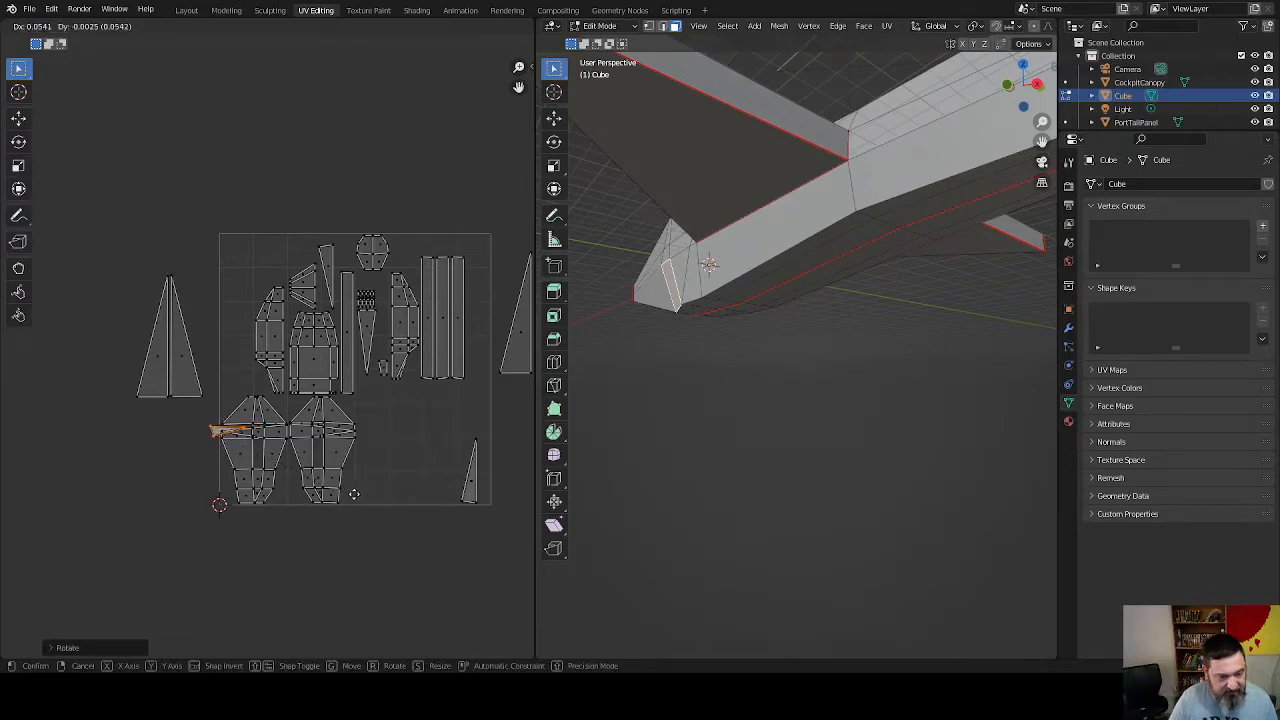
left_click(359, 491)
Examine how the sliver island fits the fuselage island's gap and locate its matching face on the model's fuselage side
scroll(256, 512, "up", 3)
middle_click_drag(141, 526, 182, 357)
scroll(225, 417, "up", 4)
middle_click_drag(114, 394, 269, 346)
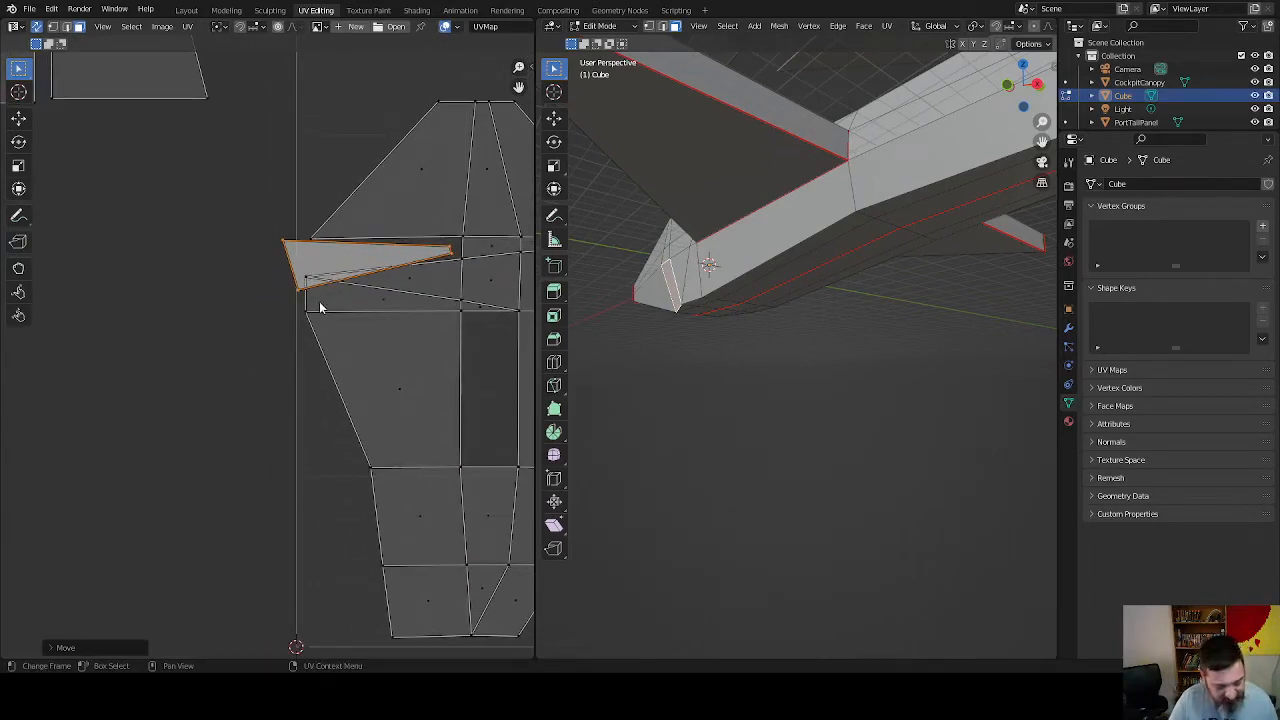
middle_click_drag(291, 314, 217, 331)
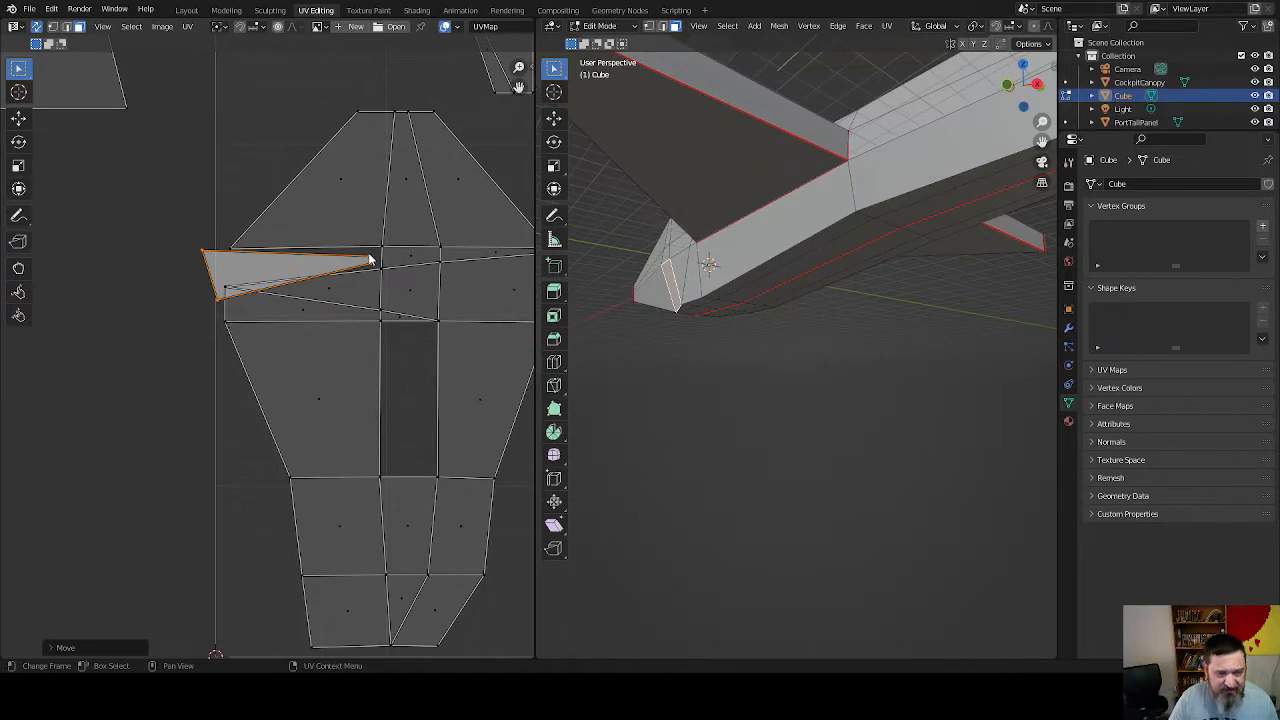
middle_click_drag(560, 251, 709, 360)
left_click(712, 360)
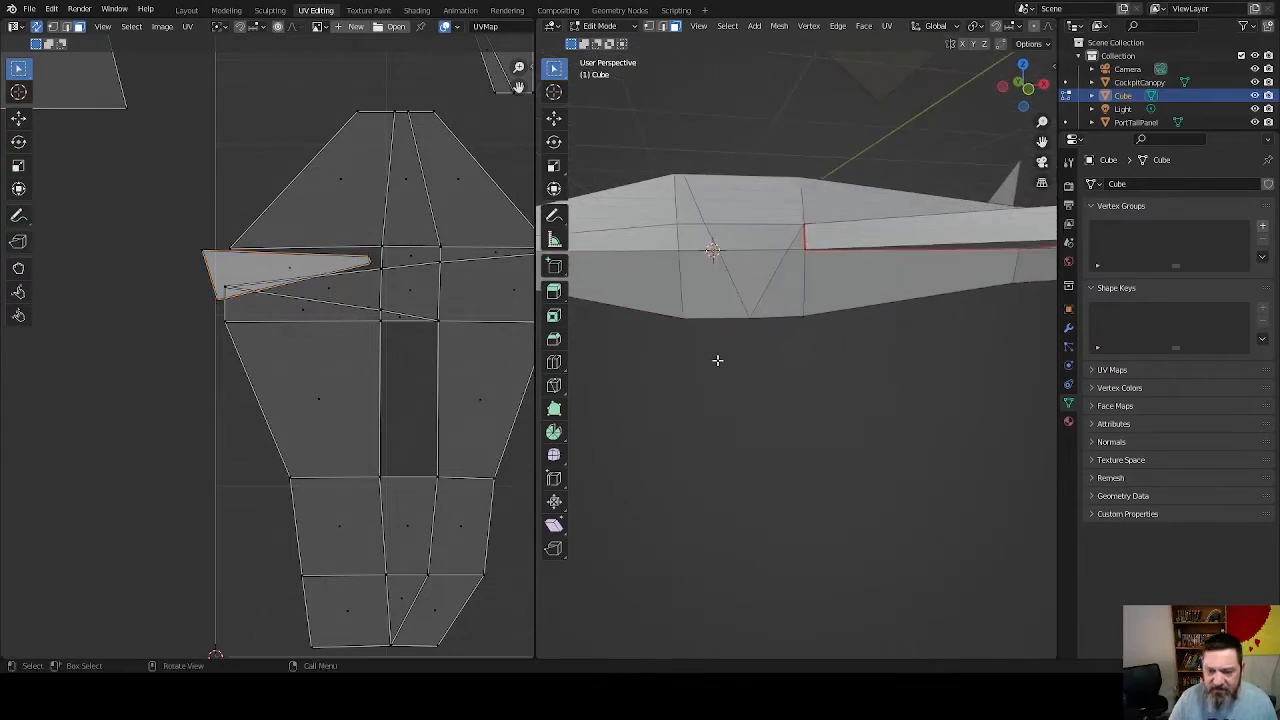
scroll(692, 362, "up", 4)
middle_click_drag(682, 305, 846, 434, "shift")
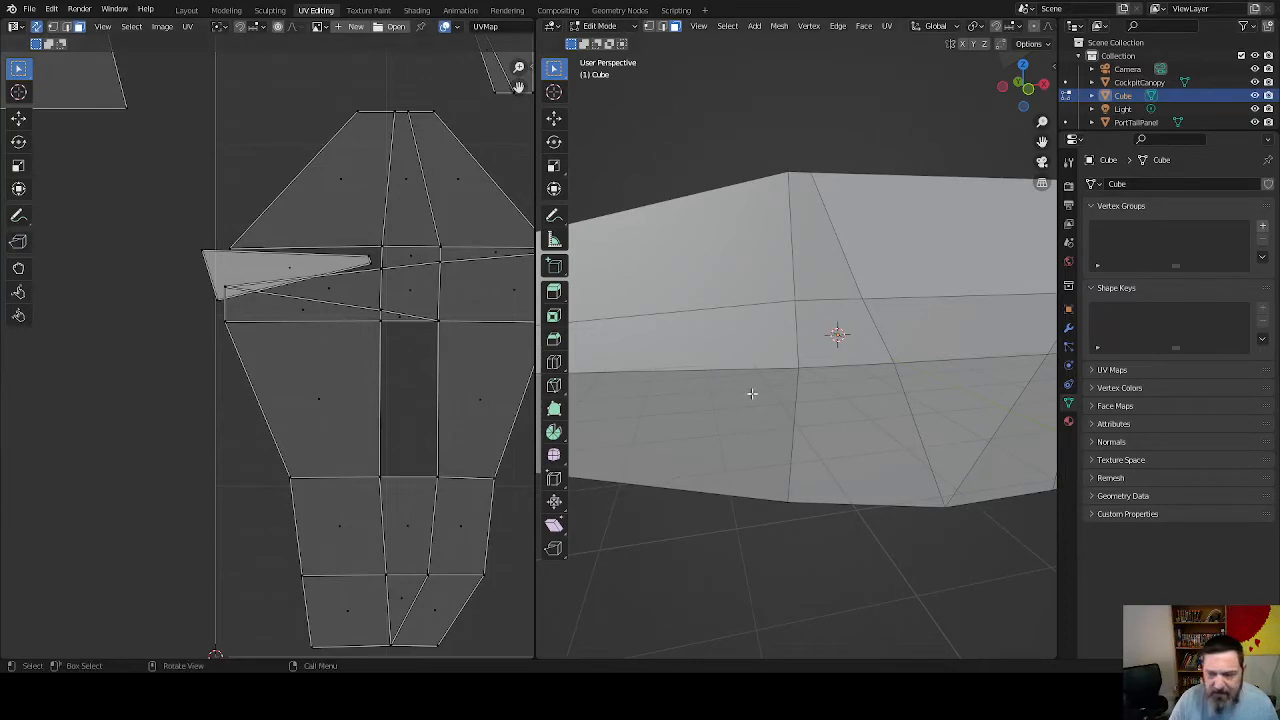
left_click(871, 431)
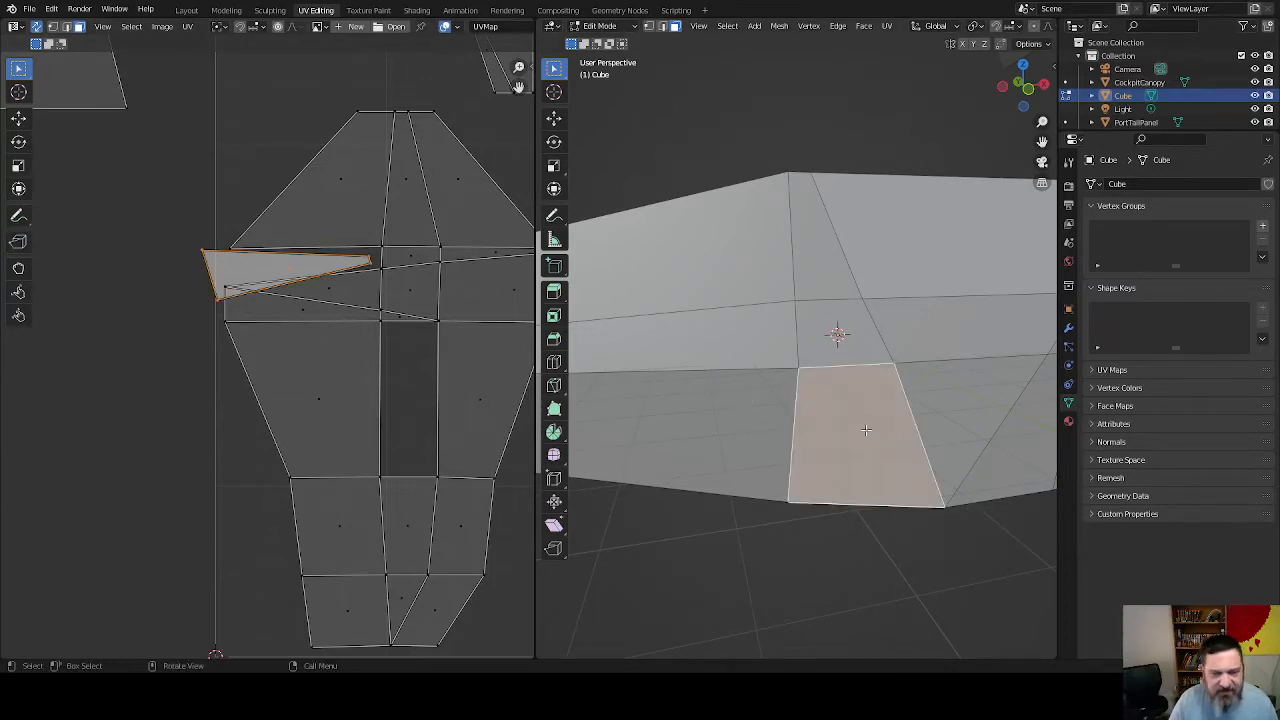
middle_click_drag(400, 374, 274, 427)
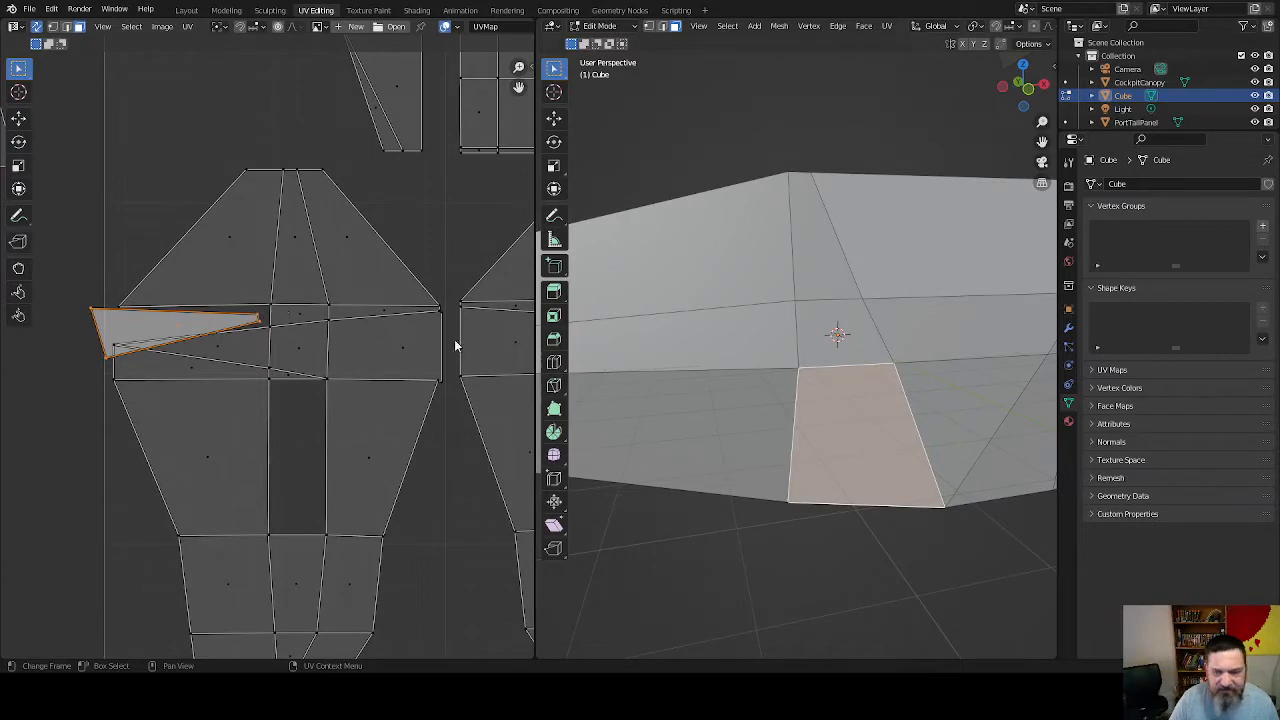
Stitch the sliver island's narrow end to the fuselage island at the gap's upper inner corner vertex
key("1")
left_click(801, 368)
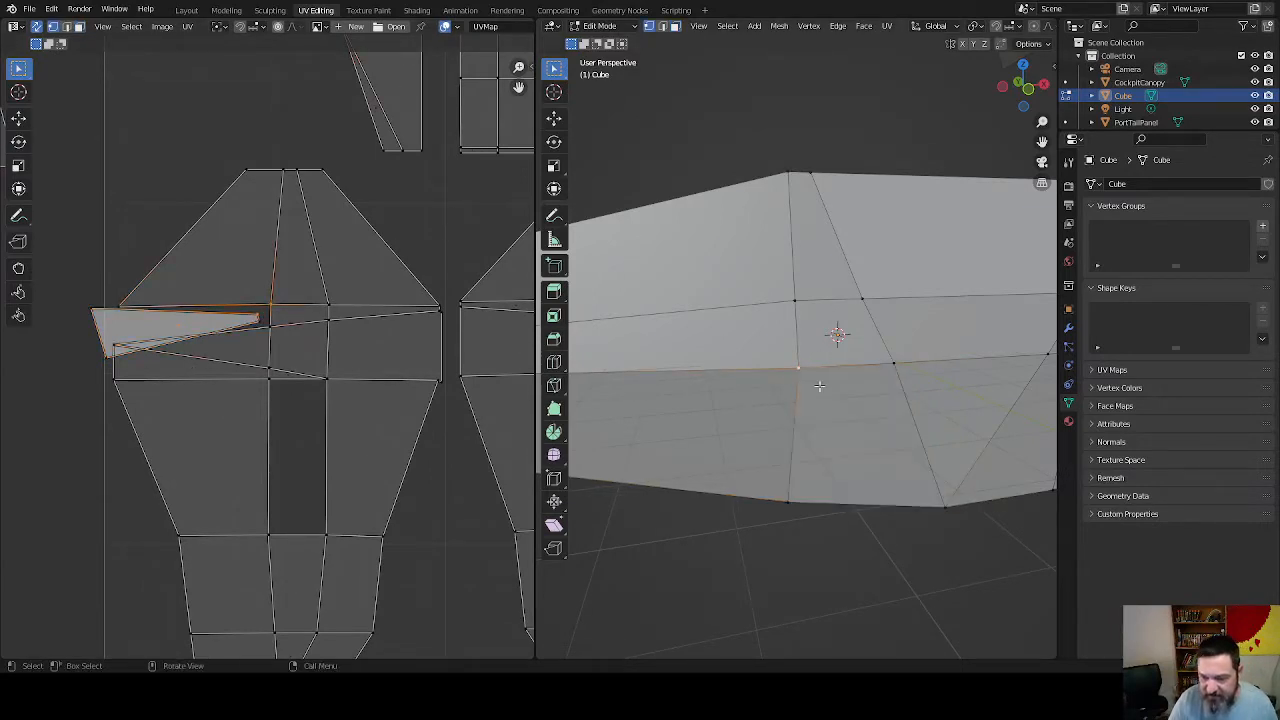
left_click(908, 354, "shift")
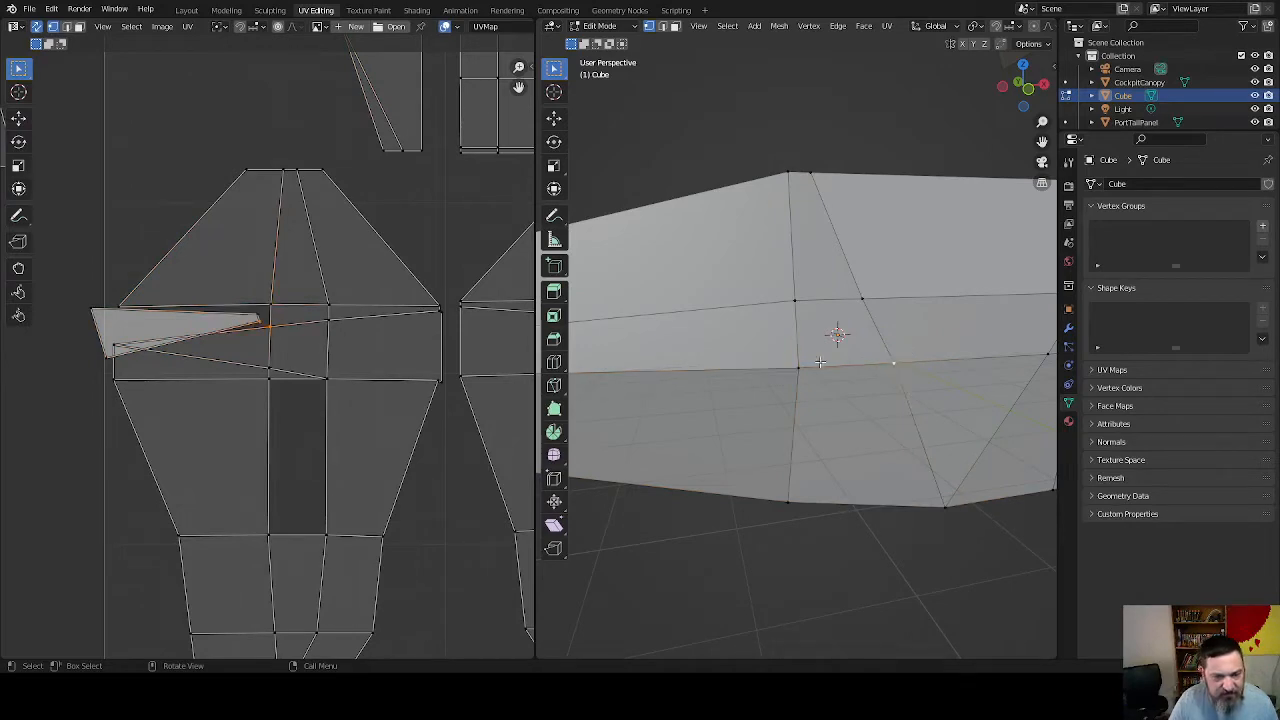
left_click(257, 317)
left_click(268, 306)
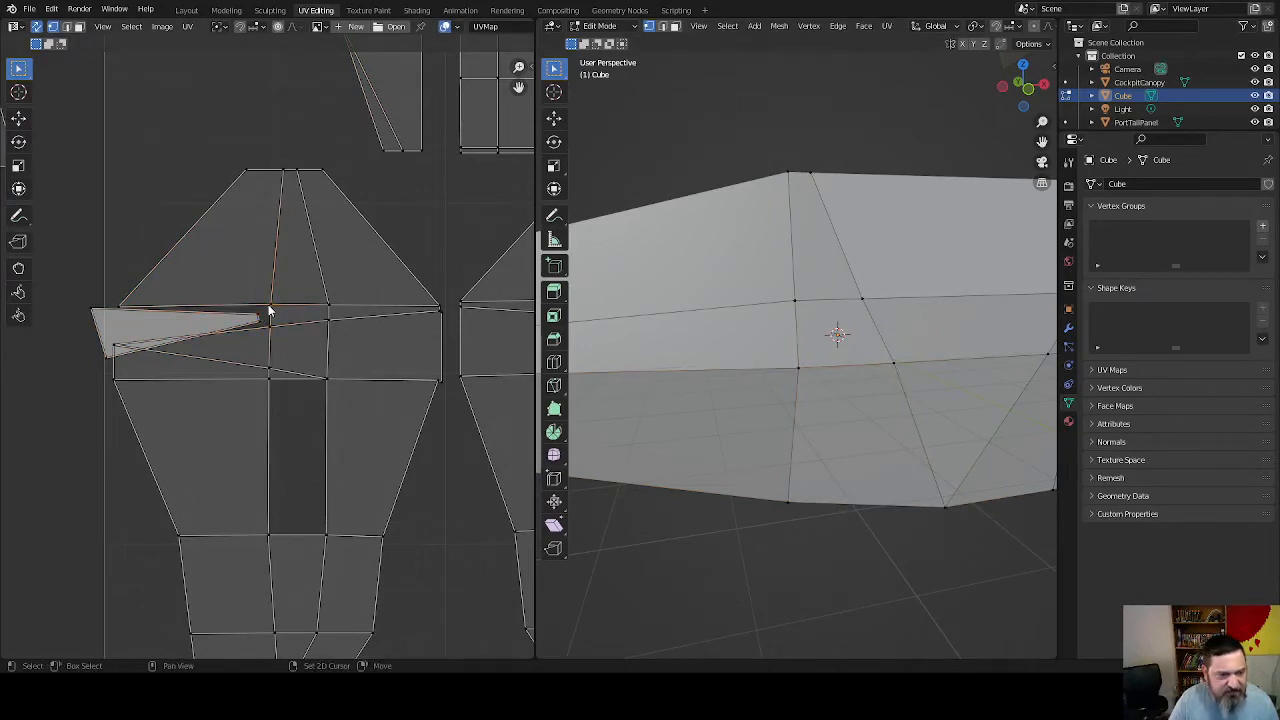
left_click(271, 306)
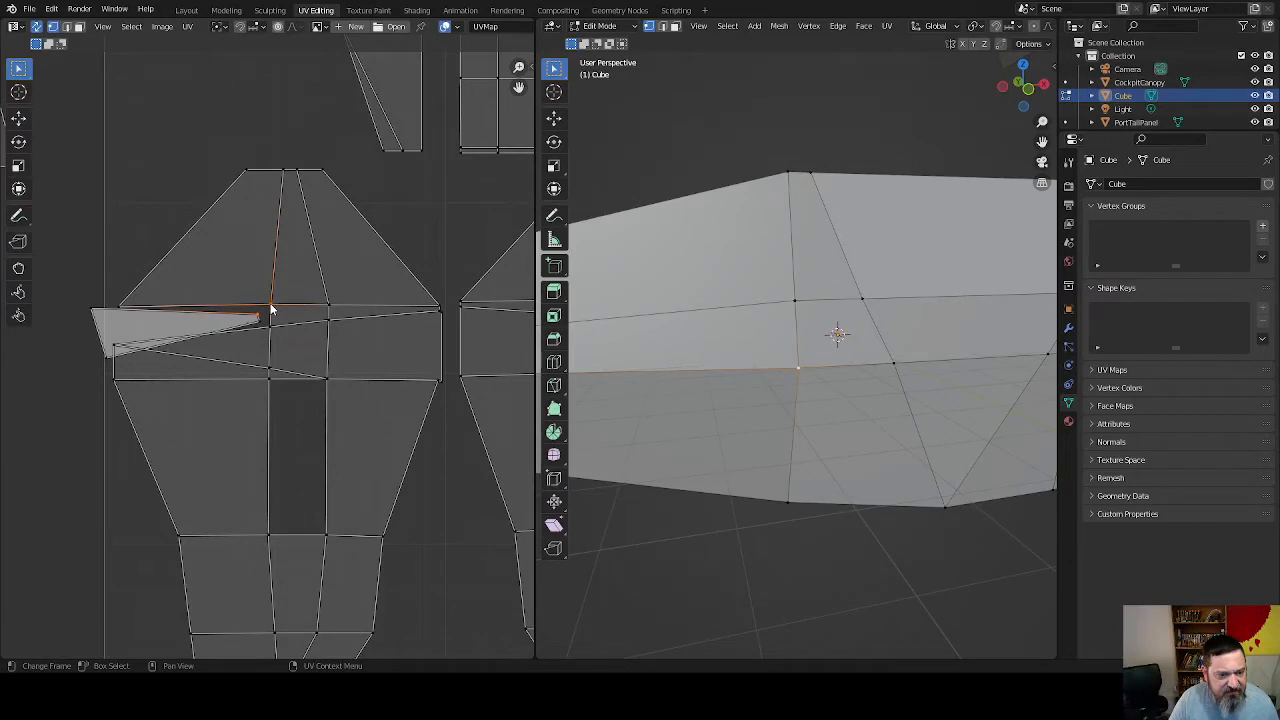
right_click(270, 311)
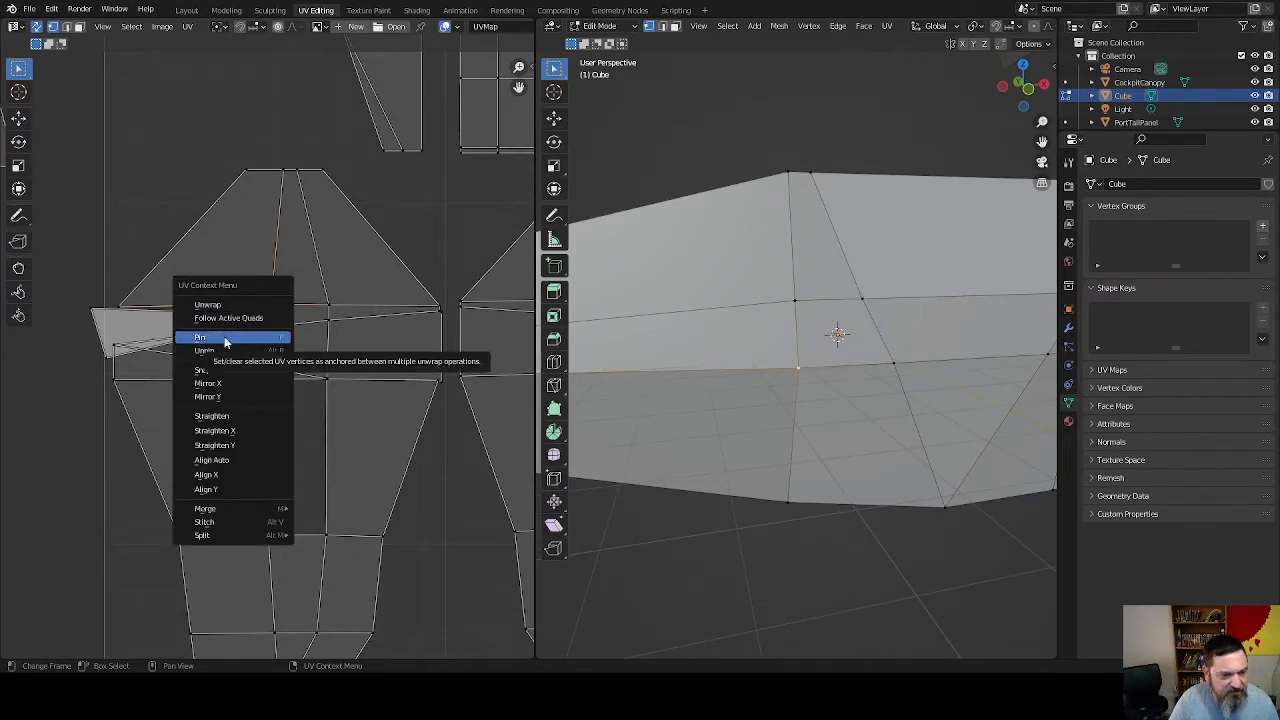
mouse_move(223, 369)
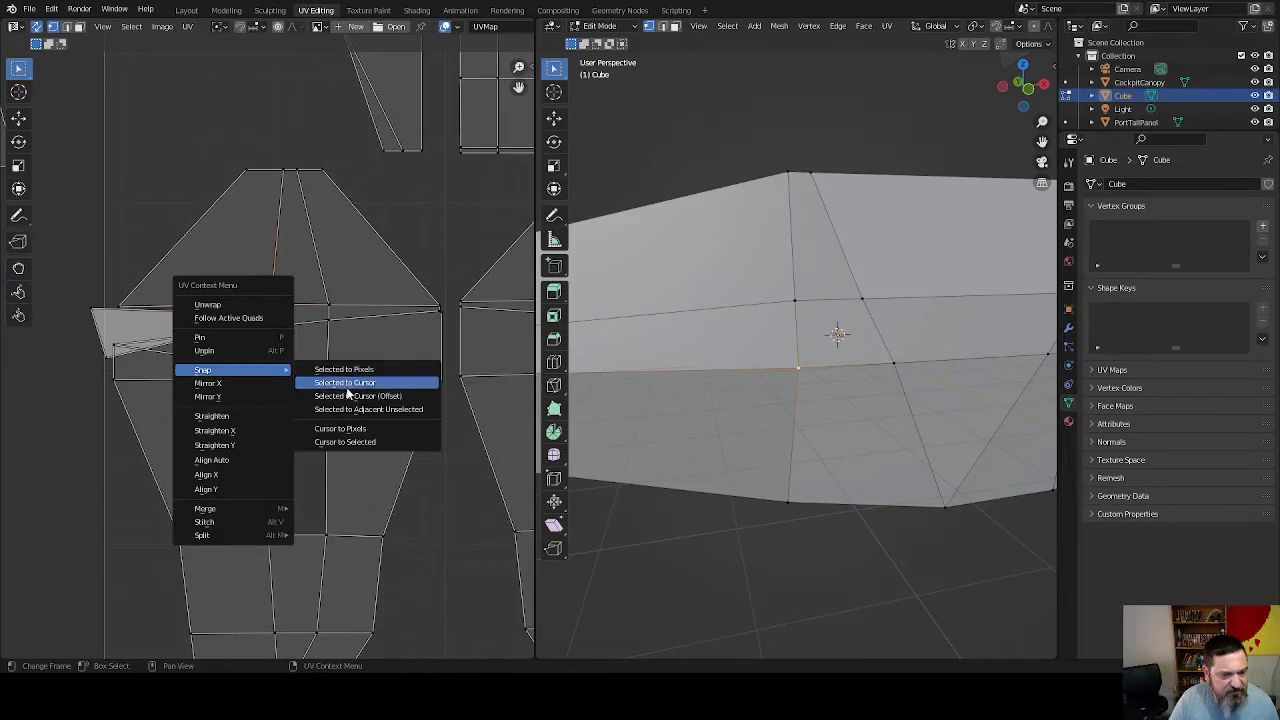
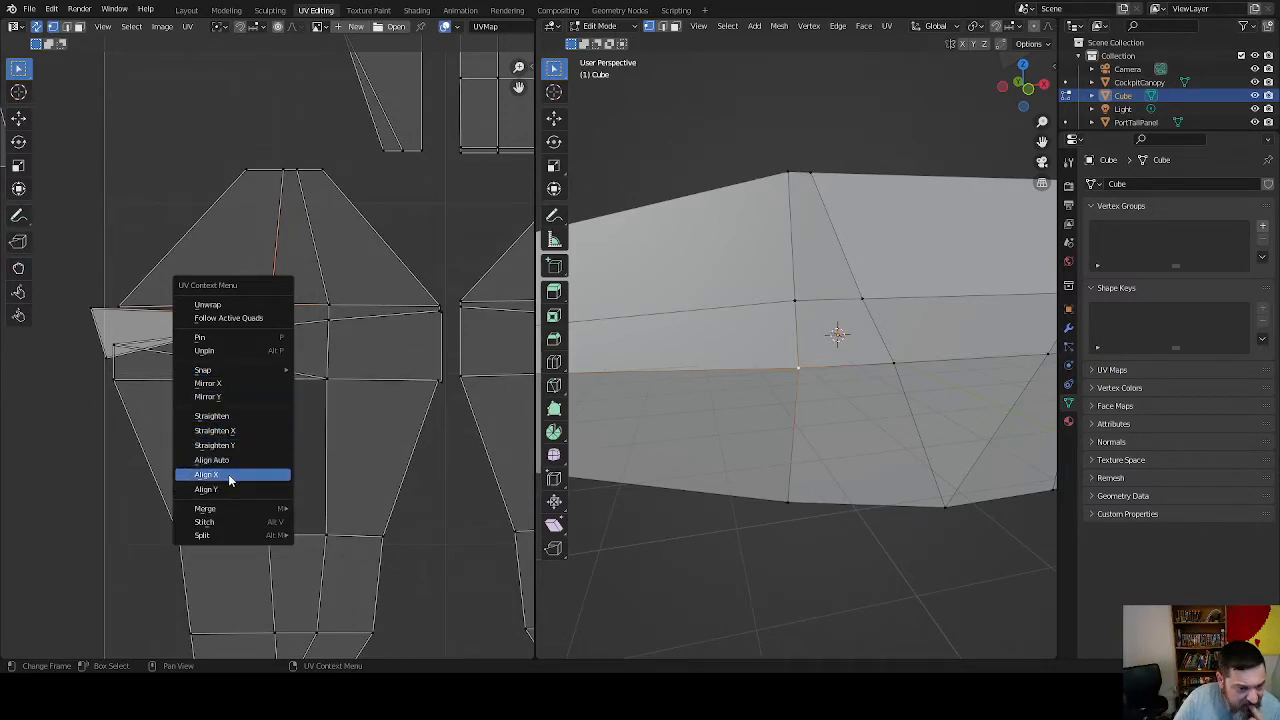
mouse_move(236, 512)
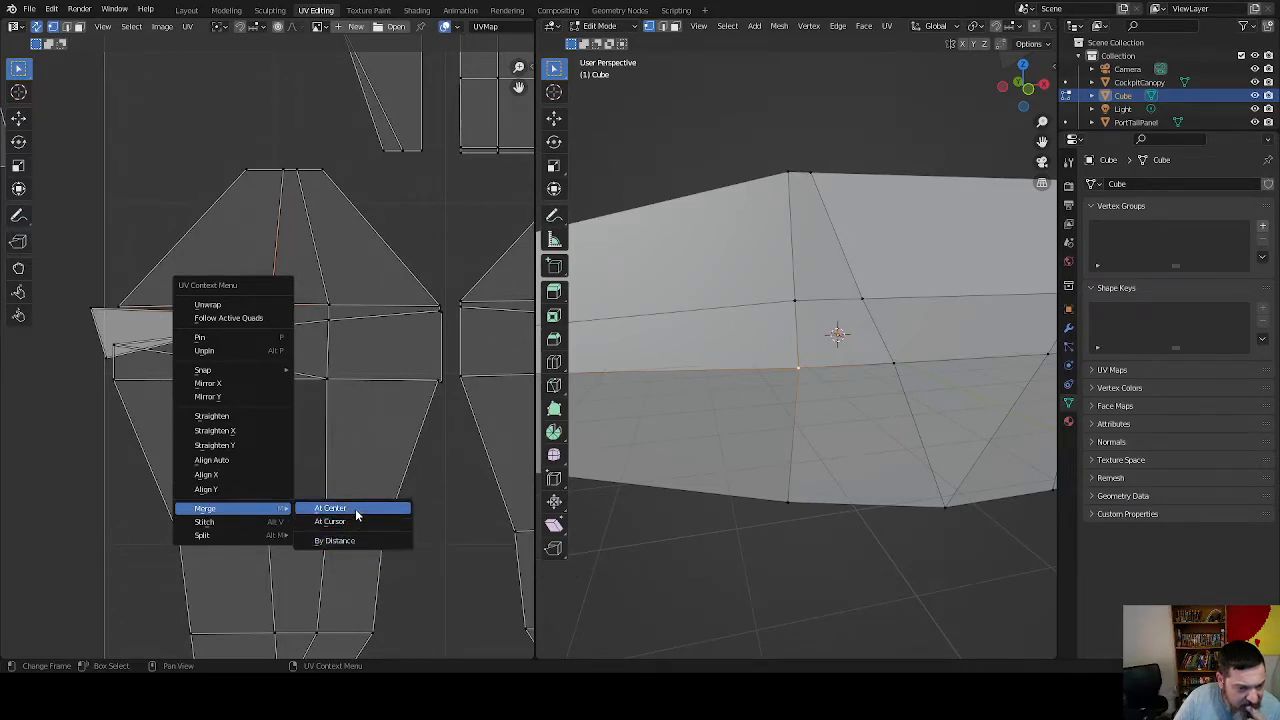
left_click(235, 521)
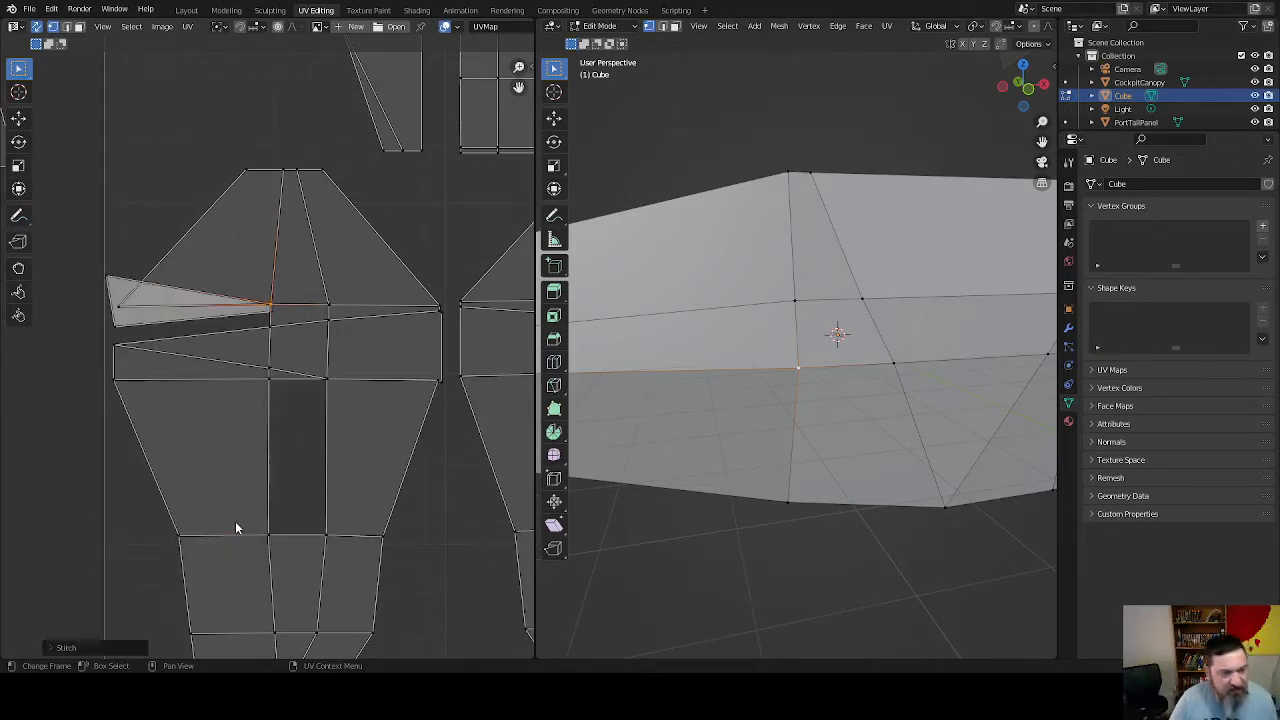
Try to stitch the gap's lower inner corner vertex to the matching corner of the sliver island
left_click(265, 335)
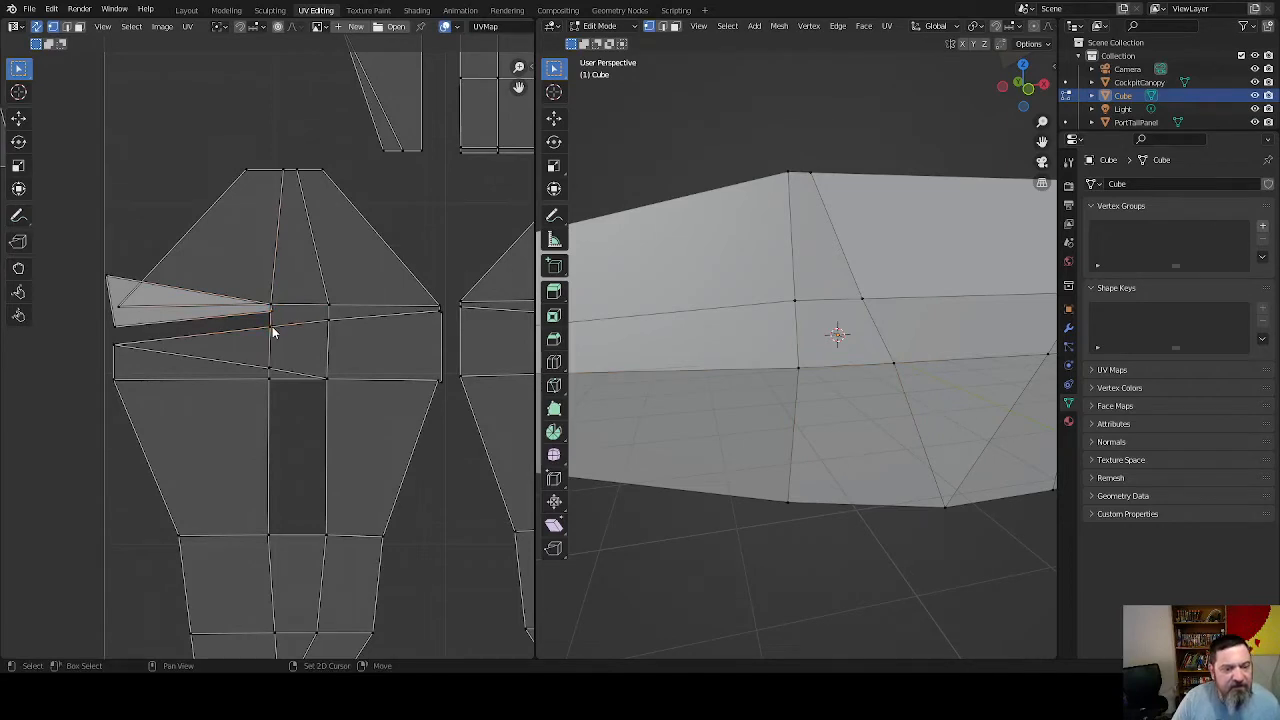
left_click(272, 326, "alt")
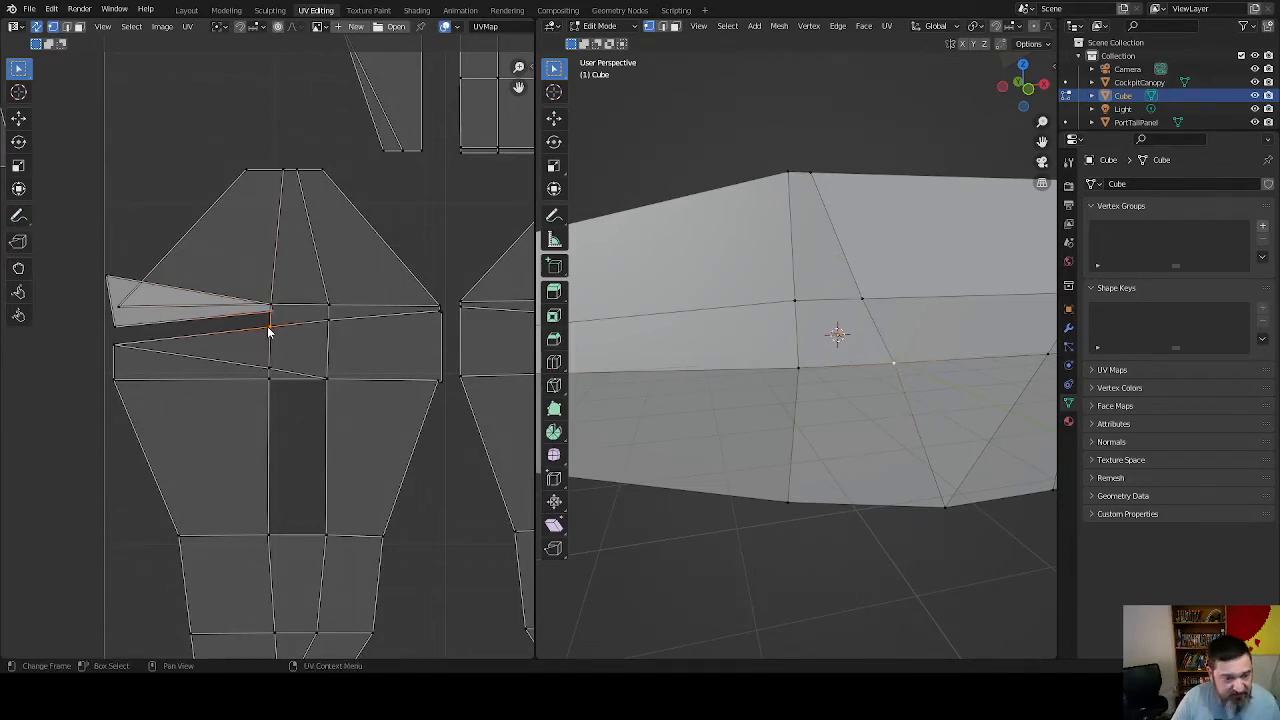
right_click(267, 326)
left_click(269, 327)
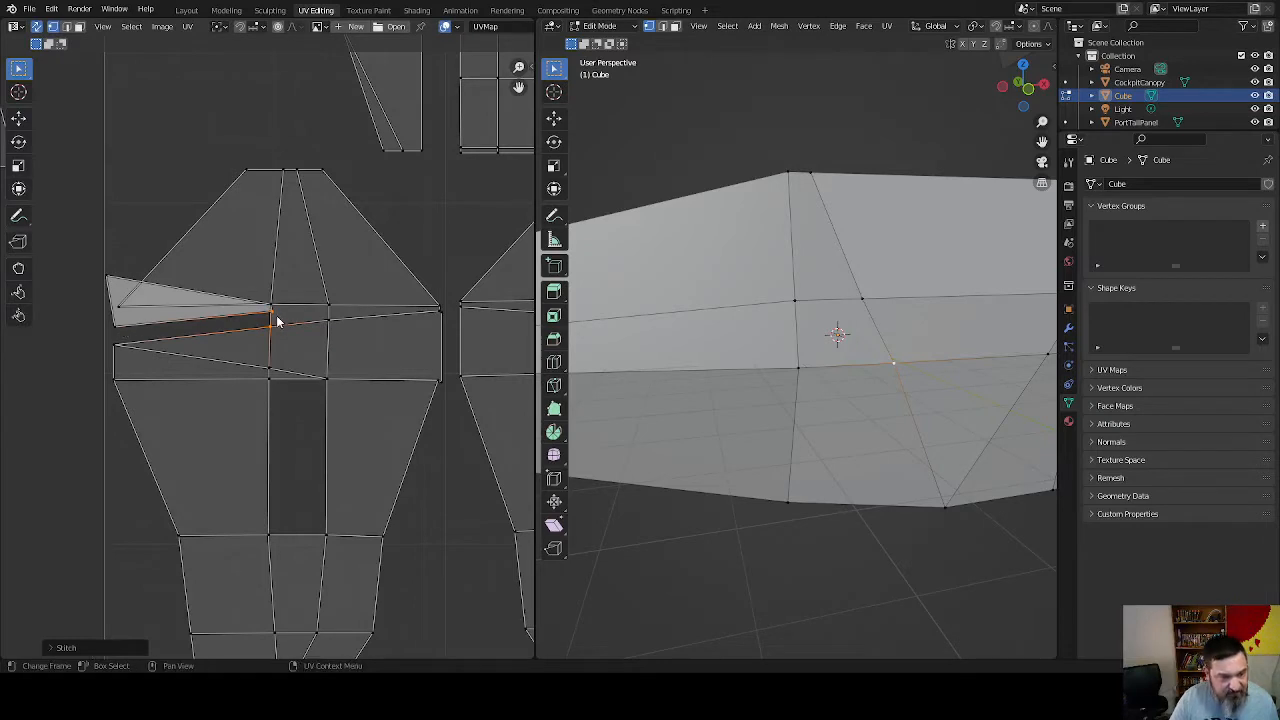
left_click(116, 332)
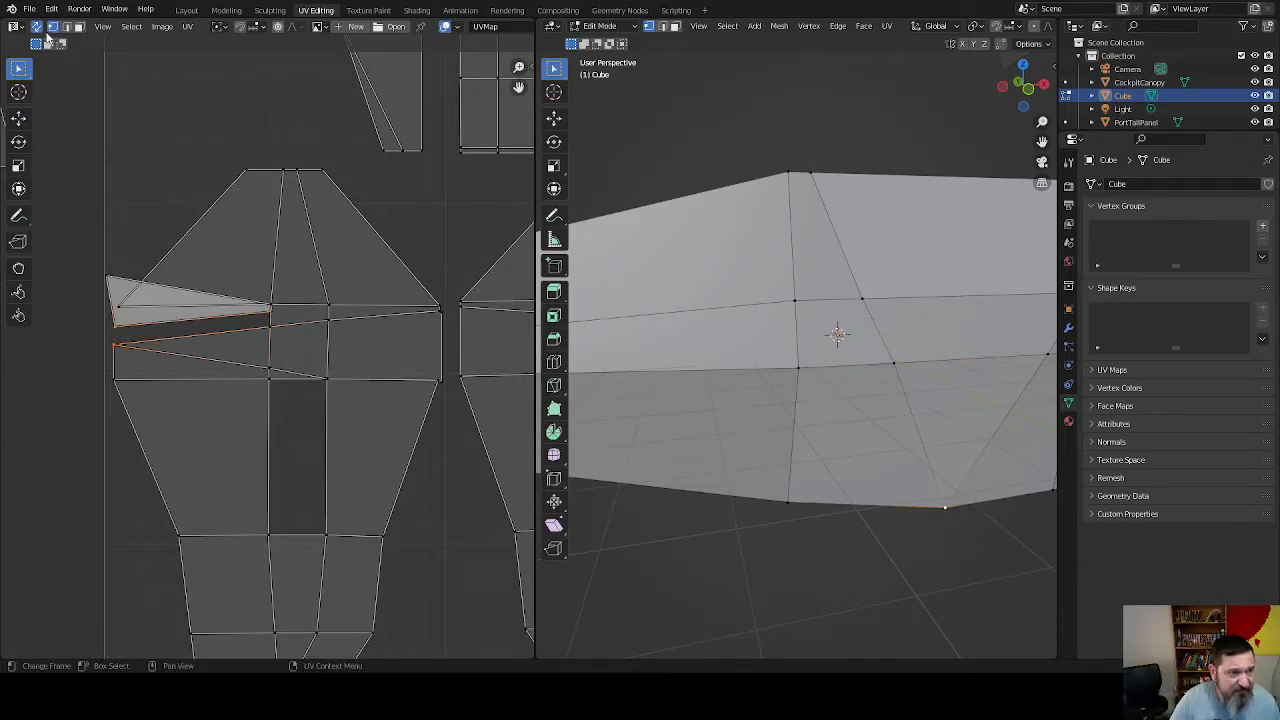
left_click(35, 27)
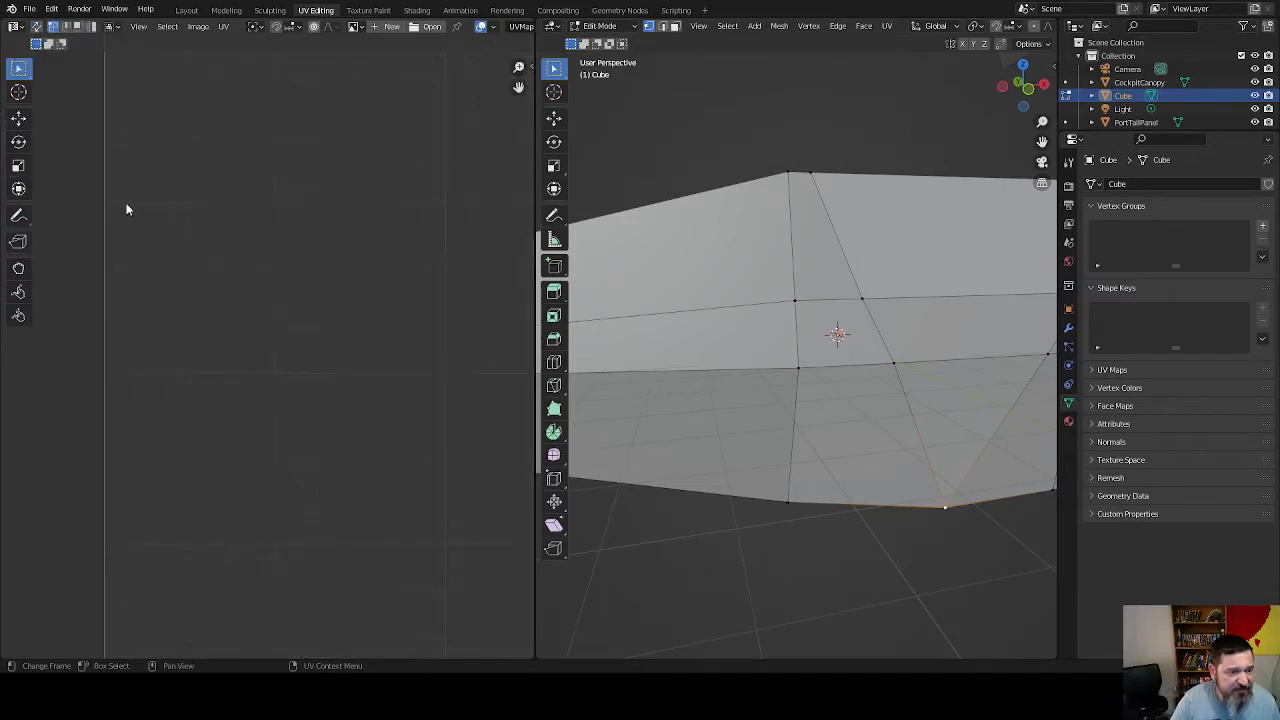
left_click(894, 364)
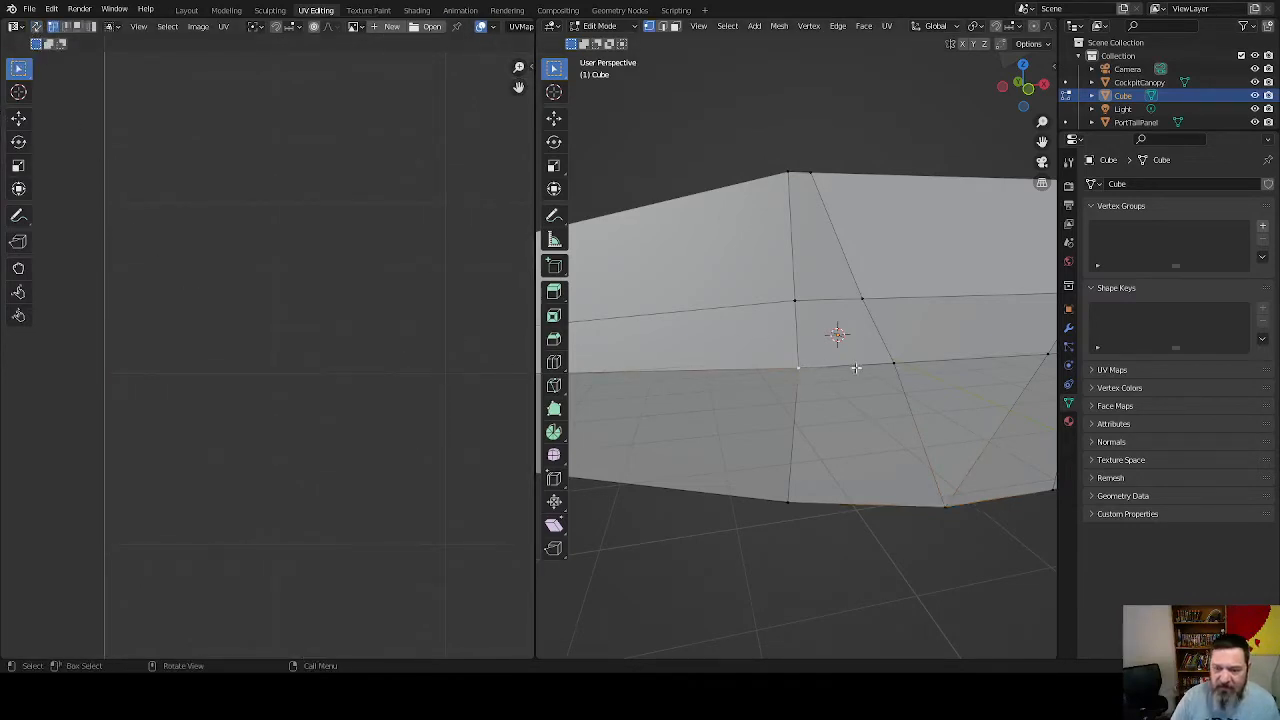
scroll(250, 281, "down", 3)
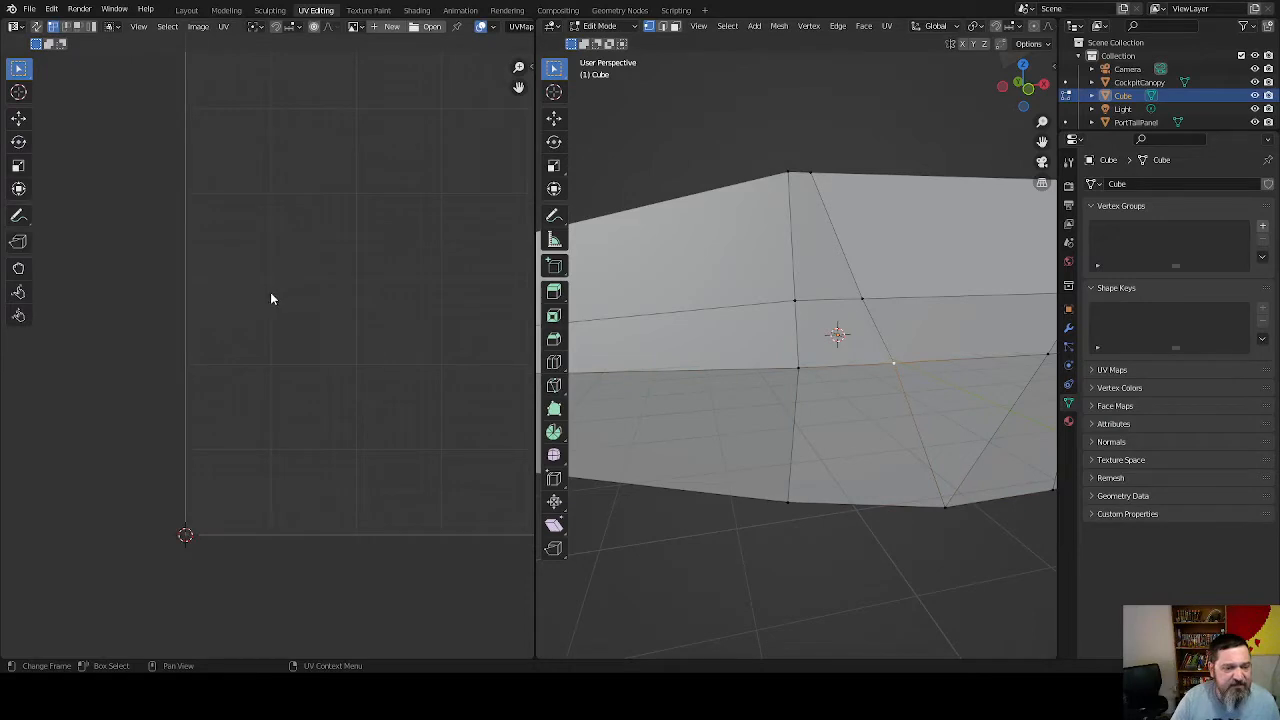
scroll(271, 293, "up", 1)
middle_click_drag(856, 355, 638, 361, "shift")
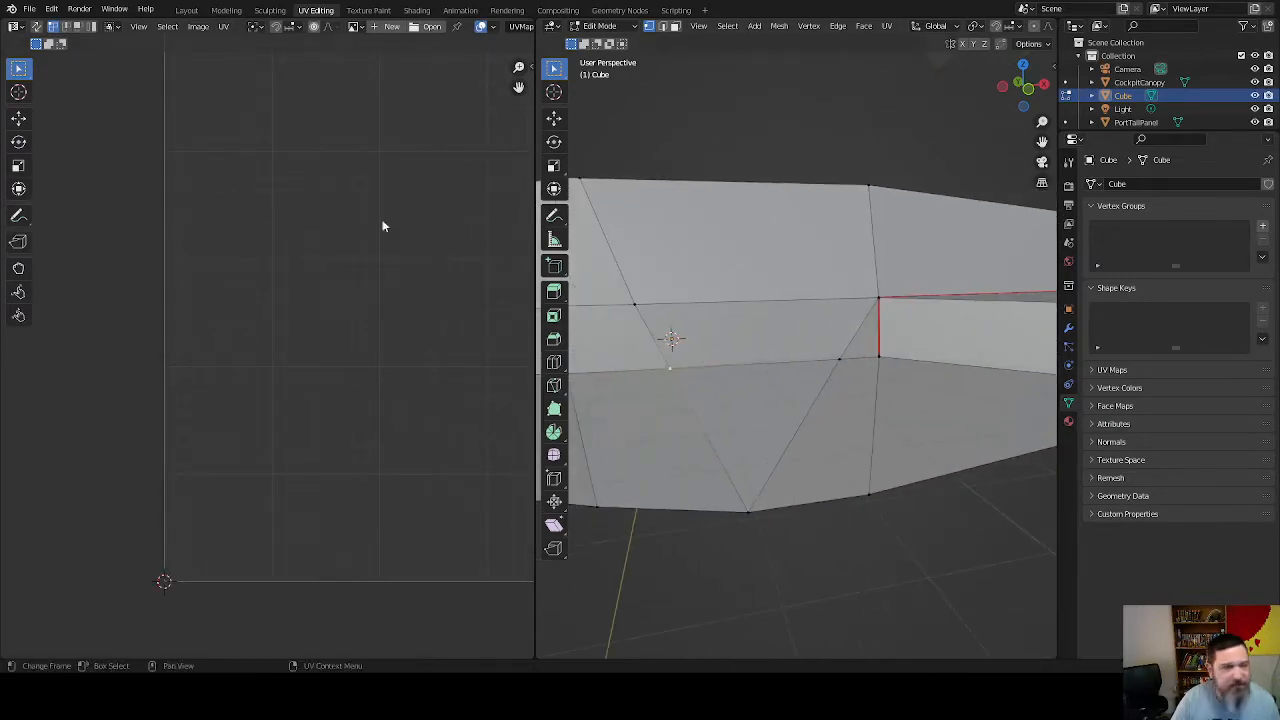
left_click(36, 26)
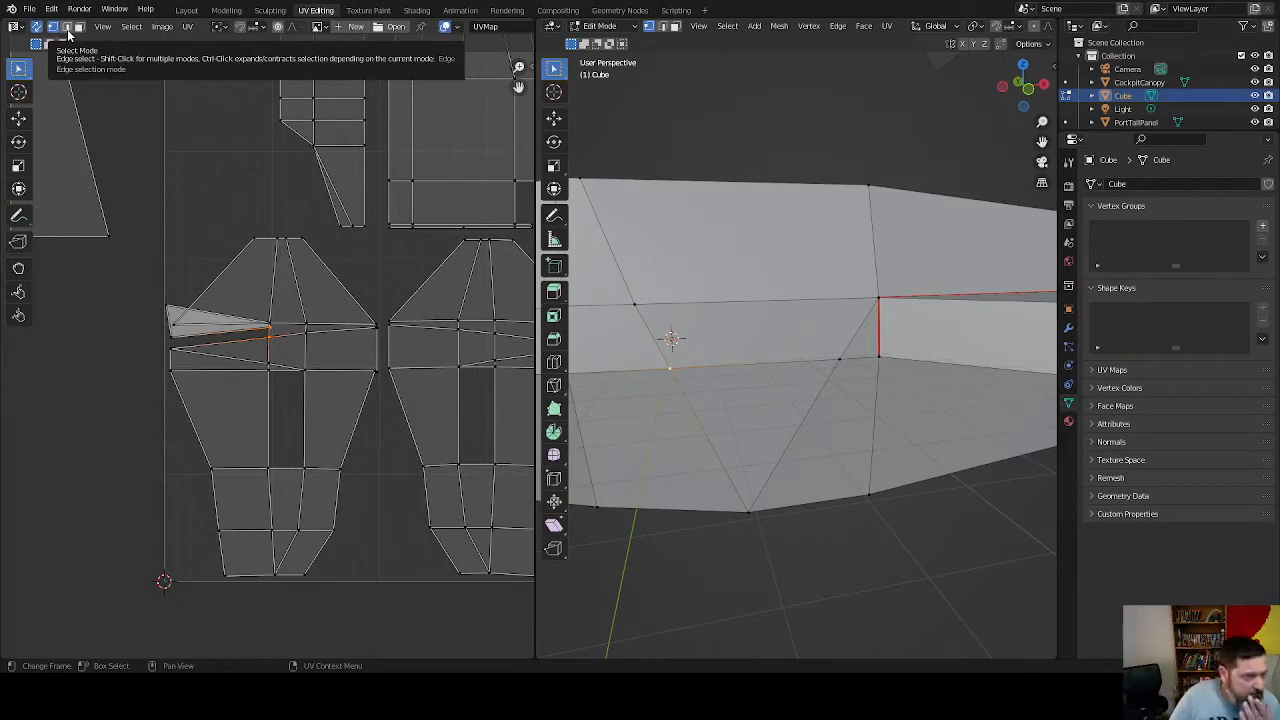
Move the sliver island straight down slightly so it sits in the fuselage island's gap
left_click(206, 329)
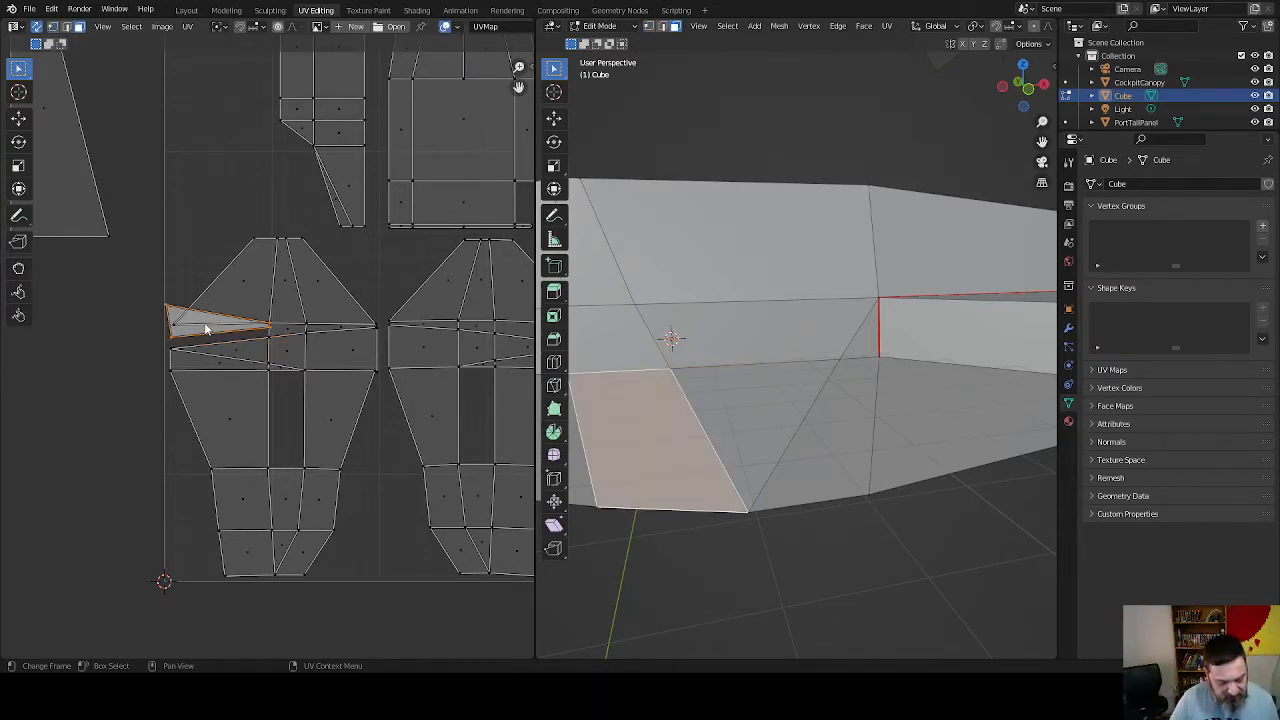
key("g")
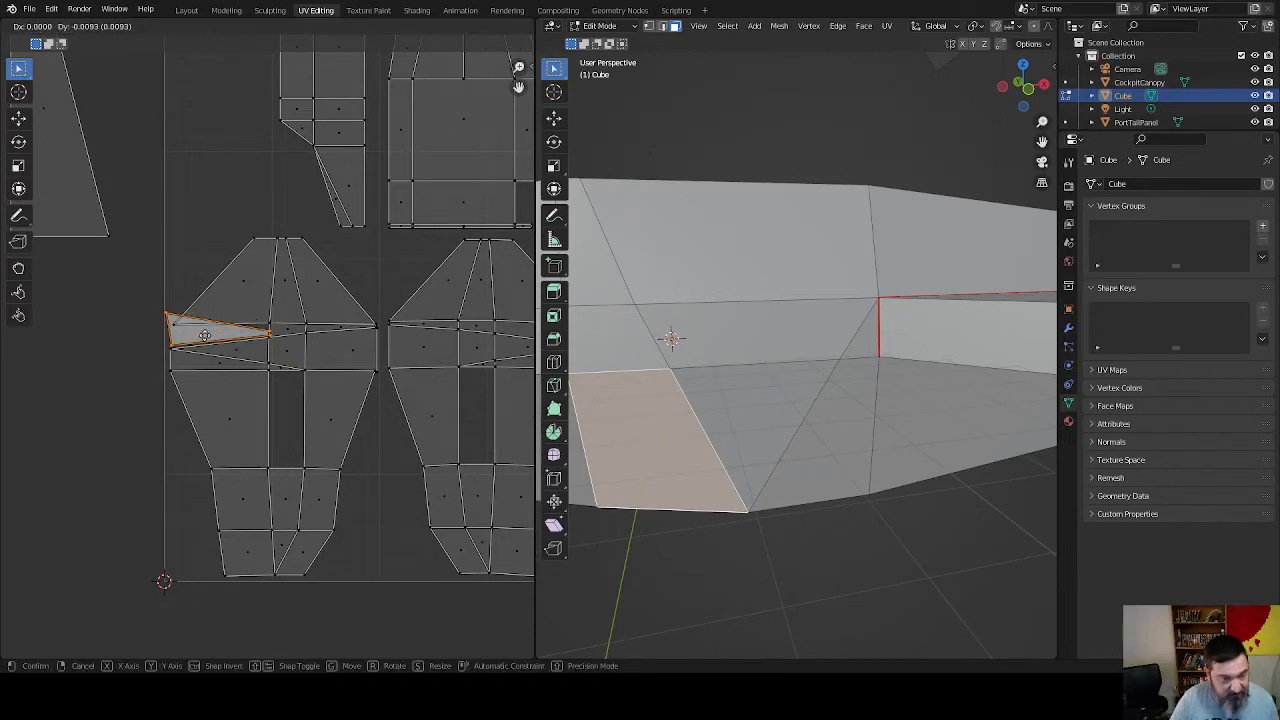
left_click(204, 336)
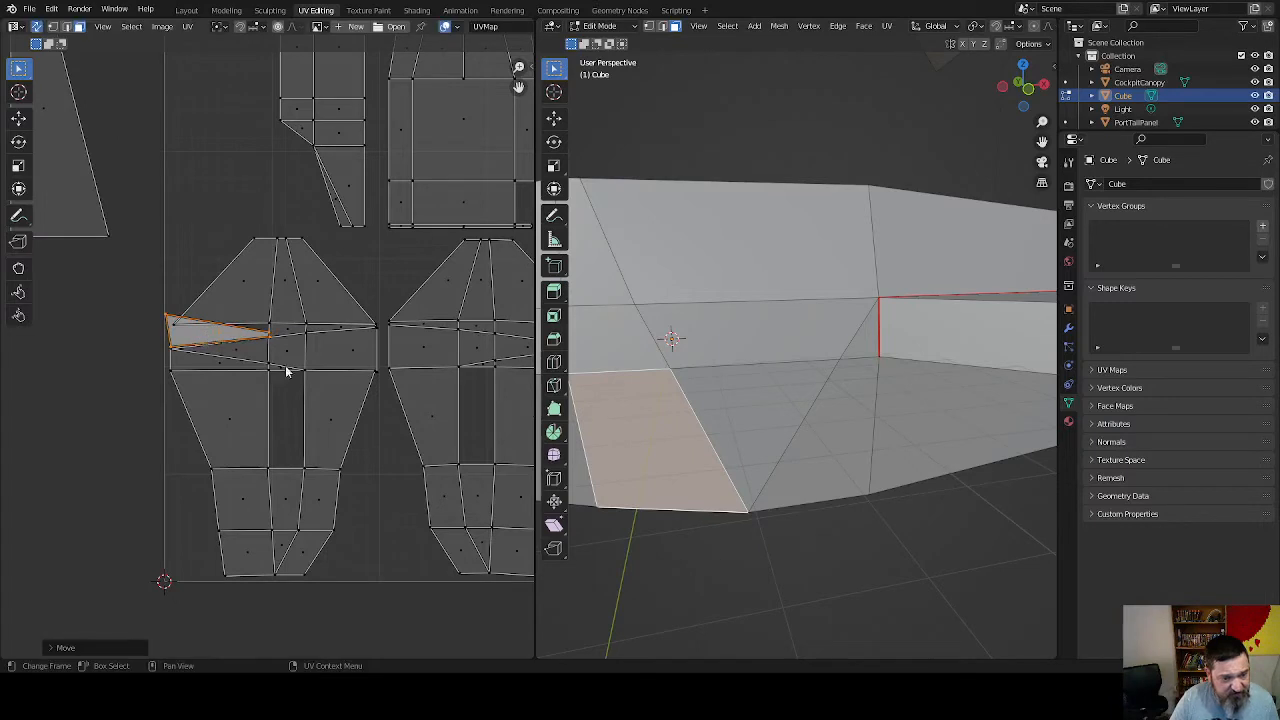
Apply all transforms to the airplane body in Object Mode, with its transform values shown
key("KP_Decimal")
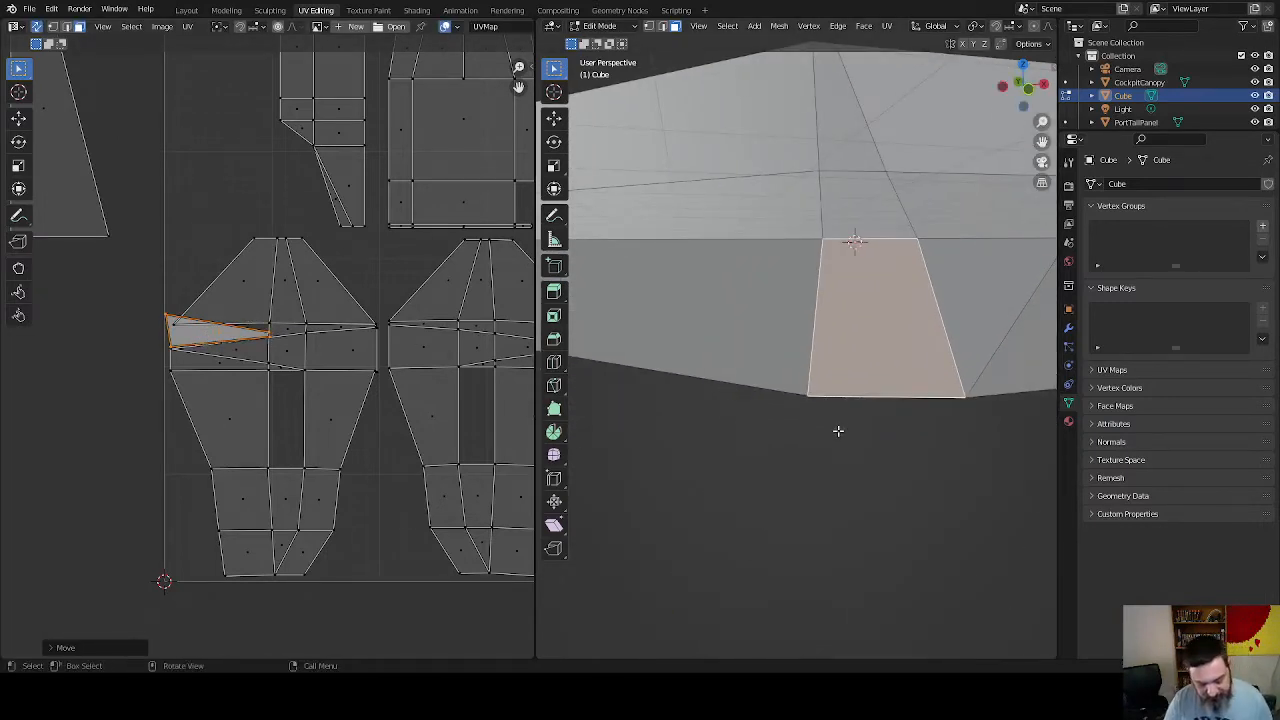
key("n")
key("n")
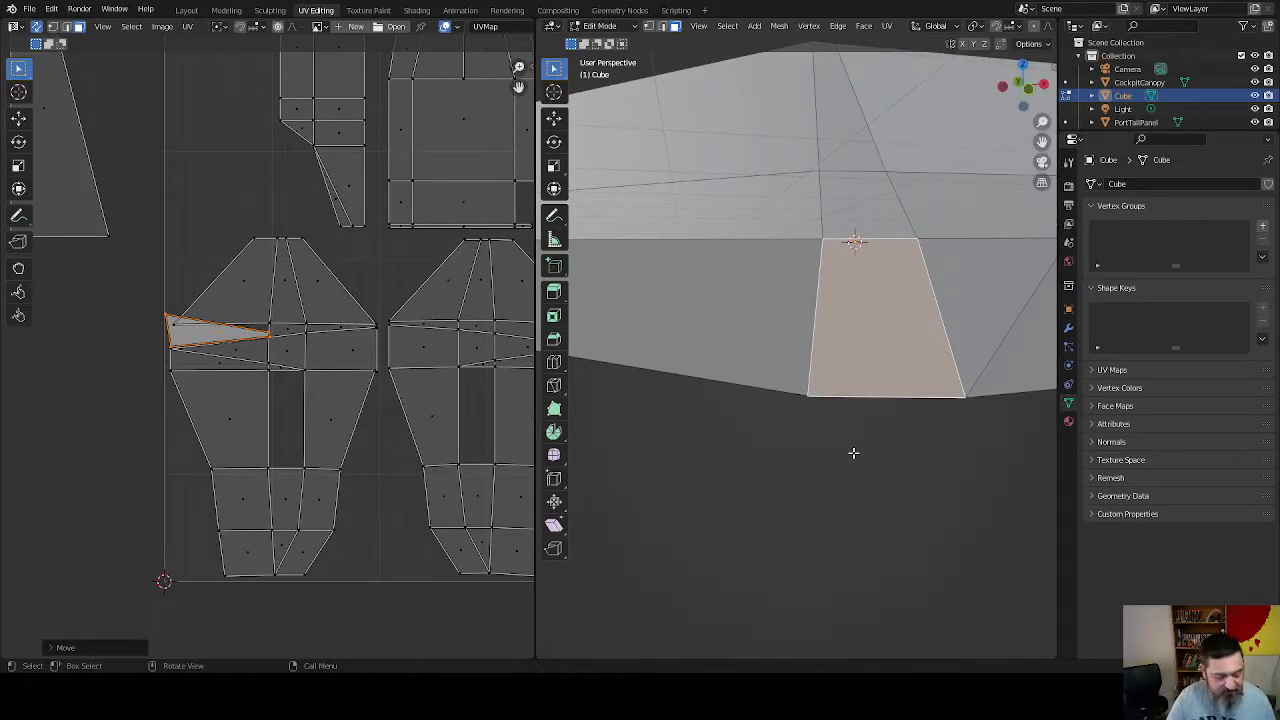
key("Tab")
key("n")
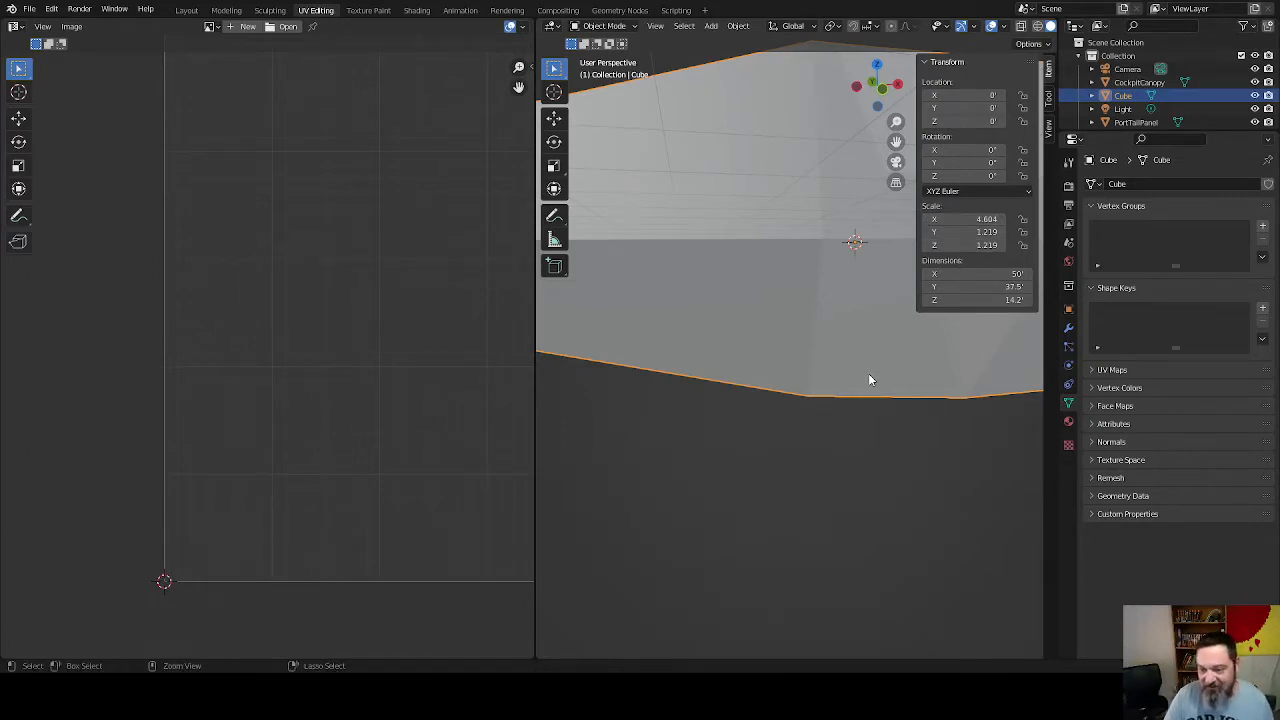
key("ctrl+a")
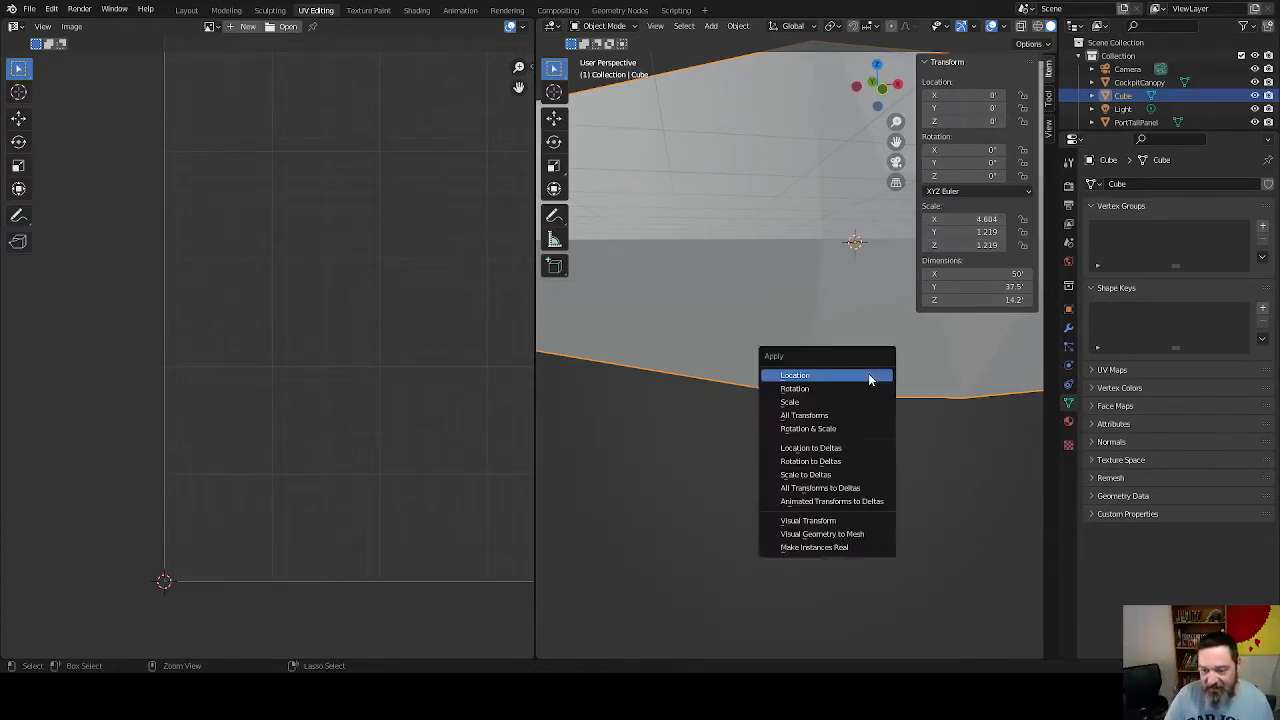
left_click(830, 416)
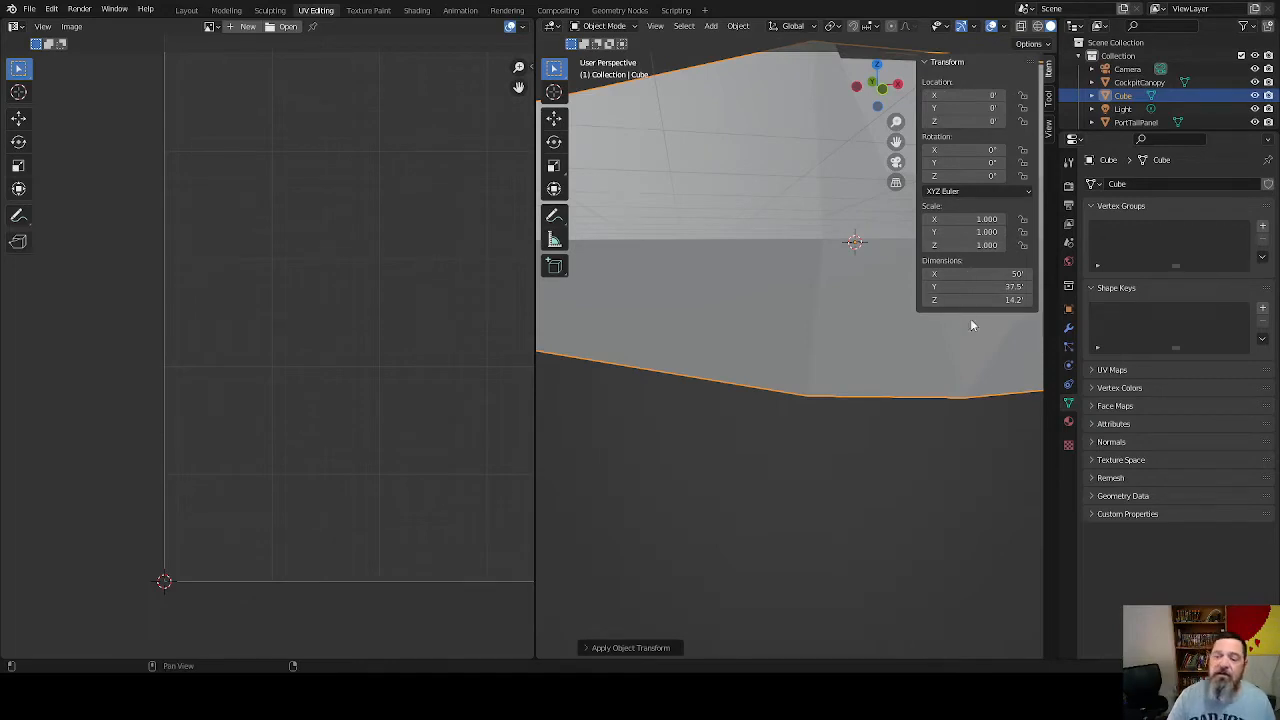
Unwrap all faces of the airplane body again with Smart UV Project, using a 66° angle limit and 0.020 island margin
key("Tab")
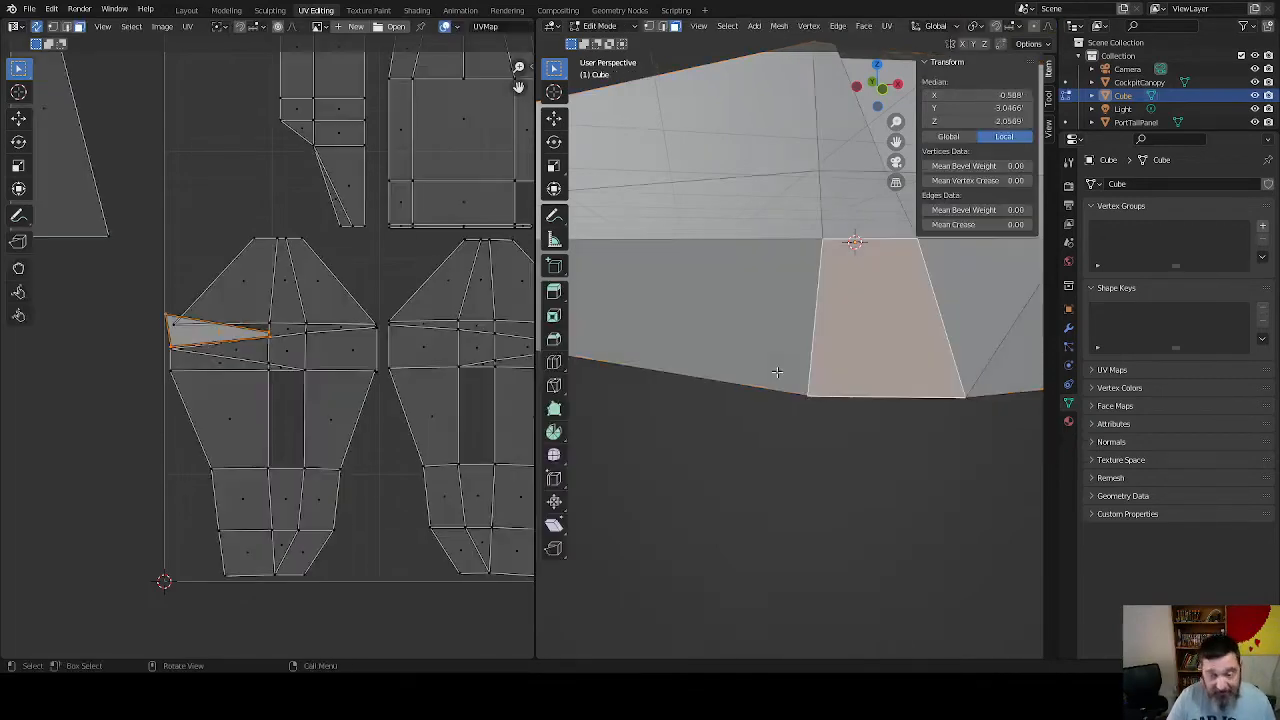
scroll(586, 363, "down", 3)
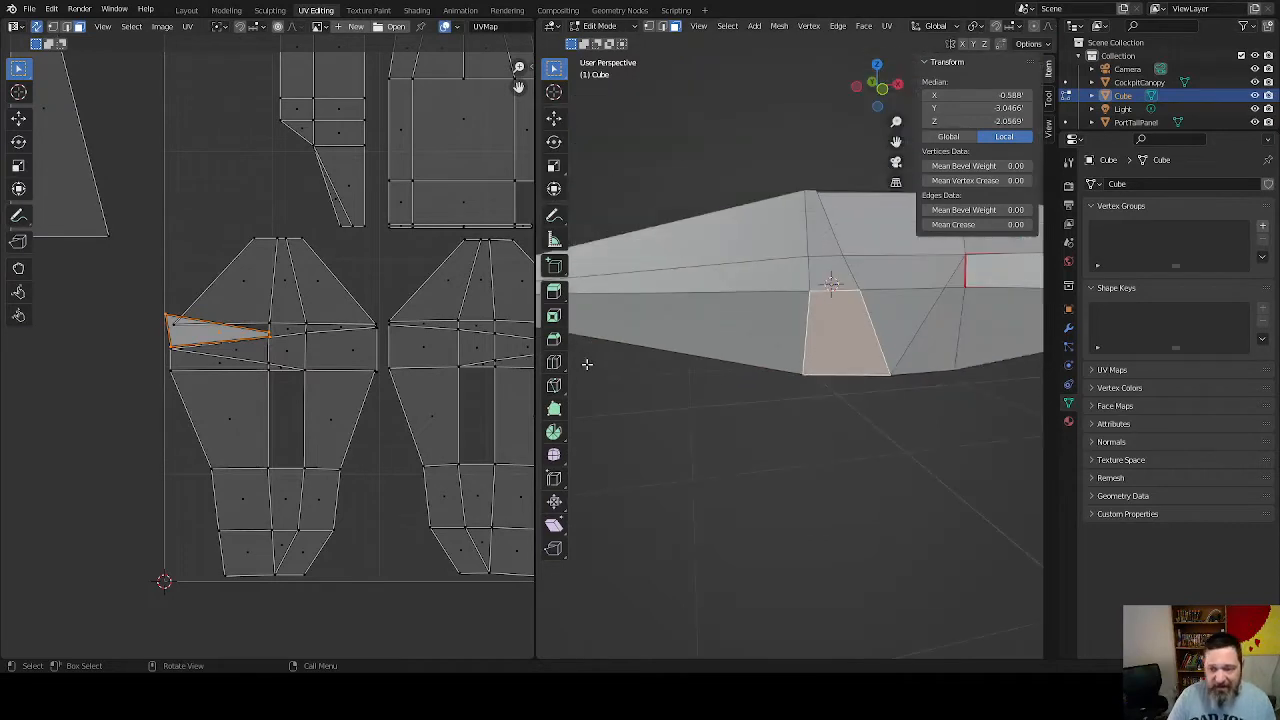
key("a")
scroll(668, 428, "down", 4)
scroll(668, 428, "down", 2)
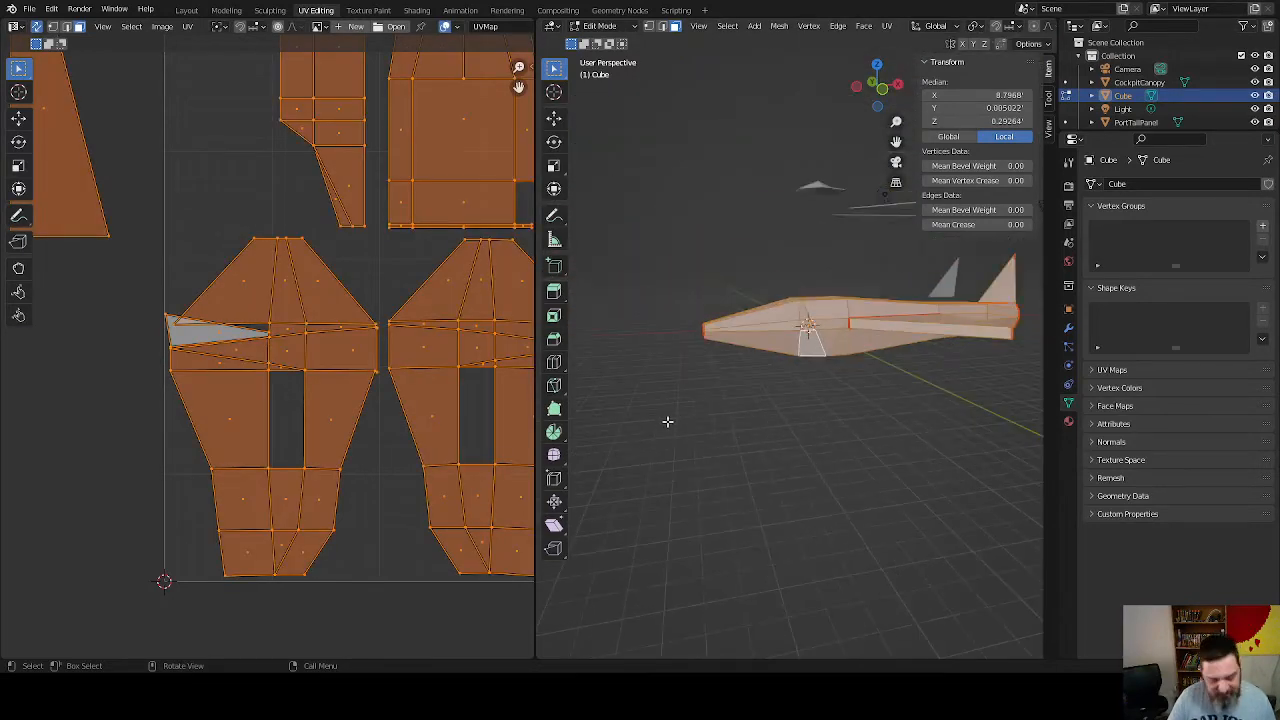
key("u")
left_click(657, 419)
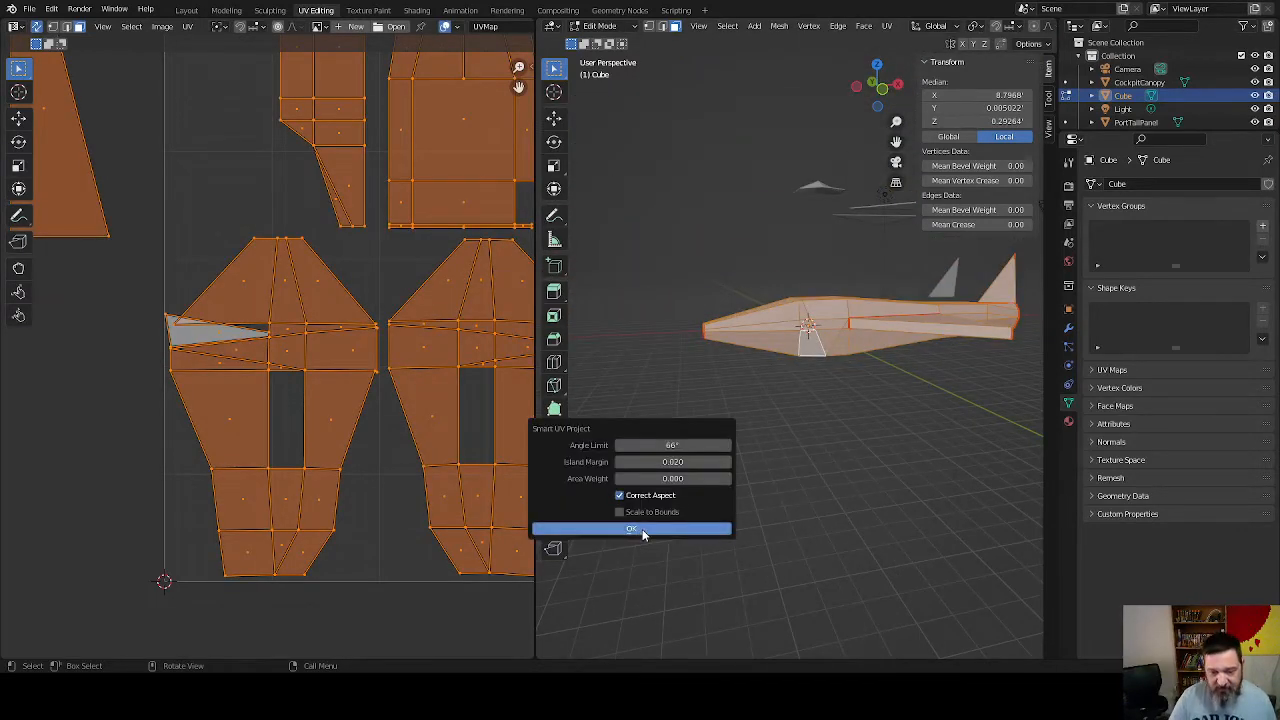
left_click(643, 535)
scroll(331, 429, "down", 2)
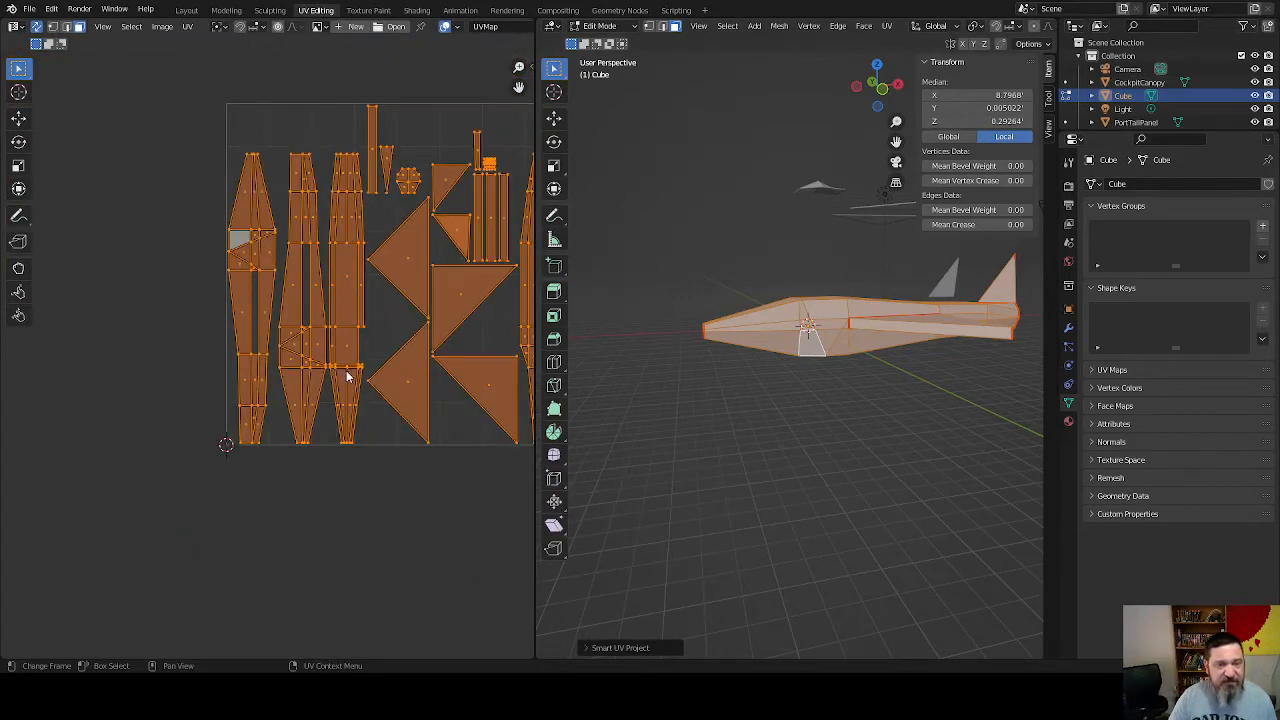
scroll(346, 375, "down", 2)
middle_click_drag(386, 343, 352, 407)
scroll(352, 412, "up", 2)
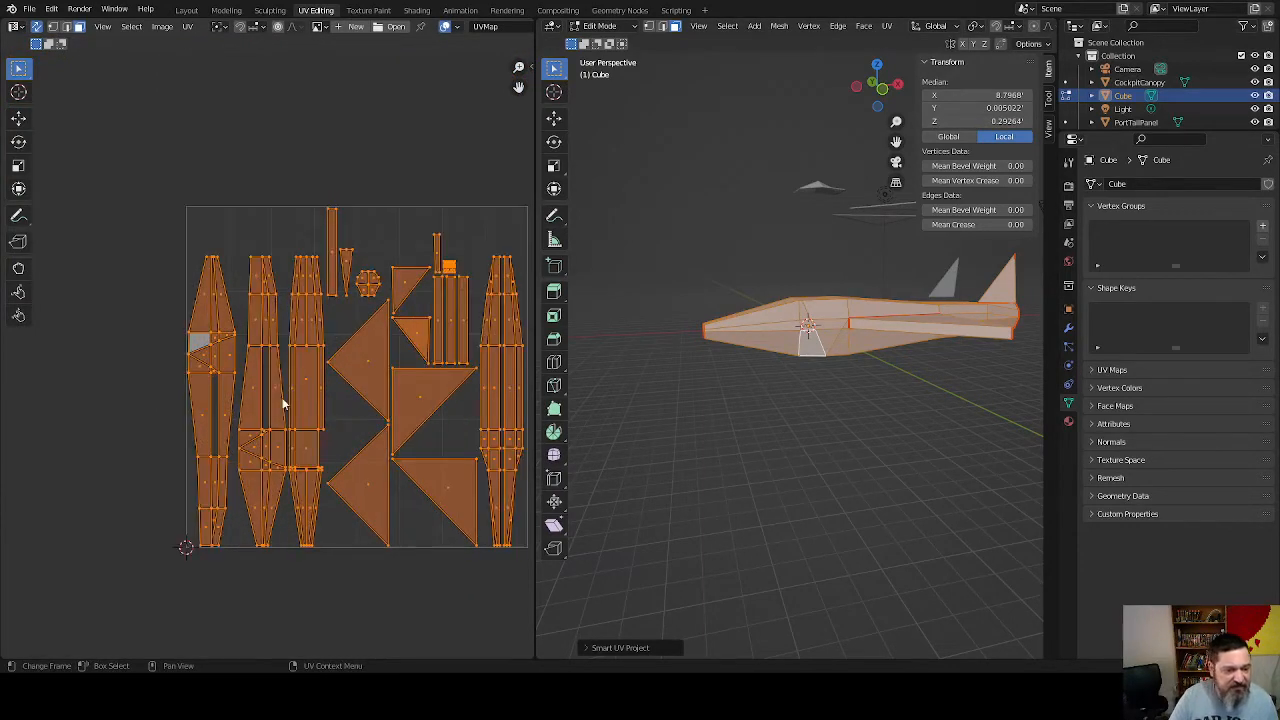
Select the whole second fuselage side island, including its missed faces, and rotate it 180° to match the first side island
left_click_drag(242, 250, 277, 549)
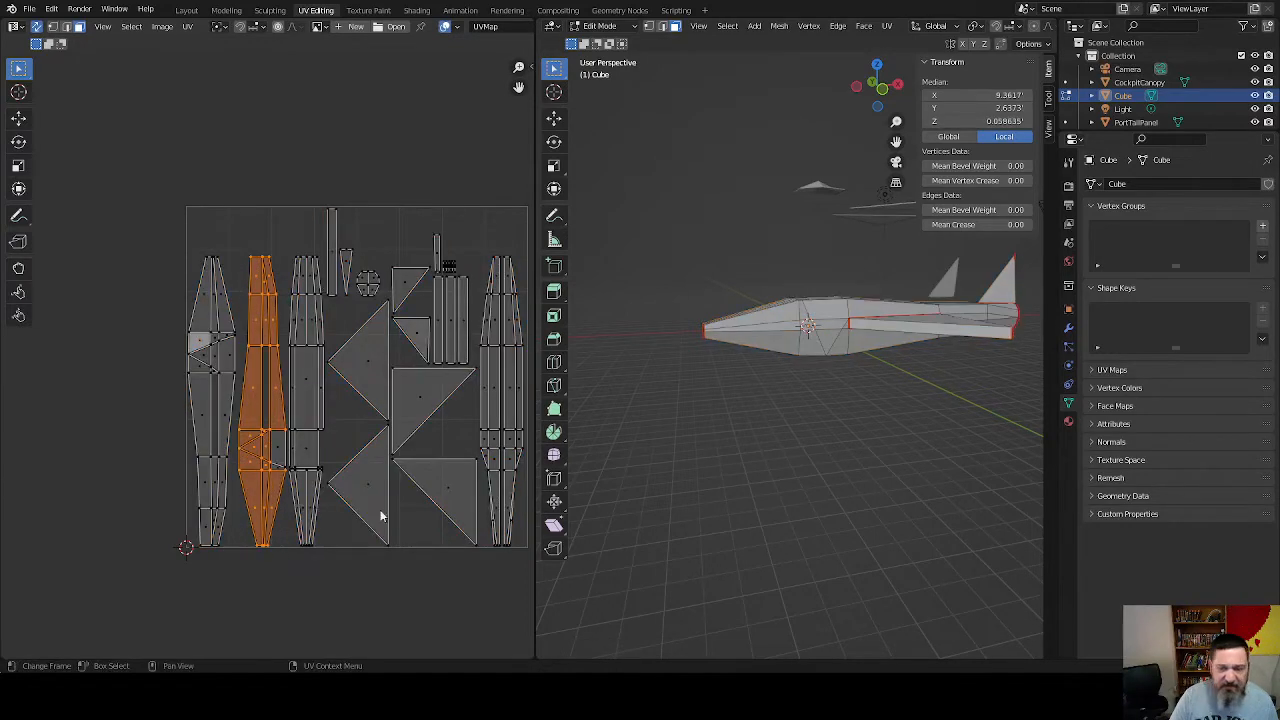
middle_click_drag(687, 378, 866, 389)
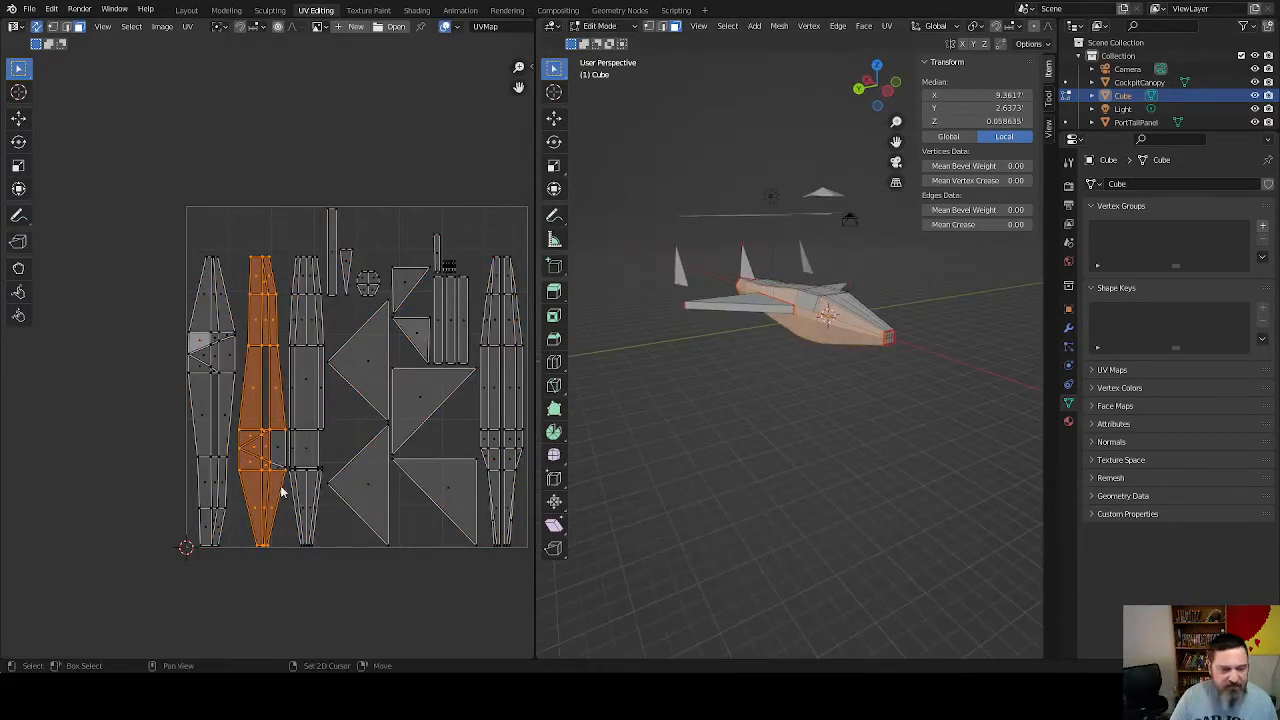
left_click(269, 446, "shift")
left_click(276, 463, "shift")
left_click(275, 455, "shift")
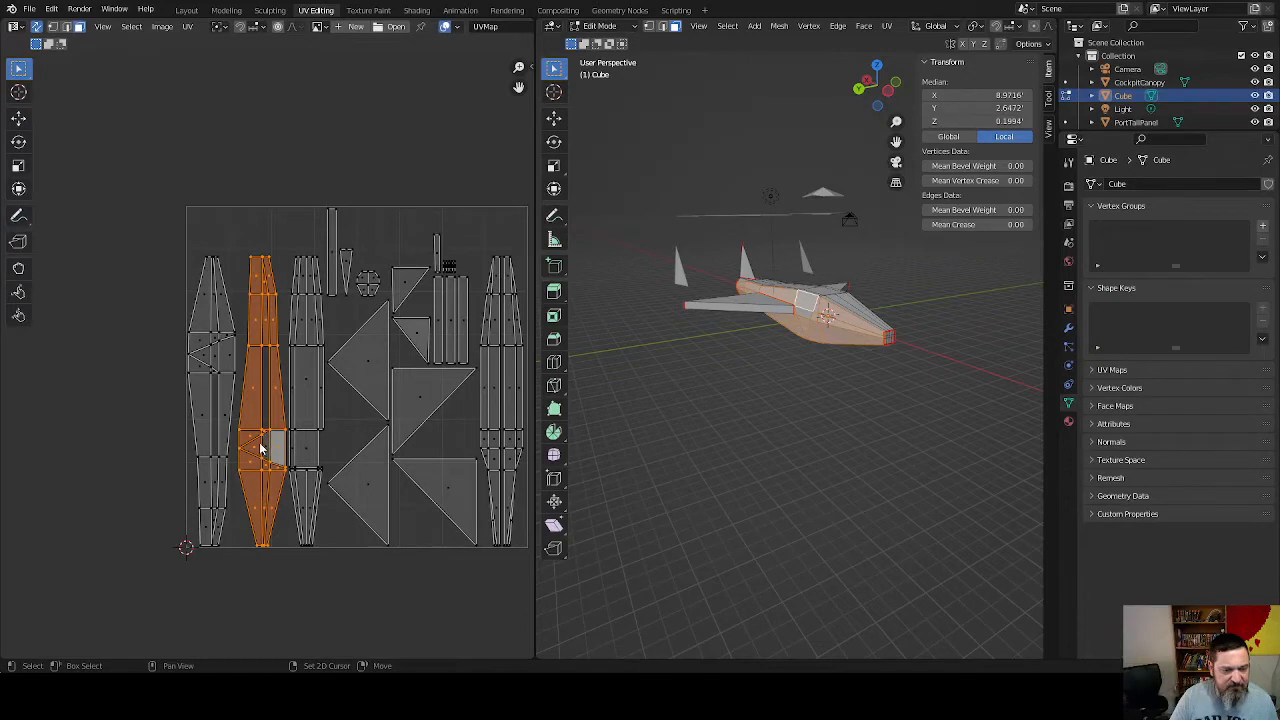
left_click(264, 444, "shift")
type("r")
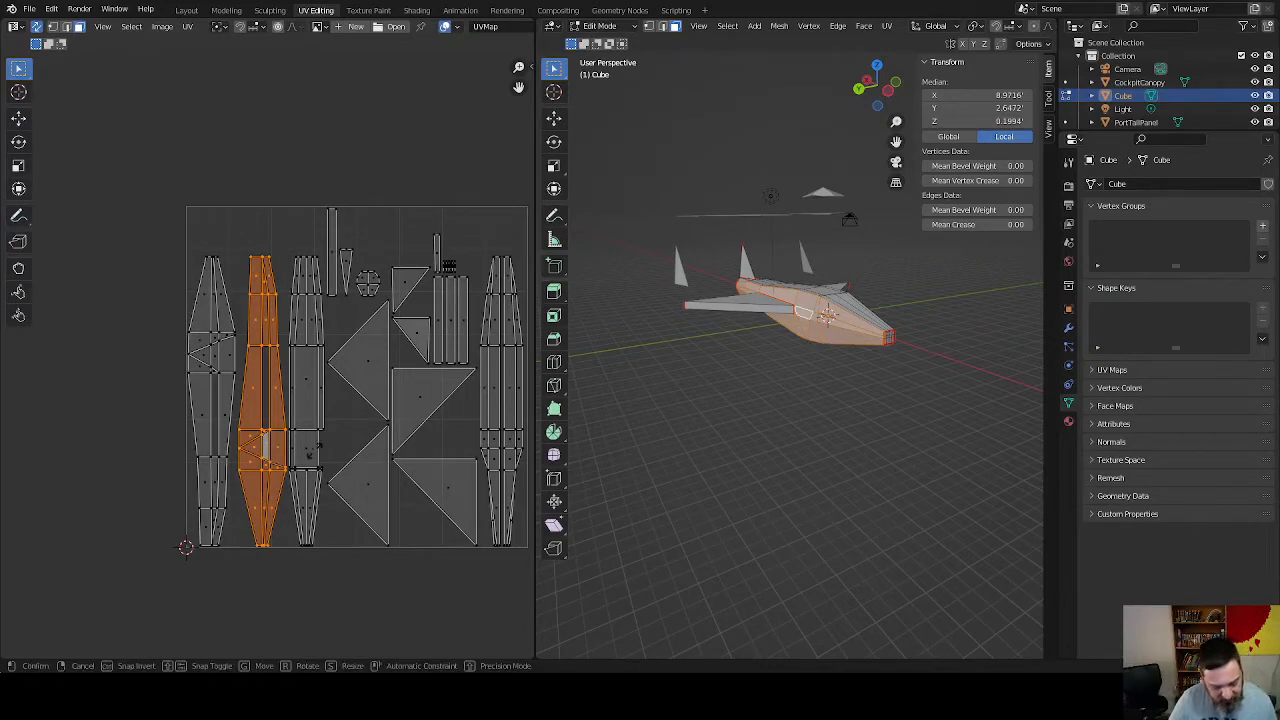
type("180")
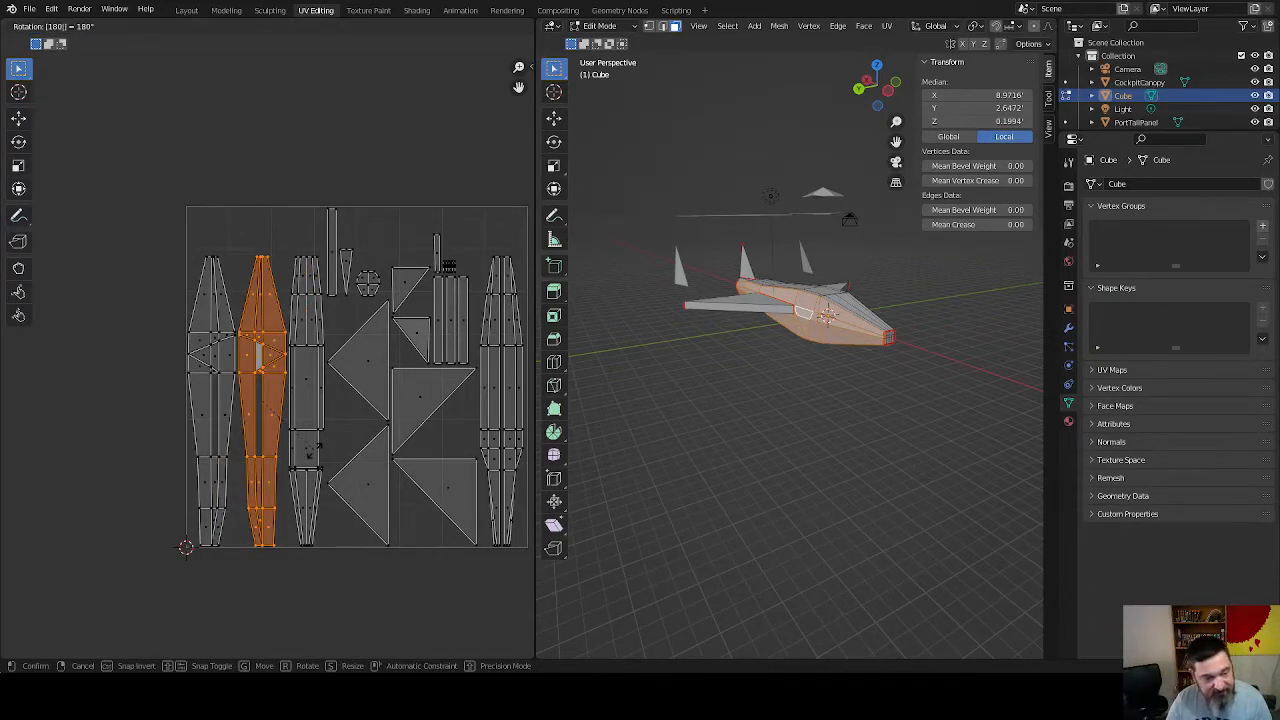
key("Return")
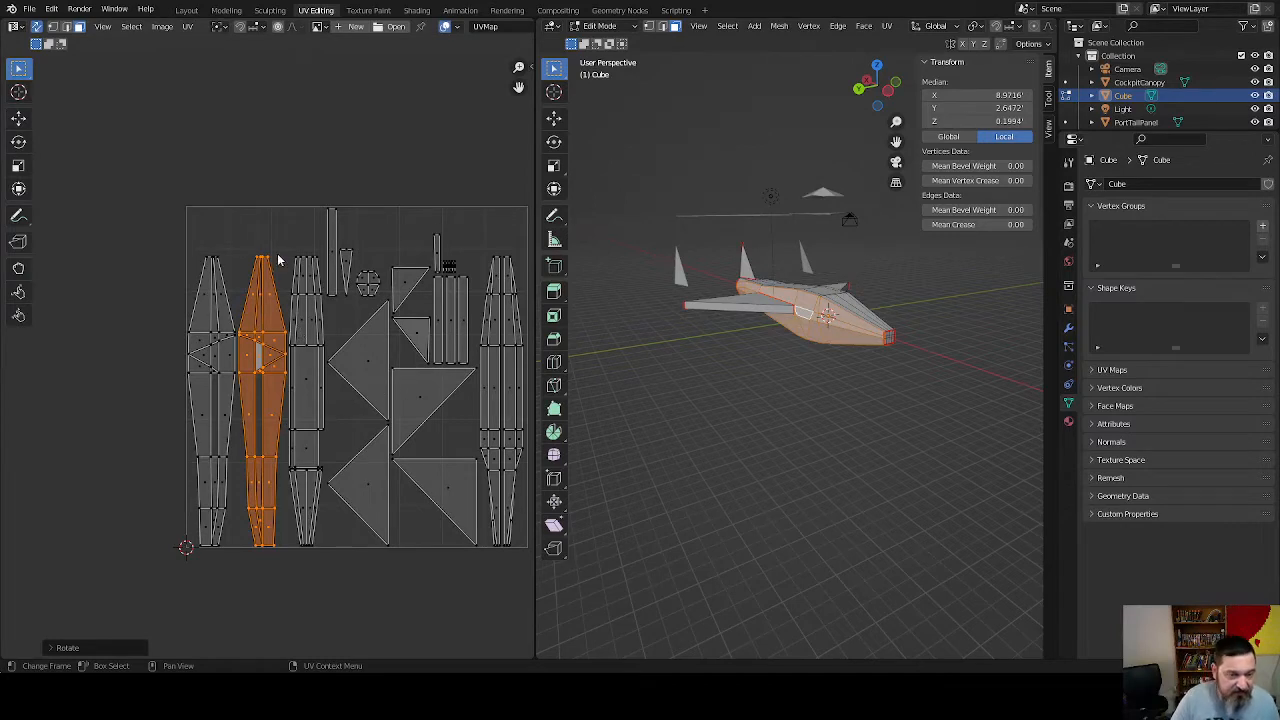
Identify the long narrow wing-edge strip beside the upper fuselage island and move it above the UV bounds
left_click_drag(285, 243, 336, 558)
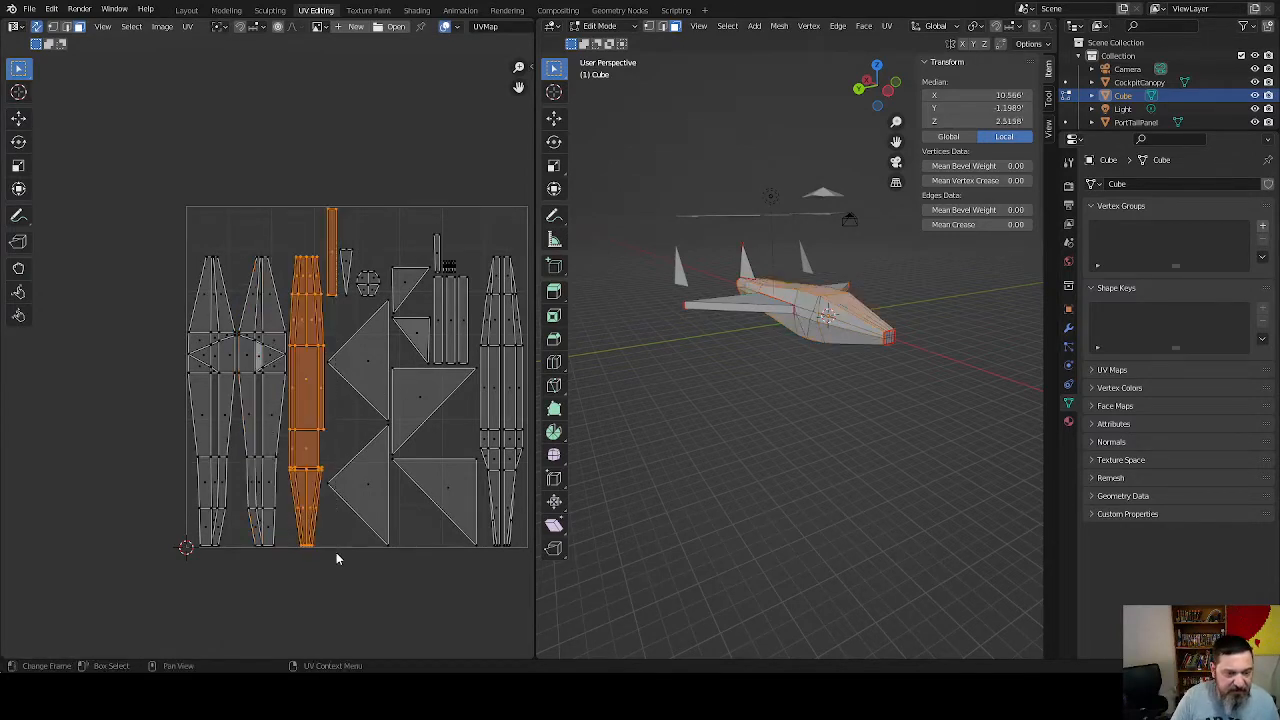
left_click(331, 255)
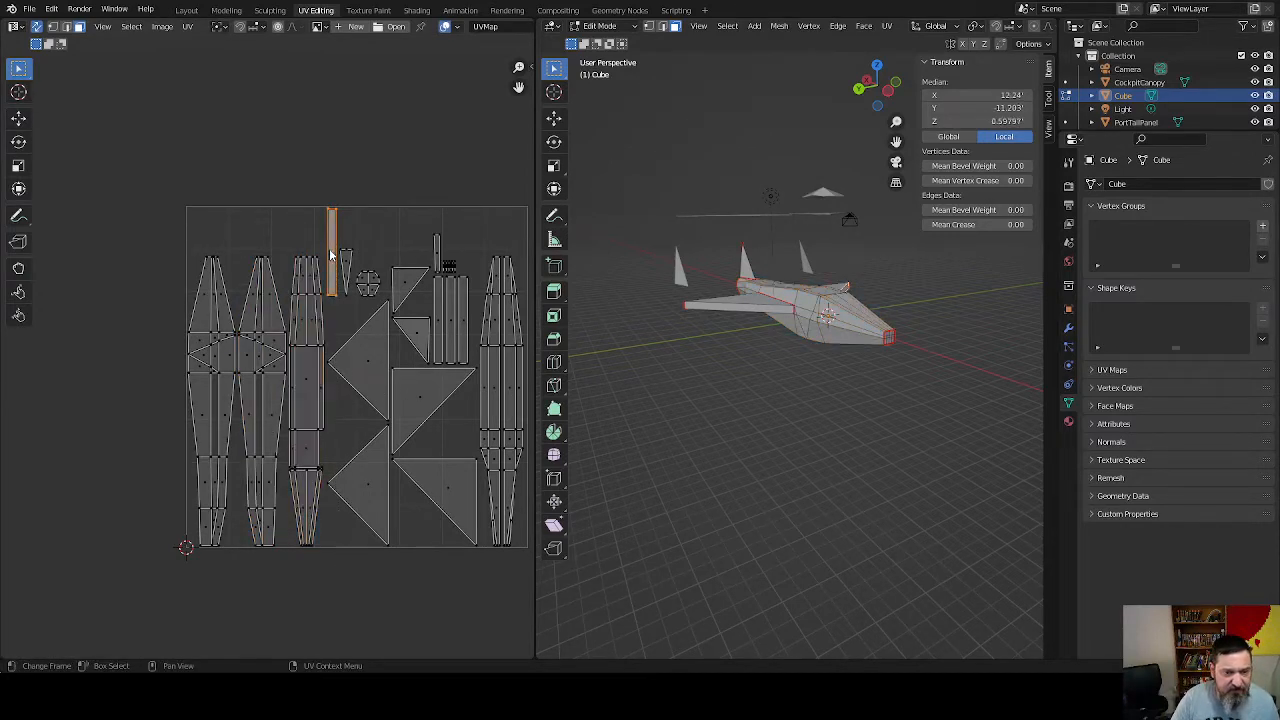
middle_click_drag(671, 329, 620, 320)
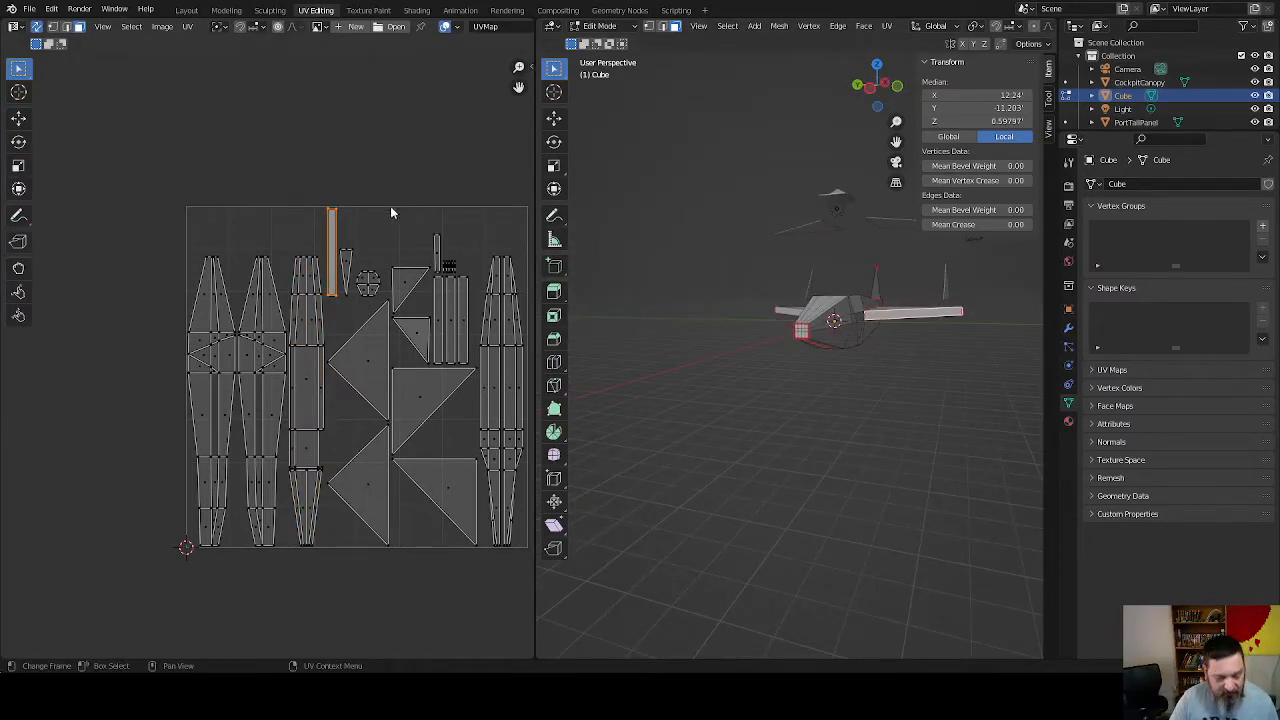
key("g")
left_click(523, 118)
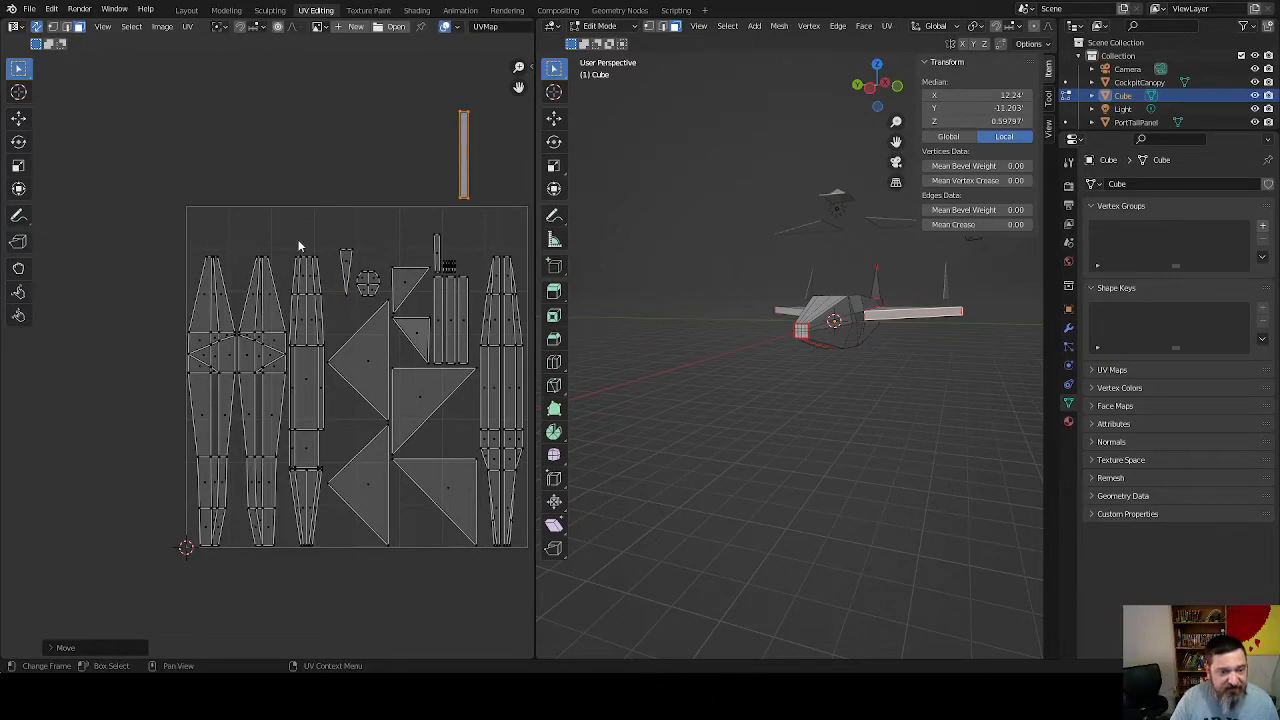
Select the upper fuselage island and add its missing narrow side face near the nose to the selection on the model
left_click_drag(294, 241, 326, 560)
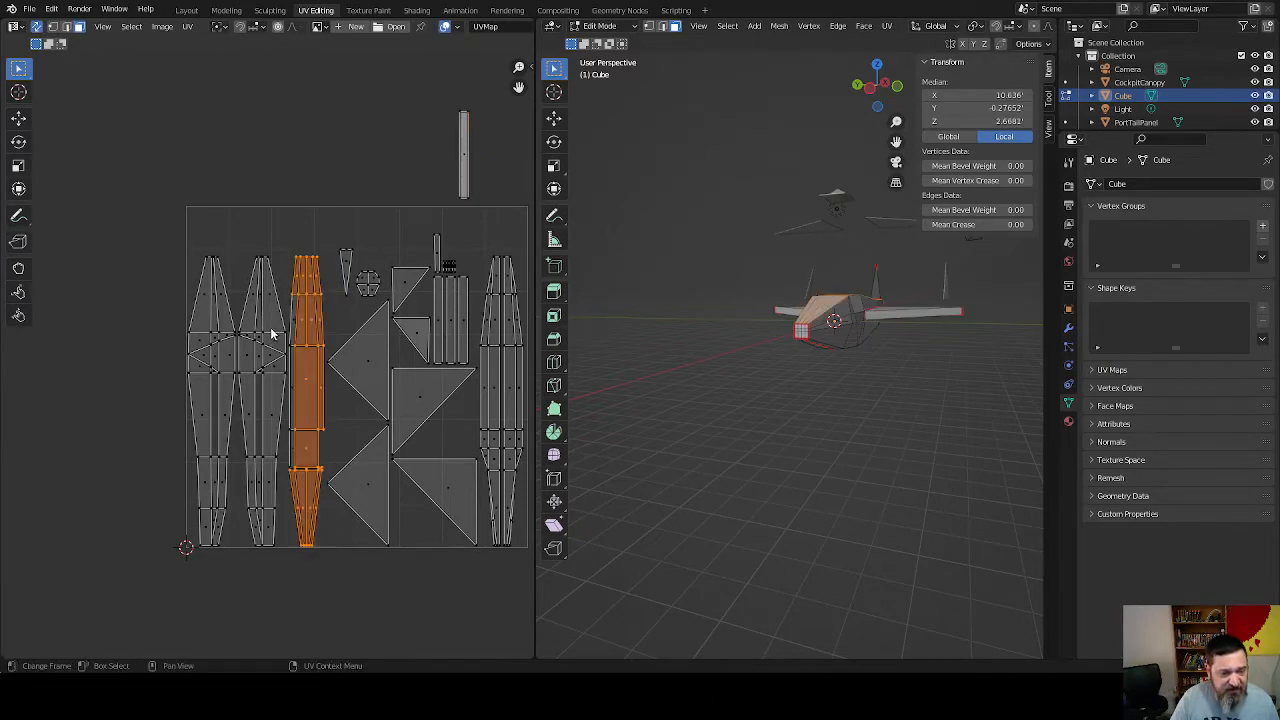
left_click_drag(294, 290, 316, 512)
middle_click_drag(750, 354, 640, 470)
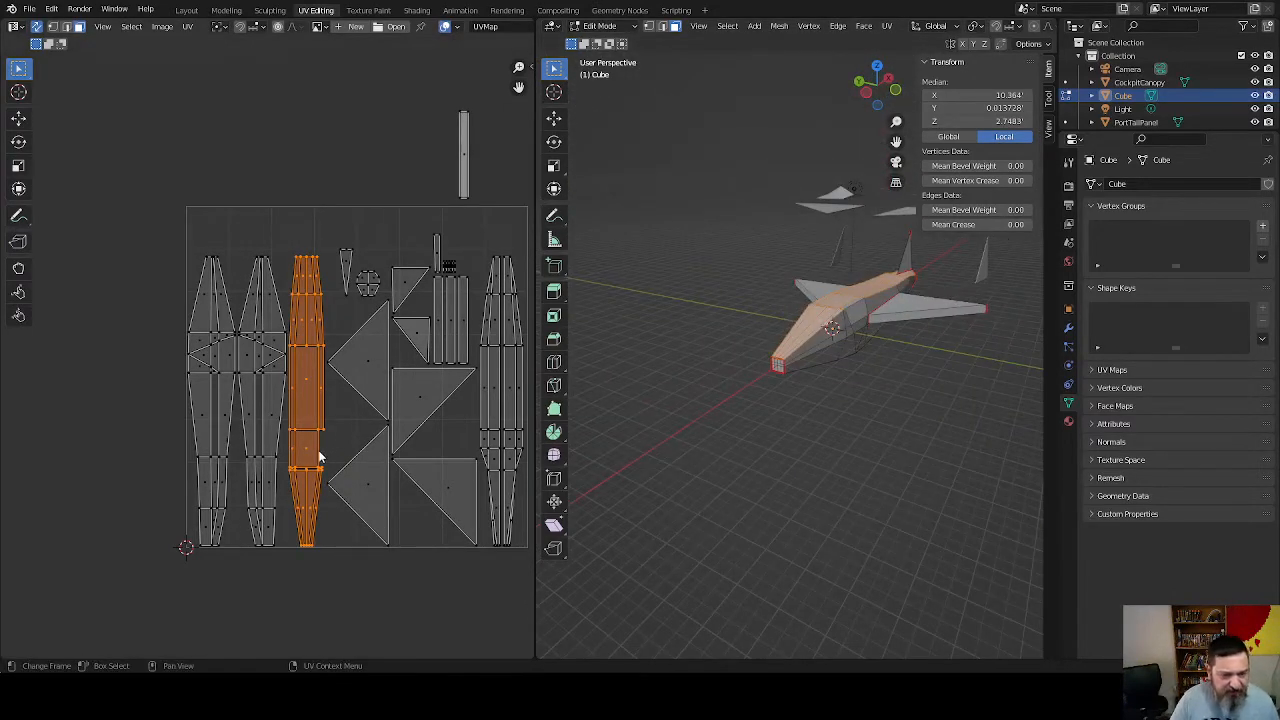
scroll(783, 394, "up", 8)
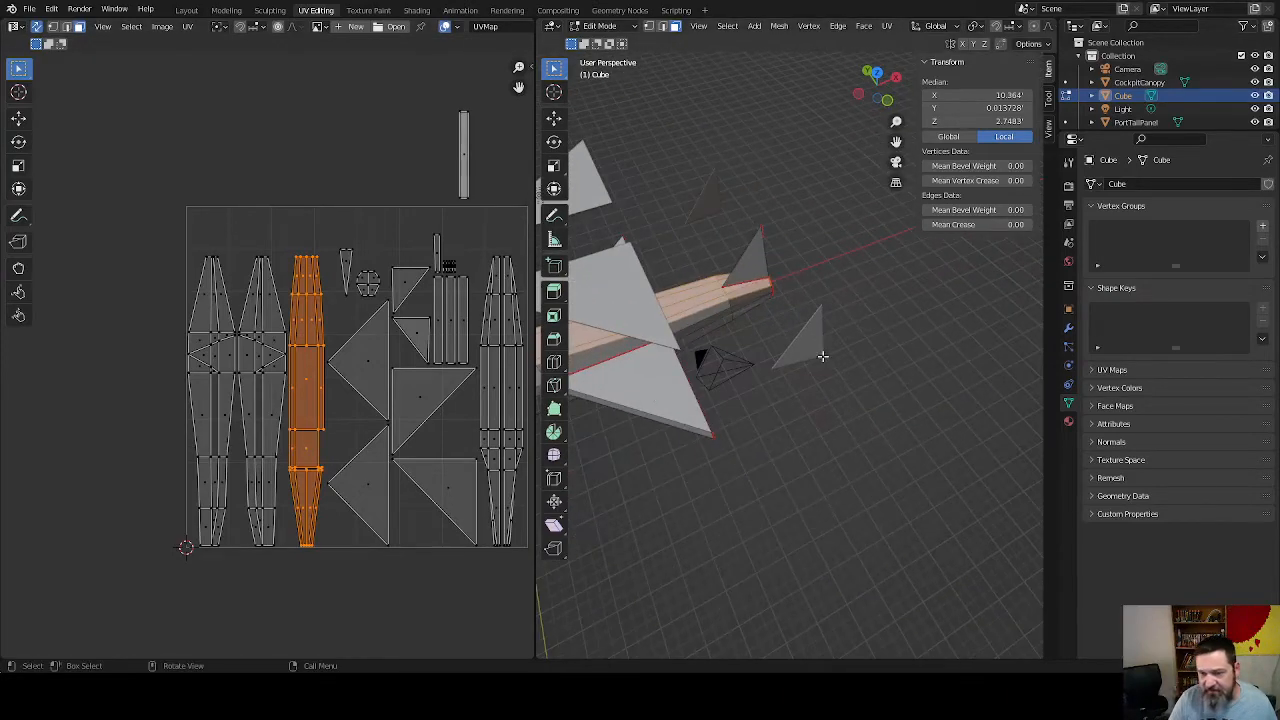
middle_click_drag(822, 356, 875, 293)
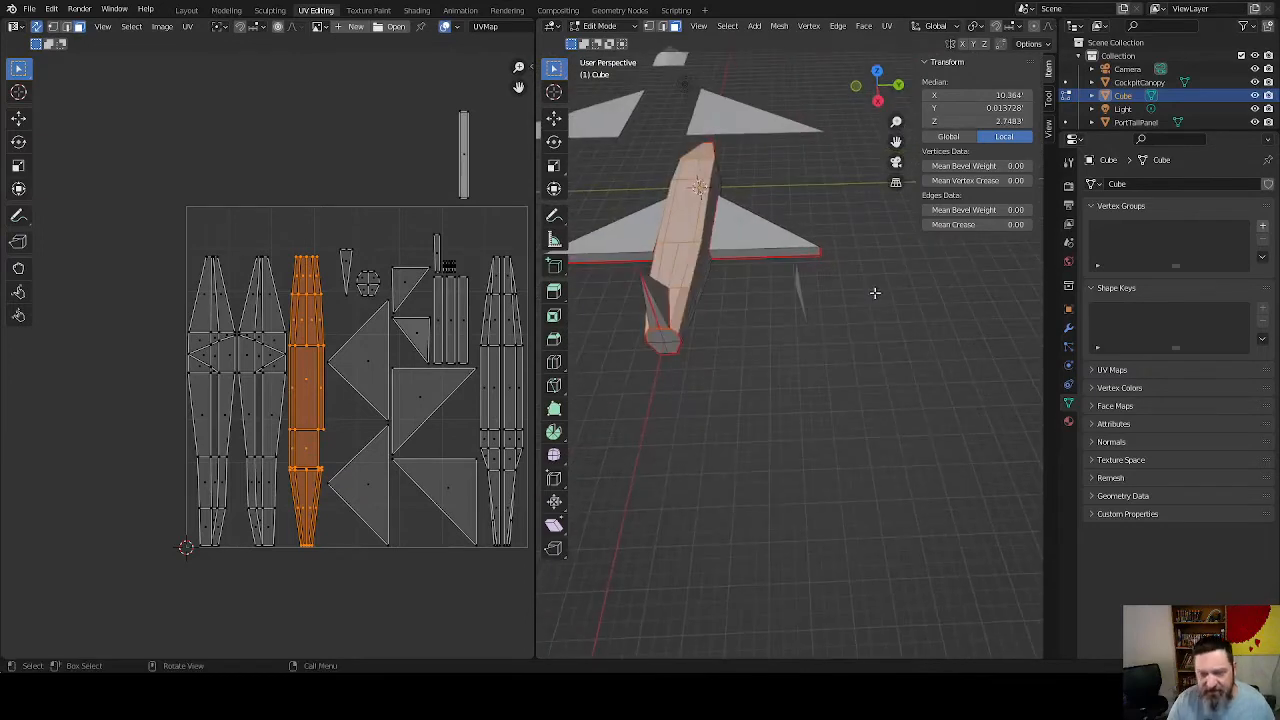
middle_click_drag(760, 330, 748, 303)
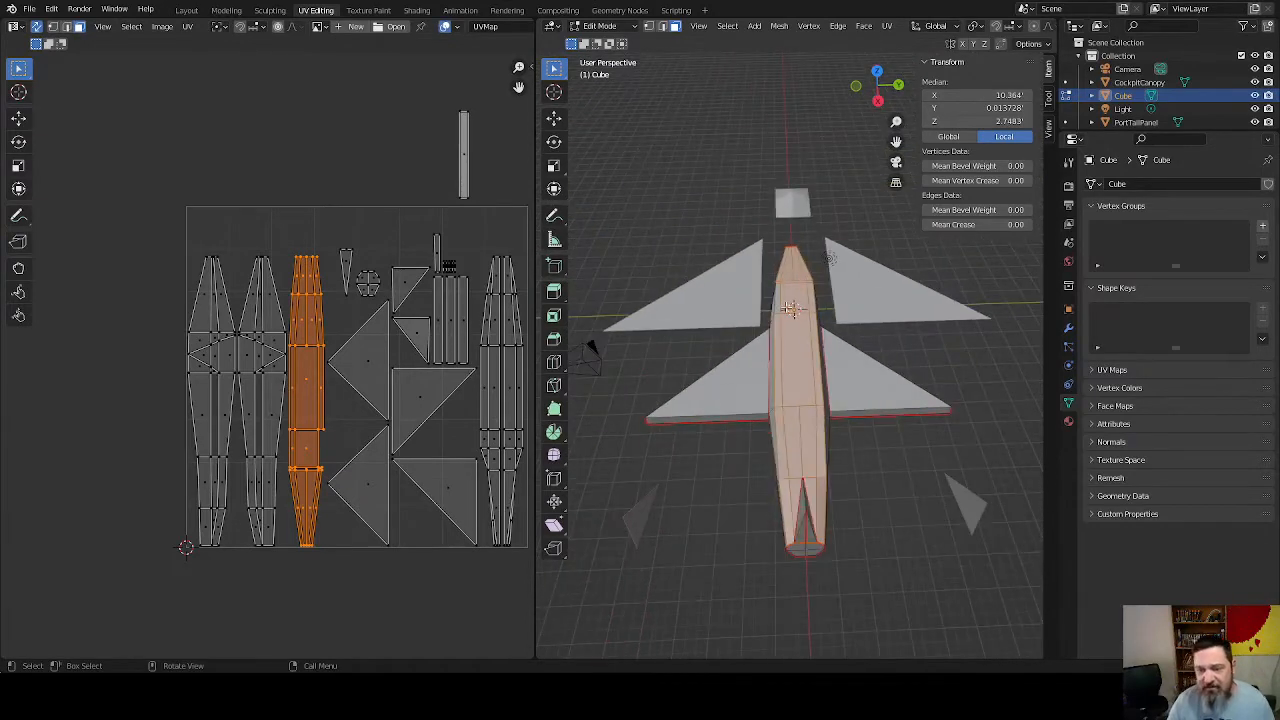
left_click(777, 305, "shift")
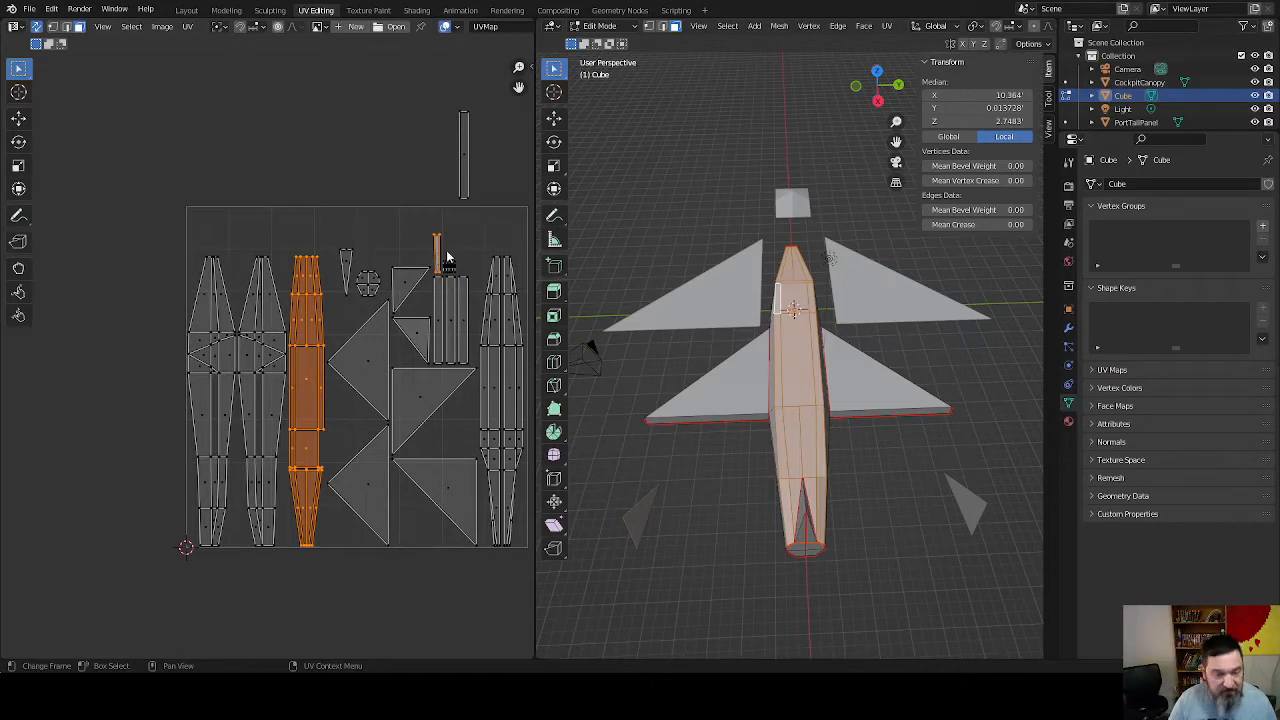
Move the narrow strip's UV island against the side edge of the fuselage-top island, filling the gap there
key("g")
key("Escape")
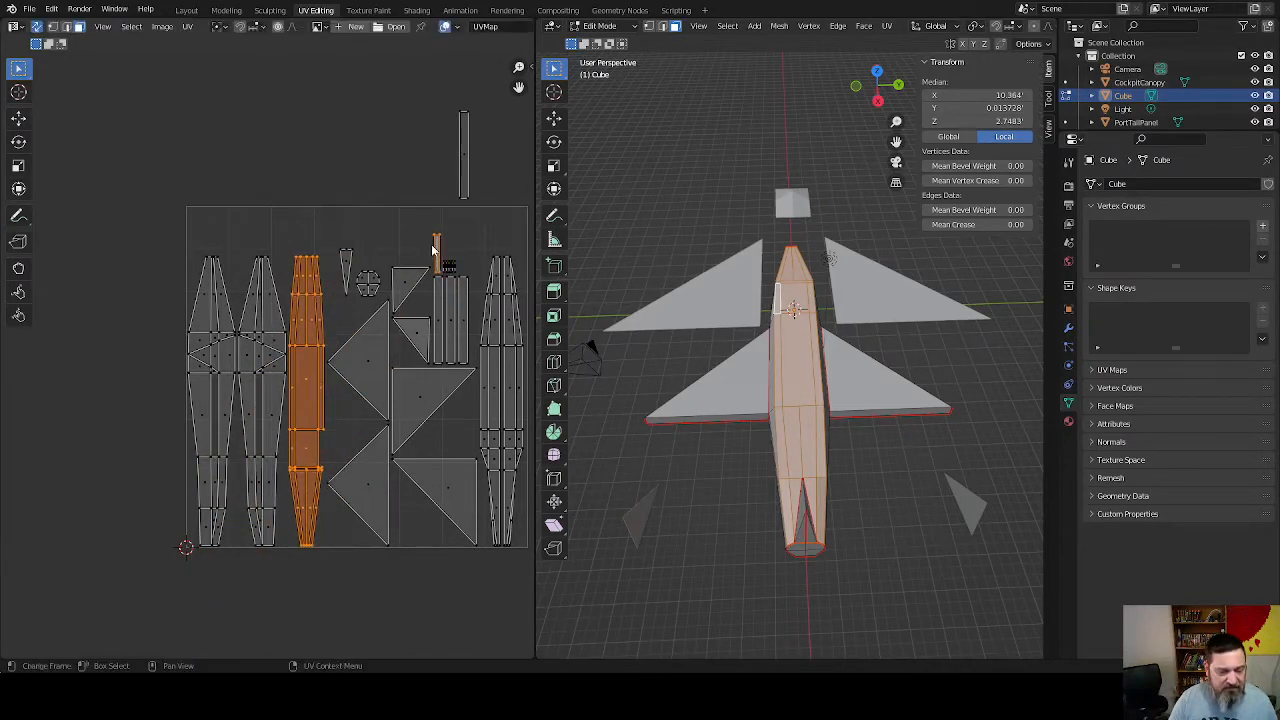
left_click(440, 255)
key("g")
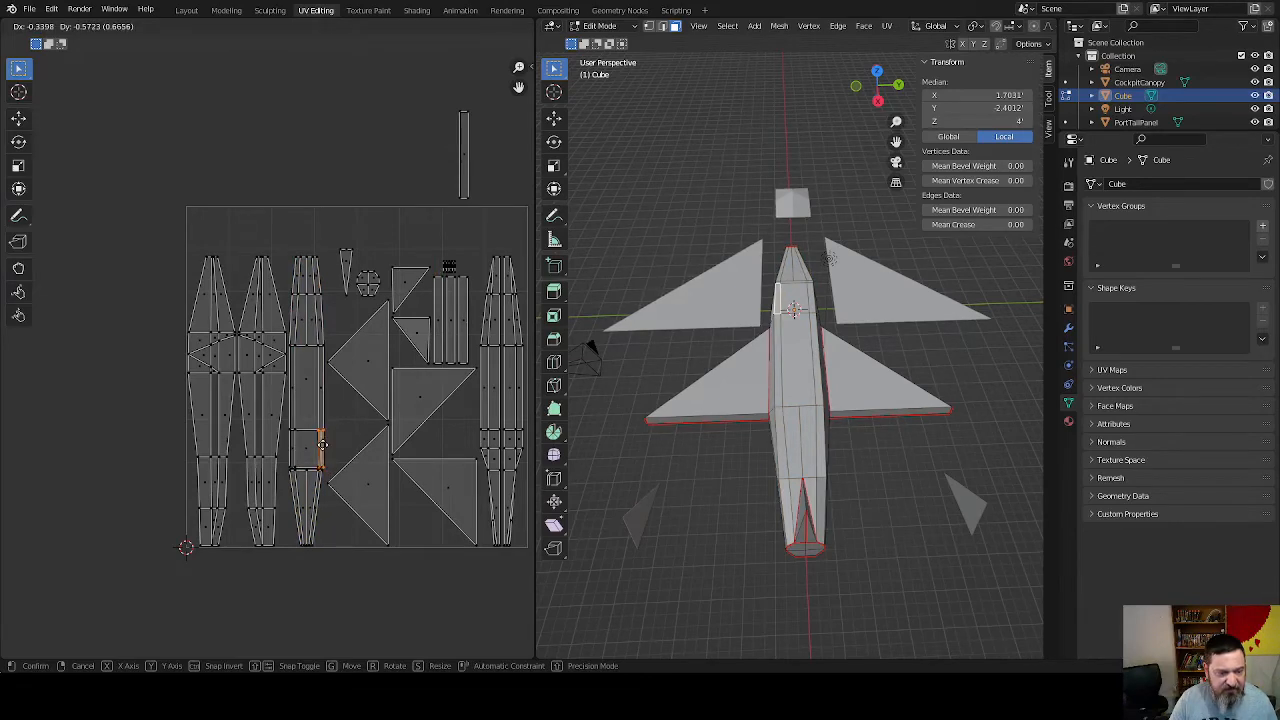
left_click(325, 450)
Turn on the face normals display in the 3D viewport and inspect the selected strip face on the fuselage
middle_click_drag(730, 332, 789, 371)
scroll(843, 360, "up", 6)
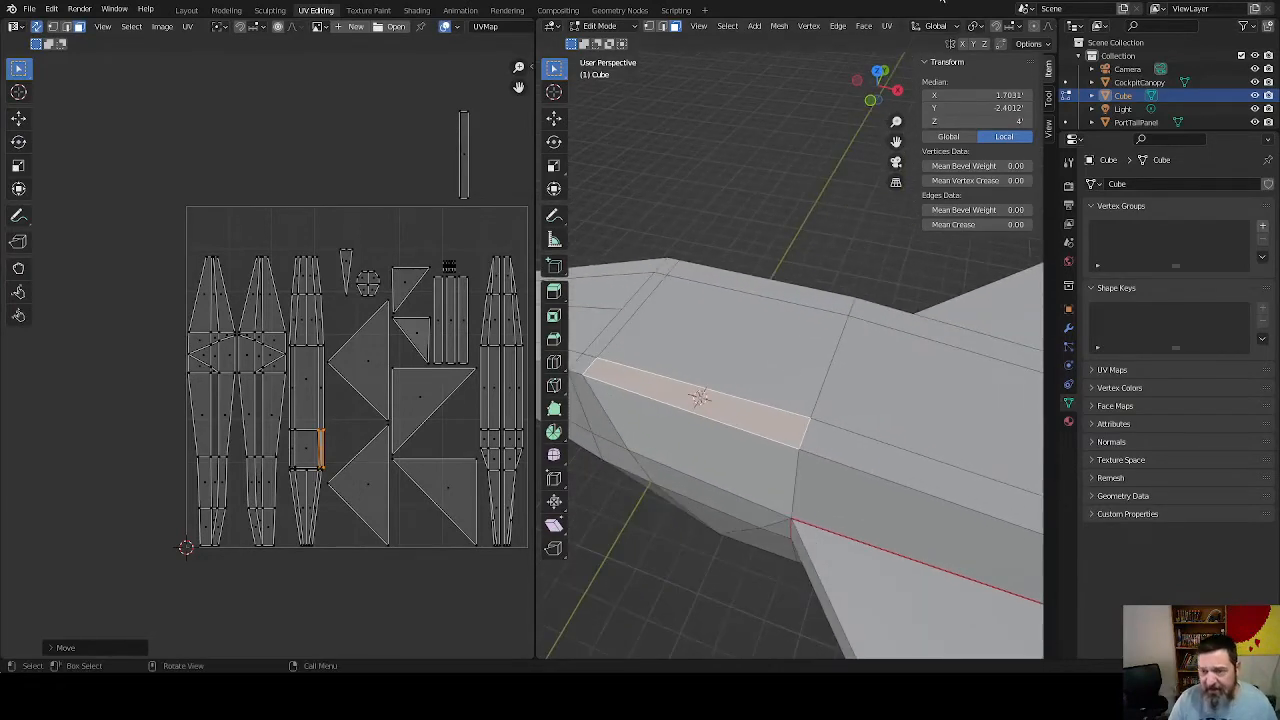
scroll(982, 26, "down", 5)
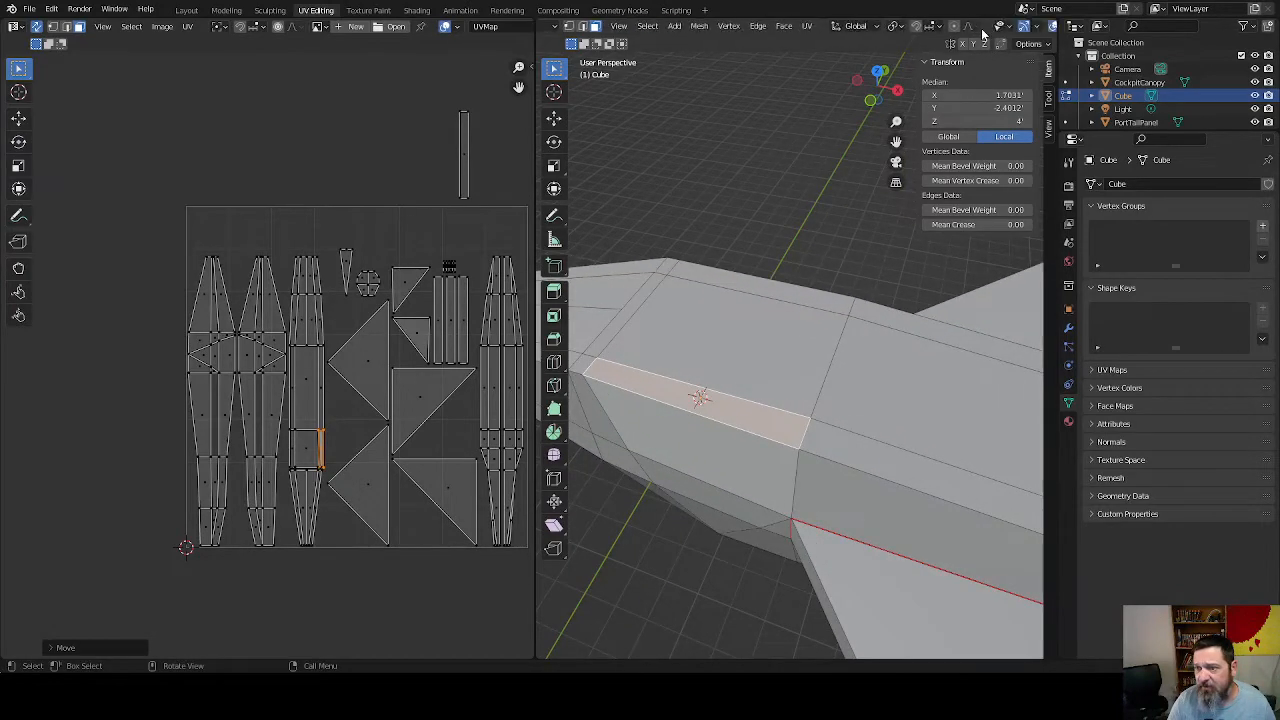
left_click(985, 27)
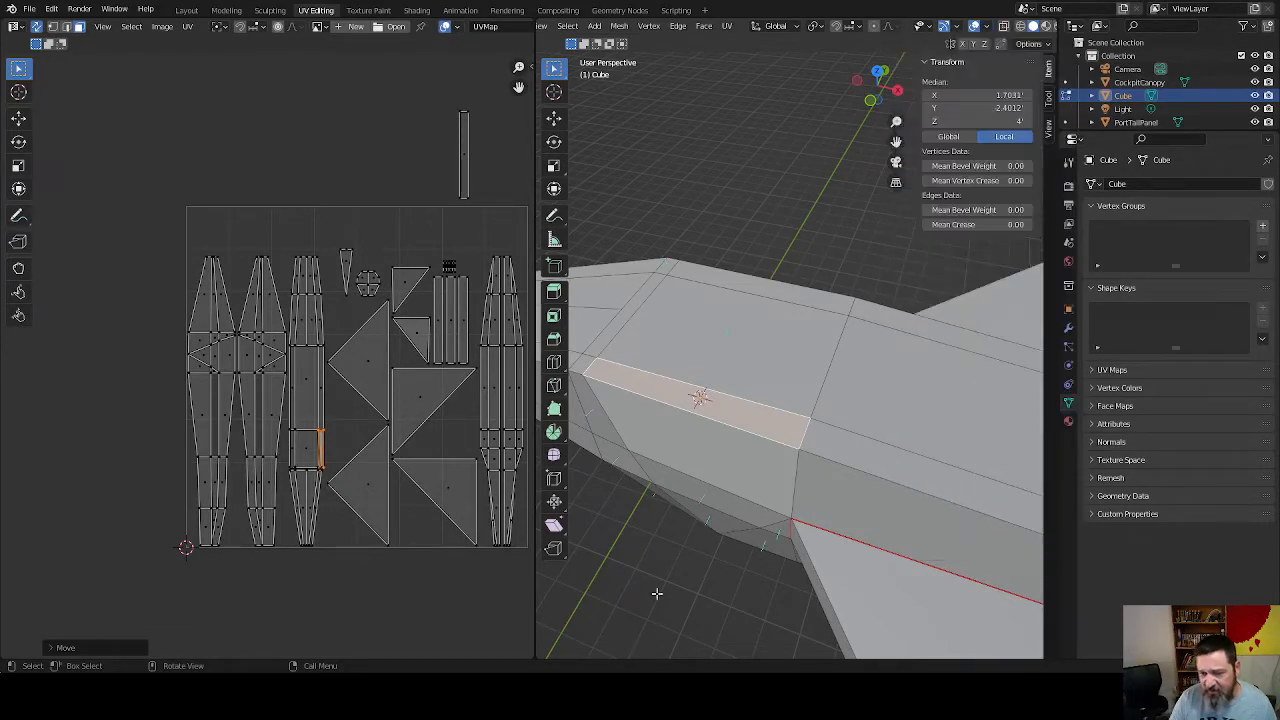
middle_click_drag(657, 593, 857, 434)
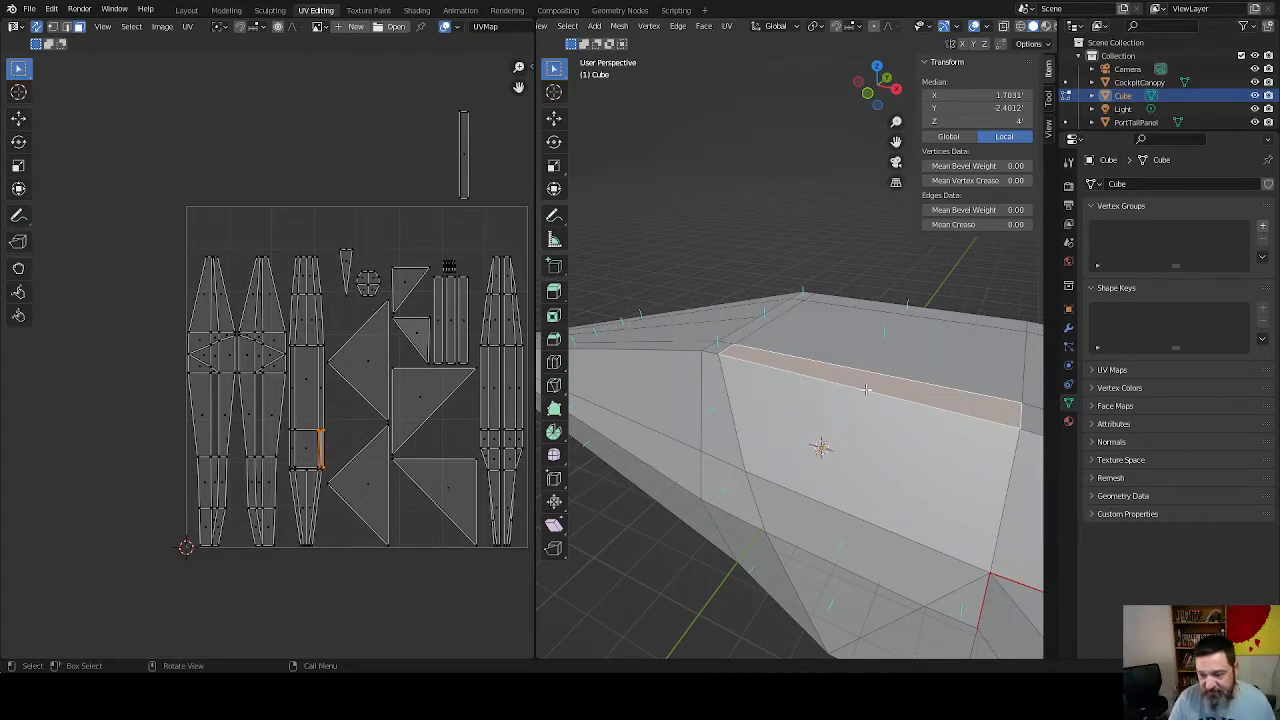
key("ctrl+f")
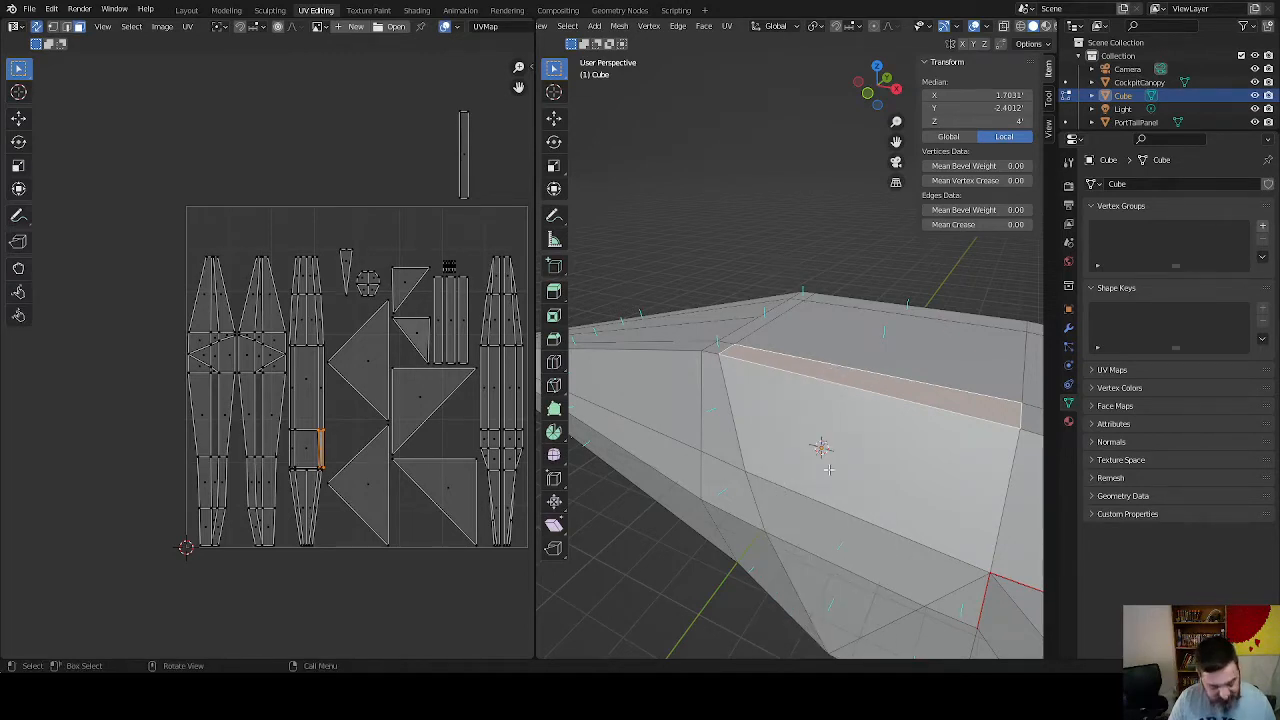
key("alt+f")
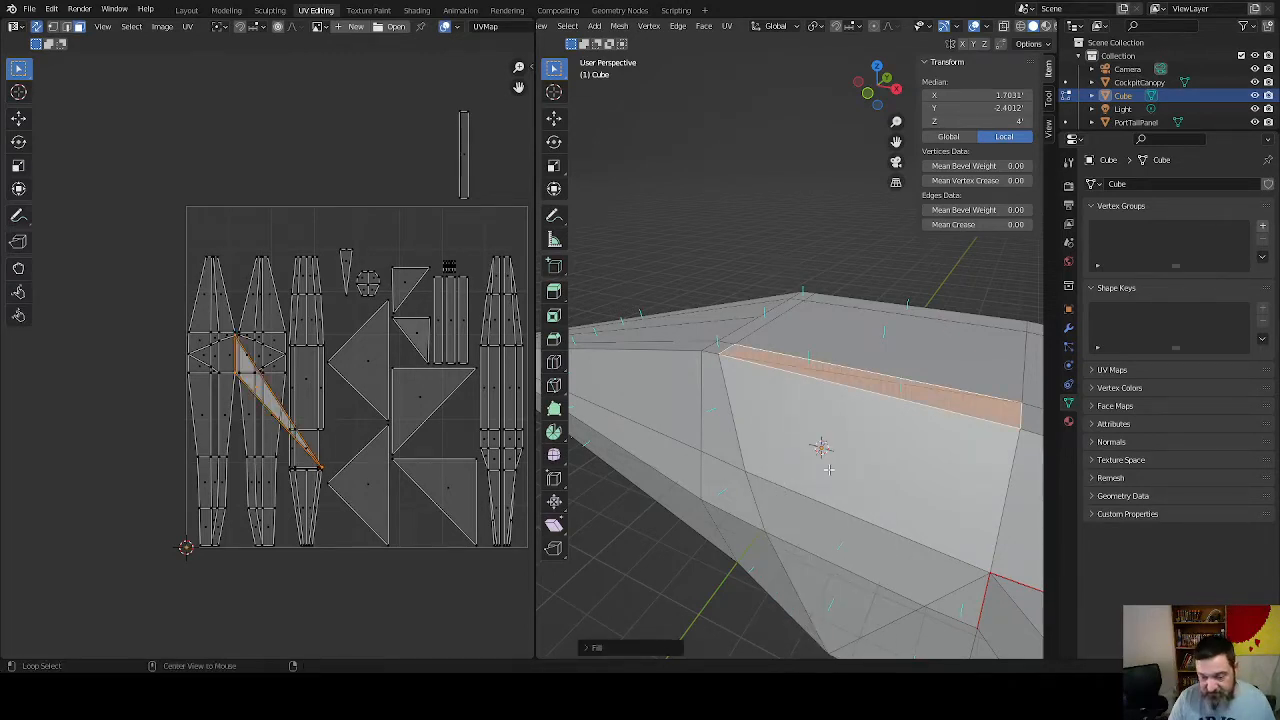
key("ctrl+z")
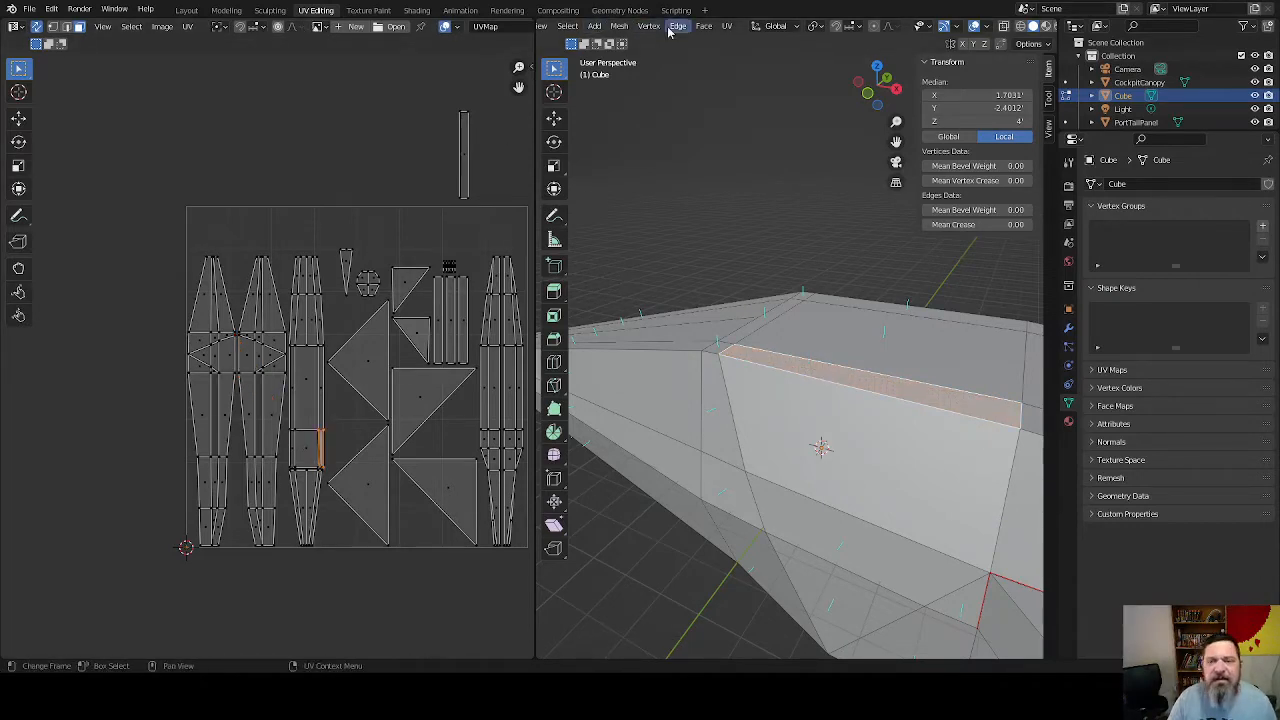
Flip the normals of the selected strip face on the fuselage's upper edge
left_click(703, 27)
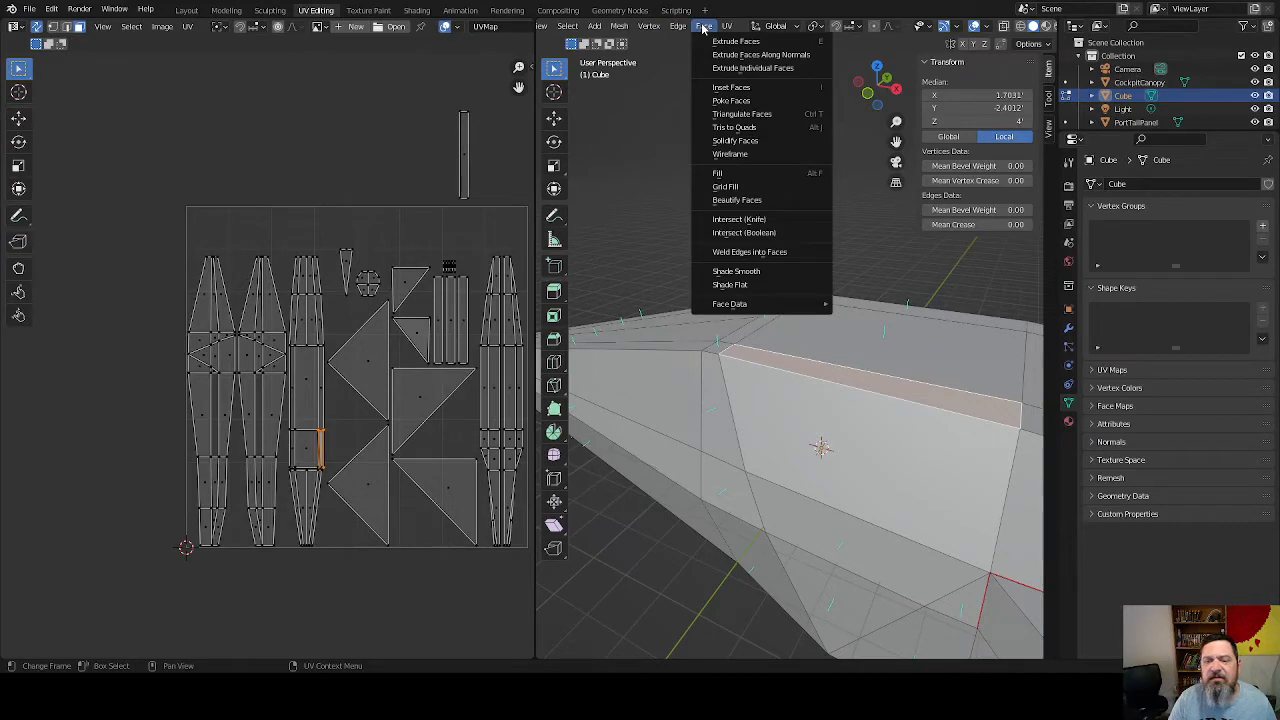
mouse_move(731, 36)
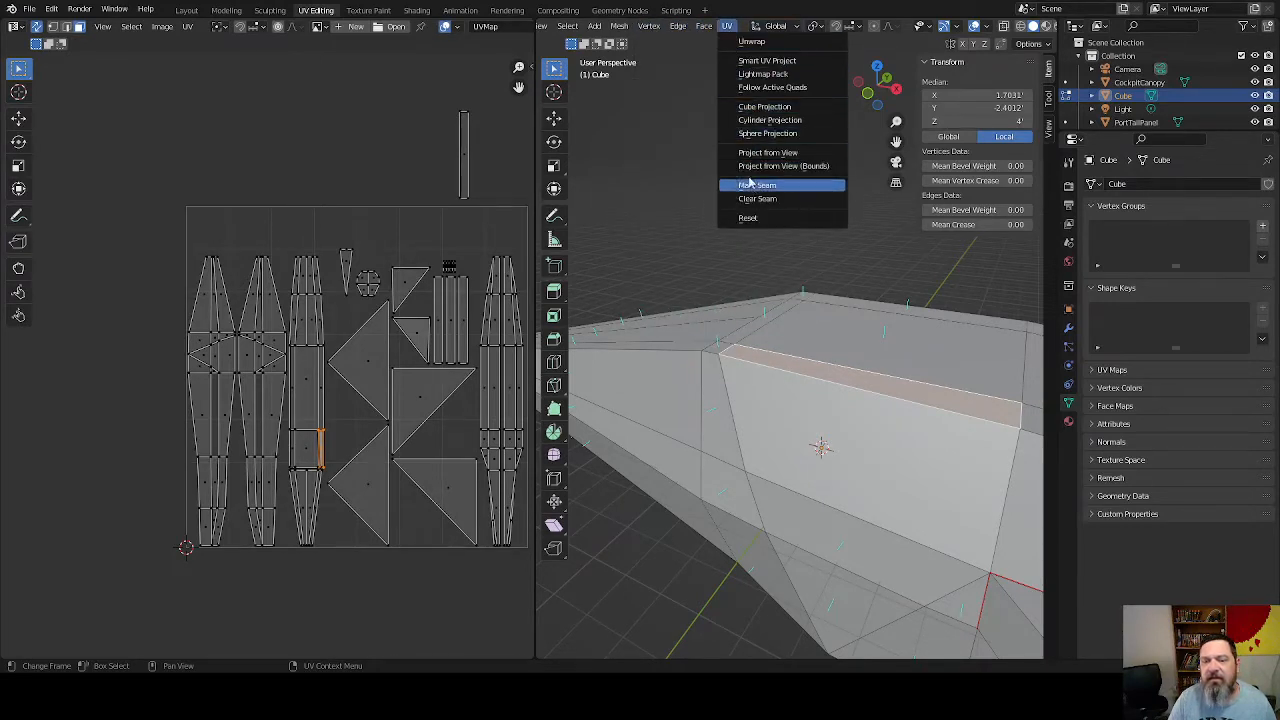
left_click(619, 27)
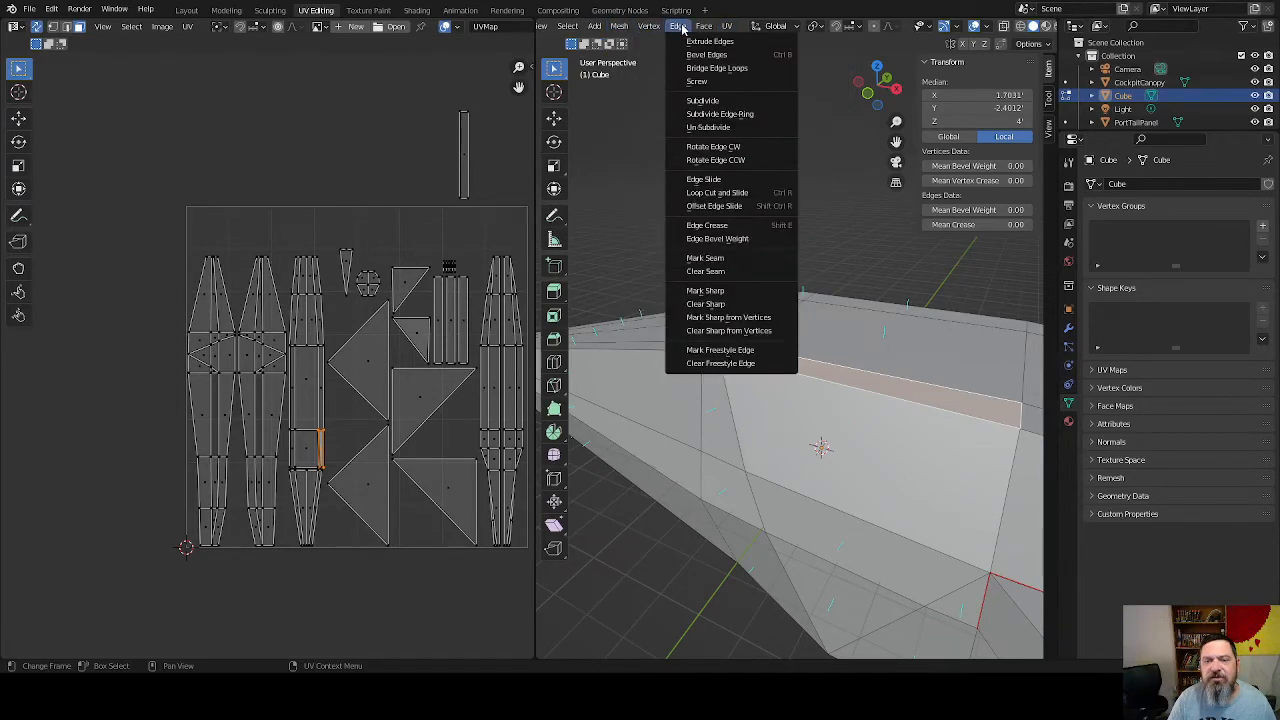
mouse_move(706, 28)
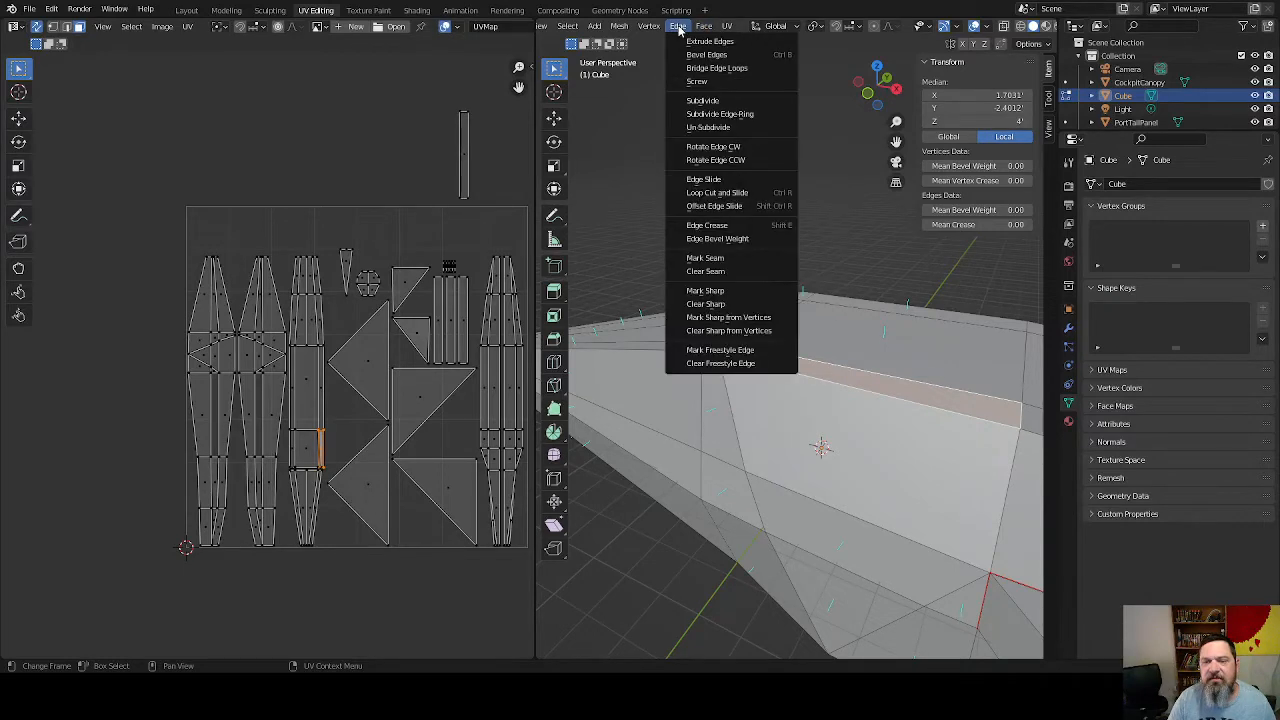
mouse_move(615, 31)
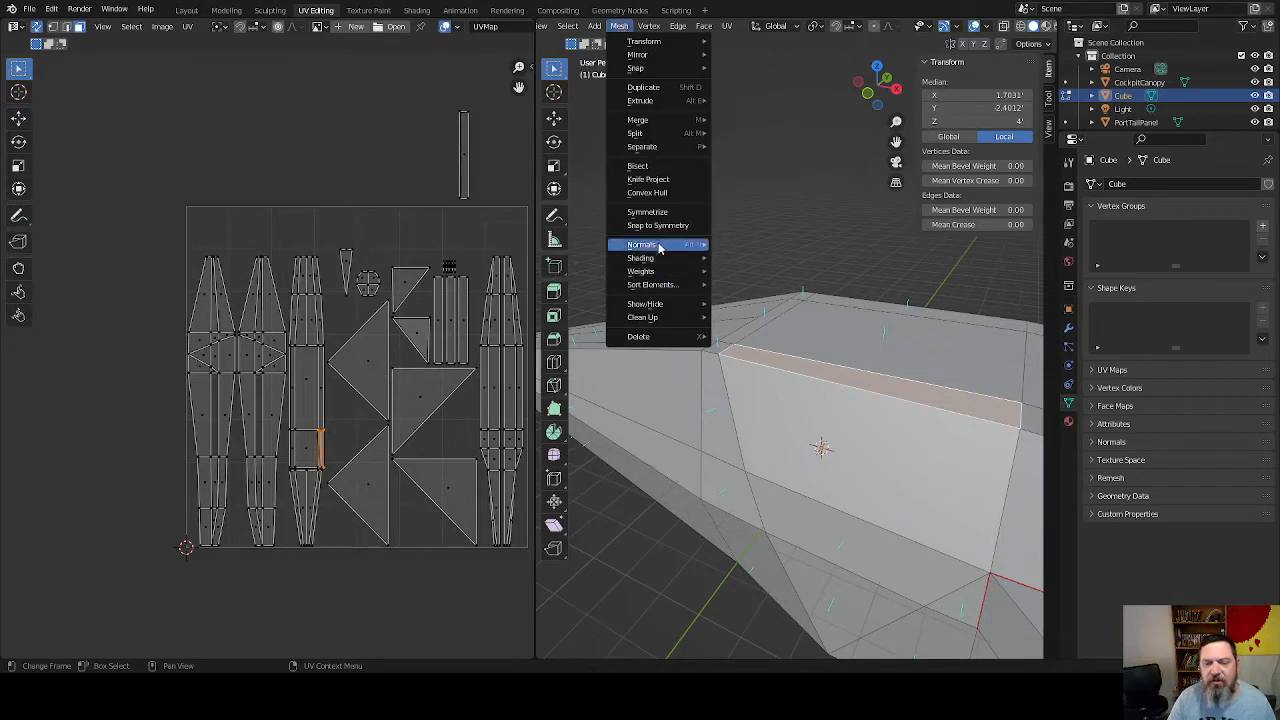
mouse_move(660, 247)
left_click(766, 249)
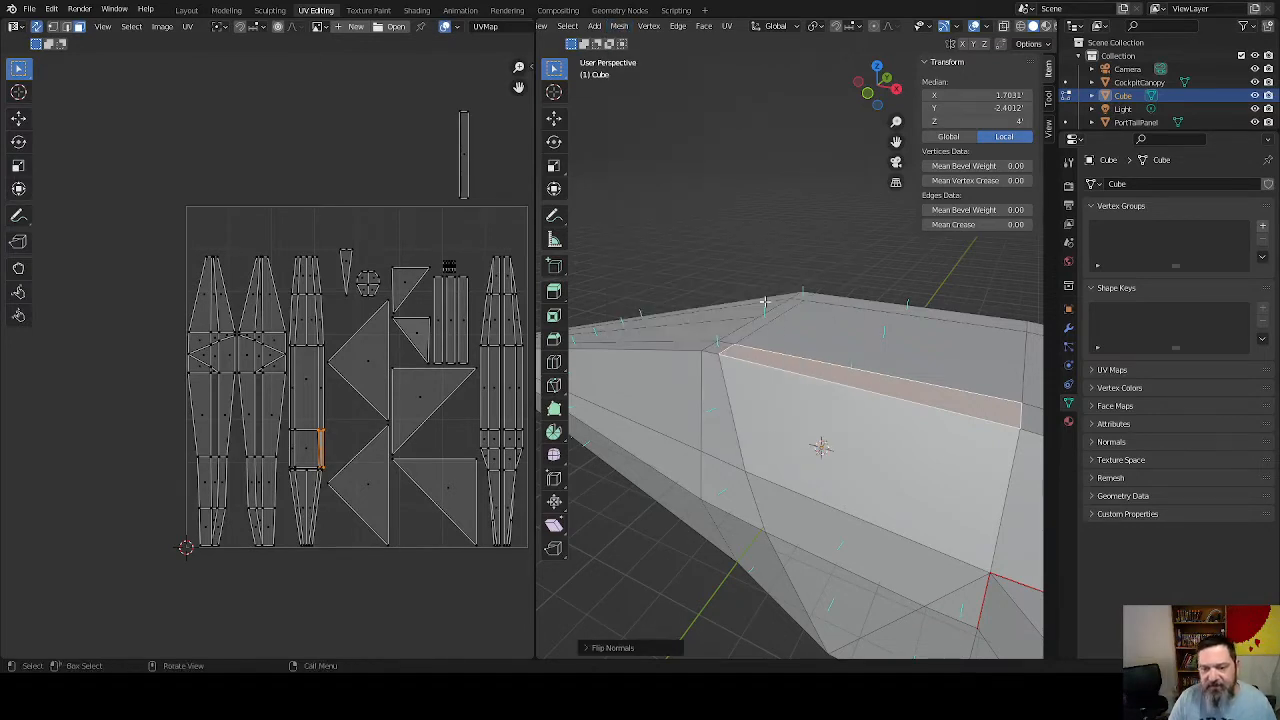
Select the entire aircraft mesh and unwrap it again with Smart UV Project
middle_click_drag(820, 394, 787, 275)
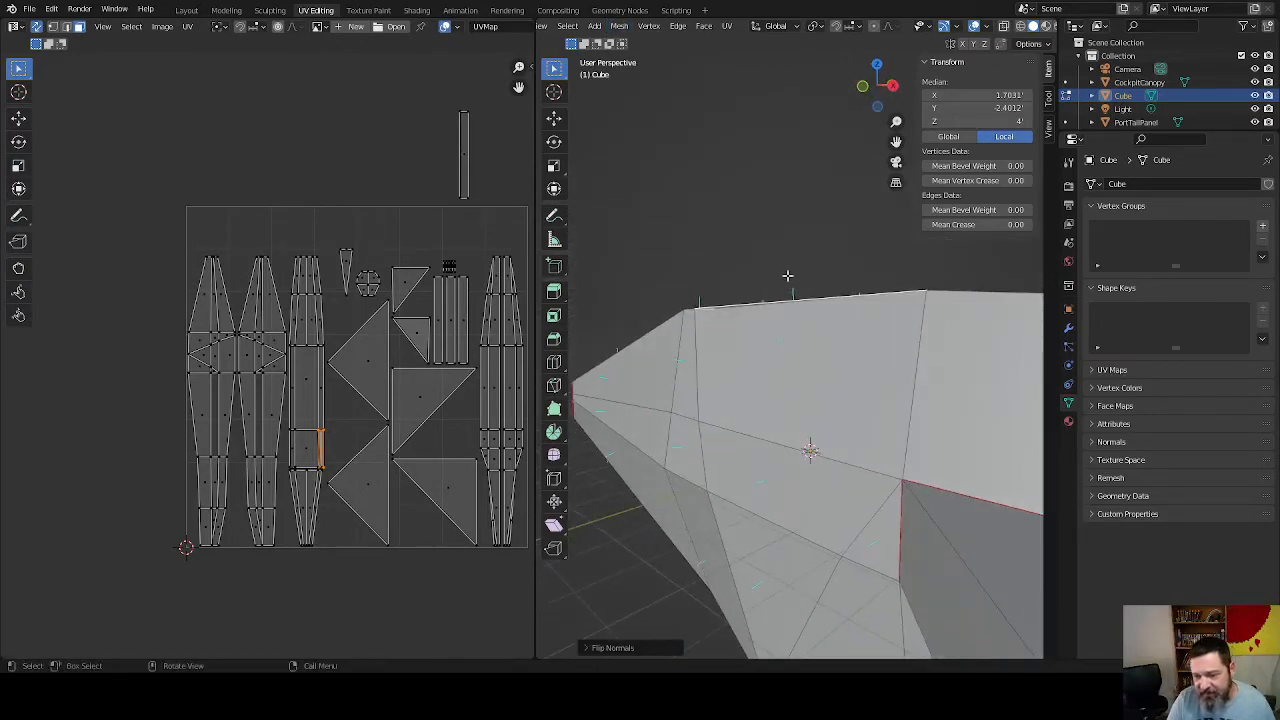
middle_click_drag(768, 338, 666, 363)
key("a")
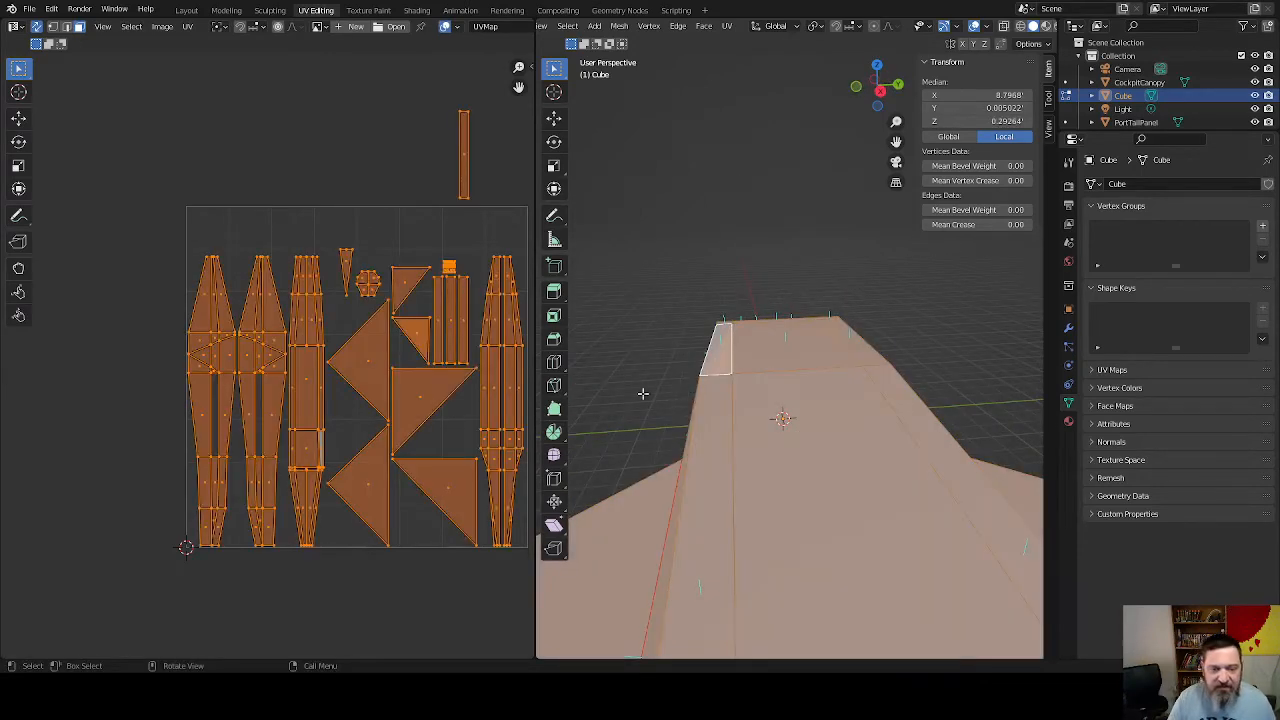
key("u")
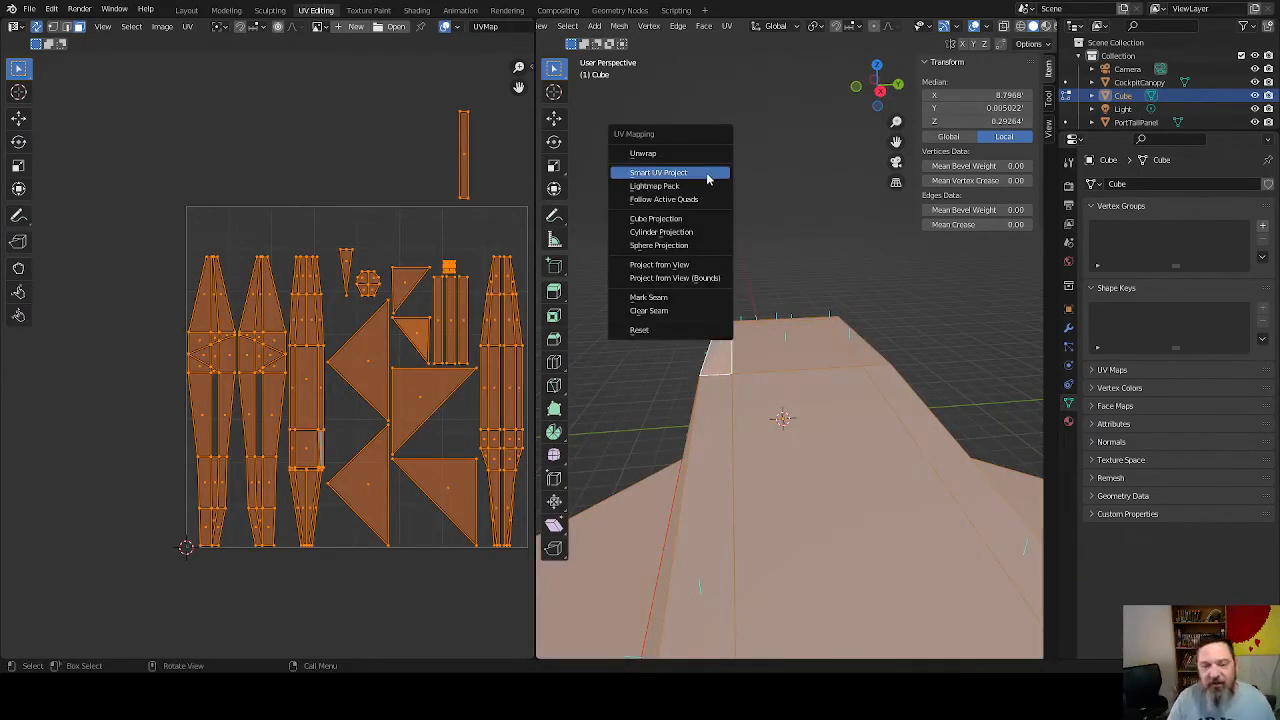
left_click(707, 178)
left_click(717, 280)
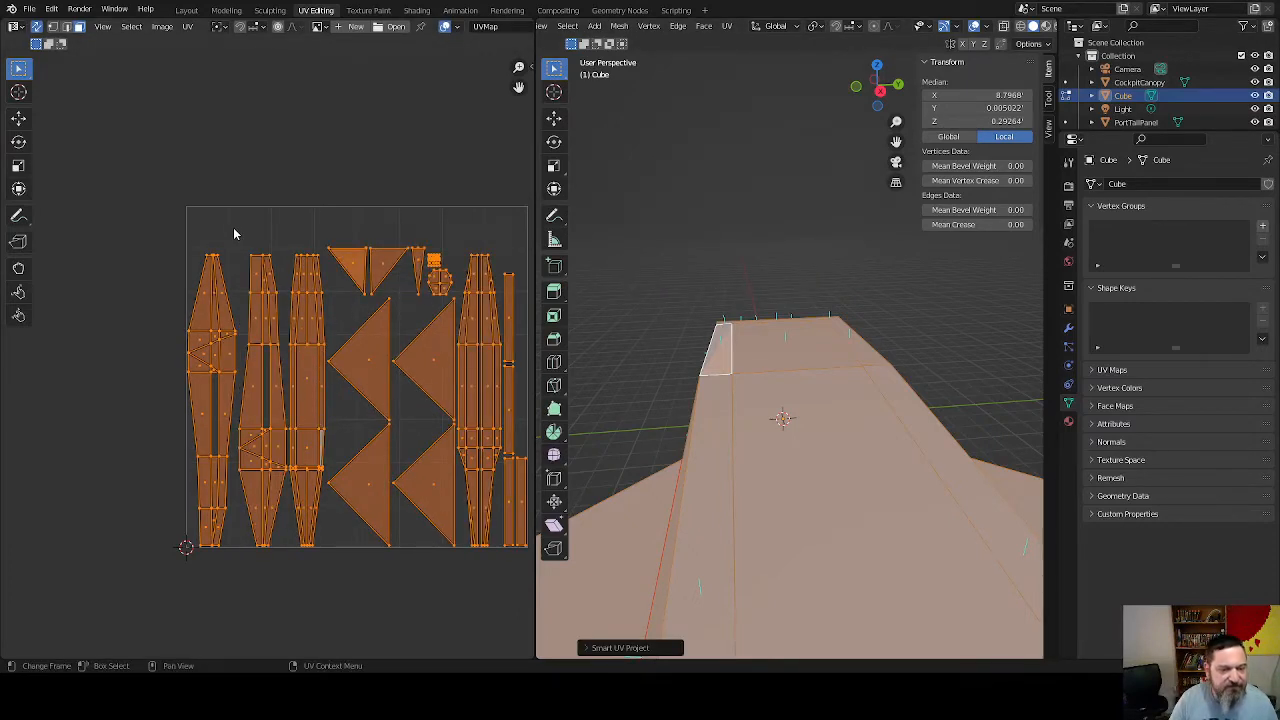
Rotate the second fuselage-side UV island 180 degrees so it points the same way as the first
left_click_drag(234, 231, 288, 556)
type("r")
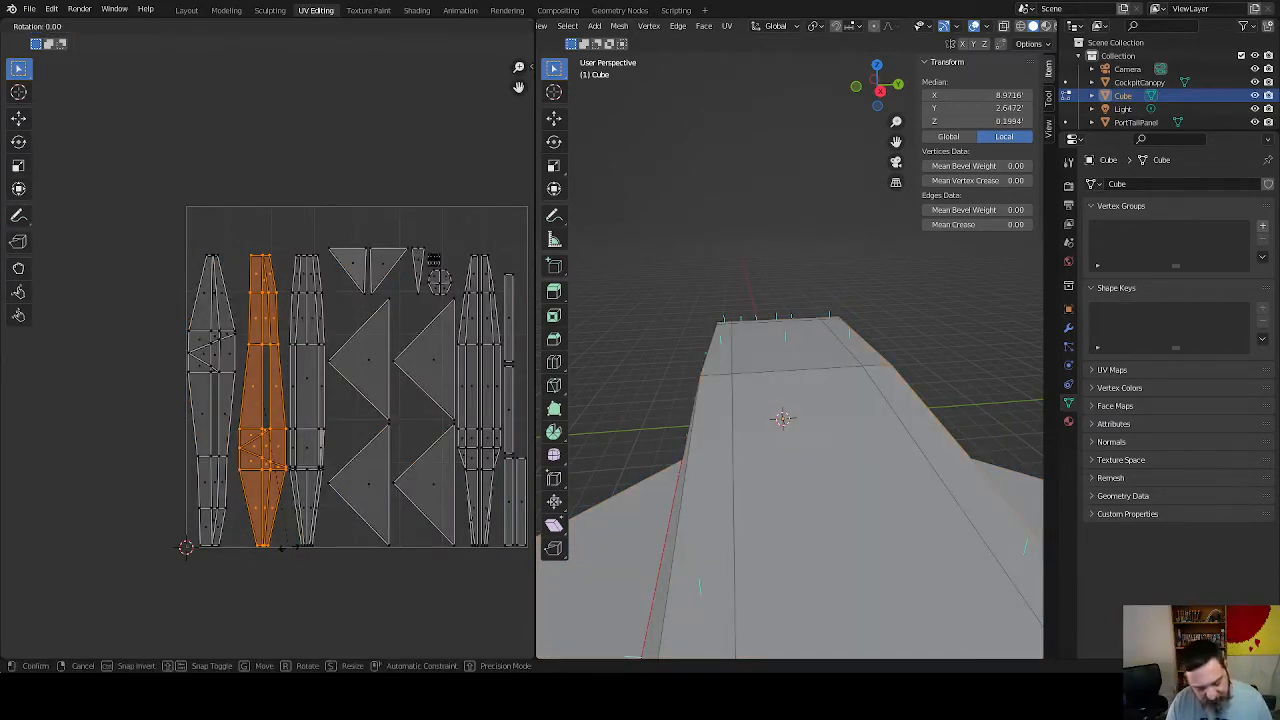
type("180")
key("Return")
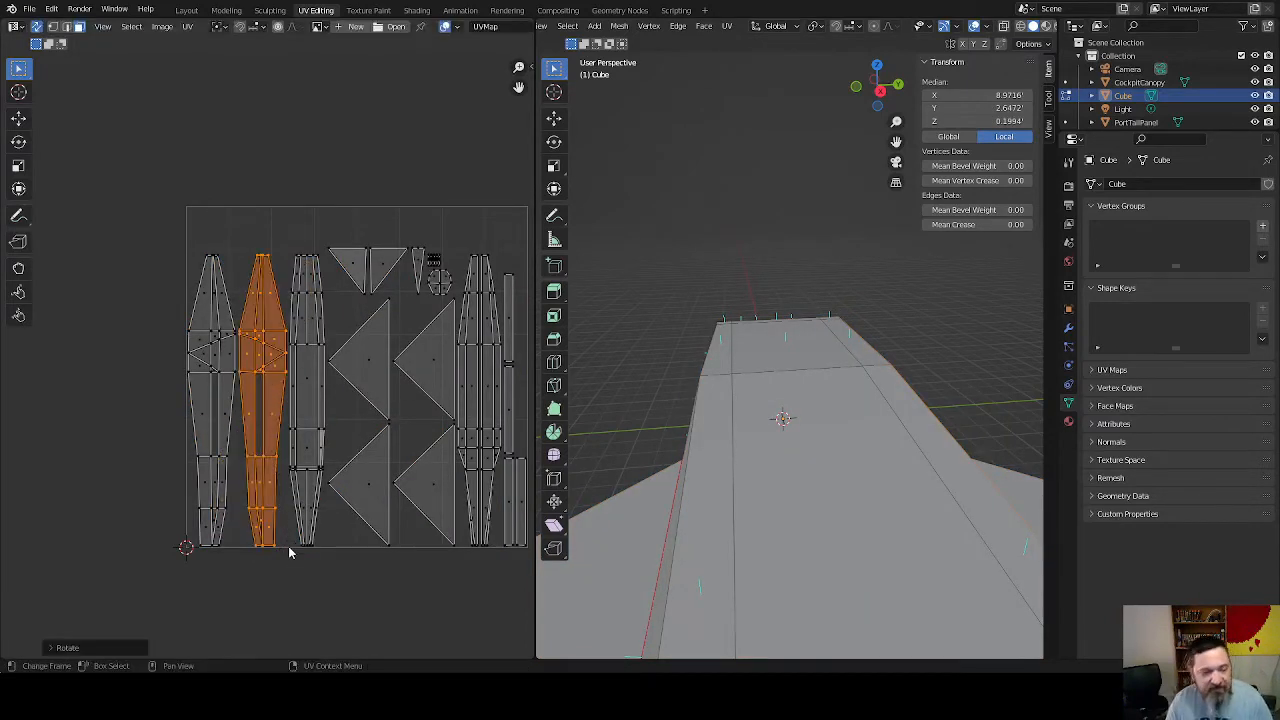
left_click(287, 549)
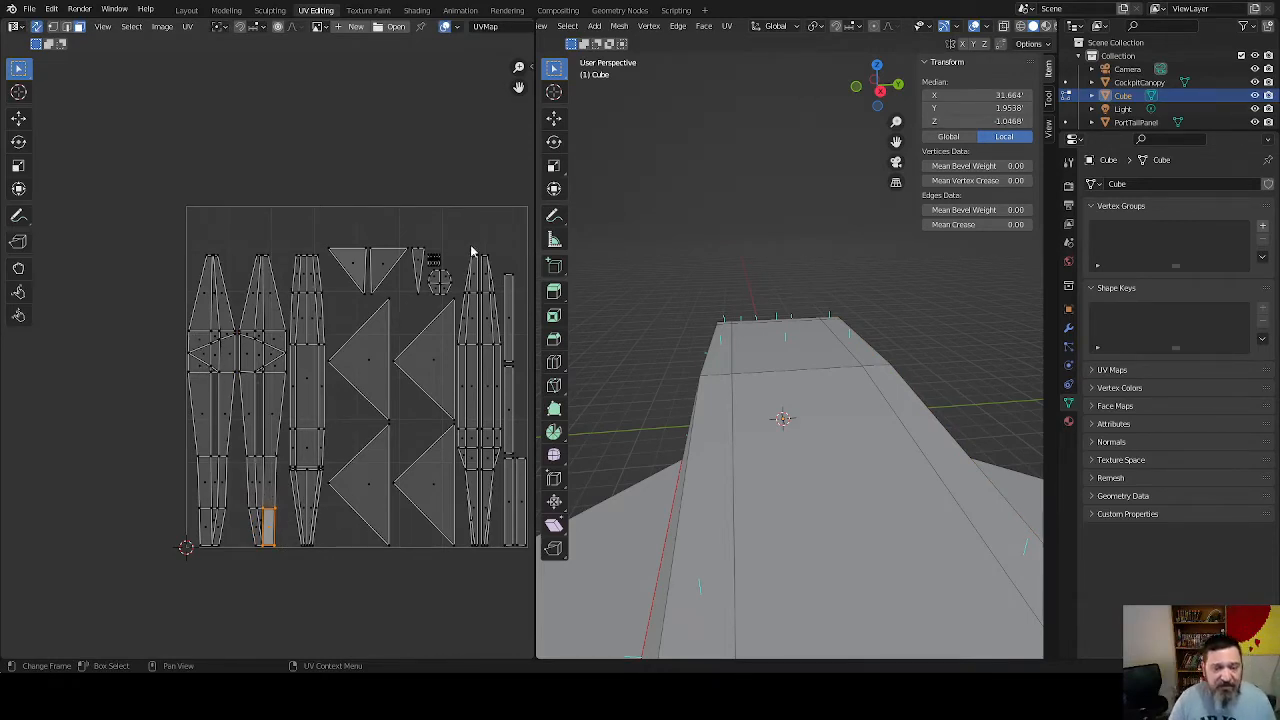
Select the complete fuselage-underside UV island and move it outside the UV square, beside the fuselage-side islands
left_click_drag(468, 246, 504, 572)
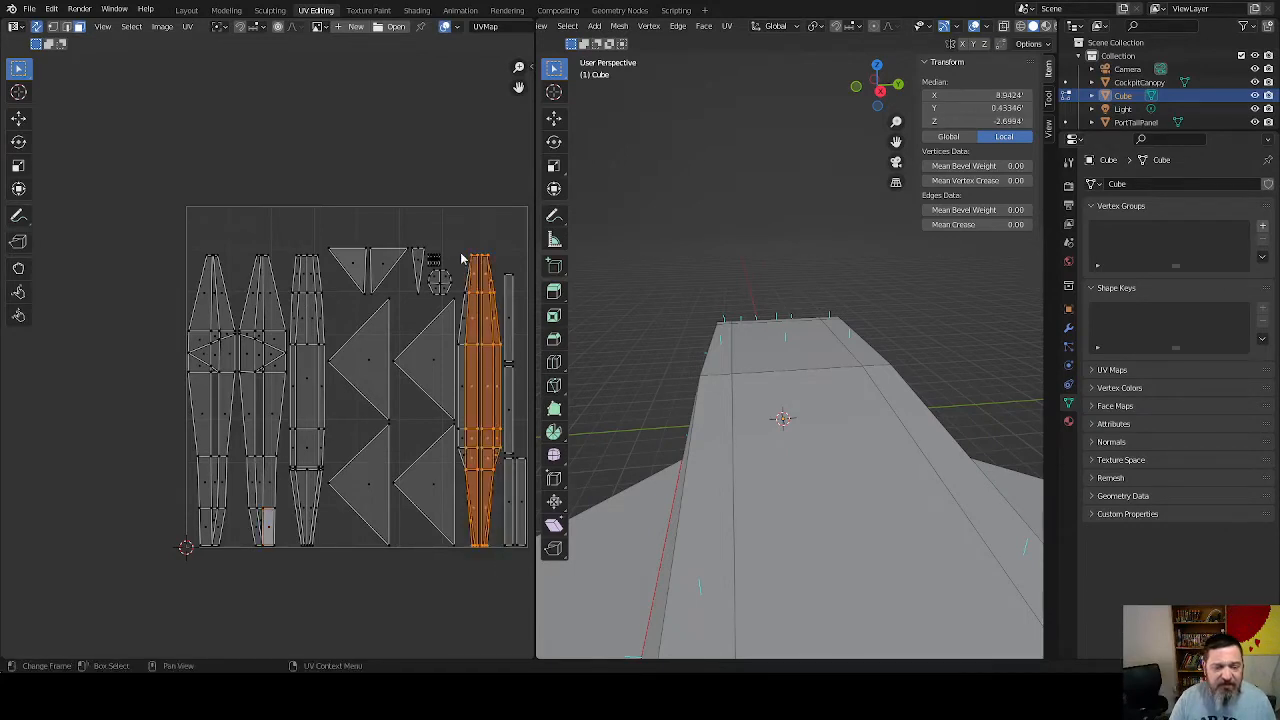
left_click_drag(456, 244, 505, 578)
key("g")
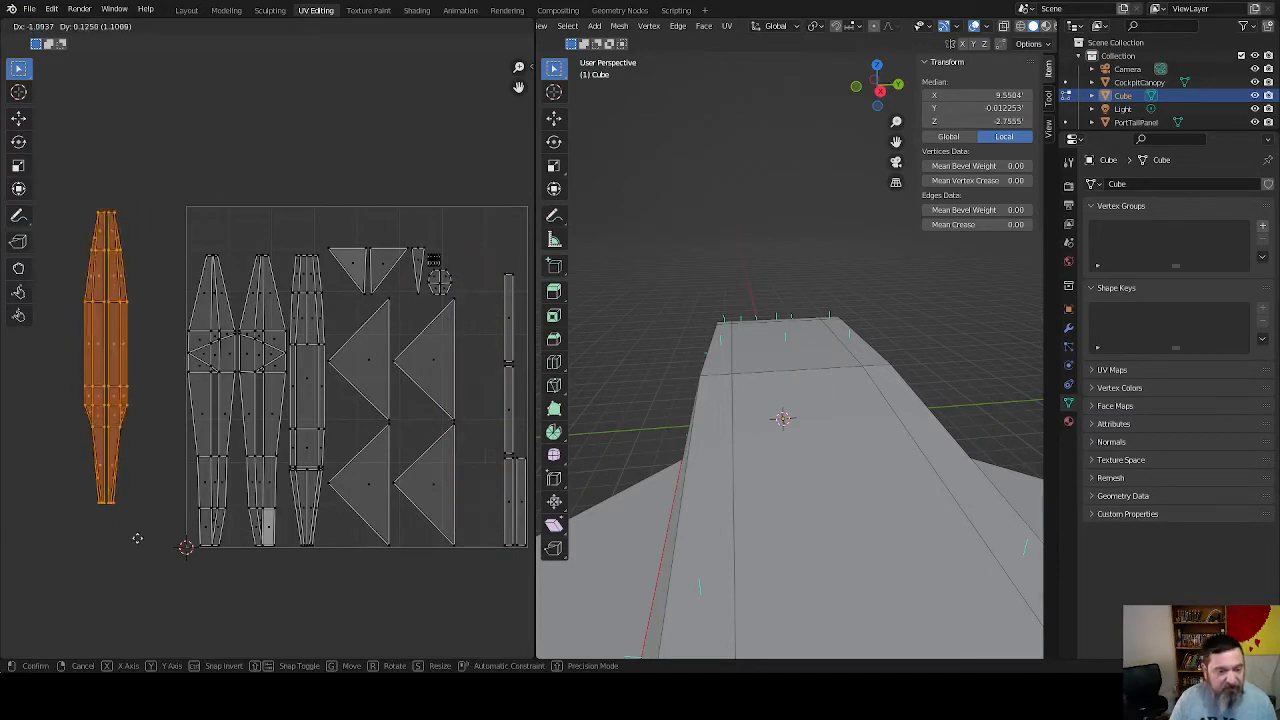
left_click(165, 577)
Move the four large triangular wing islands in two pairs out of the UV square to the empty space above it
left_click(384, 358)
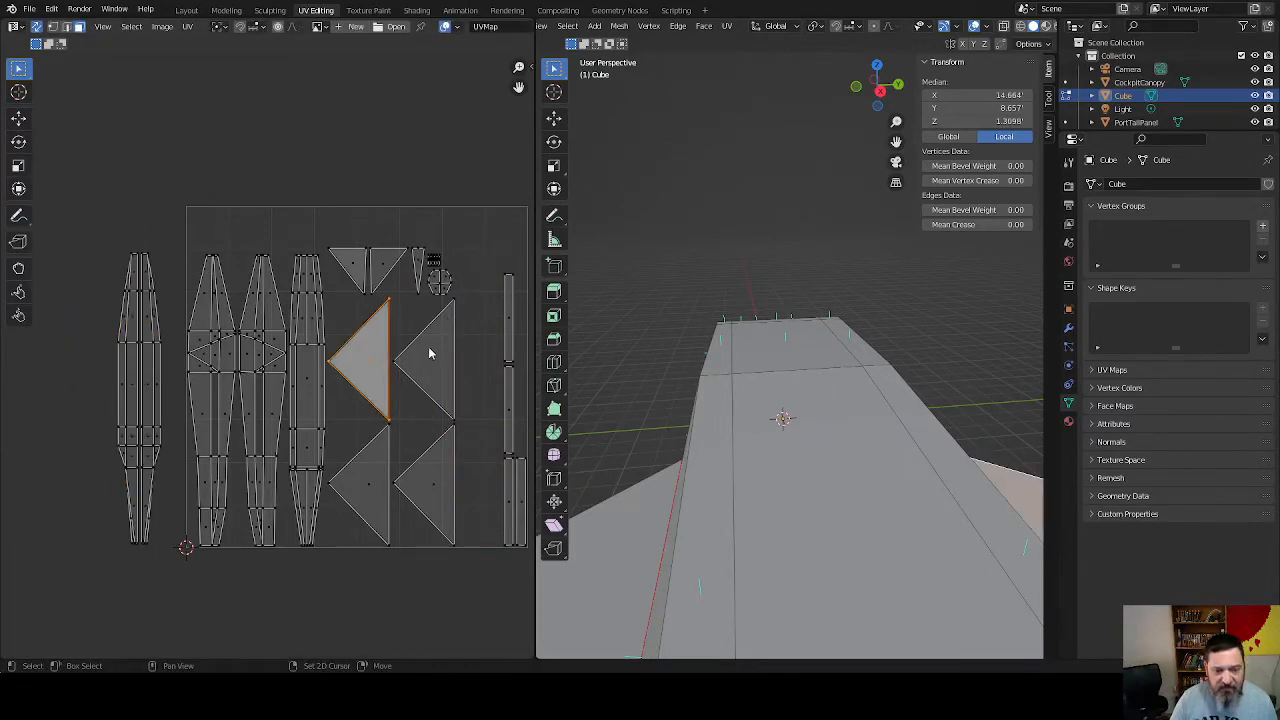
left_click(429, 352, "shift")
scroll(740, 430, "down", 4)
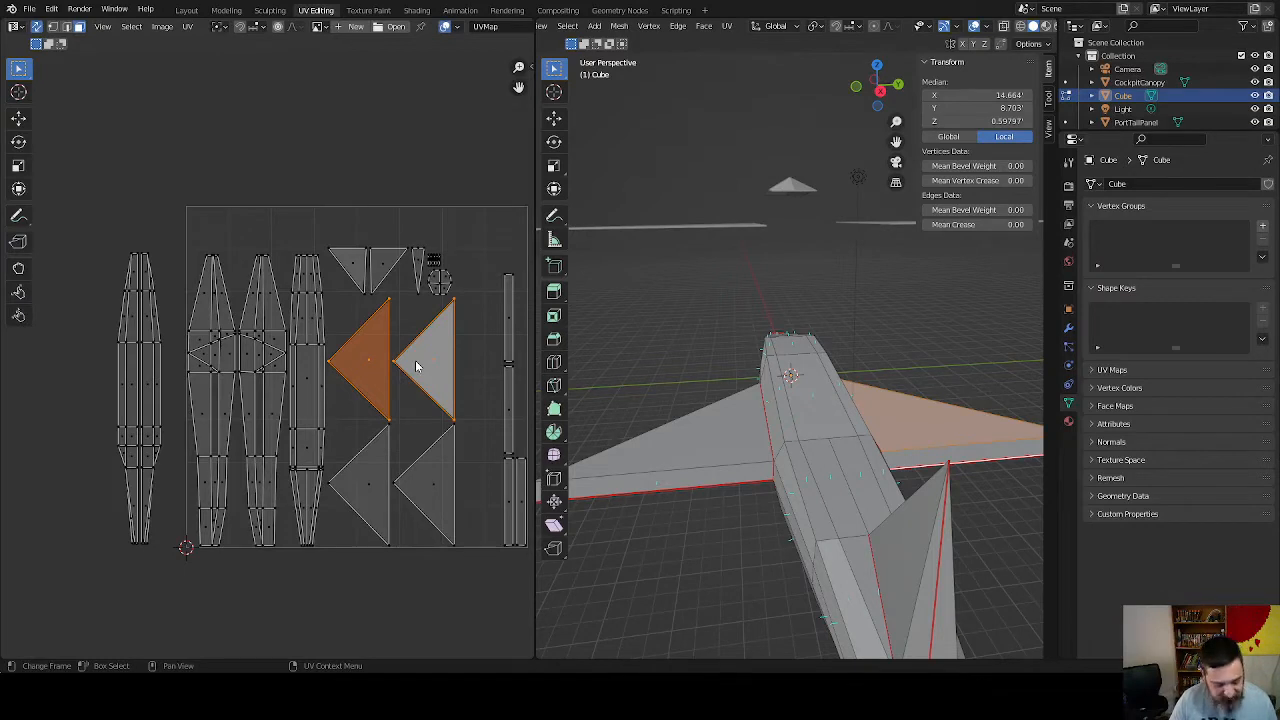
key("g")
left_click(246, 140)
left_click_drag(349, 401, 470, 550)
key("g")
left_click(486, 206)
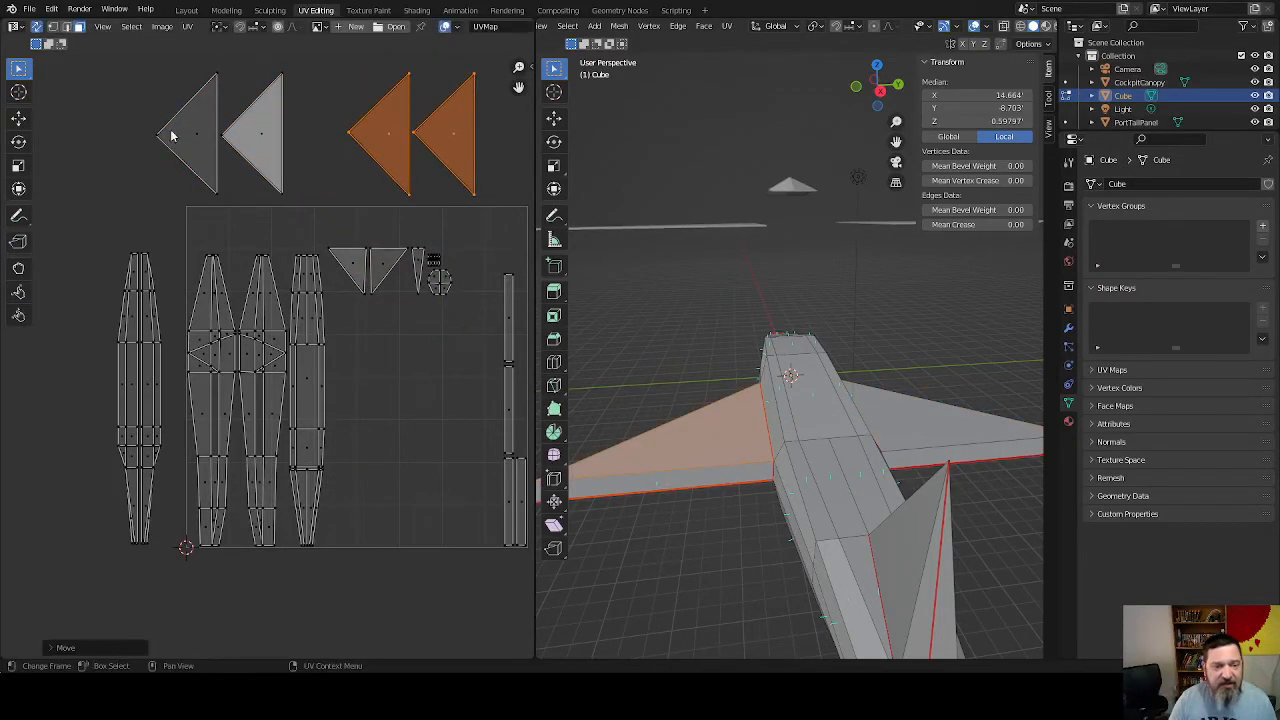
Rotate the four wing islands together by 90 degrees and move them up clear of the UV square
left_click_drag(138, 78, 478, 218)
type("r")
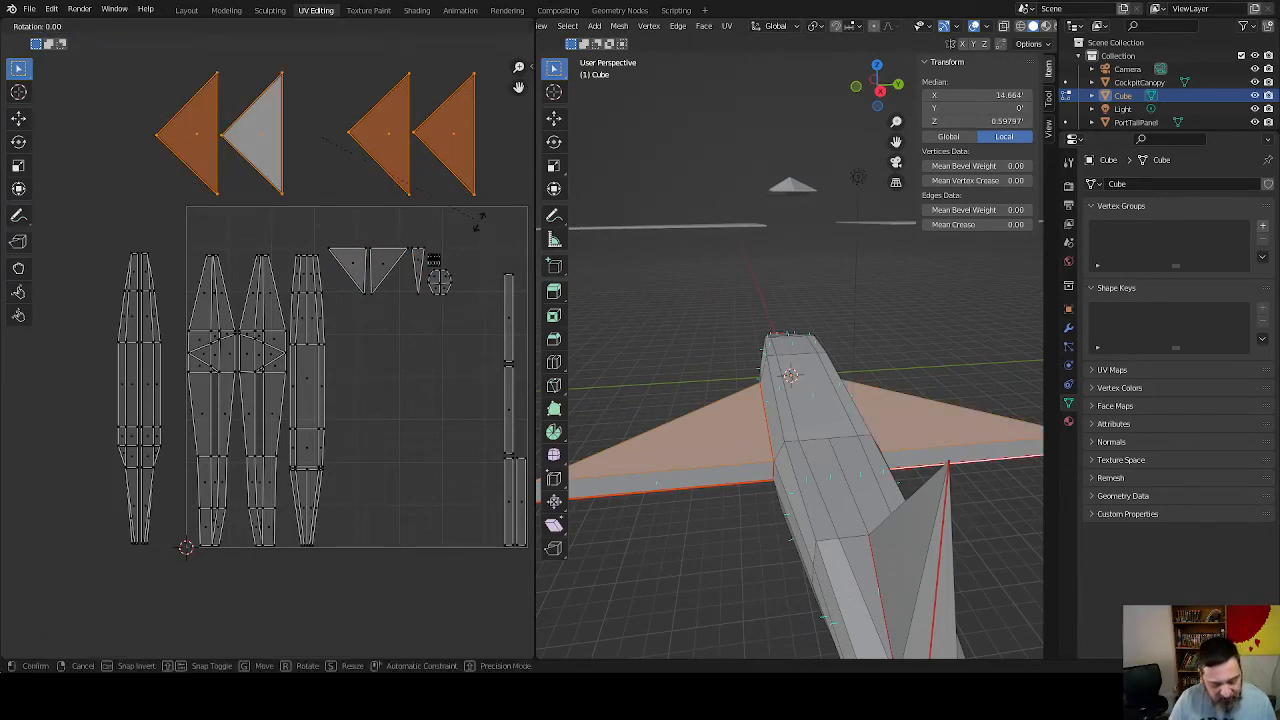
type("90")
key("Return")
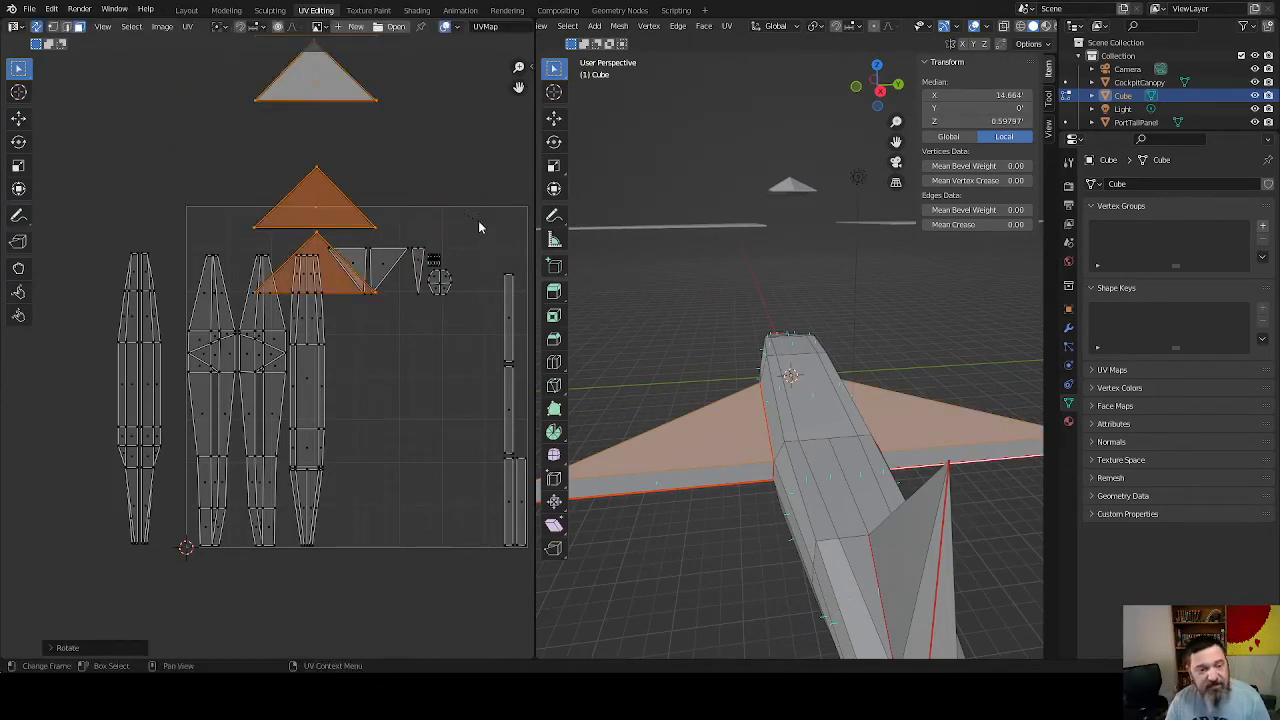
key("g")
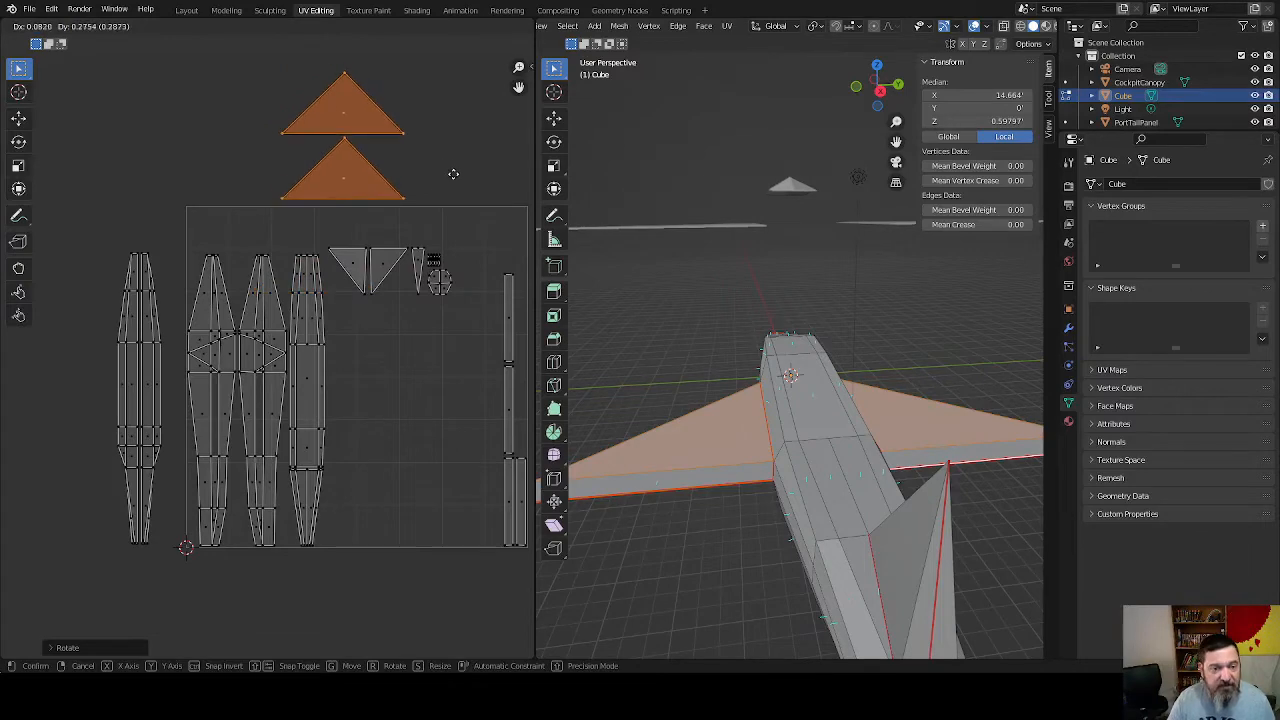
left_click(451, 177)
Move the upper pair of wing islands down directly above the lower pair to close the gap between them
middle_click_drag(237, 146, 236, 356)
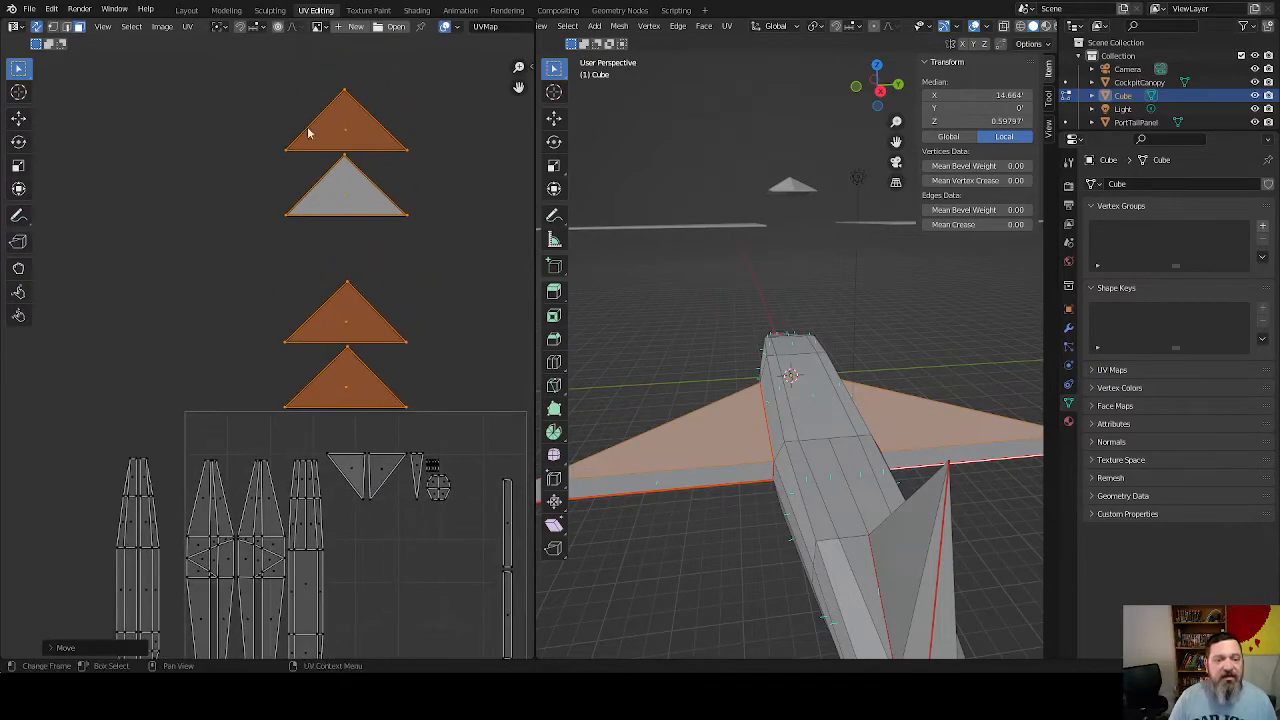
left_click_drag(266, 57, 392, 243)
key("g")
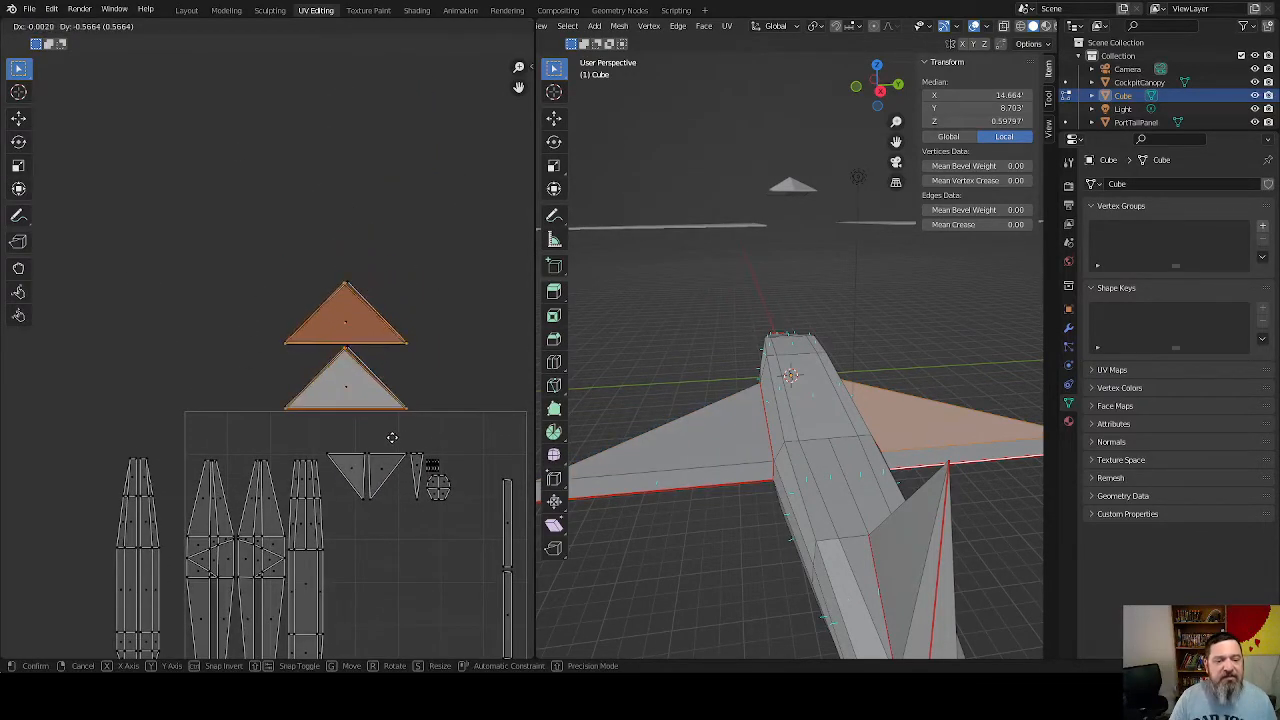
left_click(392, 304)
Move the narrow wing-edge strip islands outside the UV square, past its far side
middle_click_drag(220, 337, 134, 178)
left_click_drag(407, 303, 475, 624)
key("g")
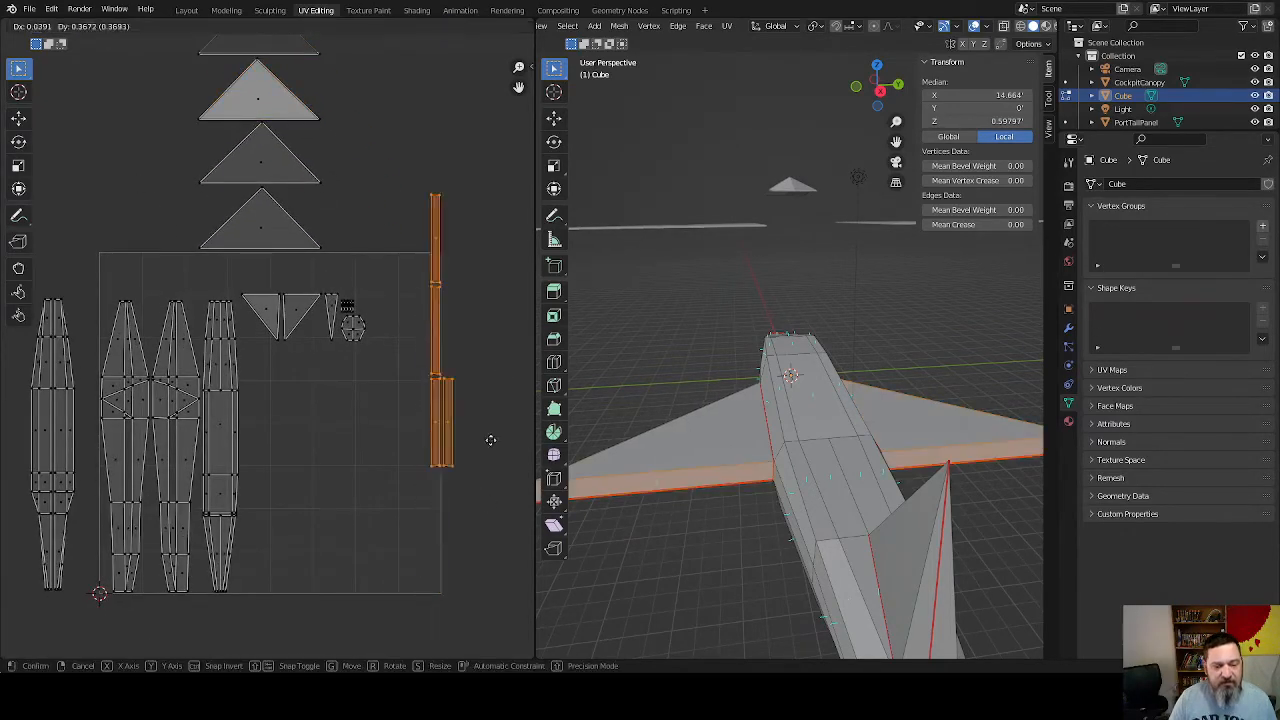
left_click(3, 366)
Move the four stacked triangular wing islands back into the UV square, into its lower-right corner
middle_click_drag(145, 272, 215, 240)
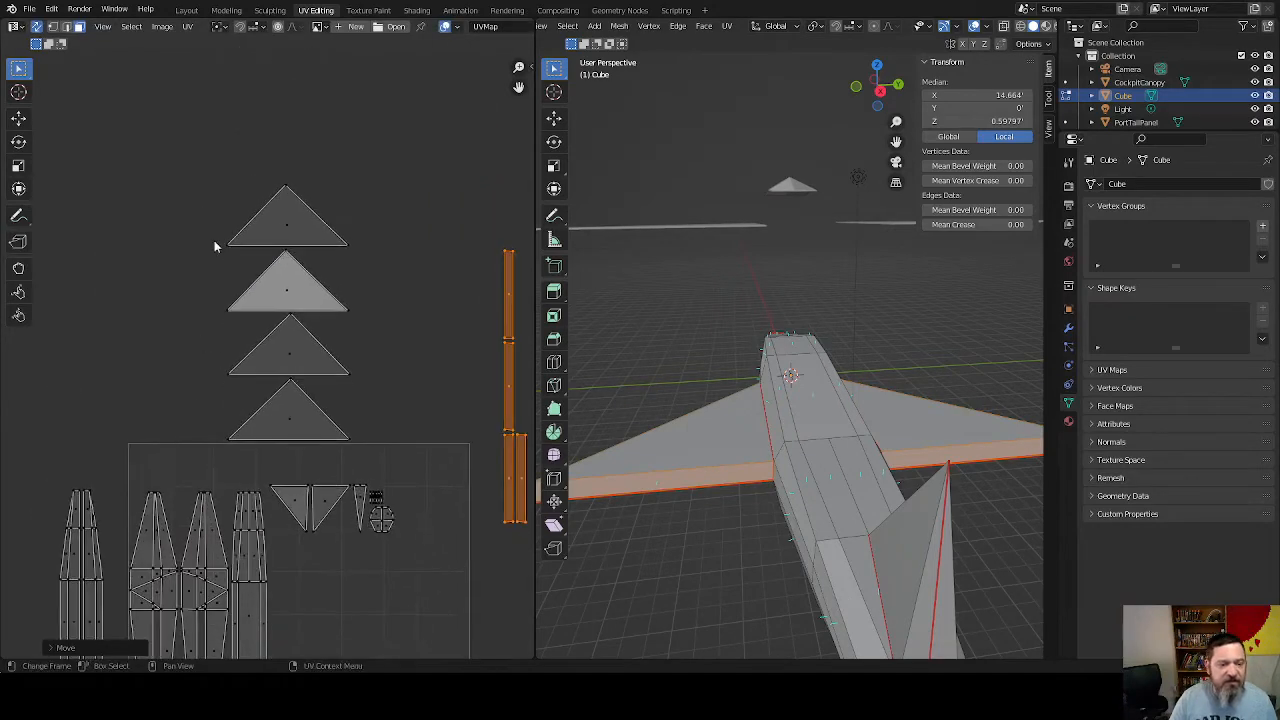
left_click_drag(215, 240, 338, 450)
middle_click_drag(414, 397, 354, 172)
key("g")
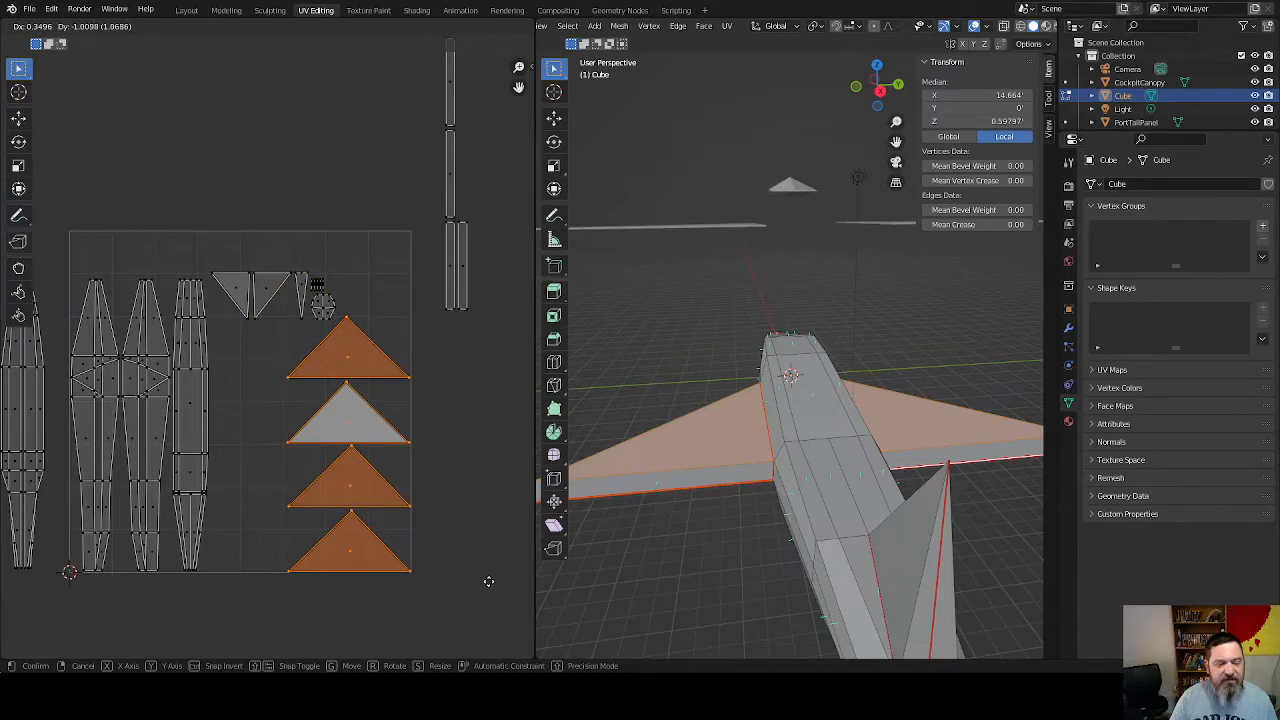
left_click(487, 582)
Move the small tail and end-cap islands up out of the UV square into the empty space above it
left_click_drag(211, 258, 338, 326)
key("g")
left_click(417, 141)
Move the long fuselage island lying outside the UV square into it, directly beside the row of other fuselage islands
middle_click_drag(138, 237, 315, 208)
left_click_drag(157, 222, 232, 566)
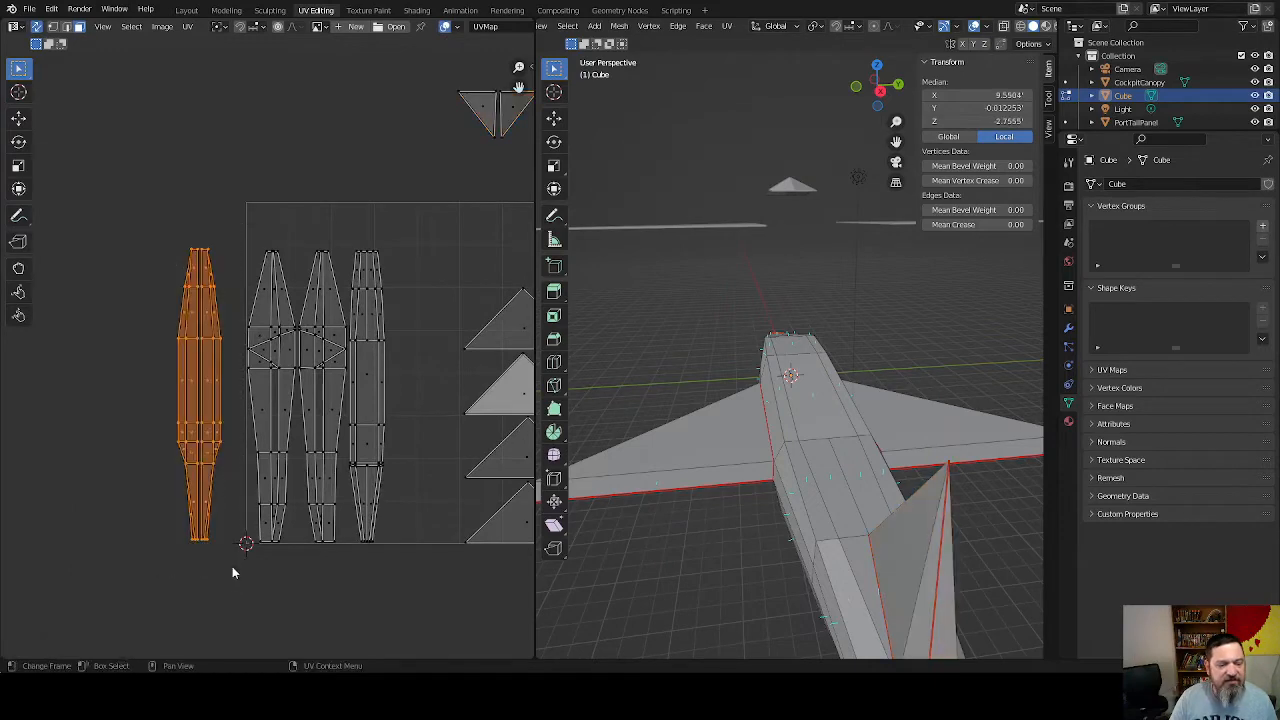
middle_click_drag(159, 465, 88, 464)
key("g")
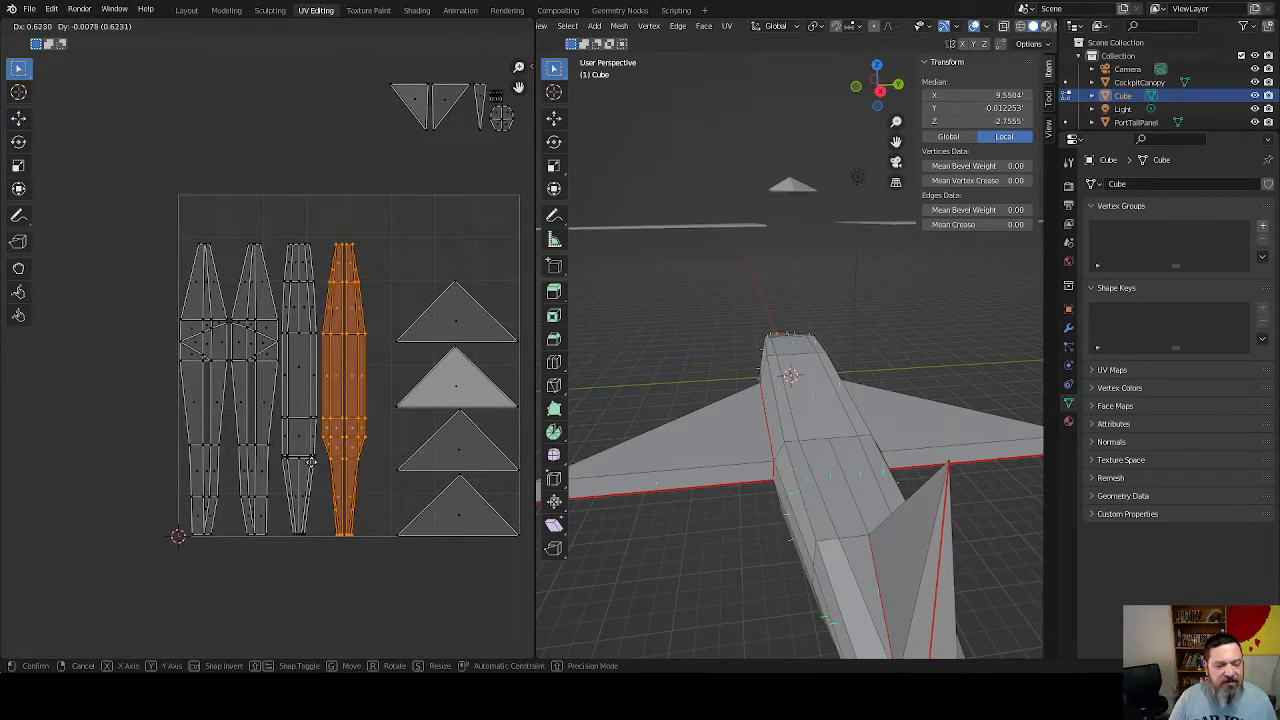
left_click(312, 465)
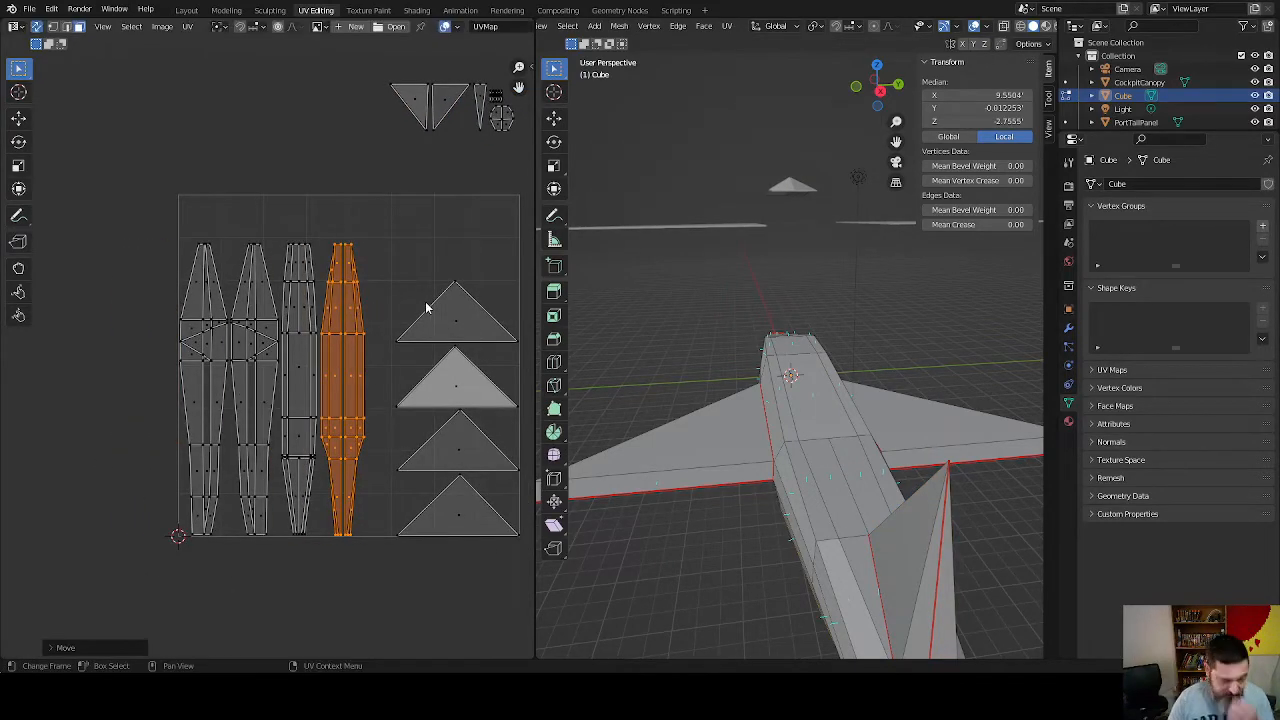
Rotate the two triangular tail-fin islands by 180 degrees and place them above the wing stack, beside the last fuselage island
middle_click_drag(428, 238, 378, 336)
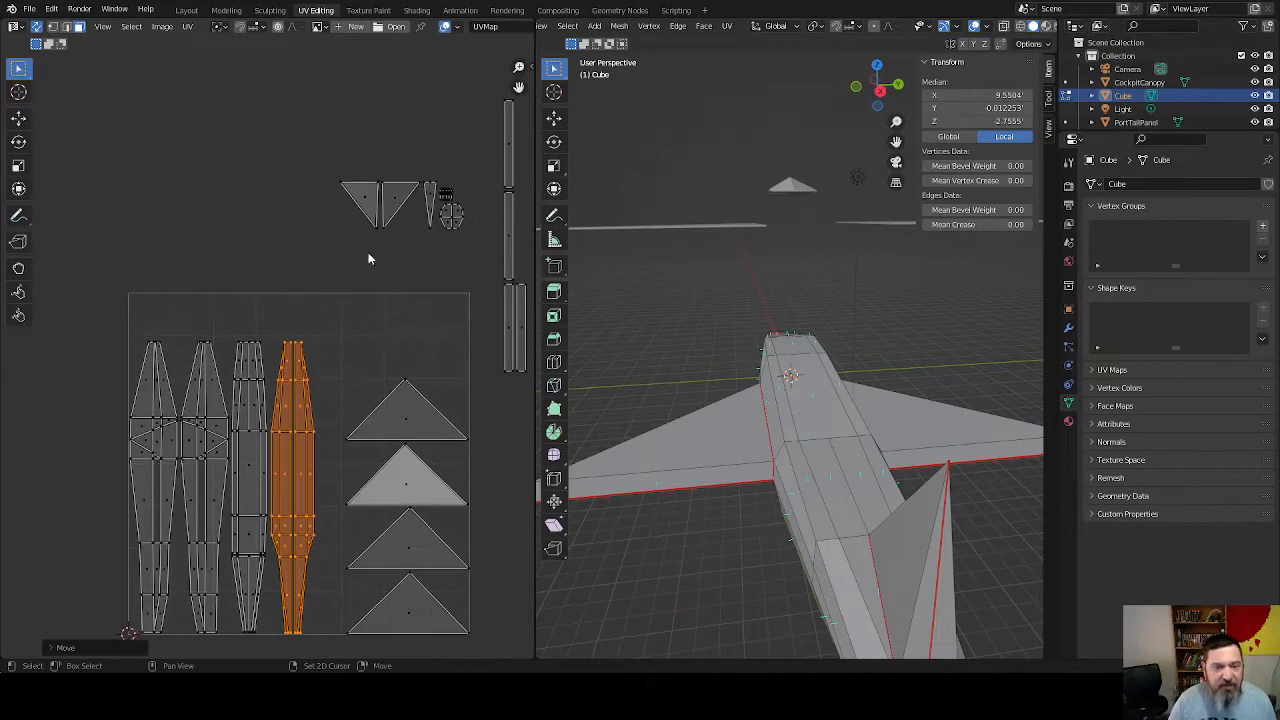
left_click_drag(356, 148, 401, 244)
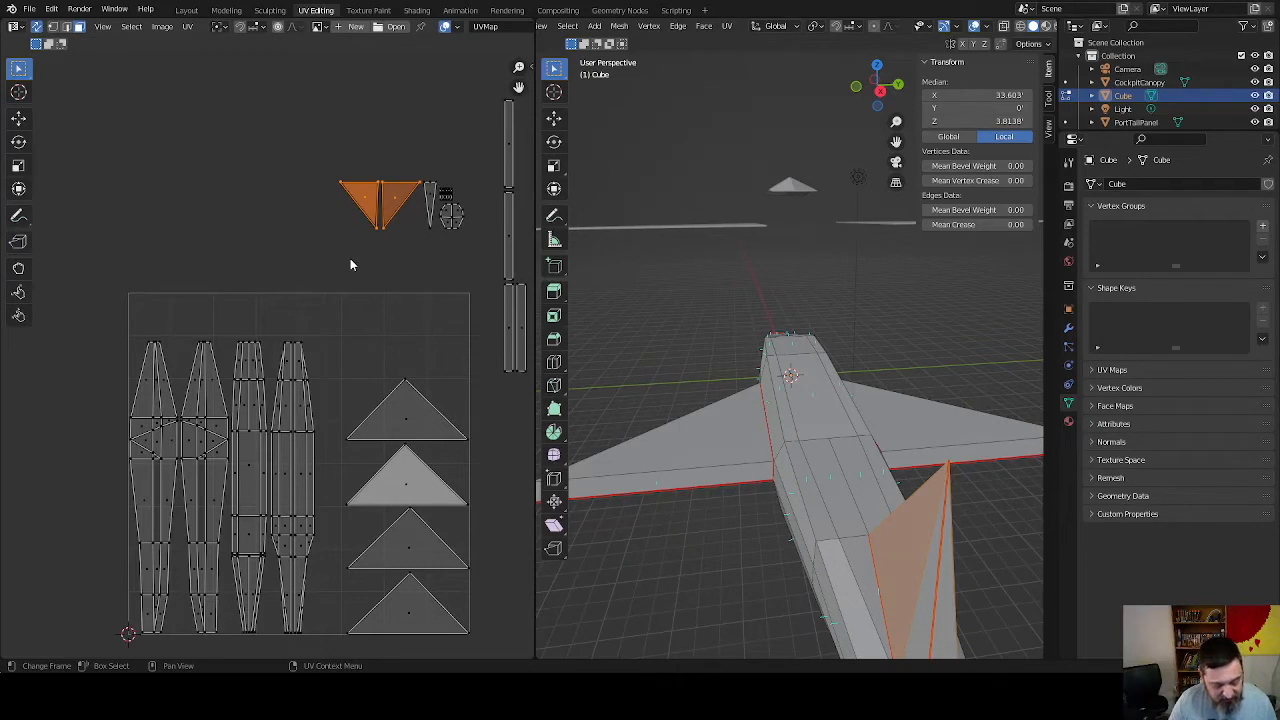
type("r180")
key("Return")
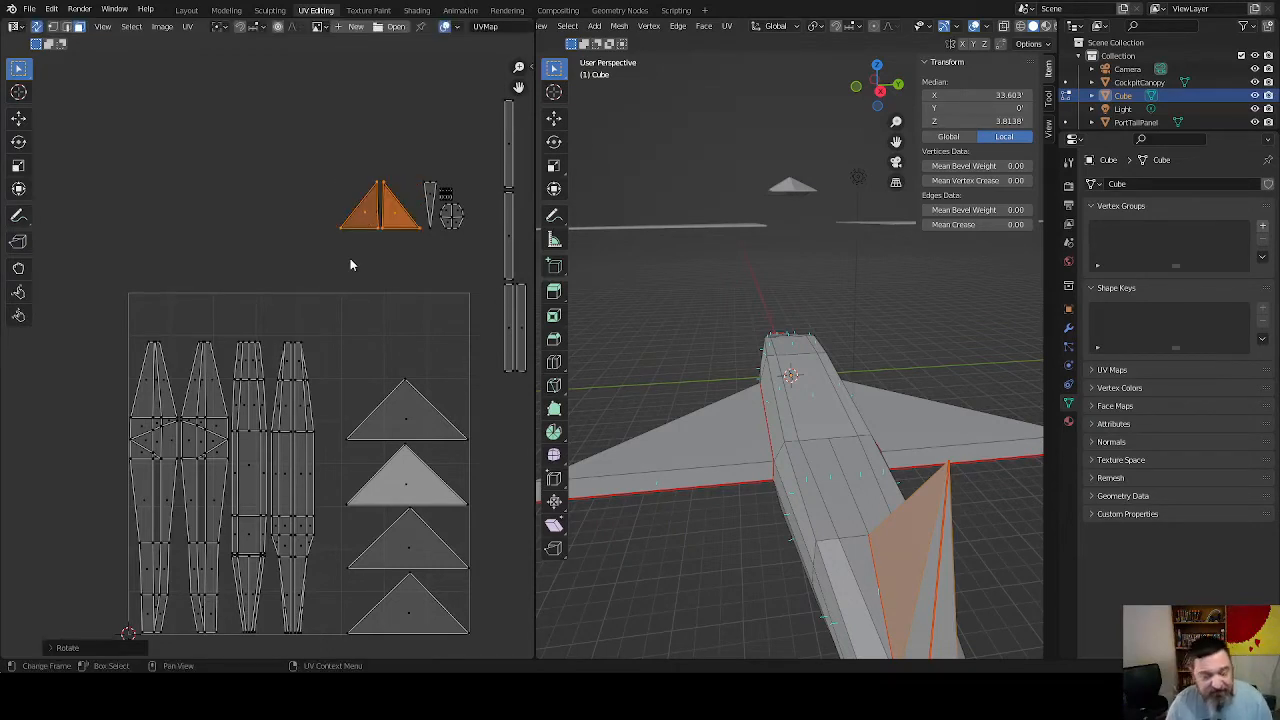
key("g")
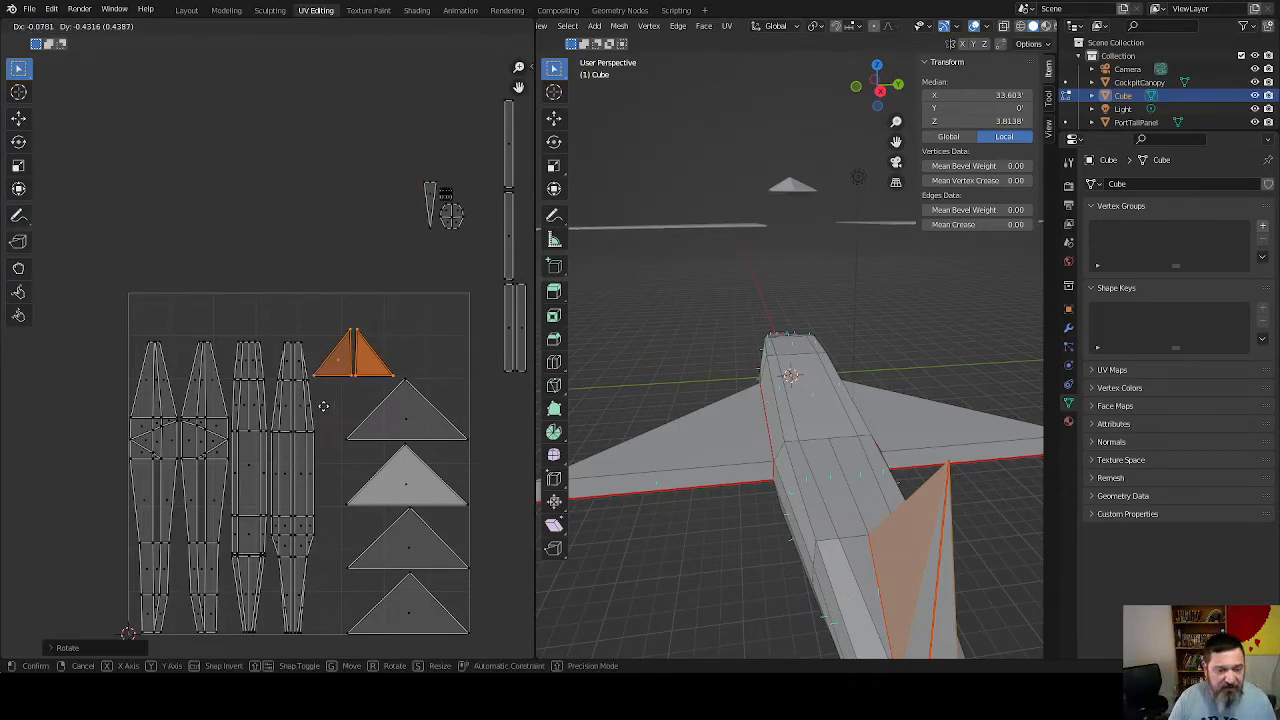
left_click(323, 406)
Rotate the narrow tail-fin edge island by 180 degrees and place it inside the UV square beside the tail-fin triangles
left_click_drag(388, 158, 438, 240)
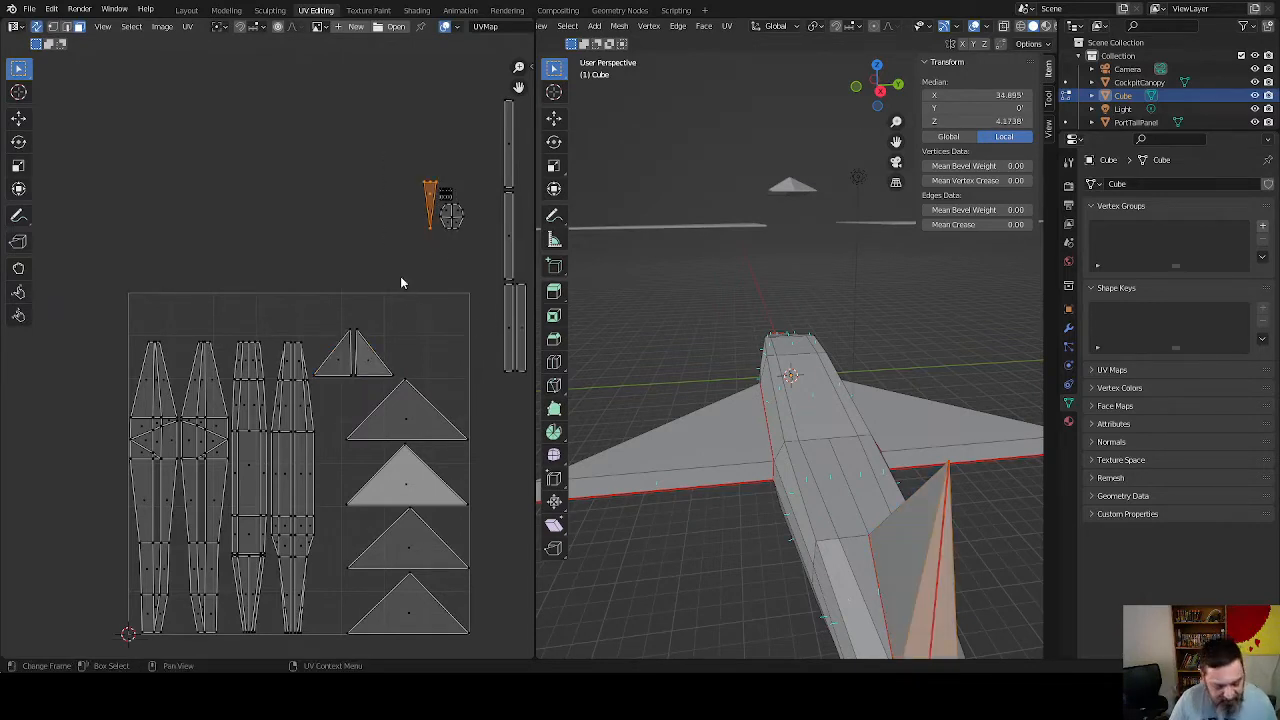
type("r180")
key("Return")
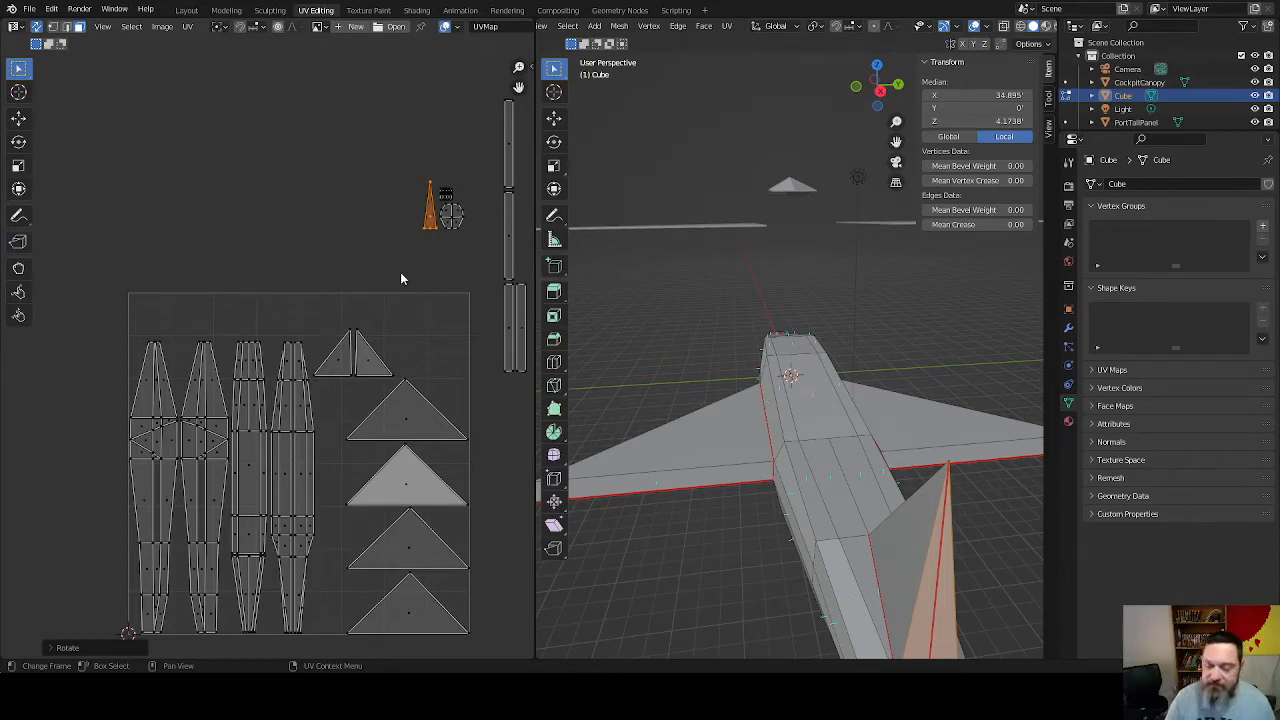
key("g")
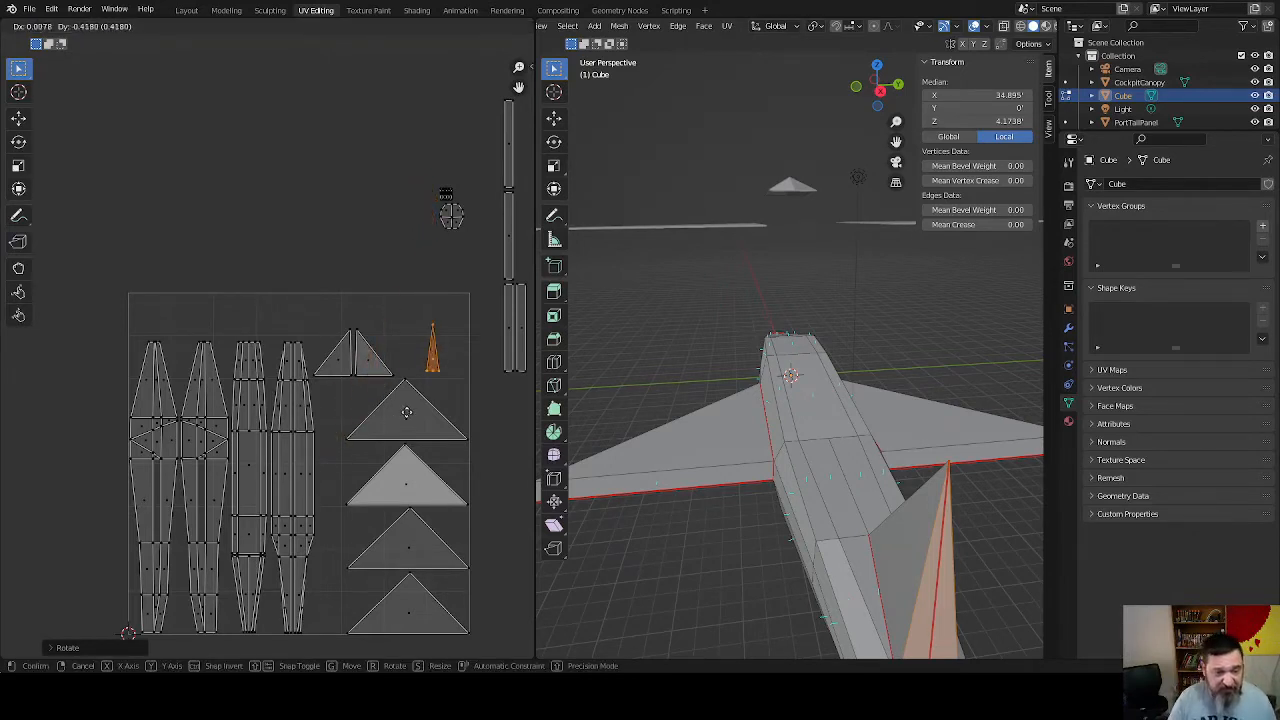
key("Return")
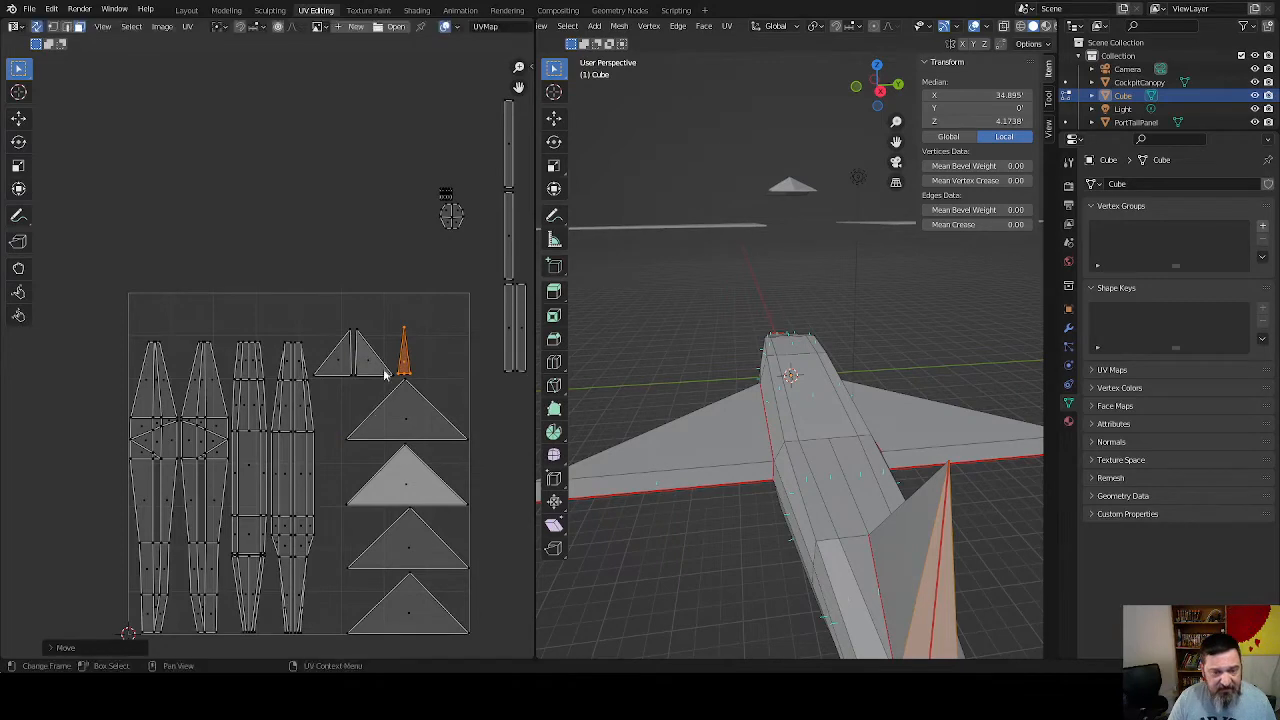
Move the octagonal rear fuselage cap island into the UV square, beside the narrow tail-fin edge island
left_click_drag(432, 198, 470, 262)
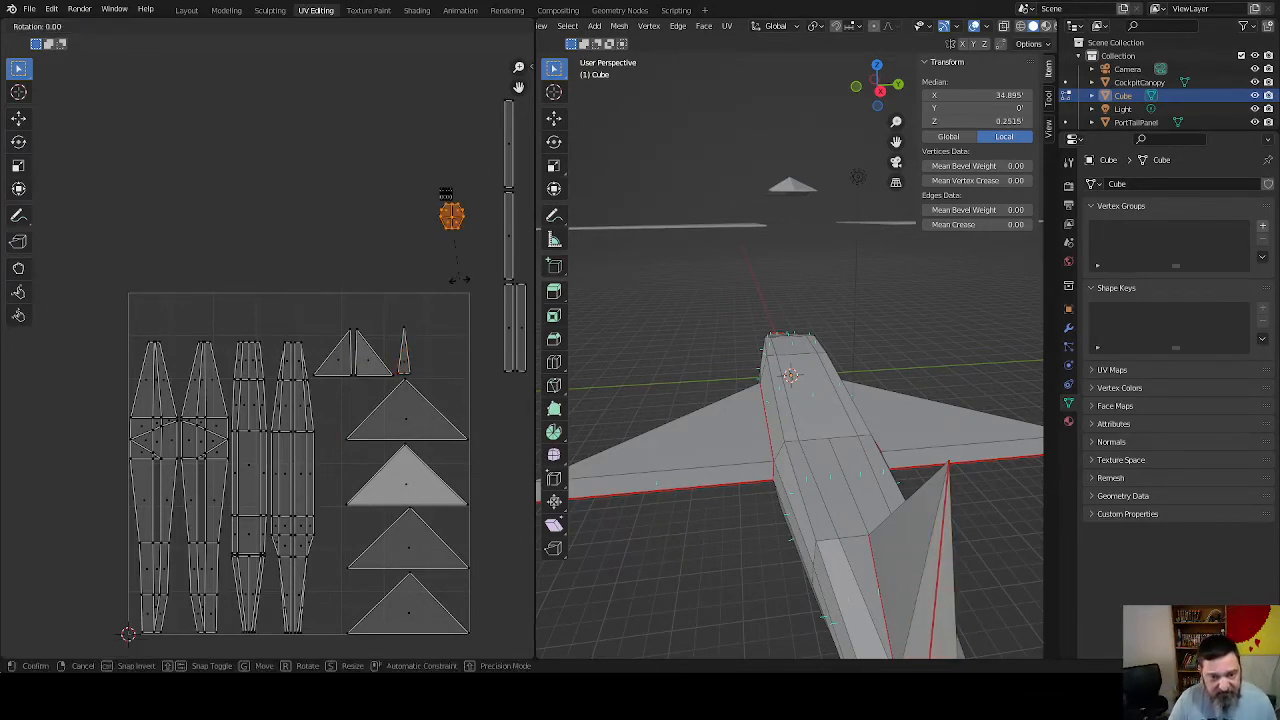
middle_click_drag(691, 445, 686, 337)
key("g")
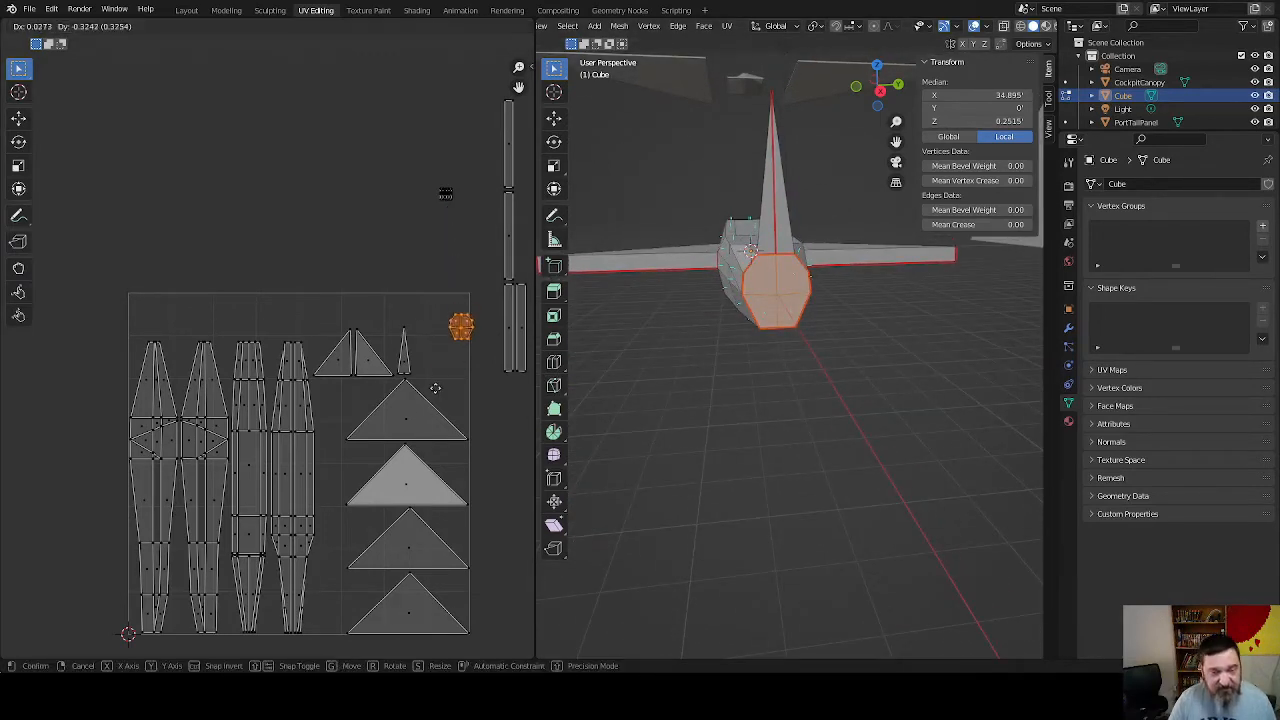
left_click(416, 416)
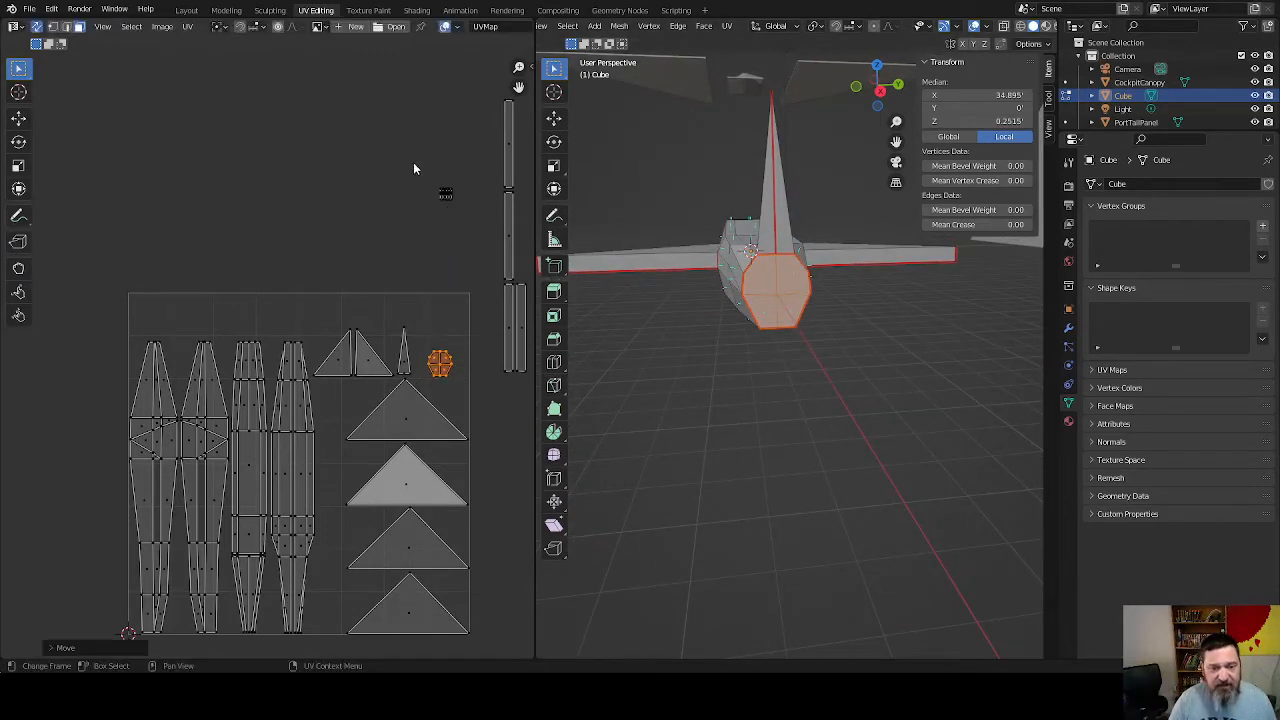
Move the tiny rectangular nose cap island into the UV square, just above the octagonal rear cap island
left_click_drag(413, 168, 466, 235)
middle_click_drag(640, 330, 930, 360)
key("g")
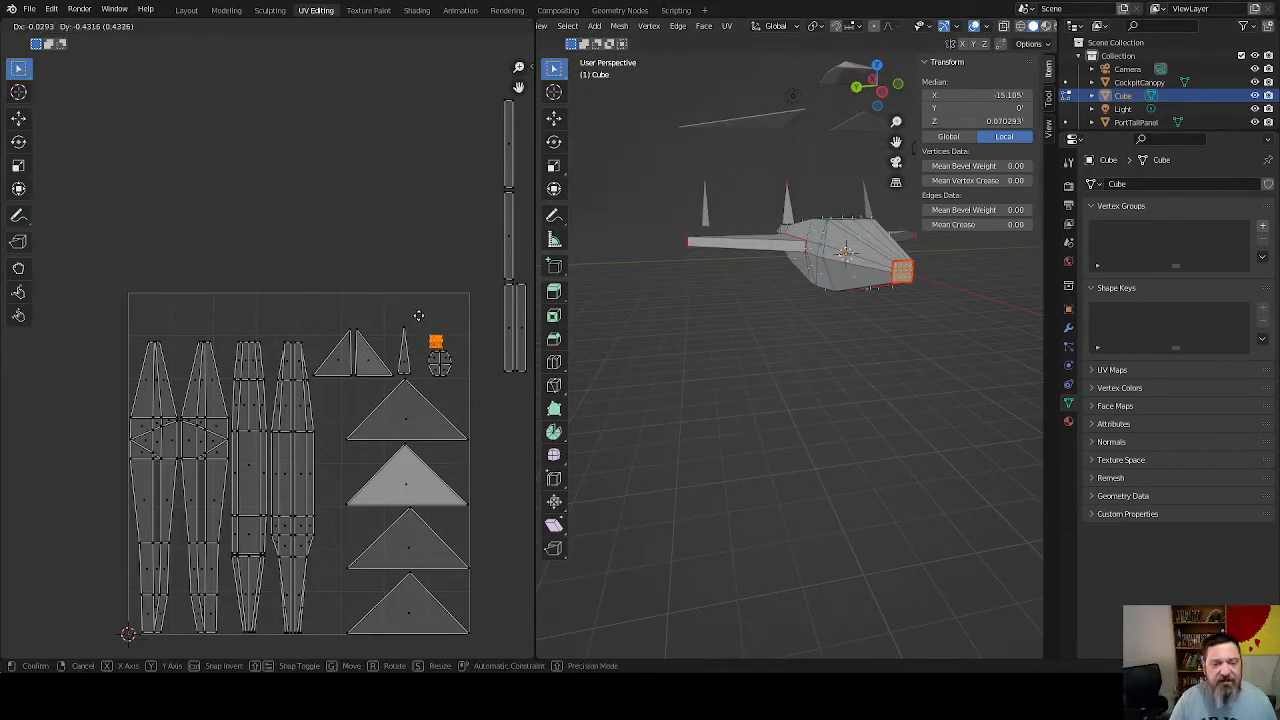
left_click(421, 312)
Save the aircraft file with the rearranged UV layout
middle_click_drag(720, 320, 697, 342)
middle_click_drag(946, 356, 686, 352, "shift")
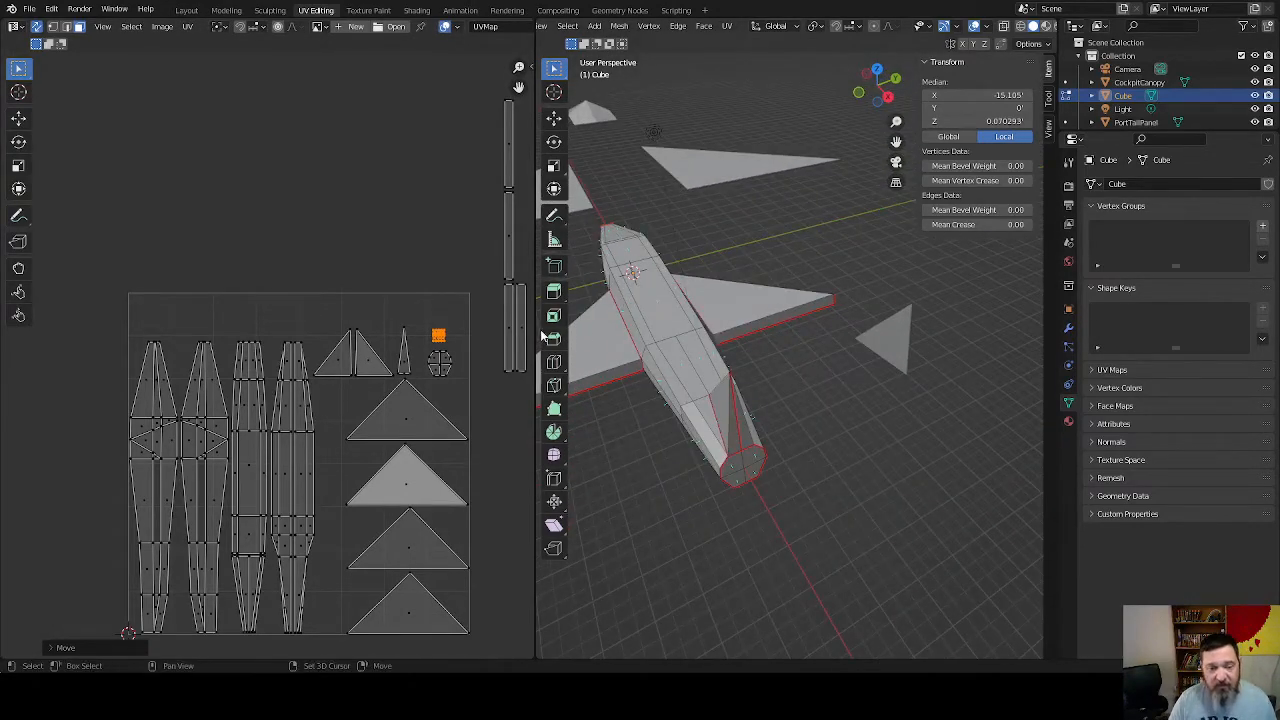
middle_click_drag(541, 336, 203, 106)
left_click(30, 10)
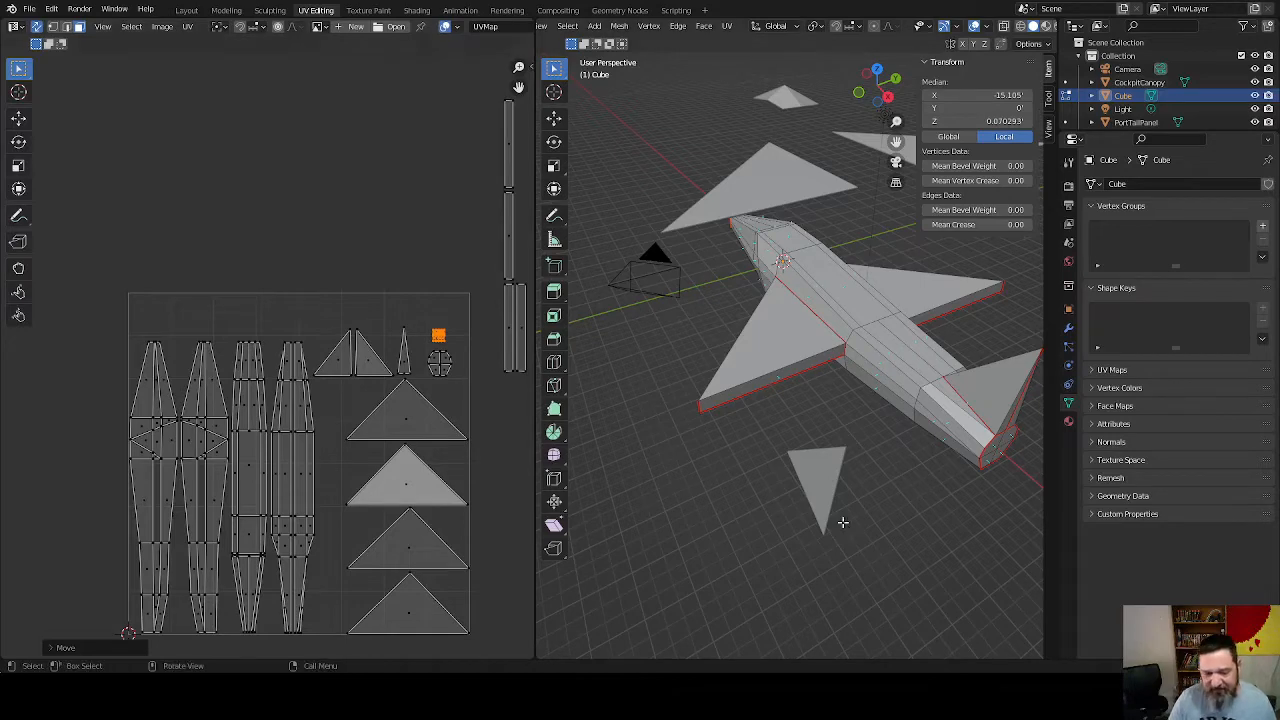
key("ctrl+s")
middle_click_drag(790, 462, 732, 466)
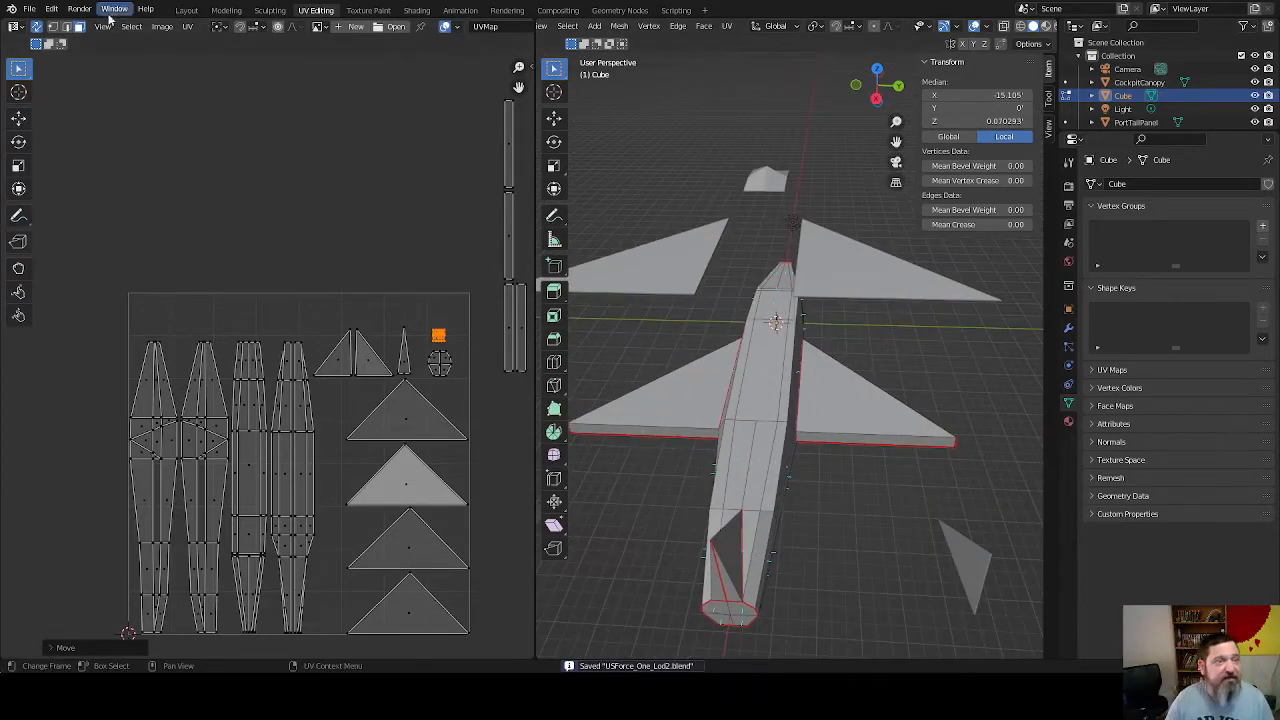
Switch to the Layout workspace and rename the aircraft body's material to Metal
left_click(186, 10)
middle_click_drag(465, 331, 559, 338)
key("Tab")
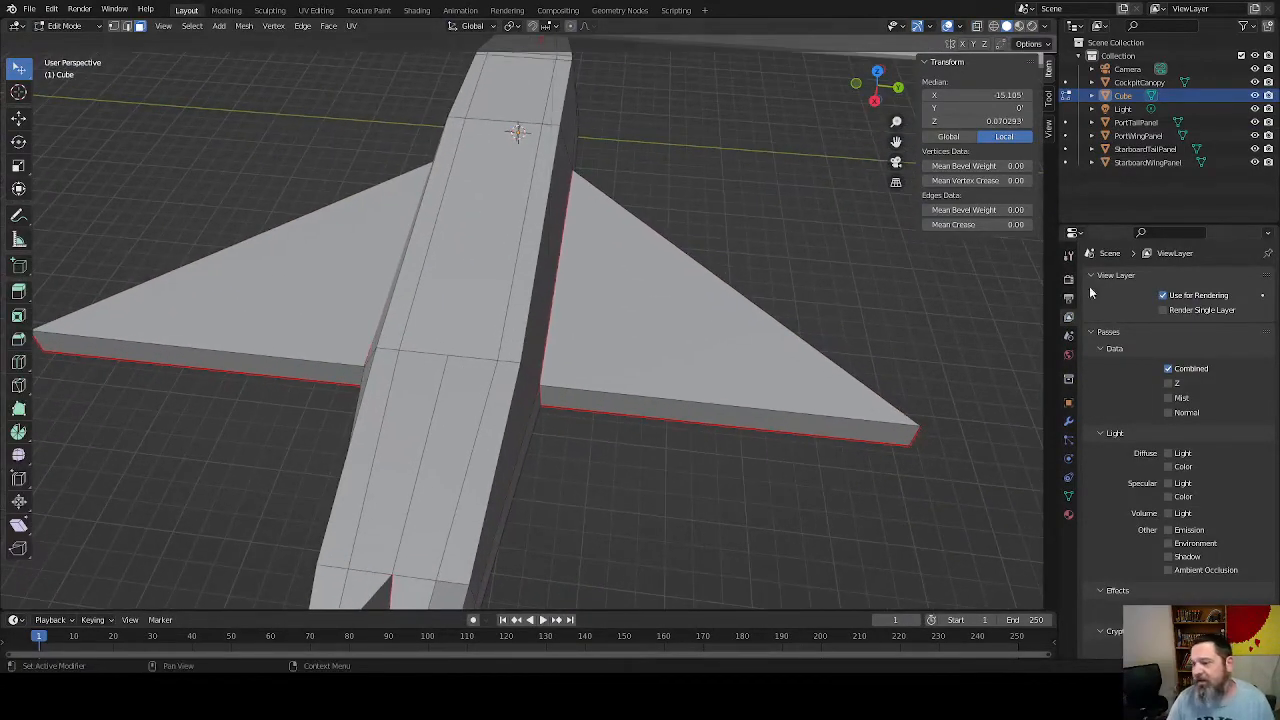
left_click(1068, 514)
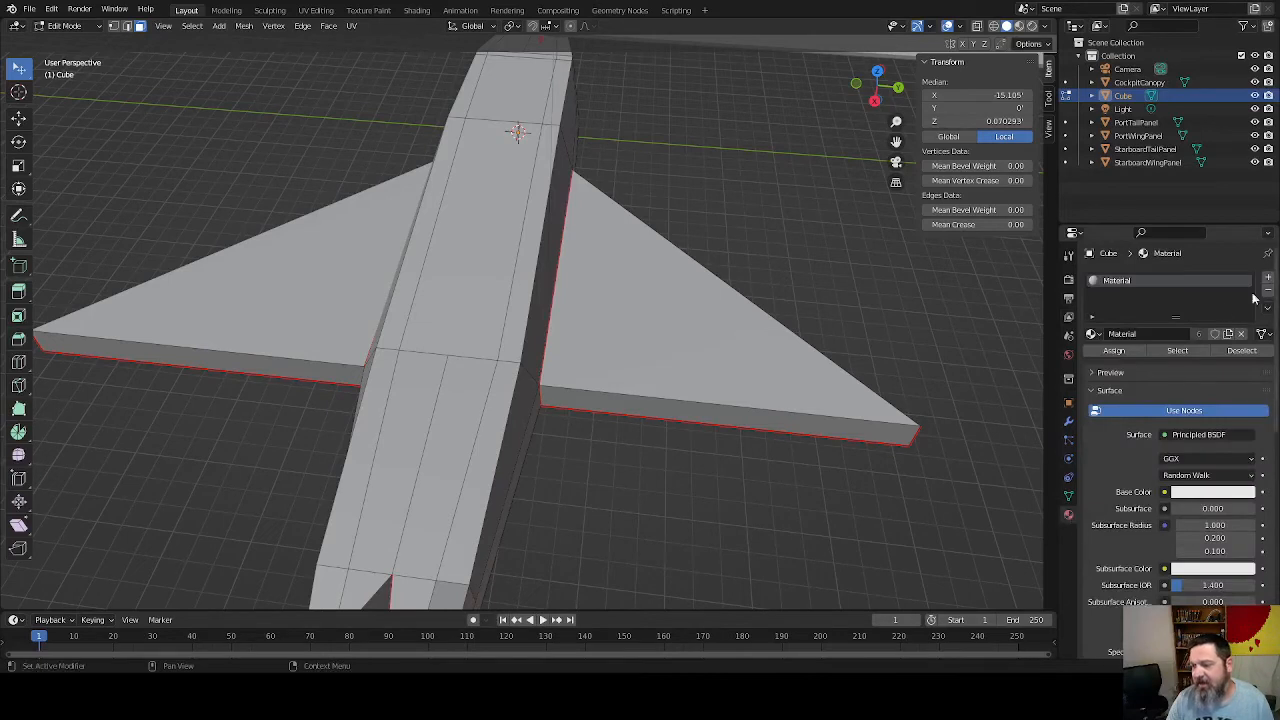
left_click(1146, 335)
type("Me")
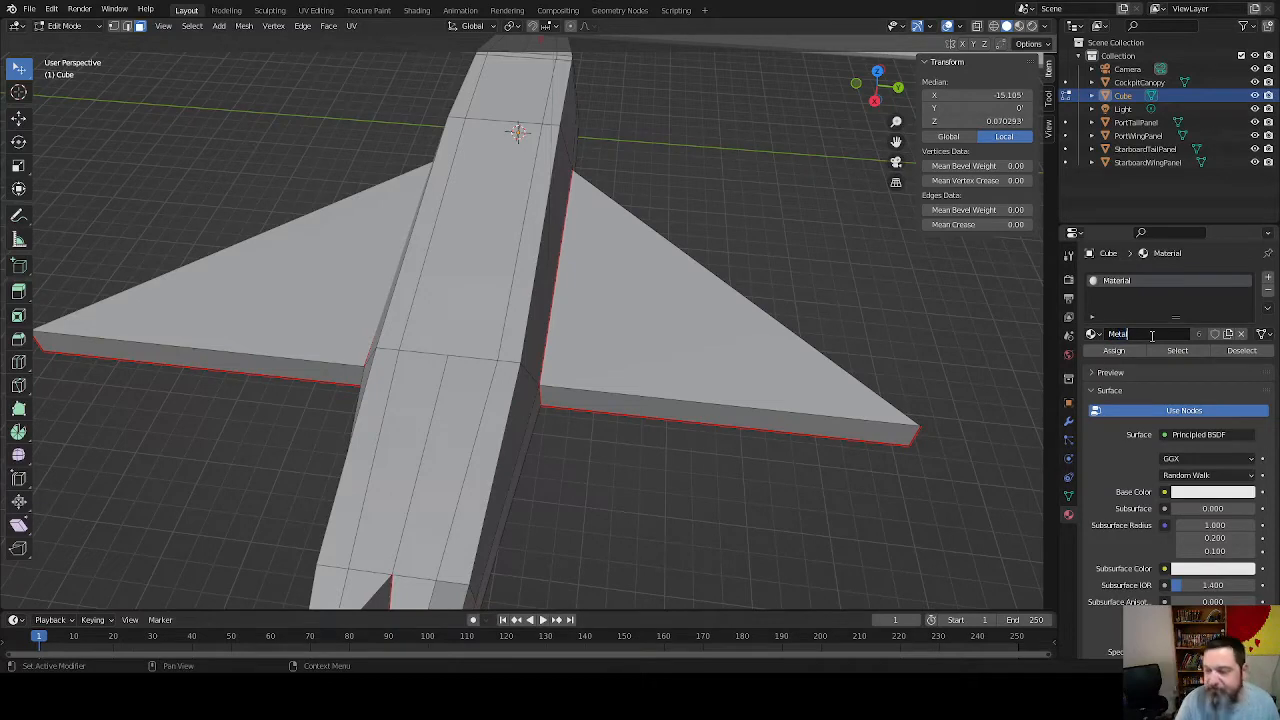
type("tal")
key("Return")
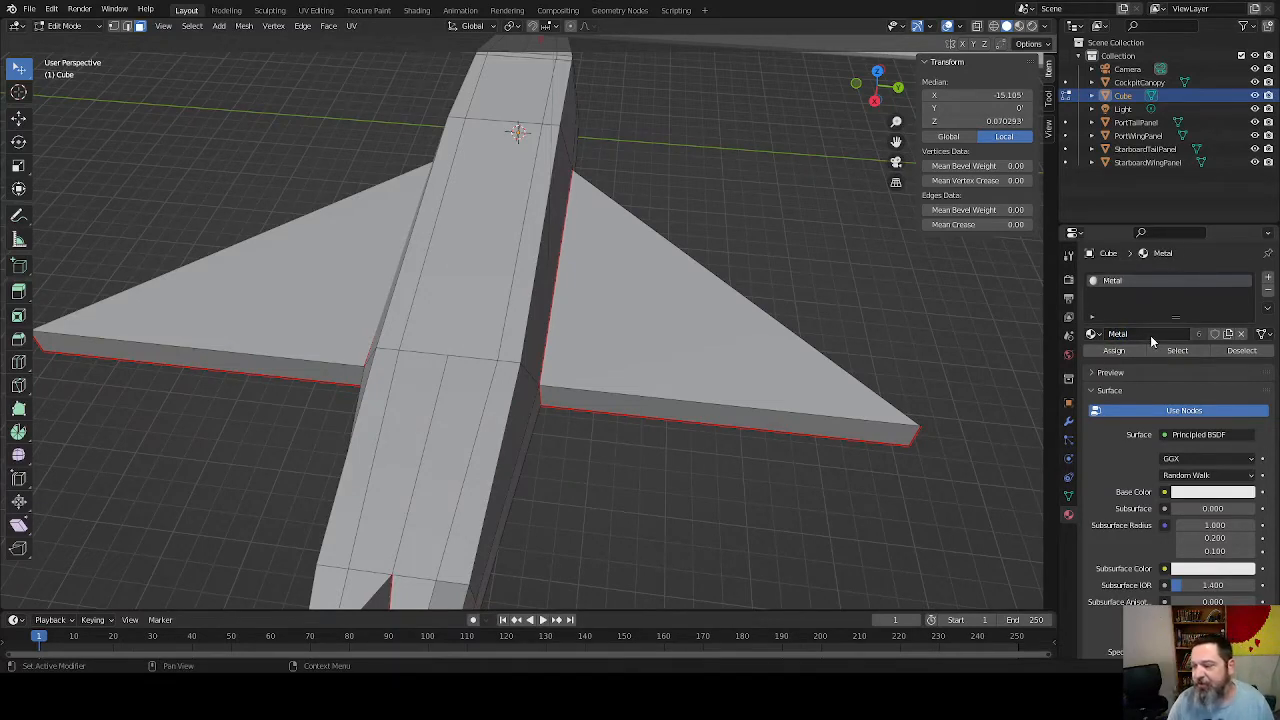
Set the Metal material's base color to a muted blue with hue 0.604, saturation 0.627 and value 0.367
left_click(1207, 494)
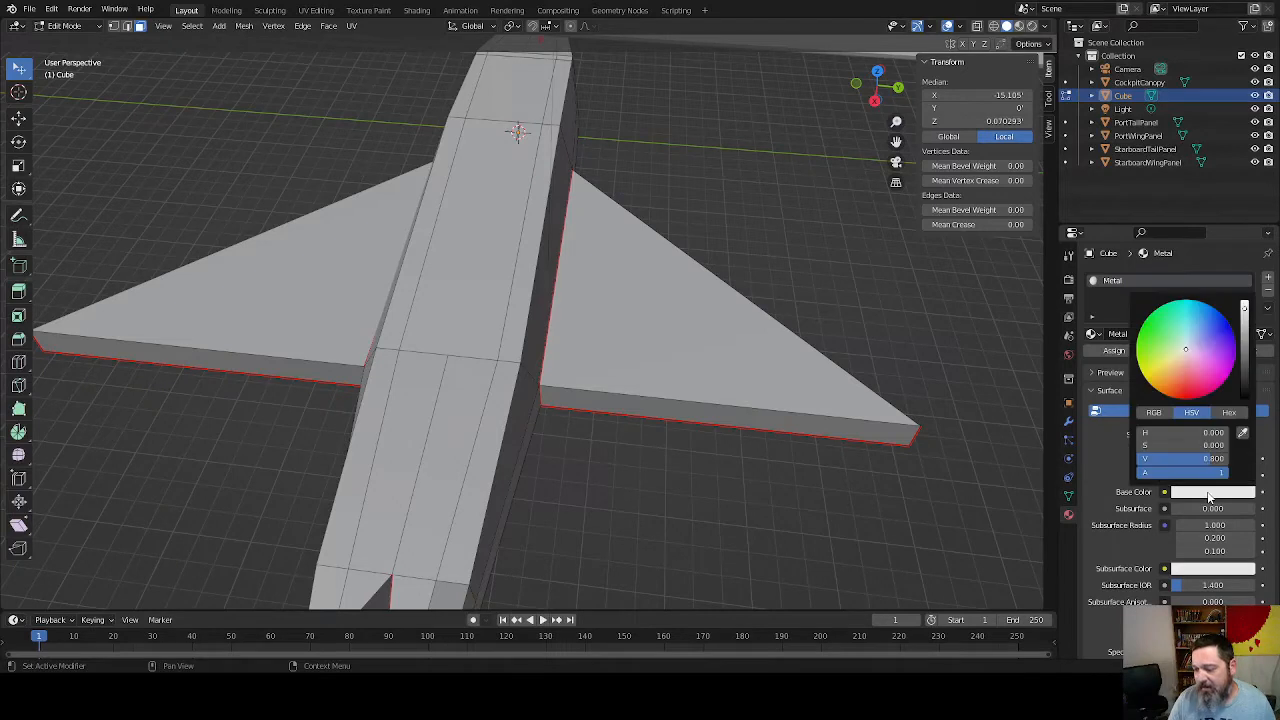
left_click(1205, 337)
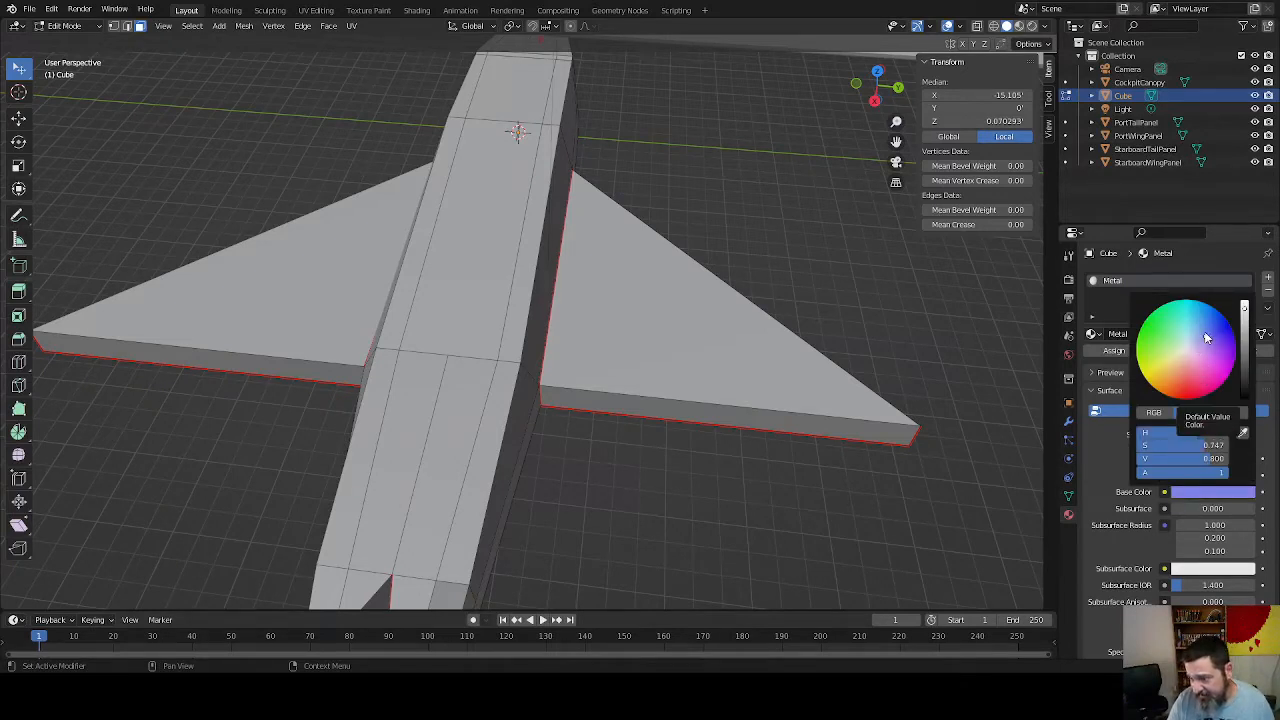
left_click_drag(1204, 331, 1198, 324)
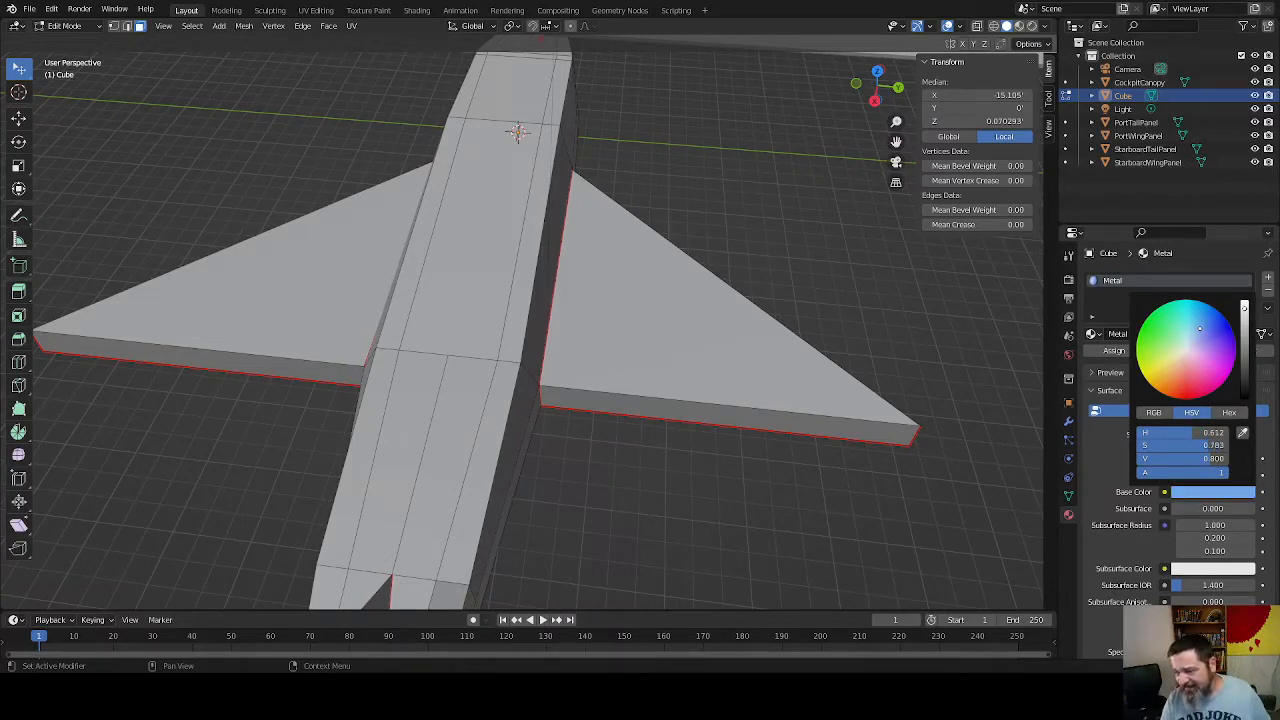
left_click_drag(1198, 329, 1196, 334)
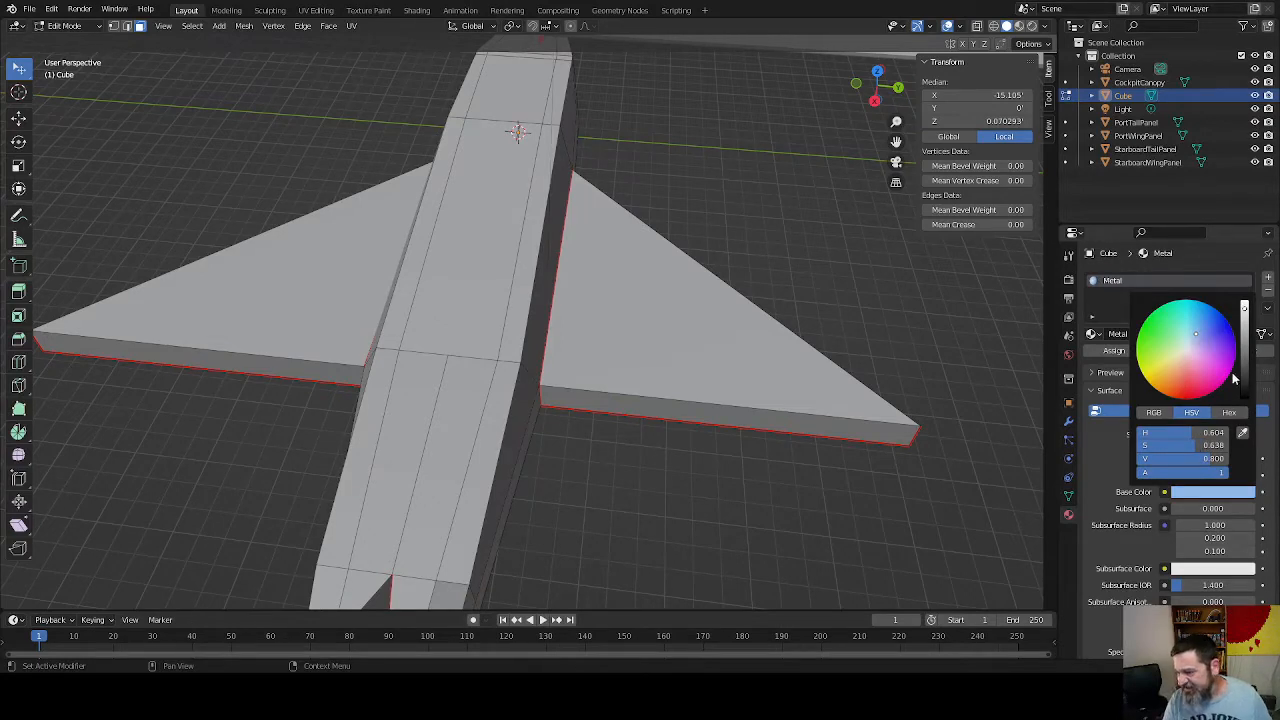
left_click(1247, 331)
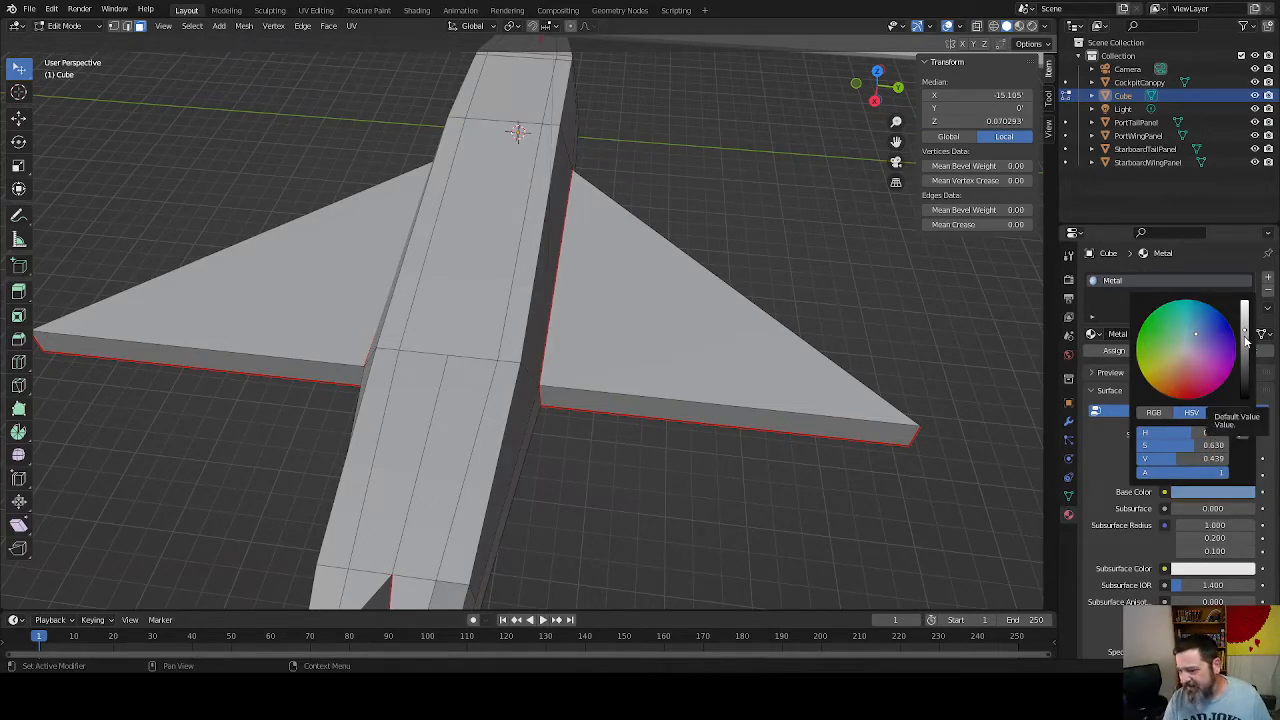
left_click(1245, 338)
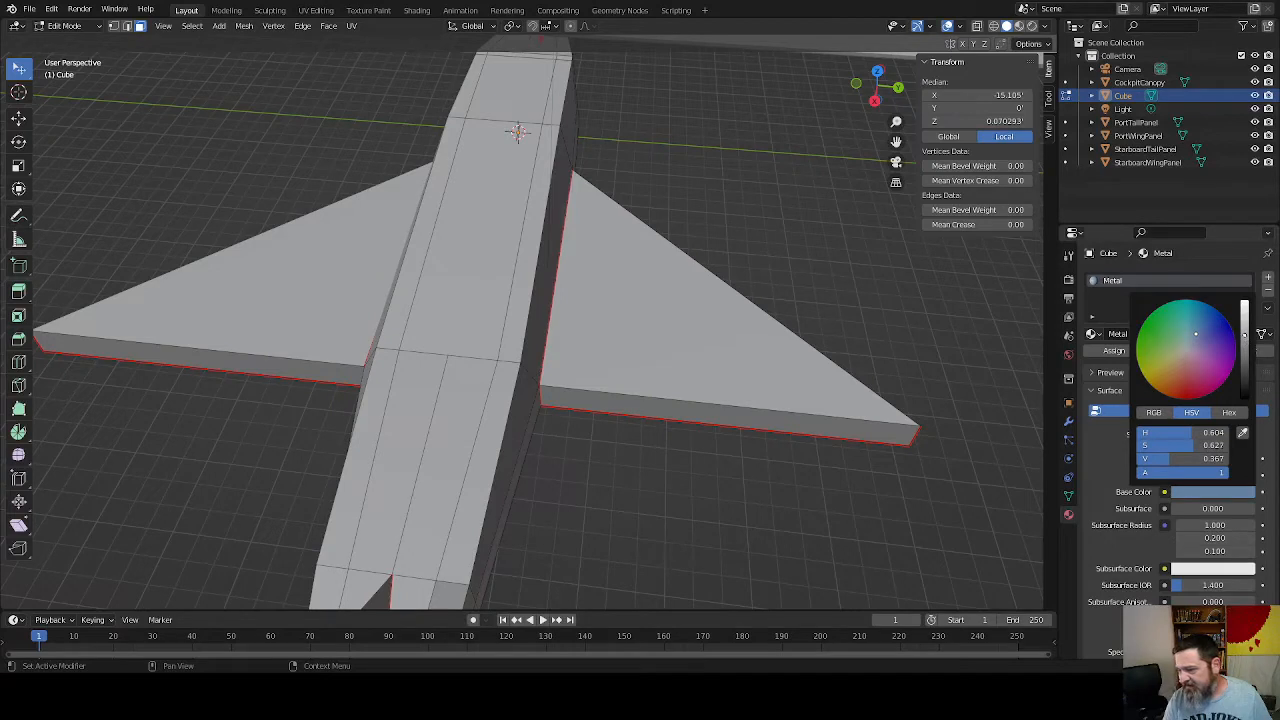
left_click(1245, 332)
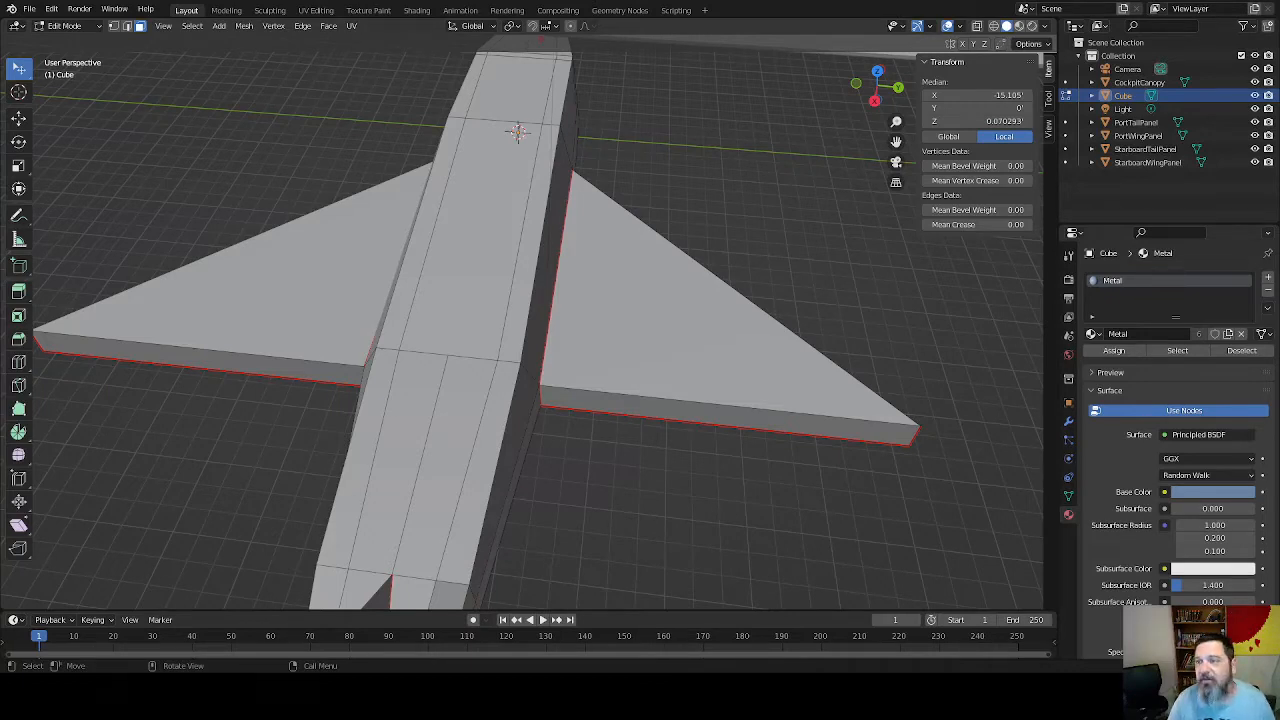
Set the Metal material's base color to the light grey hex value B8B8B4
left_click(1215, 492)
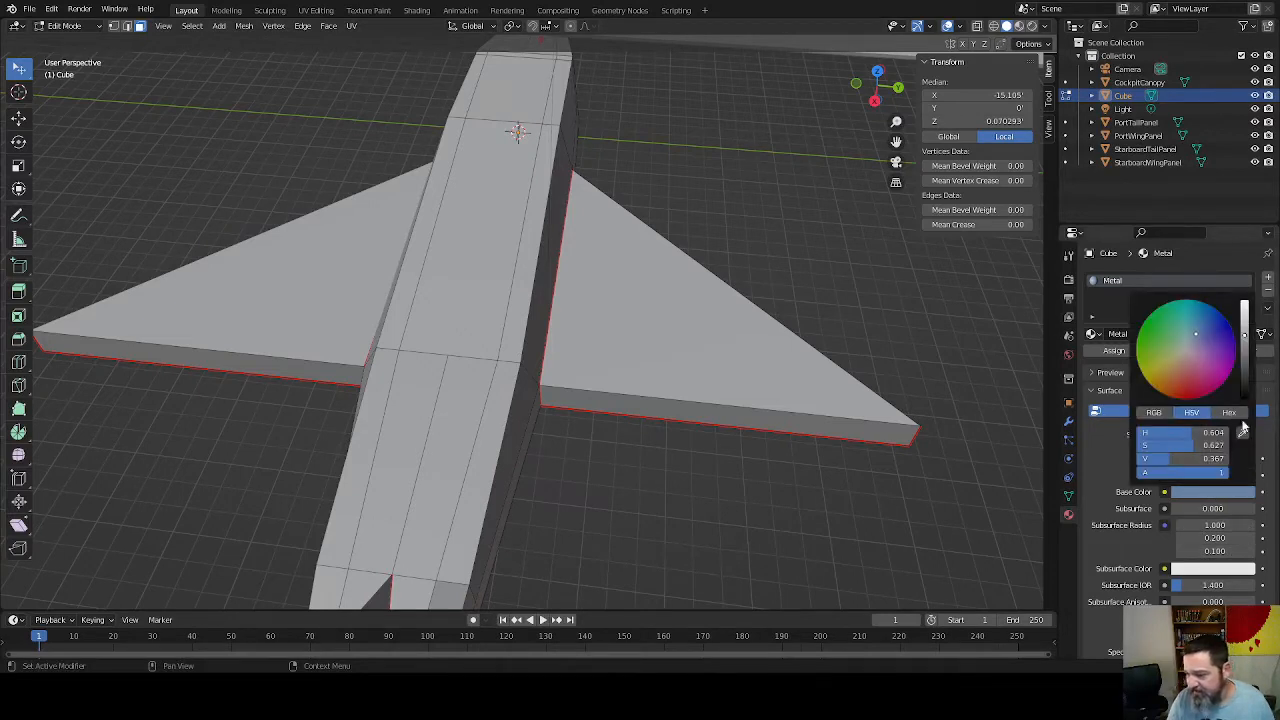
left_click(1229, 412)
left_click(1200, 432)
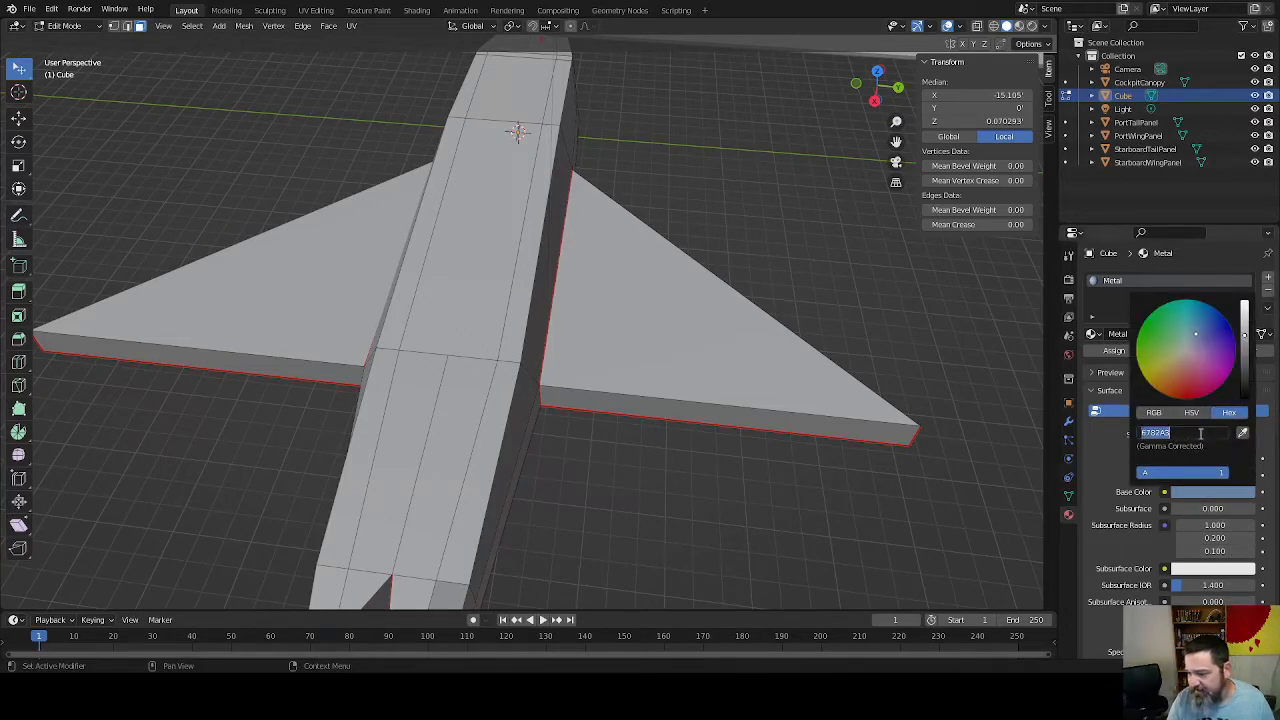
type("B8B8B4")
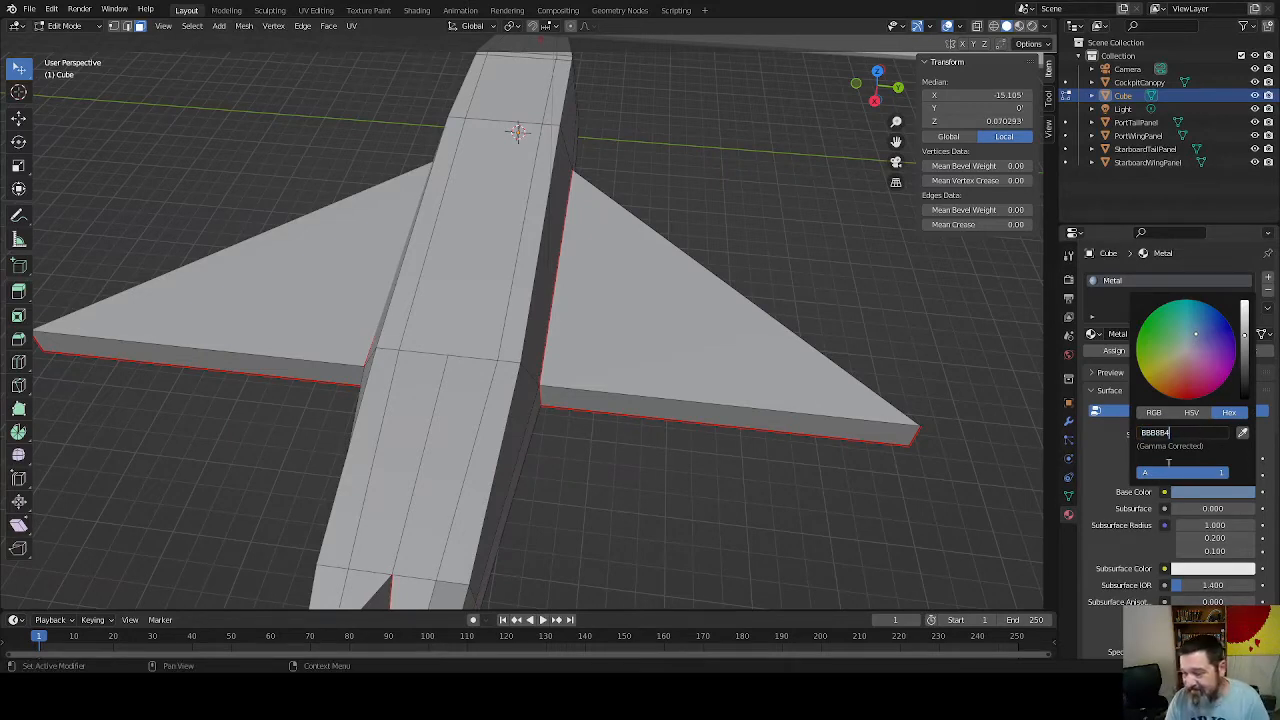
key("Return")
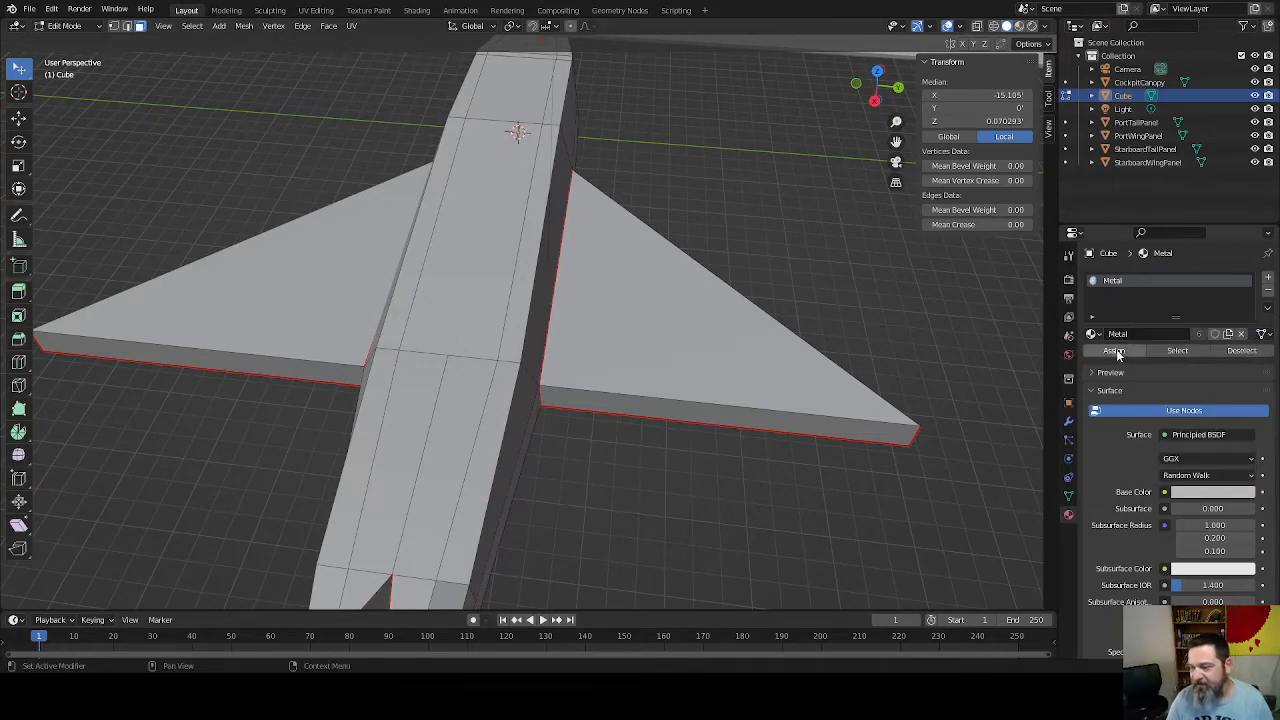
Switch the viewport to material preview and select the four faces closing the tail end of the fuselage
left_click(1018, 27)
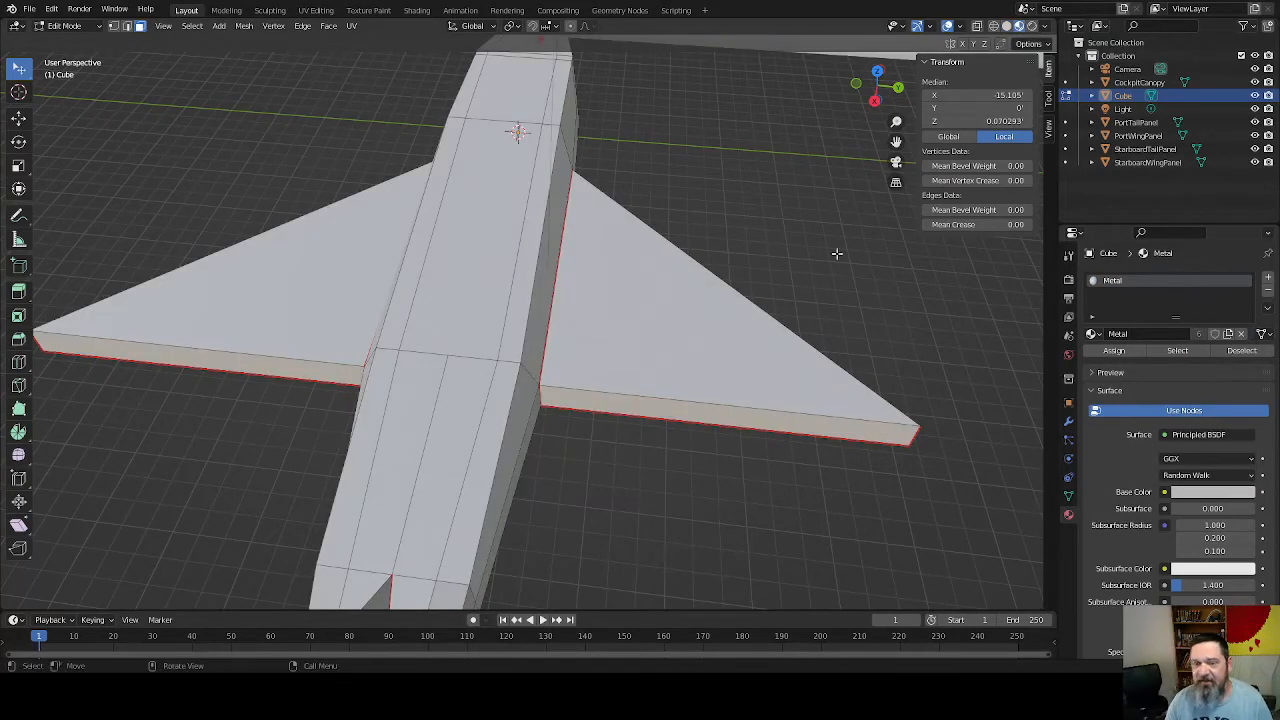
mouse_move(718, 320)
middle_mouse_down()
mouse_move(648, 283)
mouse_move(540, 263)
mouse_move(426, 271)
mouse_move(676, 325)
mouse_move(594, 363)
mouse_move(737, 317)
mouse_move(723, 429)
mouse_move(786, 63)
mouse_move(594, 434)
middle_mouse_up()
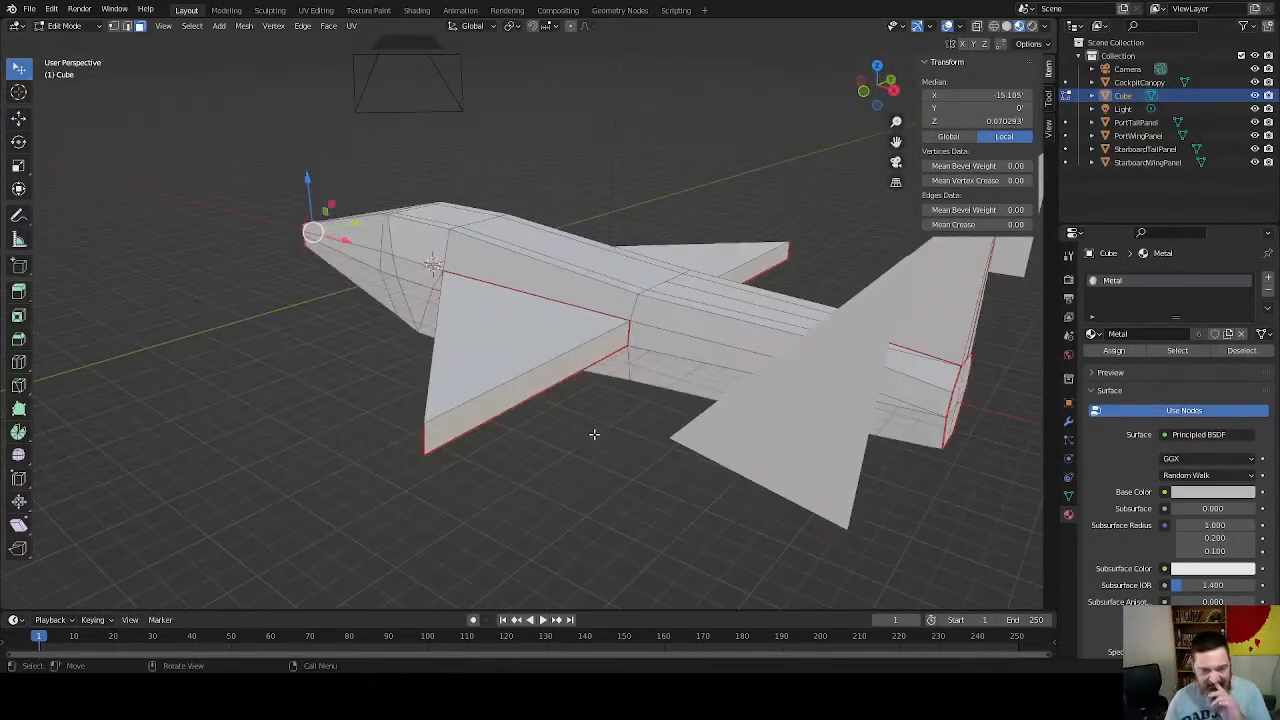
middle_click_drag(737, 409, 590, 404)
left_click(580, 434)
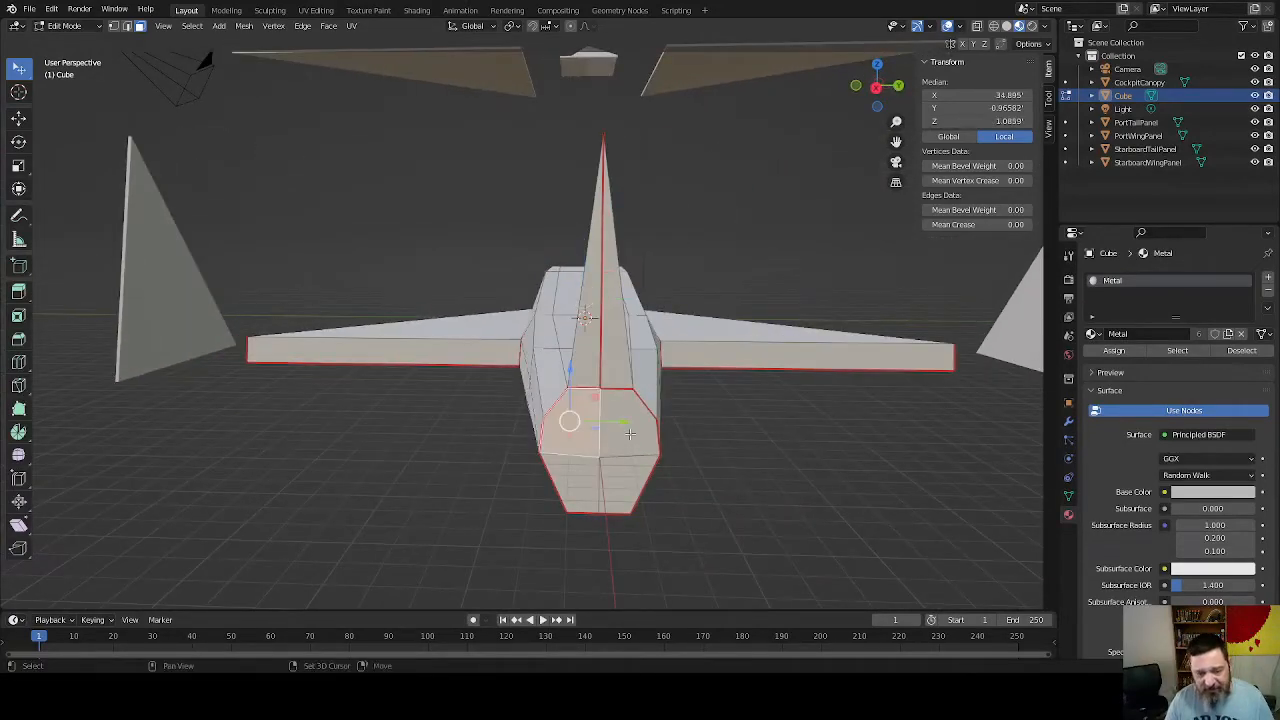
left_click(625, 440, "shift")
left_click(623, 476, "shift")
left_click(578, 482, "shift")
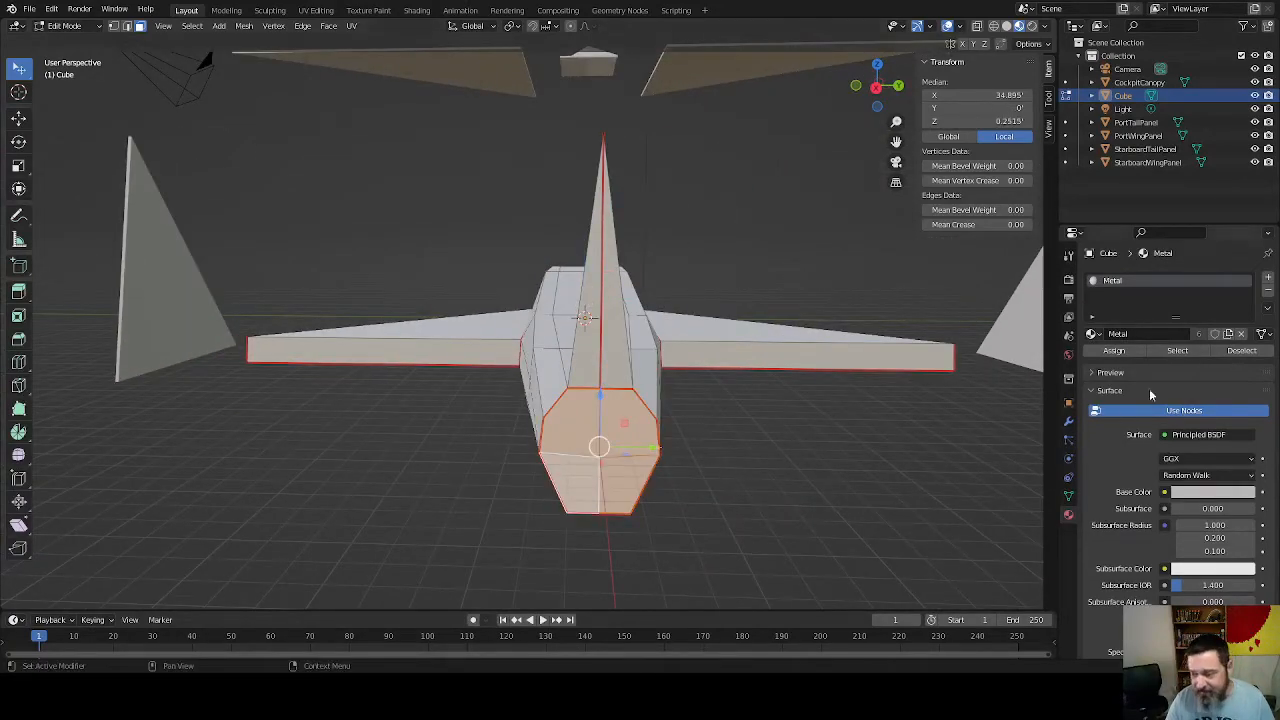
Add a second material slot to the aircraft body with a new material named Black
left_click(1268, 278)
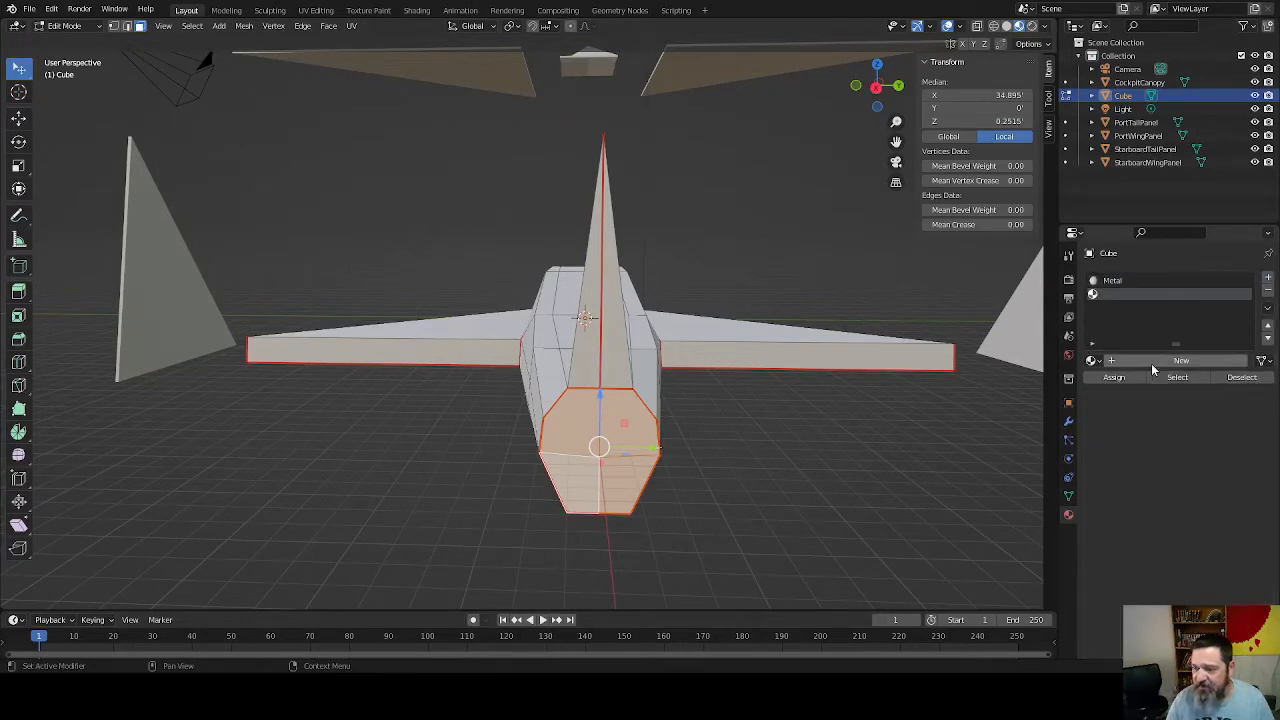
left_click(1147, 364)
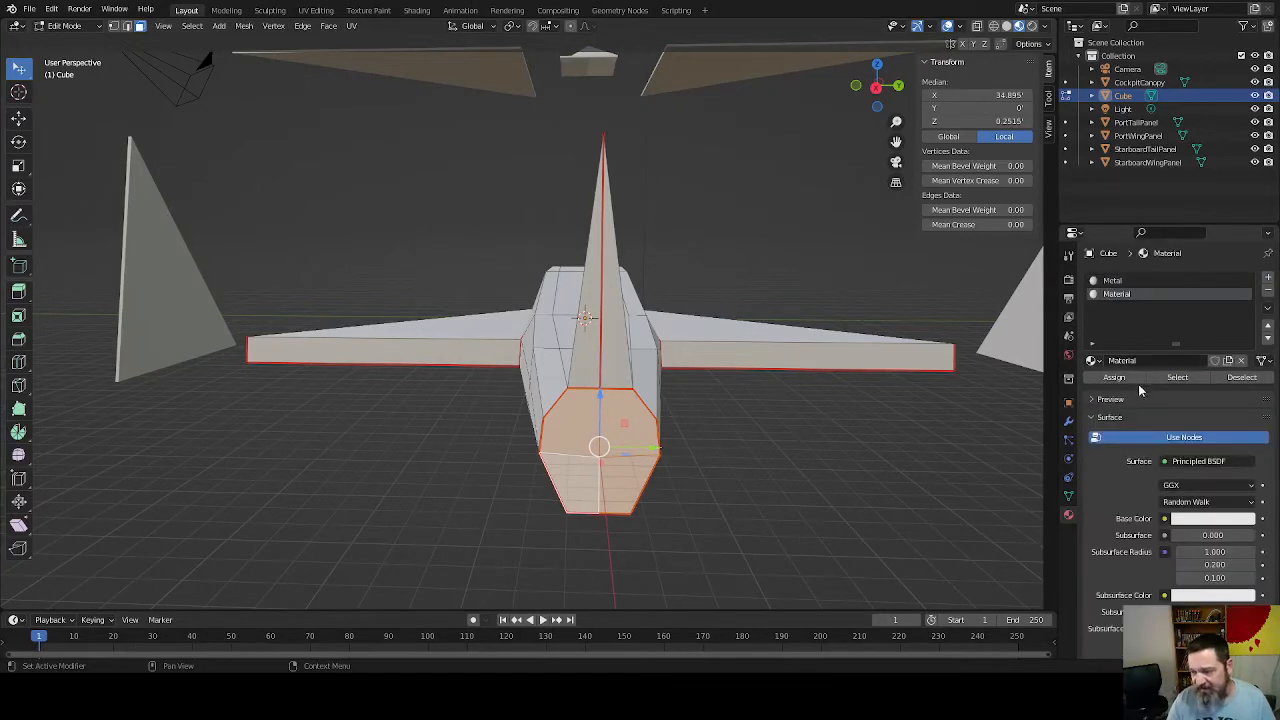
double_click(1143, 360)
type("Black")
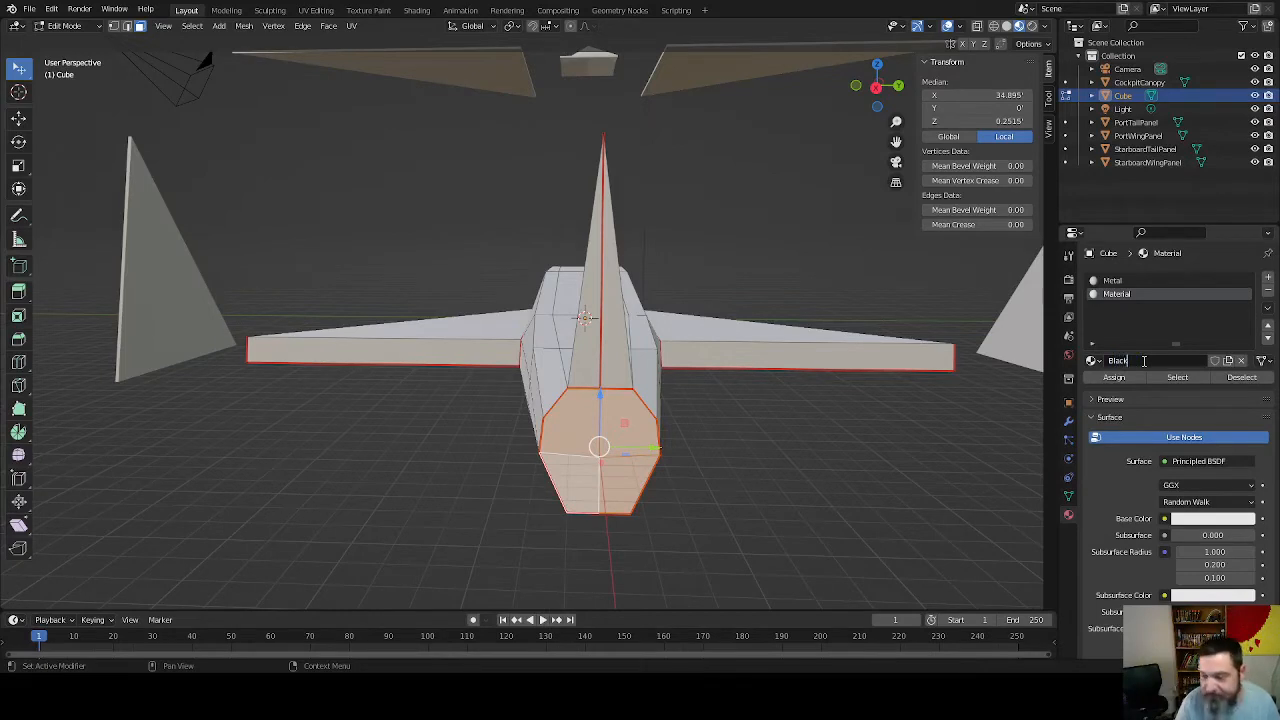
key("Return")
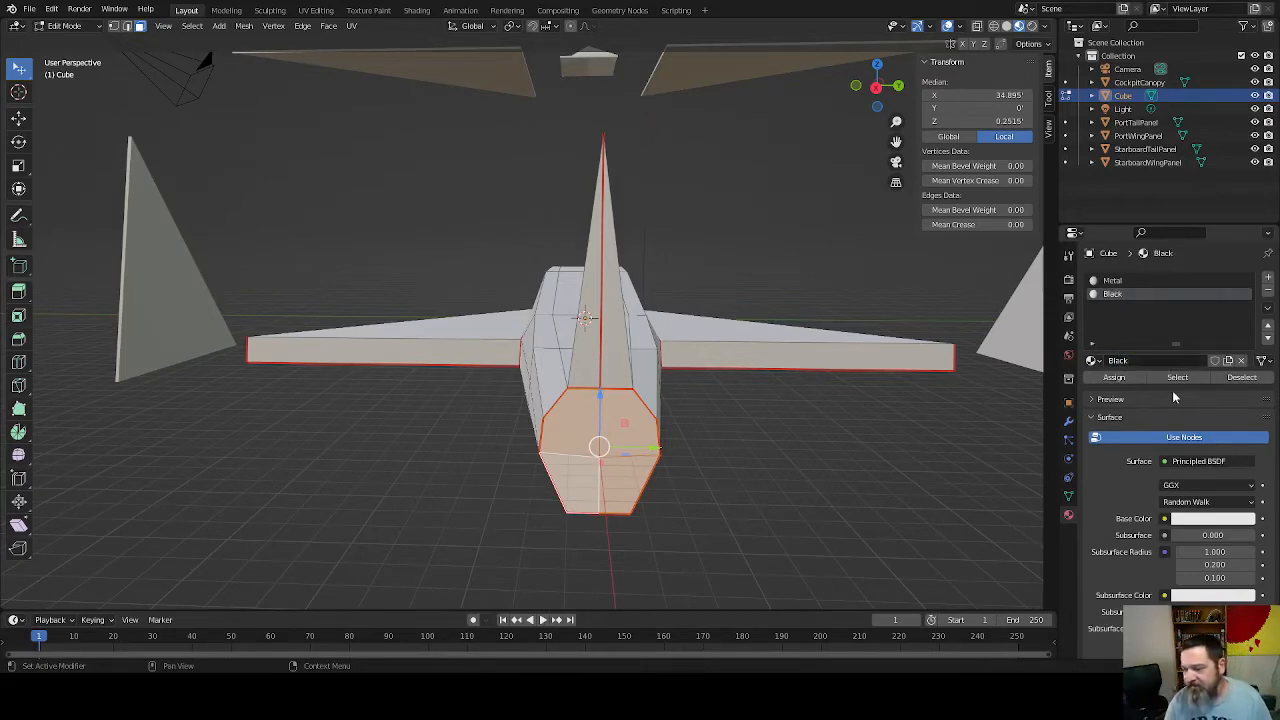
Set the Black material's base color to pure black and assign it to the selected tail-end faces
left_click(1197, 520)
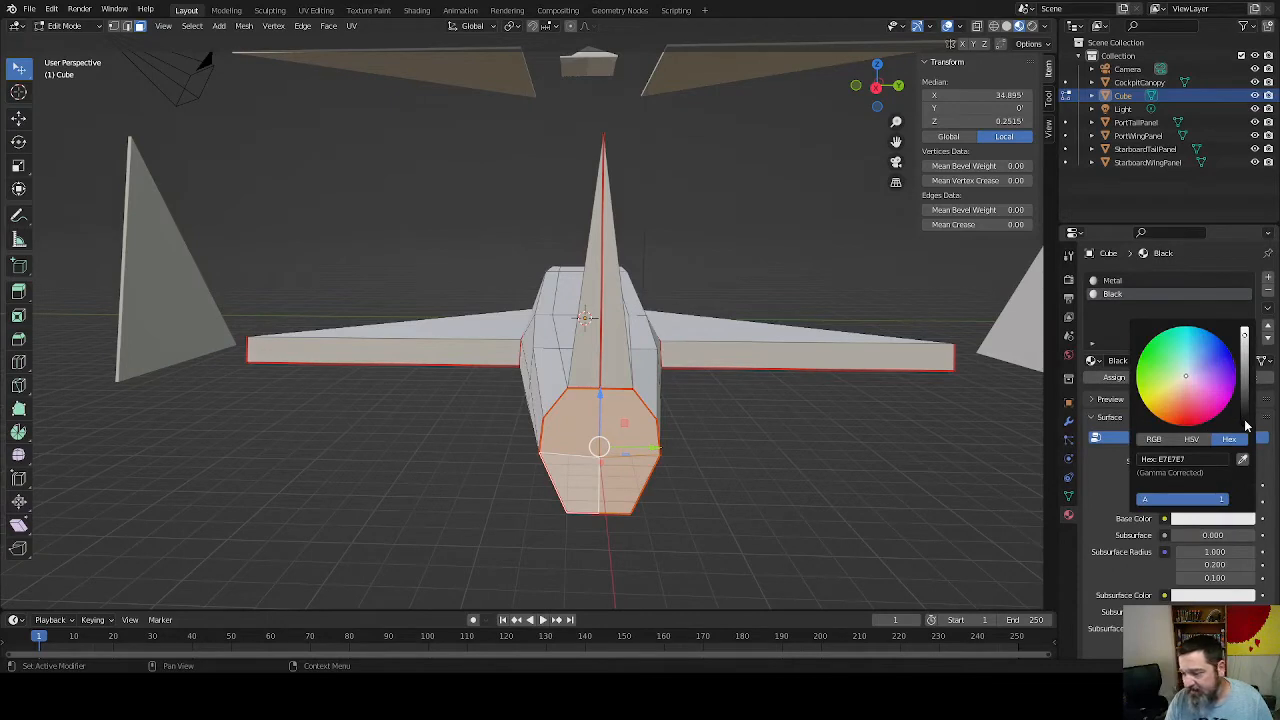
left_click(1246, 428)
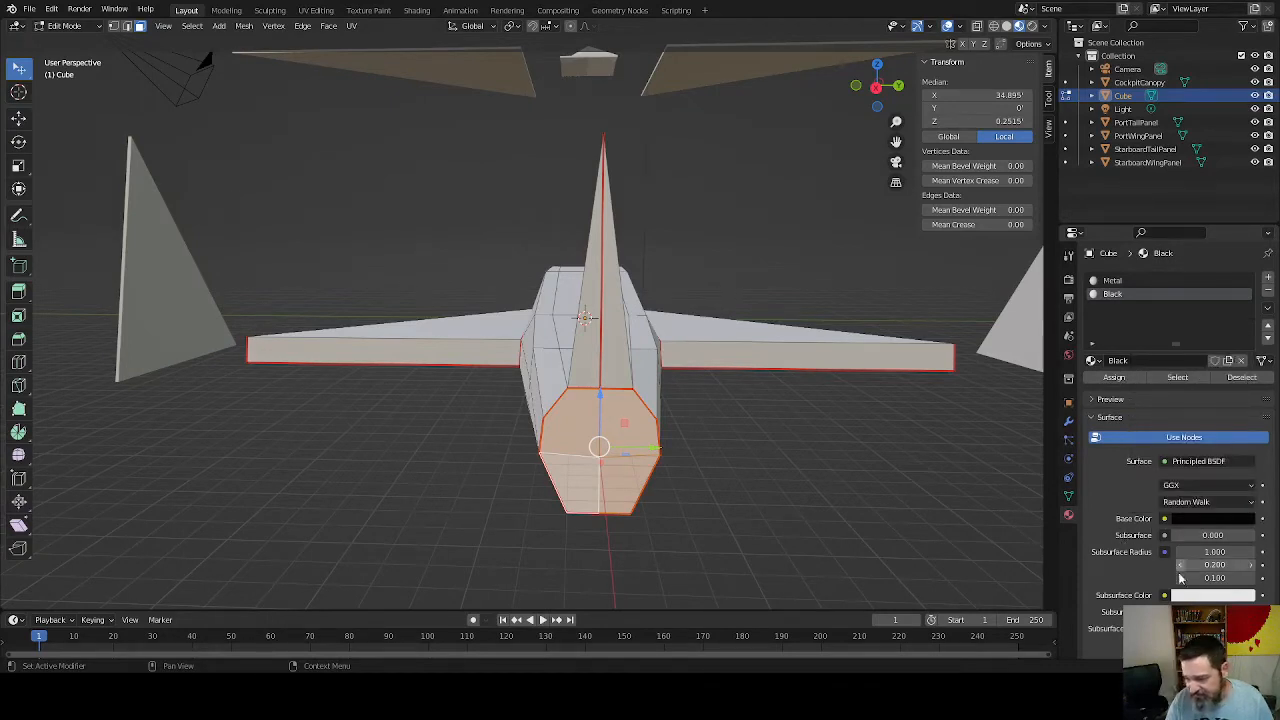
left_click(1115, 384)
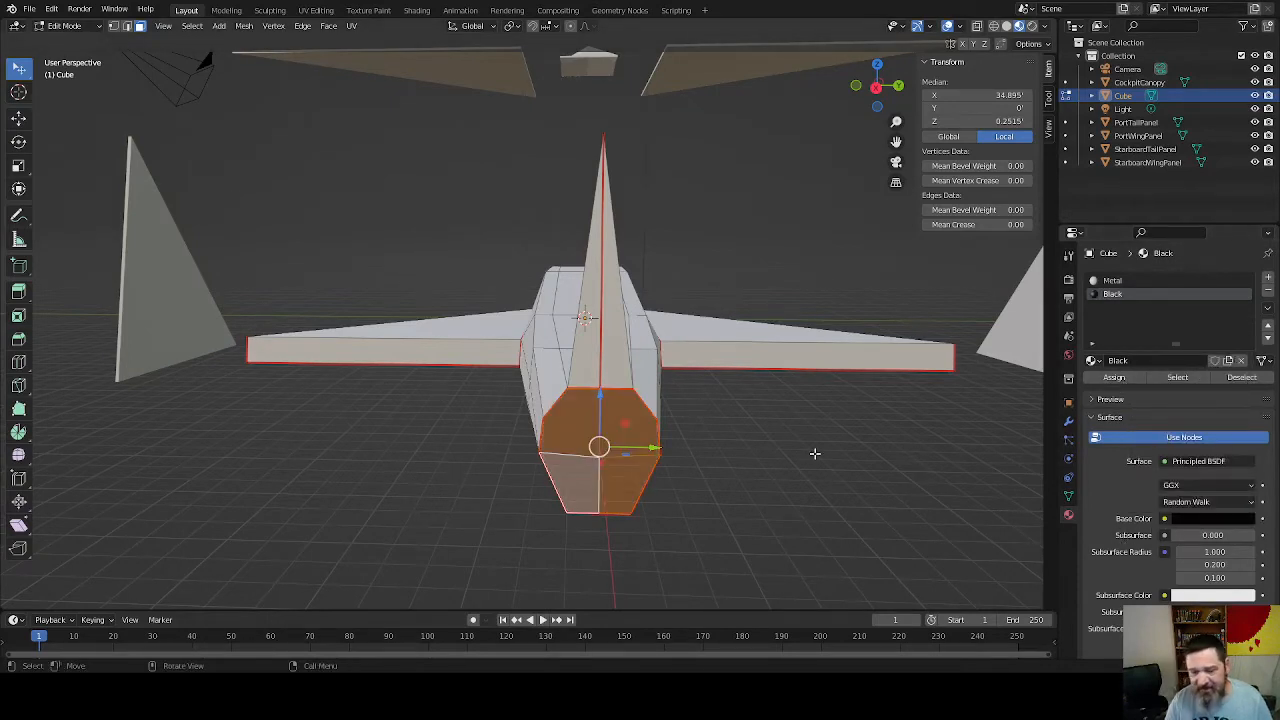
Select all twelve small faces on the flat front end of the aircraft's nose
middle_click_drag(814, 449, 546, 434)
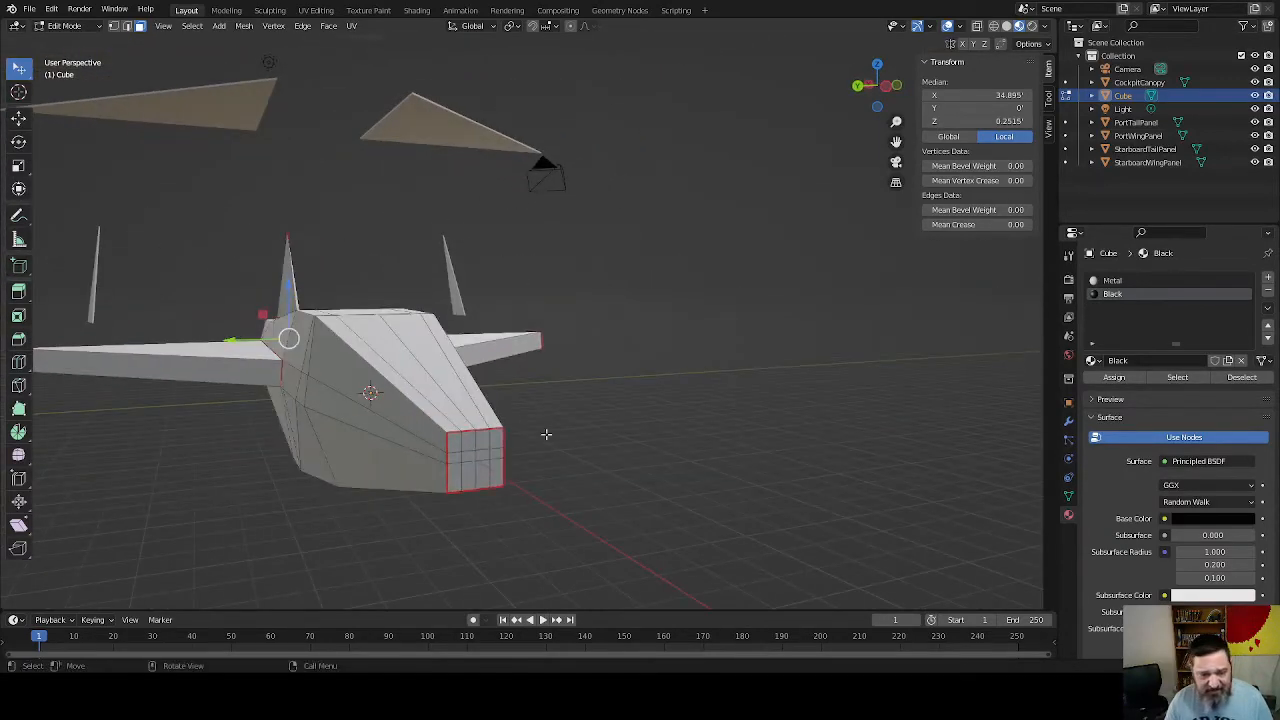
left_click(453, 446)
left_click(469, 443, "shift")
left_click(483, 442, "shift")
left_click(496, 441, "shift")
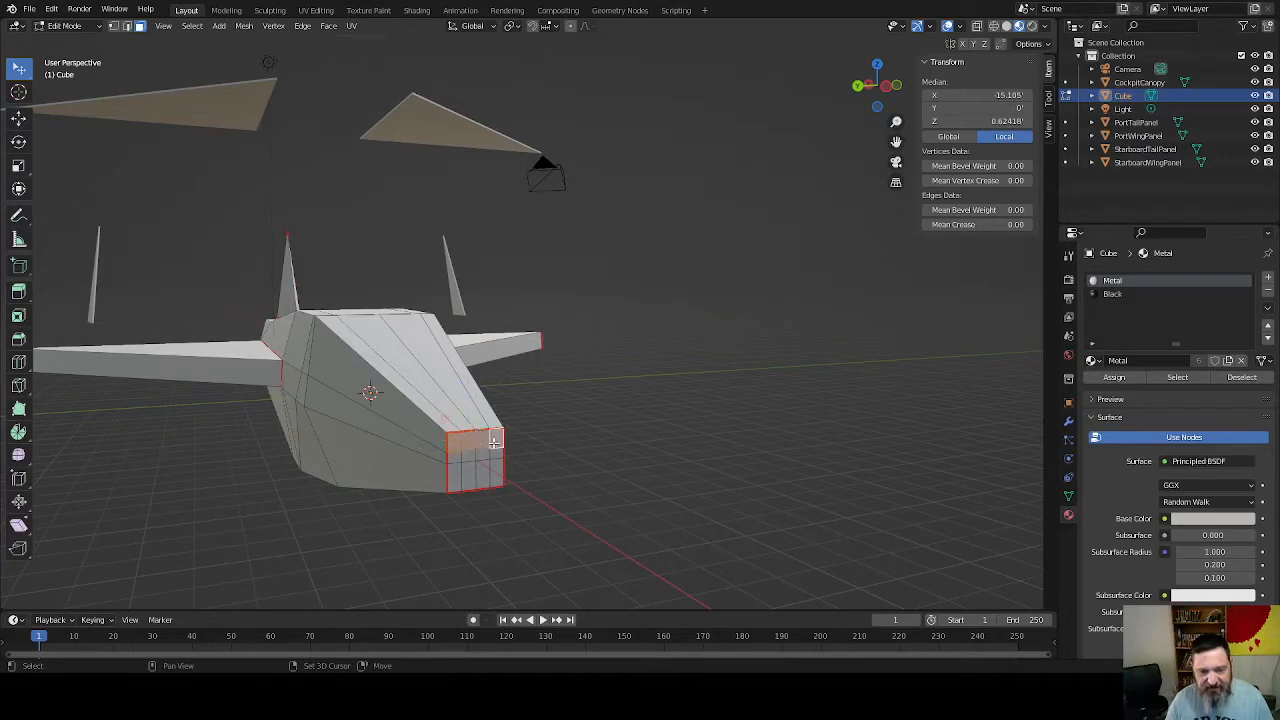
left_click(495, 454, "shift")
left_click(482, 455, "shift")
left_click(468, 456, "shift")
left_click(455, 457, "shift")
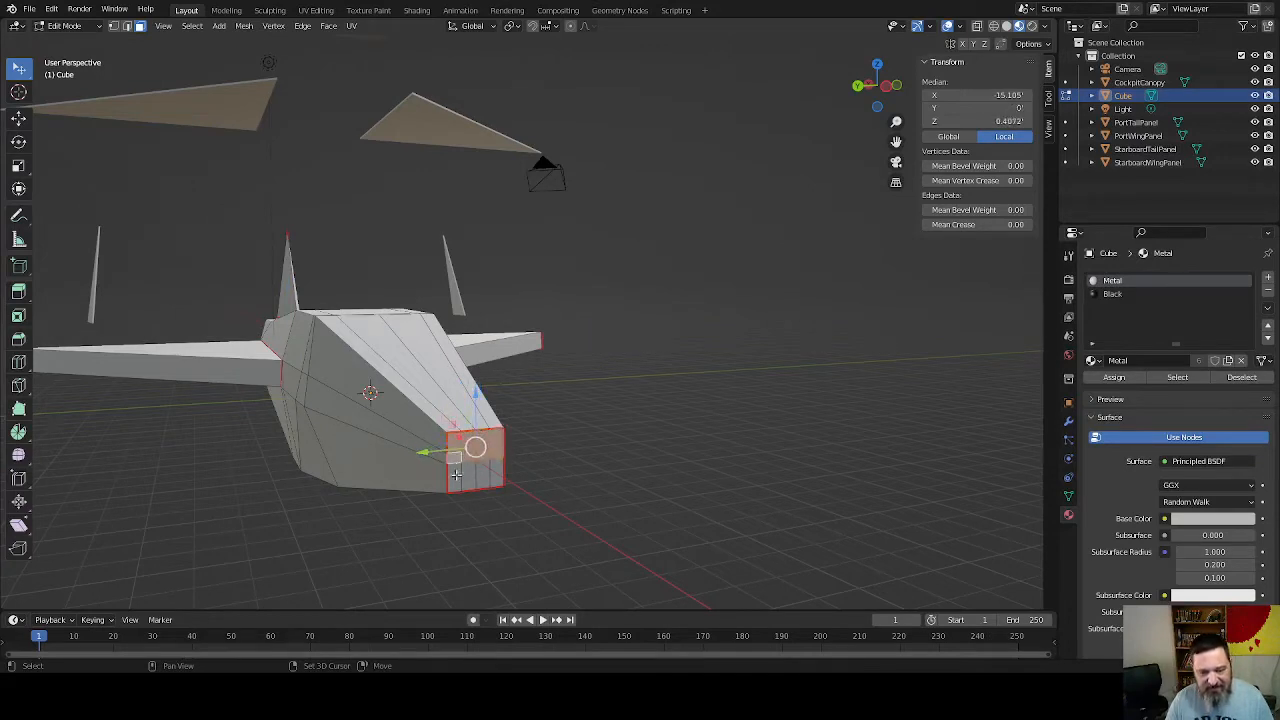
left_click(455, 477, "shift")
left_click(468, 478, "shift")
left_click(482, 478, "shift")
left_click(496, 476, "shift")
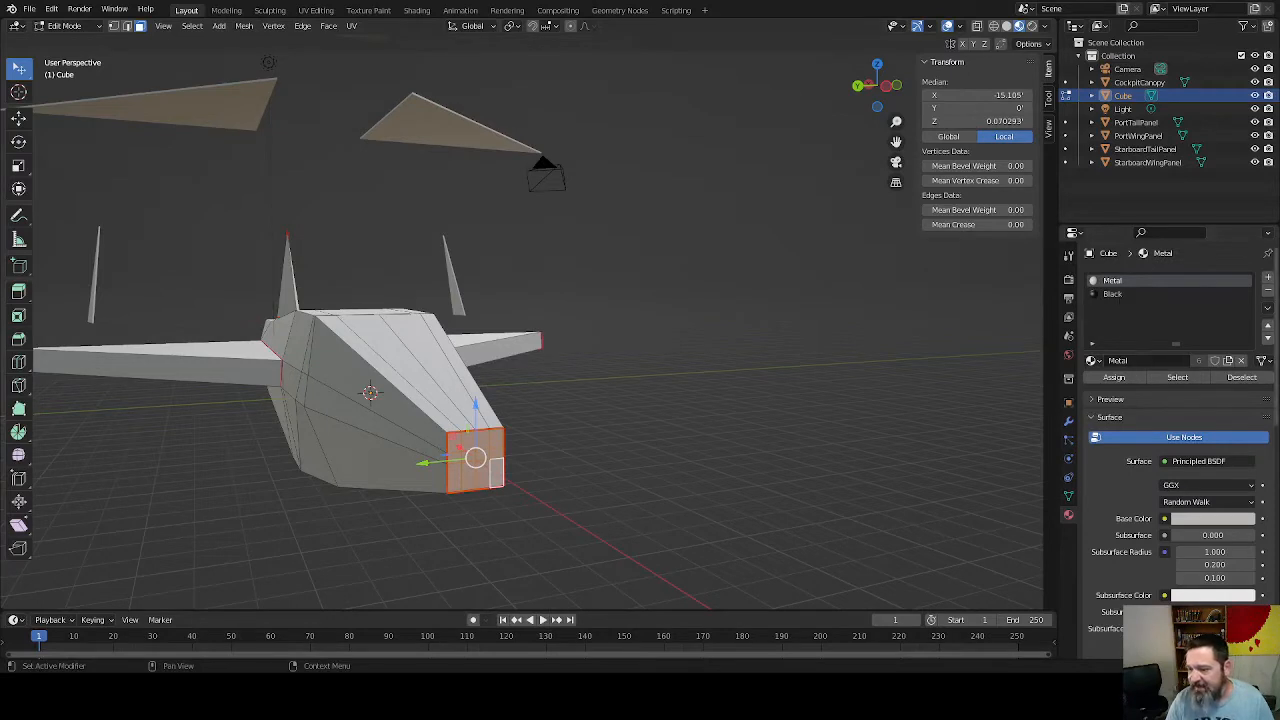
Add a third material slot to the aircraft body with a new material named OffGray
left_click(1268, 279)
left_click(1154, 359)
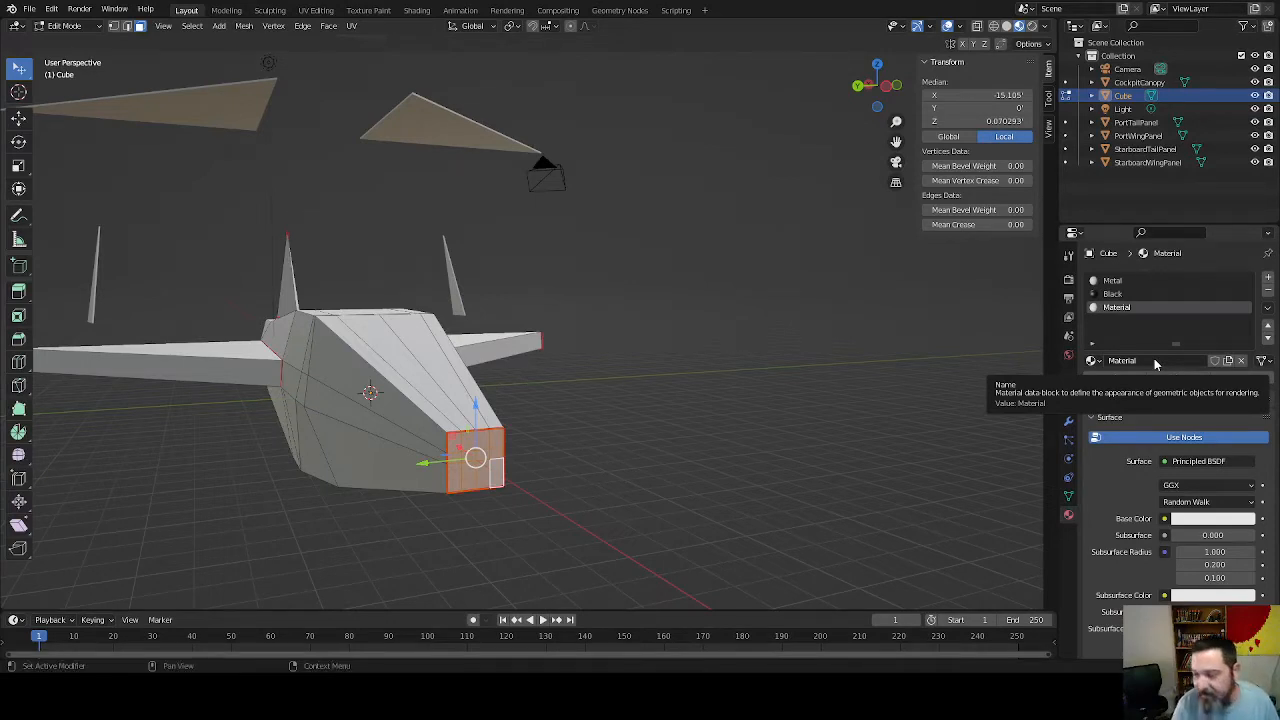
left_click(1154, 359)
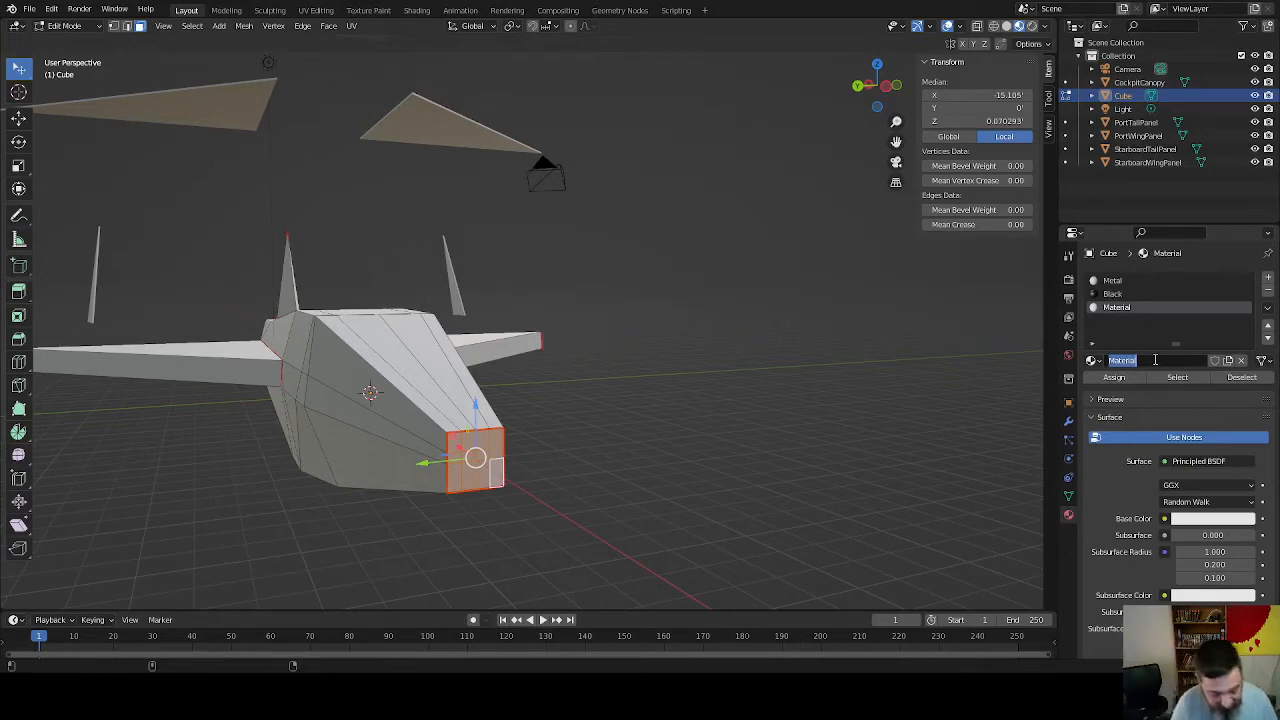
type("OffGray")
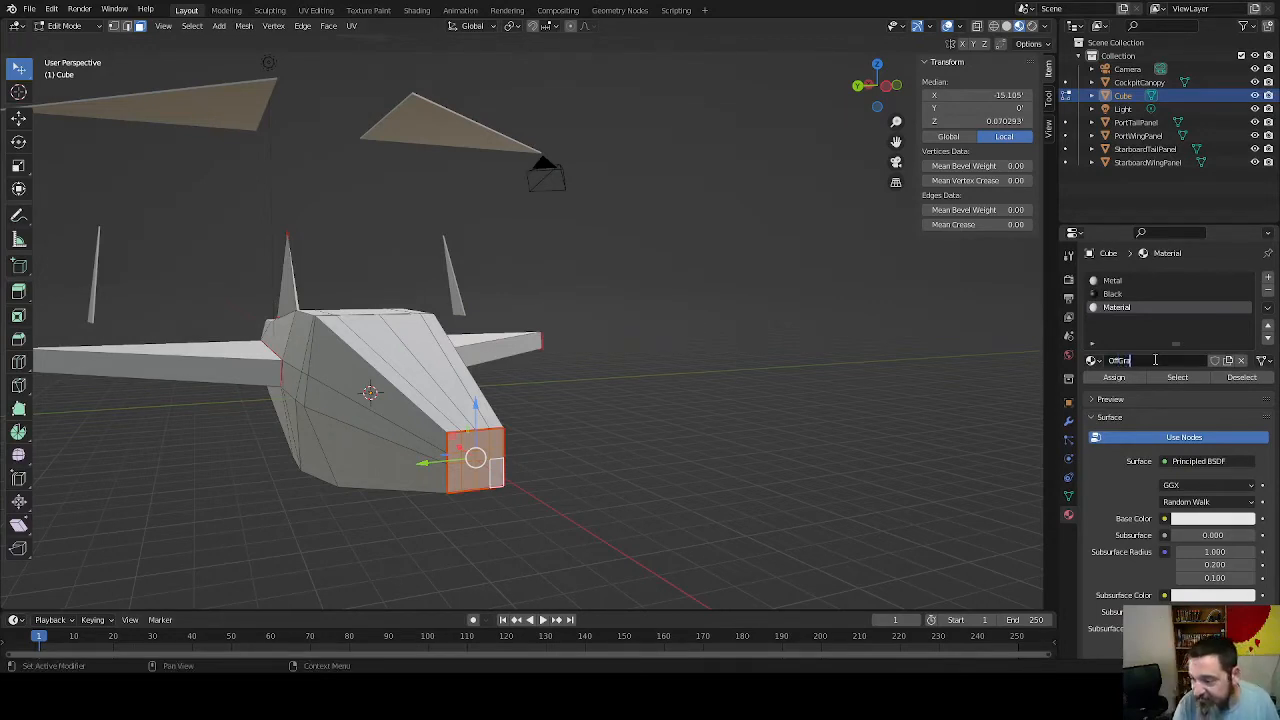
key("Return")
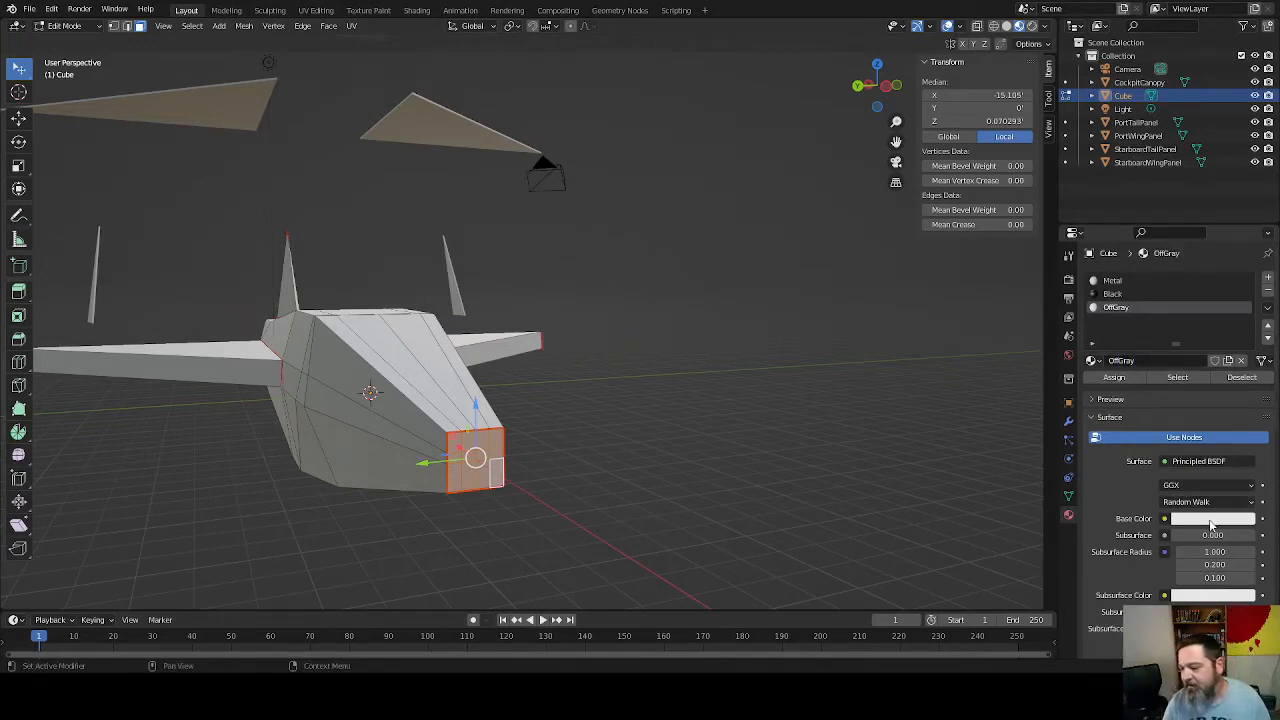
Set the OffGray material's base color to a light grey, assign it to the selected nose faces and deselect them
left_click(1174, 519)
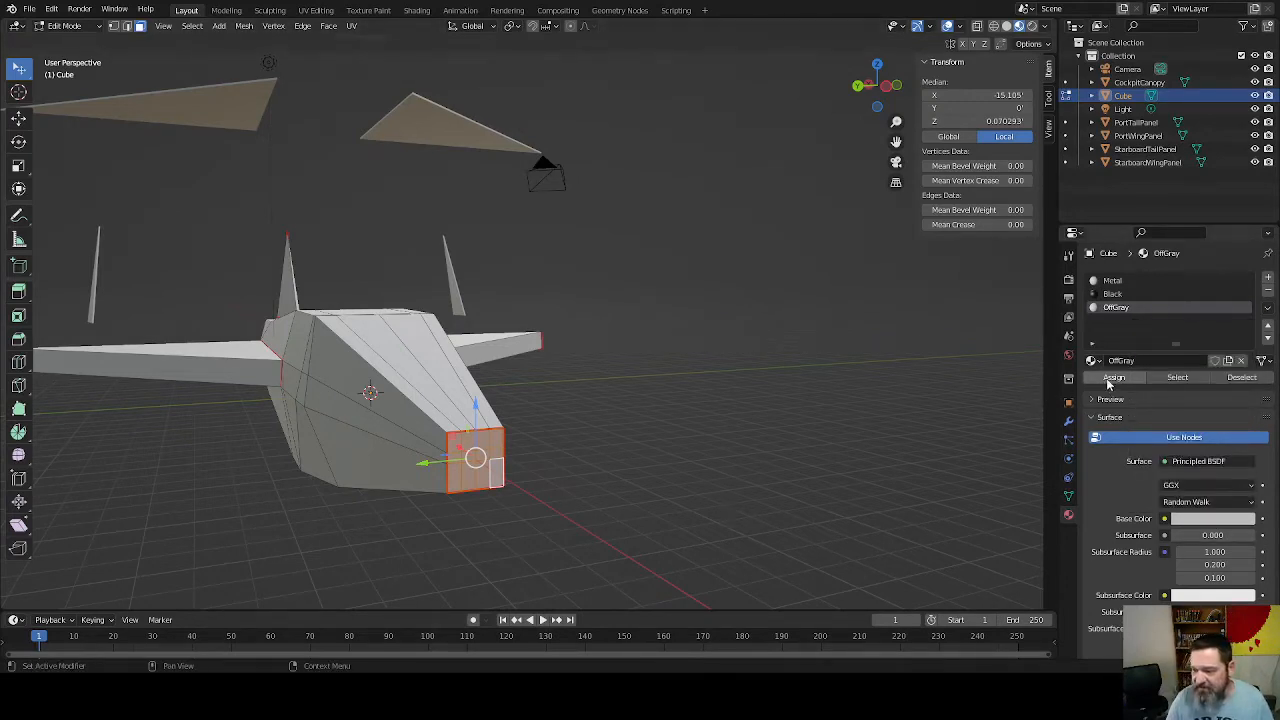
middle_click_drag(614, 531, 574, 498)
left_click(535, 510)
middle_click_drag(263, 495, 735, 470)
scroll(735, 470, "down", 3)
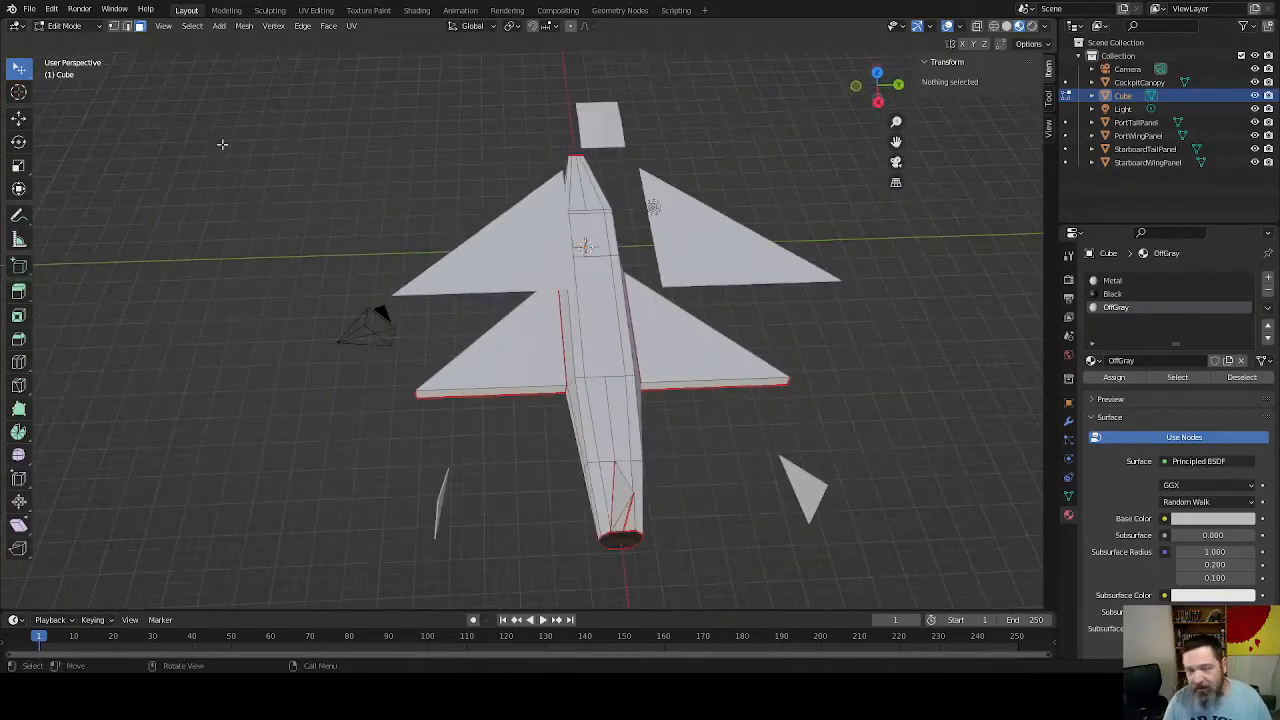
Save the aircraft file with its new materials and return the body to Object Mode
left_click(29, 9)
left_click(50, 96)
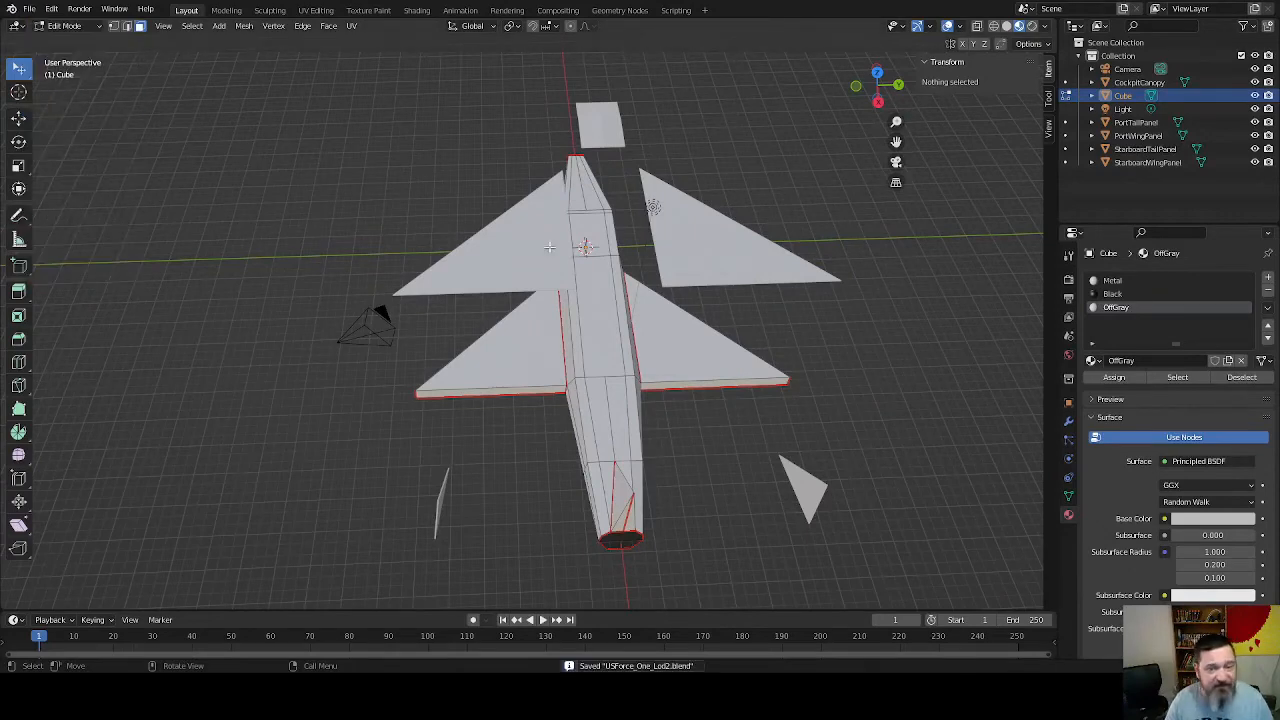
middle_click_drag(550, 247, 527, 242)
key("Tab")
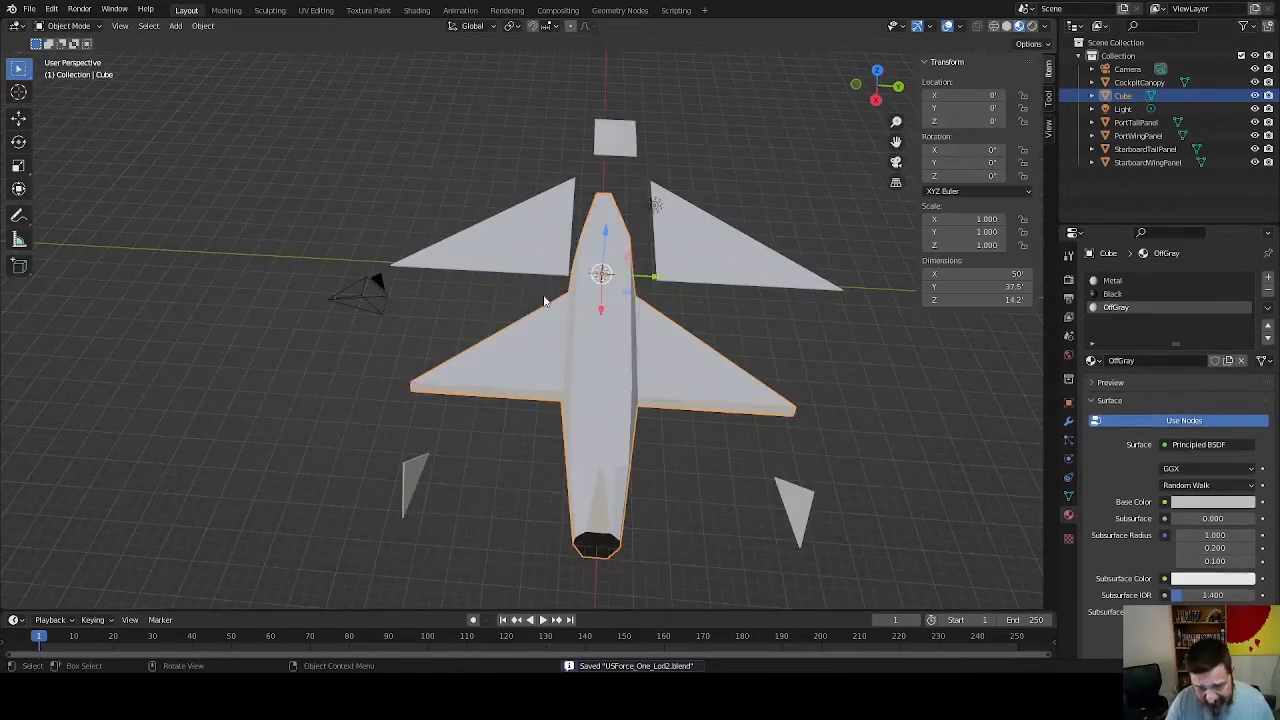
Check the material on the detached wing panels, port tail panel and cockpit canopy
middle_click_drag(616, 404, 584, 378)
left_click(722, 256)
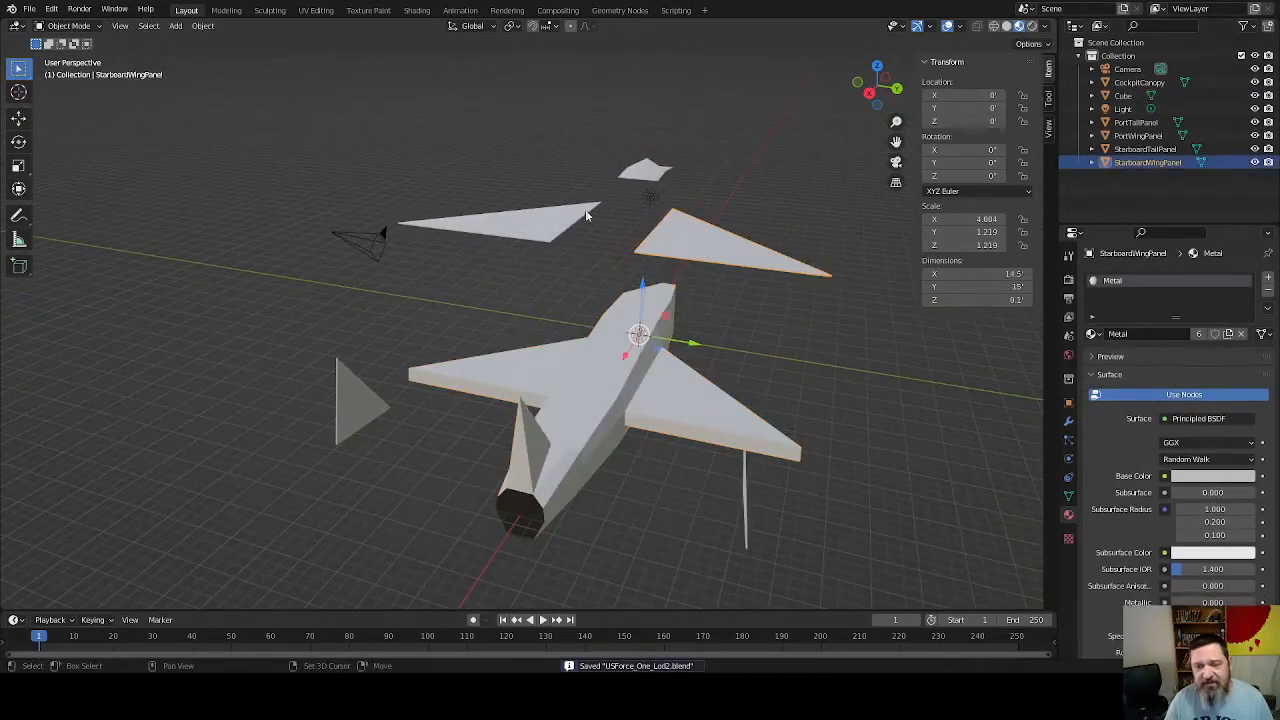
left_click(585, 209, "shift")
left_click(643, 171, "shift")
left_click(361, 409, "shift")
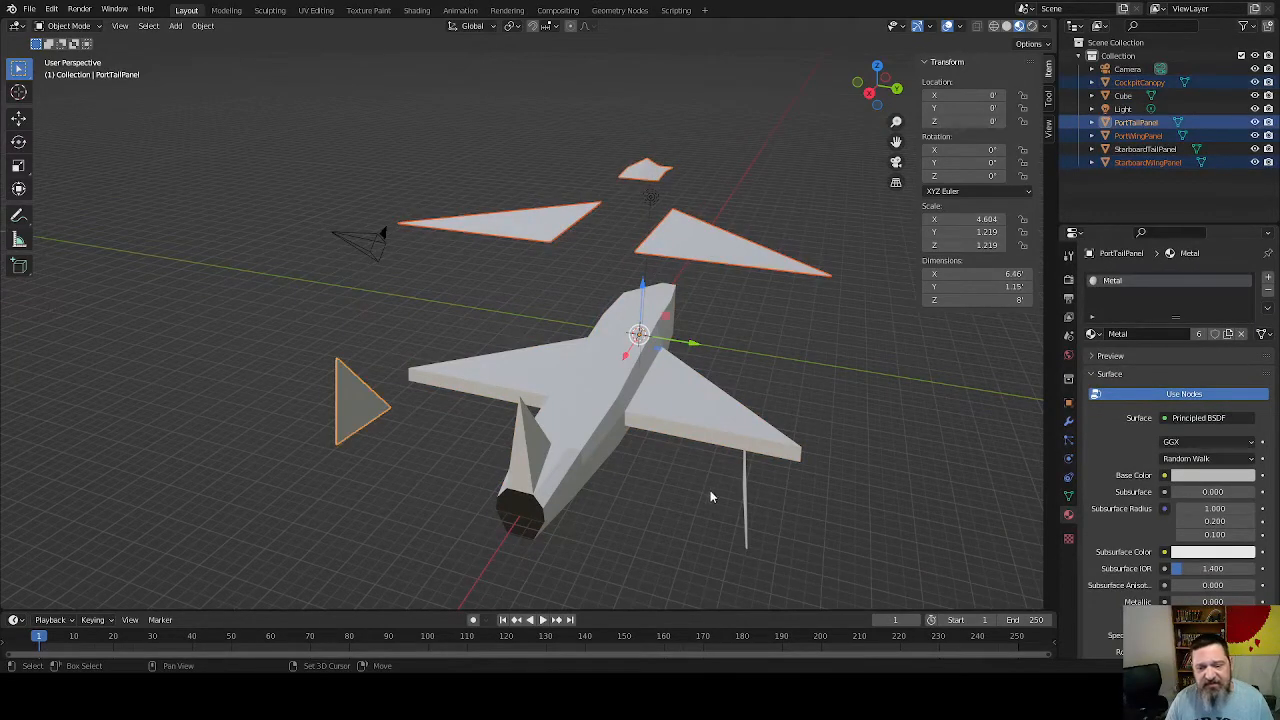
middle_click_drag(752, 352, 656, 354)
left_click(656, 354)
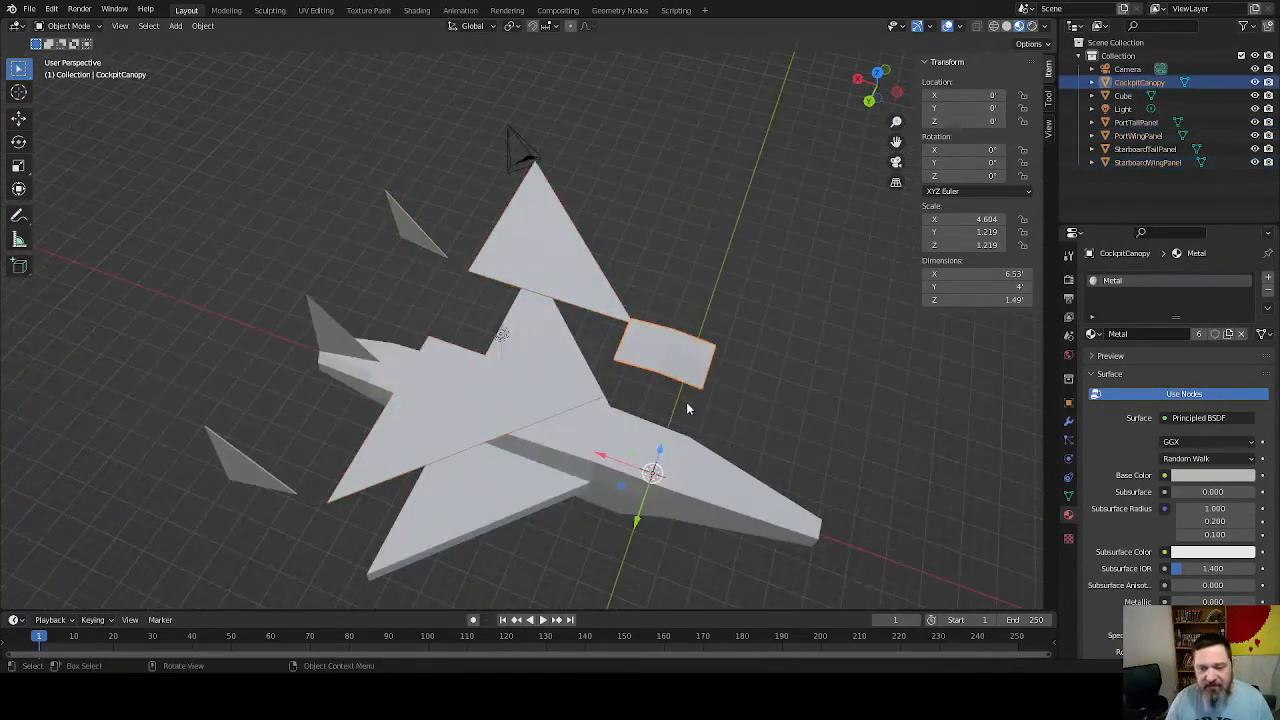
Open the starboard tail panel in Edit Mode, select its triangular face and frame it in the view
left_click(246, 472)
middle_click_drag(212, 449, 338, 380)
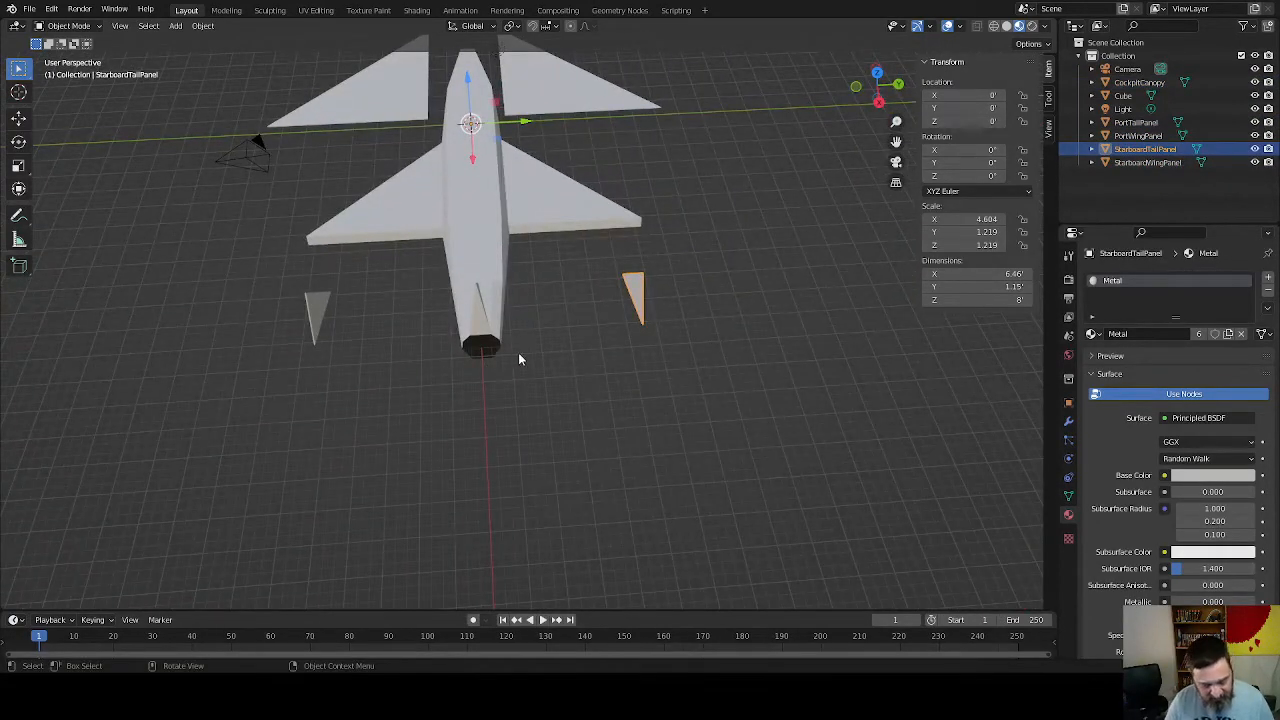
key("Tab")
middle_click_drag(614, 366, 545, 314)
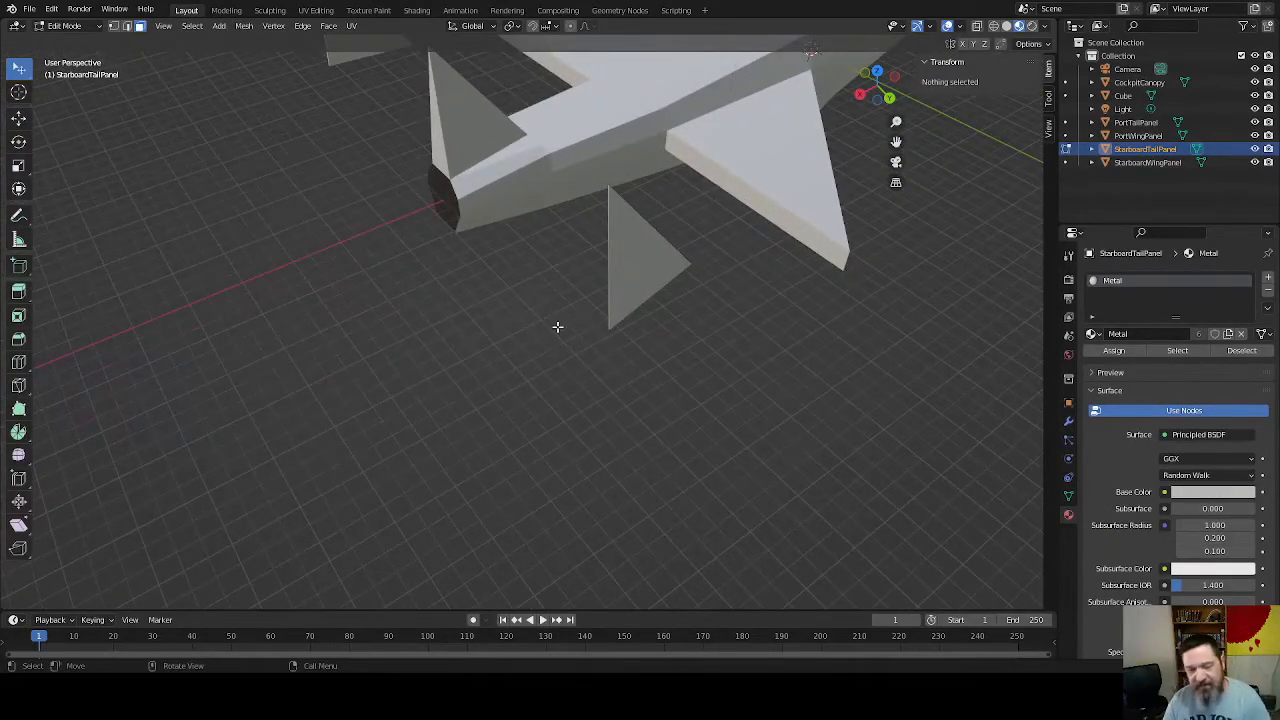
left_click(661, 271)
key("KP_Decimal")
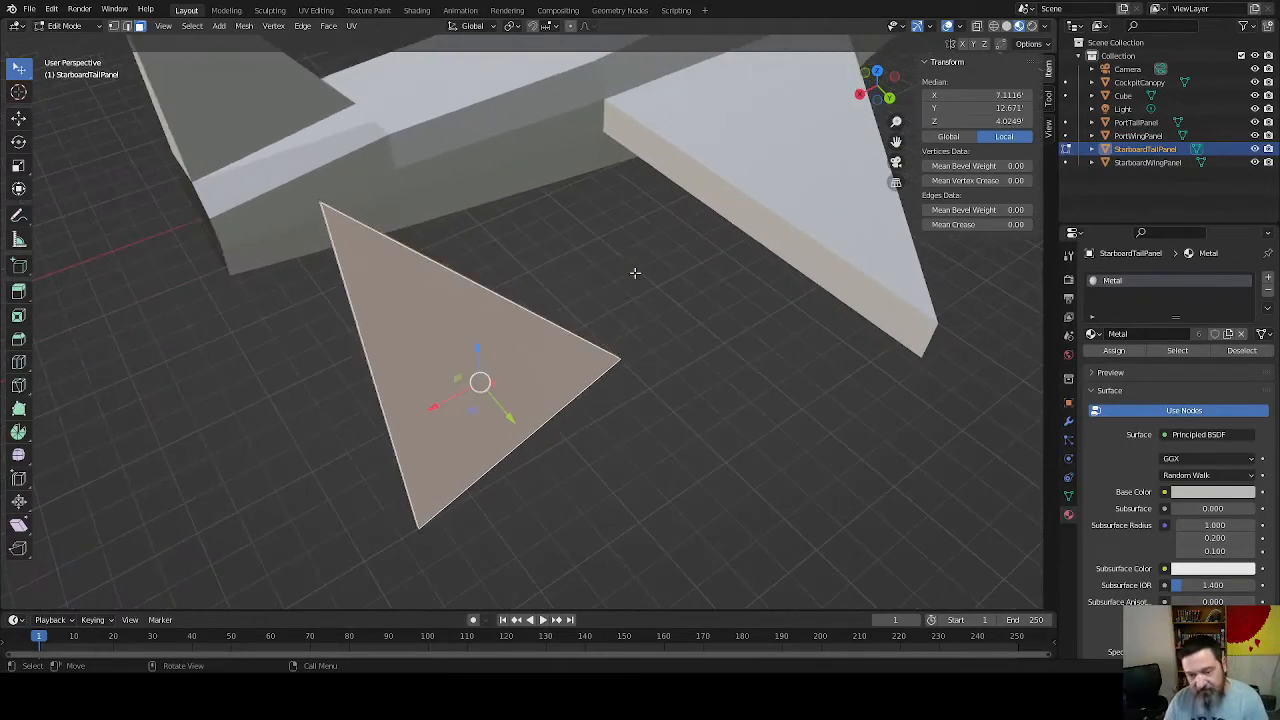
middle_click_drag(429, 321, 546, 349)
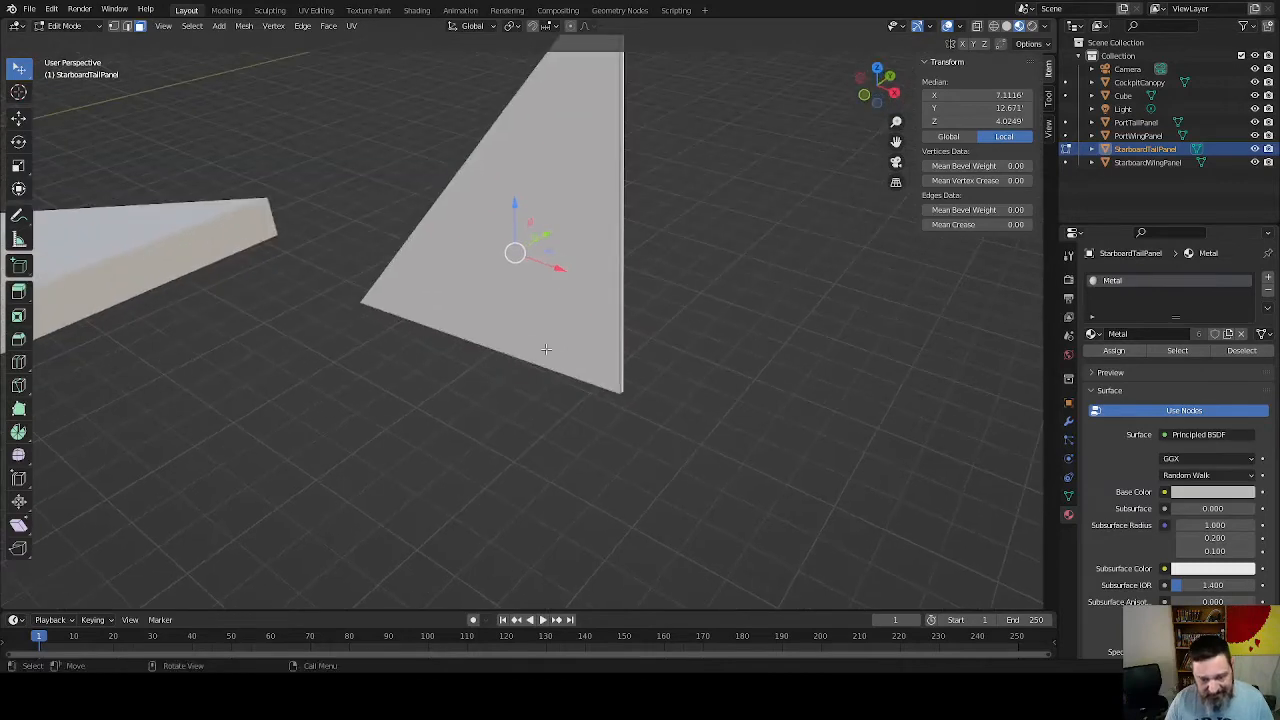
Select the outline edges of the starboard tail panel's triangular faces and the short corner edge, and mark them as seams
key("2")
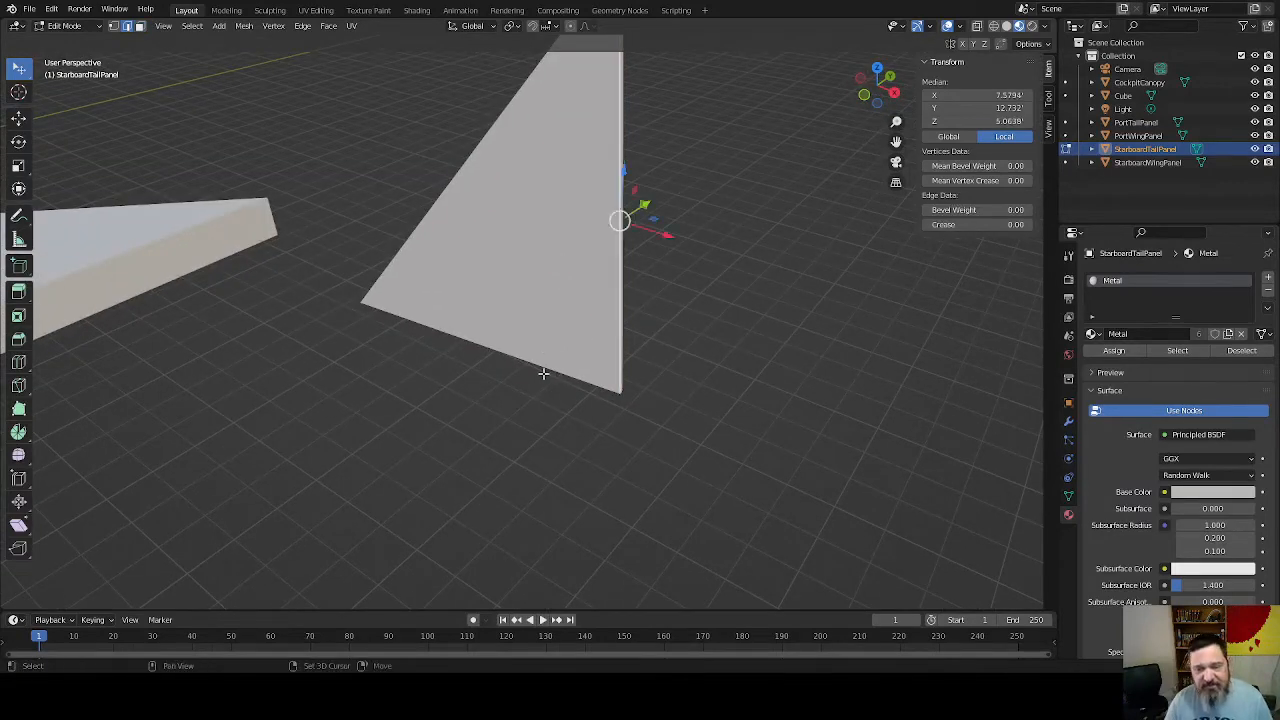
left_click(501, 262, "shift")
left_click(467, 204, "shift")
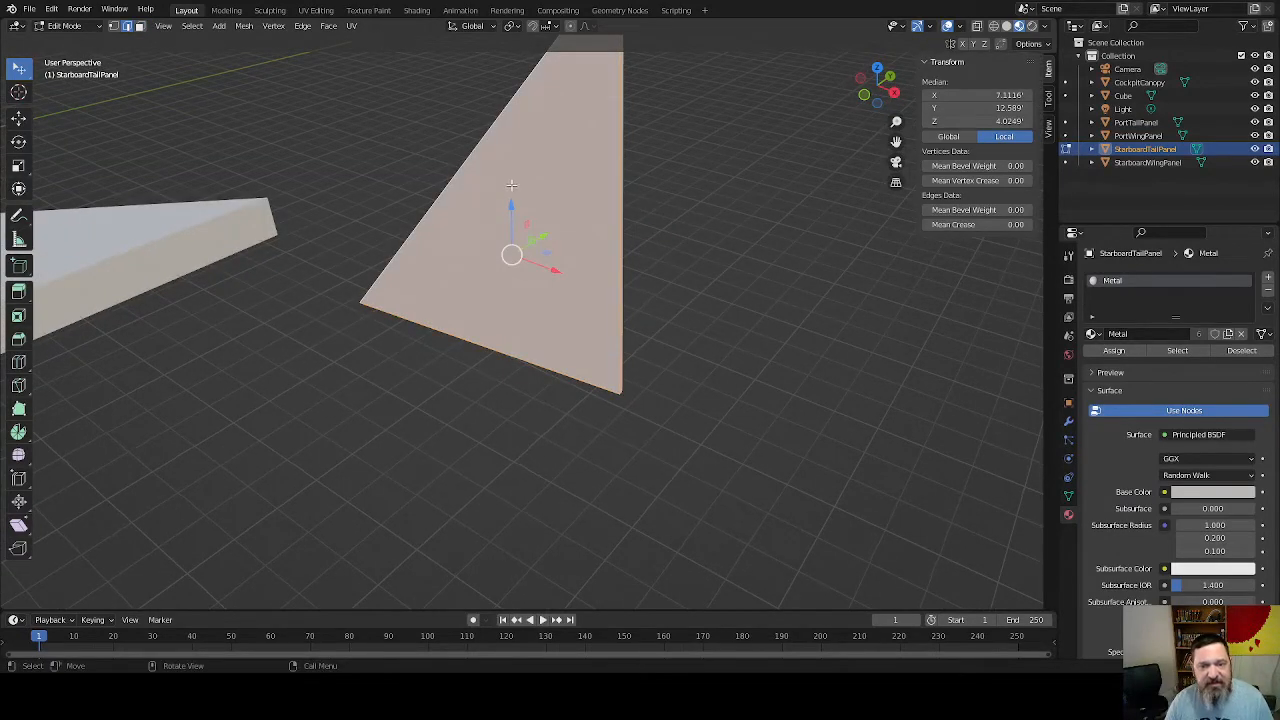
middle_click_drag(511, 185, 560, 330)
left_click(620, 384, "shift")
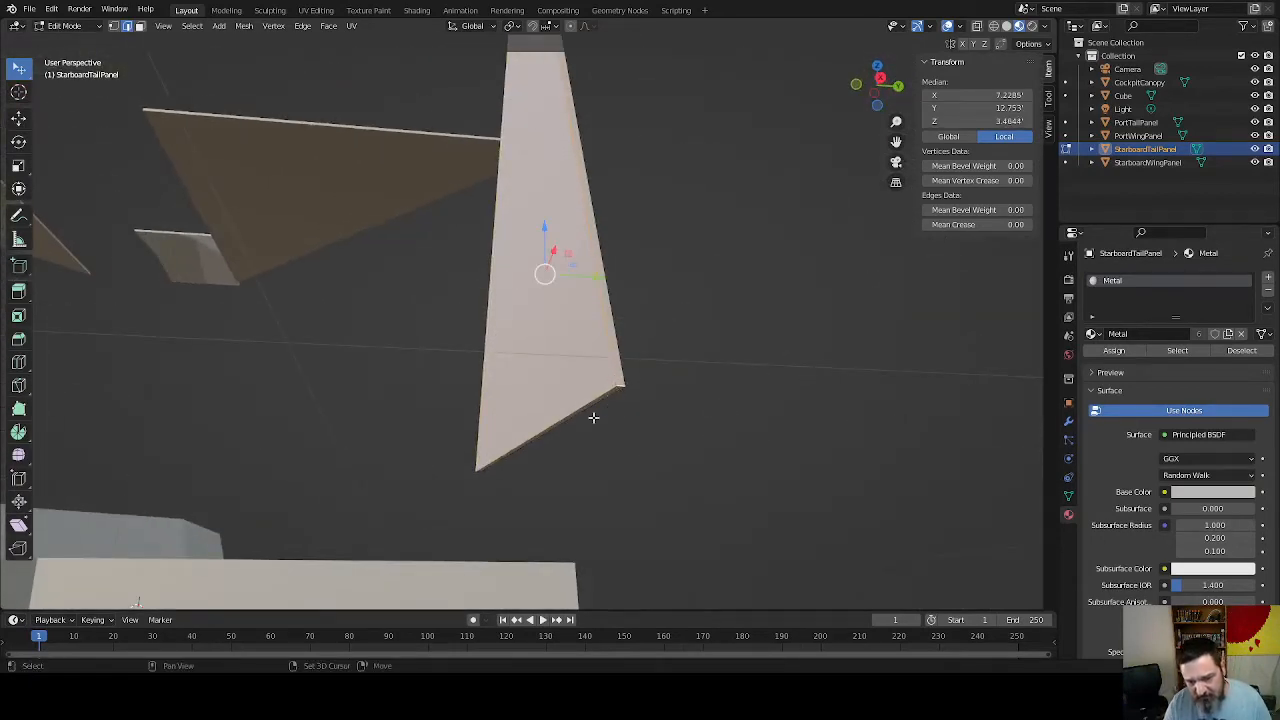
key("ctrl+e")
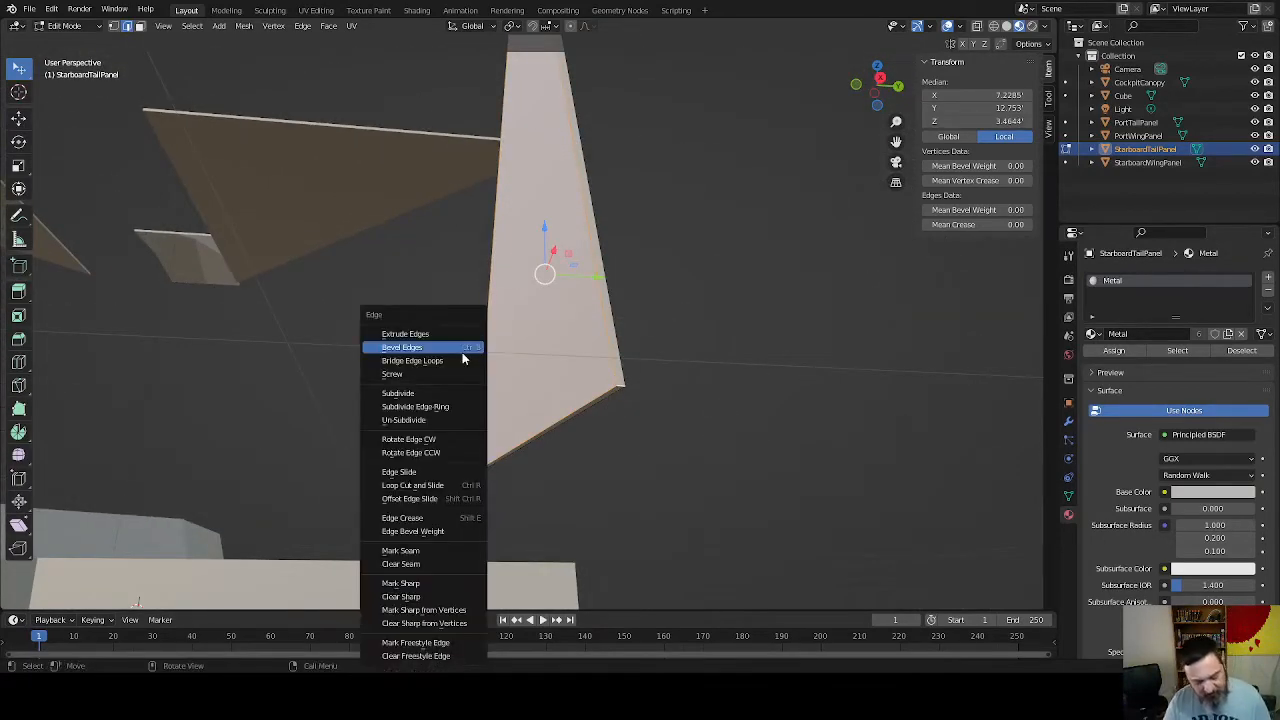
left_click(462, 352)
Select the whole starboard tail panel and unwrap it with Smart UV Project using a 0.020 island margin
key("a")
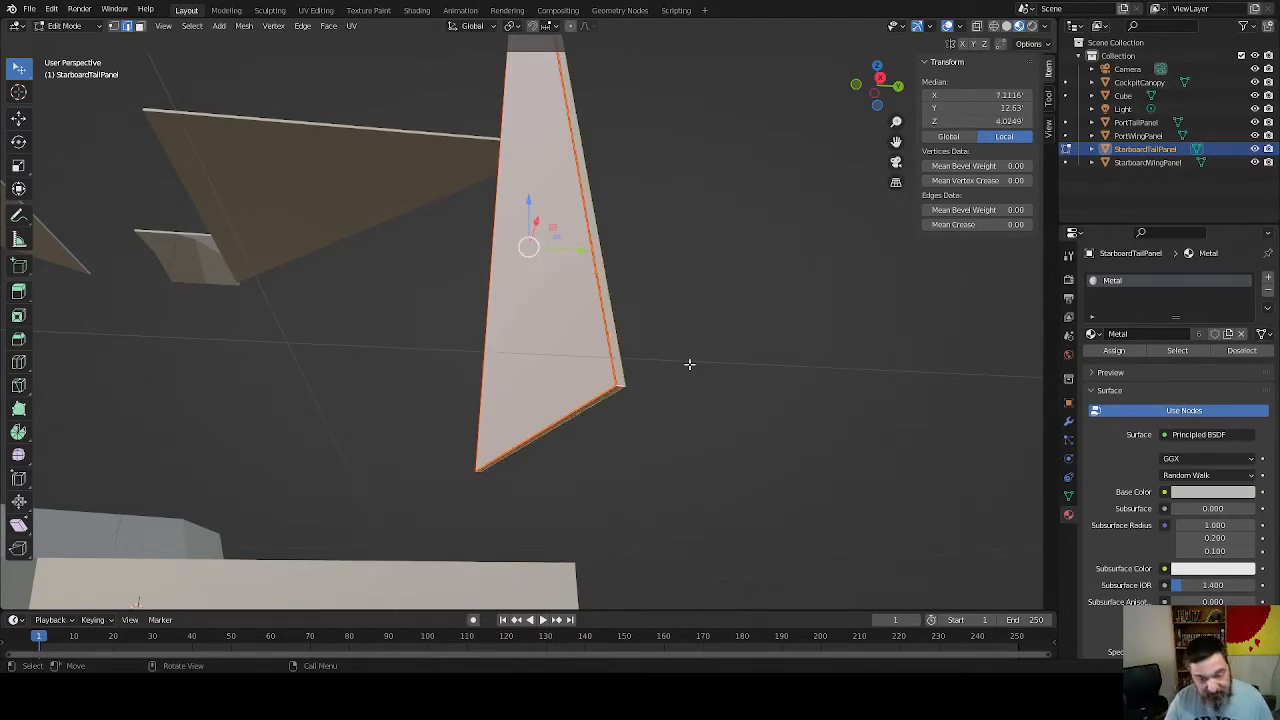
key("u")
left_click(692, 364)
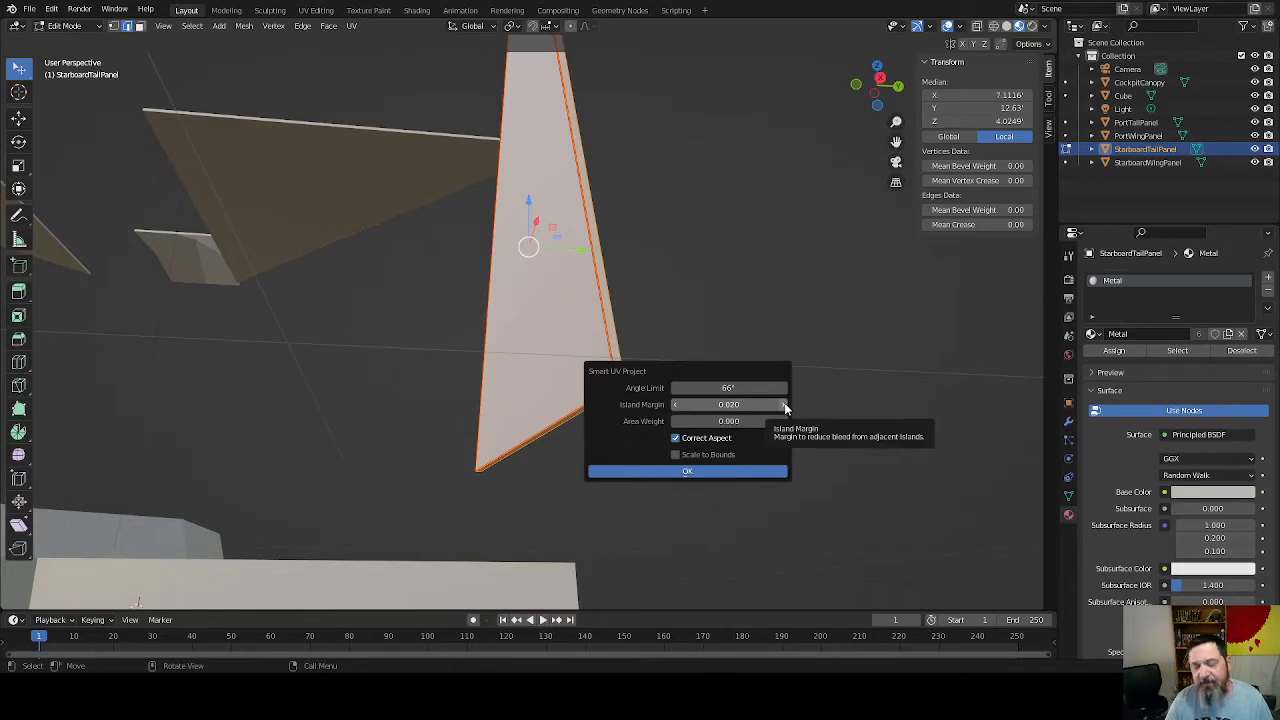
left_click(685, 470)
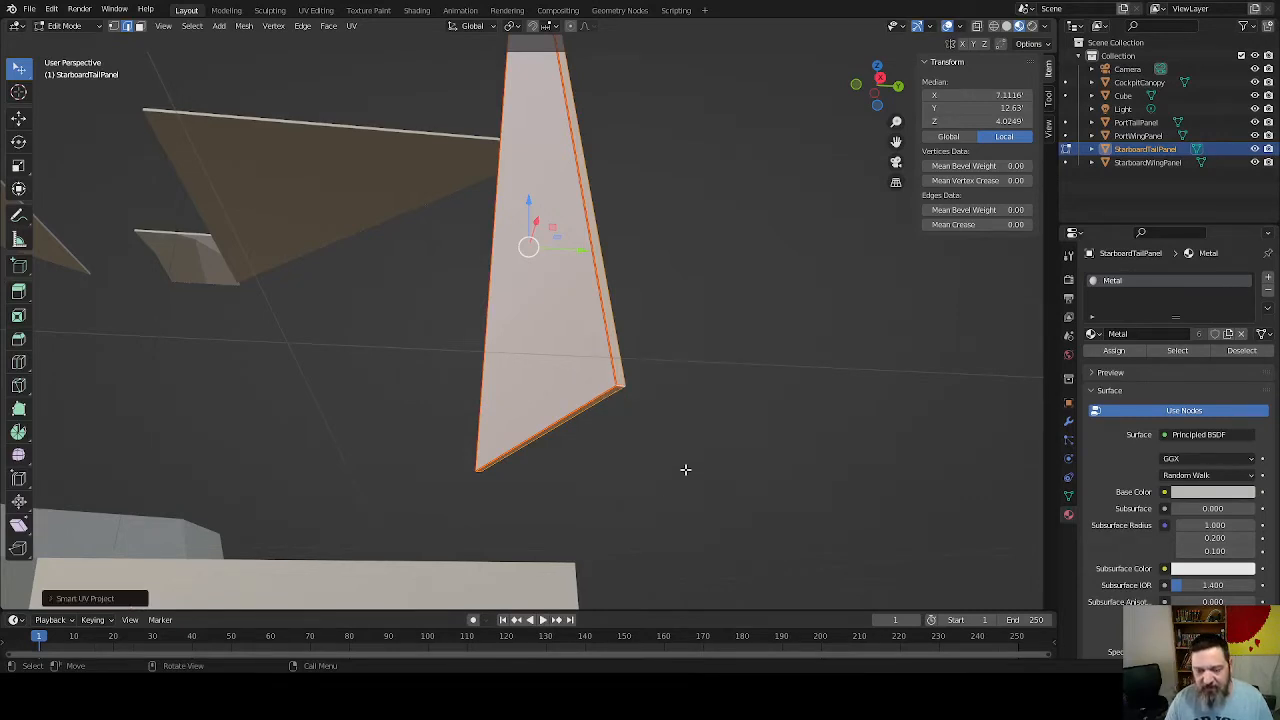
middle_click_drag(716, 361, 675, 368)
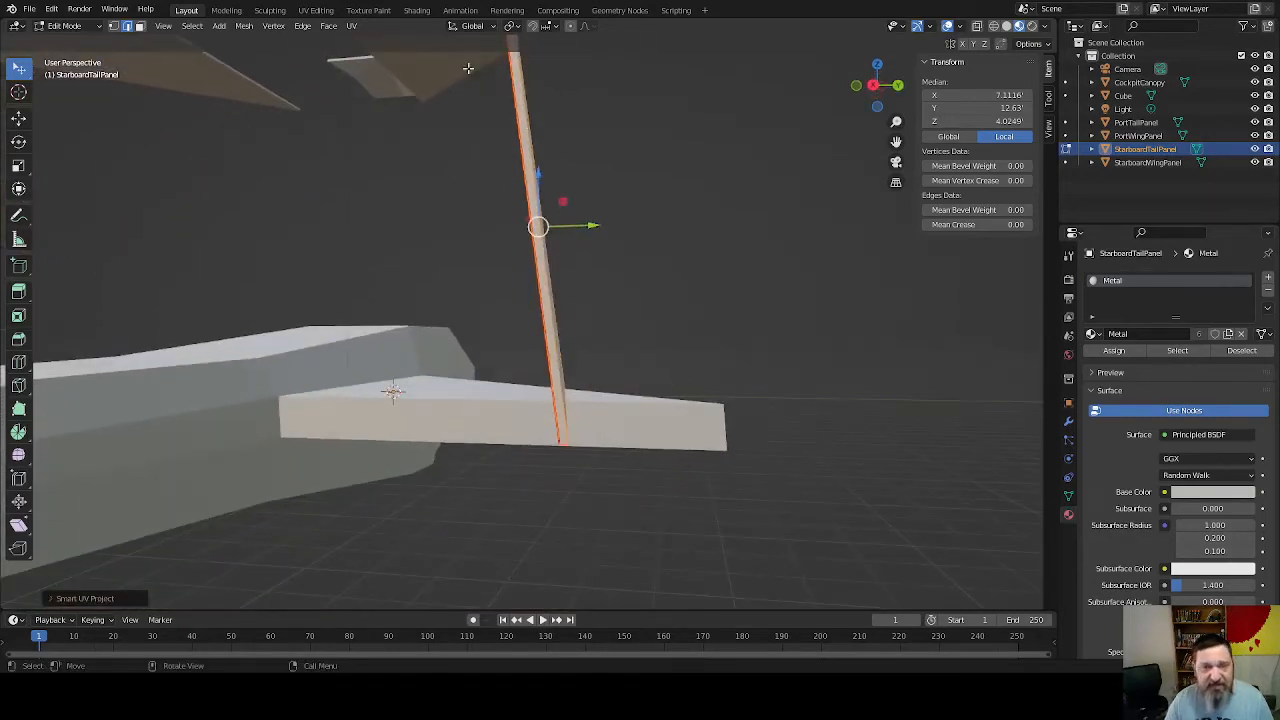
In the UV Editing workspace, rotate the first triangular island of the starboard tail panel 180° and place it along the UV square's left side
left_click(316, 10)
scroll(280, 351, "down", 1)
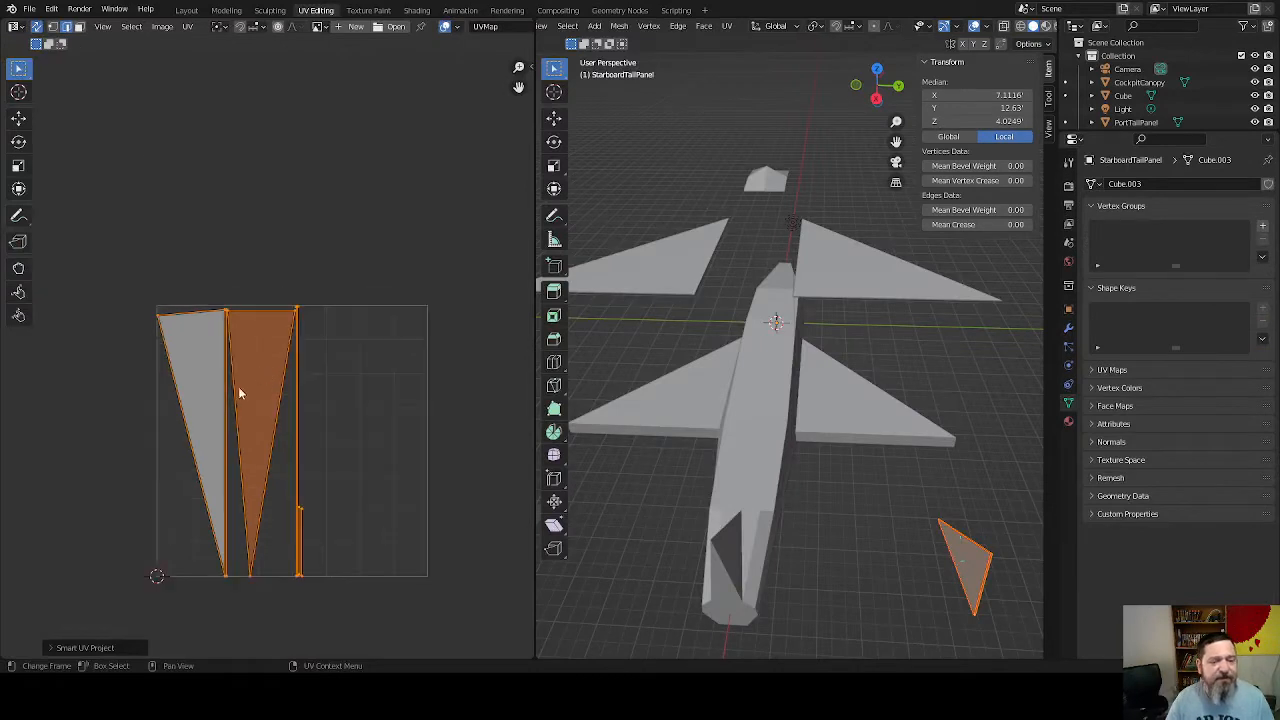
middle_click_drag(237, 391, 357, 238)
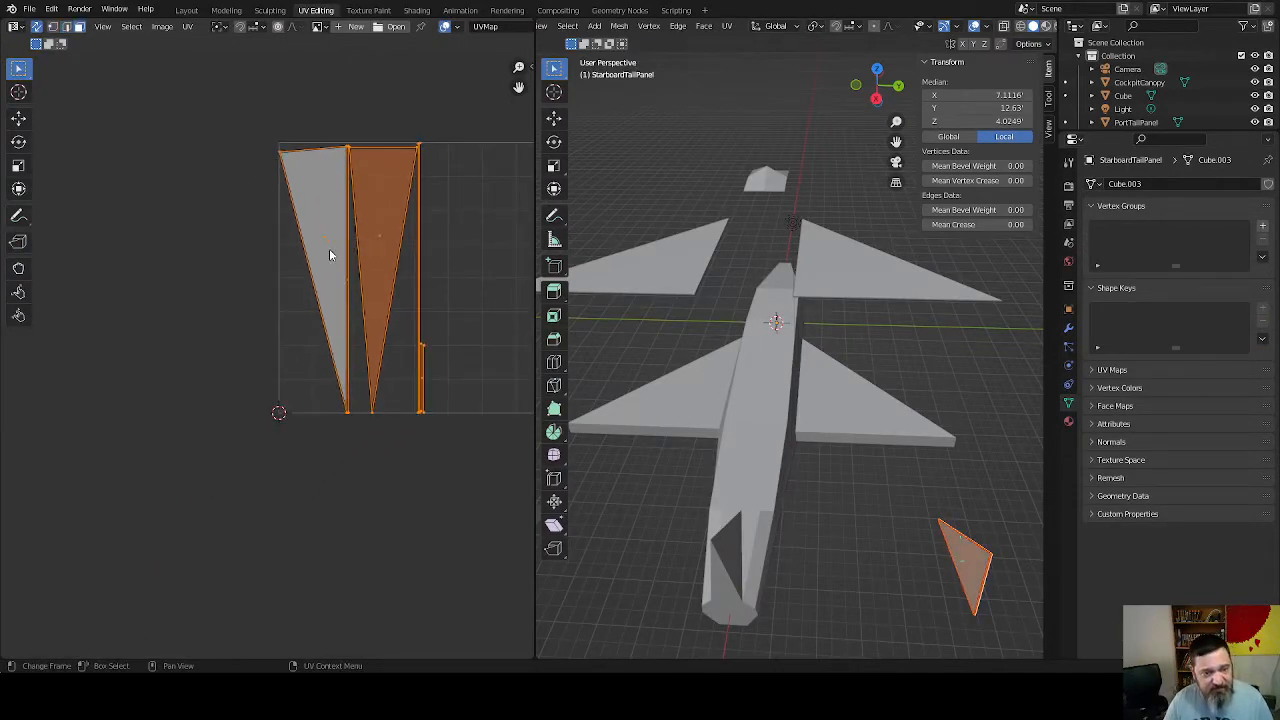
left_click(330, 249)
key("g")
left_click(200, 254)
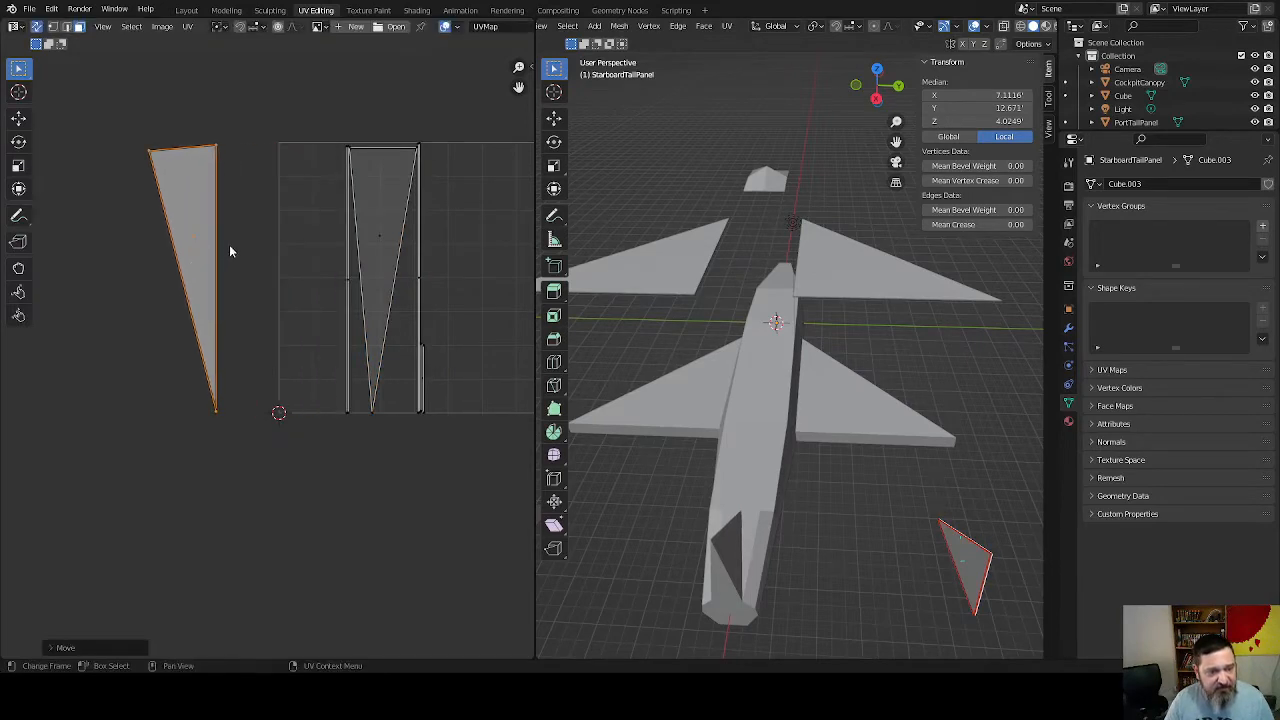
type("r180")
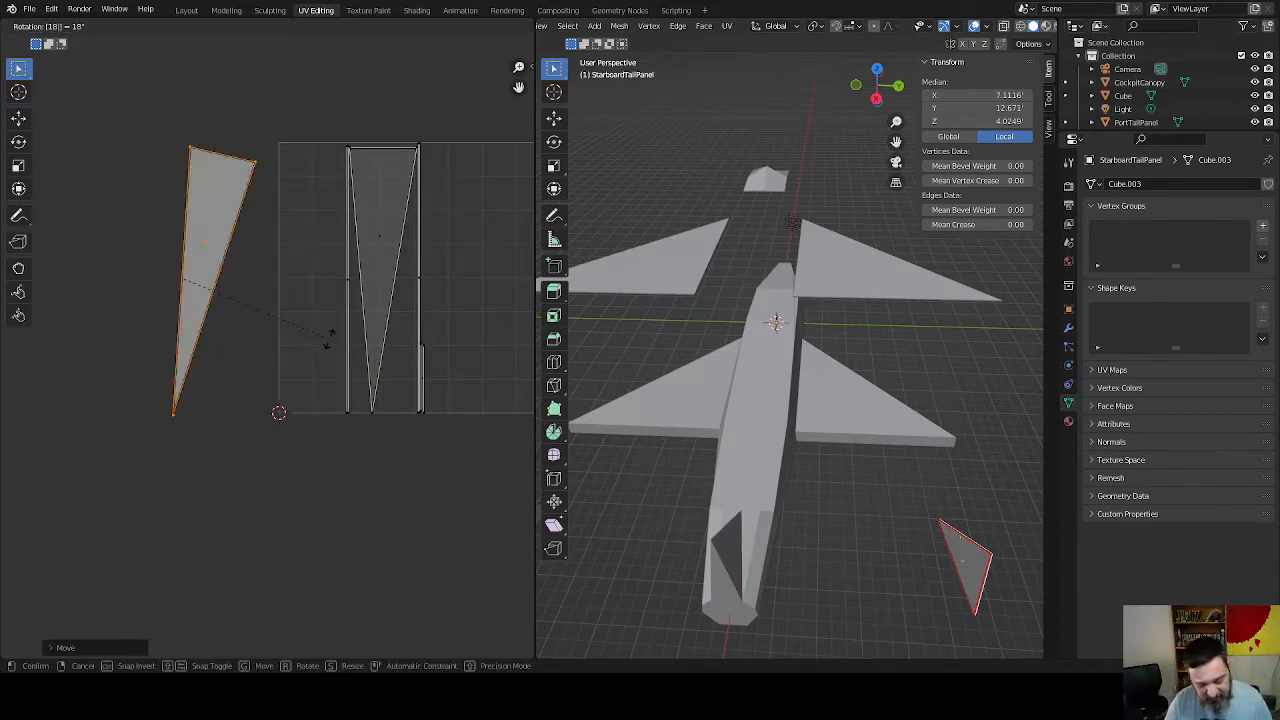
key("Return")
key("g")
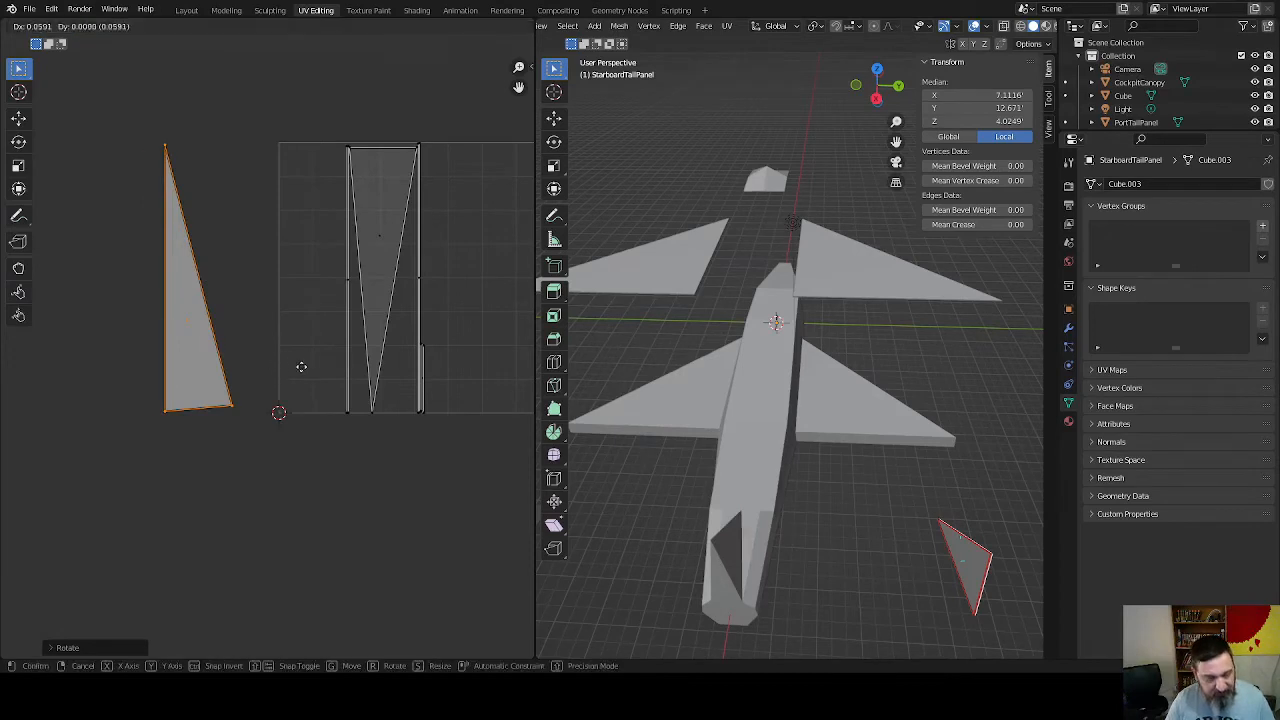
left_click(407, 364)
Level the first triangle's base by rotating it about 4.5° and fit it into the lower-left corner of the UV square
middle_click_drag(337, 474, 294, 357)
scroll(270, 294, "up", 2)
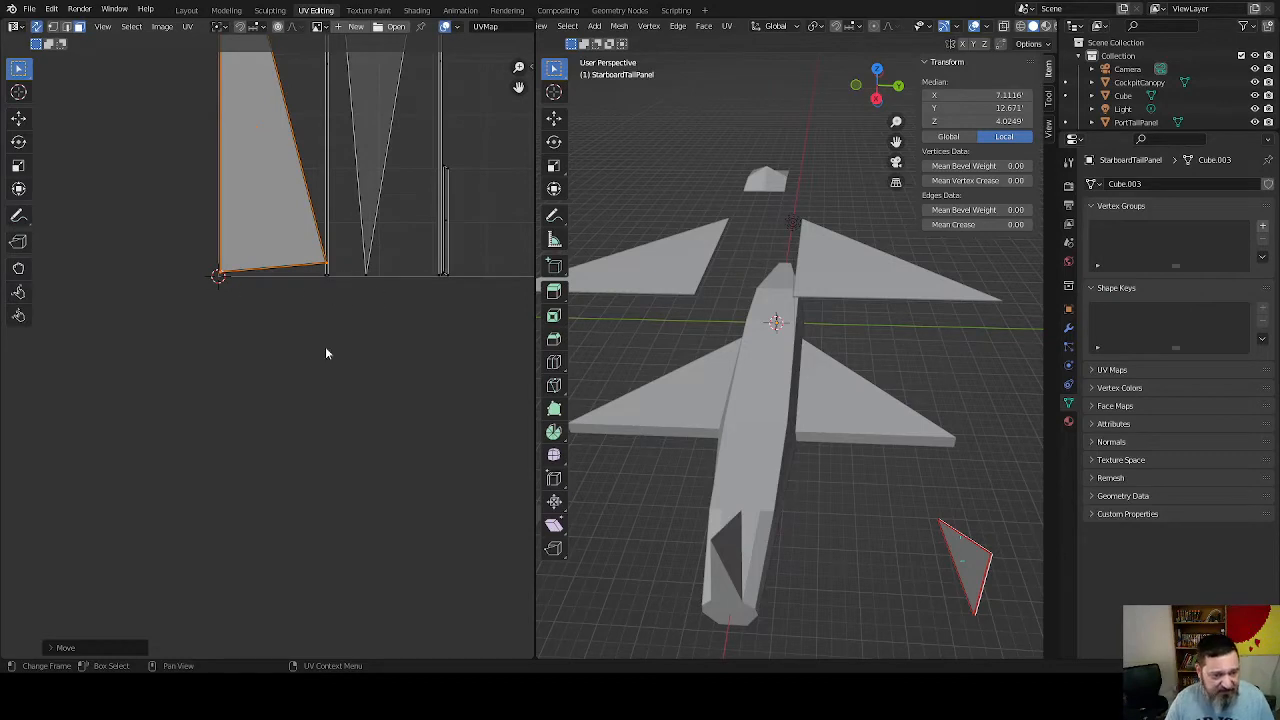
key("r")
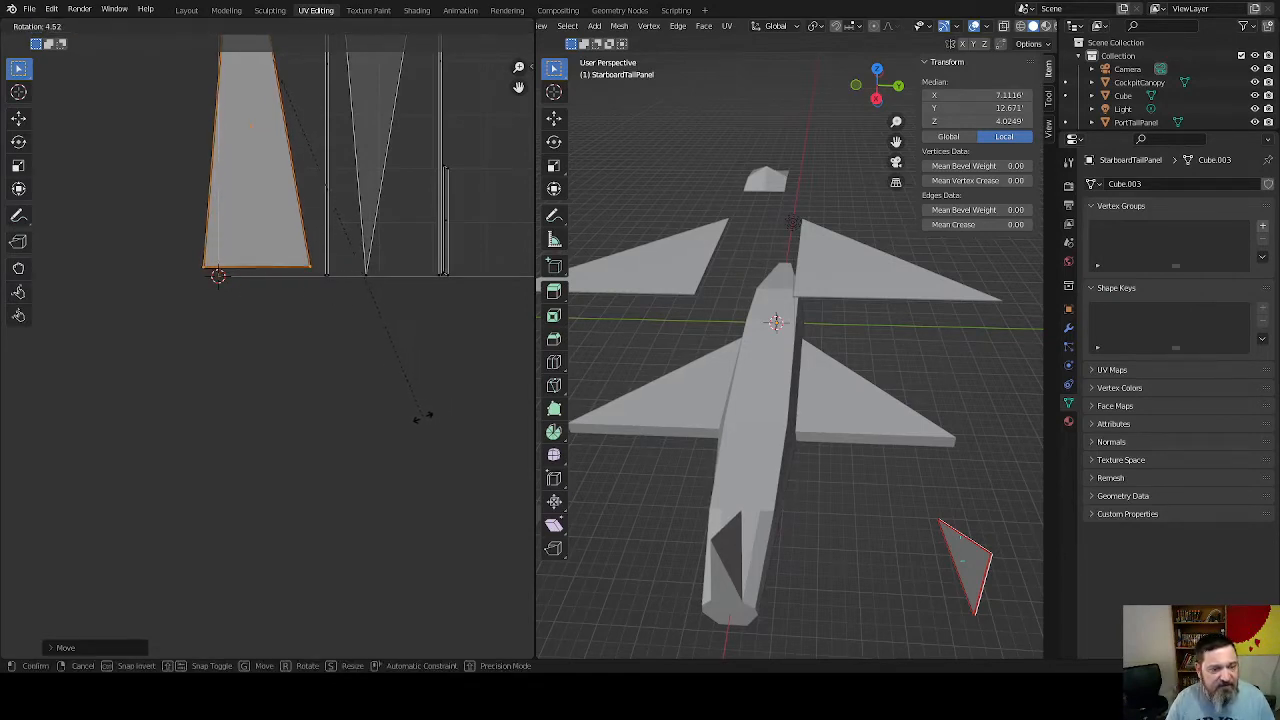
left_click(420, 418)
key("g")
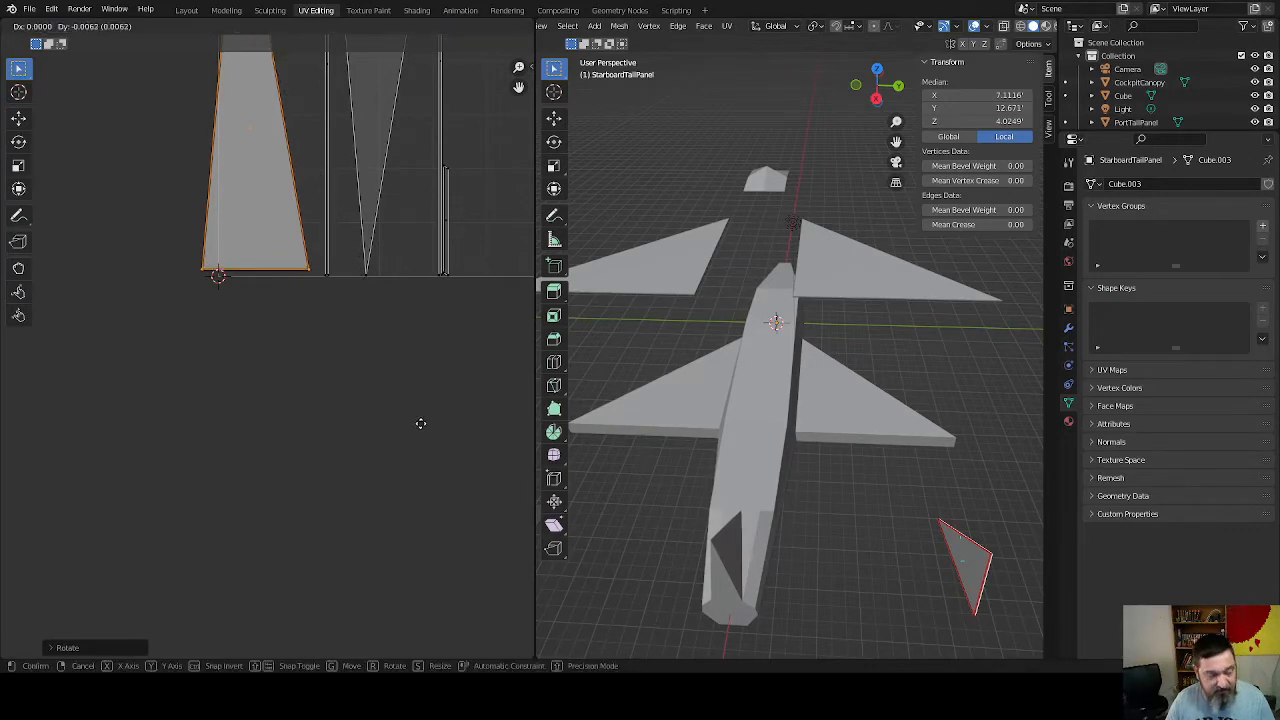
left_click(421, 428)
key("g")
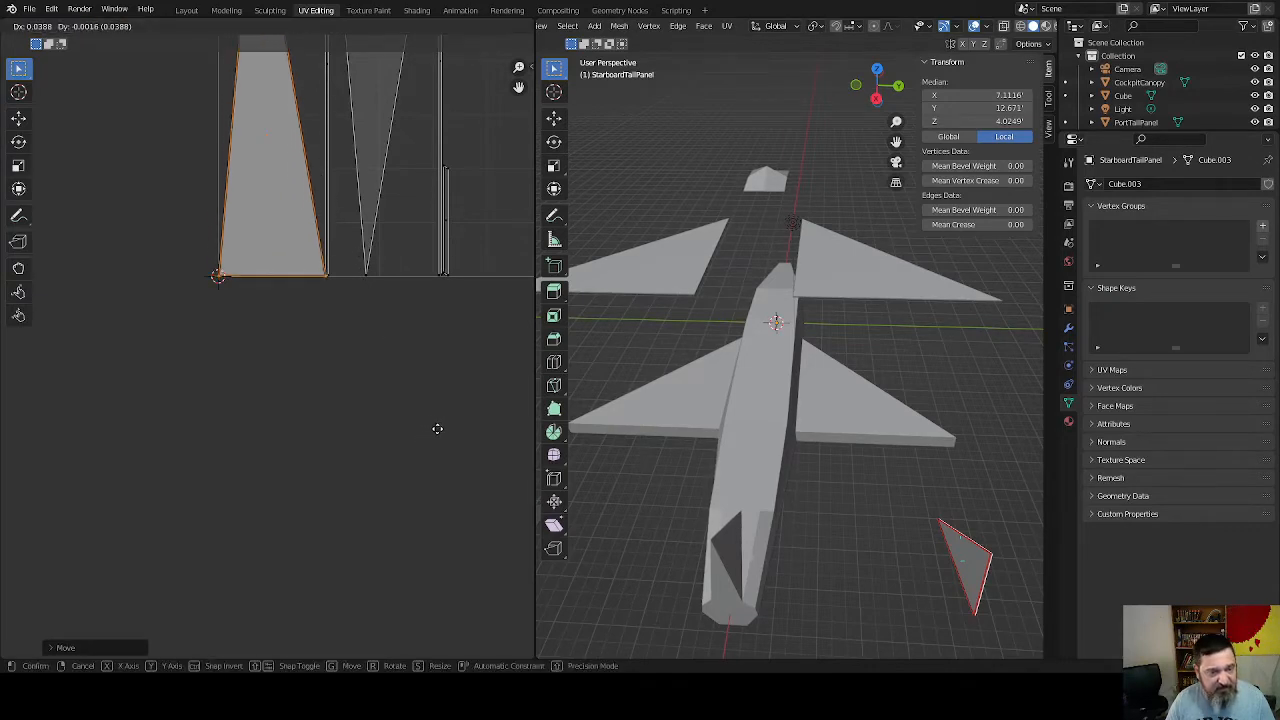
left_click(437, 429)
scroll(372, 254, "down", 3)
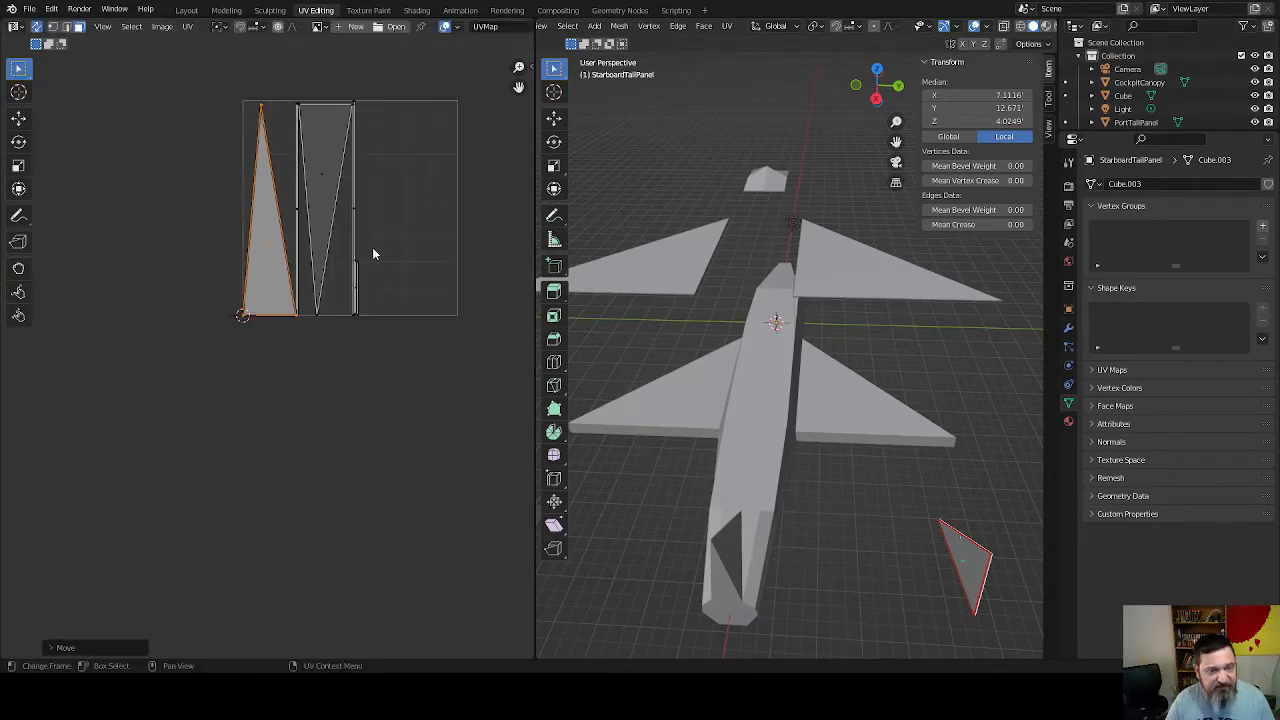
Move the thin strip island between the two triangles to the right border of the UV square
left_click(297, 207)
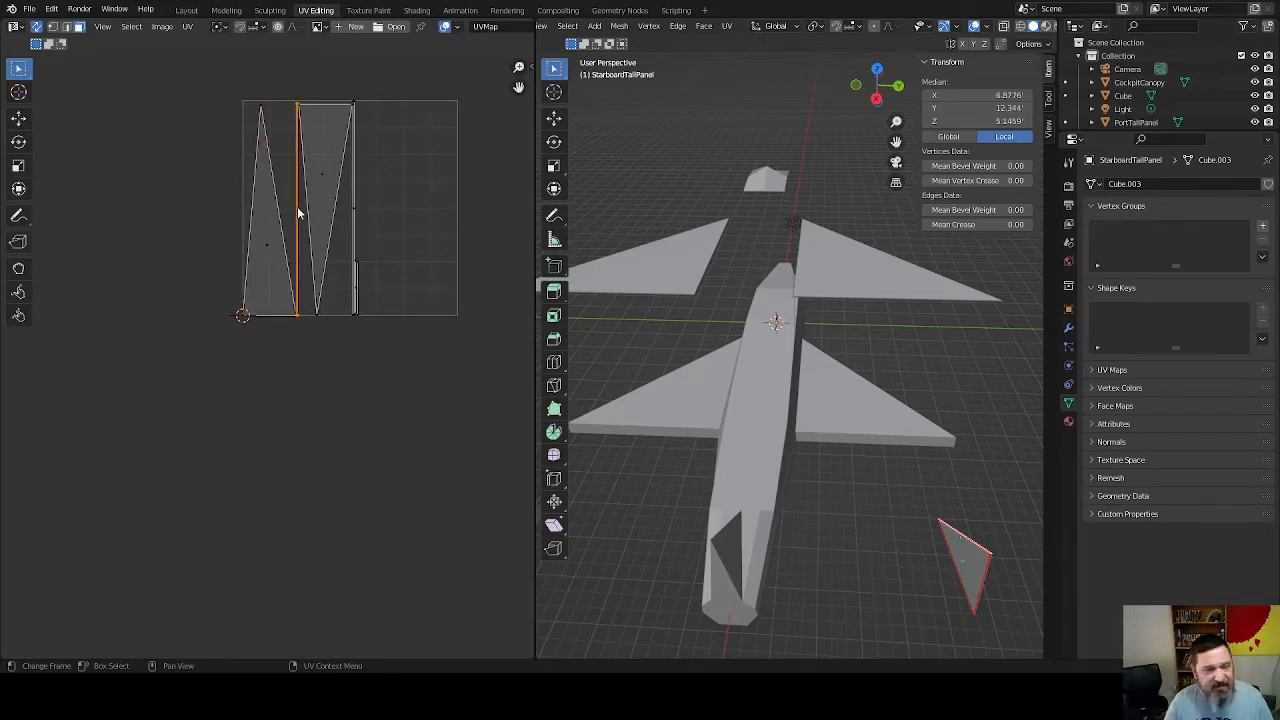
key("g")
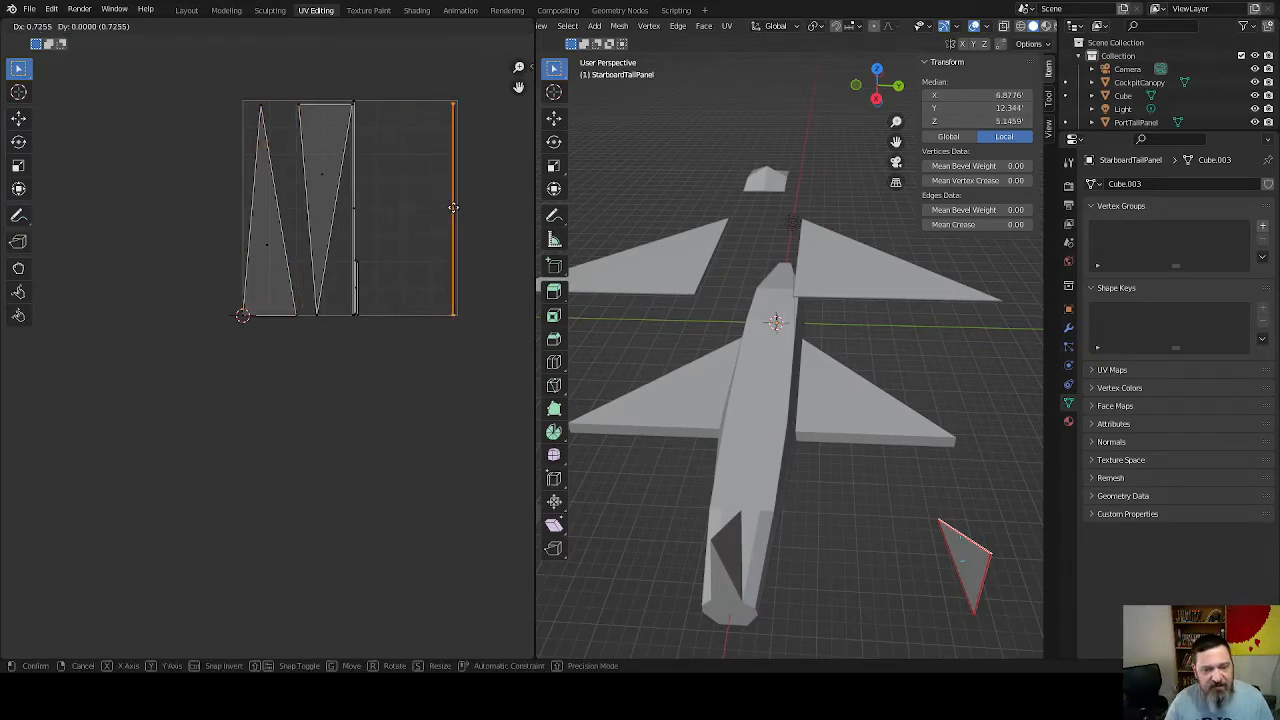
left_click(456, 207)
Rotate the second triangular island 180° and set it directly beside the first triangle, with its base on the UV square's lower border
left_click(320, 200)
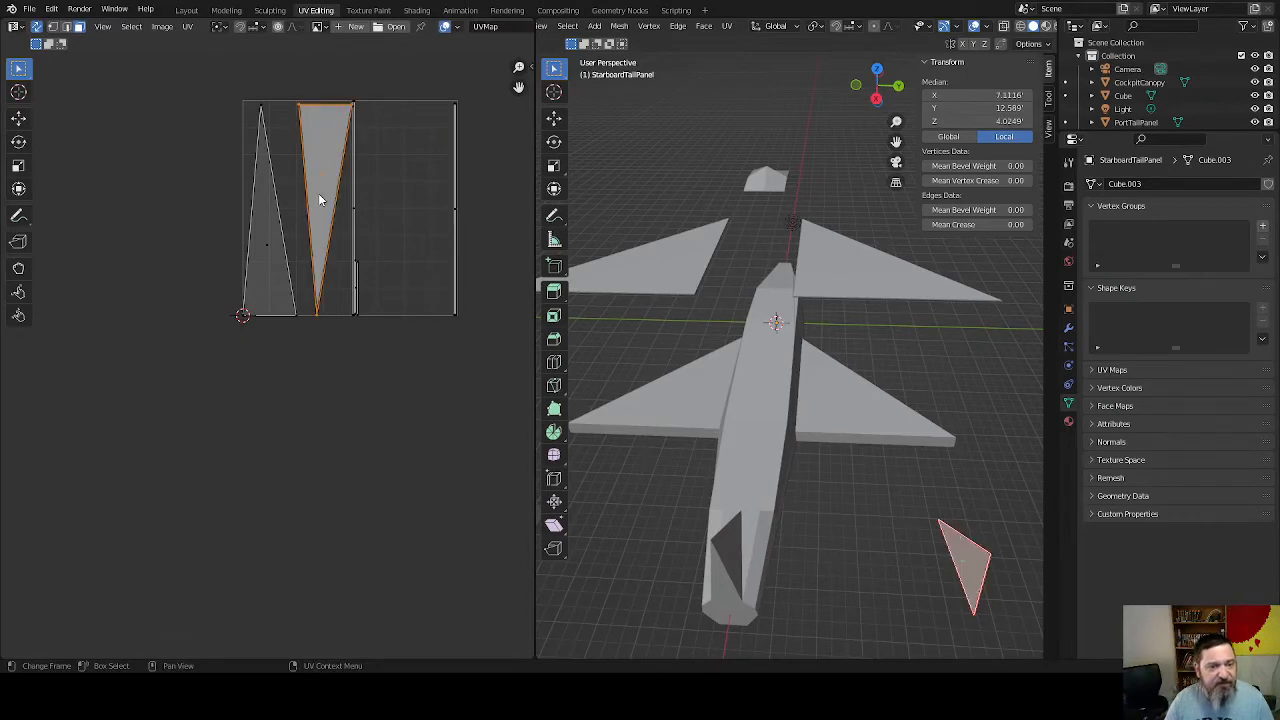
type("r180")
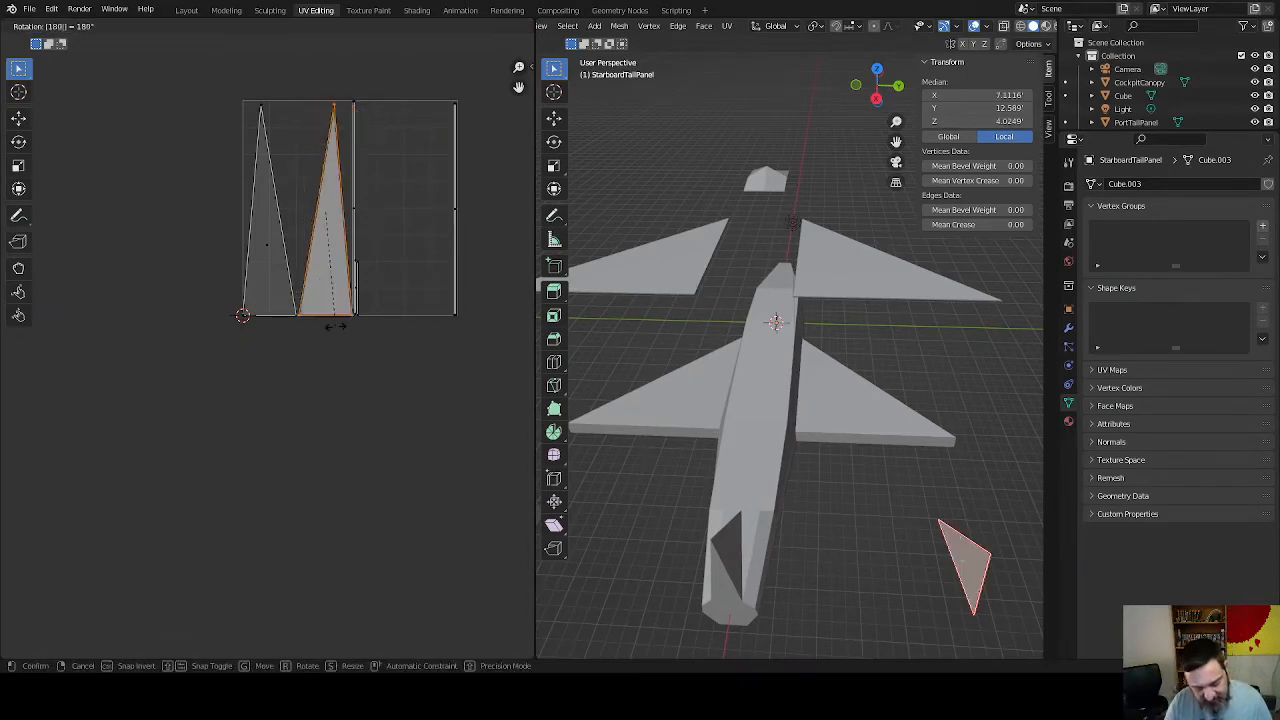
key("Return")
scroll(336, 328, "up", 3)
scroll(336, 331, "up", 2)
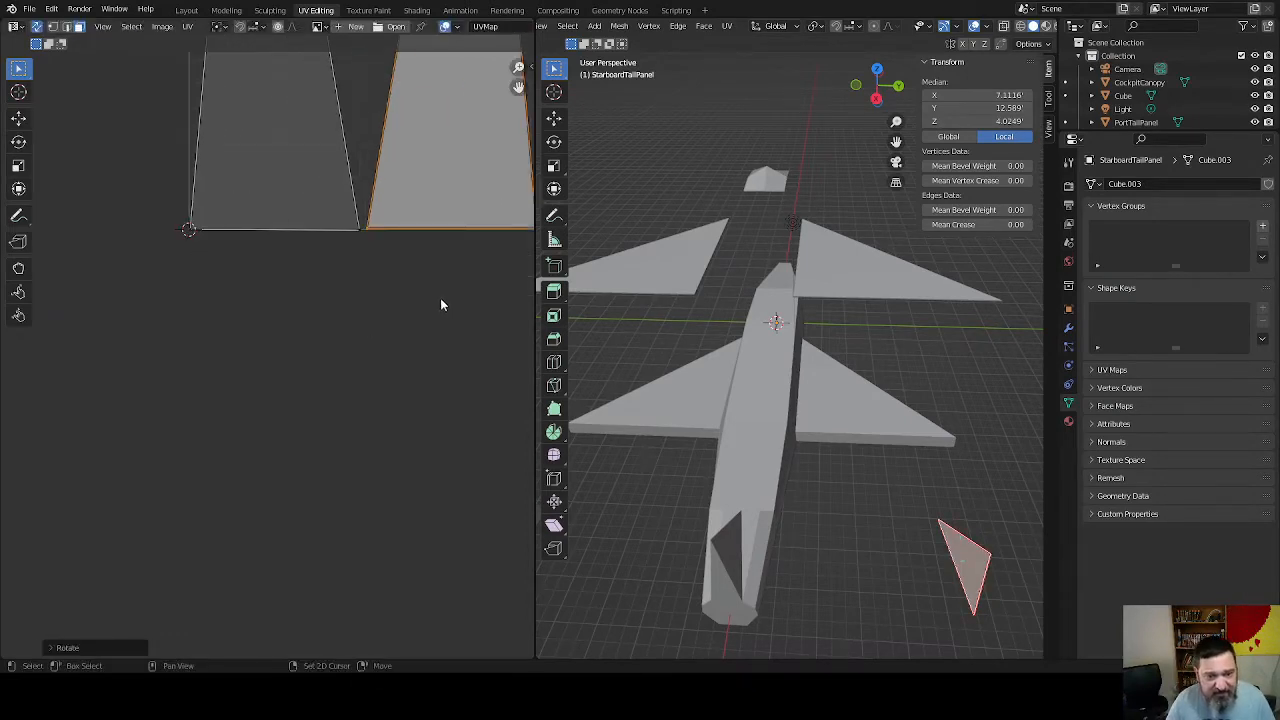
middle_click_drag(440, 300, 295, 316)
key("g")
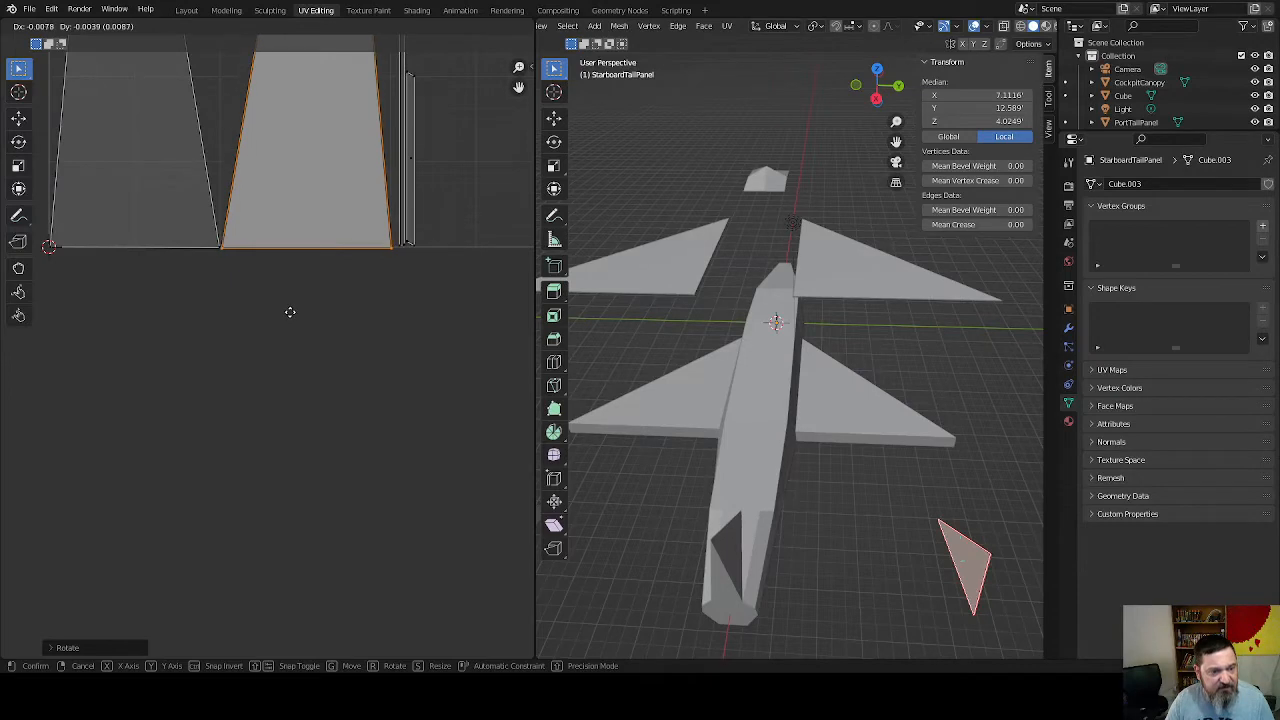
left_click(290, 313)
middle_click_drag(413, 305, 361, 498)
scroll(374, 477, "down", 3)
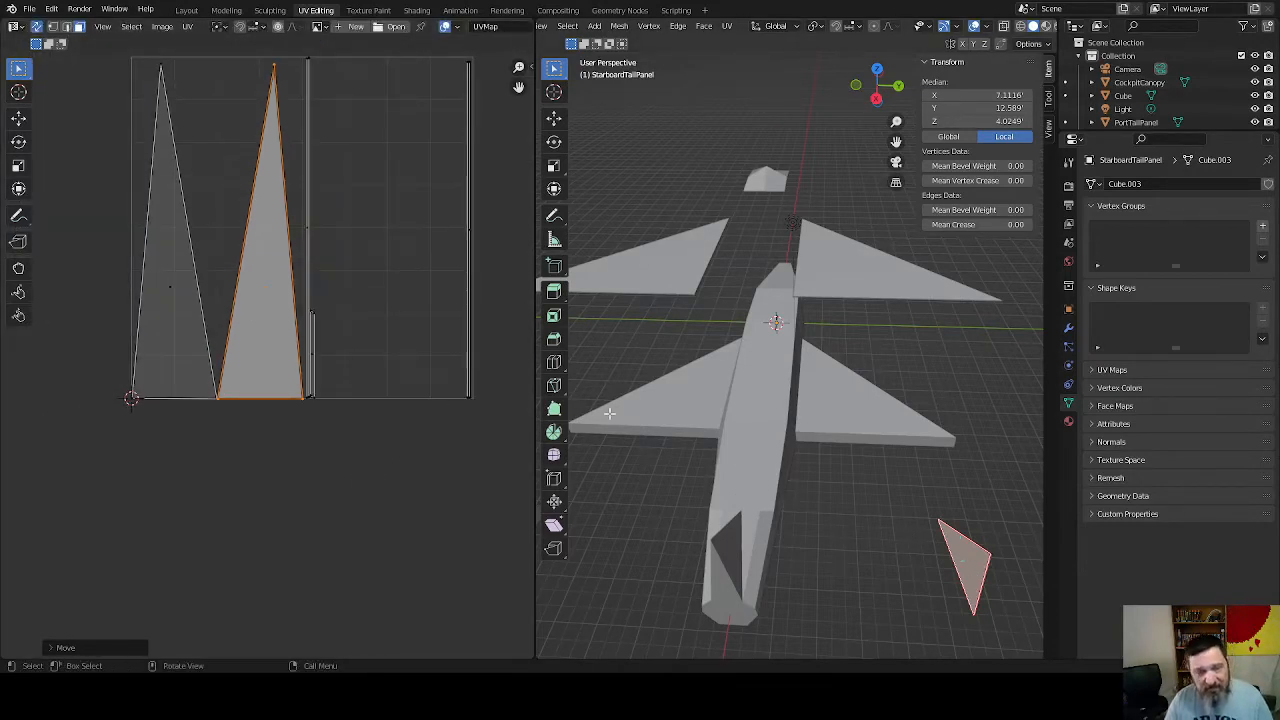
Gather the thin strip islands side by side immediately to the right of the second triangle
left_click_drag(304, 197, 348, 388)
key("g")
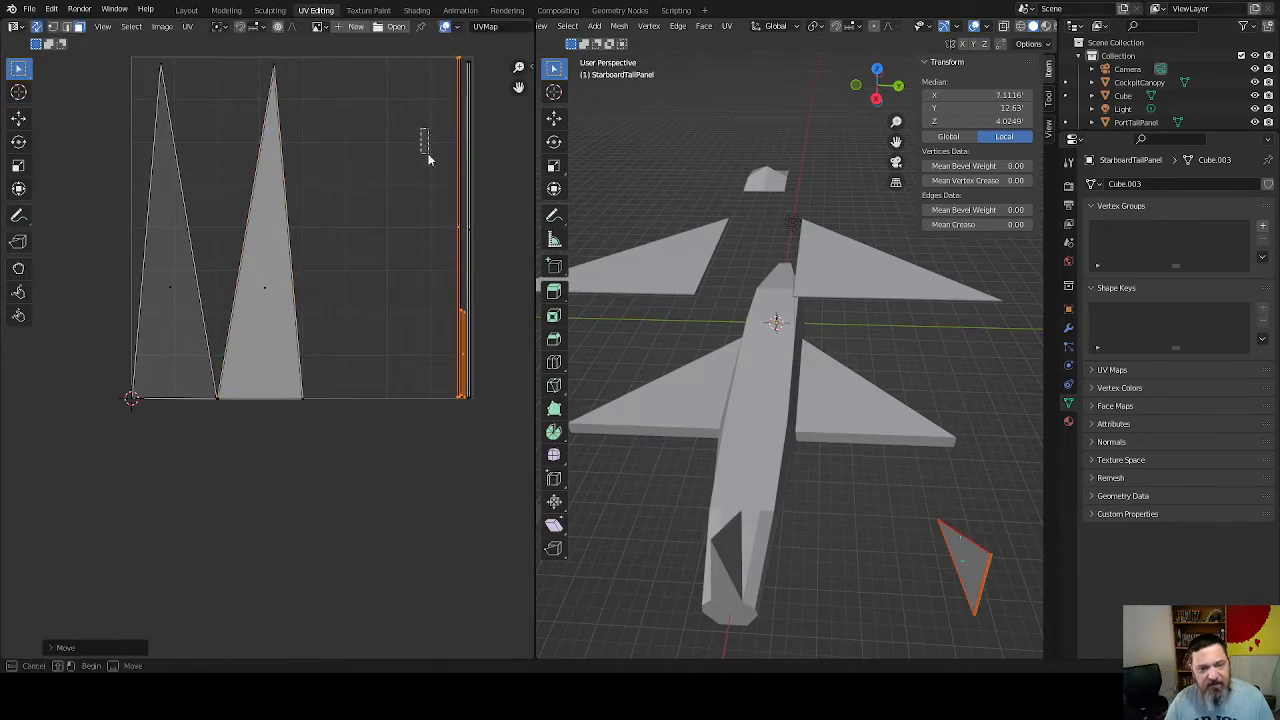
left_click(340, 410)
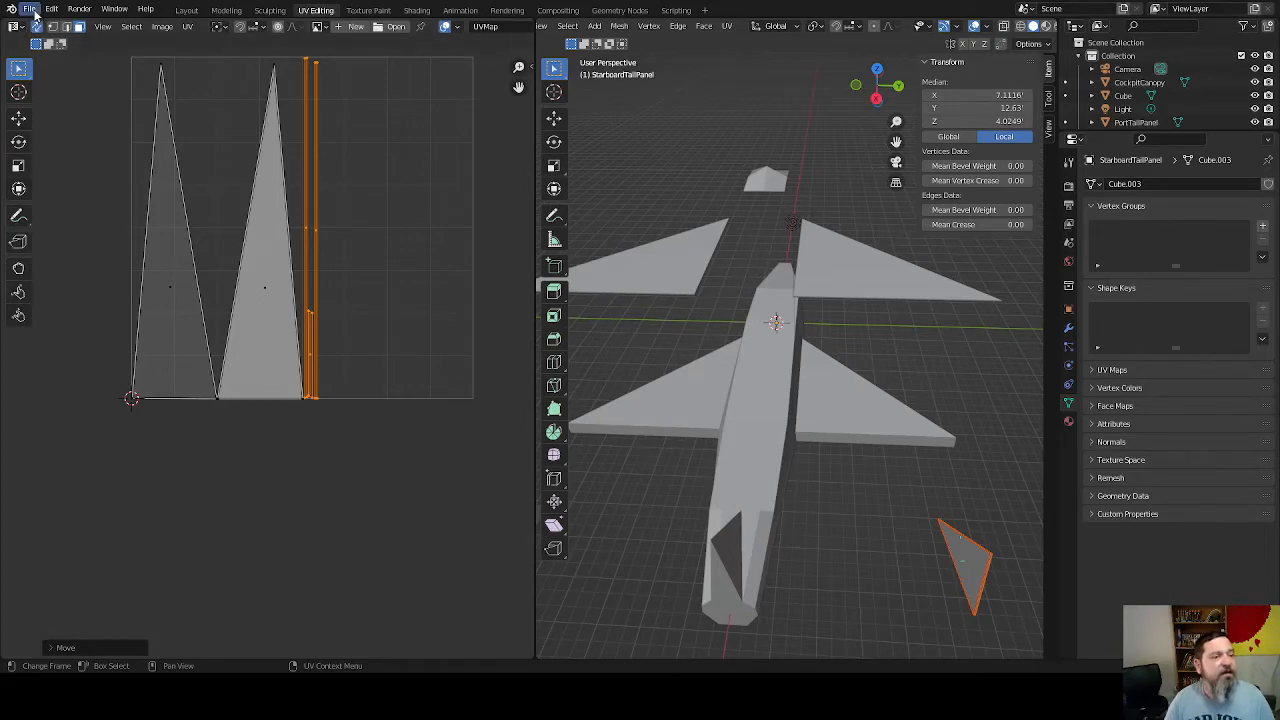
Save the aircraft file and return the starboard tail panel to Object Mode
left_click(33, 12)
left_click(50, 102)
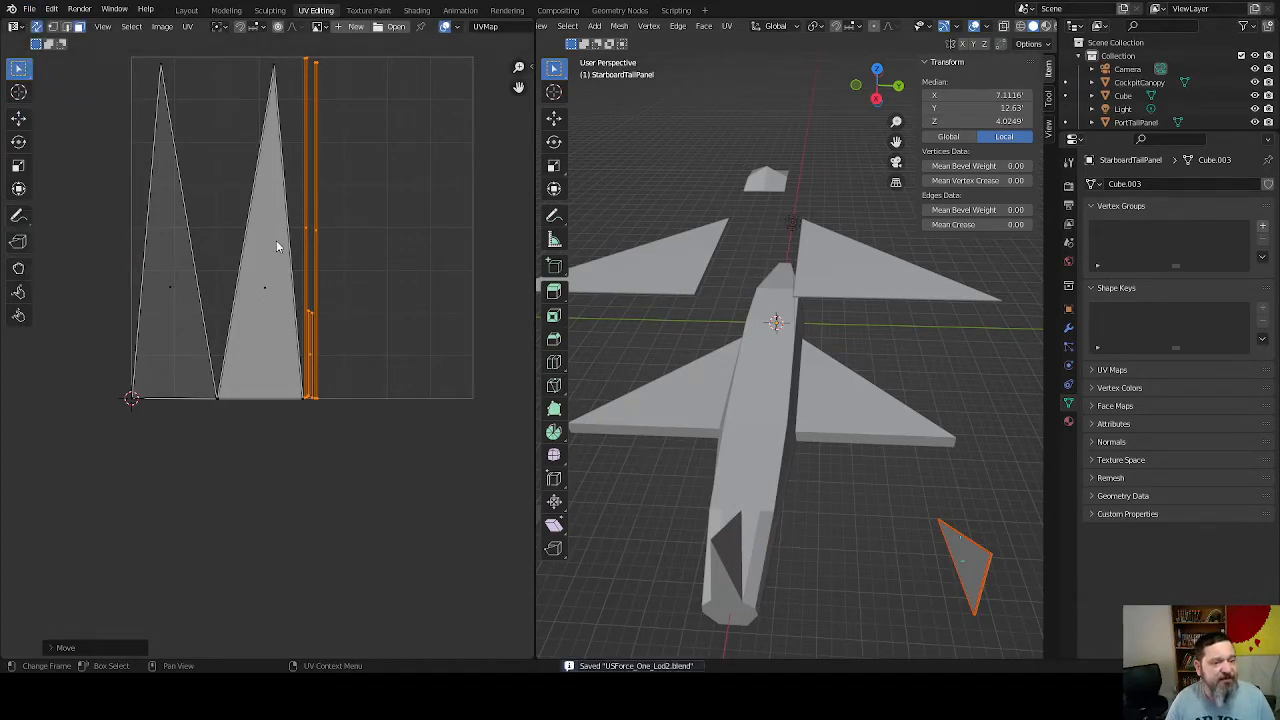
mouse_move(662, 474)
middle_mouse_down()
mouse_move(666, 457)
mouse_move(651, 474)
middle_mouse_up()
key("Tab")
Open the port tail panel in Edit Mode and select its triangular face
left_click(571, 468)
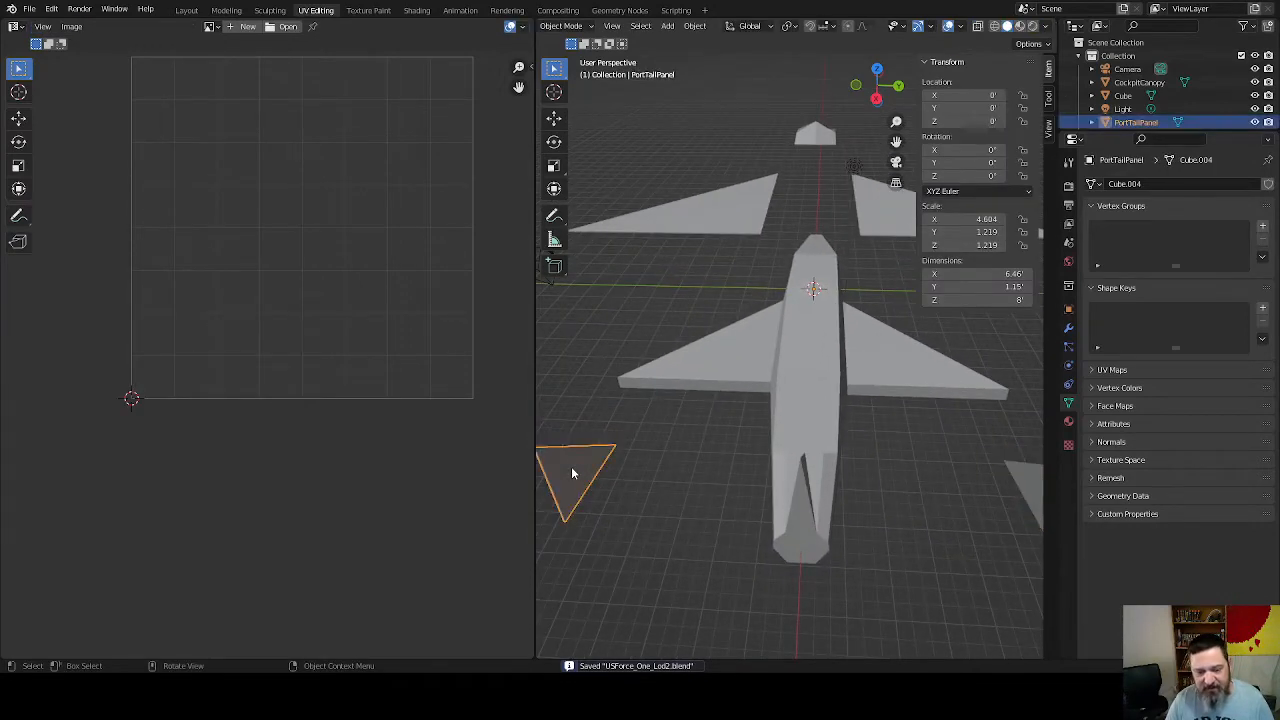
key("Tab")
middle_click_drag(571, 468, 703, 426)
middle_click_drag(812, 422, 771, 425)
scroll(720, 417, "up", 4)
left_click(722, 429)
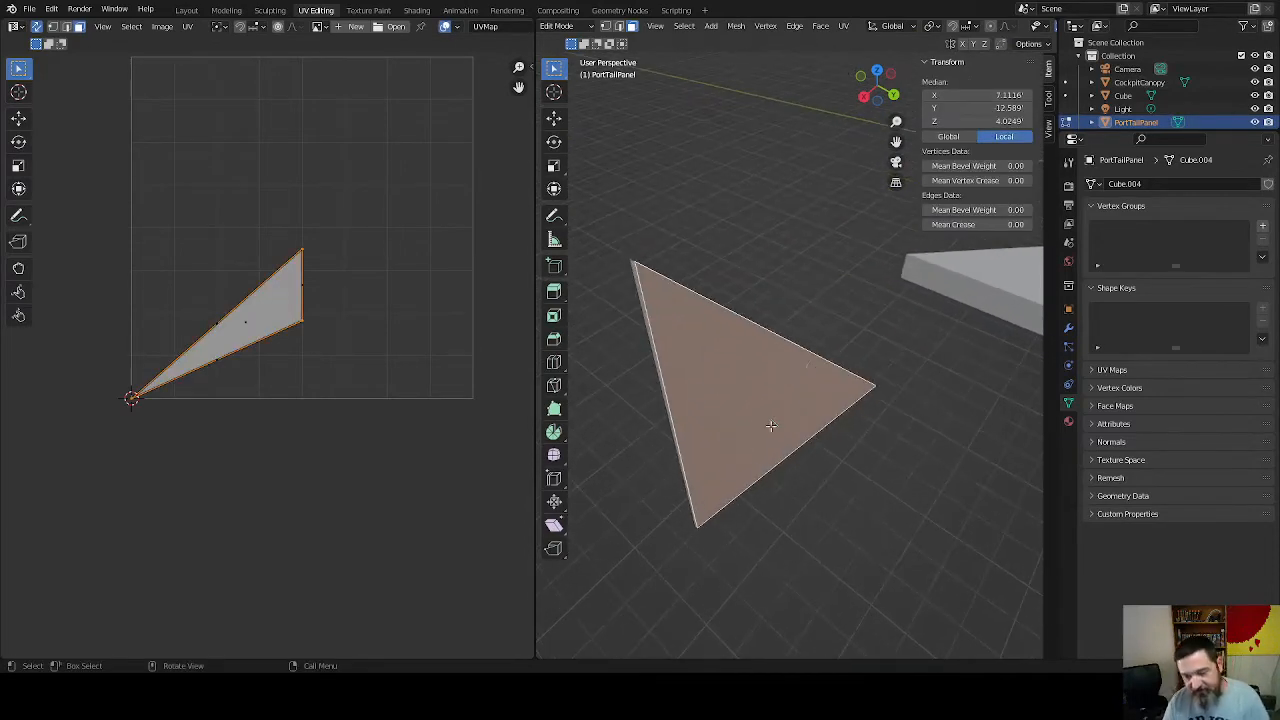
Select the outline edges of the port tail panel's triangular faces and the short corner edge, and mark them as seams
middle_click_drag(796, 357, 746, 334)
key("2")
left_click(695, 349)
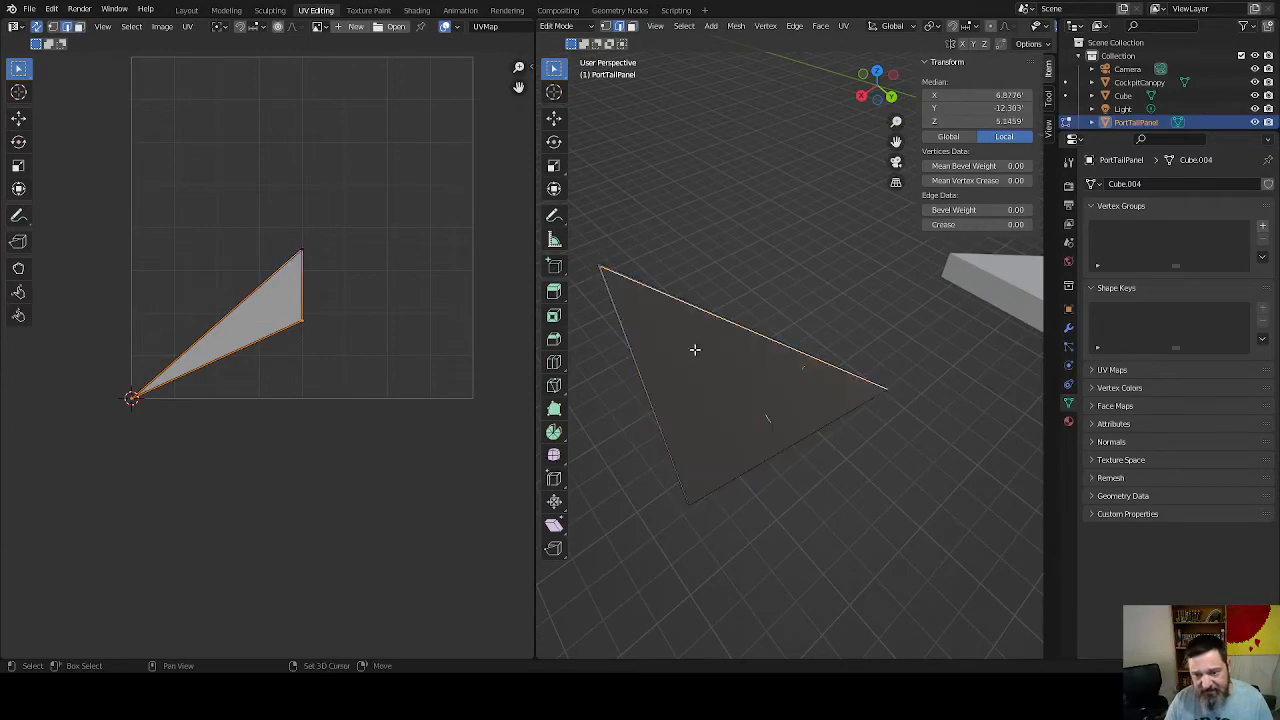
left_click(659, 391, "shift")
left_click(766, 434, "shift")
middle_click_drag(694, 449, 772, 315)
left_click(717, 510, "shift")
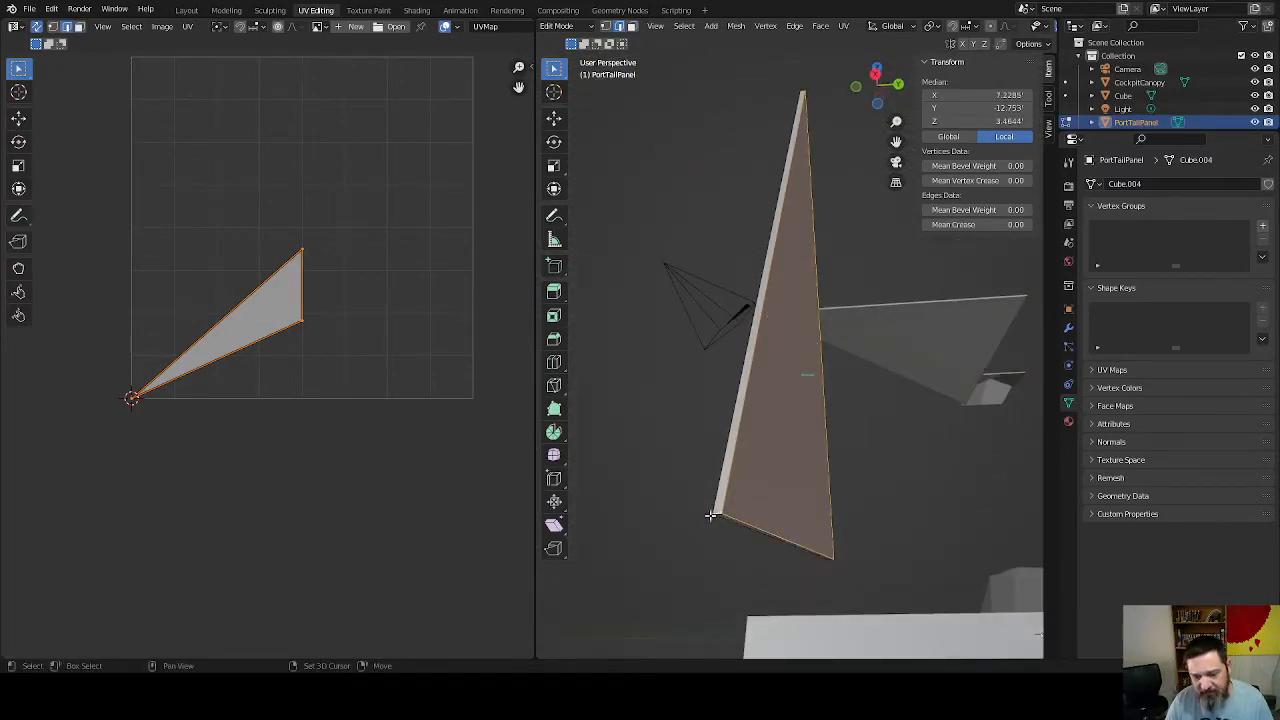
key("ctrl+e")
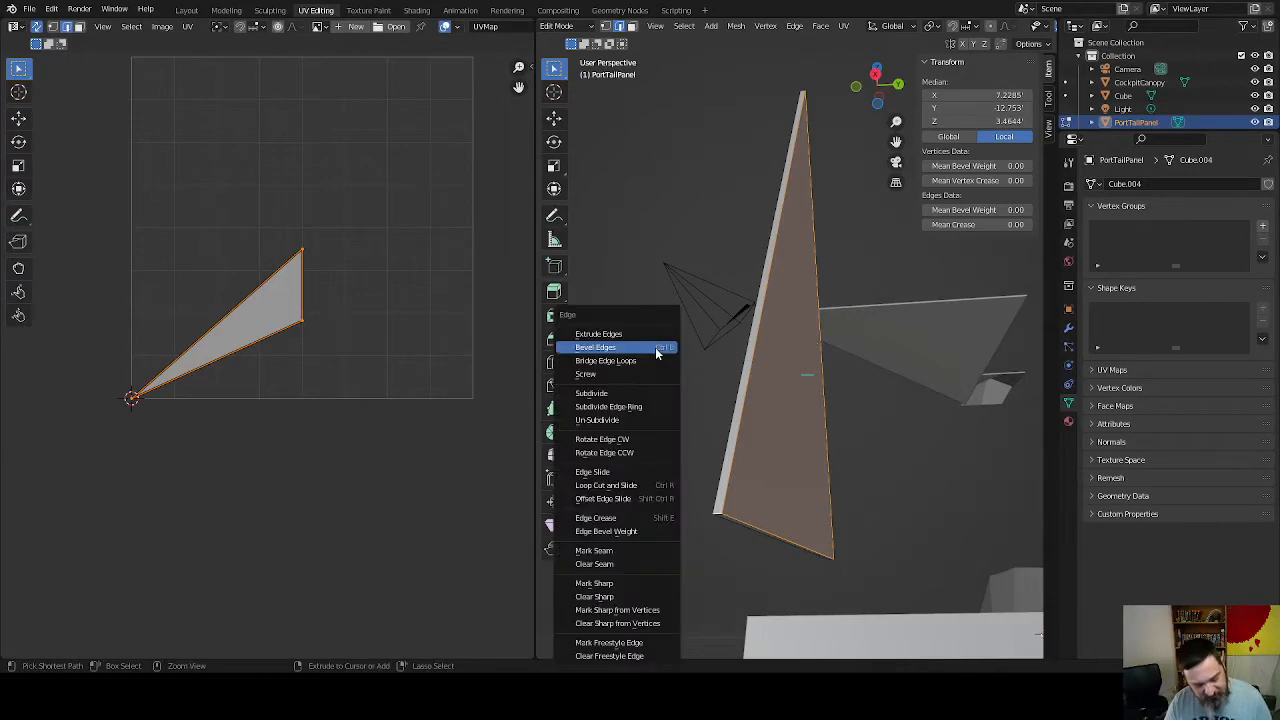
key("m")
middle_click_drag(681, 405, 669, 424)
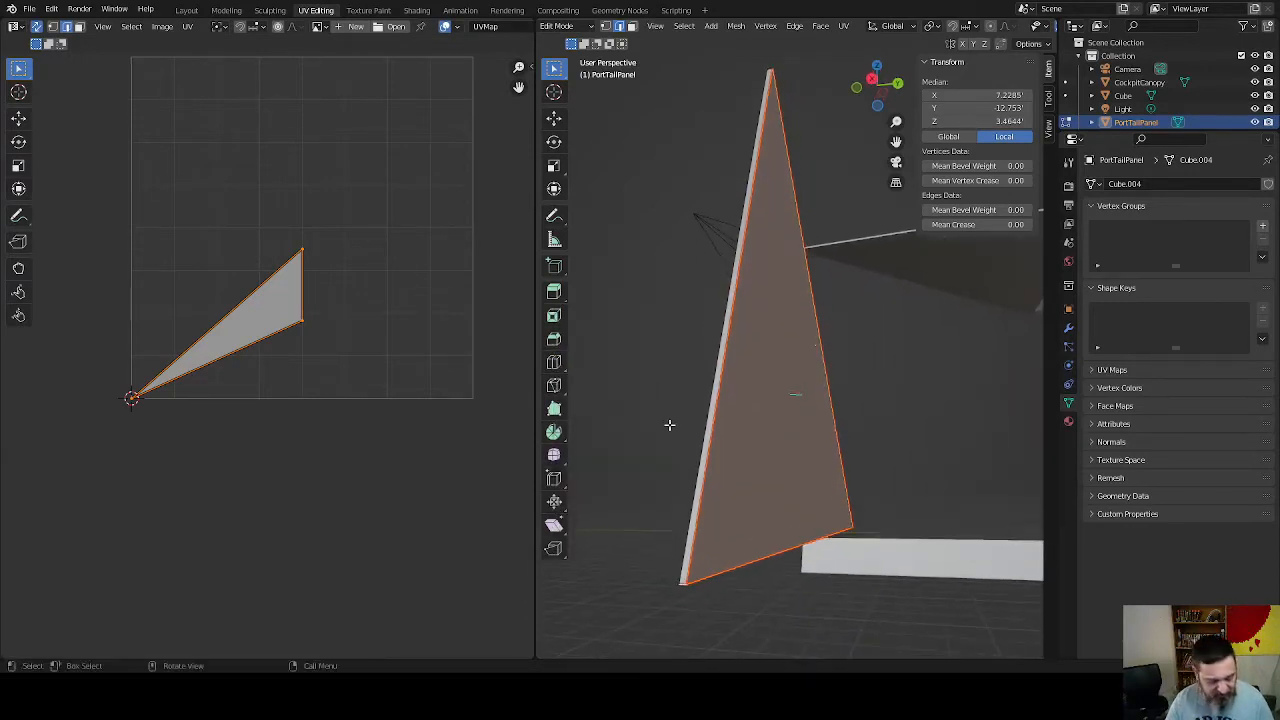
Select the whole port tail panel and unwrap it with Smart UV Project, using a 66° angle limit and 0.020 island margin
key("a")
key("u")
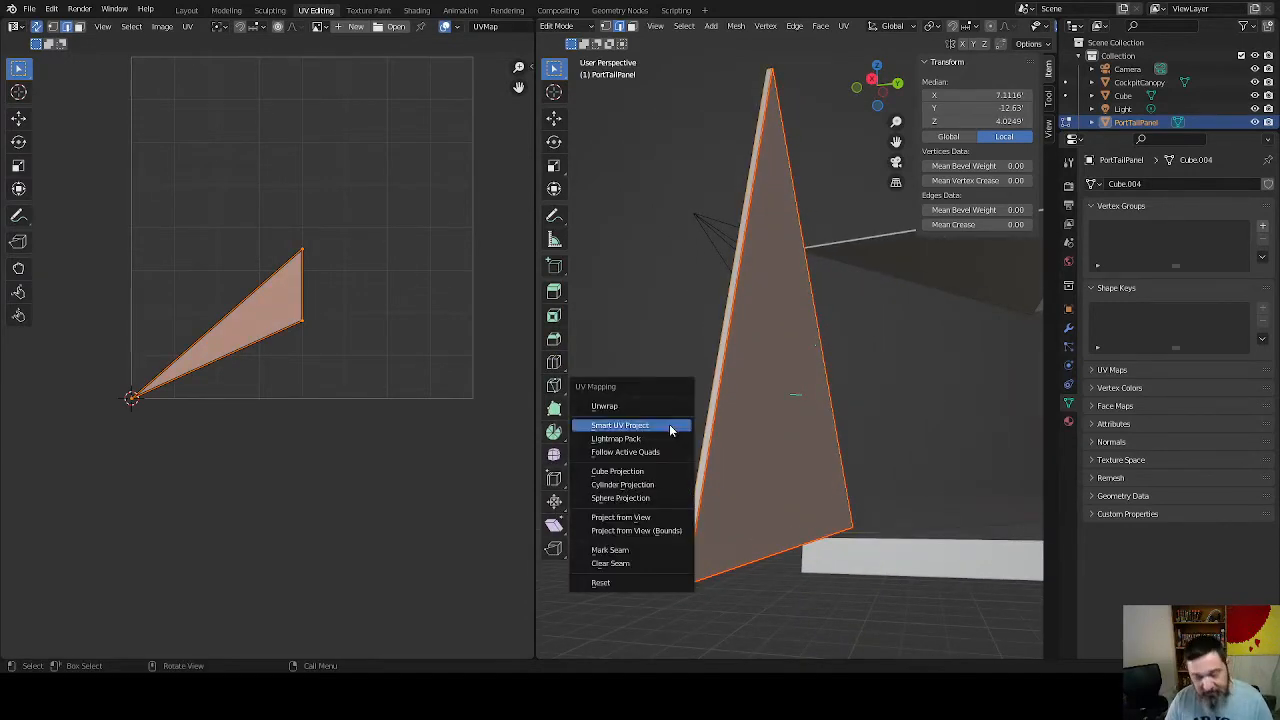
left_click(632, 426)
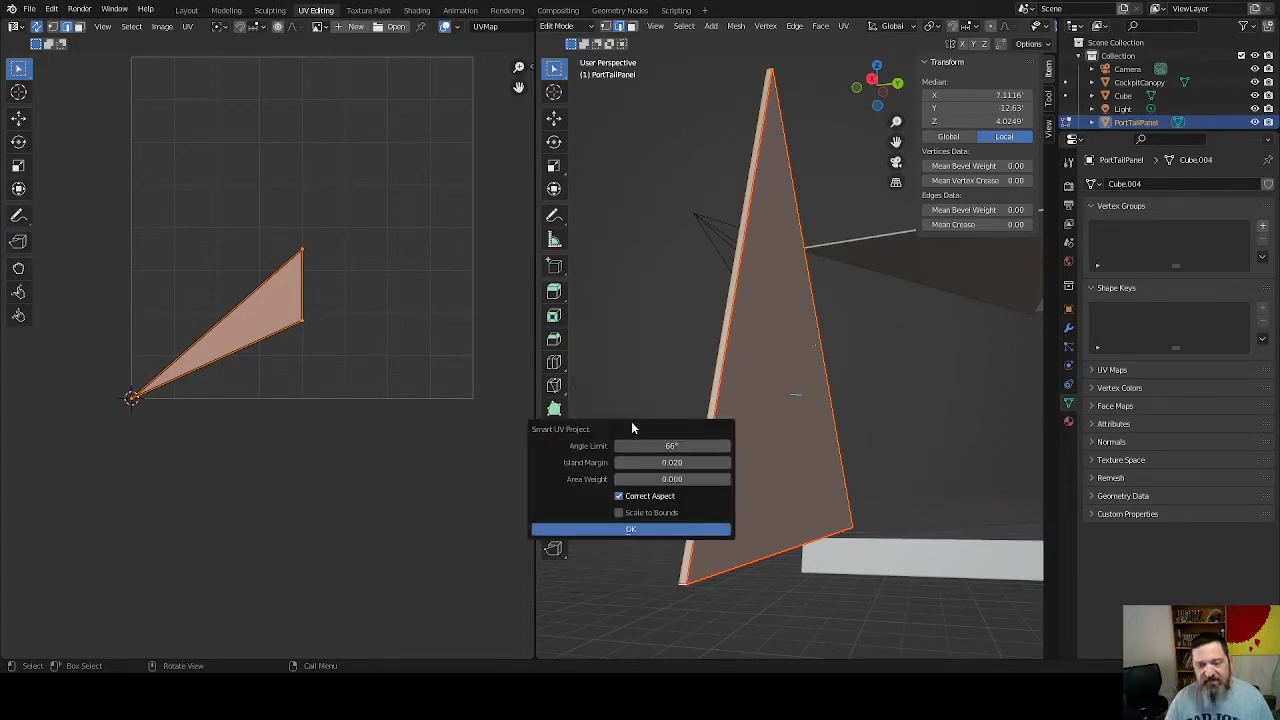
left_click(634, 533)
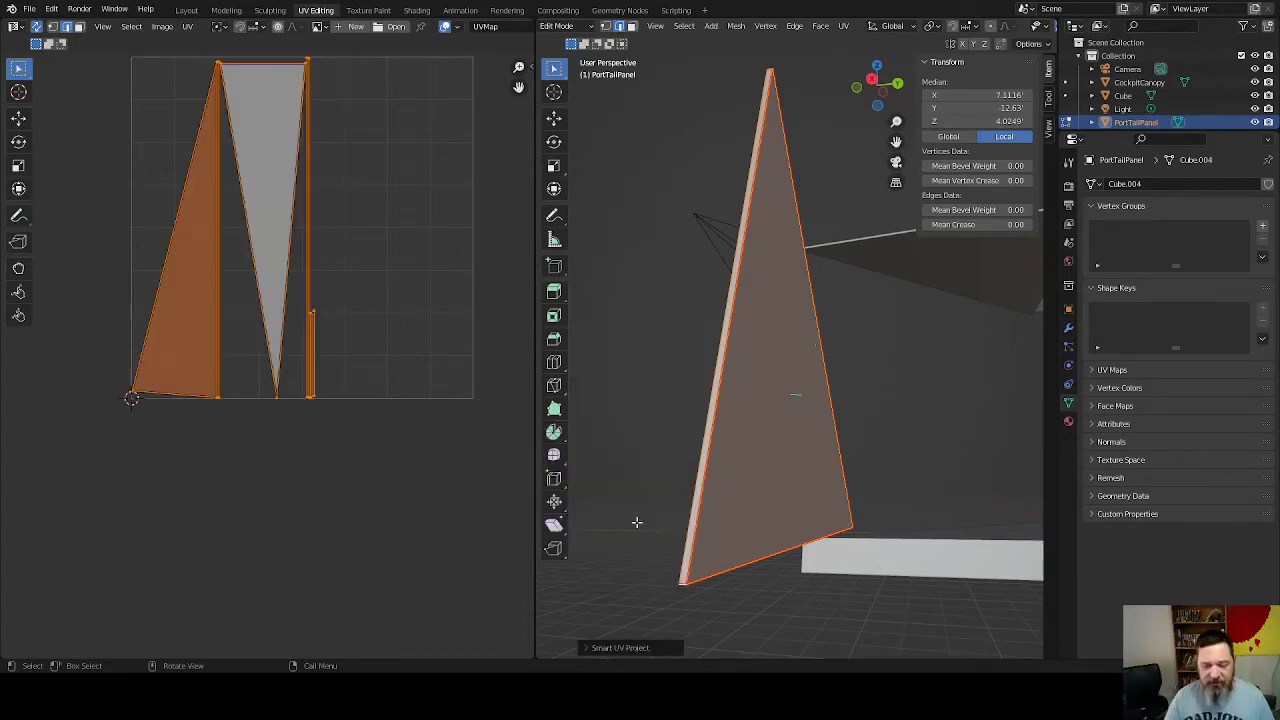
Rotate the first triangular UV island until its short base is level and move it into the lower-left corner of the UV square
middle_click_drag(364, 287, 444, 392)
left_click(237, 388)
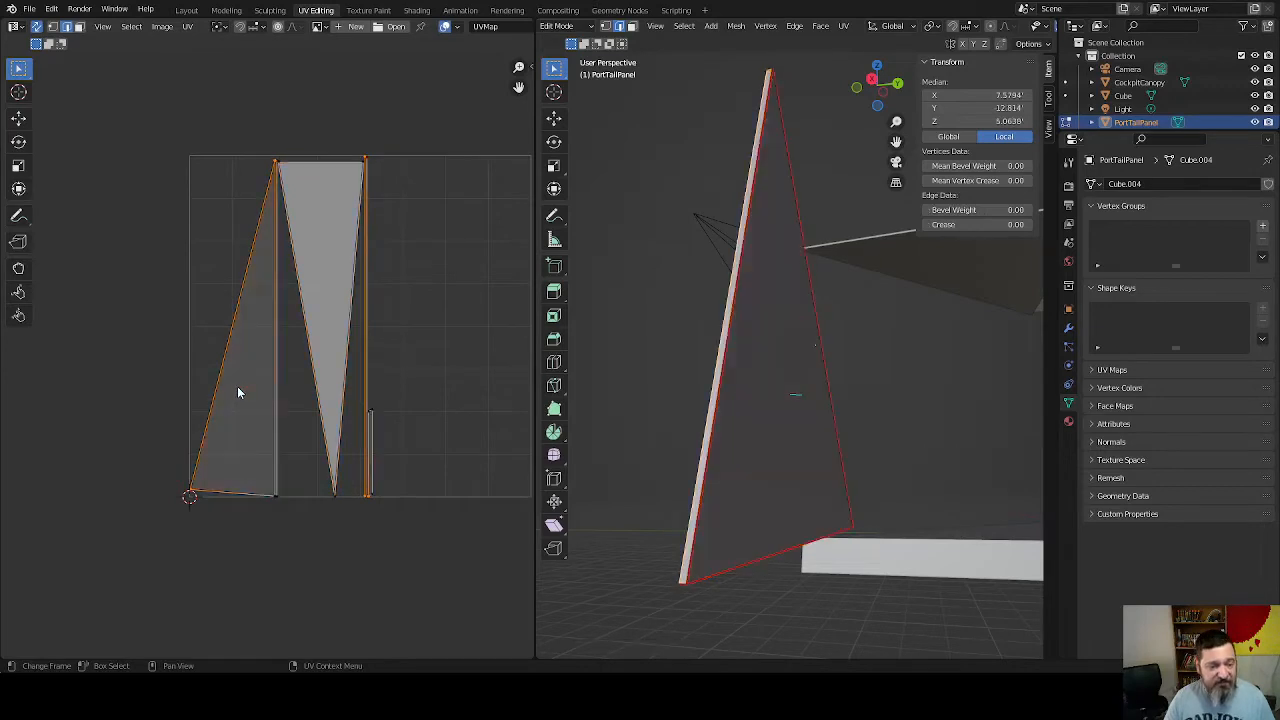
key("r")
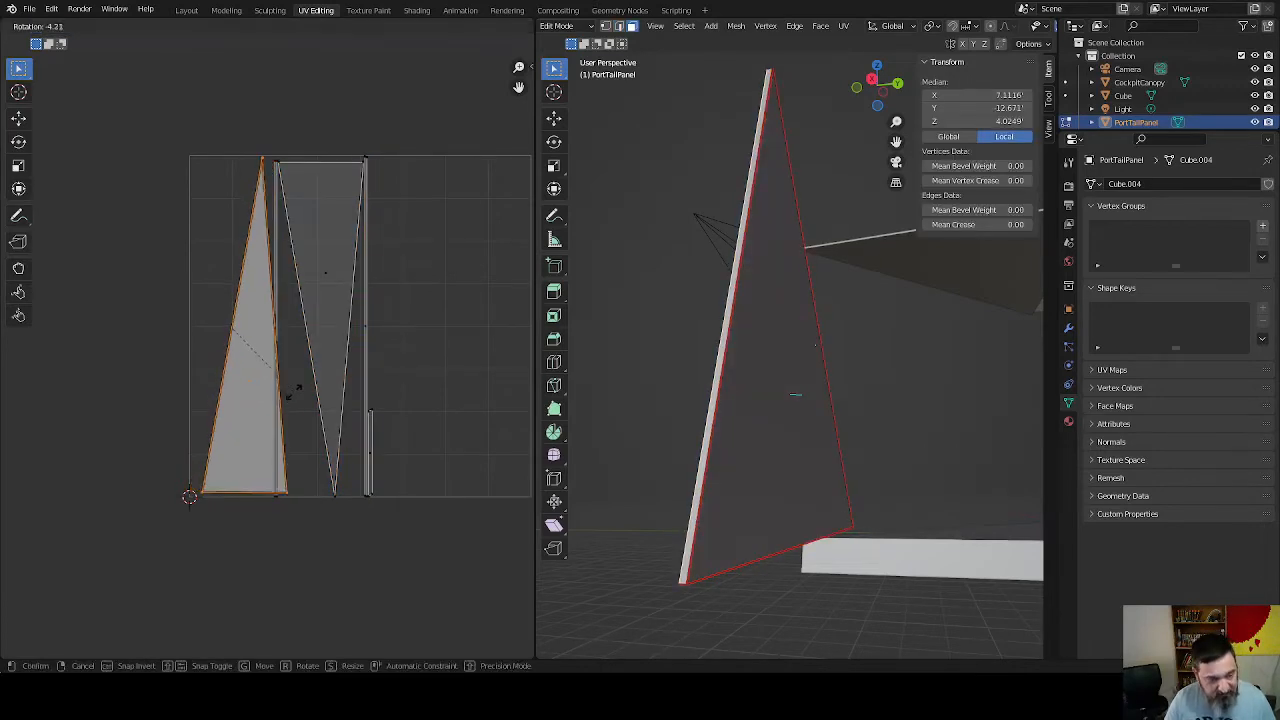
left_click(298, 398)
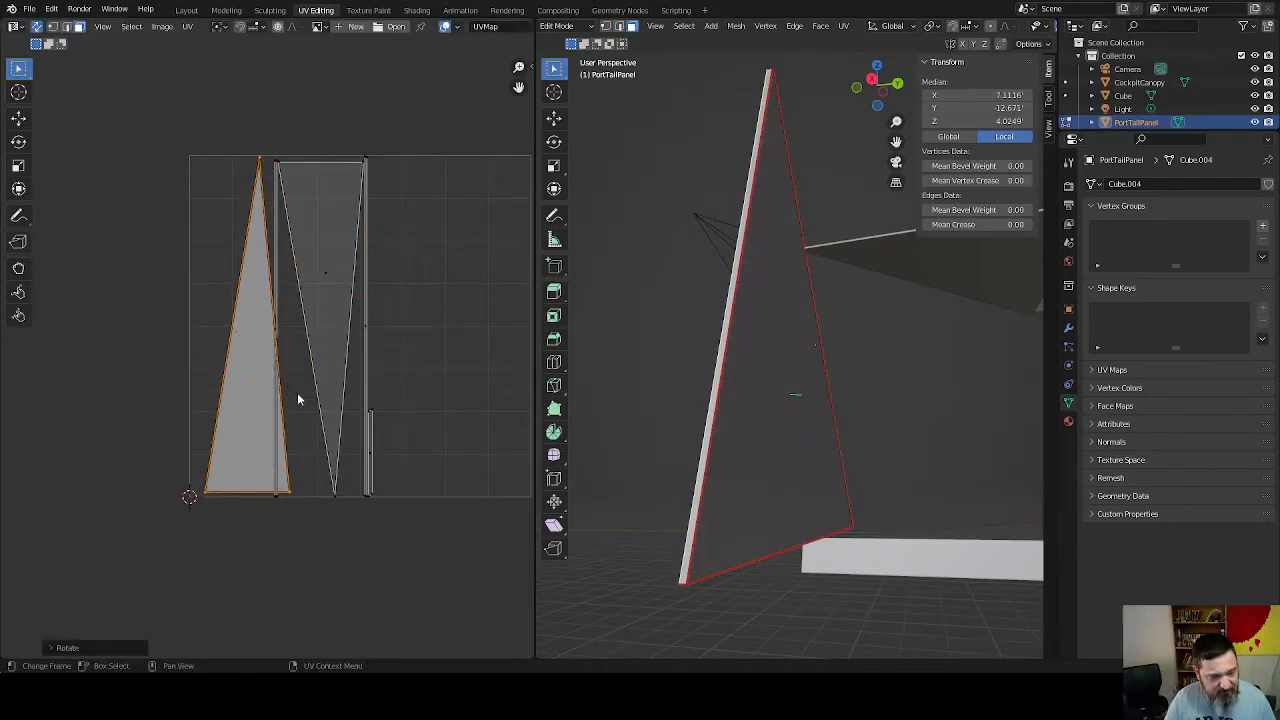
key("g")
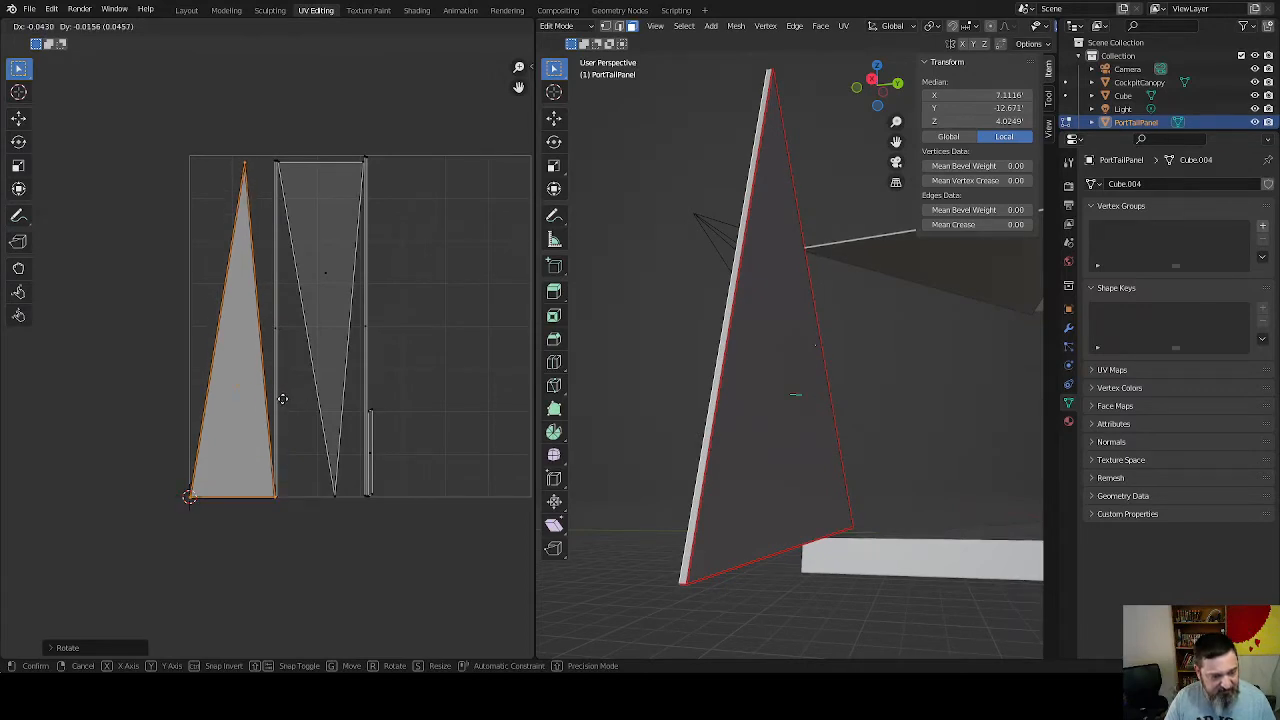
left_click(284, 399)
Move the long strip island from between the two triangles to the right of the other strip islands
left_click(276, 351)
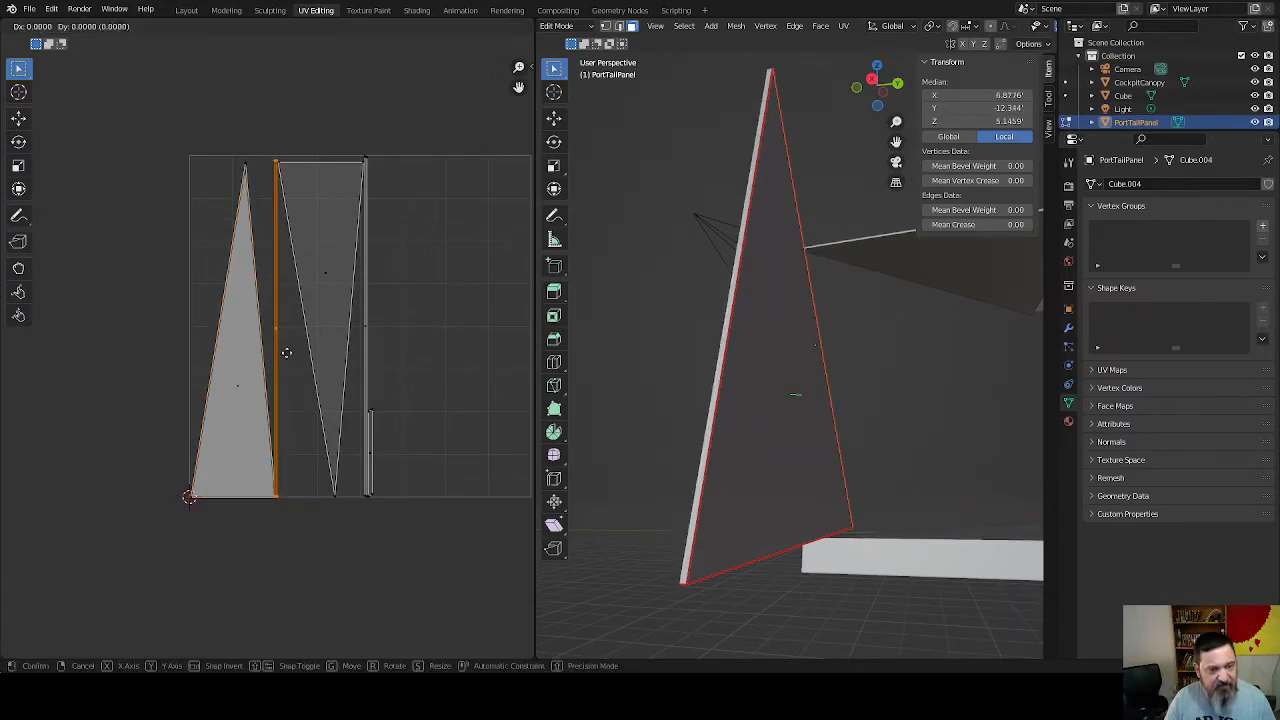
key("g")
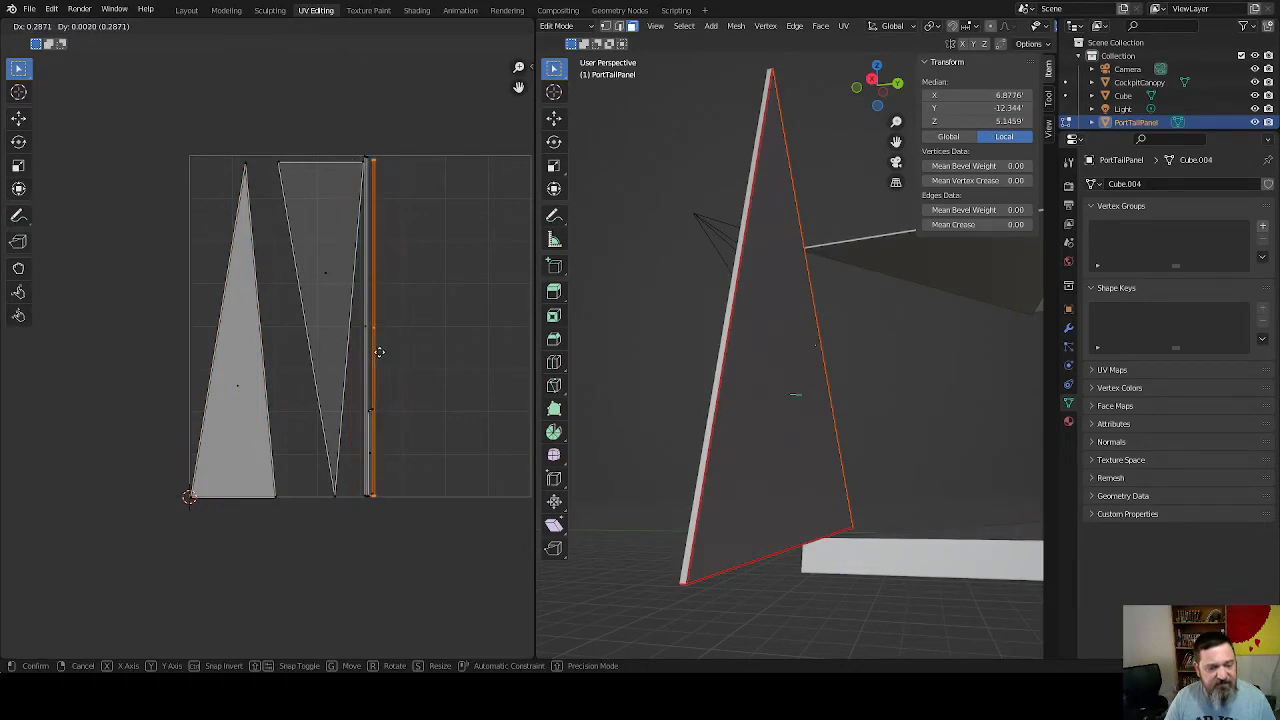
left_click(378, 351)
Rotate the second triangular UV island by 180° and place it directly against the first triangle along the lower border
left_click(319, 290)
type("r180")
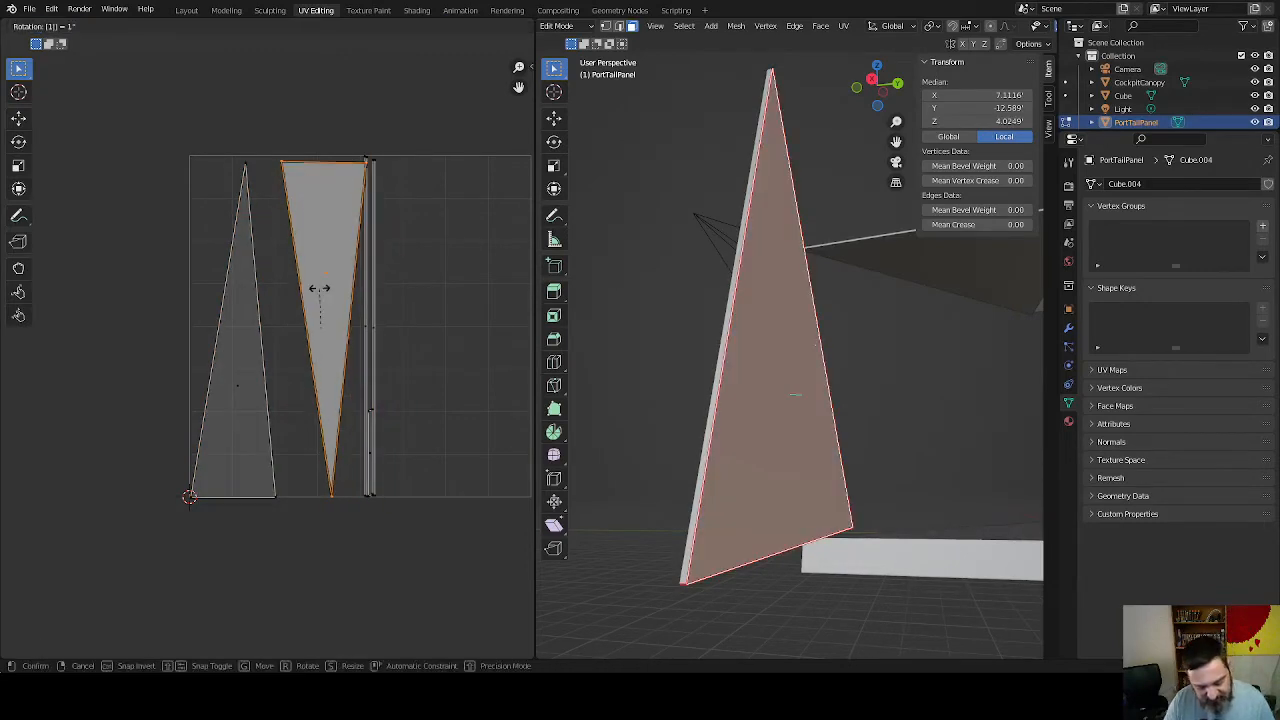
key("Return")
middle_click_drag(279, 448, 300, 322)
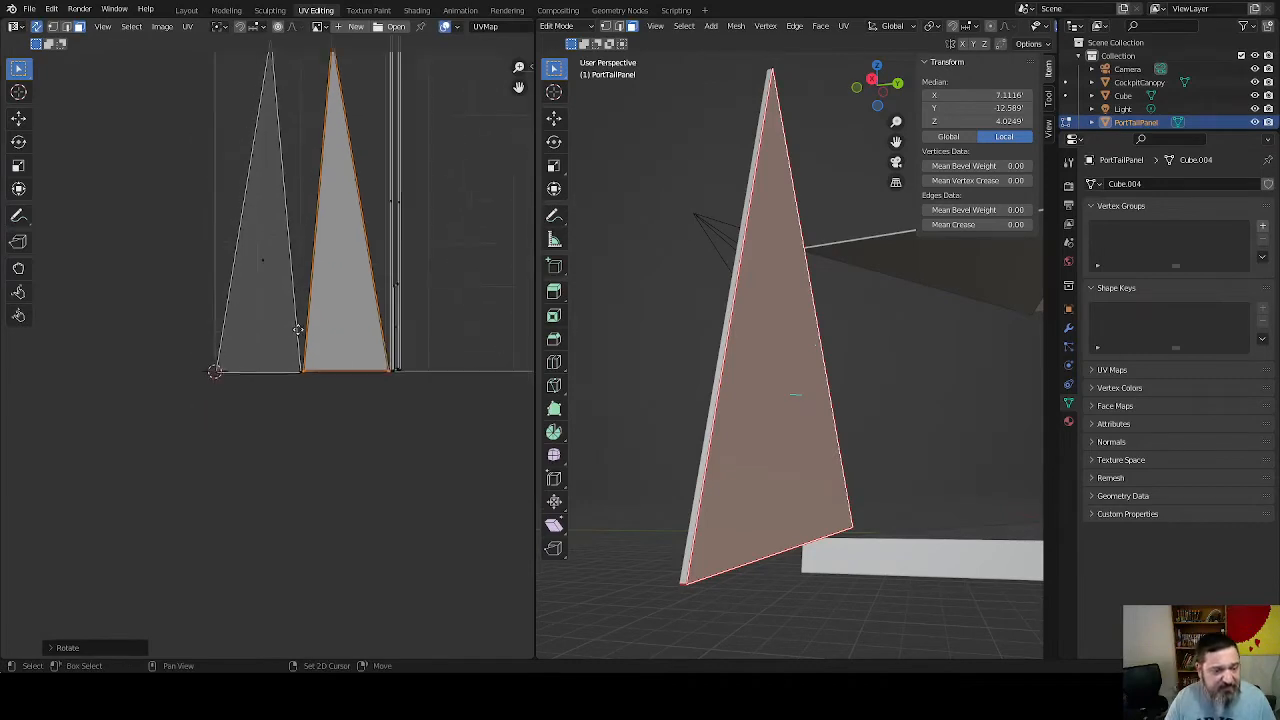
scroll(302, 299, "up", 3)
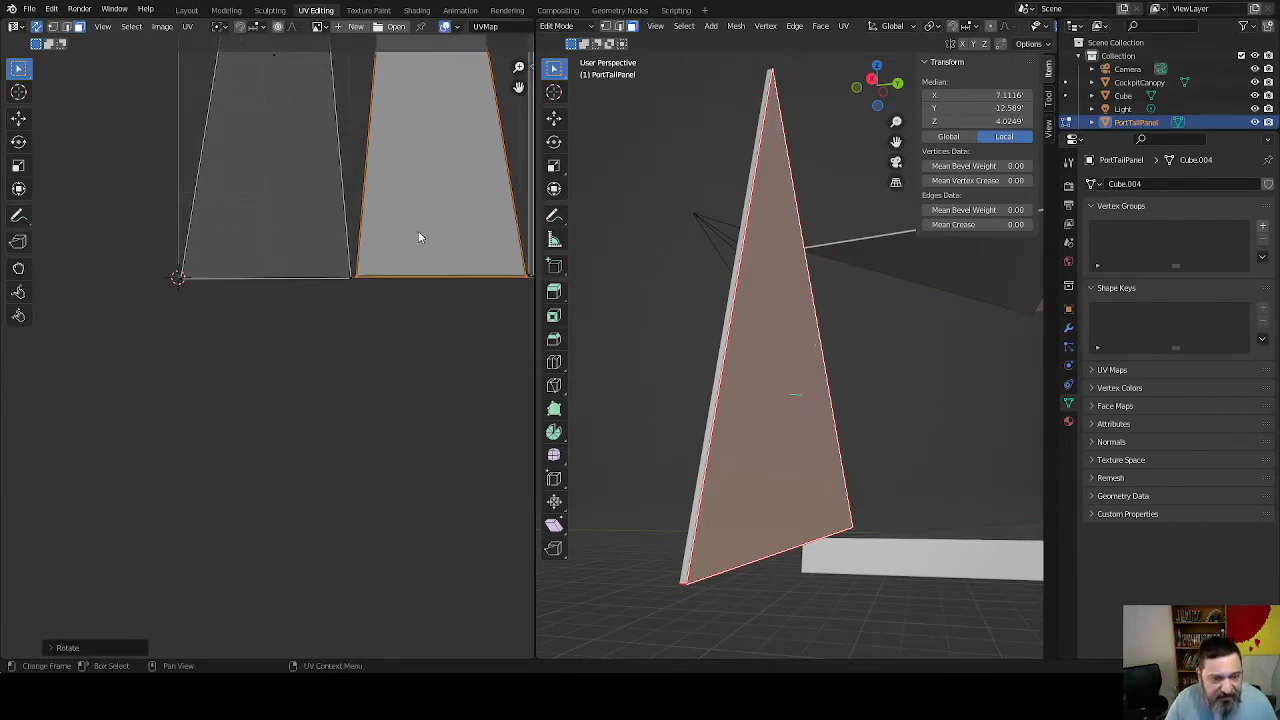
key("g")
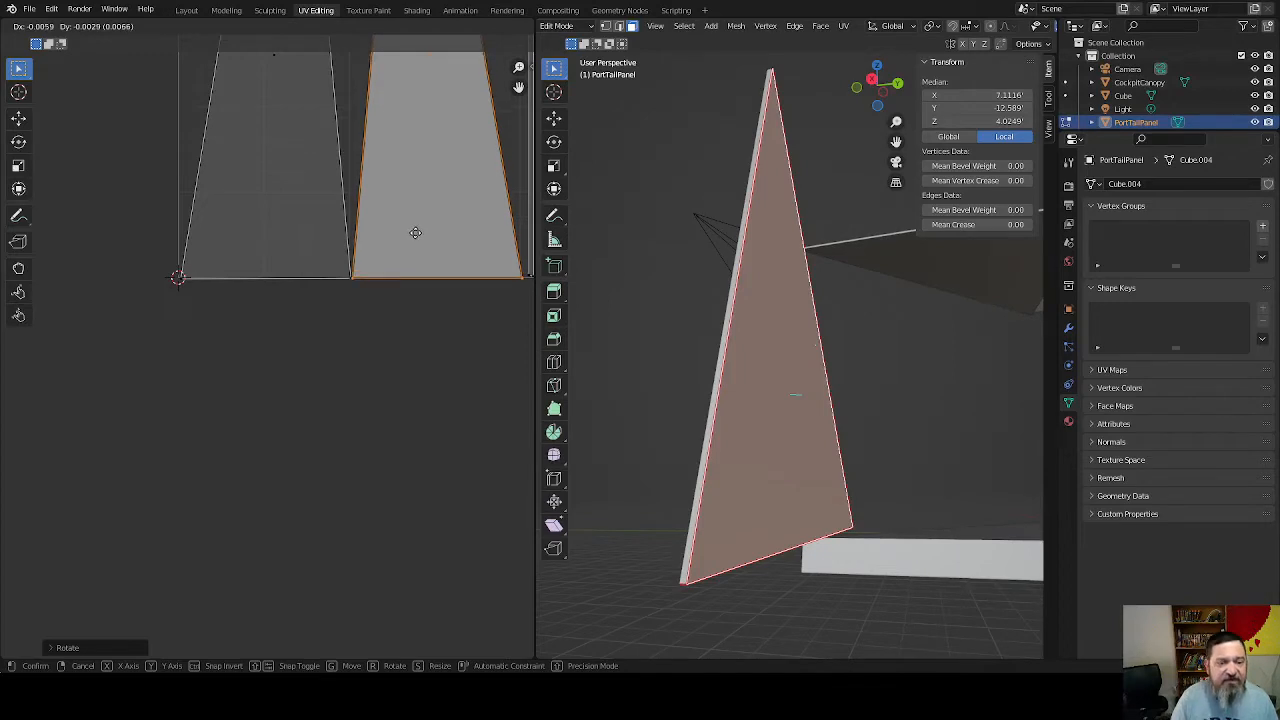
left_click(415, 232)
Save the aircraft file and return the port tail panel to Object Mode
middle_click_drag(415, 232, 309, 592)
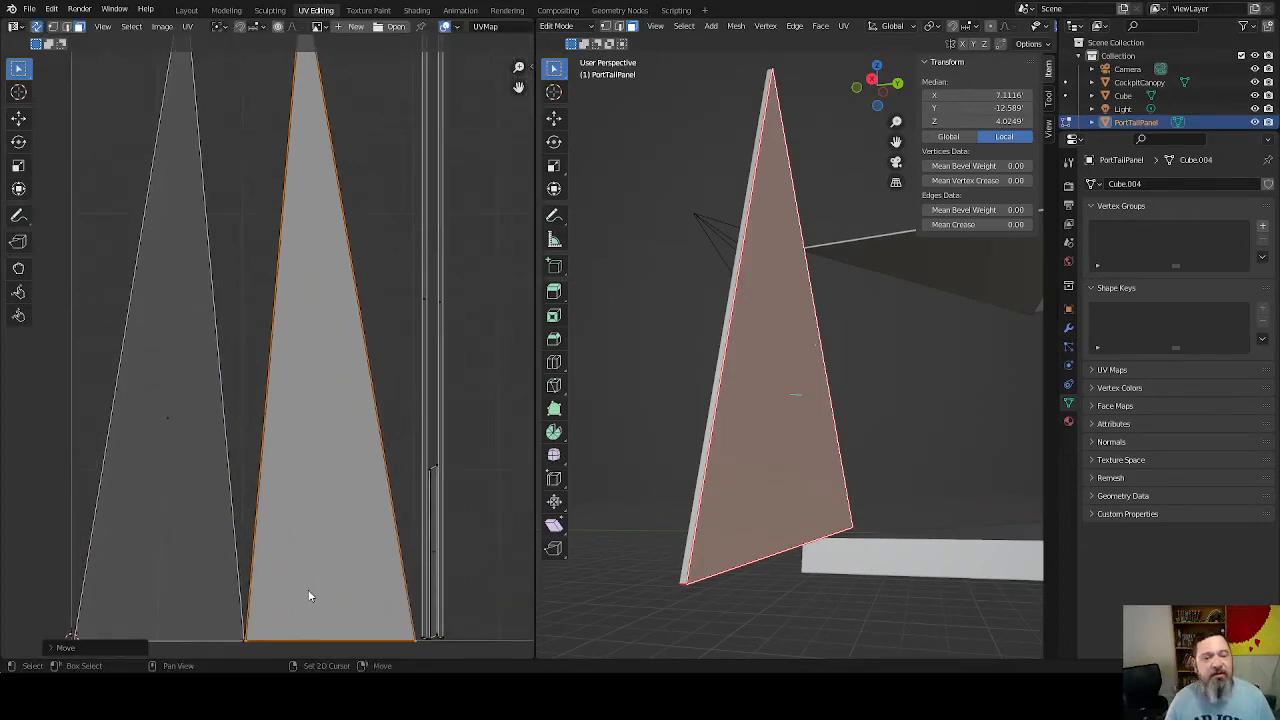
scroll(294, 564, "down", 3)
left_click(30, 9)
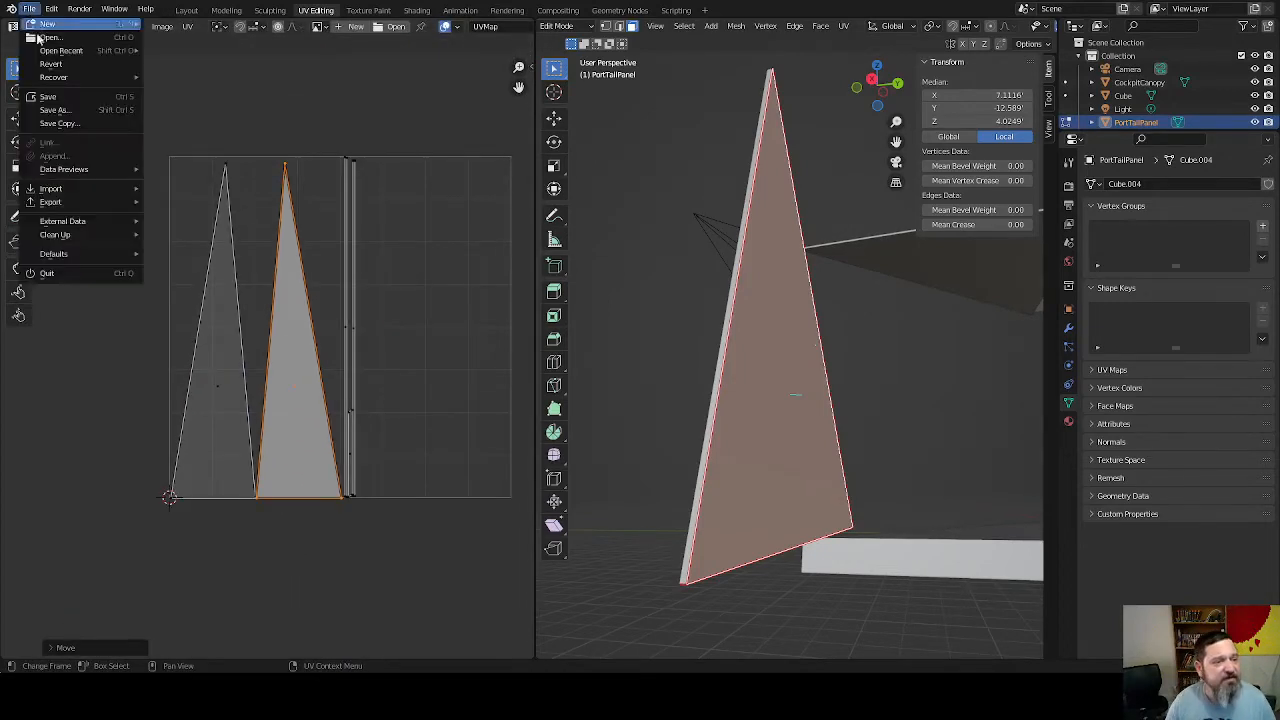
left_click(48, 96)
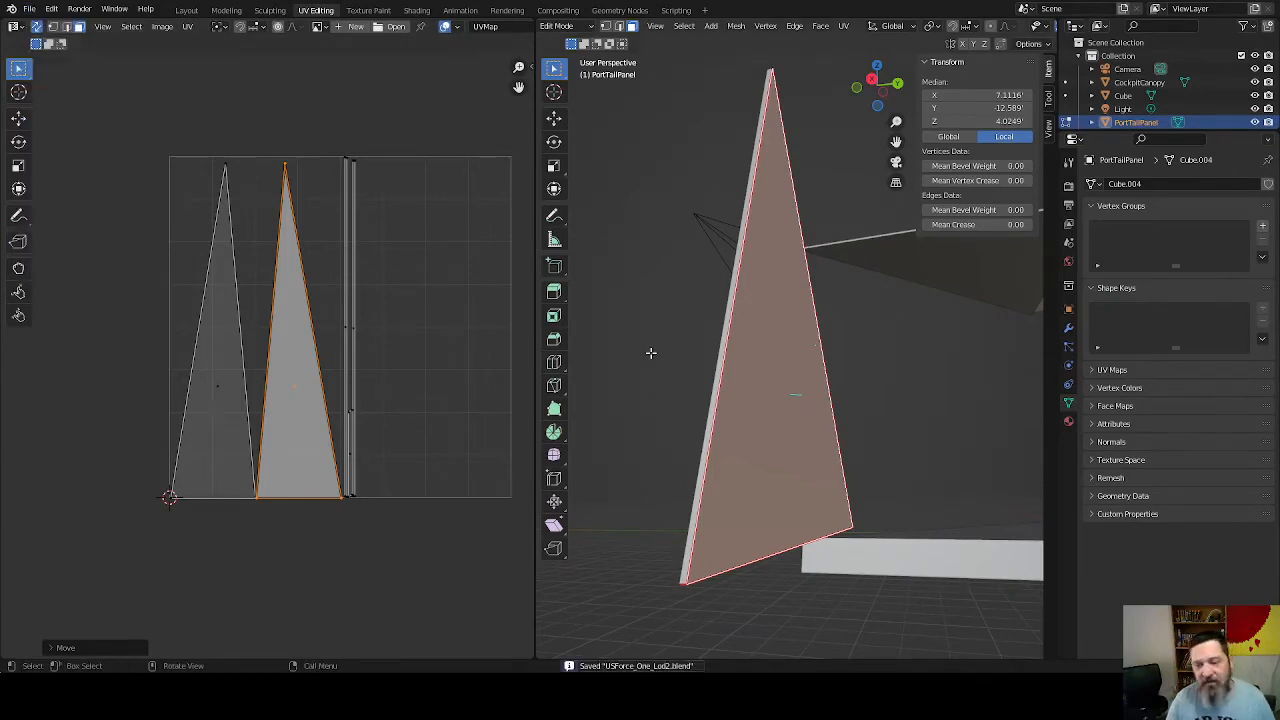
key("Tab")
scroll(719, 342, "down", 3)
Select the port wing panel and open it in Edit Mode
middle_click_drag(719, 342, 792, 440)
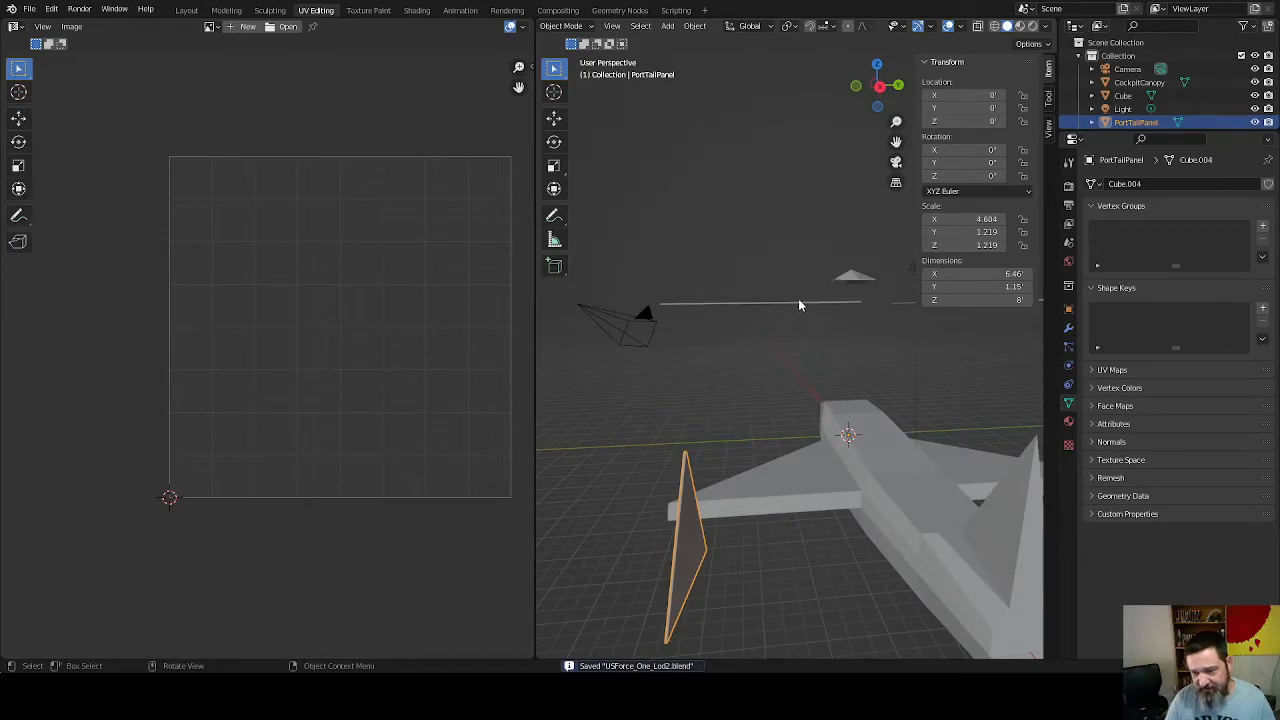
left_click(804, 304)
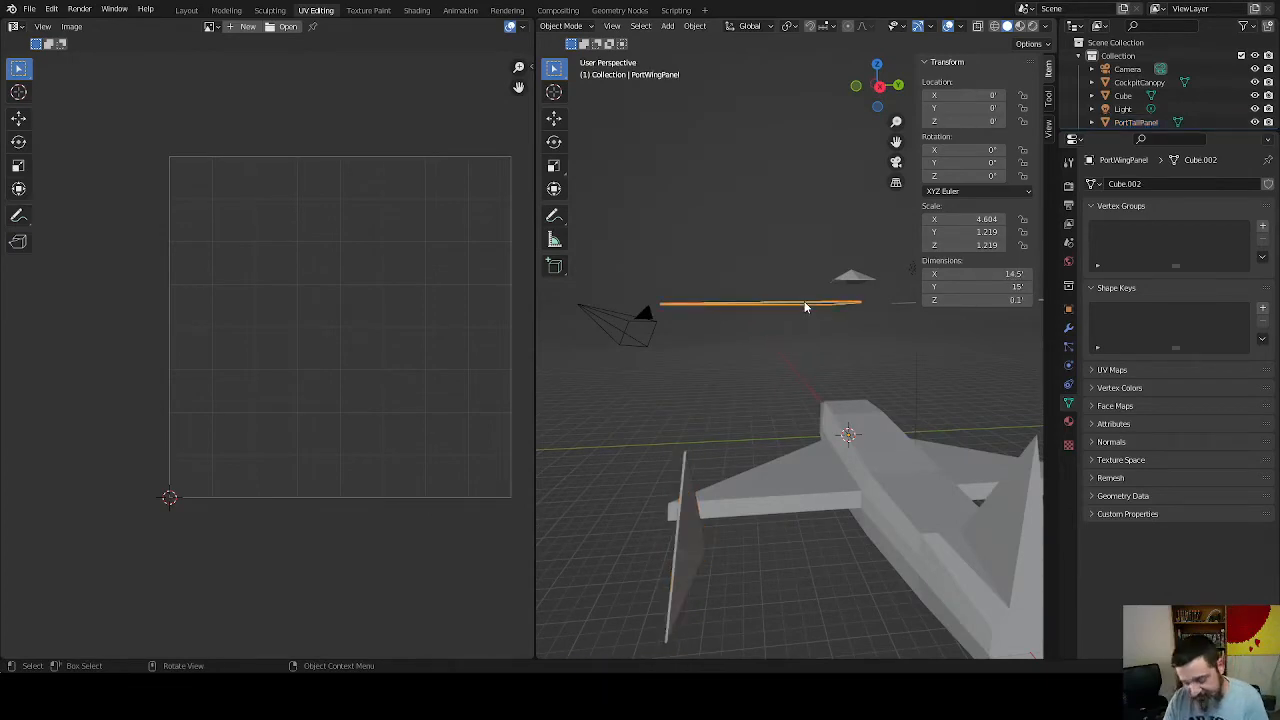
scroll(804, 305, "up", 4)
middle_click_drag(728, 279, 753, 340)
key("Tab")
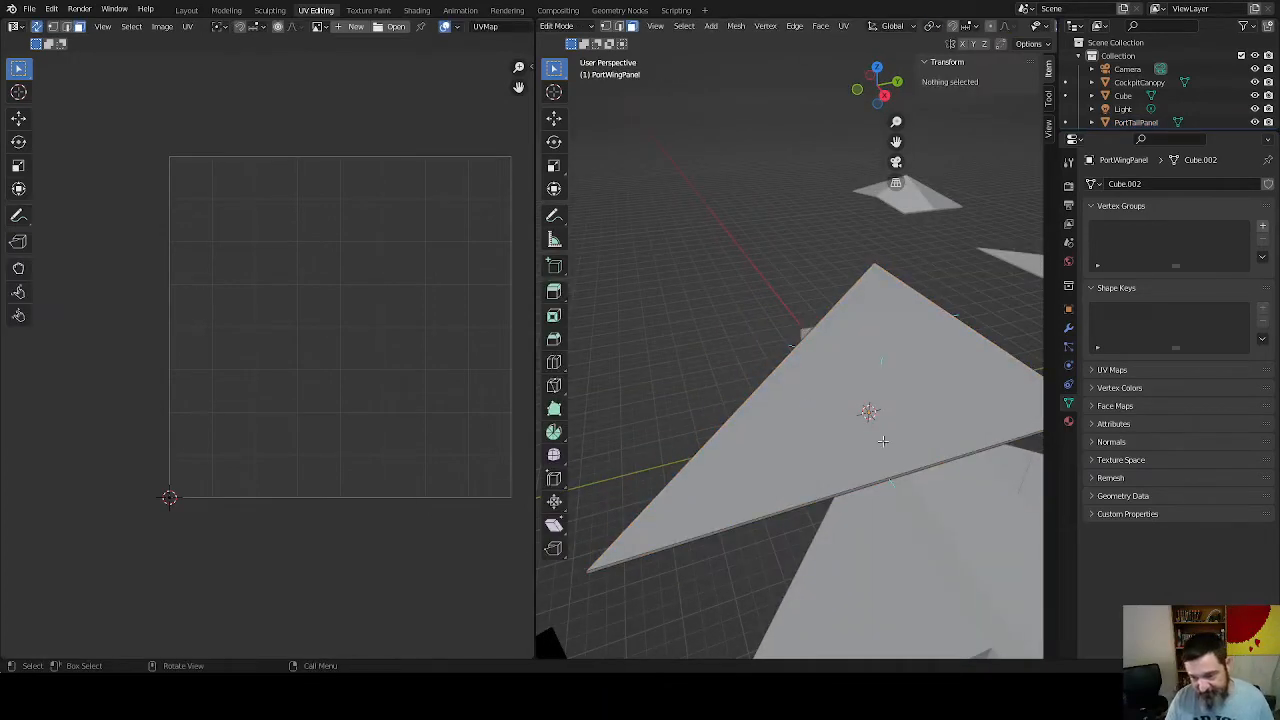
Select the three outline edges of the port wing panel's underside and a short vertical corner edge, and mark them as seams
middle_click_drag(871, 409, 737, 325)
left_click(738, 224)
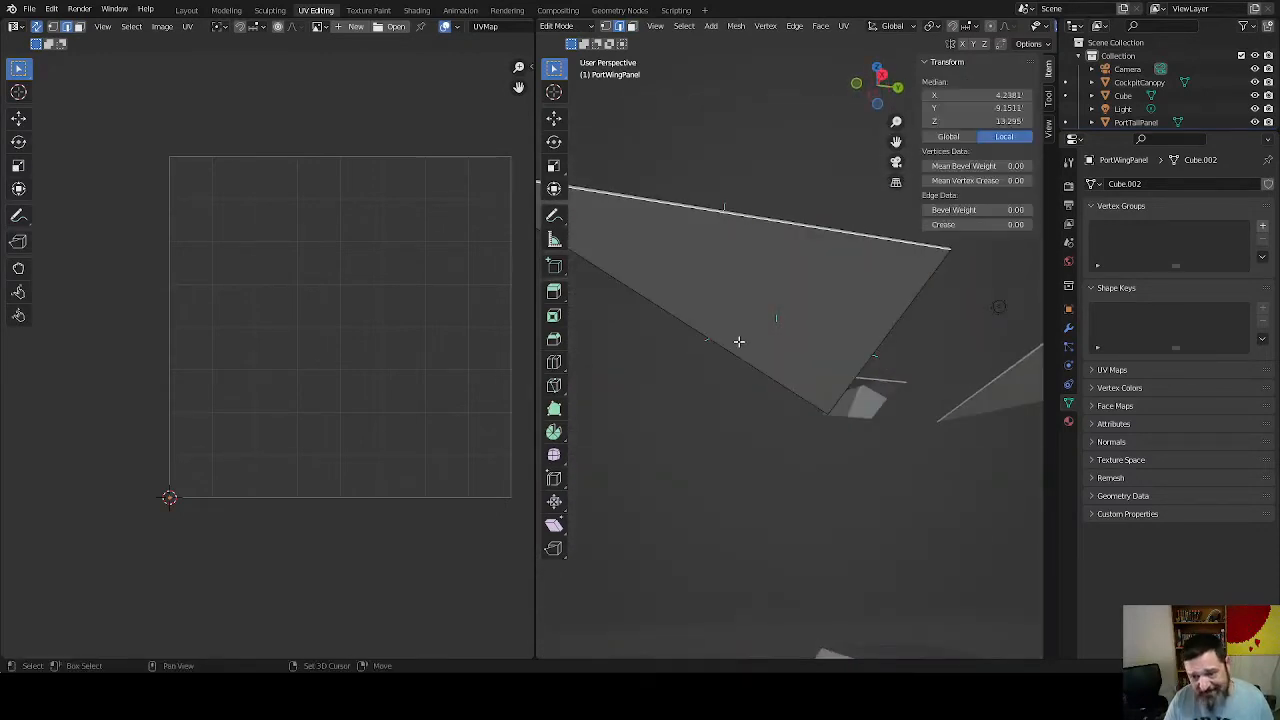
left_click(739, 343, "shift")
left_click(871, 340, "shift")
middle_click_drag(851, 323, 731, 380)
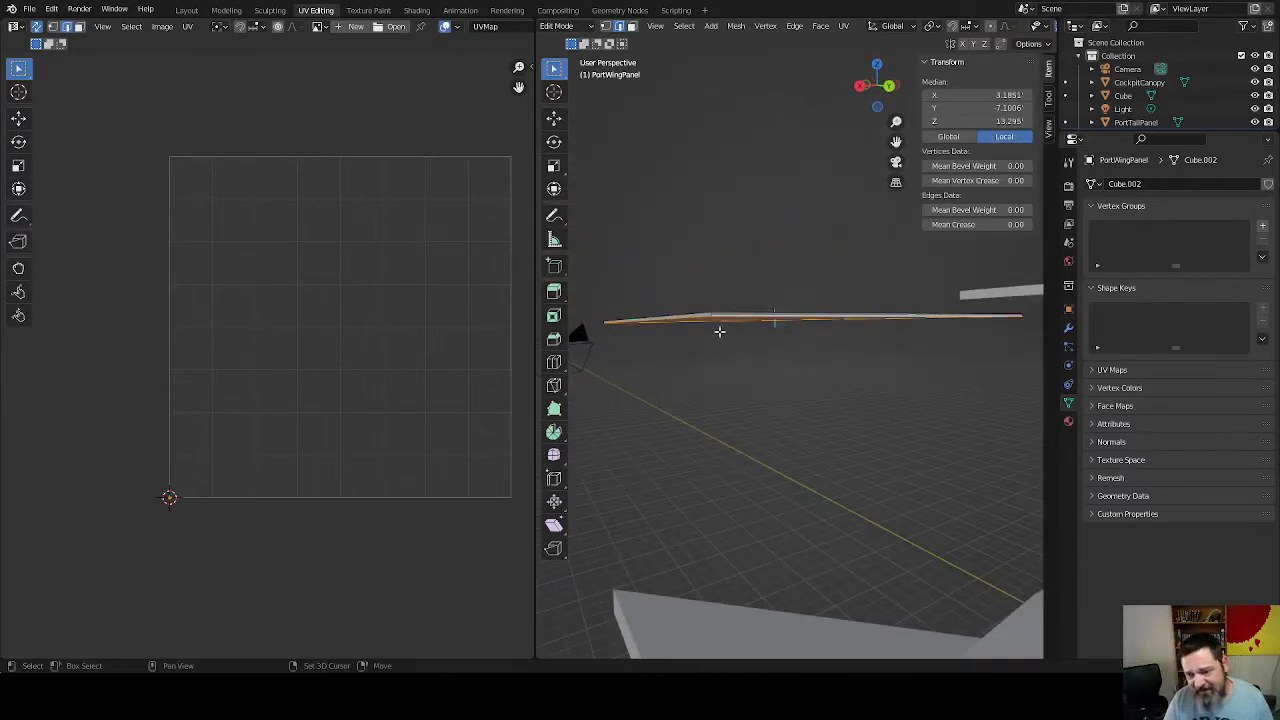
middle_click_drag(719, 331, 655, 303)
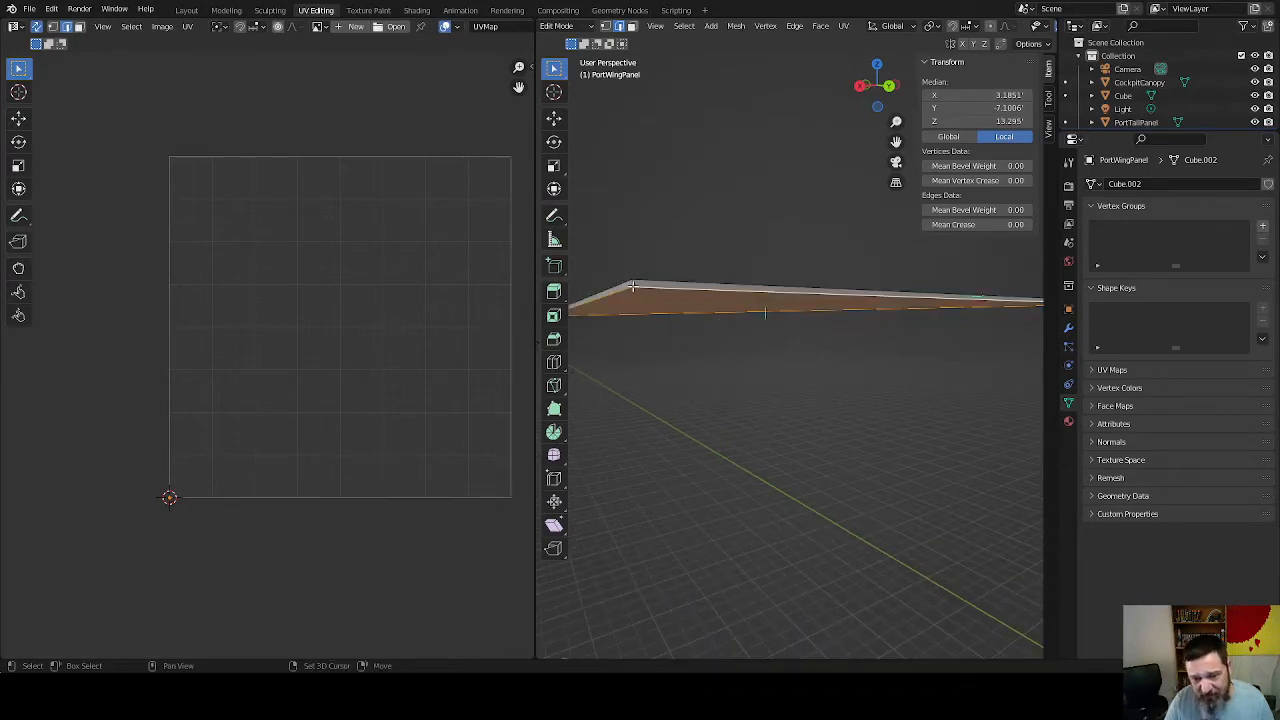
left_click(631, 285, "shift")
key("ctrl+e")
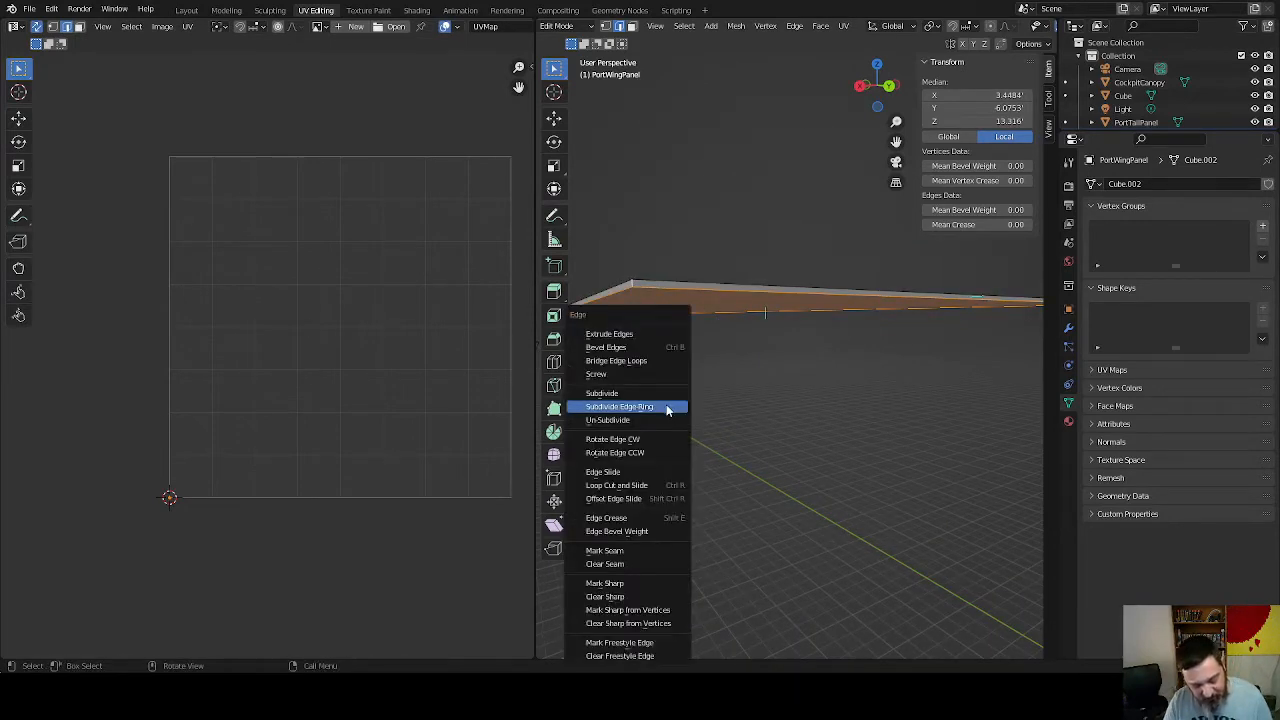
left_click(666, 404)
middle_click_drag(666, 404, 667, 489)
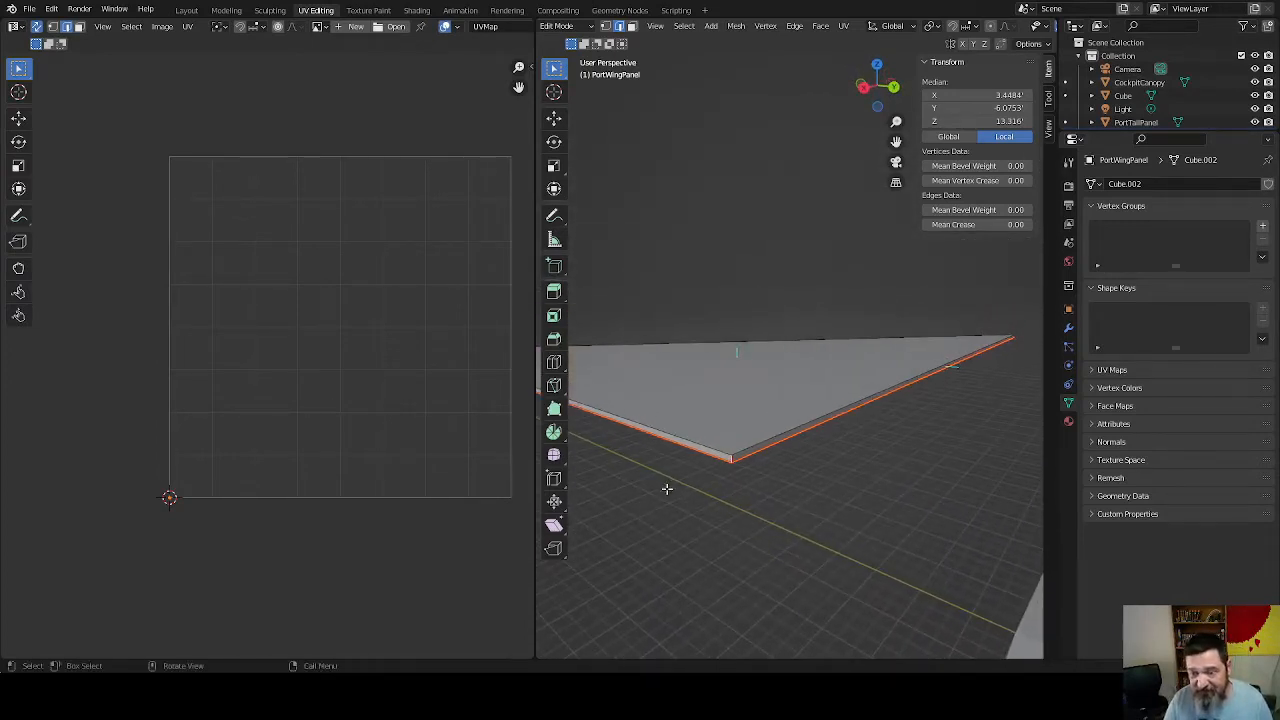
Check the seams around the port wing panel, then select the whole mesh and unwrap it with Smart UV Project
middle_click_drag(746, 523, 746, 489)
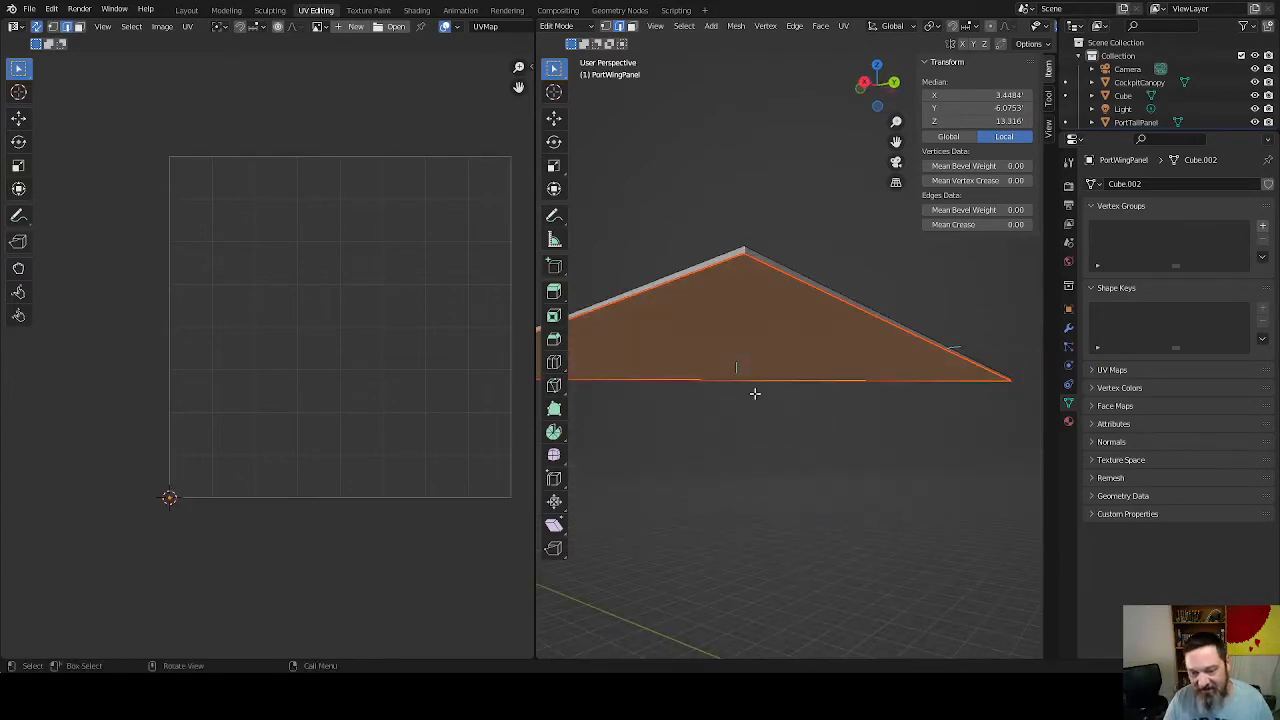
middle_click_drag(719, 297, 737, 349)
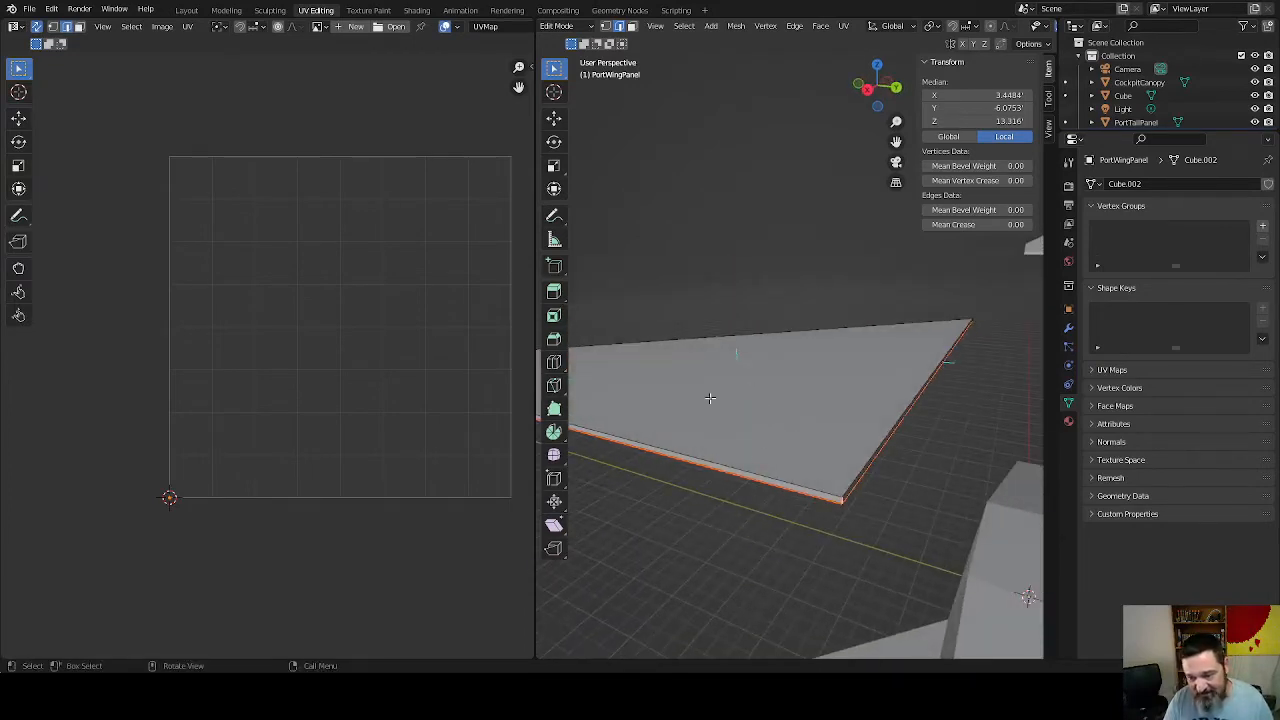
middle_click_drag(697, 413, 734, 420)
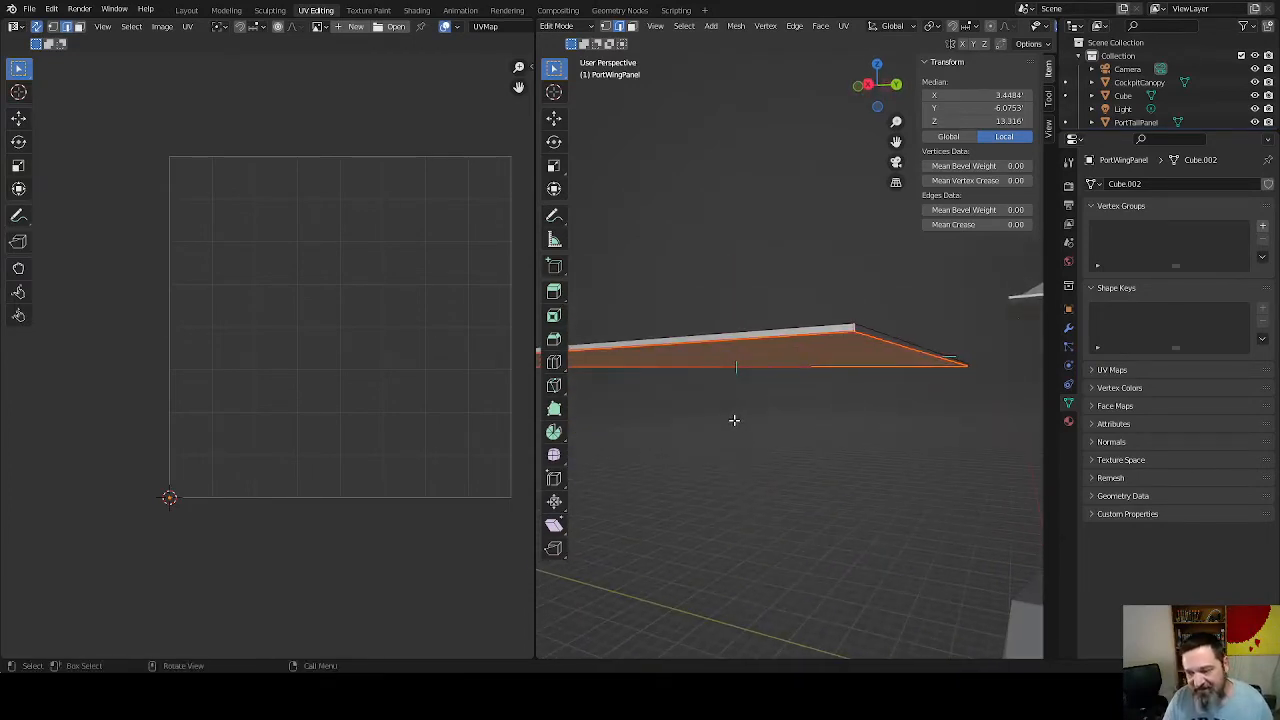
middle_click_drag(764, 380, 740, 391)
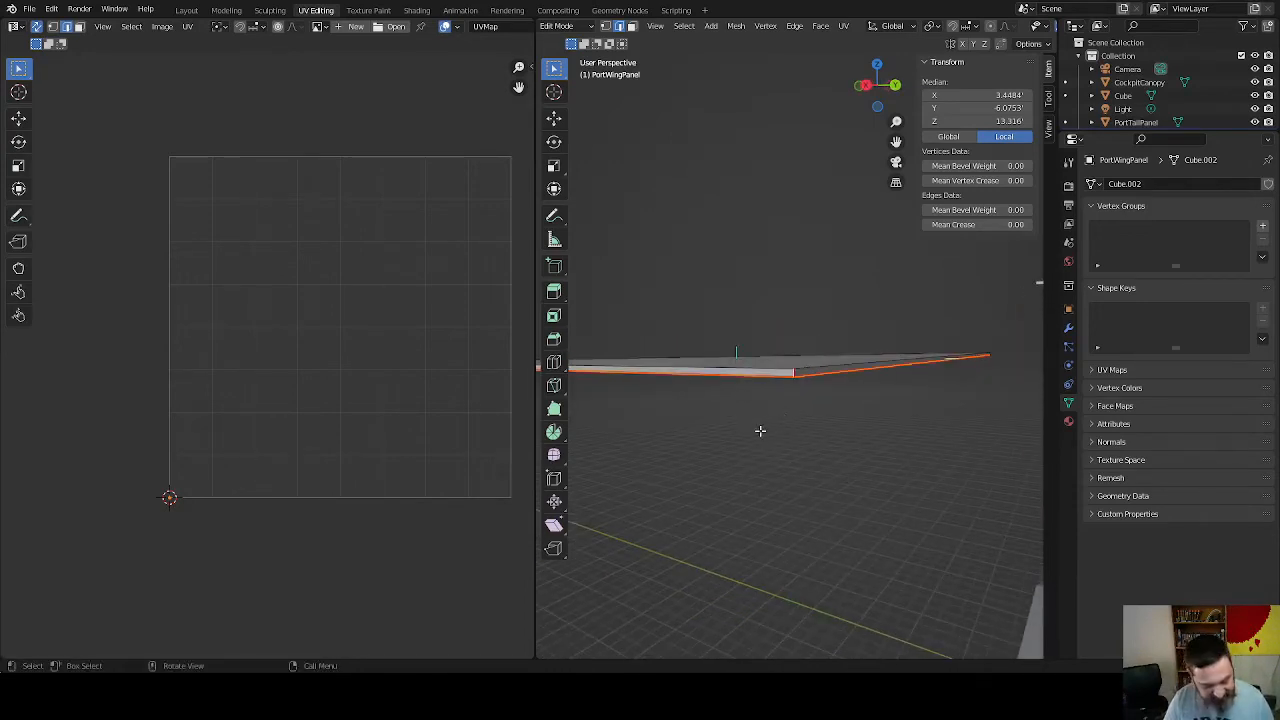
key("a")
key("u")
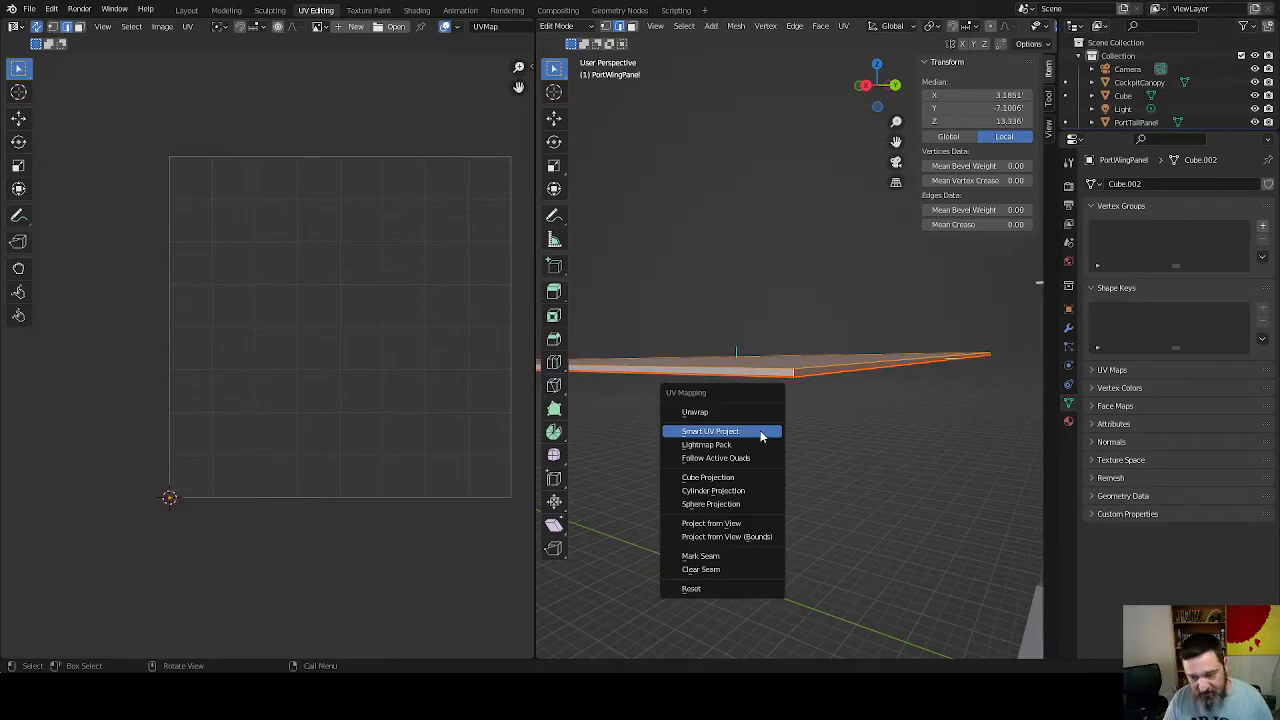
left_click(760, 434)
left_click(797, 536)
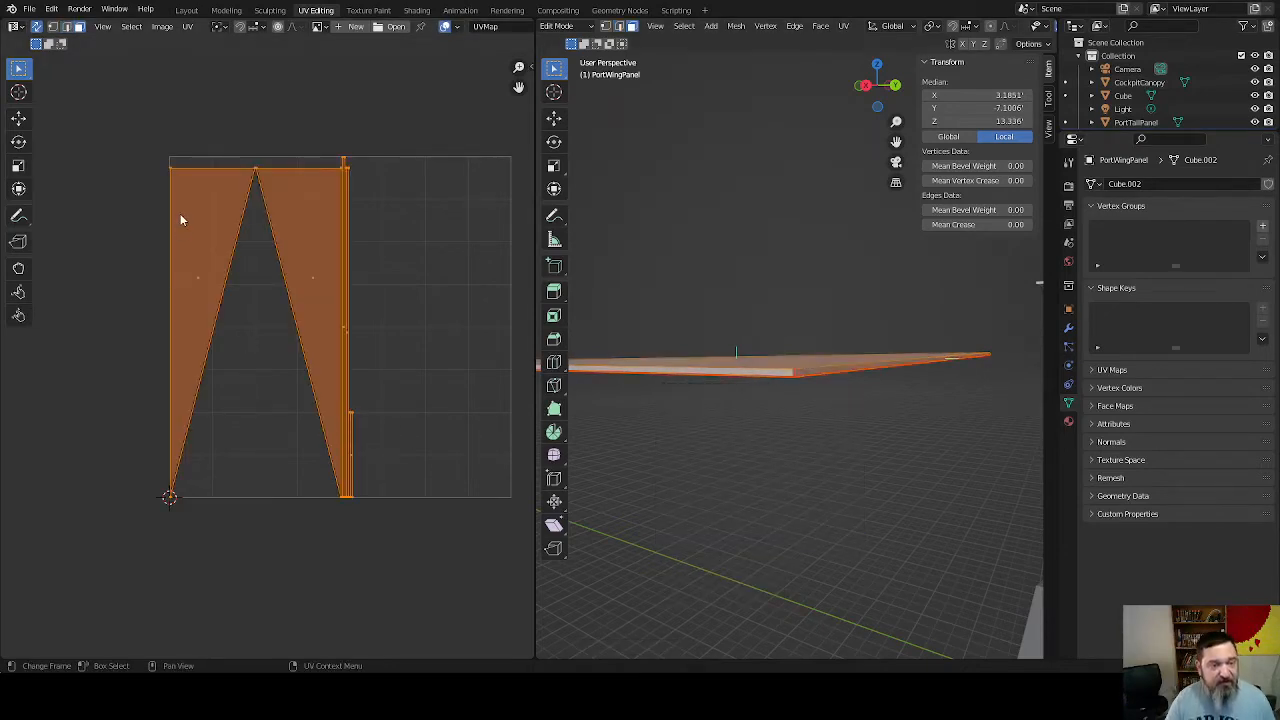
Select both triangular UV islands of the port wing panel and rotate them together by 180°
left_click_drag(181, 219, 328, 365)
type("r")
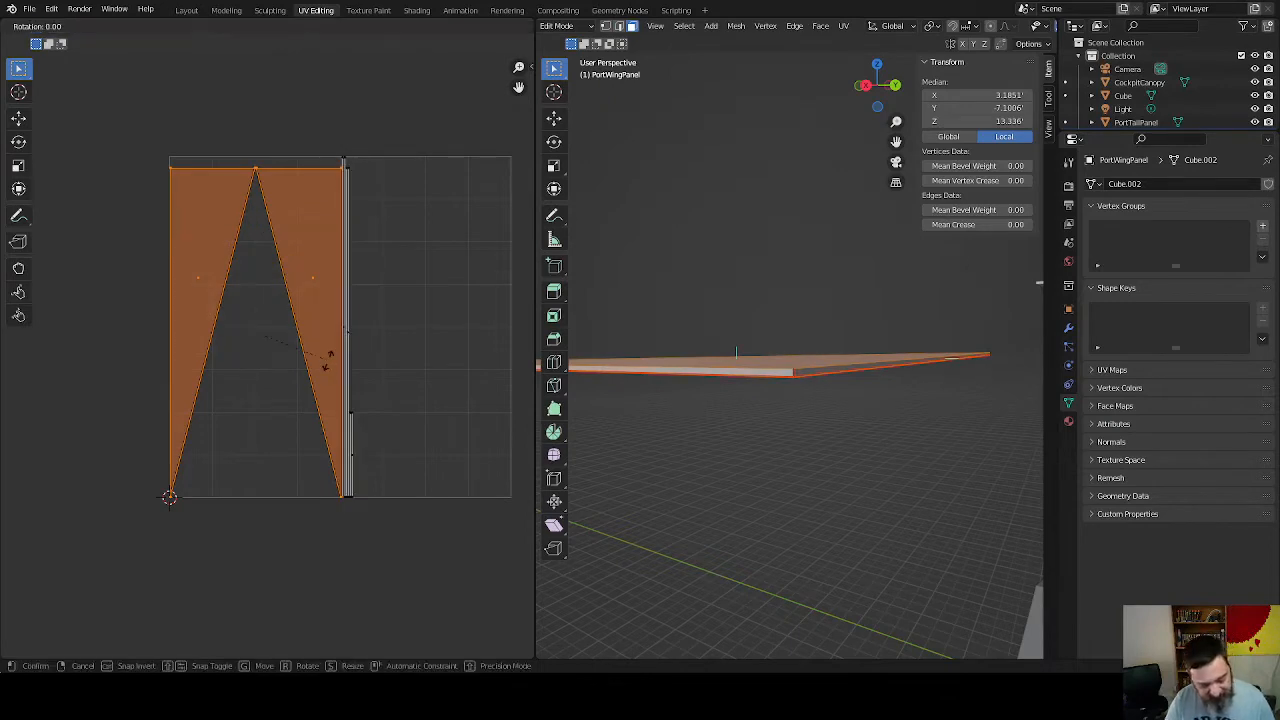
type("180")
key("Return")
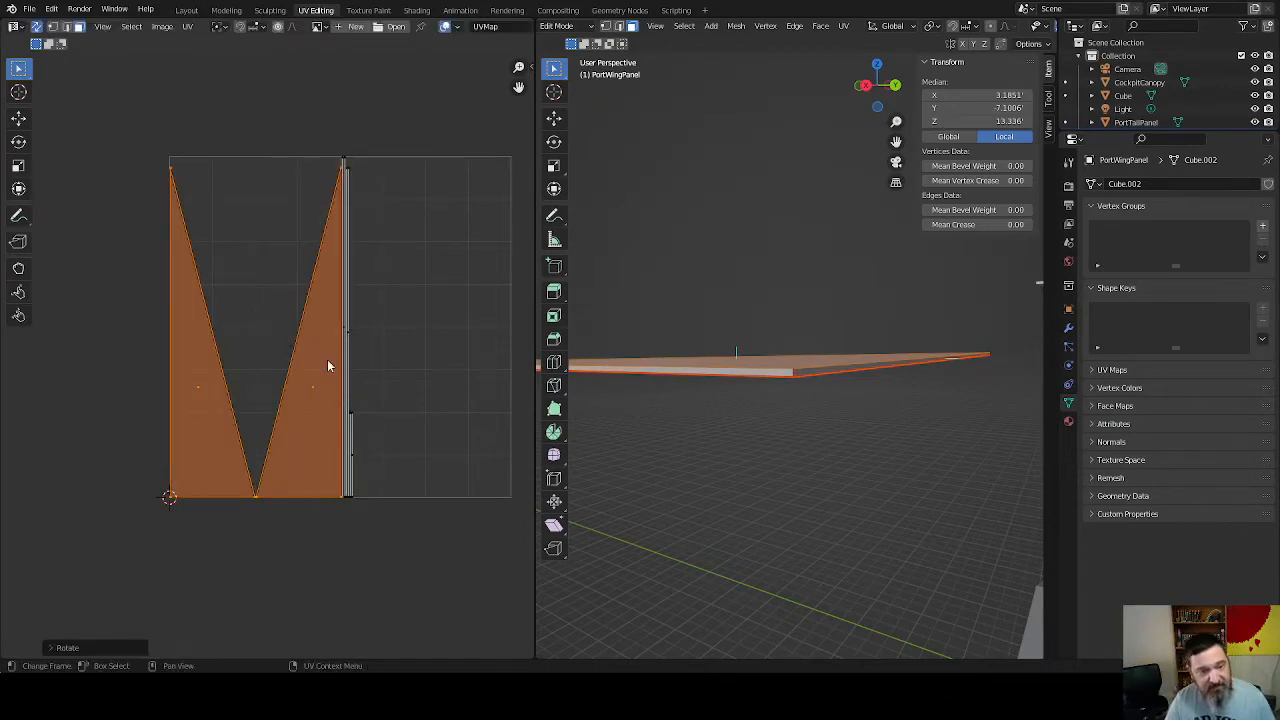
left_click(327, 365)
Save the aircraft file and return the port wing panel to Object Mode
left_click(30, 8)
left_click(47, 96)
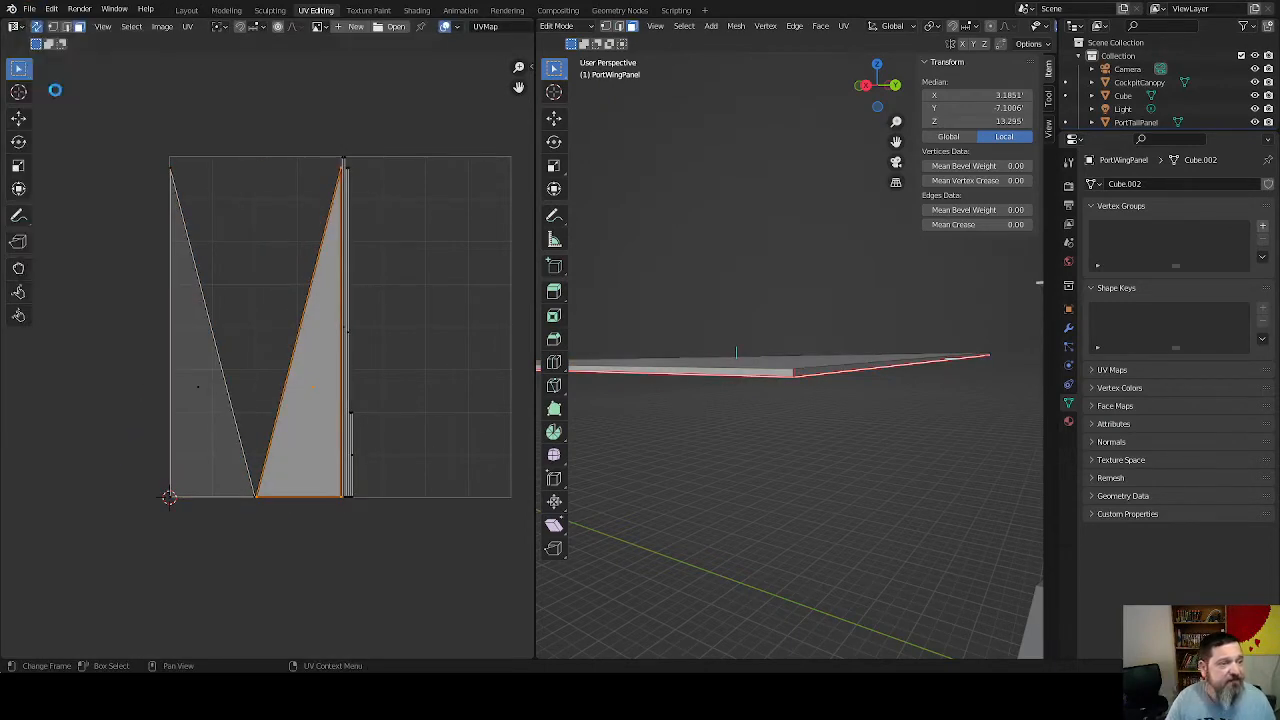
middle_click_drag(740, 372, 777, 383)
key("Tab")
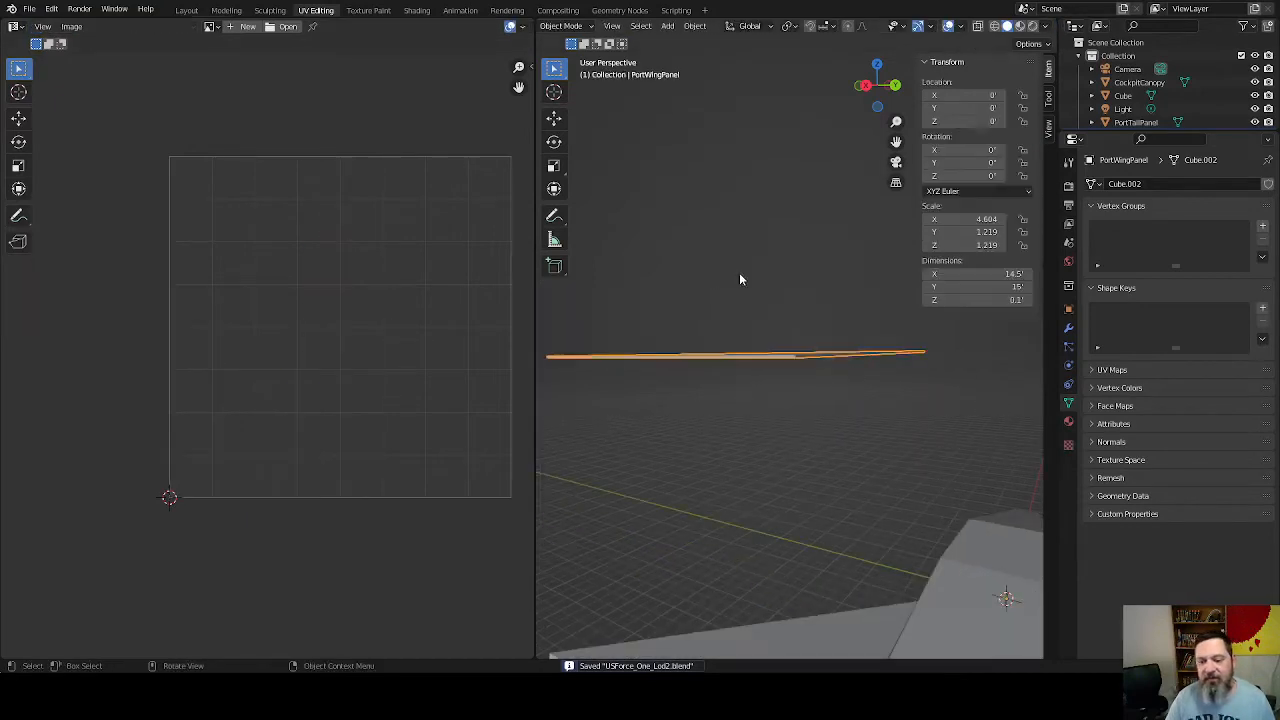
middle_click_drag(740, 277, 740, 437)
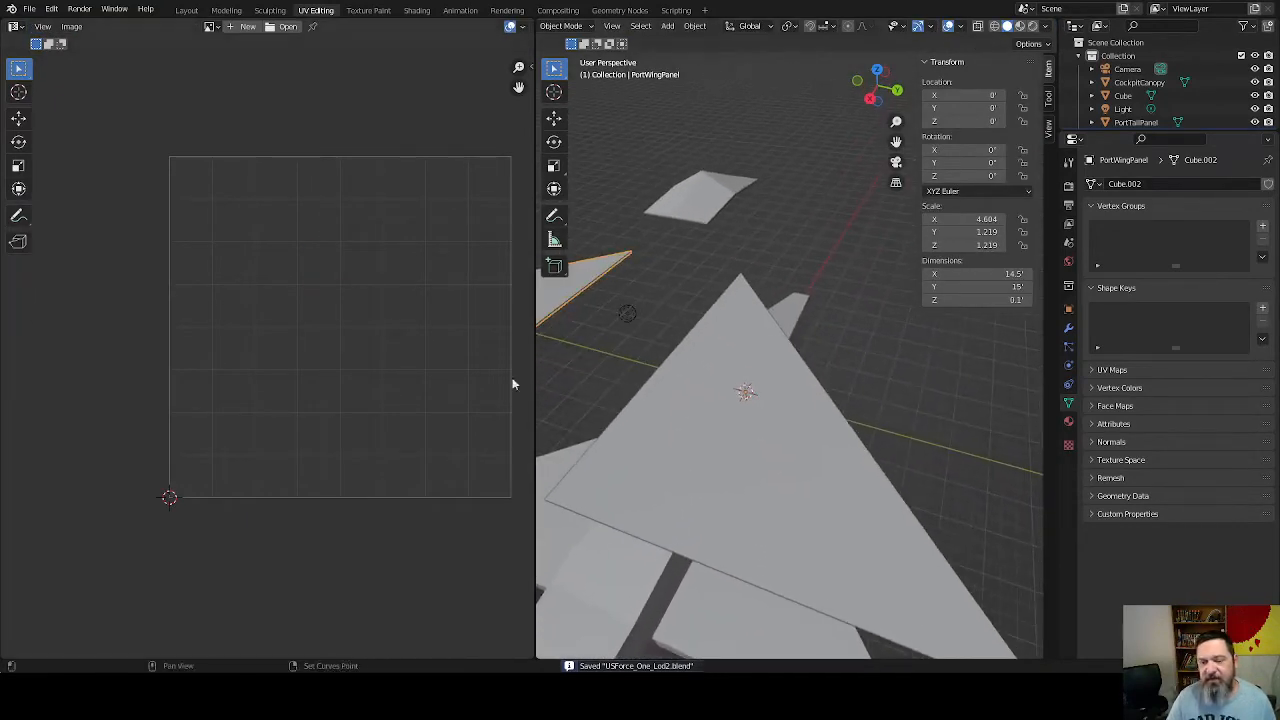
Open the starboard wing panel in Edit Mode and switch to edge selection
left_click(736, 436)
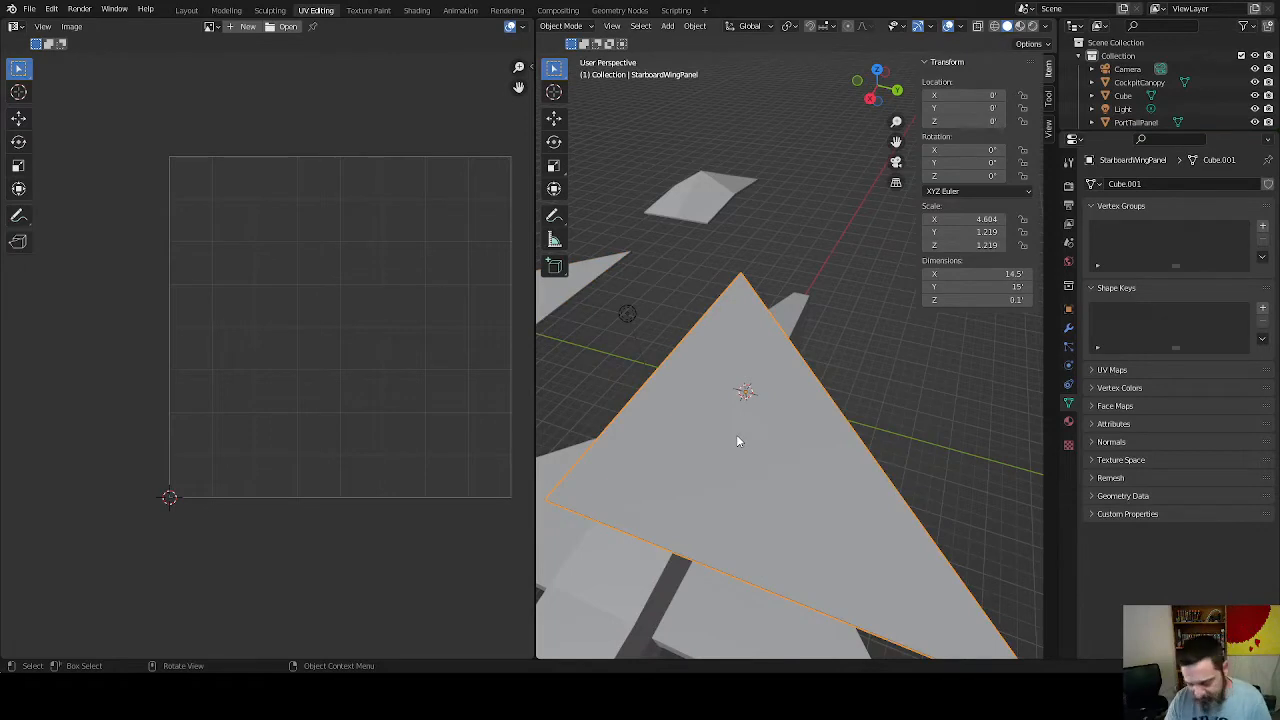
key("KP_Decimal")
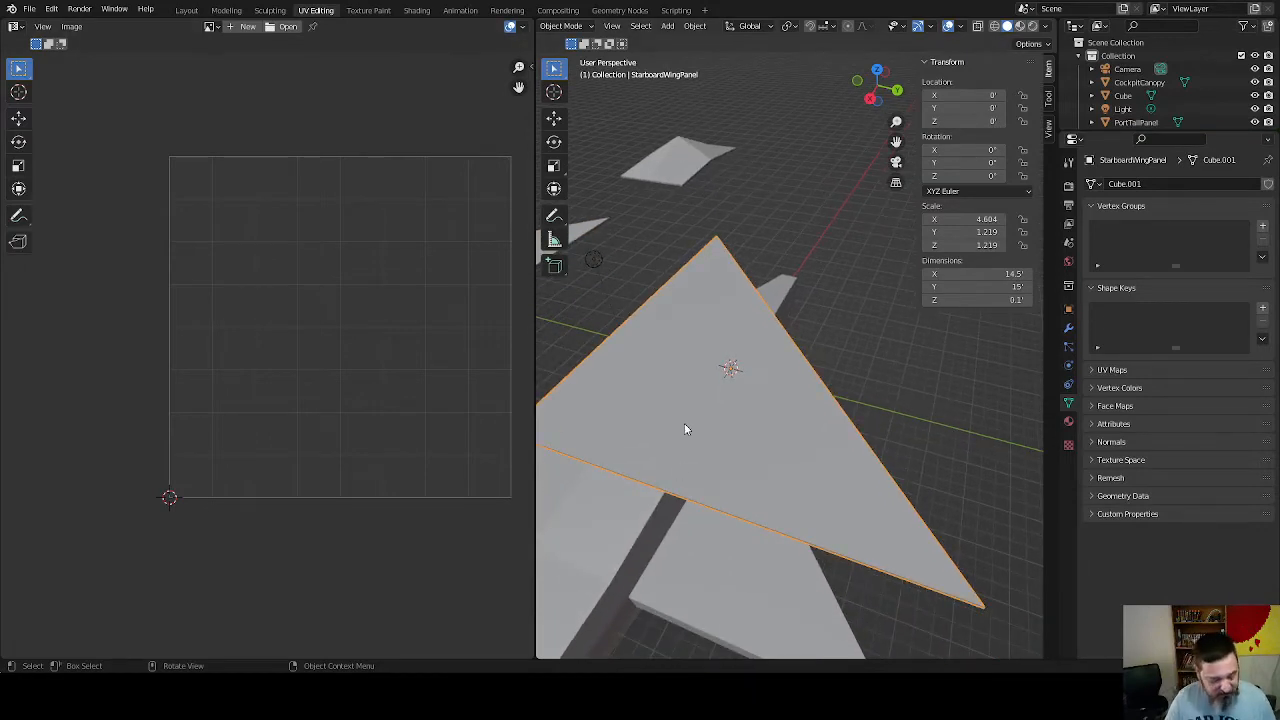
key("Tab")
middle_click_drag(682, 498, 779, 421)
key("2")
Select the three outline edges of the starboard wing panel's underside plus one short vertical corner edge, and mark them as seams
left_click(781, 317)
left_click(656, 373, "shift")
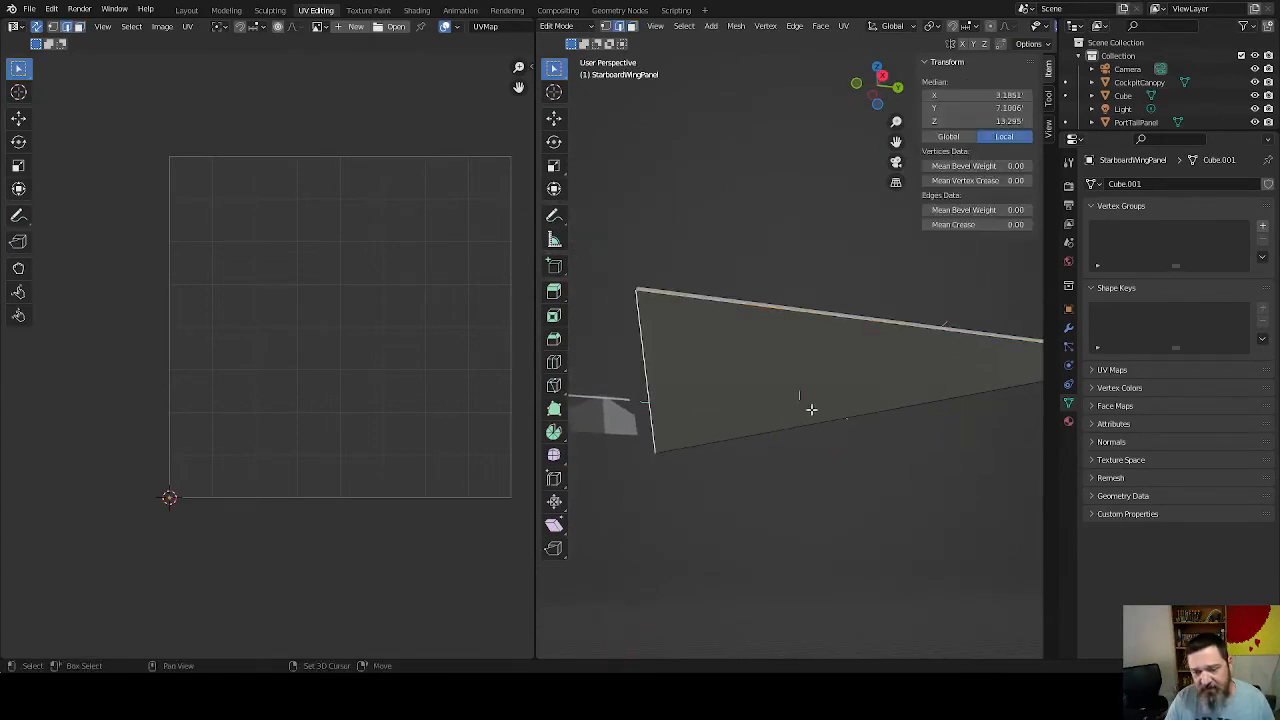
left_click(813, 412, "shift")
middle_click_drag(706, 380, 731, 419)
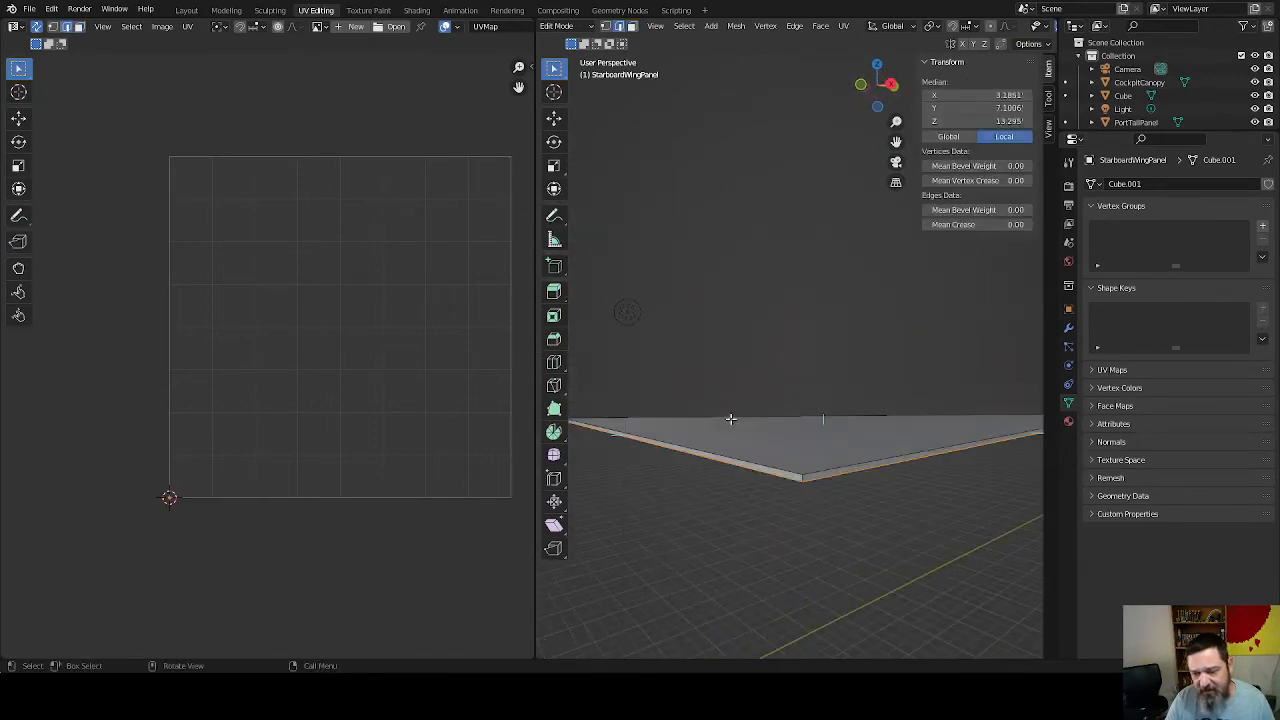
left_click(803, 476, "shift")
right_click(783, 529)
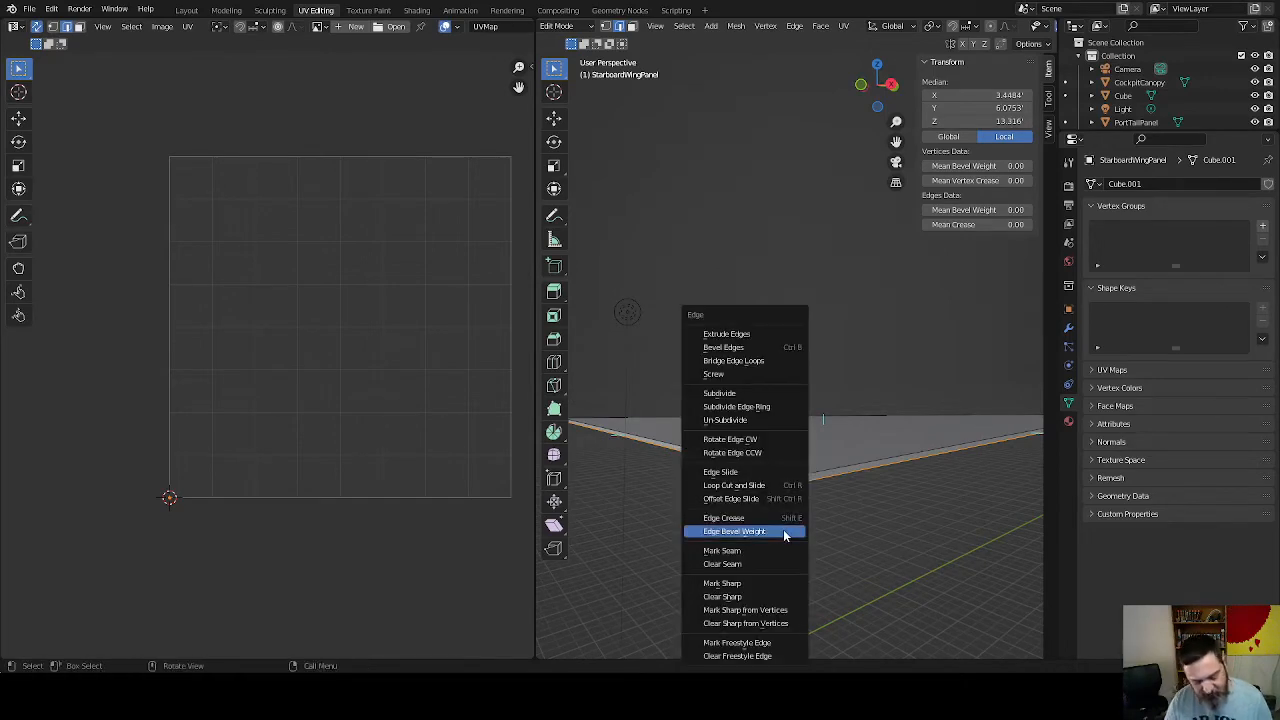
left_click(783, 527)
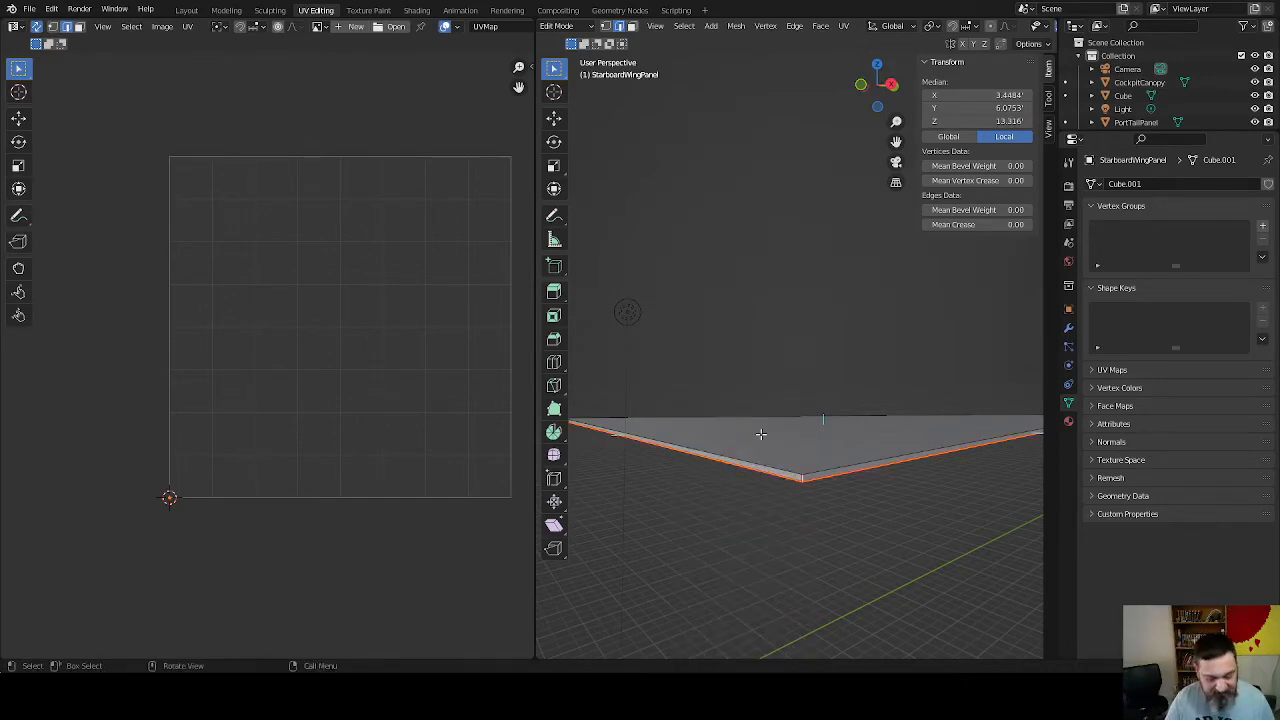
Select the starboard wing panel's whole mesh and unwrap it using Smart UV Project with a 66° angle limit and 0.020 island margin
key("a")
key("u")
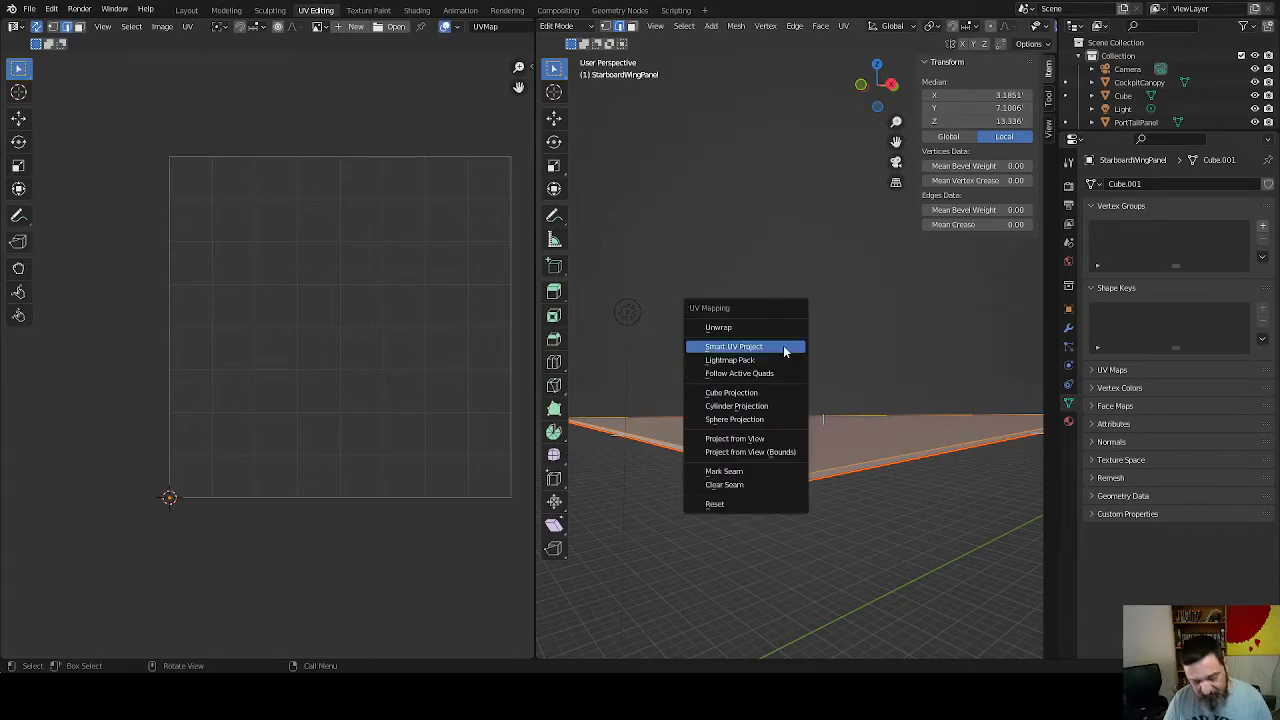
left_click(783, 347)
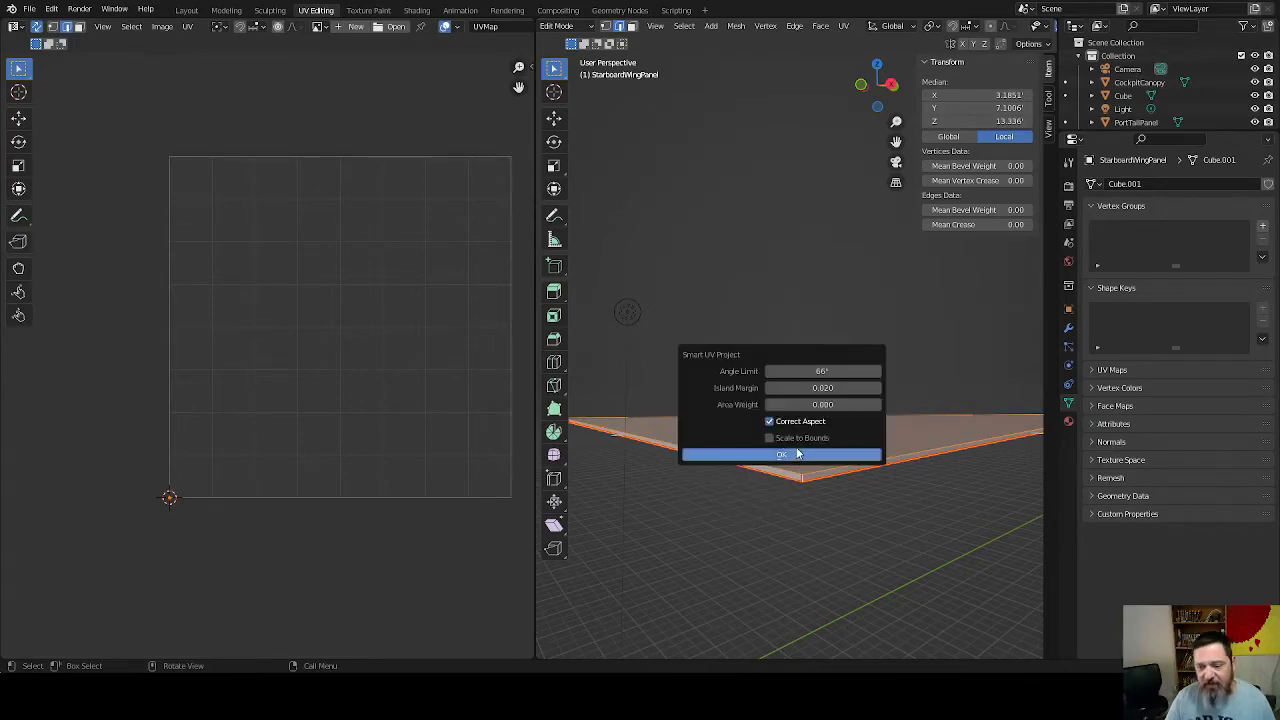
left_click(800, 455)
Select both triangular UV islands of the starboard wing panel and rotate them together by 180°
left_click_drag(152, 178, 307, 366)
type("r180")
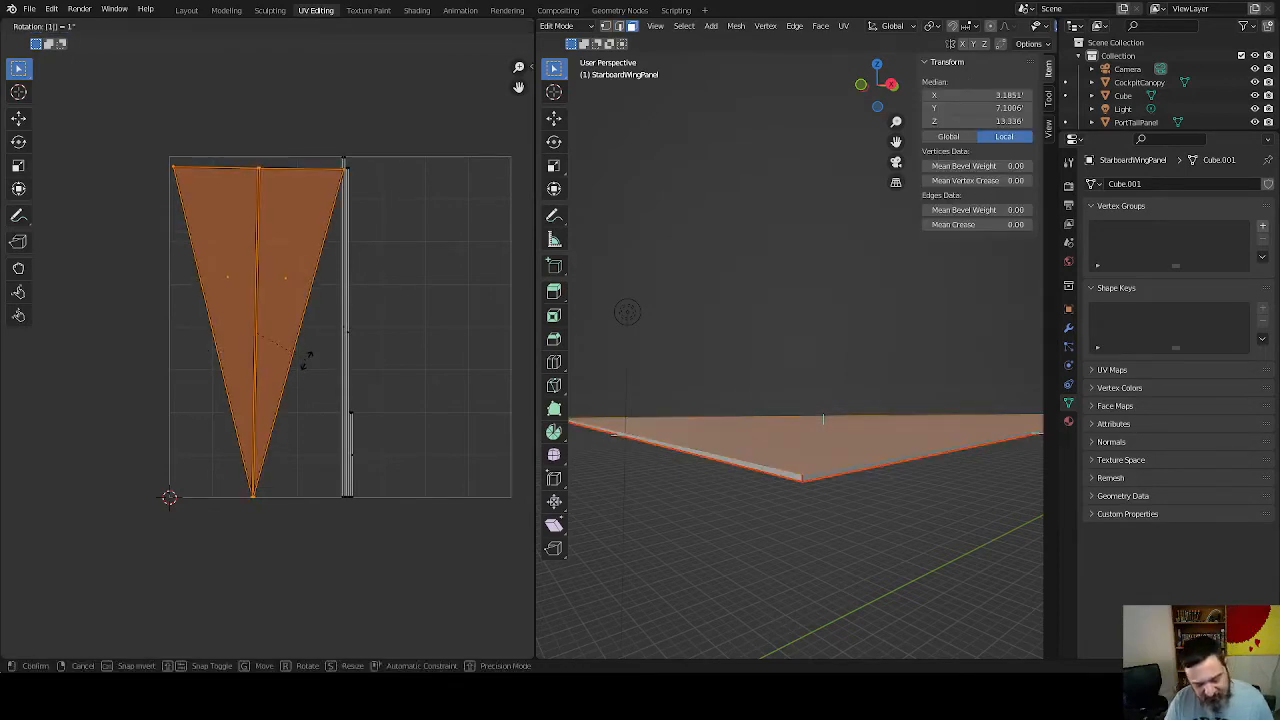
key("Return")
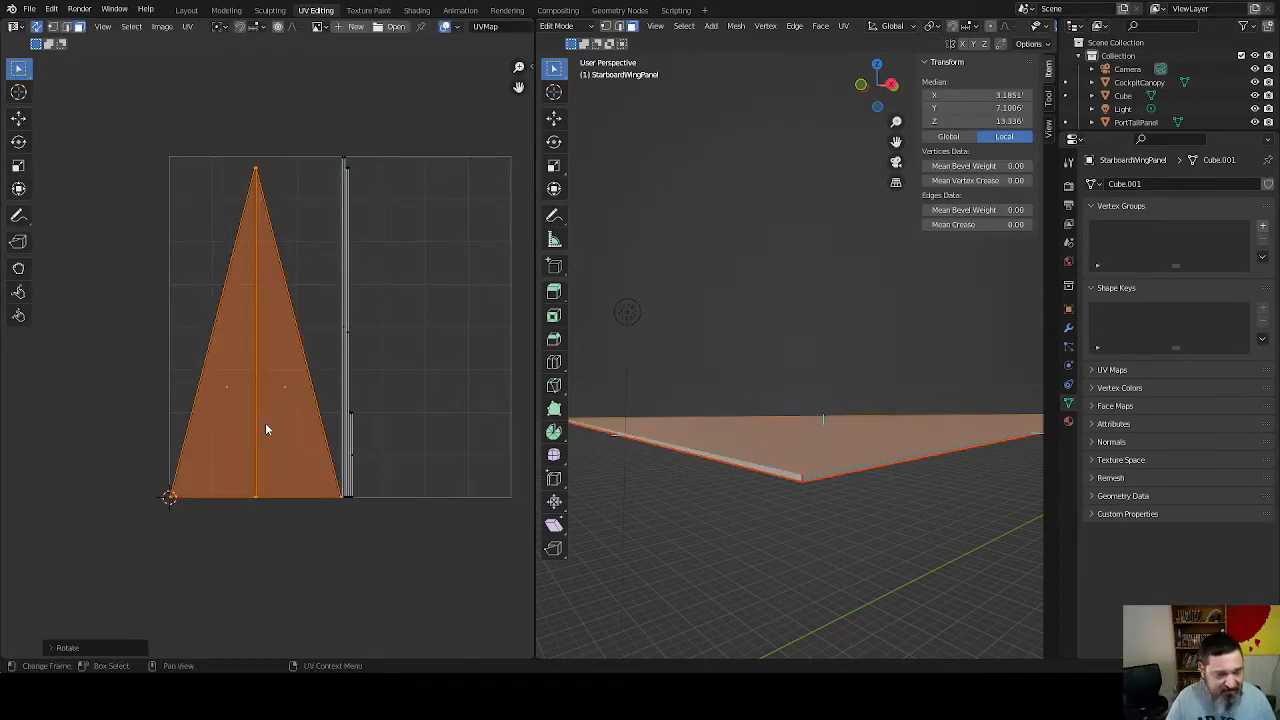
Save the aircraft file and return the starboard wing panel to Object Mode
left_click(29, 9)
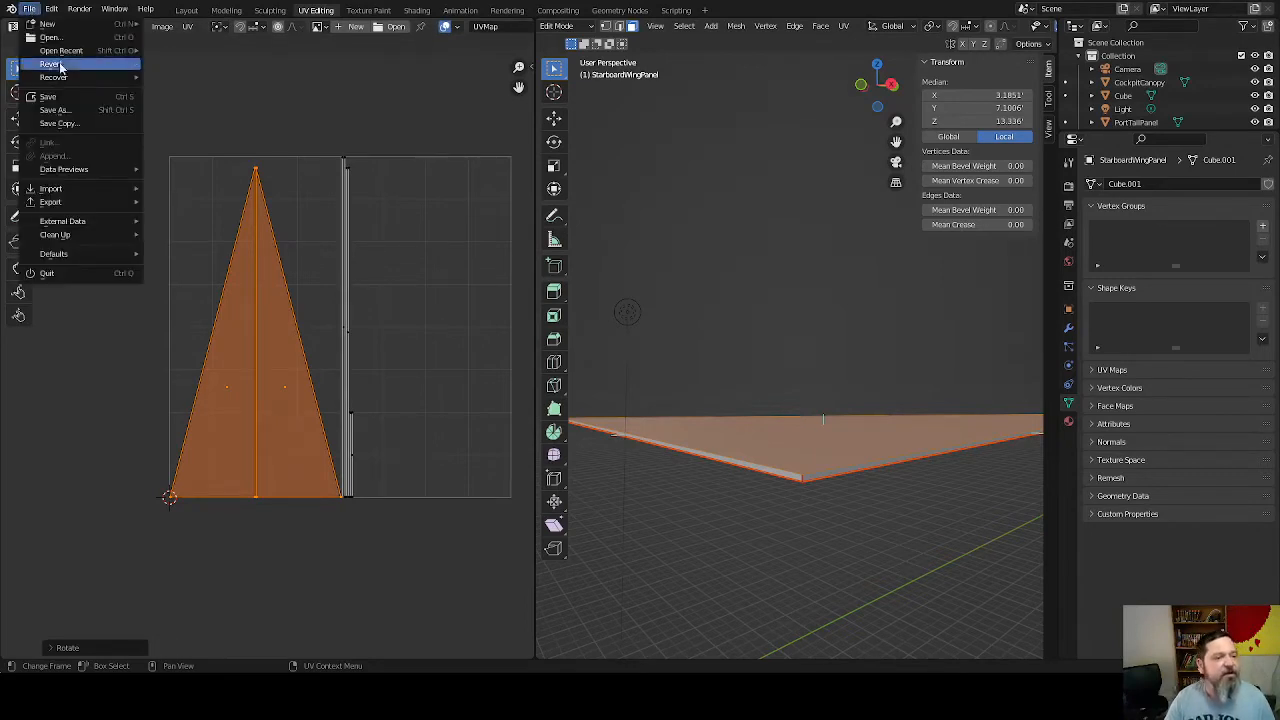
left_click(64, 97)
key("Tab")
Select the cockpit canopy and add a Subdivision Surface modifier to it in Object Mode
middle_click_drag(791, 293, 733, 412)
left_click(701, 330)
key("KP_Decimal")
key("Tab")
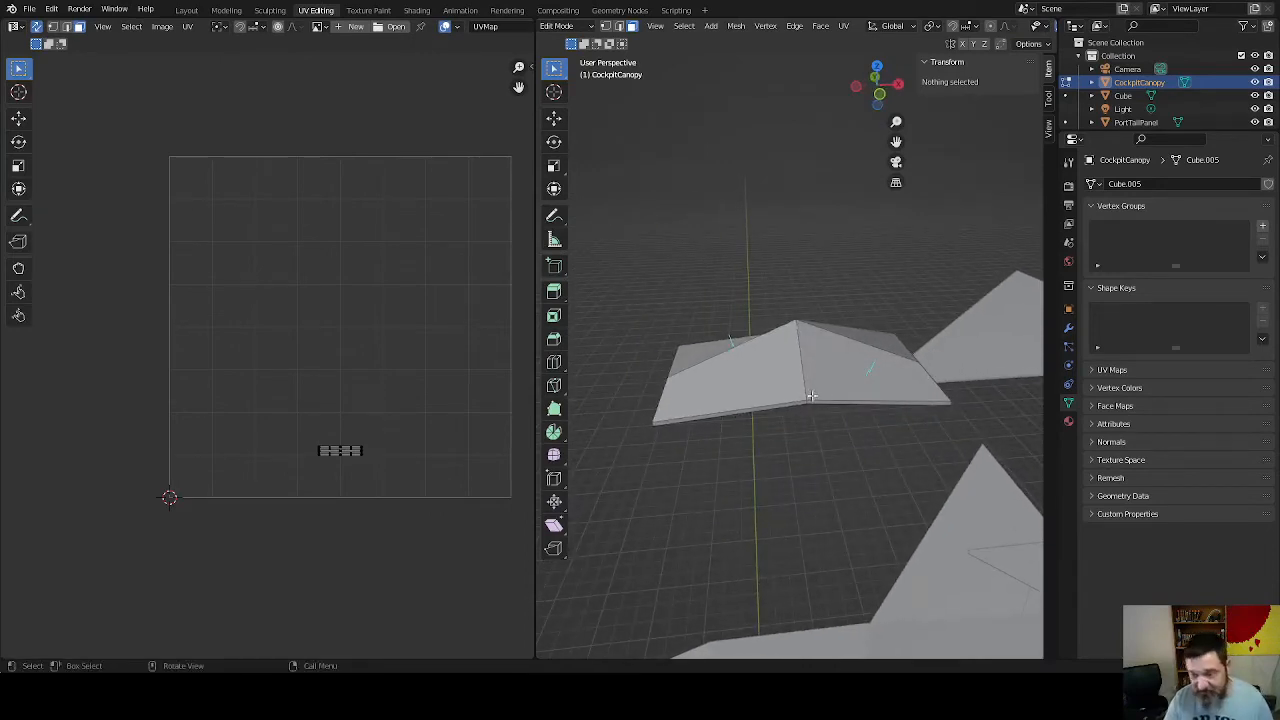
key("Tab")
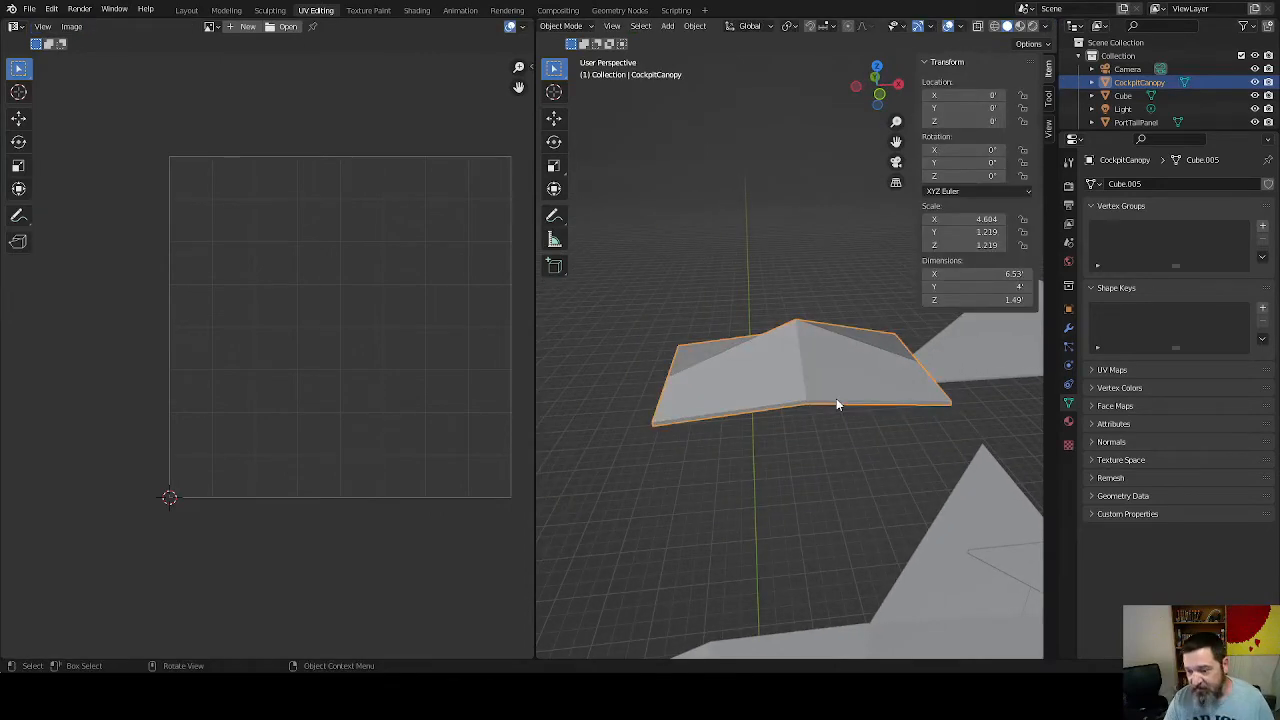
left_click(1068, 327)
left_click(1150, 186)
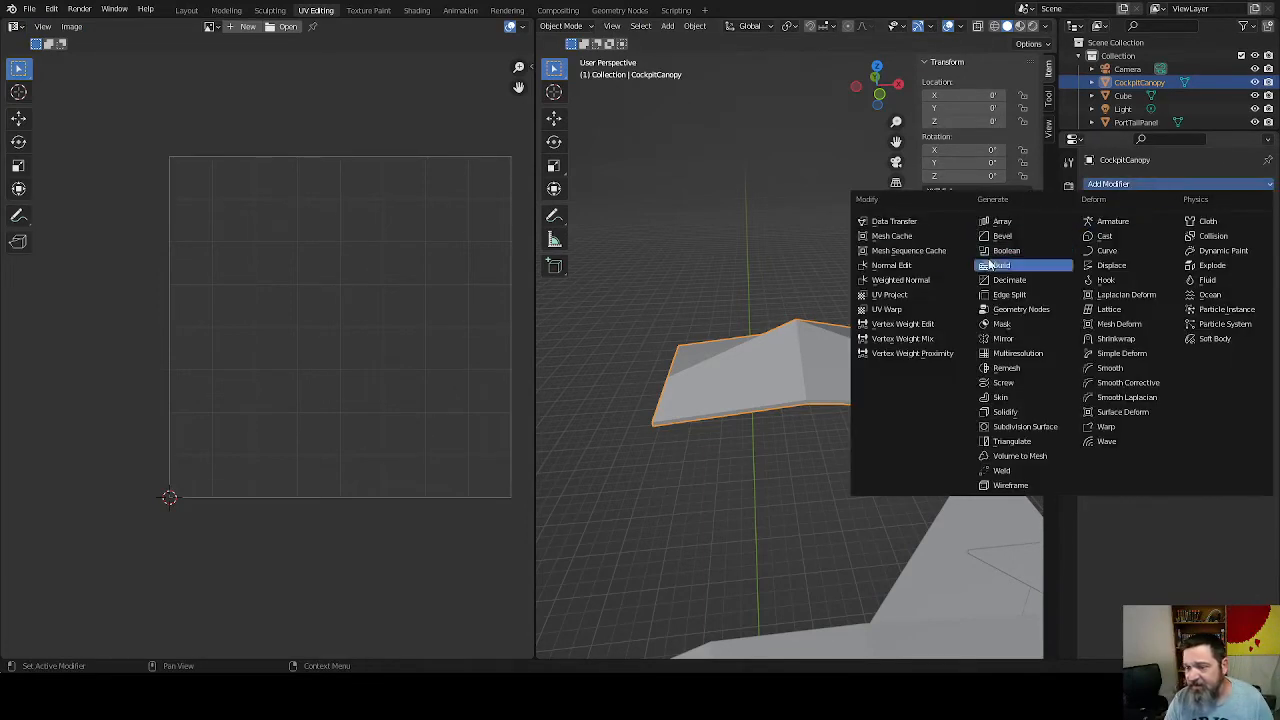
left_click(1024, 427)
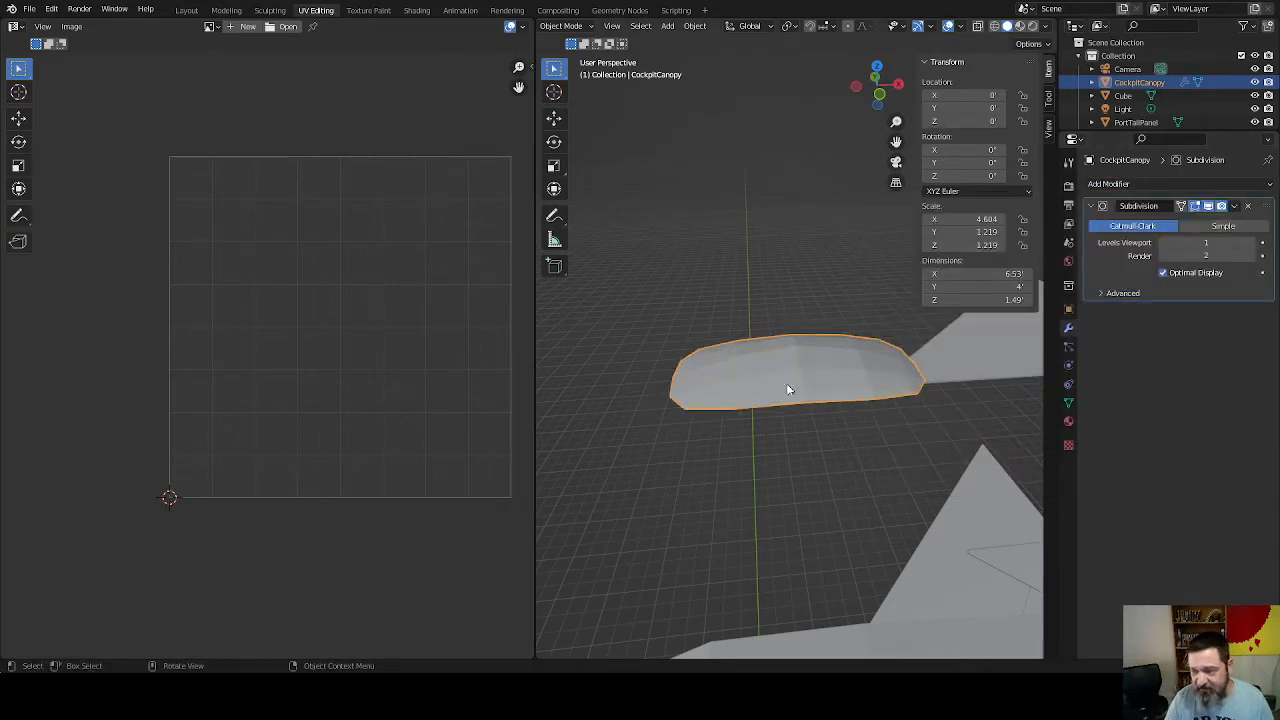
Set the canopy's subdivision to Simple with 3 viewport levels and 4 render levels
left_click(1225, 226)
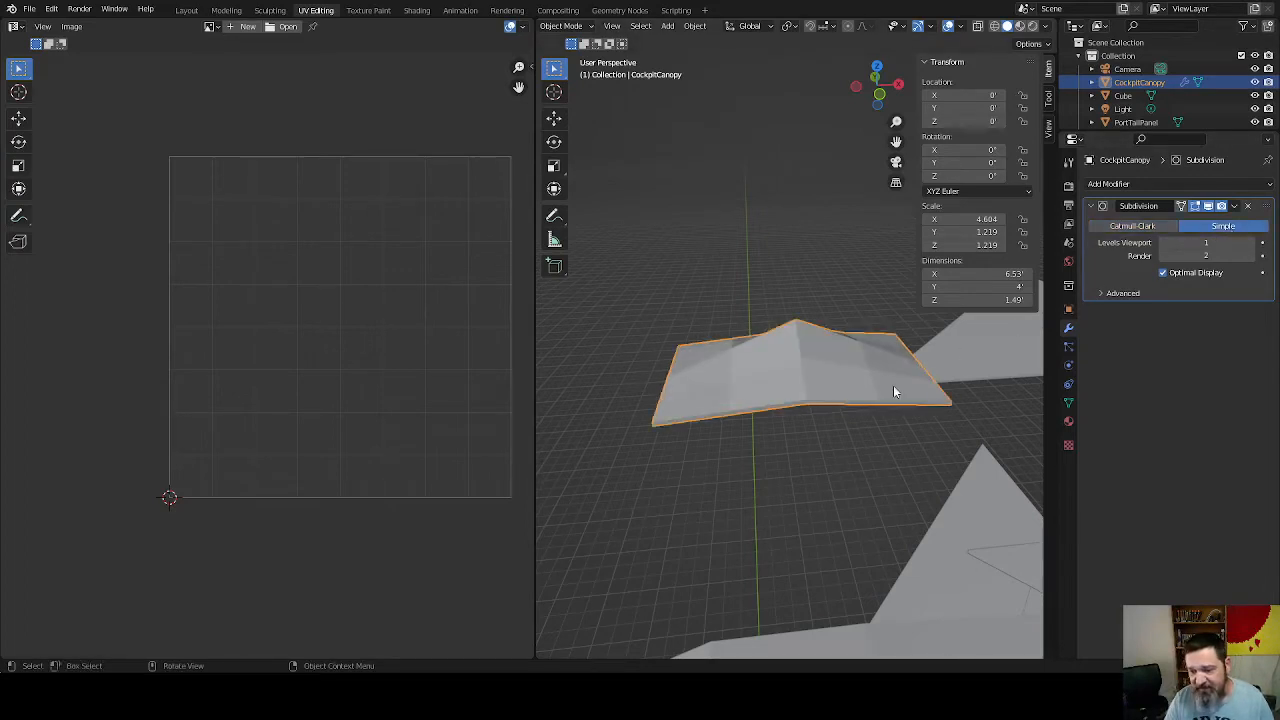
left_click(1252, 255)
left_click(1252, 243)
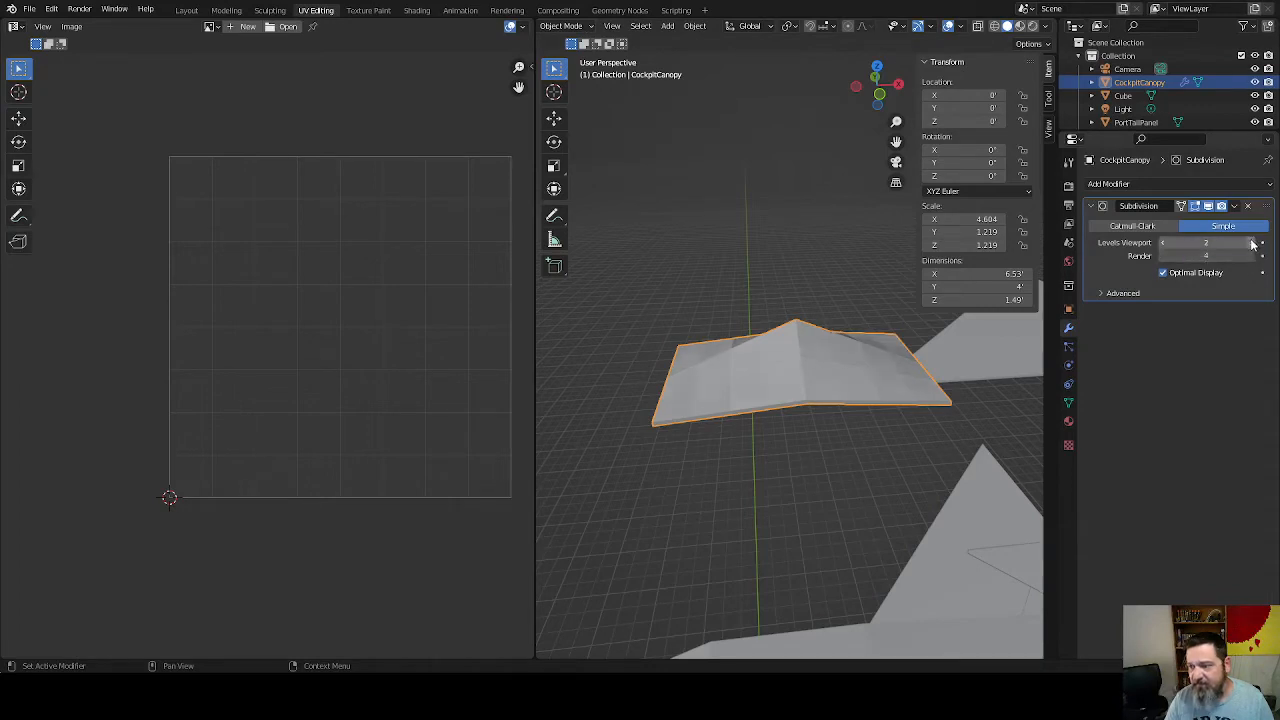
left_click(1252, 243)
middle_click_drag(703, 354, 809, 377)
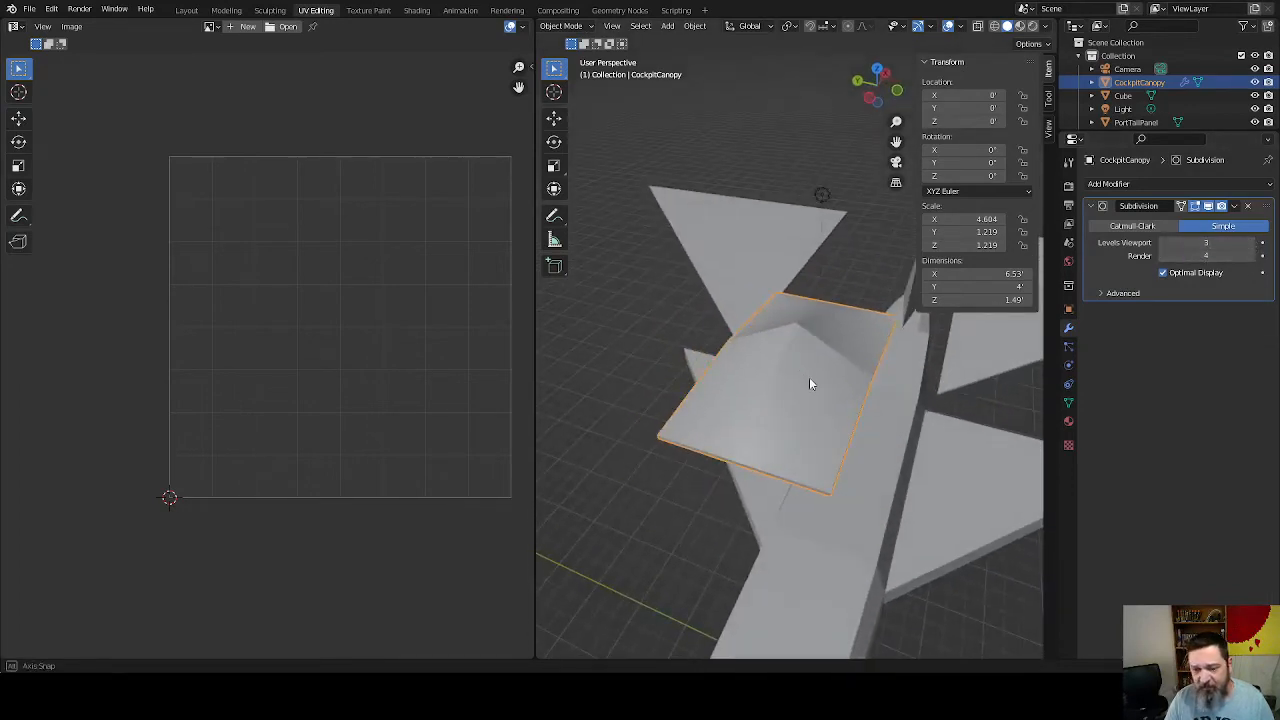
Apply the canopy's Subdivision modifier and inspect the denser mesh in Edit Mode
left_click(1235, 207)
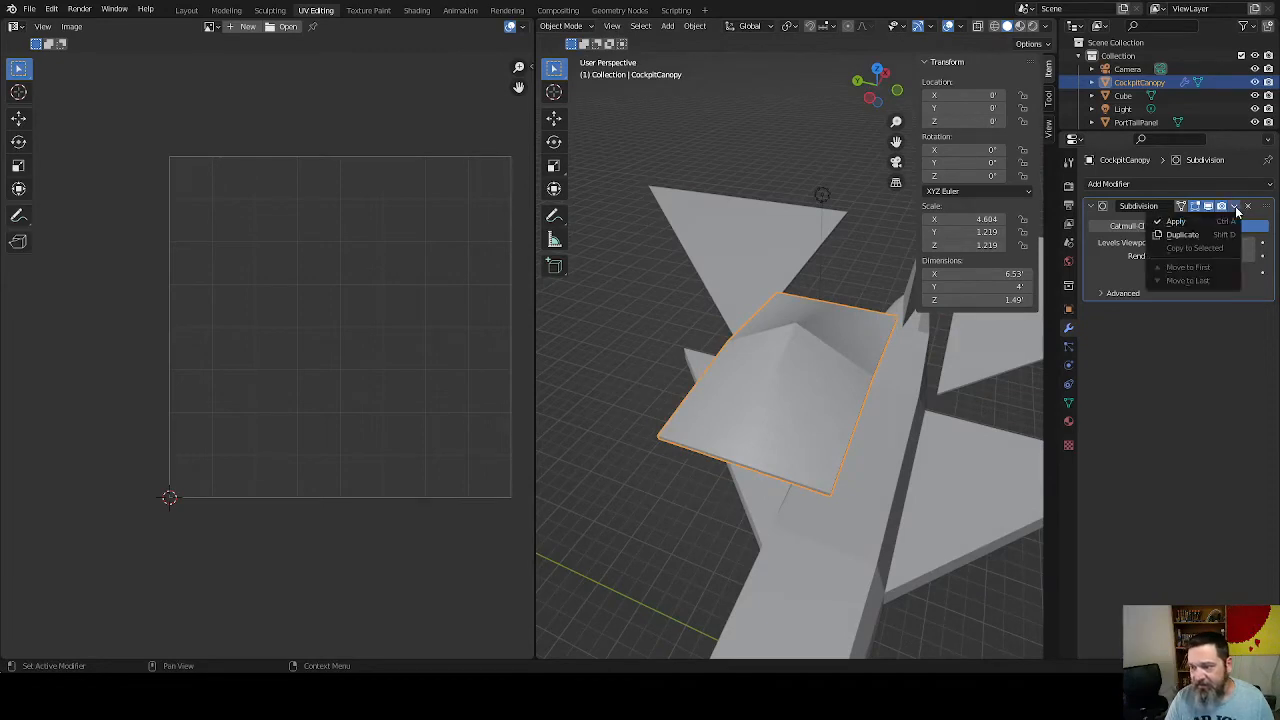
left_click(1176, 224)
key("Tab")
middle_click_drag(766, 478, 757, 428)
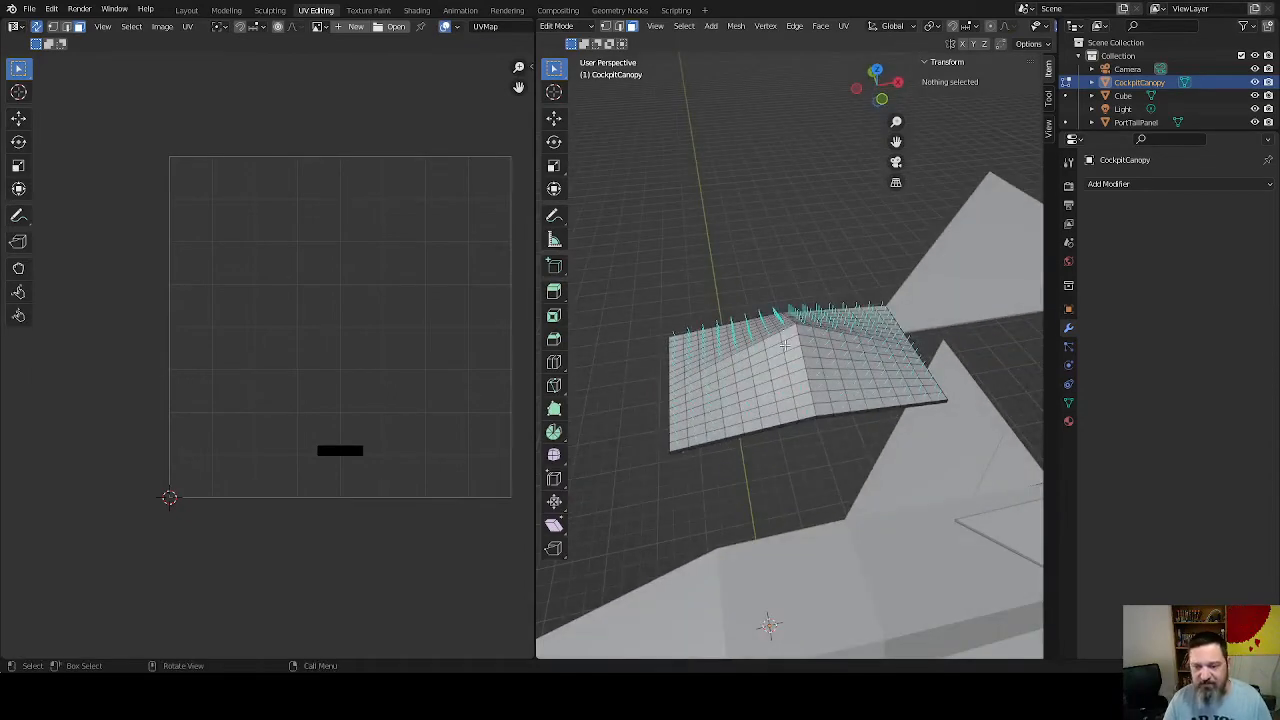
middle_click_drag(726, 360, 864, 343)
middle_click_drag(766, 412, 810, 300)
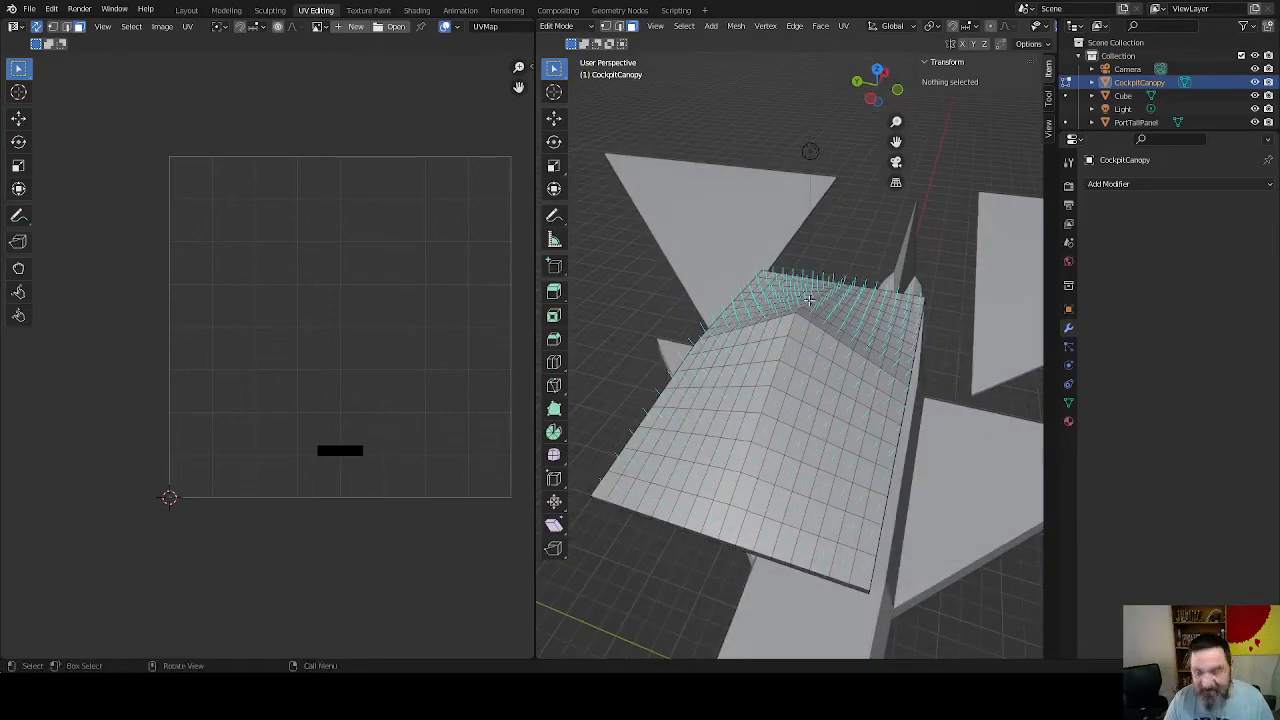
Turn on proportional editing, switch to vertex selection and select the canopy's peak vertex
left_click(932, 26)
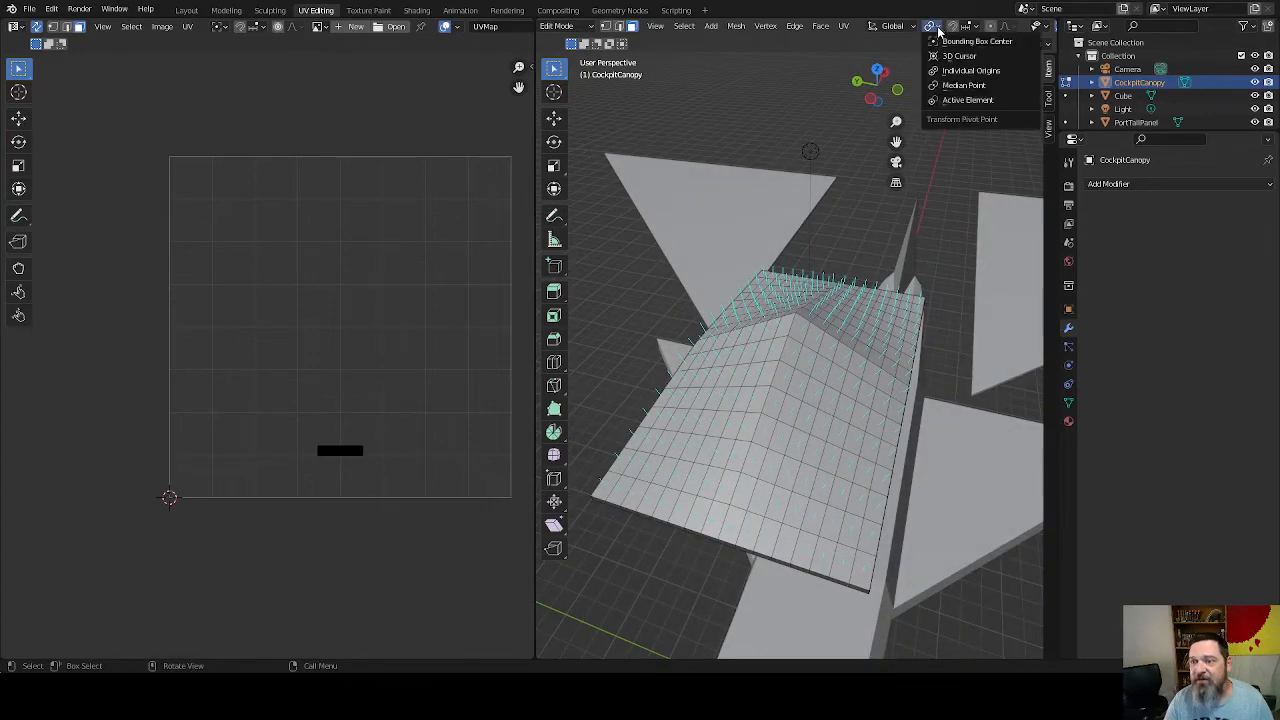
left_click(990, 26)
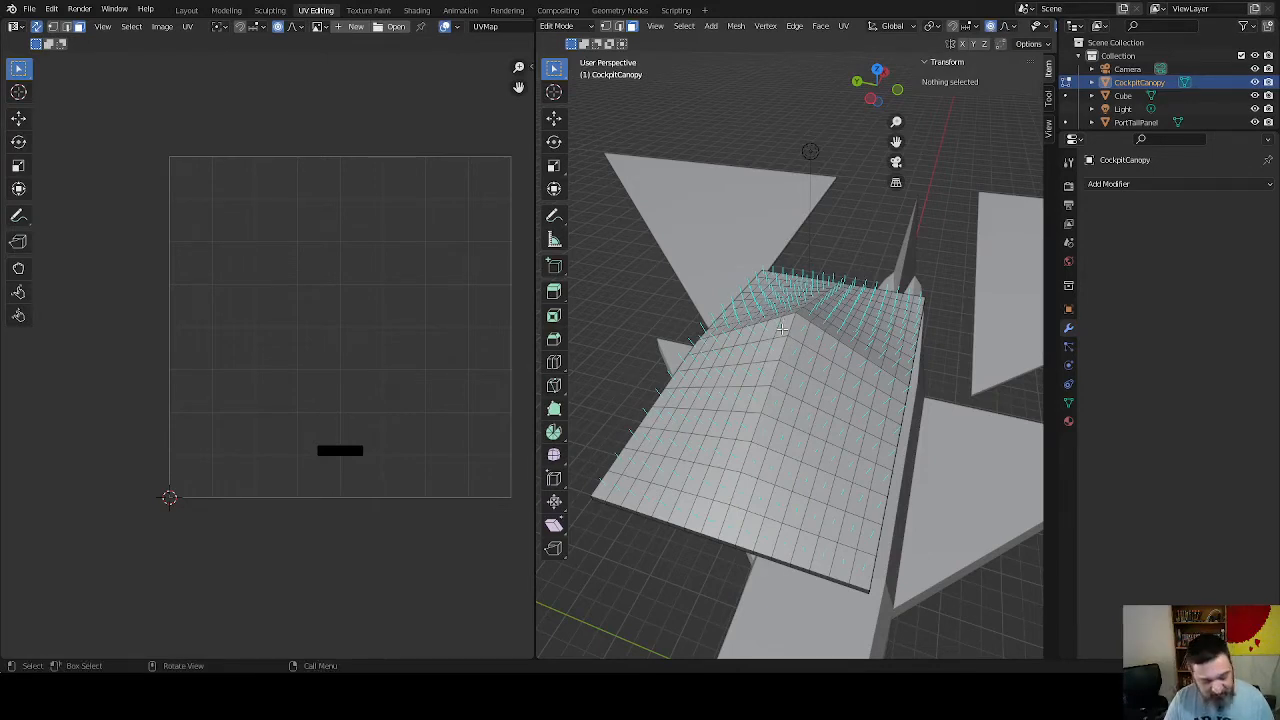
key("1")
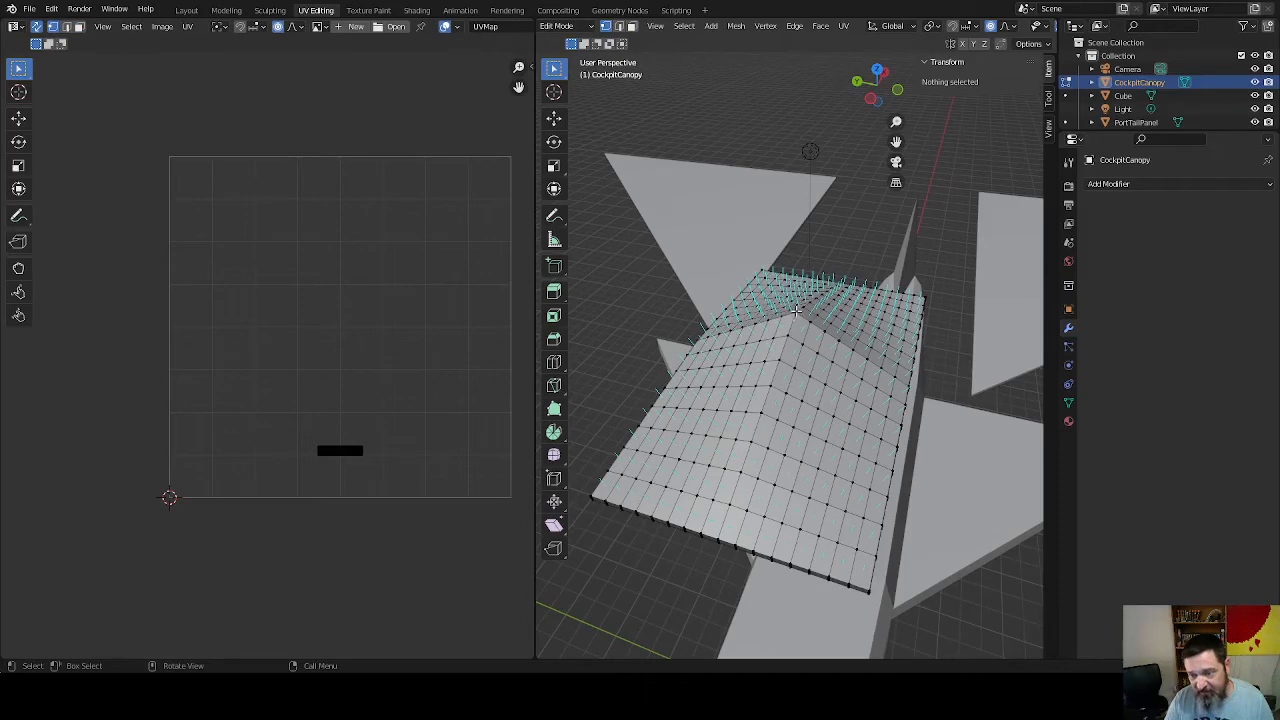
left_click(795, 313)
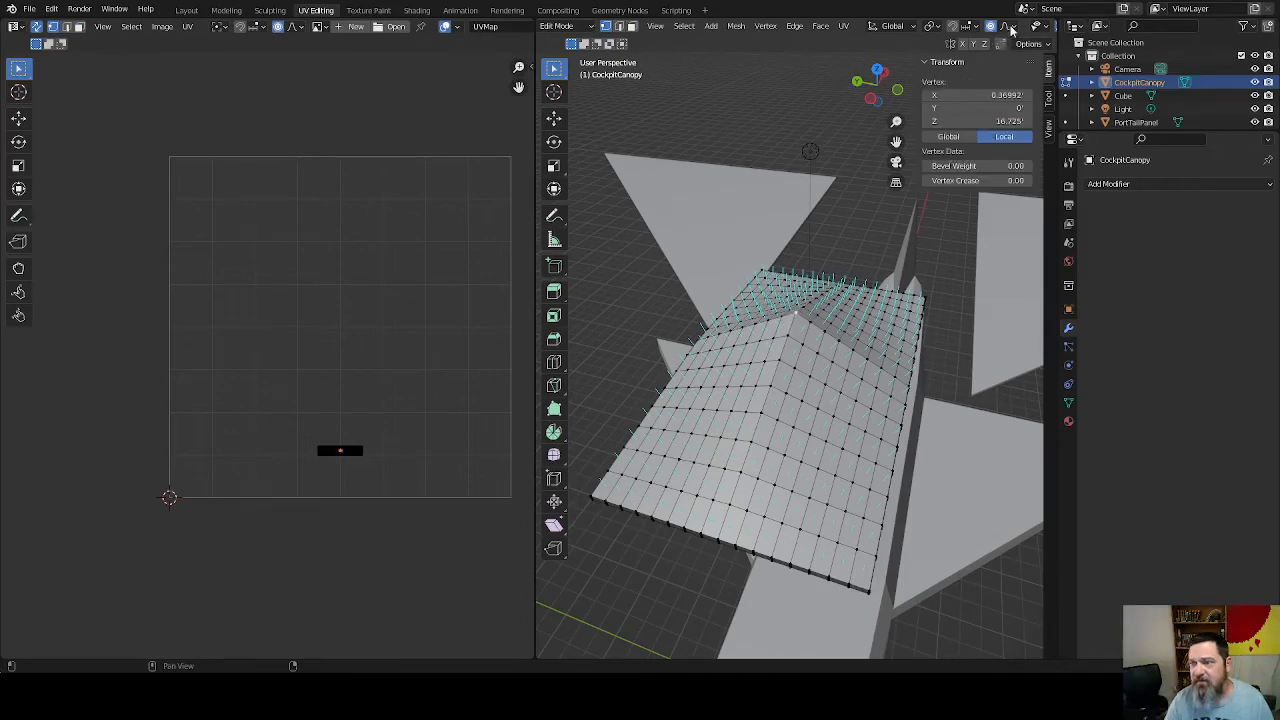
Show the Move gizmo and lower the canopy's peak vertex with proportional editing
scroll(1010, 36, "down", 4)
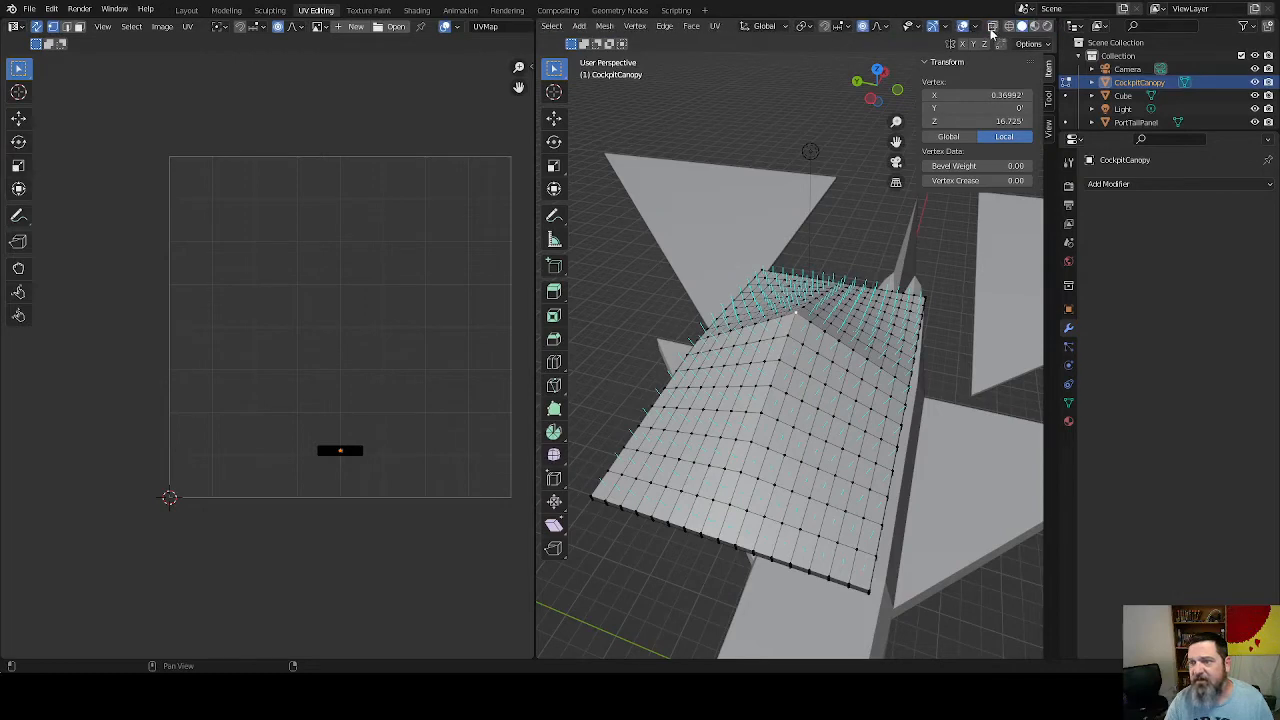
left_click(952, 28)
left_click(899, 150)
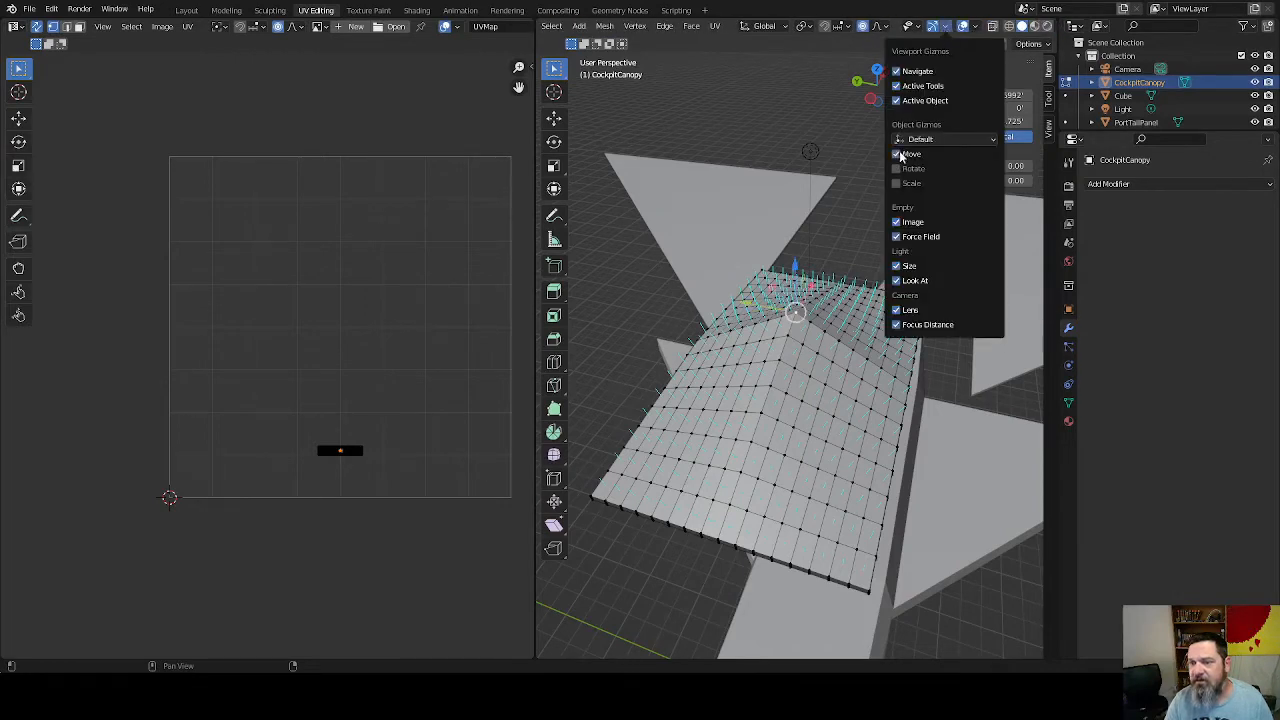
left_click_drag(795, 267, 790, 288)
Select four canopy vertices placed symmetrically around the peak, two on each side of the centre ridge
middle_click_drag(790, 288, 752, 388)
left_click(791, 375)
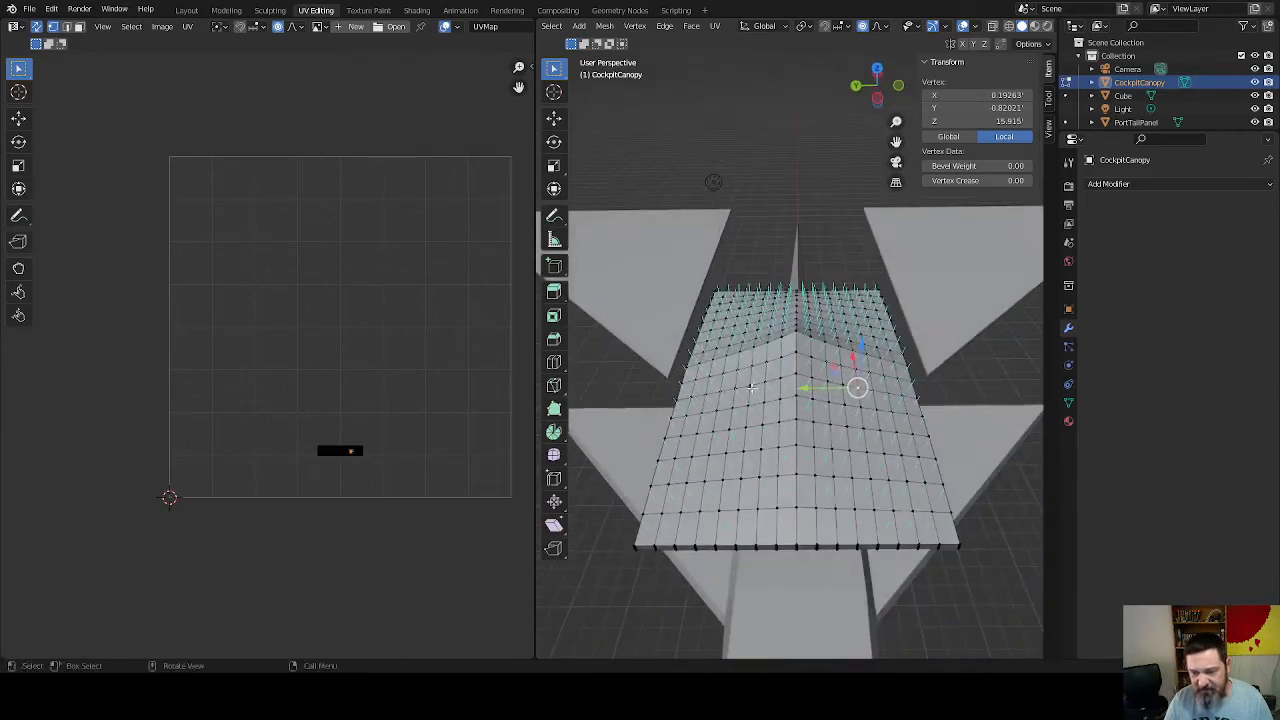
left_click(734, 386, "shift")
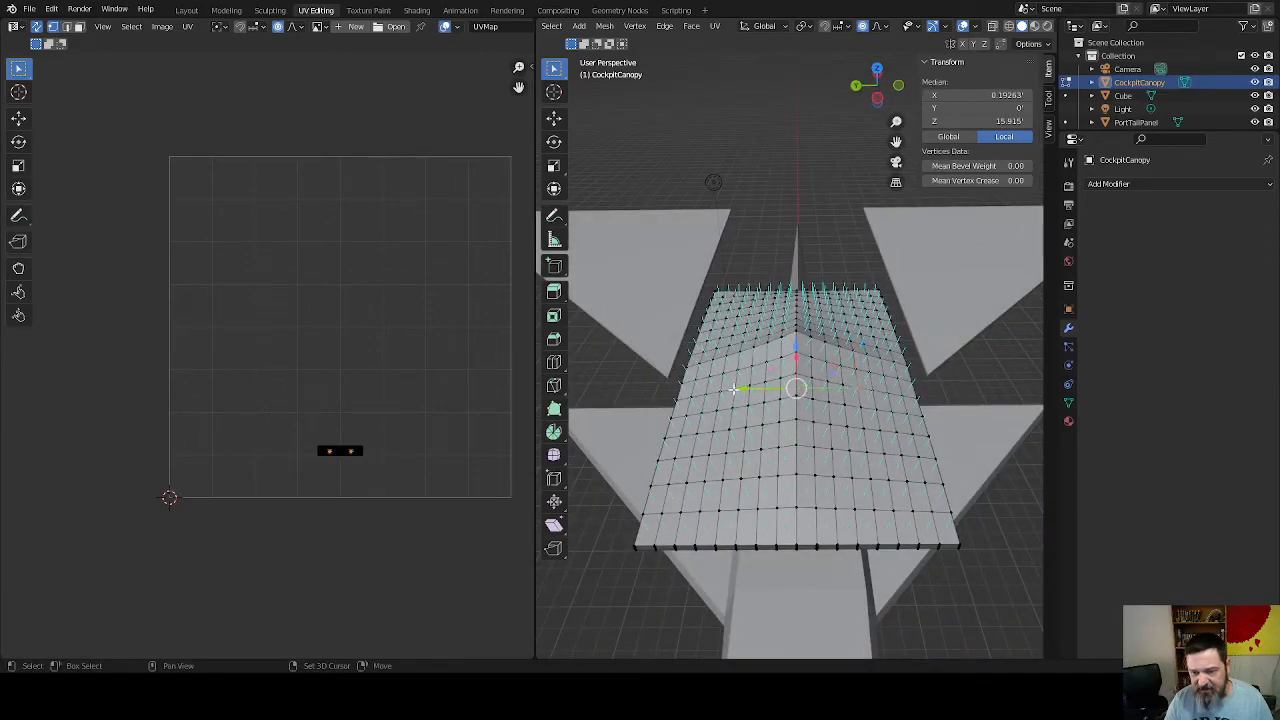
middle_click_drag(833, 368, 1026, 397)
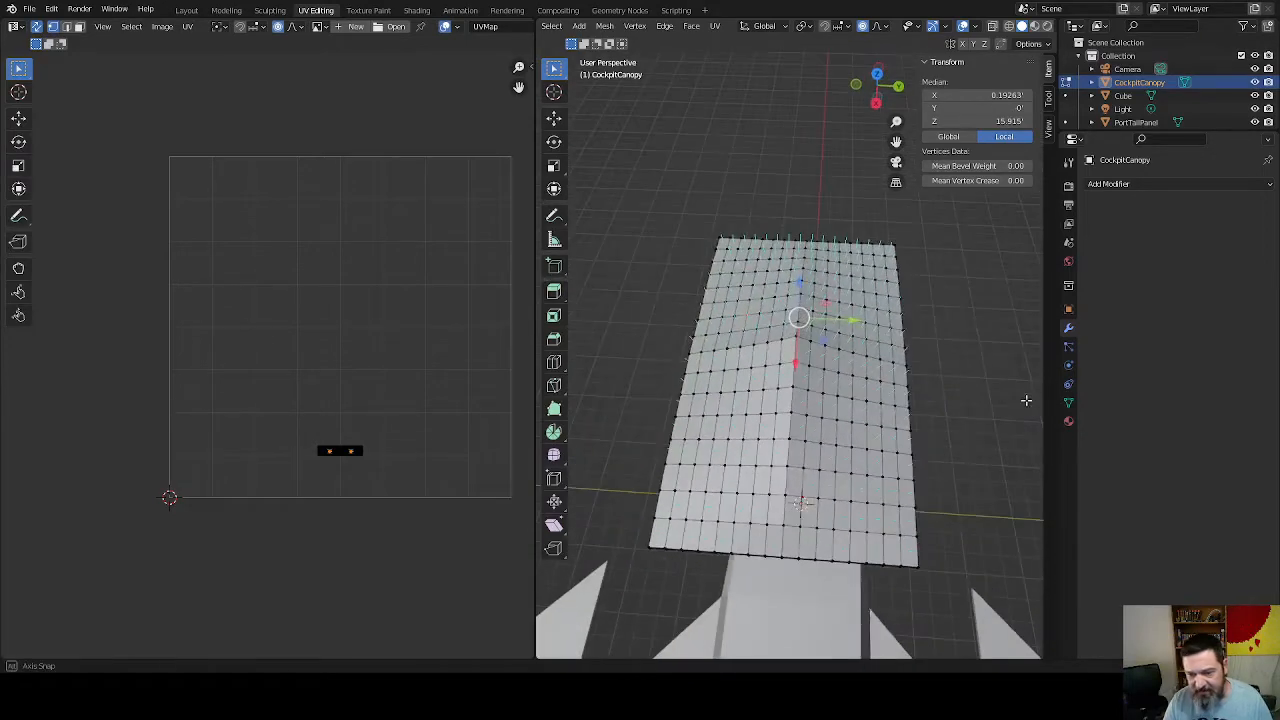
left_click(736, 393, "shift")
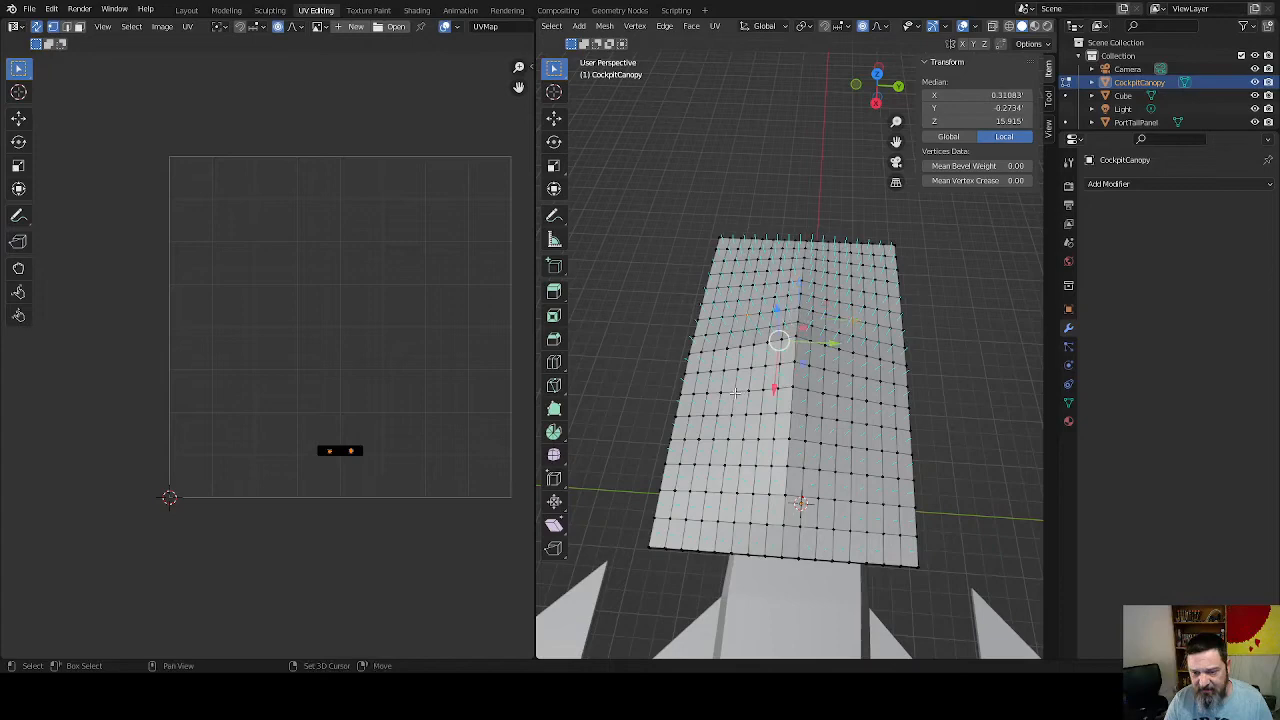
left_click(852, 397, "shift")
middle_click_drag(852, 397, 755, 347)
Try raising the four selected canopy vertices along Z with proportional editing, and undo the move
key("g")
key("z")
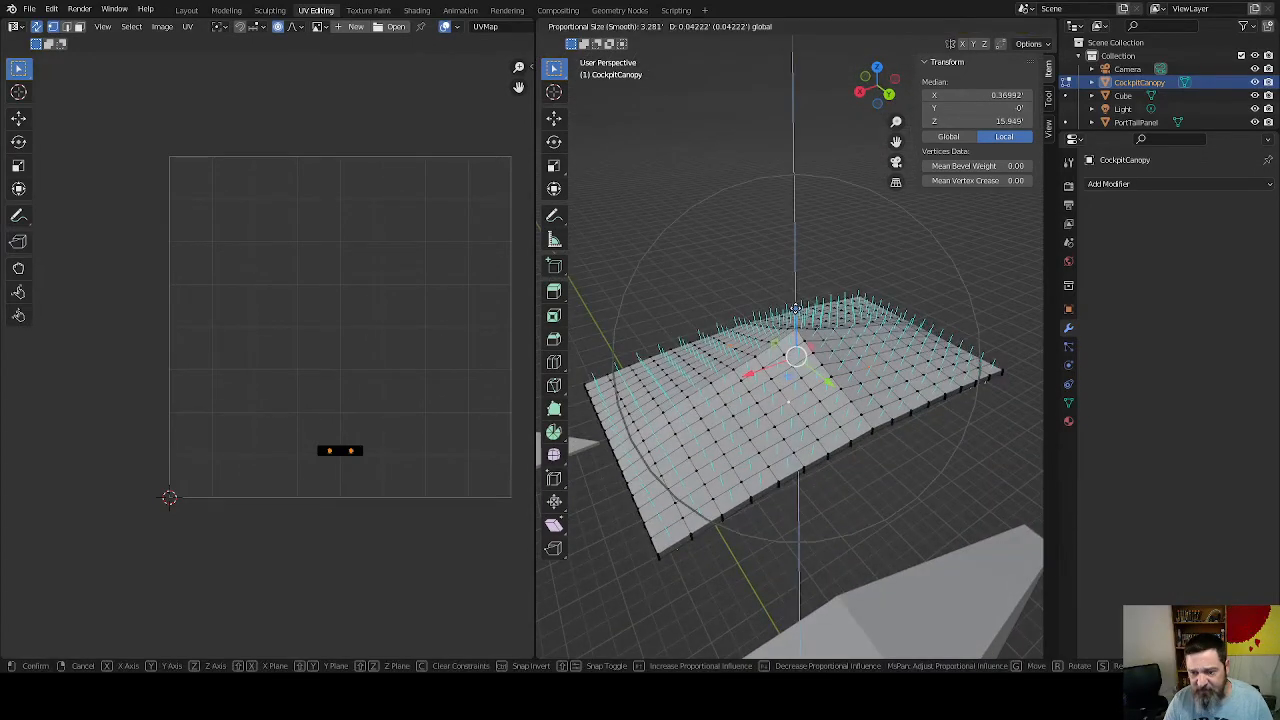
left_click(796, 300)
middle_click_drag(796, 300, 765, 290)
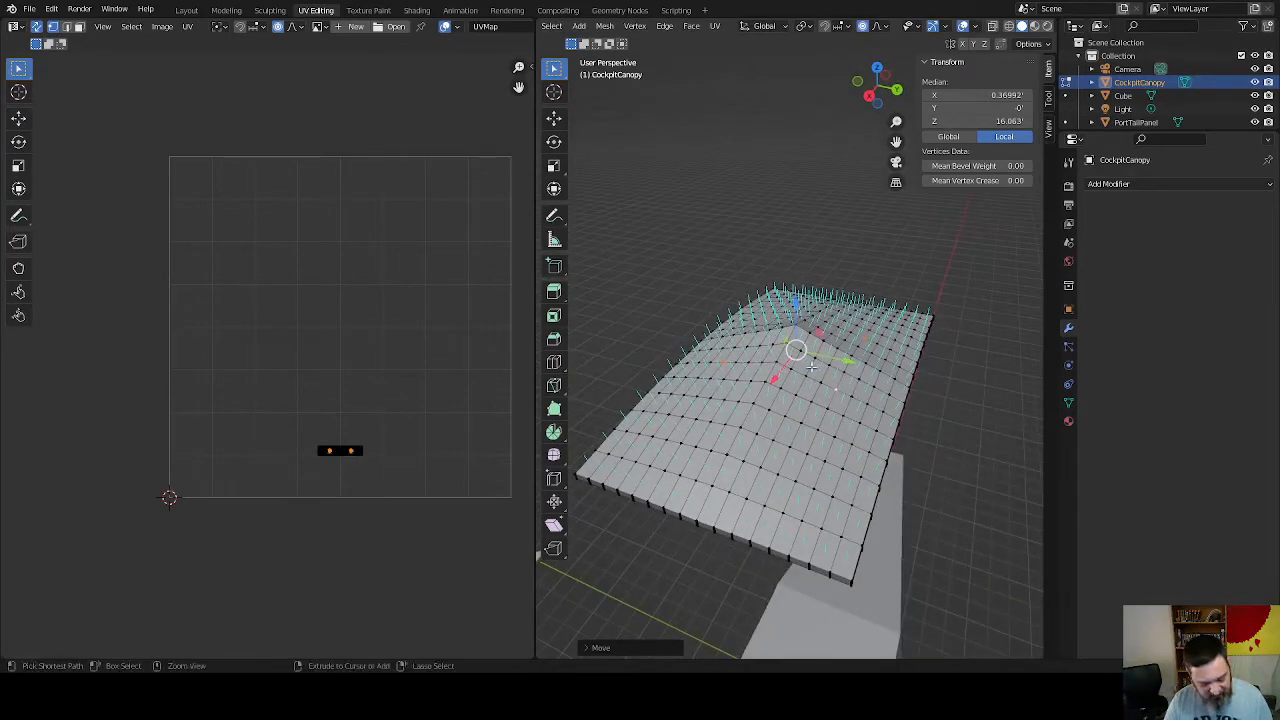
key("ctrl+z")
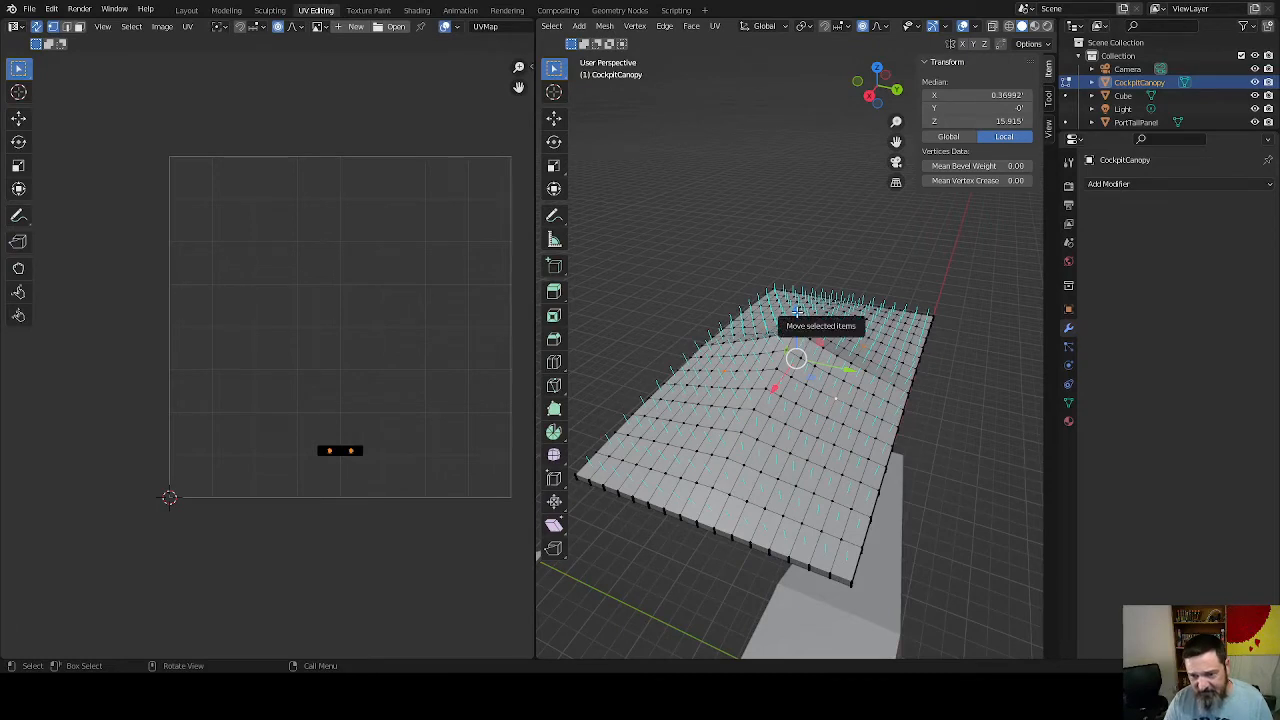
Raise the four selected canopy vertices about 0.195' along Z with proportional editing, reducing the proportional size to about 1.39'
left_click_drag(797, 312, 796, 316)
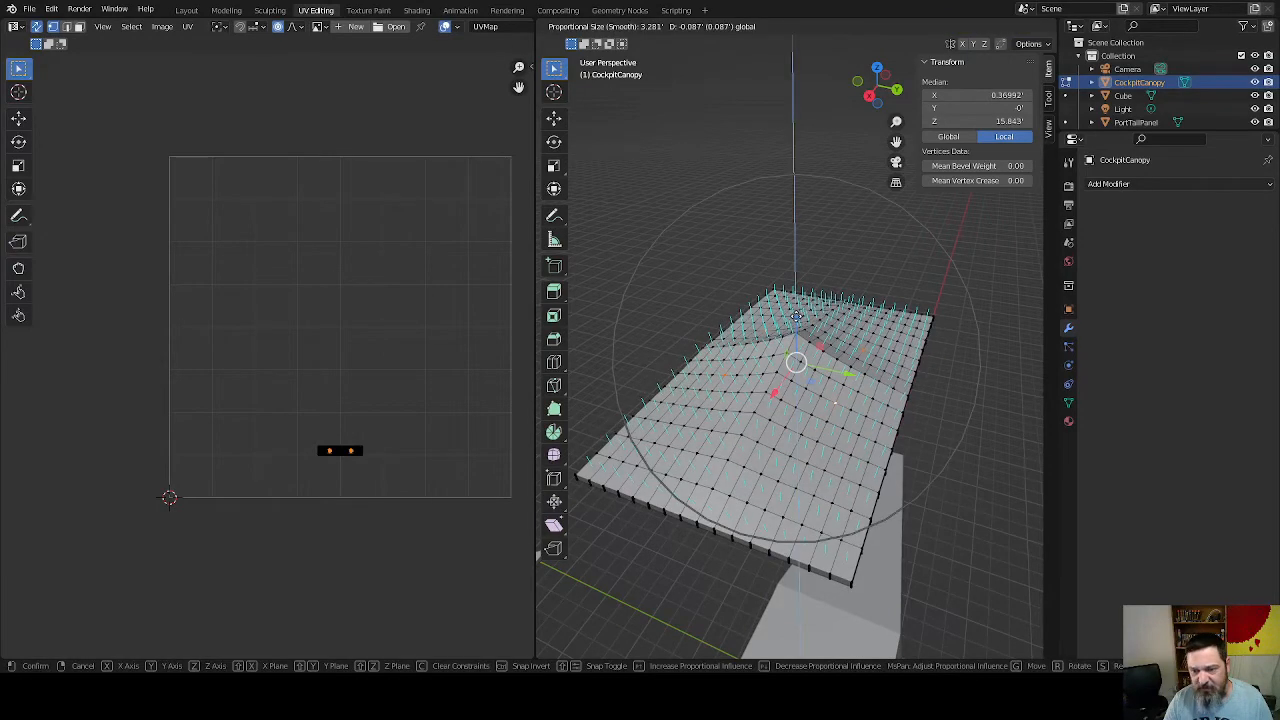
scroll(796, 316, "up", 5)
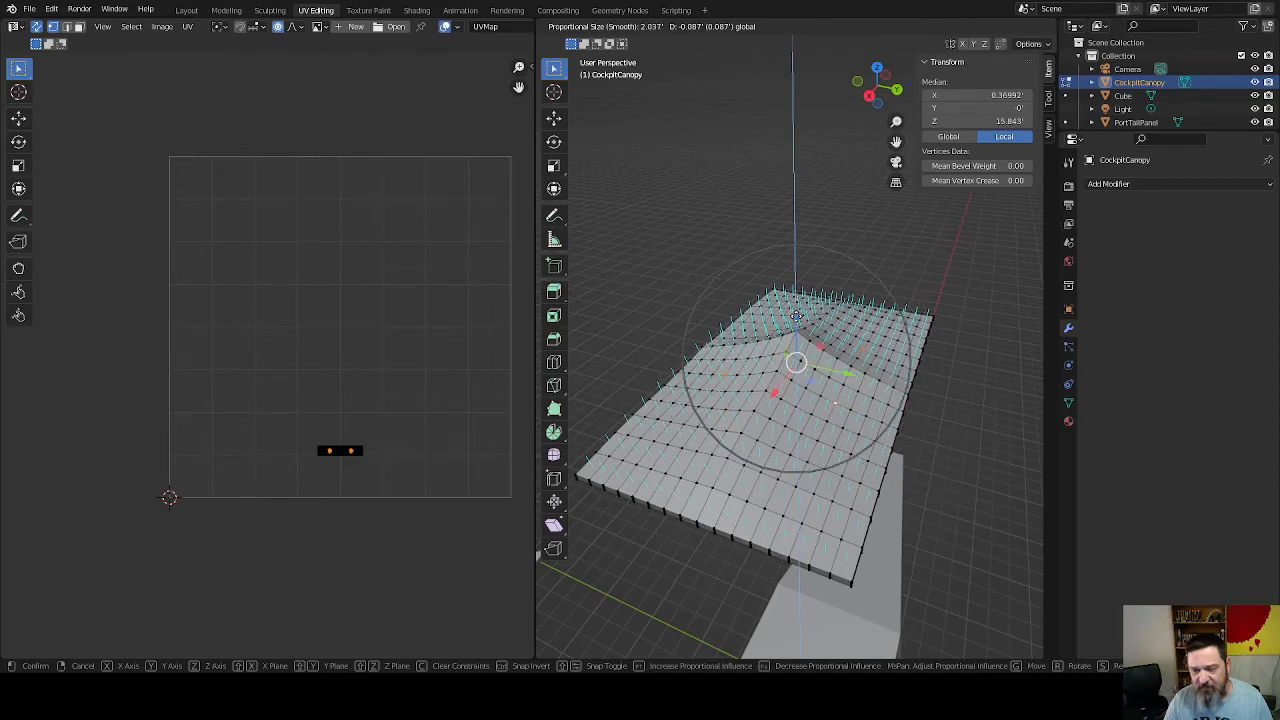
scroll(796, 316, "up", 7)
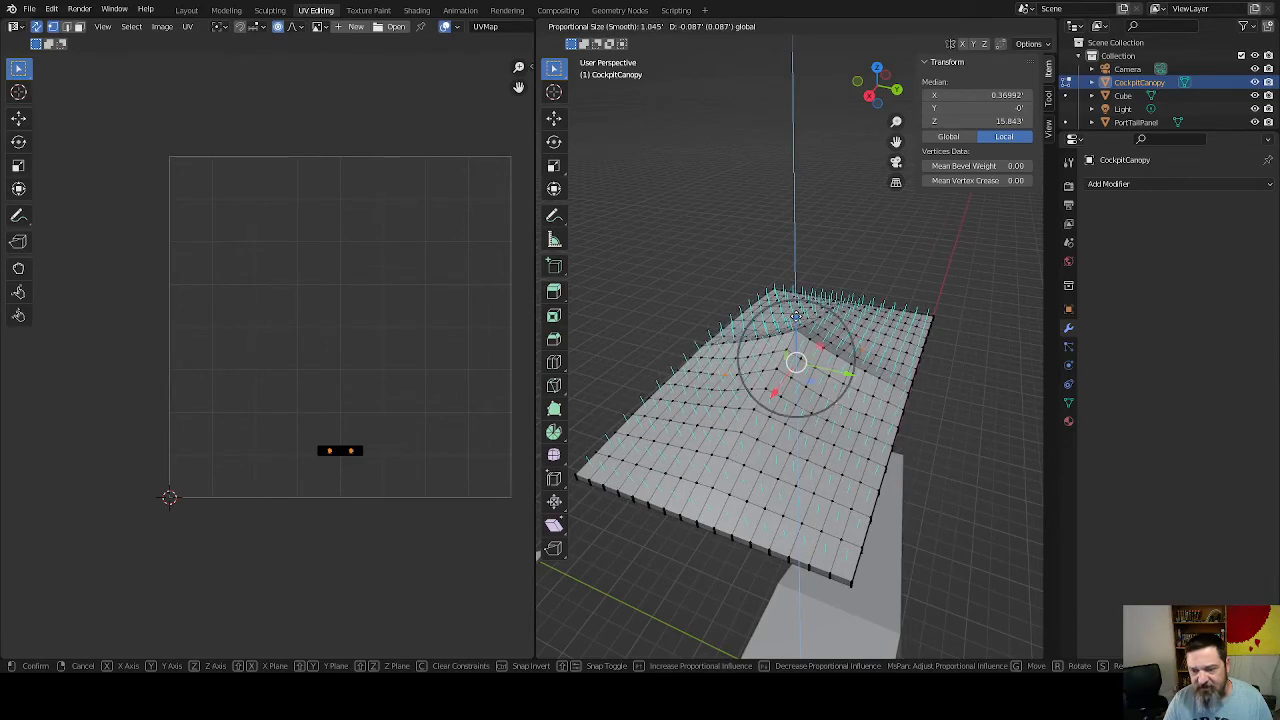
left_click_drag(797, 312, 797, 300)
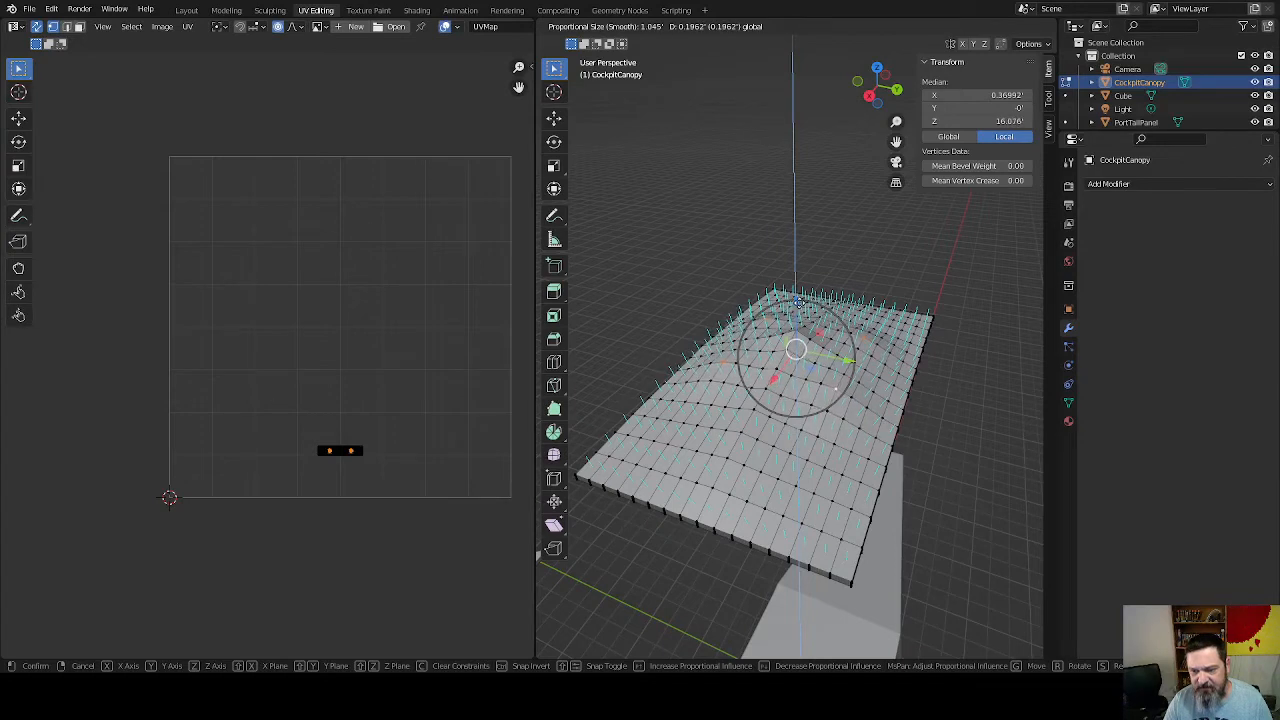
scroll(797, 300, "down", 2)
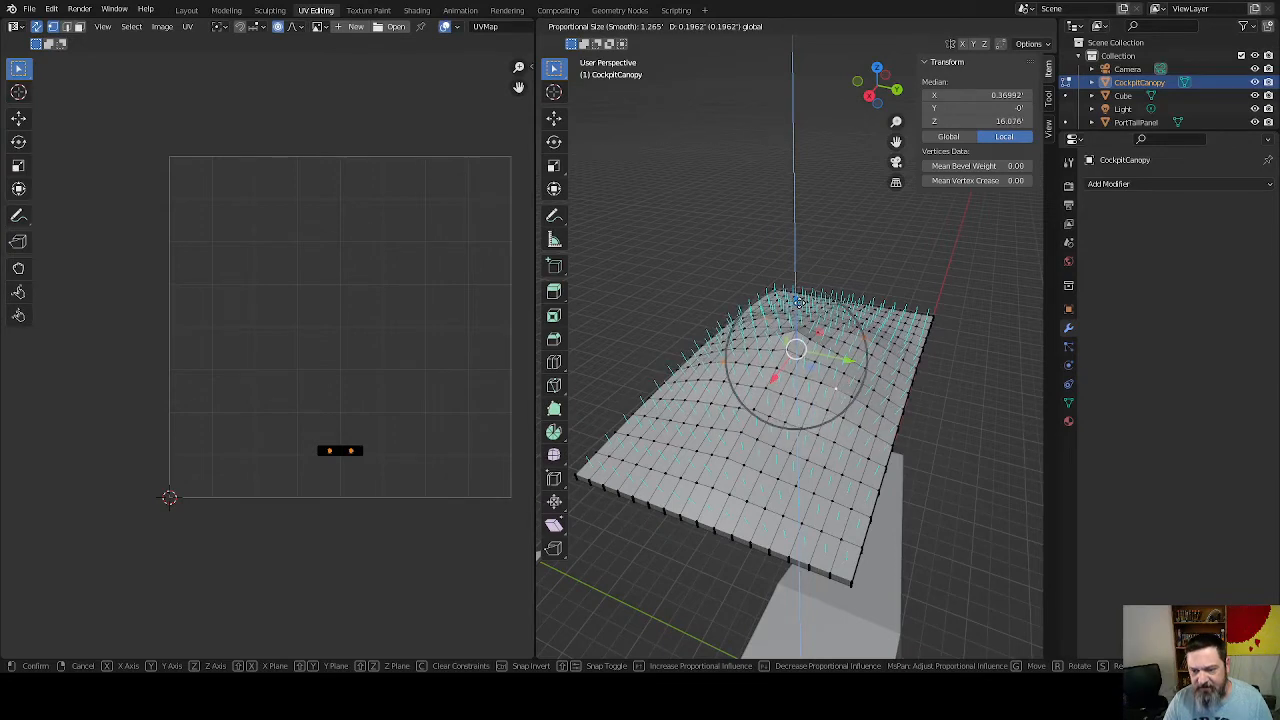
scroll(801, 301, "down", 1)
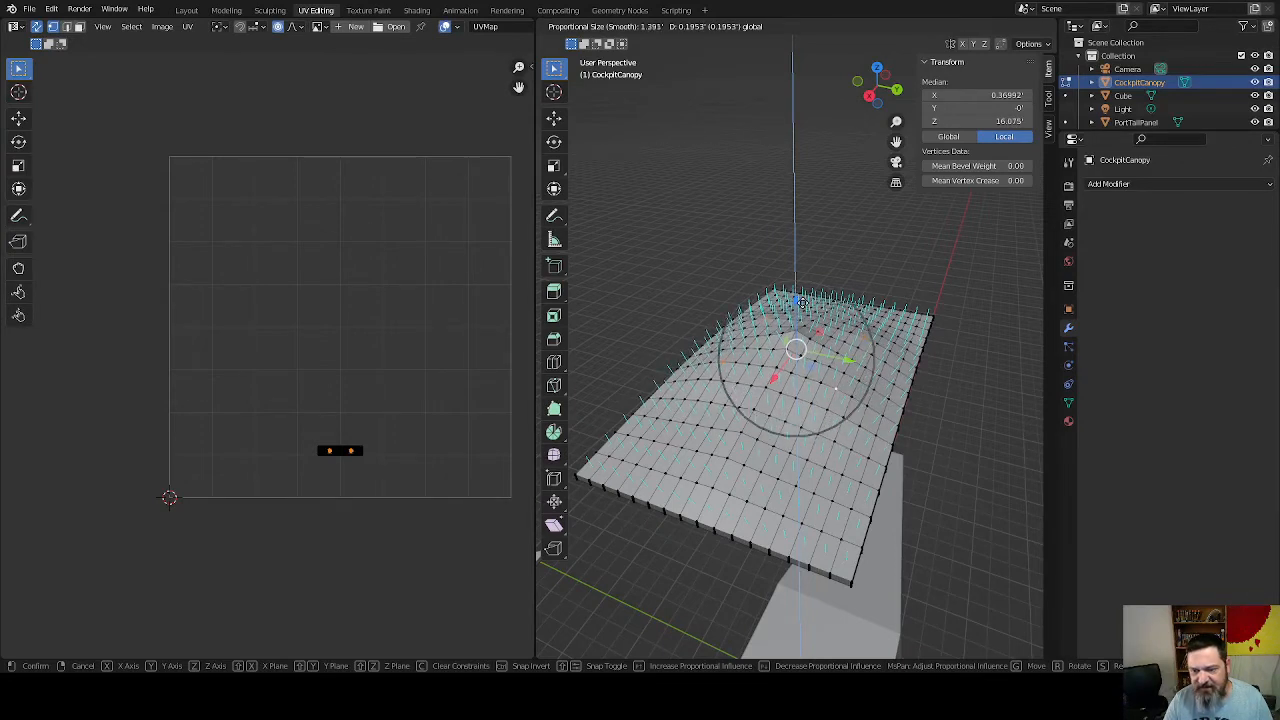
scroll(801, 301, "up", 1)
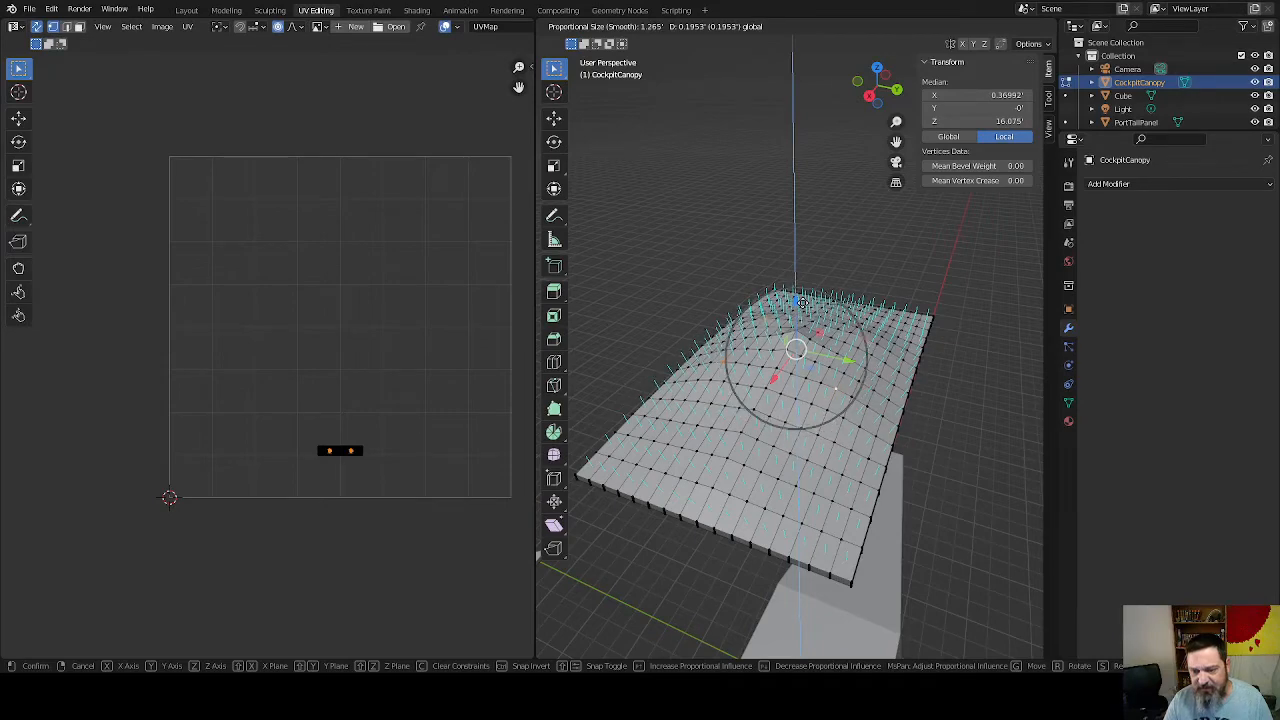
scroll(801, 301, "down", 1)
left_click(801, 301)
Select the canopy's peak vertex, turn off proportional editing and lower the vertex slightly along Z
middle_click_drag(920, 394, 857, 234)
left_click(791, 330)
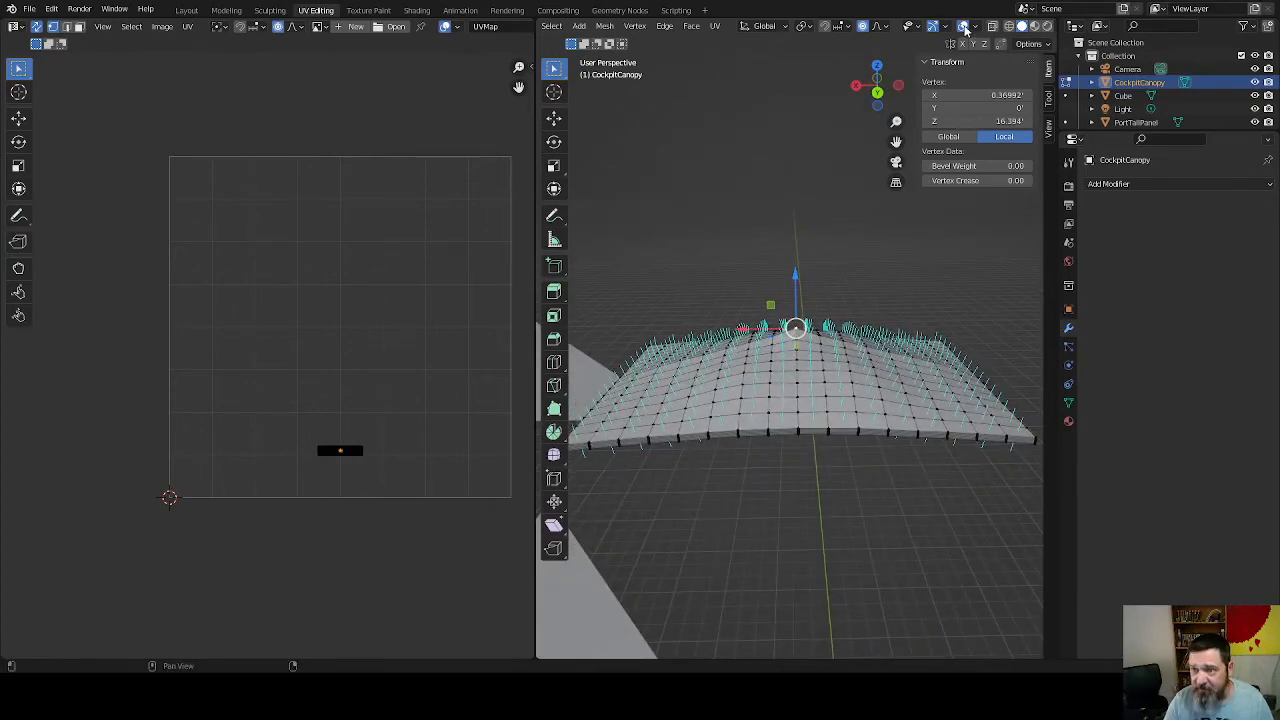
left_click(864, 28)
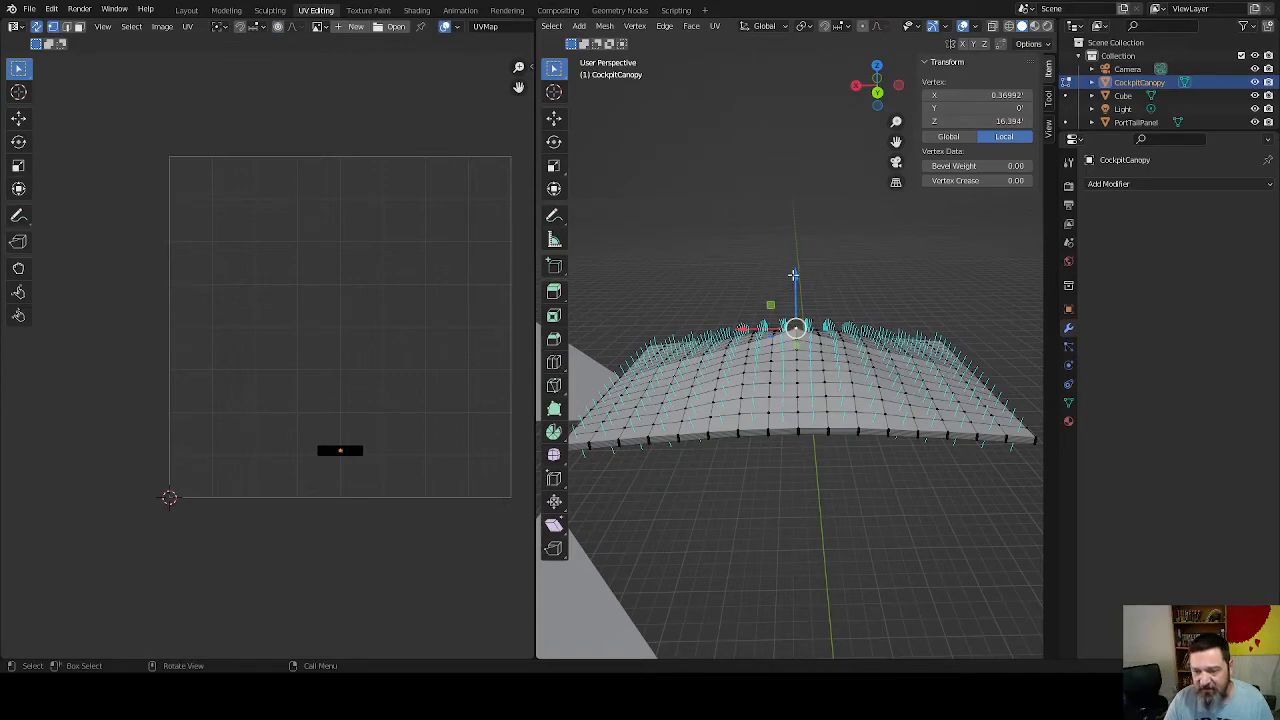
left_click_drag(793, 275, 793, 278)
Select two mirrored canopy vertices on either side of the centre ridge and raise them along Z
middle_click_drag(793, 278, 845, 457)
left_click(895, 388)
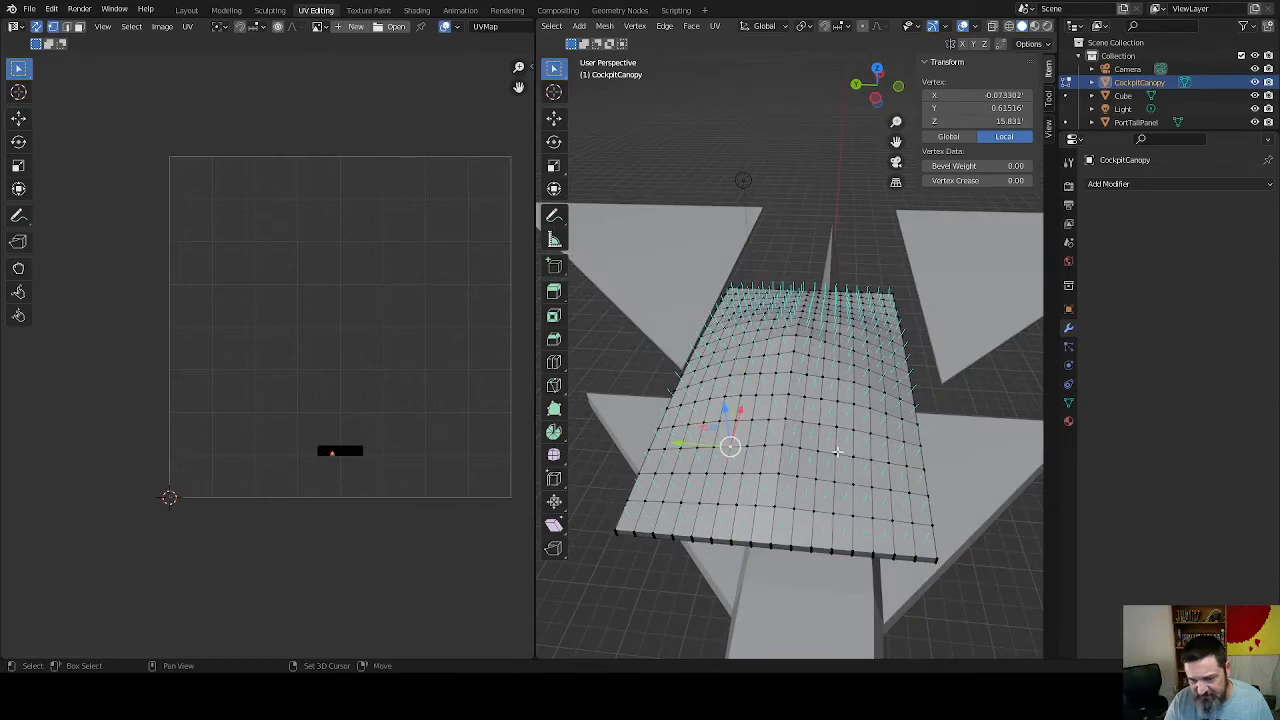
left_click(834, 455, "shift")
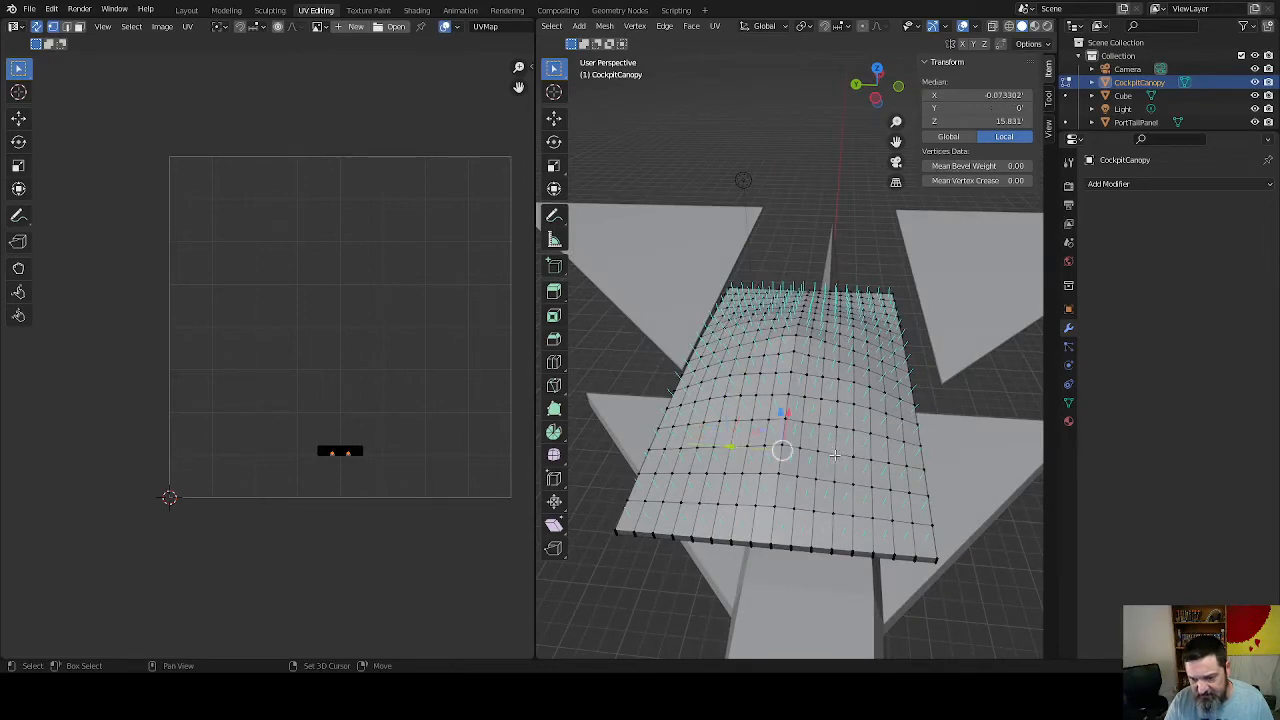
middle_click_drag(808, 322, 673, 341)
left_click_drag(694, 330, 705, 287)
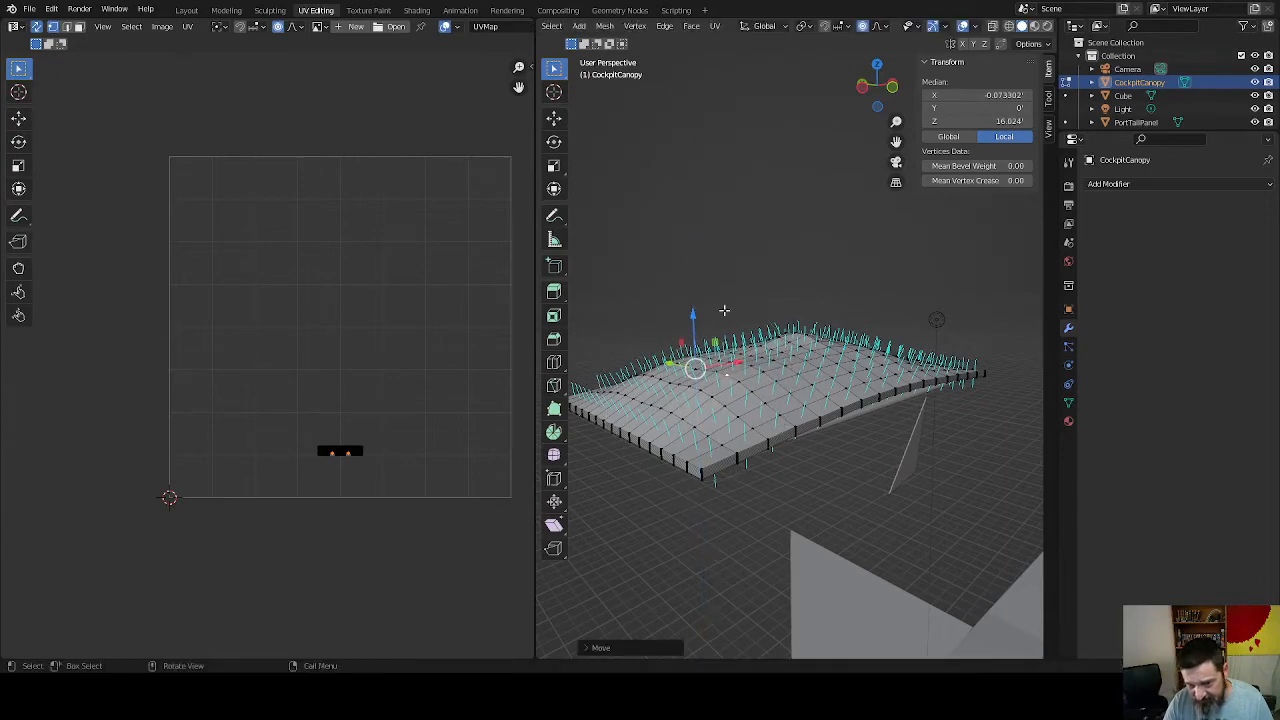
middle_click_drag(720, 360, 693, 316)
left_click_drag(693, 313, 694, 328)
Select two centre-ridge vertices of the canopy one after the other and raise each along Z with proportional editing
middle_click_drag(694, 328, 760, 402)
left_click(711, 397)
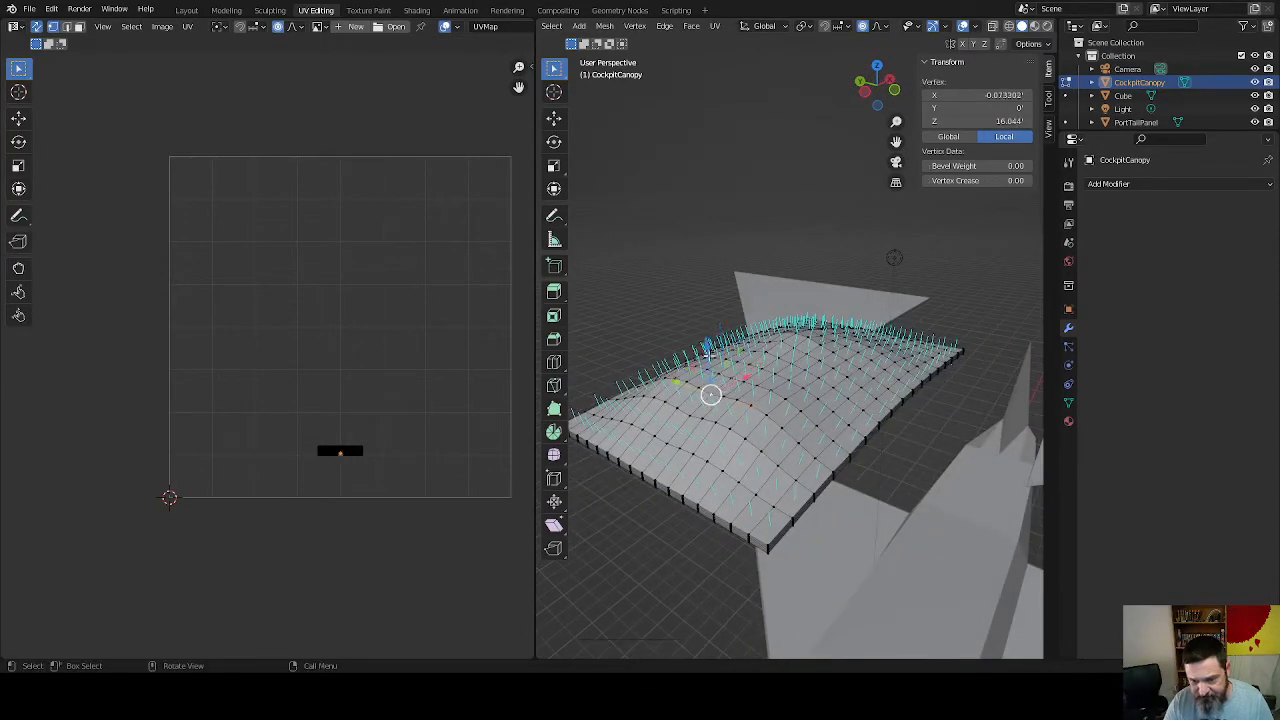
left_click_drag(706, 343, 706, 334)
middle_click_drag(706, 334, 789, 381)
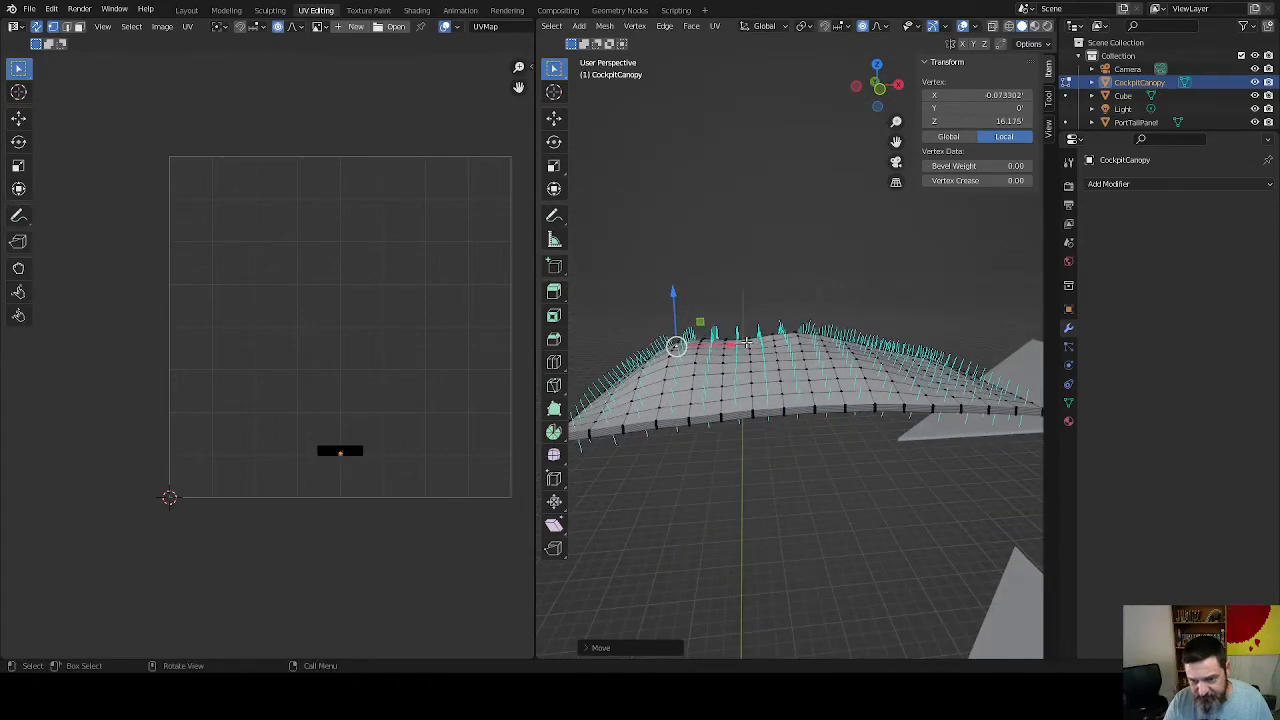
middle_click_drag(747, 343, 726, 316)
left_click(759, 361)
left_click_drag(745, 291, 746, 288)
Undo the canopy's vertex edits back to Object Mode with the Simple Subdivision modifier still unapplied
middle_click_drag(737, 385, 969, 431)
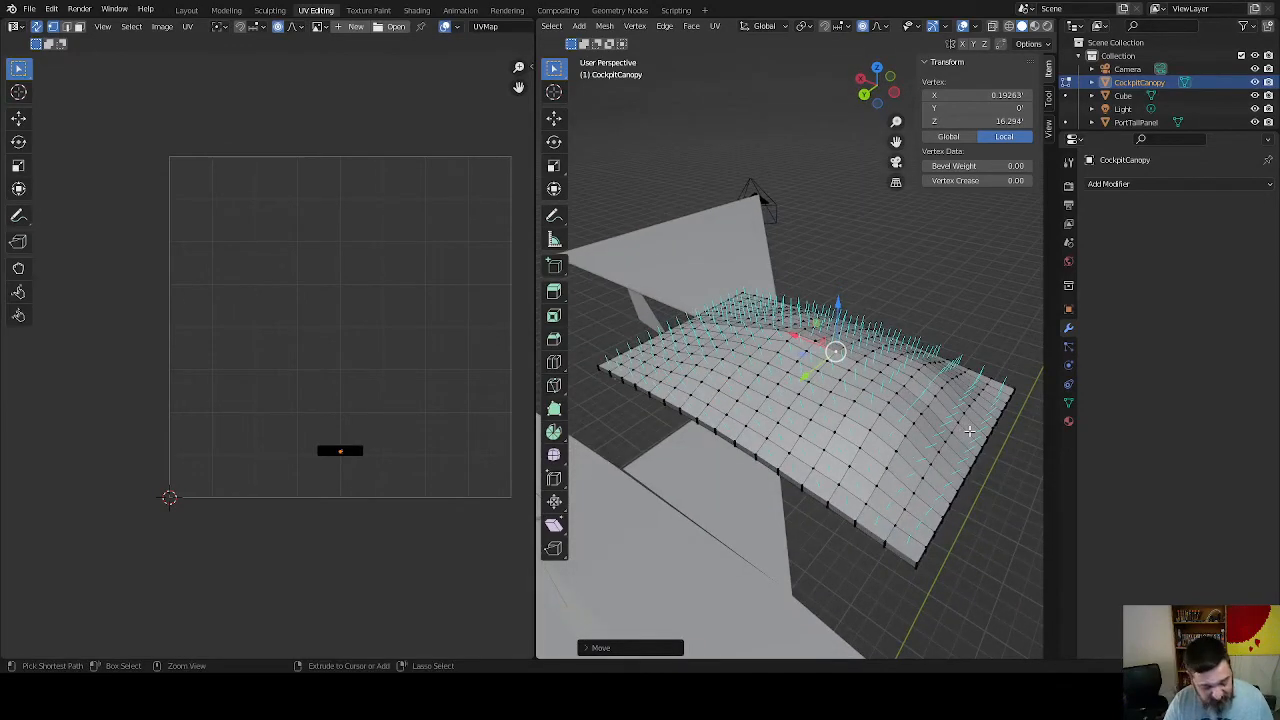
key("ctrl+z")
key("ctrl+z")
key("ctrl+z")
key("ctrl+z")
key("ctrl+z")
key("ctrl+z")
key("ctrl+z")
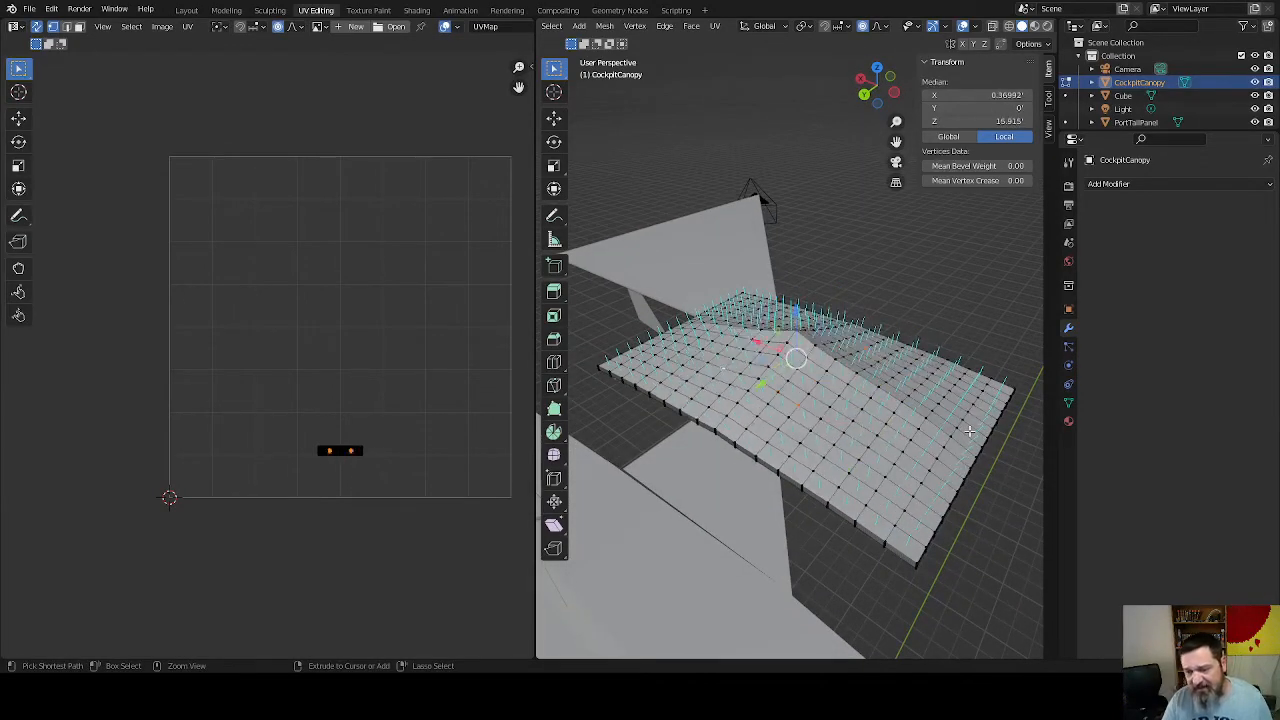
key("ctrl+z")
key("ctrl+z")
key("ctrl+z")
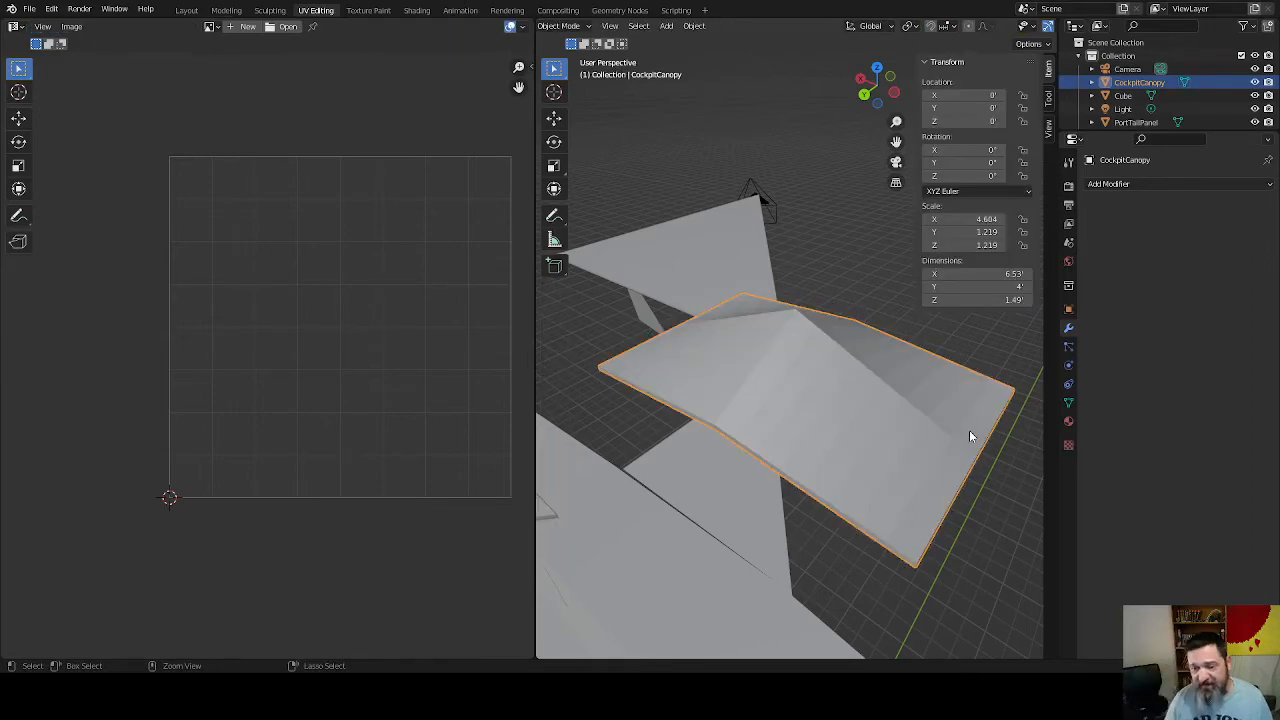
key("ctrl+z")
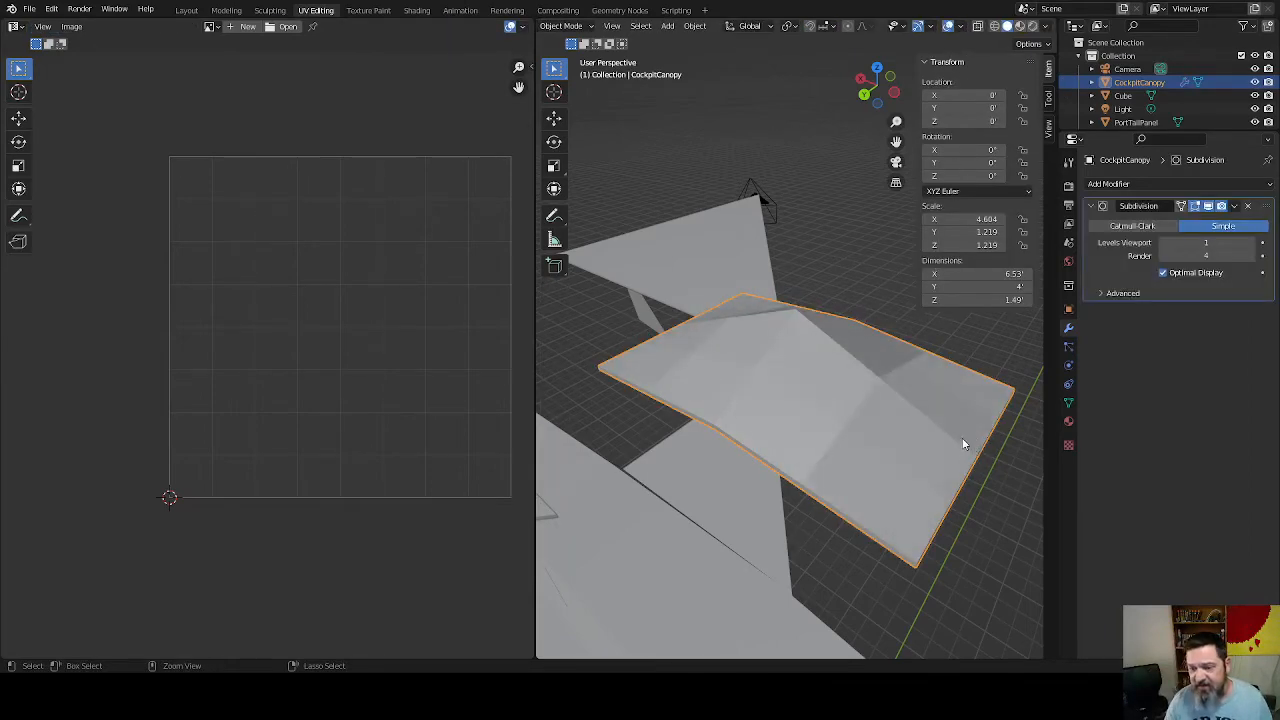
Switch the canopy's Subdivision modifier to Catmull-Clark and set its viewport levels to 3
middle_click_drag(961, 443, 740, 443)
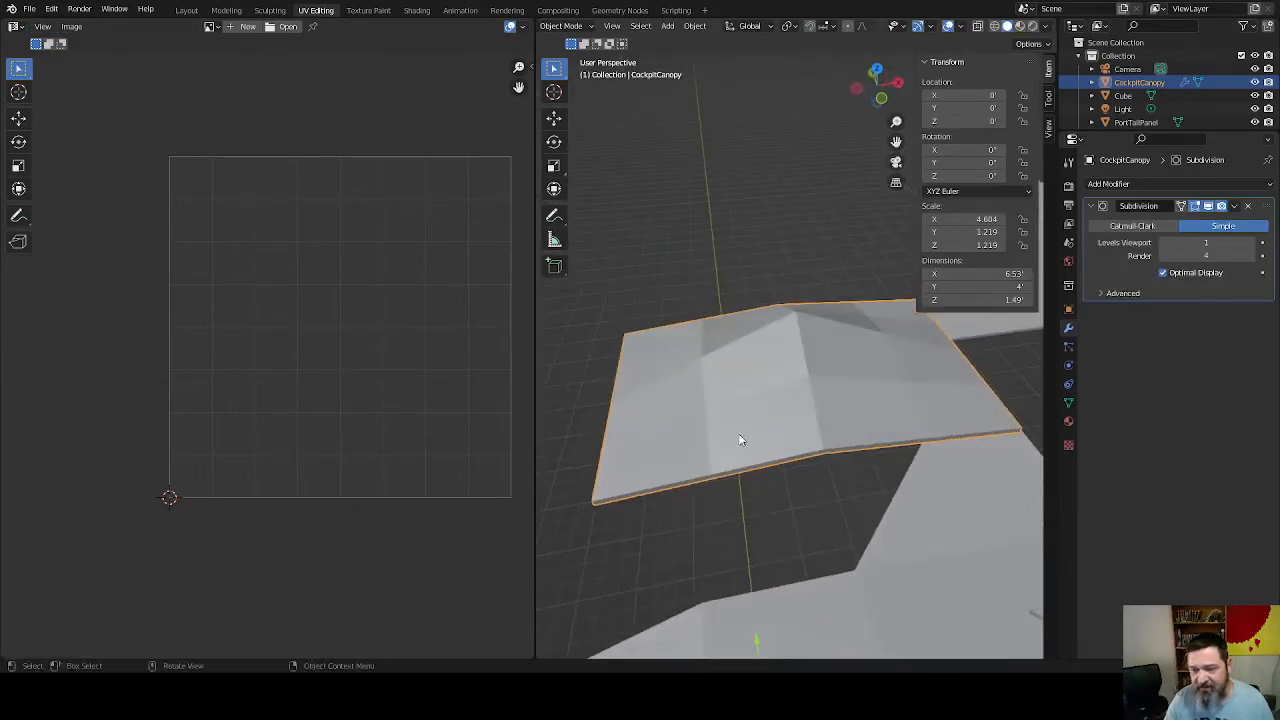
left_click(1145, 229)
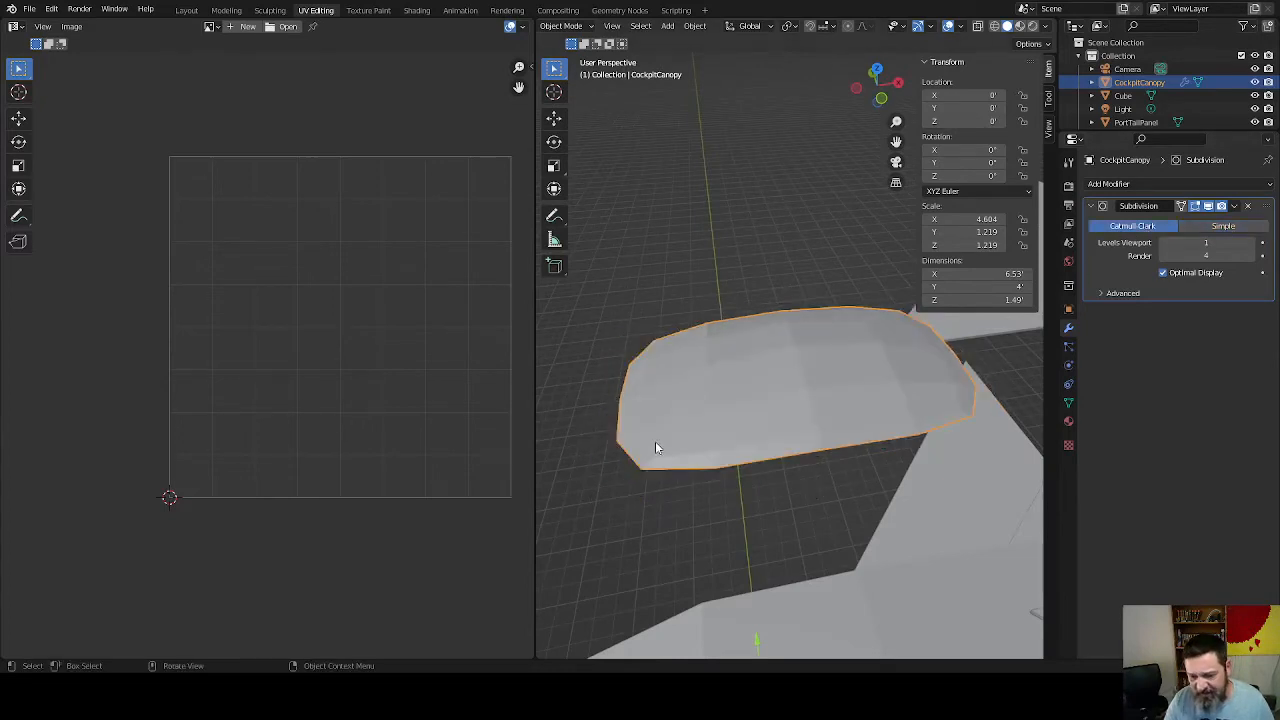
middle_click_drag(655, 441, 690, 398)
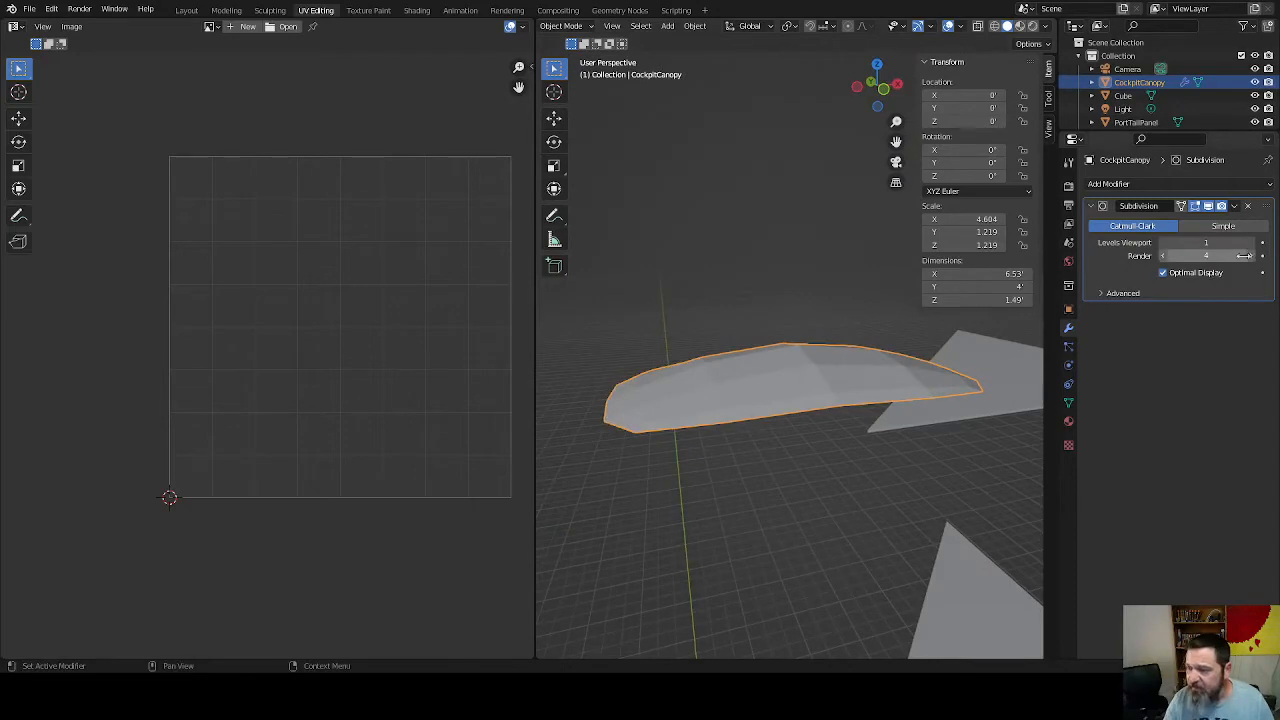
left_click(1251, 243)
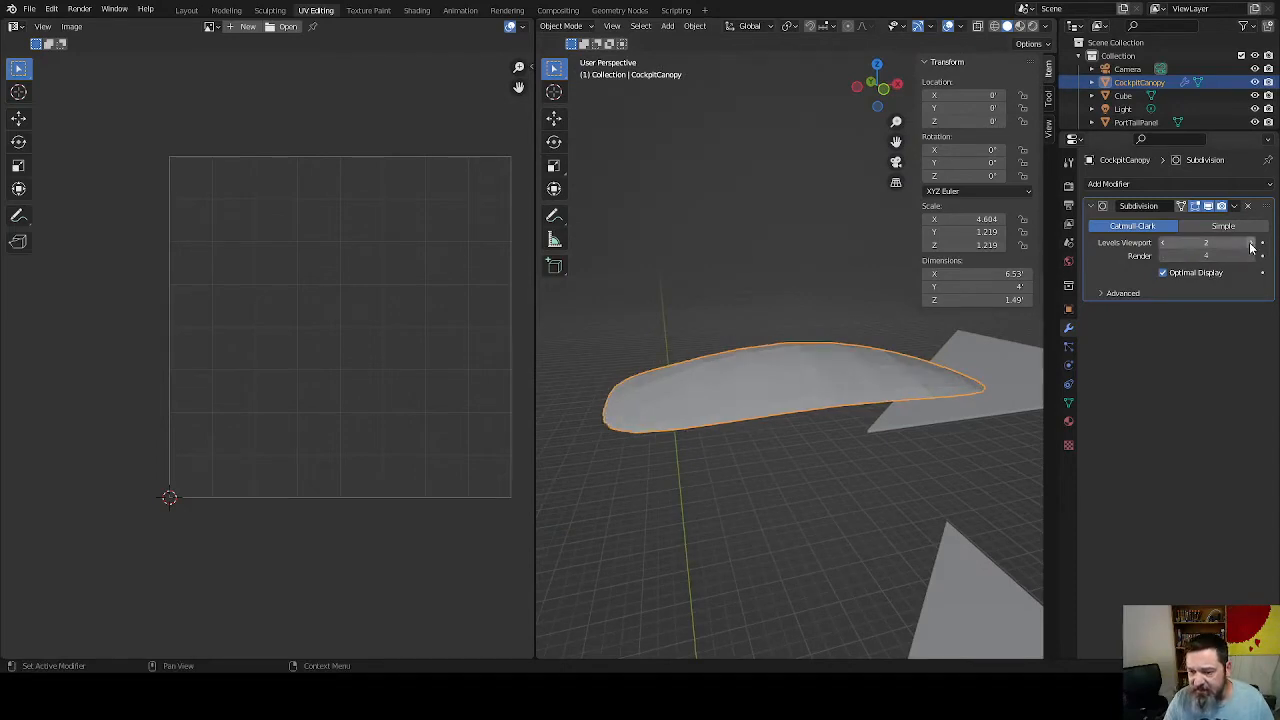
left_click(1251, 243)
middle_click_drag(757, 400, 726, 403)
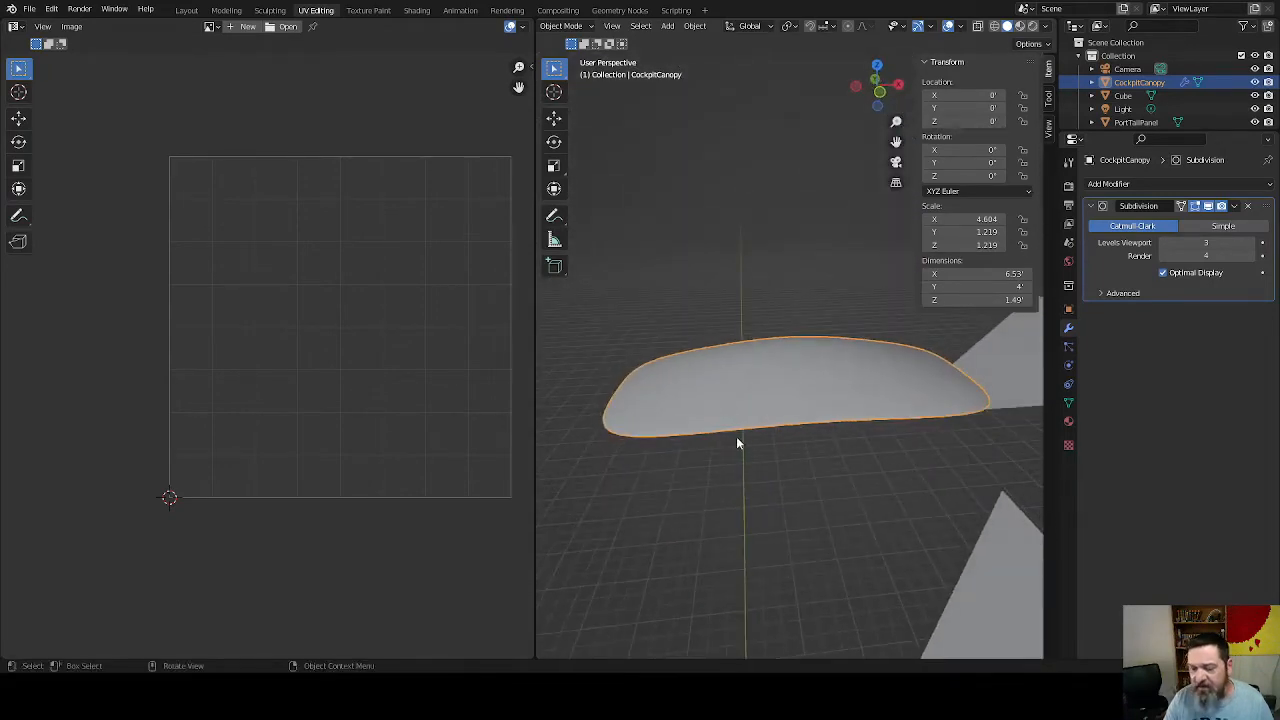
scroll(714, 543, "down", 4)
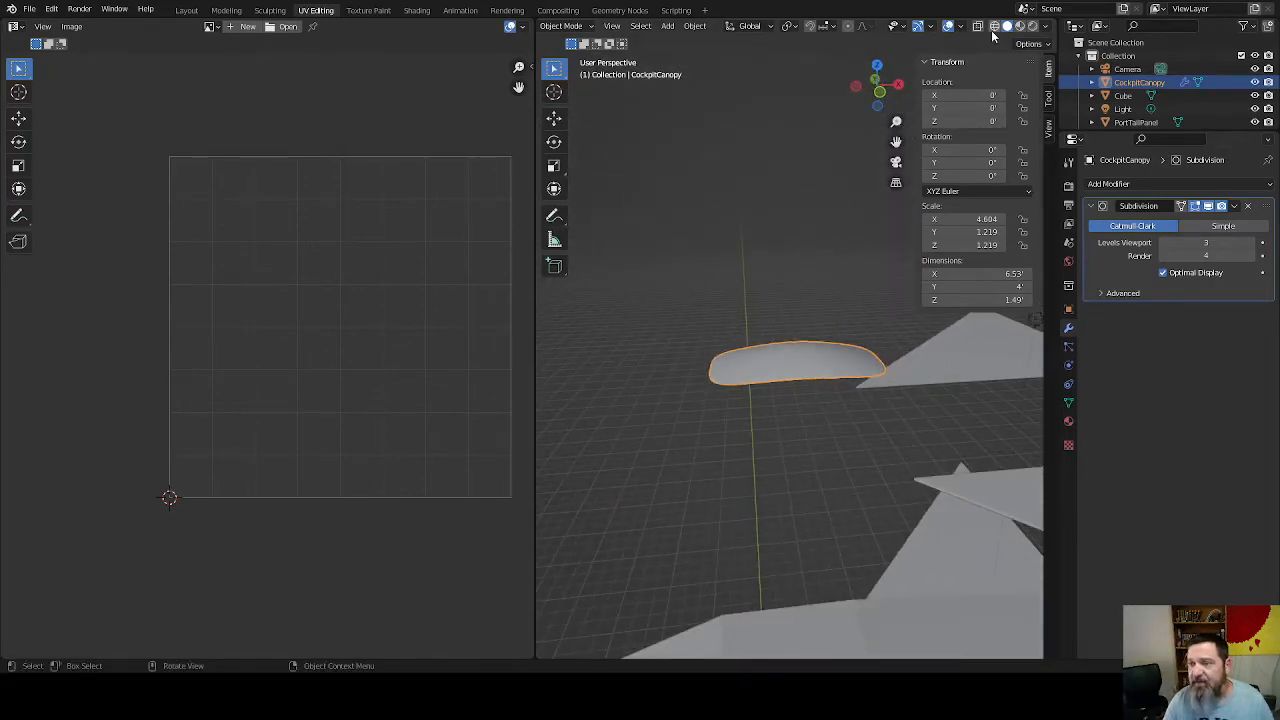
Apply the Catmull-Clark Subdivision modifier to the cockpit canopy
left_click(934, 27)
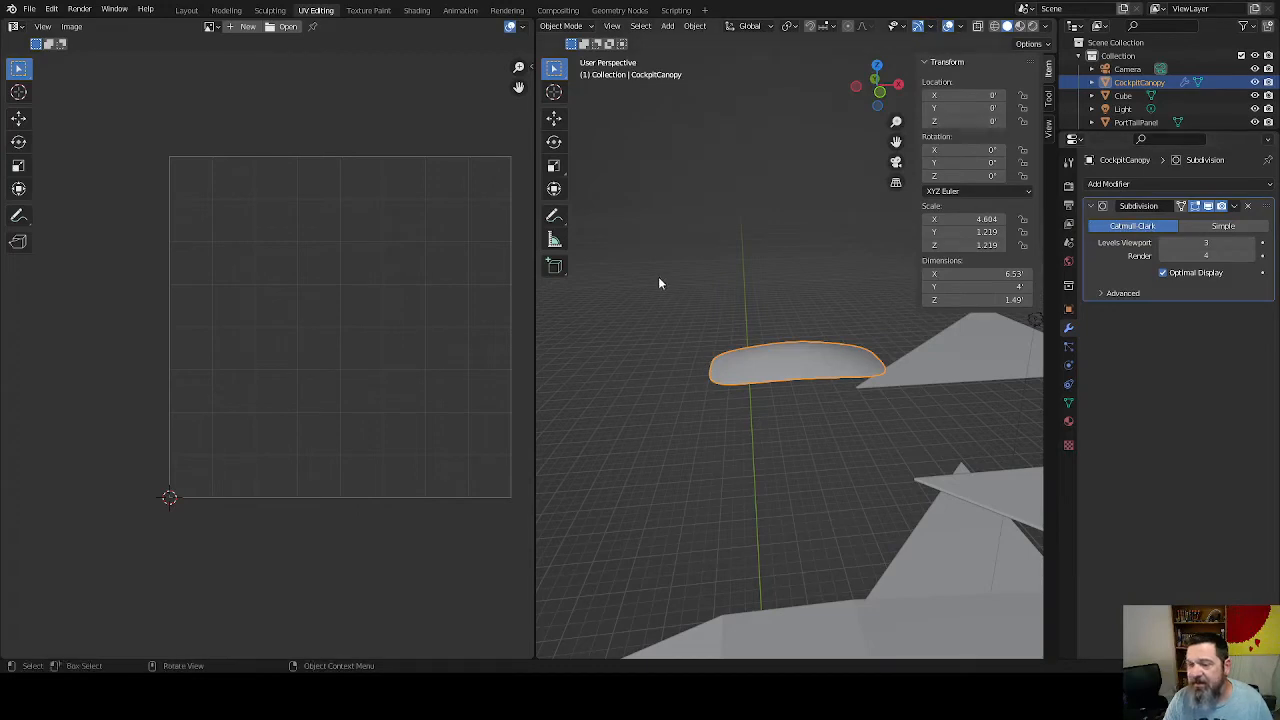
left_click(1236, 206)
left_click(1186, 220)
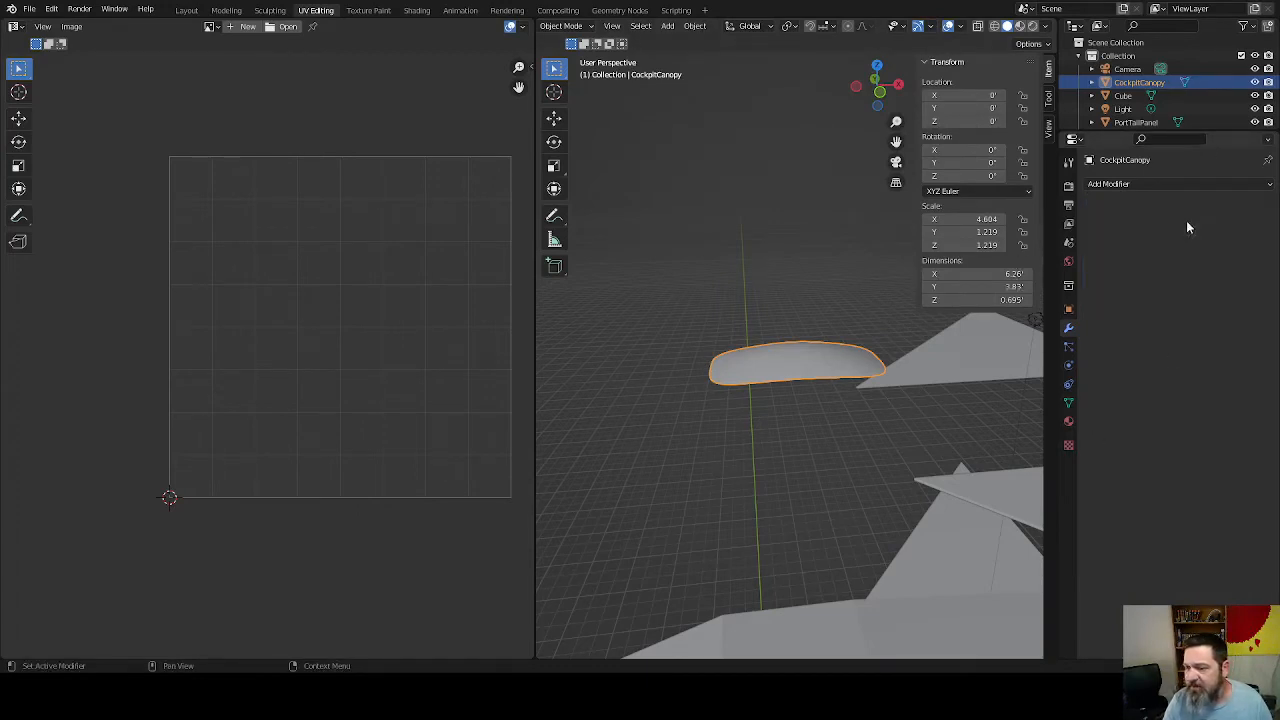
Show the Move gizmo for objects in the 3D viewport while staying in Object Mode
key("Tab")
key("Tab")
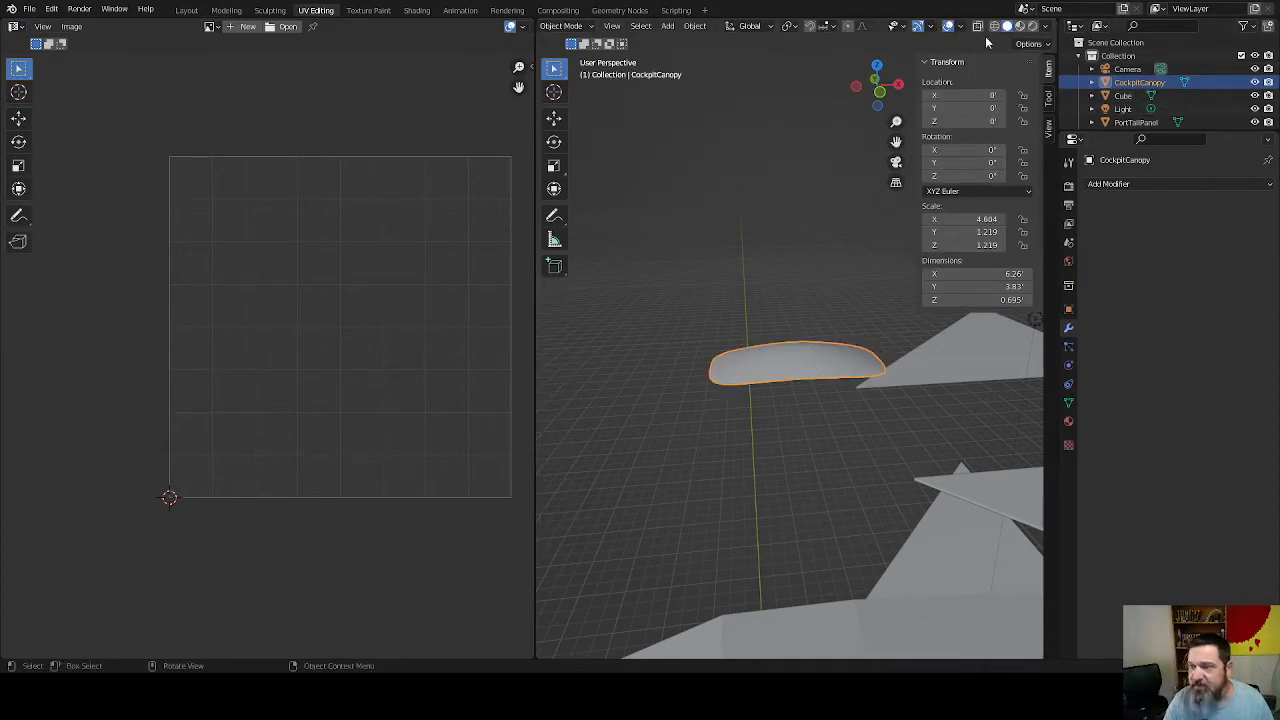
left_click(931, 27)
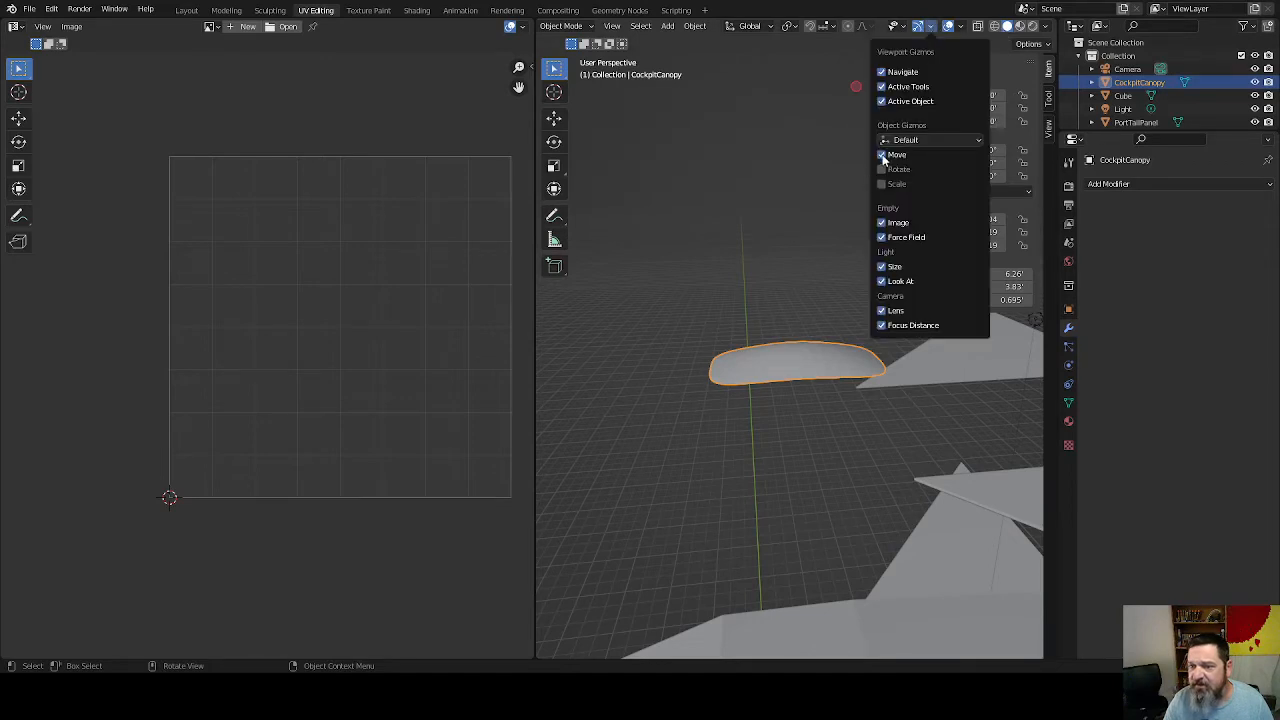
middle_click_drag(814, 371, 890, 438)
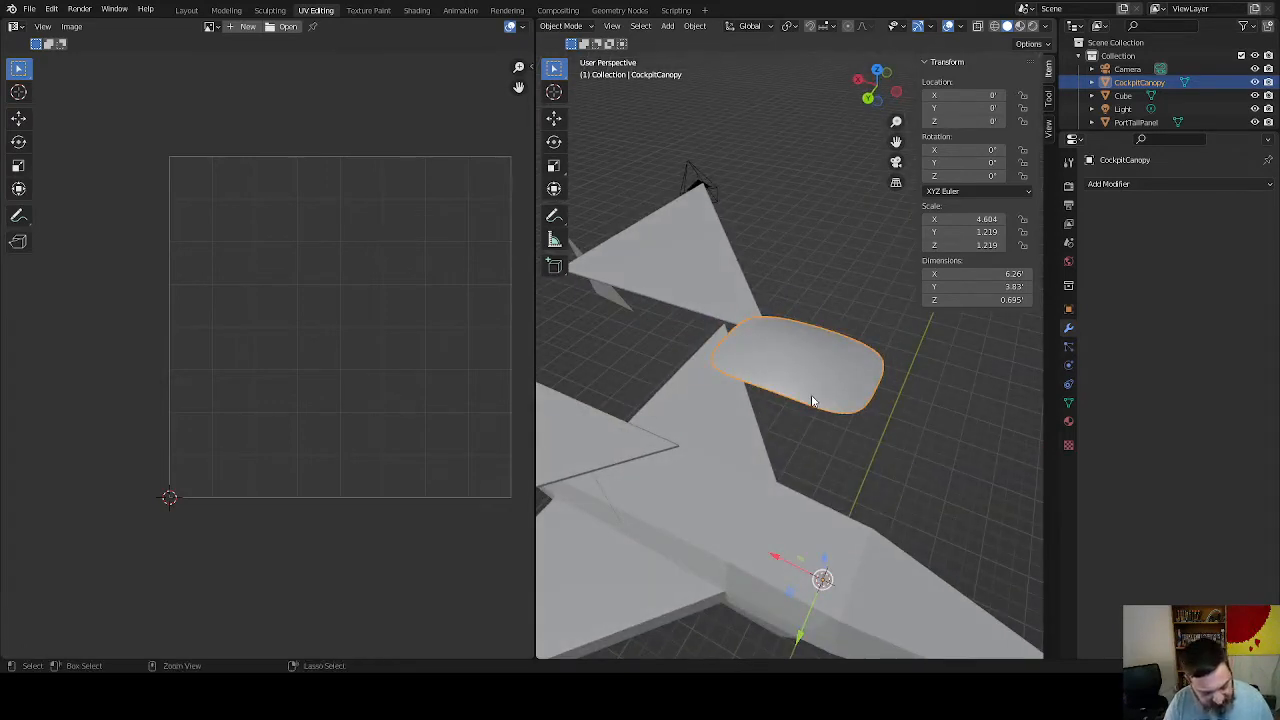
Apply all transforms to the cockpit canopy and save the file
key("ctrl+a")
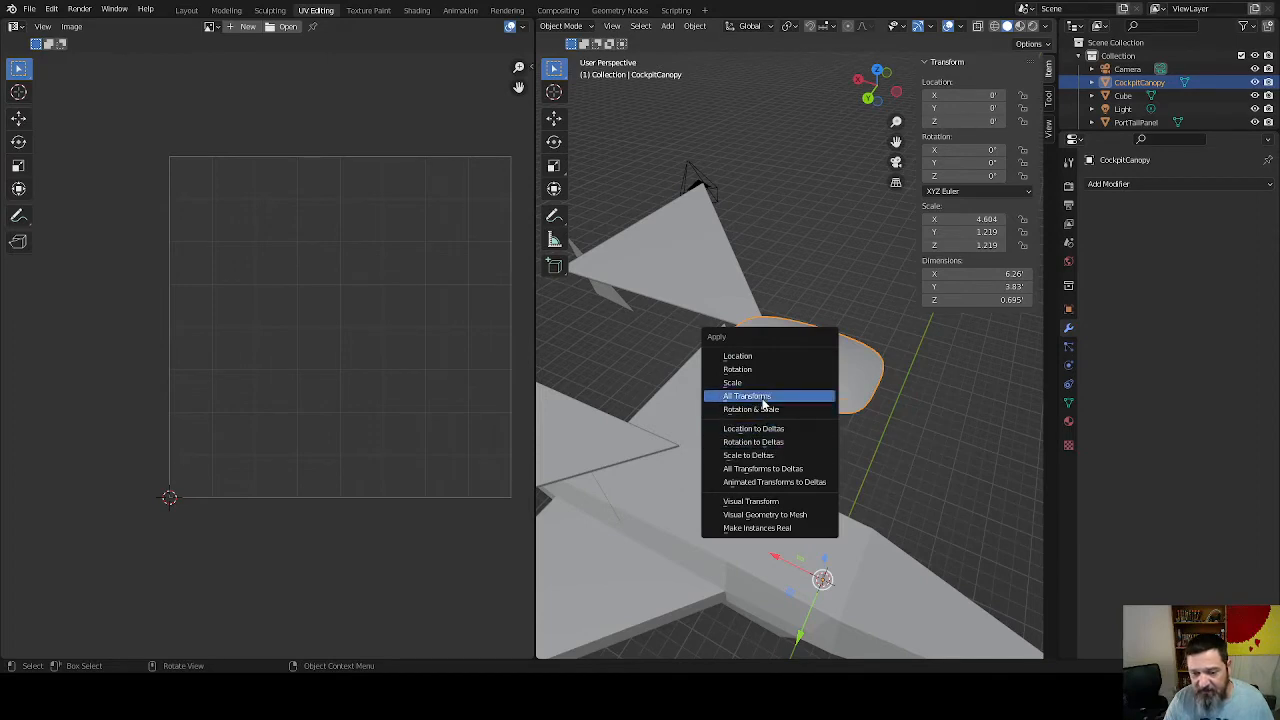
left_click(764, 397)
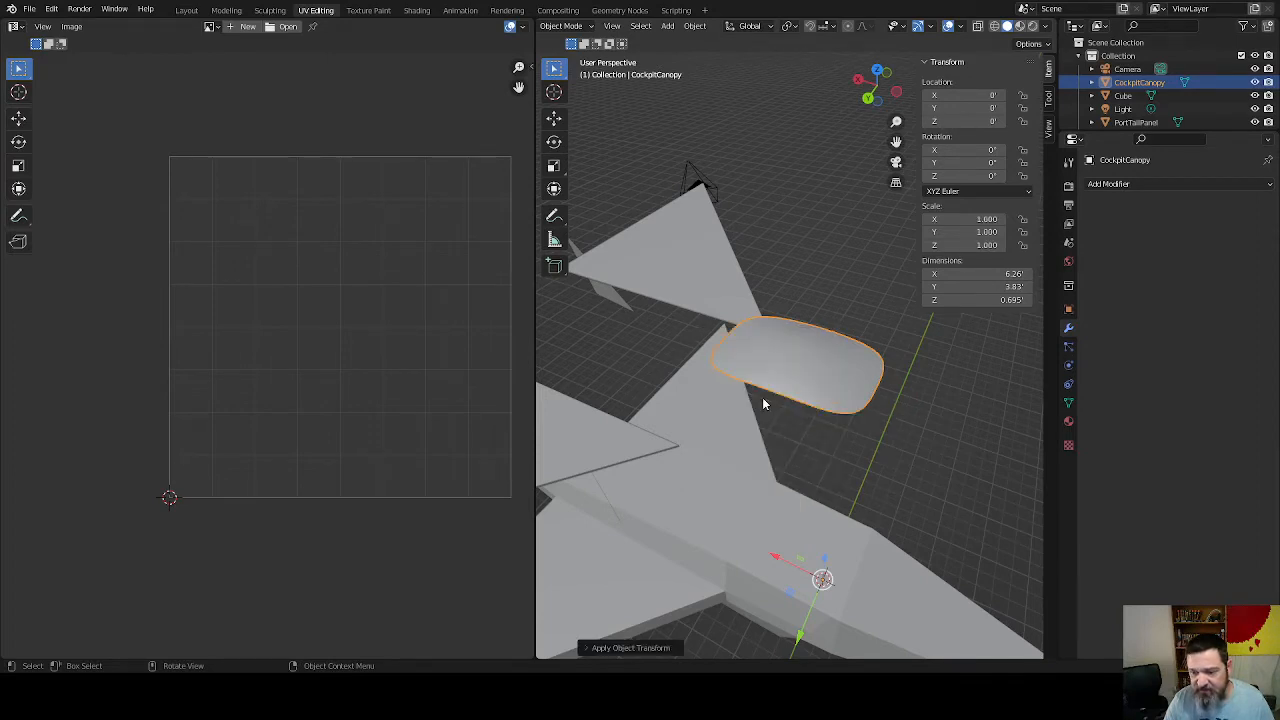
middle_click_drag(762, 397, 926, 419)
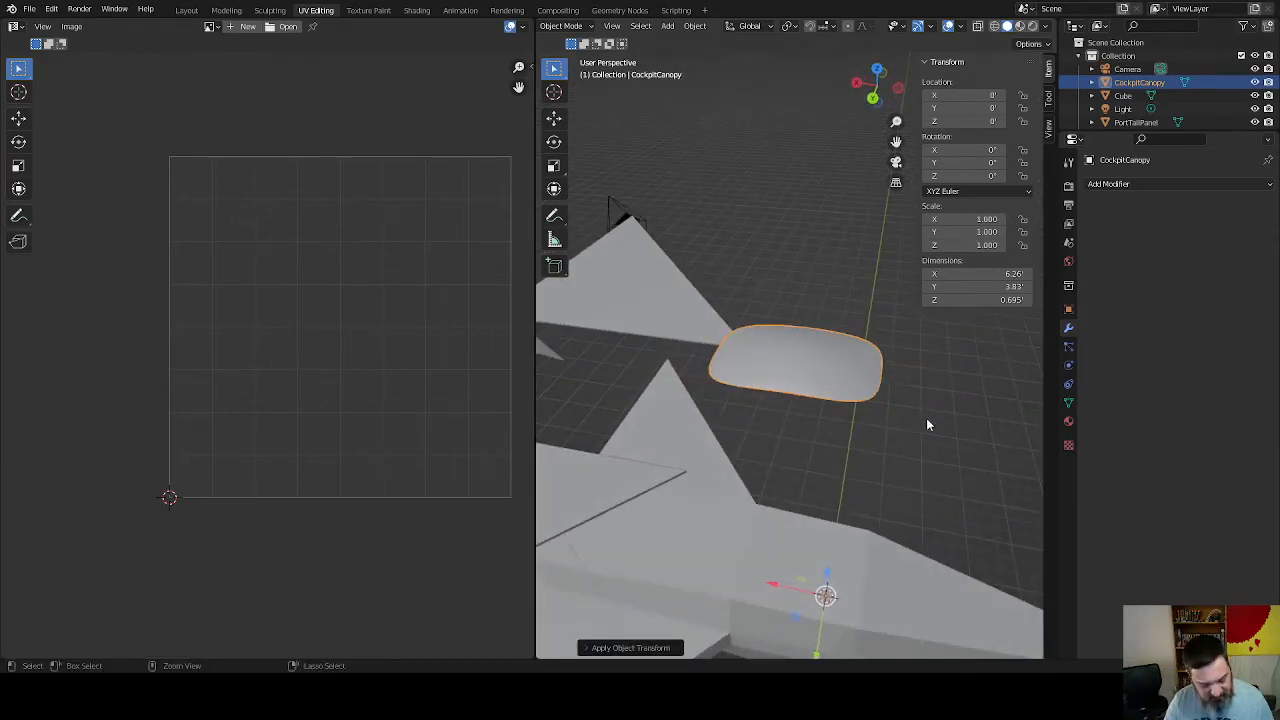
key("ctrl+s")
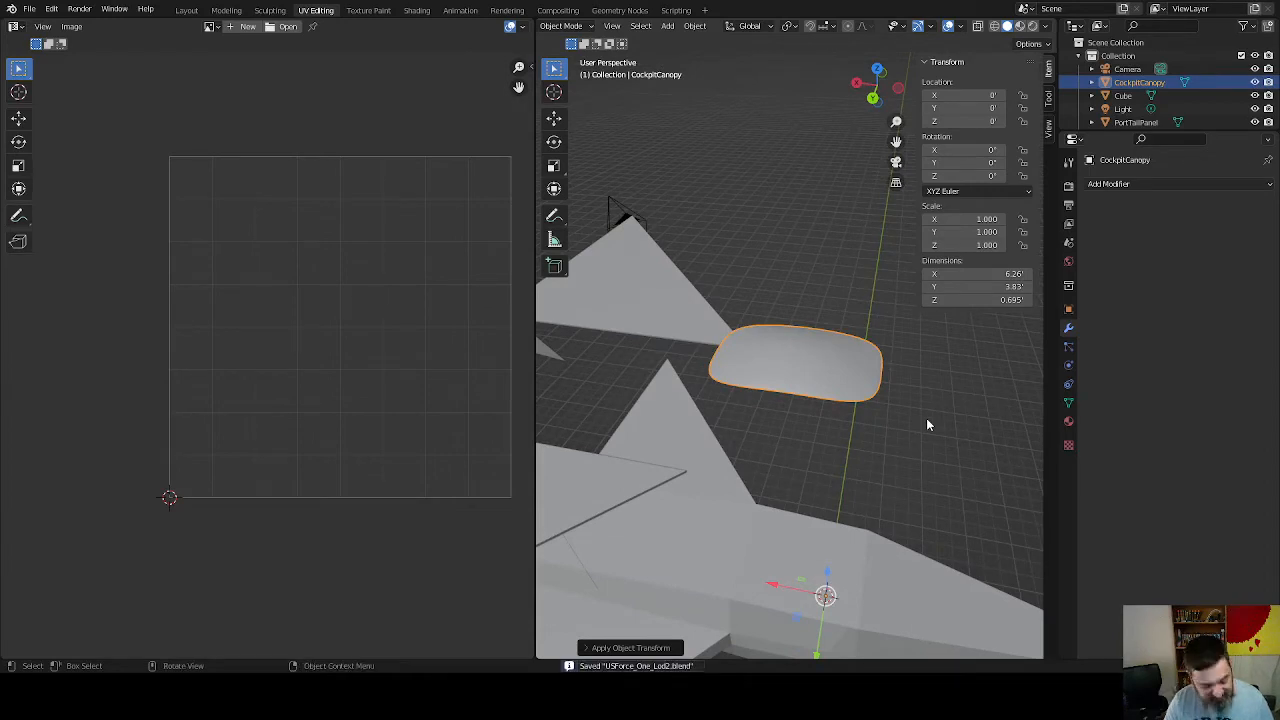
Snap the 3D cursor to the selected cockpit canopy
key("shift+s")
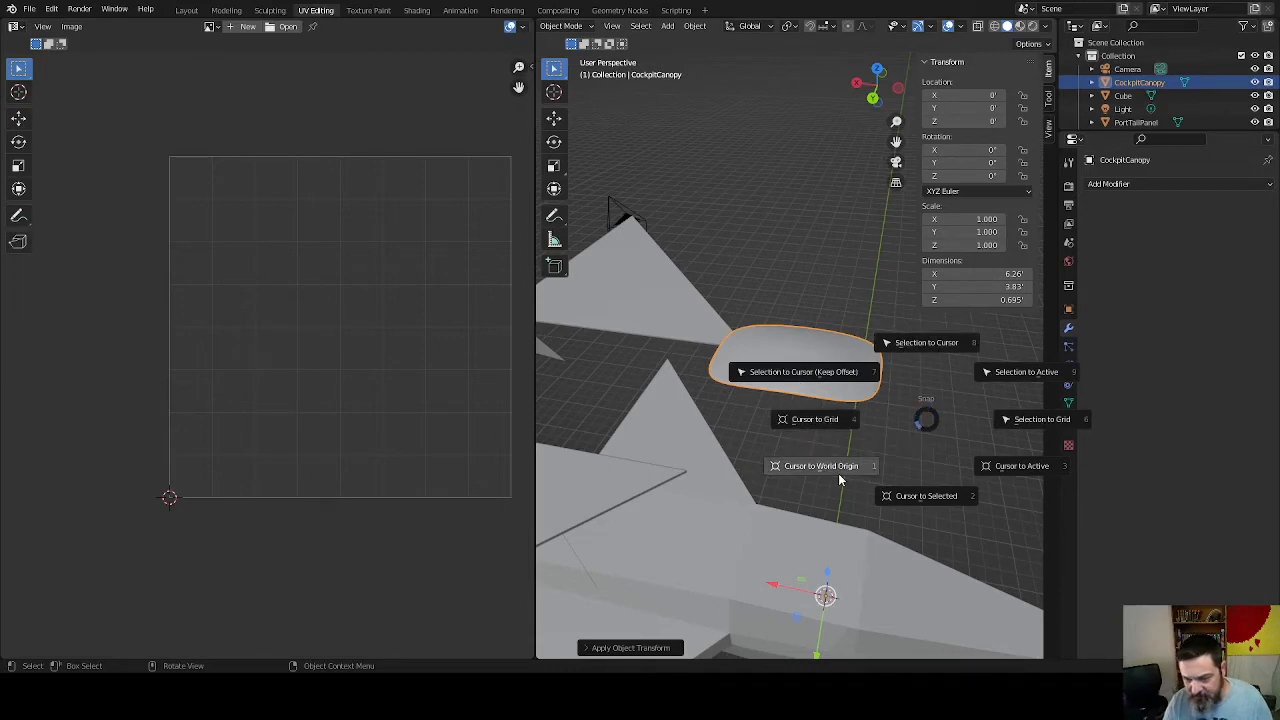
left_click(929, 497)
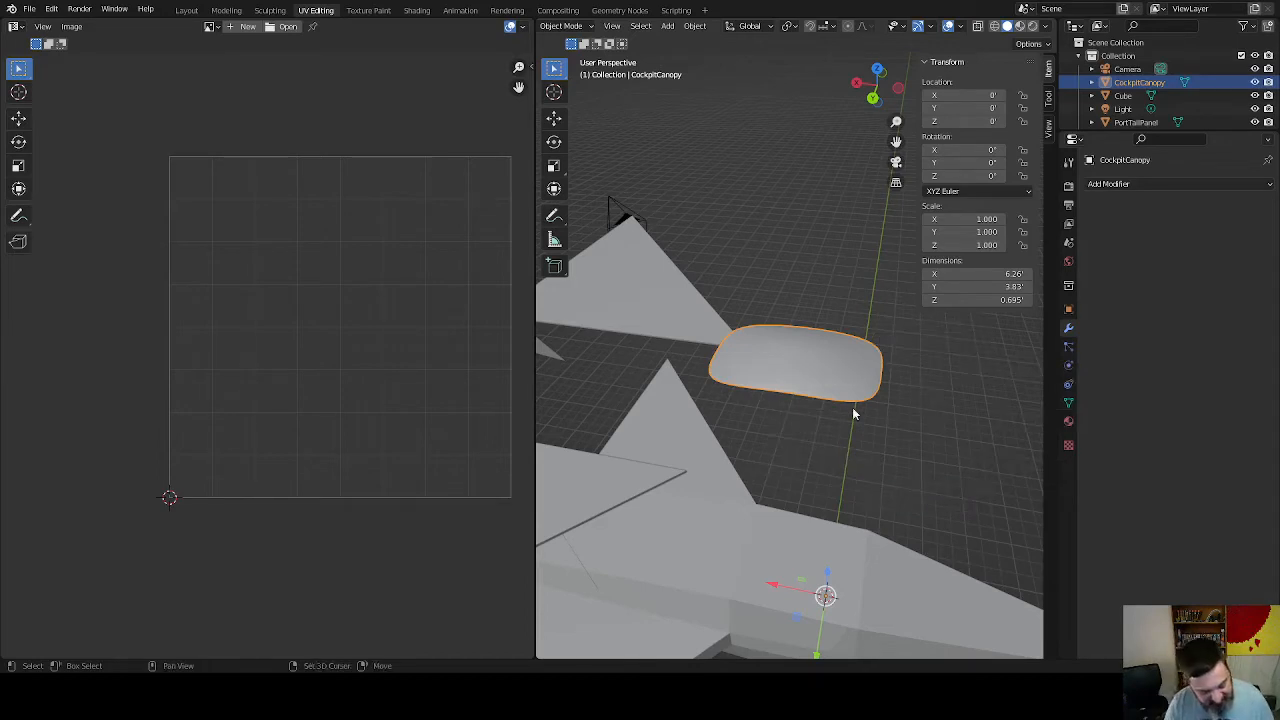
Snap the 3D cursor to the active object and again to the selected cockpit canopy
key("shift+s")
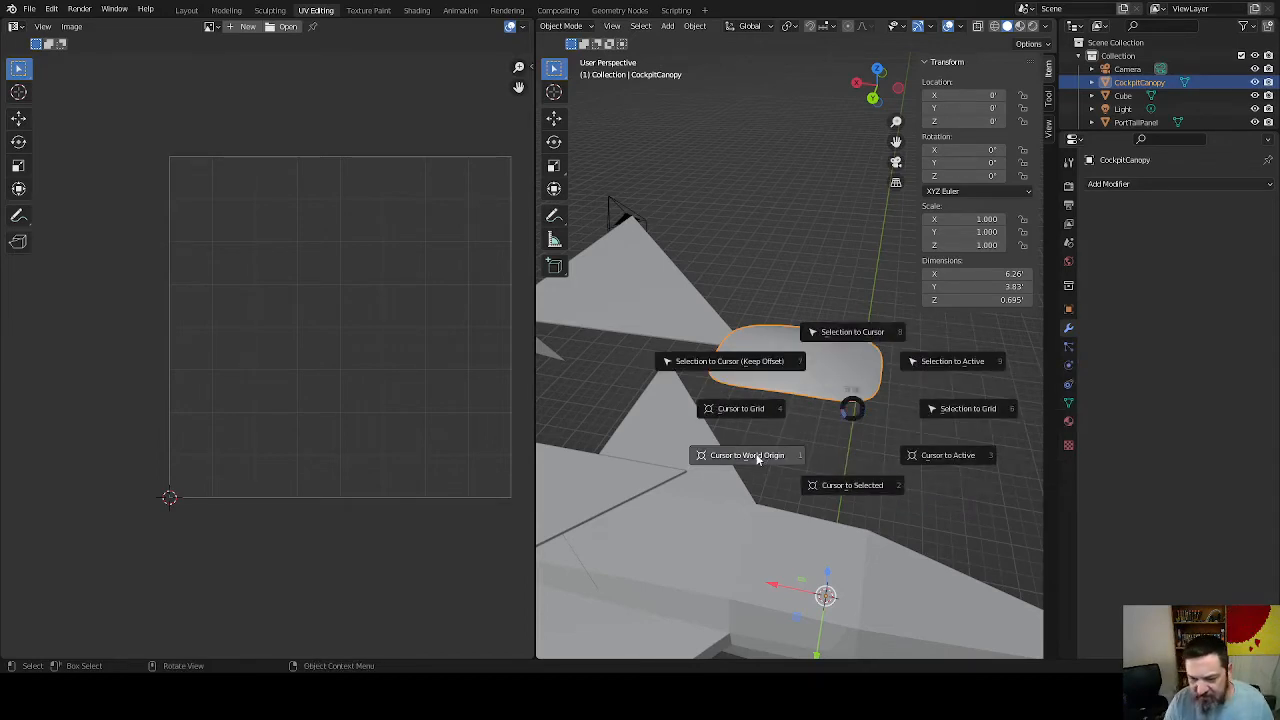
left_click(962, 457)
key("shift+s")
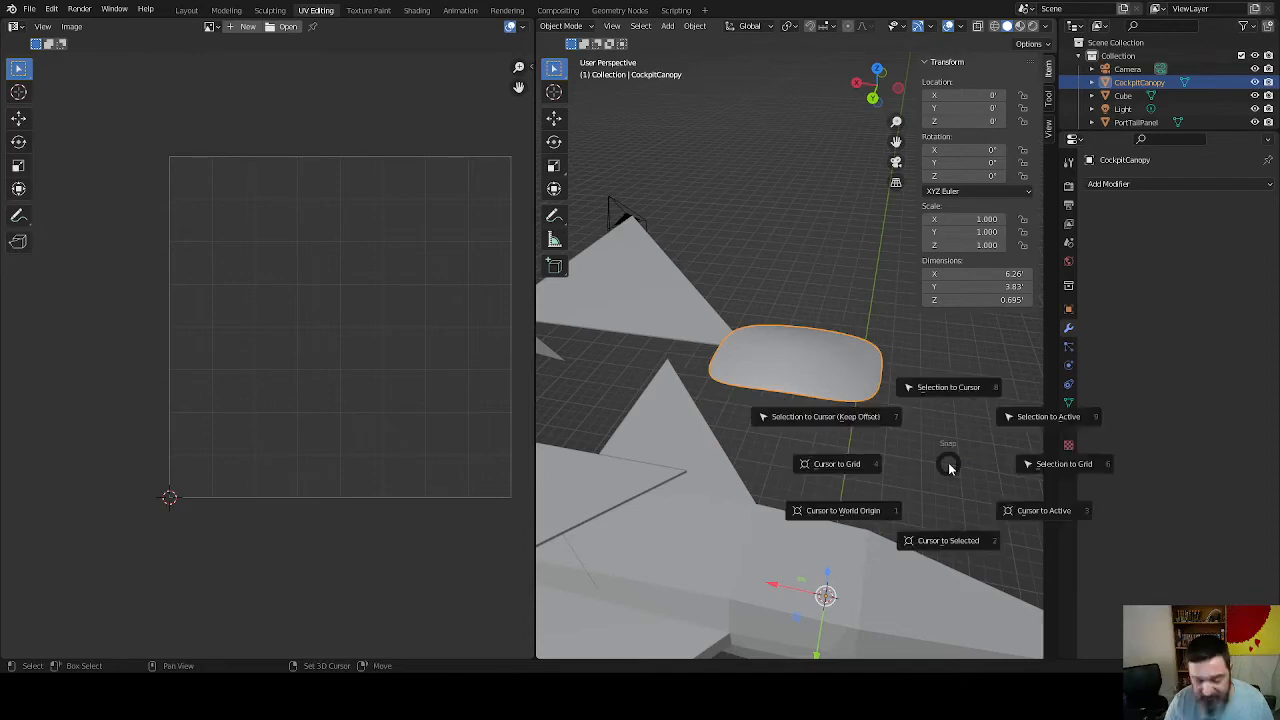
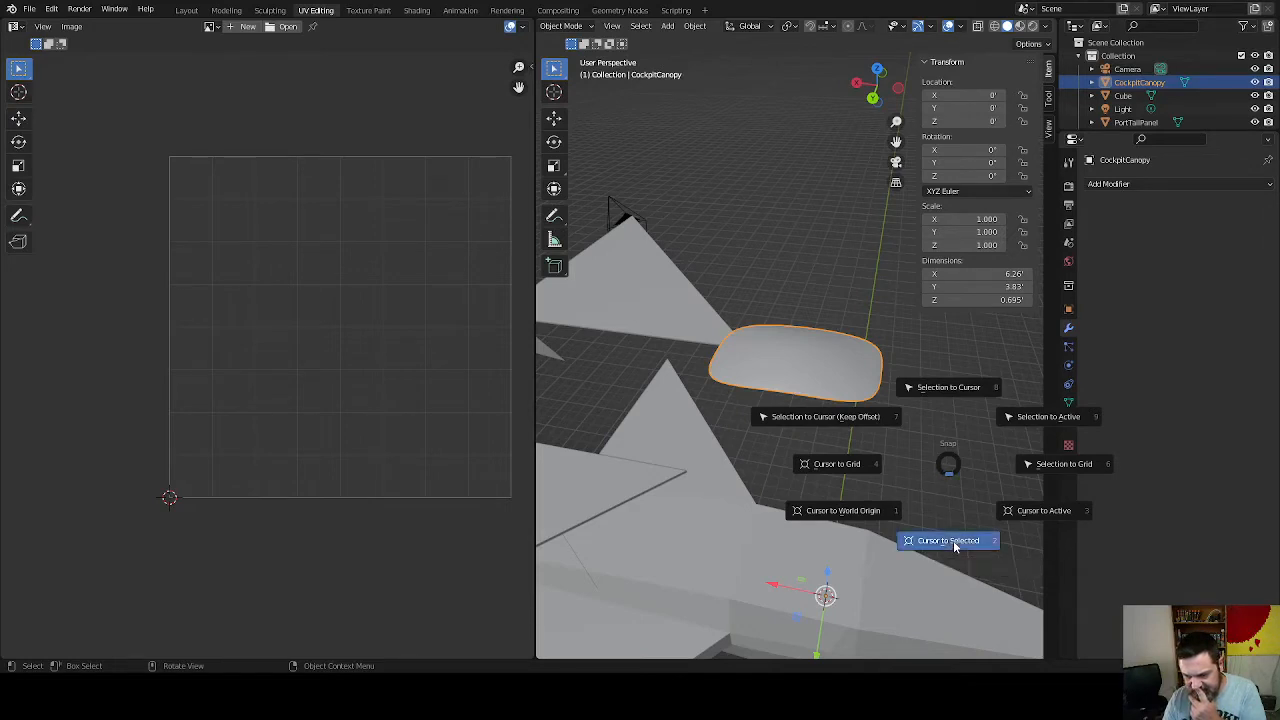
left_click(954, 544)
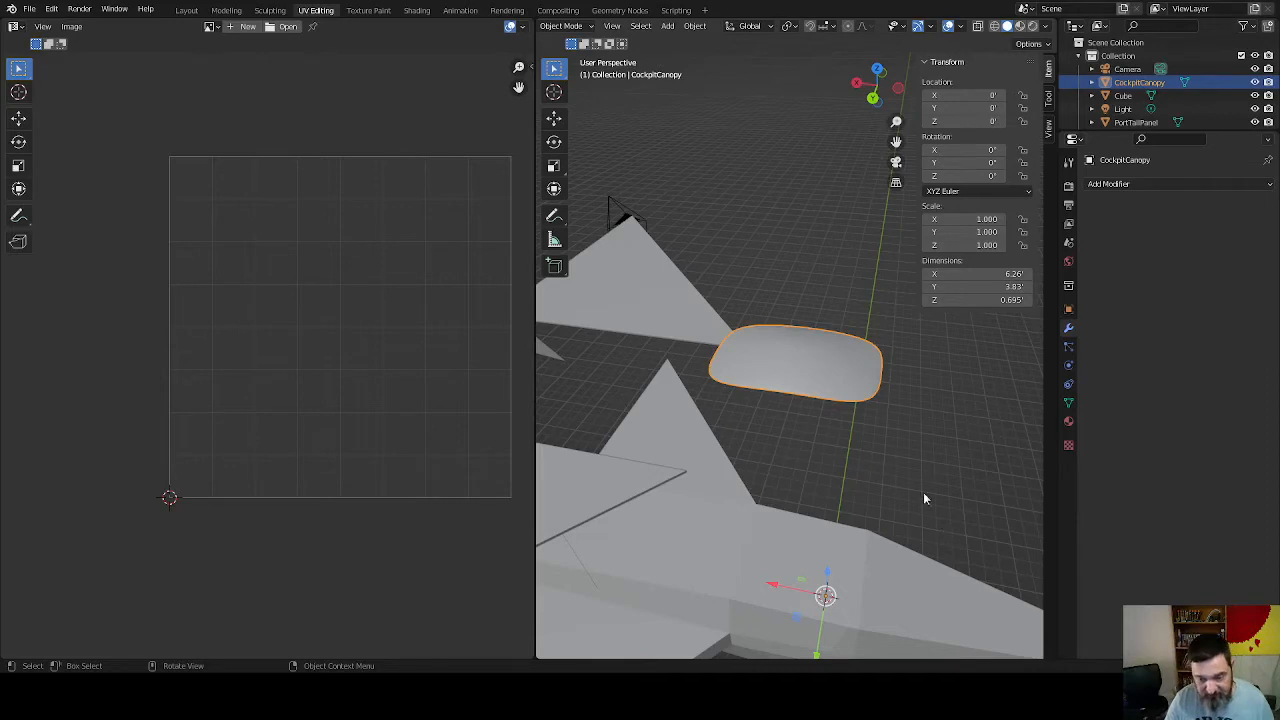
Lower the cockpit canopy about 0.19' along the Z axis
middle_click_drag(924, 493, 818, 476)
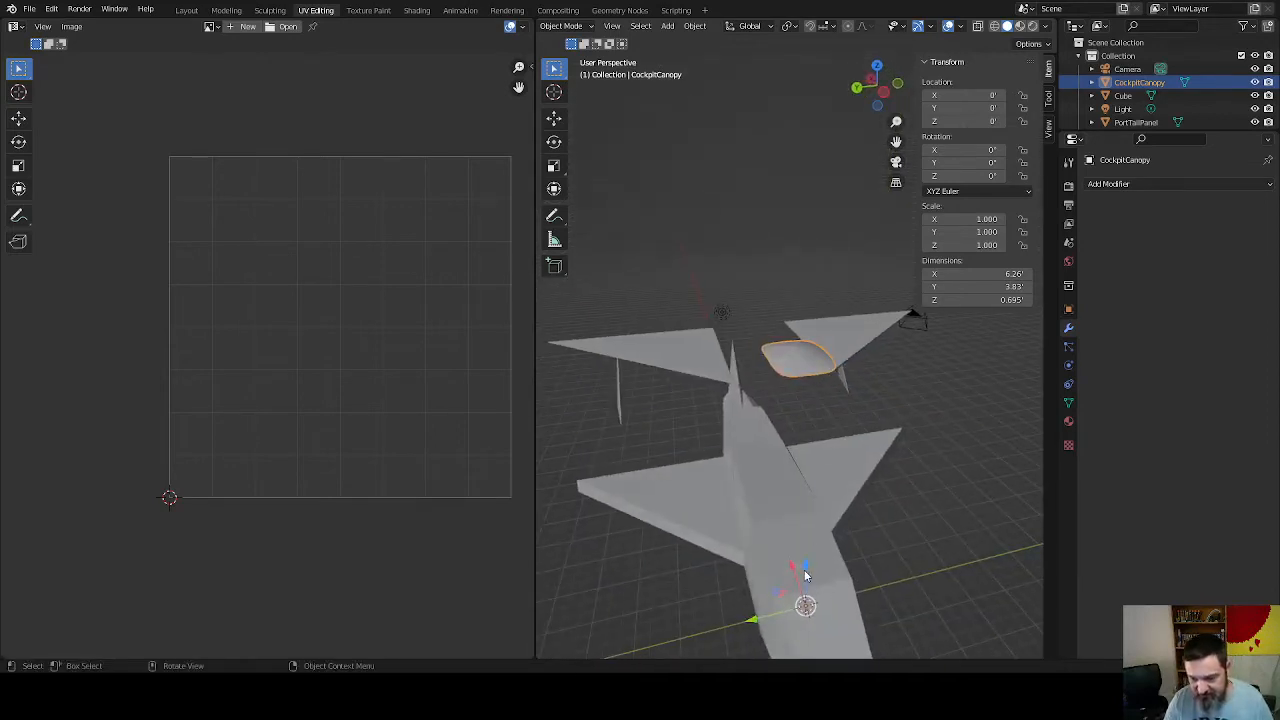
key("g")
key("z")
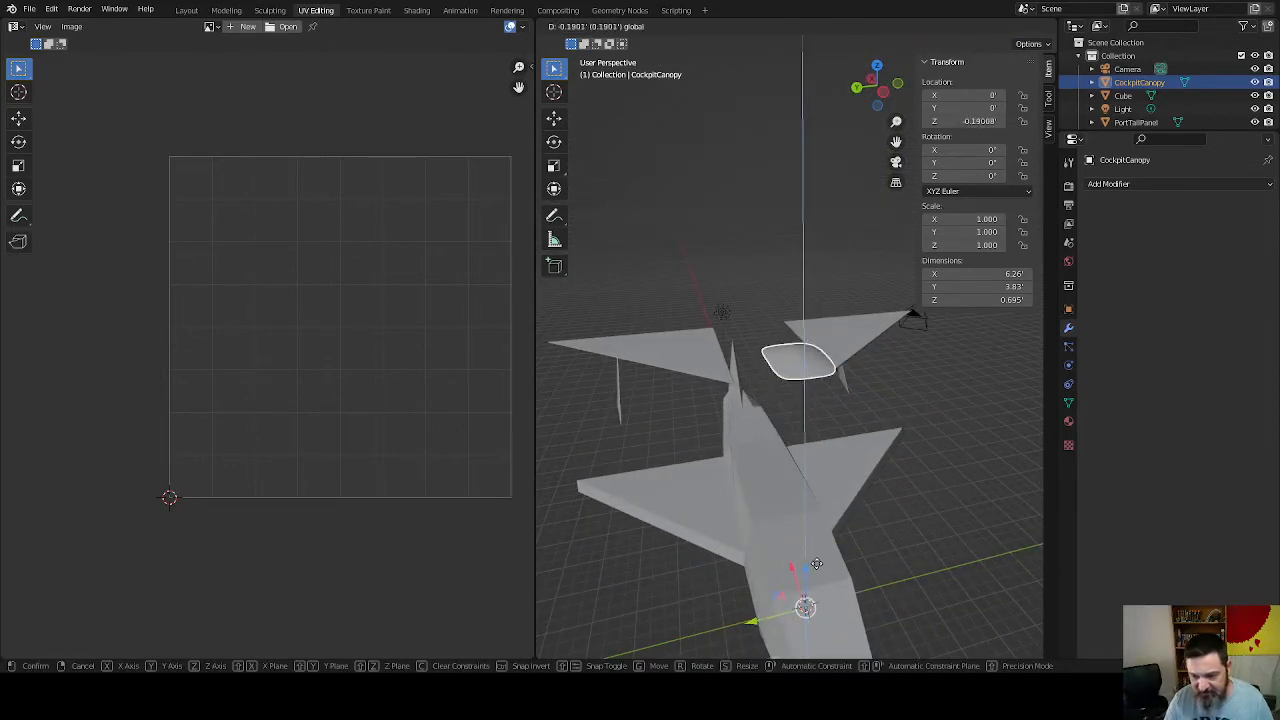
left_click(816, 564)
key("shift+s")
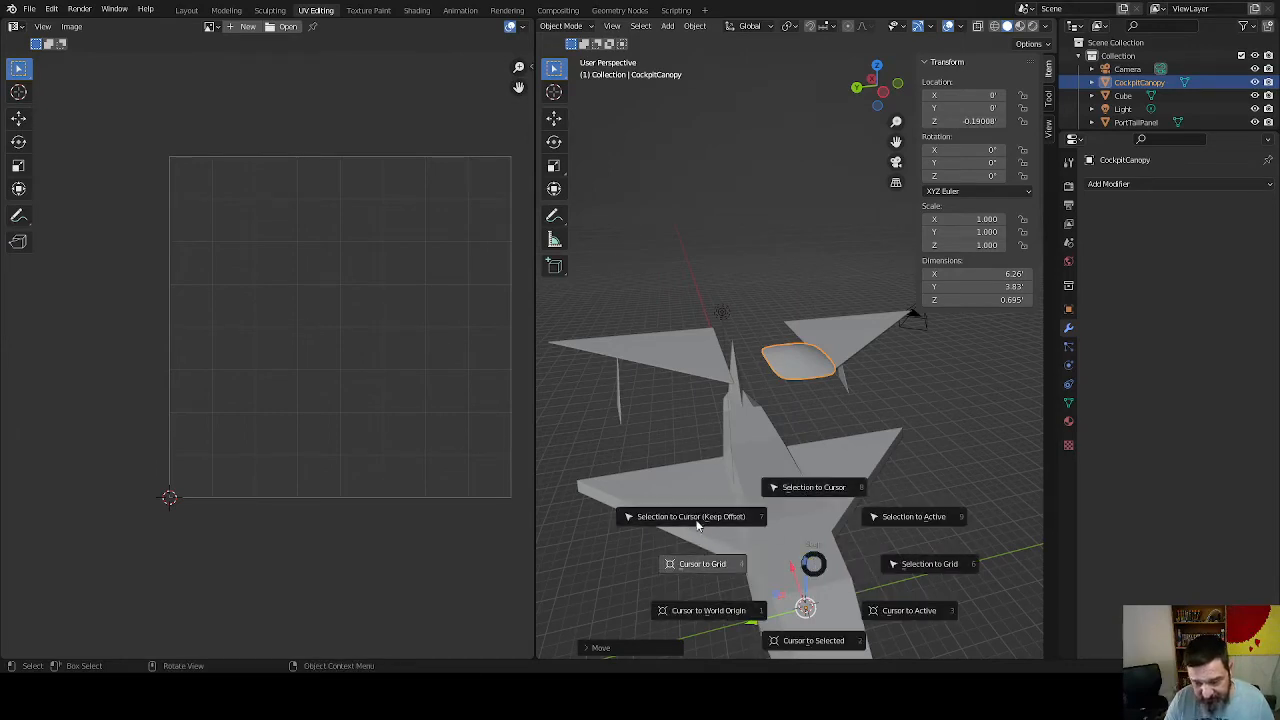
key("Escape")
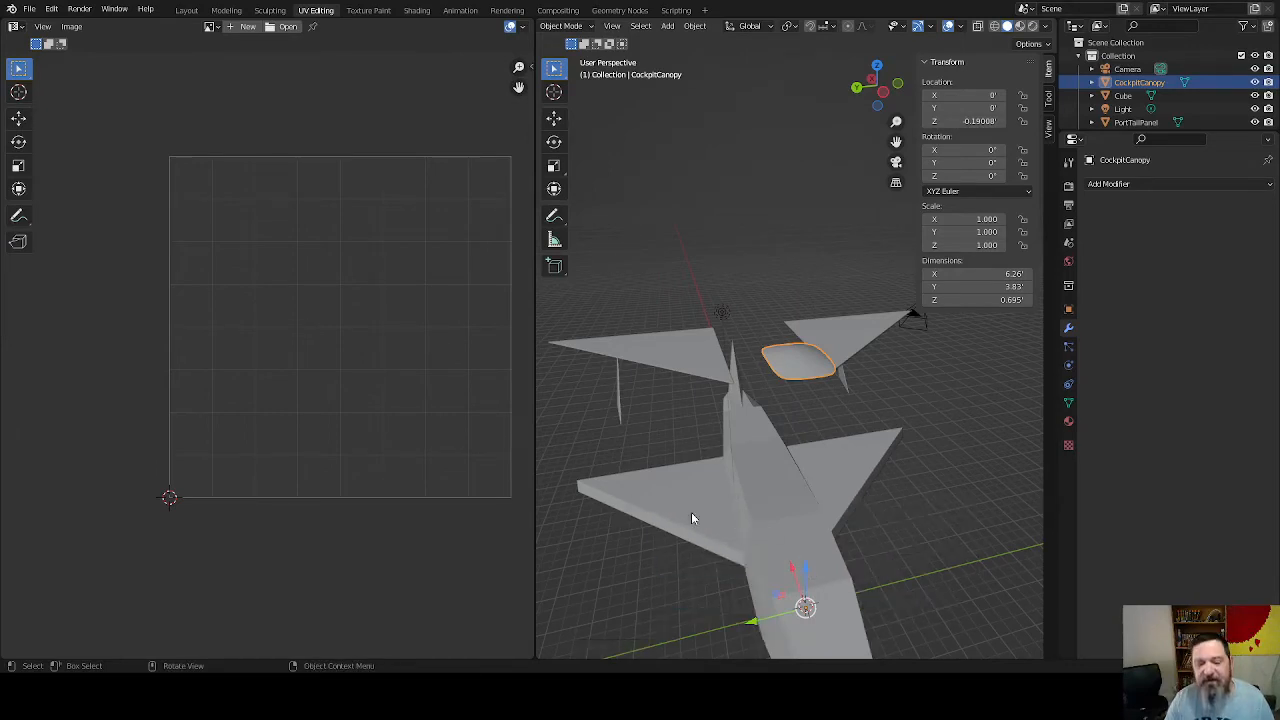
Snap the 3D cursor to the world origin and snap the cockpit canopy to the cursor
middle_click_drag(691, 512, 820, 335)
key("shift+s")
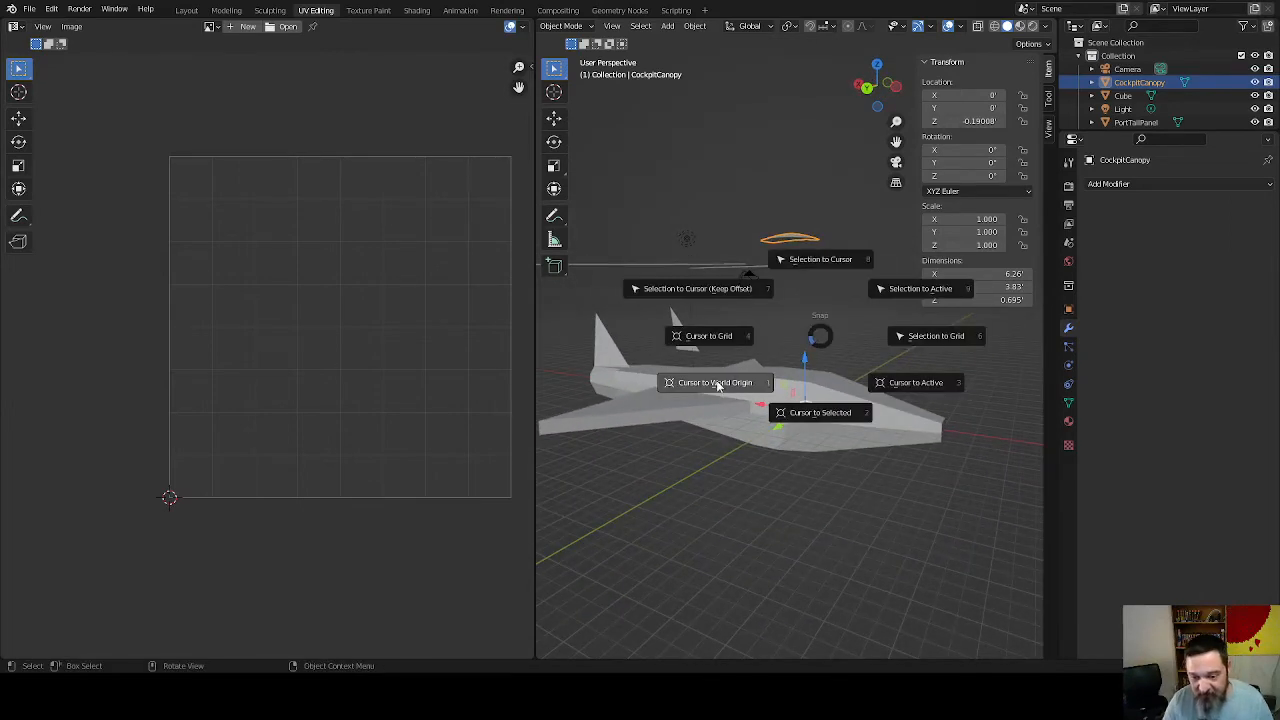
left_click(716, 383)
key("shift+s")
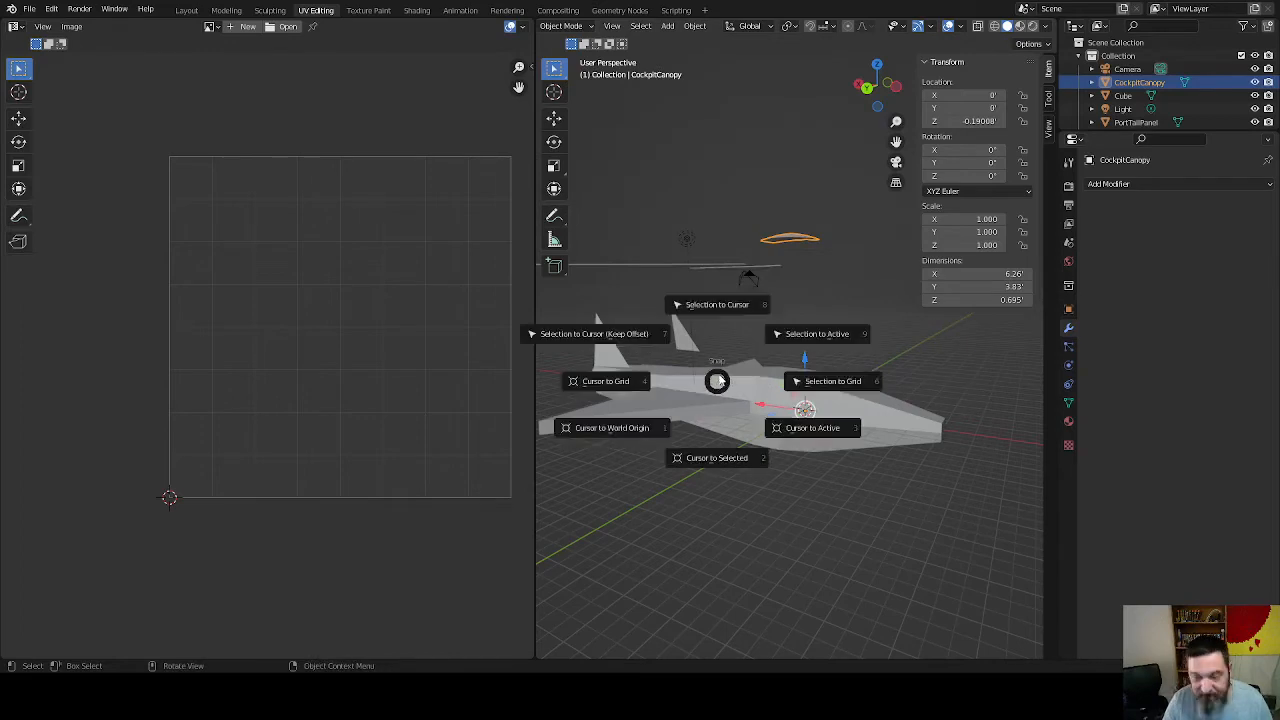
left_click(617, 30)
Set the cockpit canopy's origin to its center of mass (surface) and save the file
left_click(612, 26)
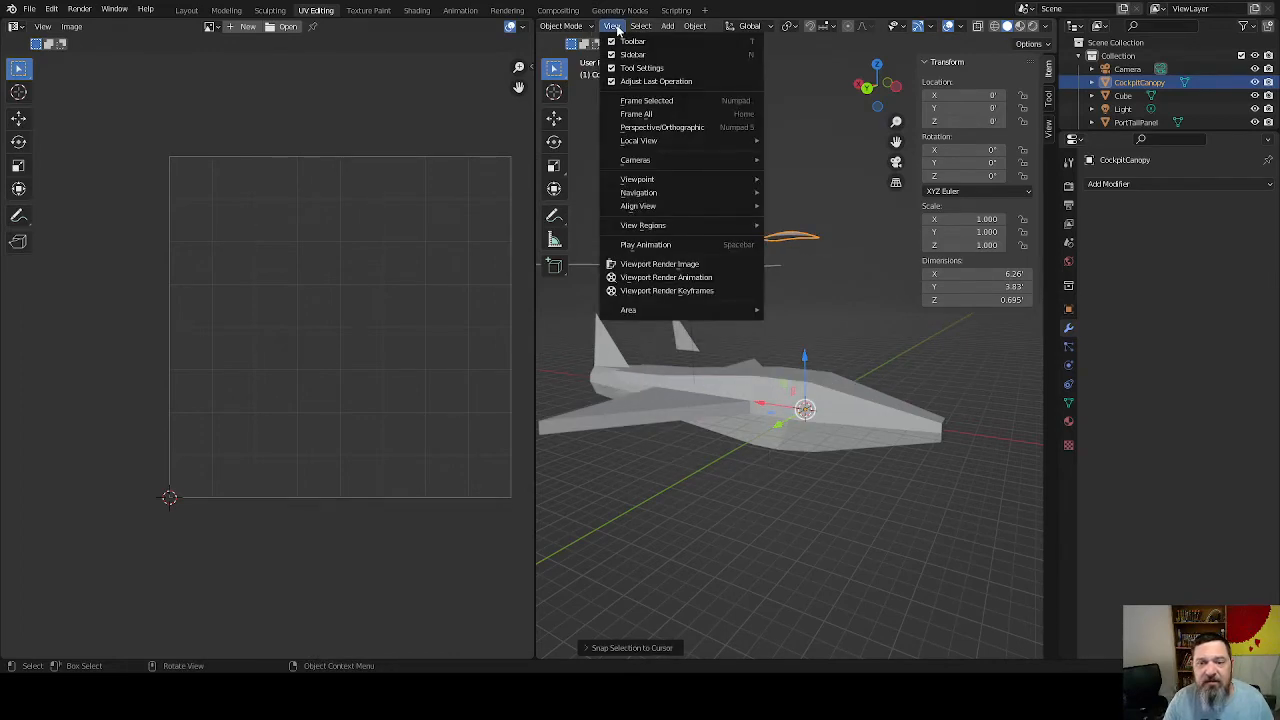
mouse_move(635, 28)
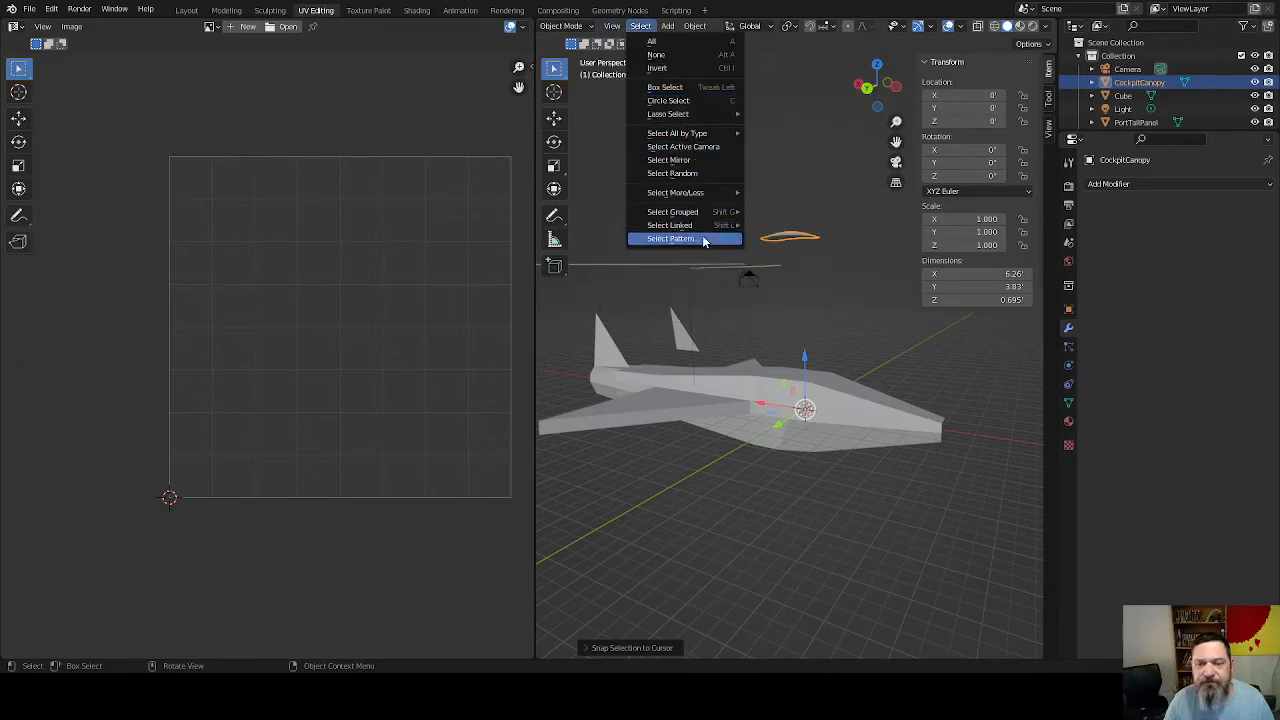
mouse_move(702, 32)
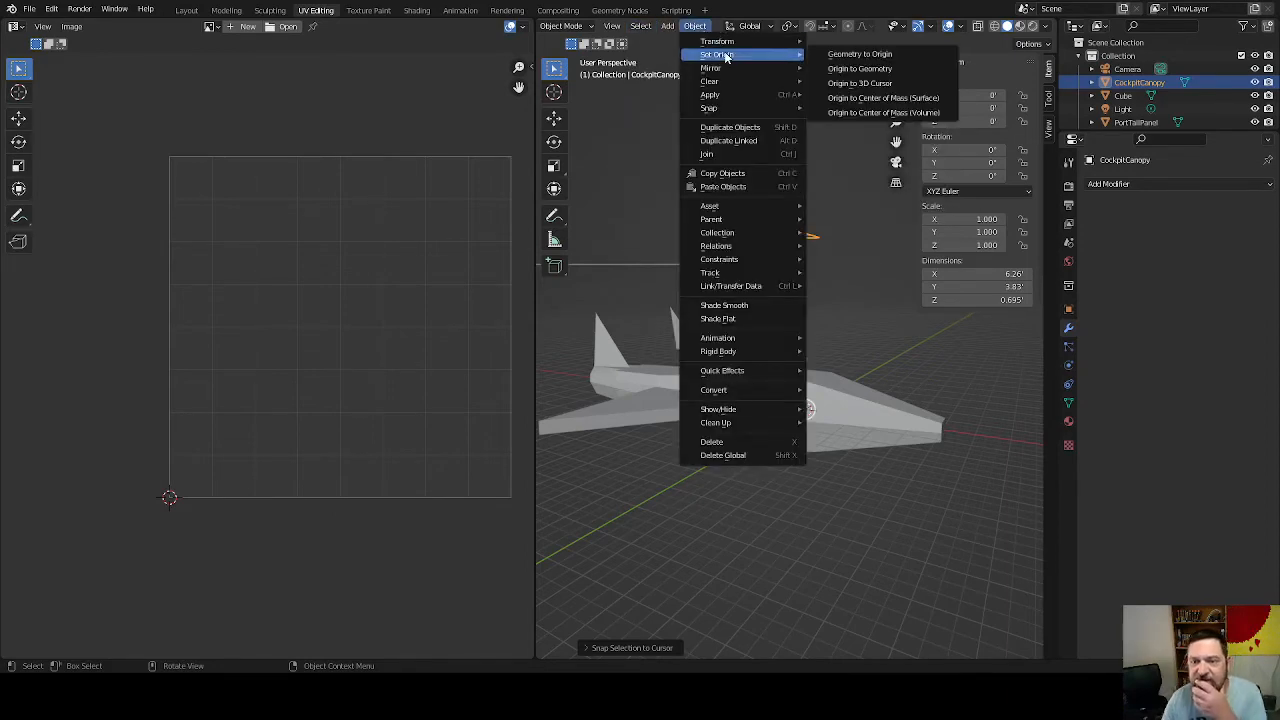
left_click(880, 98)
middle_click_drag(780, 235, 683, 240)
scroll(740, 290, "up", 5)
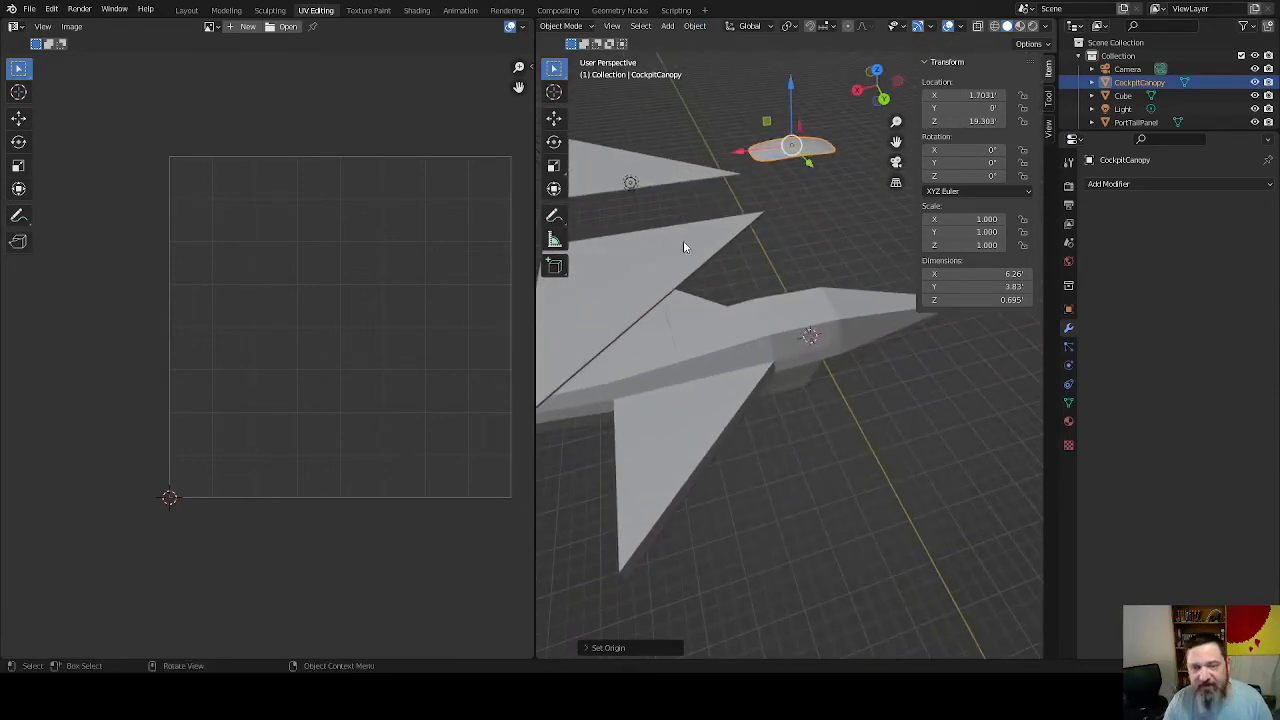
left_click(29, 9)
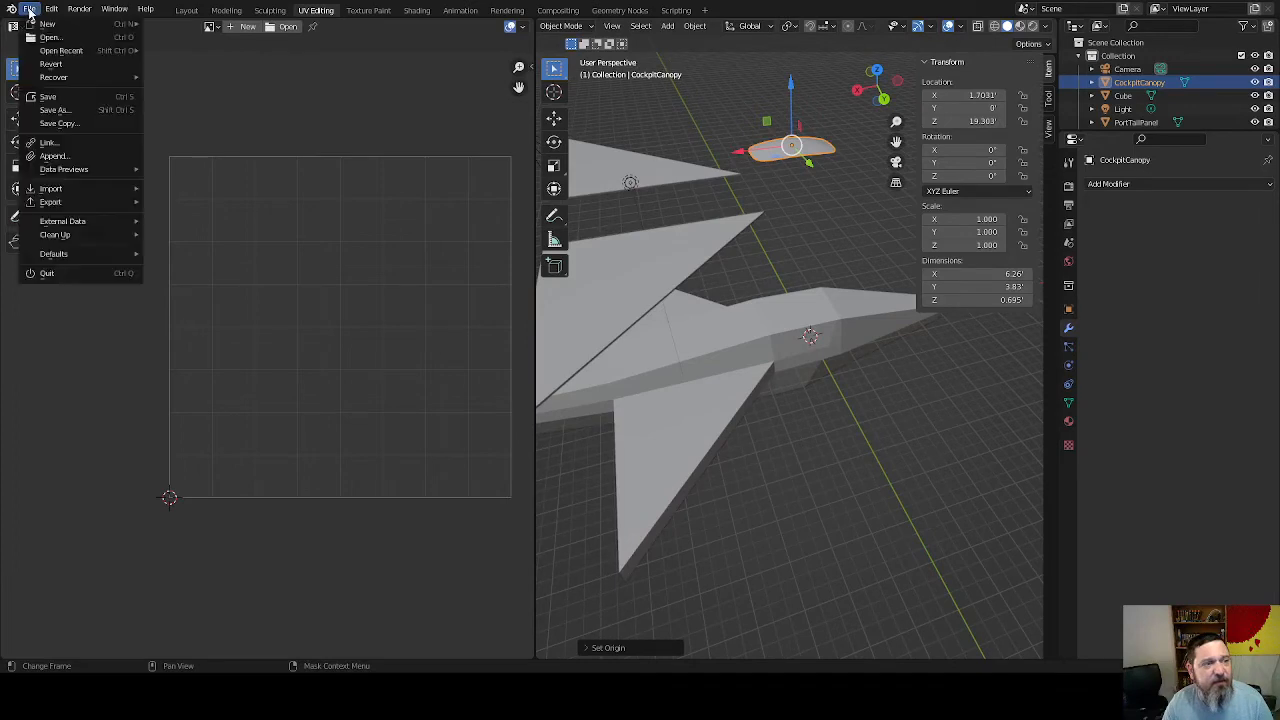
left_click(71, 97)
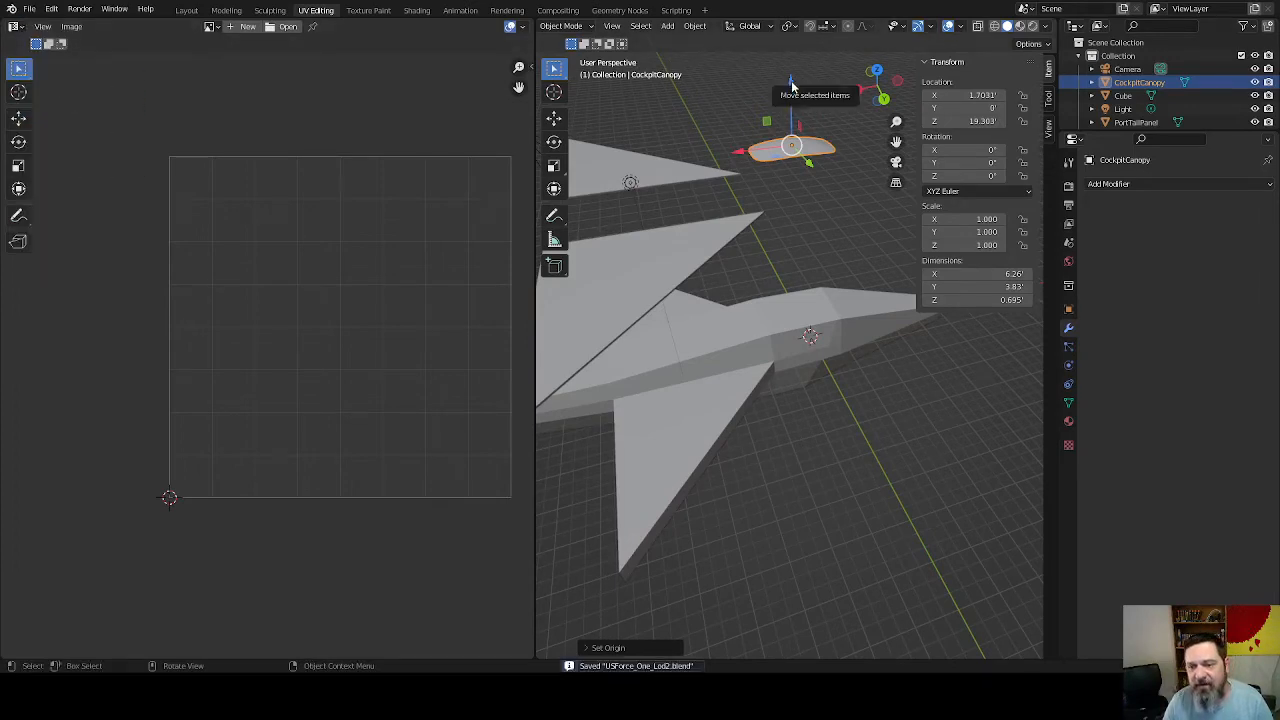
Lower the cockpit canopy onto the fuselage at Z about 4.22' and raise it clear again to Z about 8.22'
left_click_drag(789, 86, 803, 245)
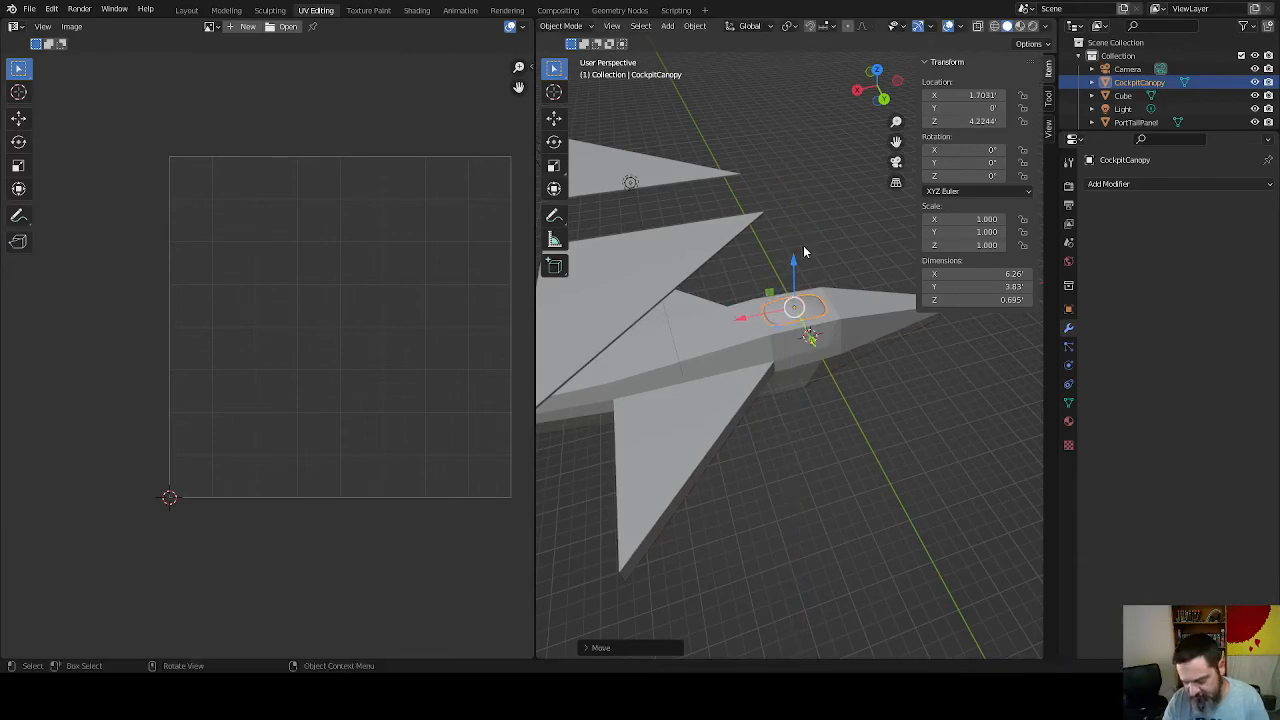
key("KP_Decimal")
middle_click_drag(846, 262, 747, 257)
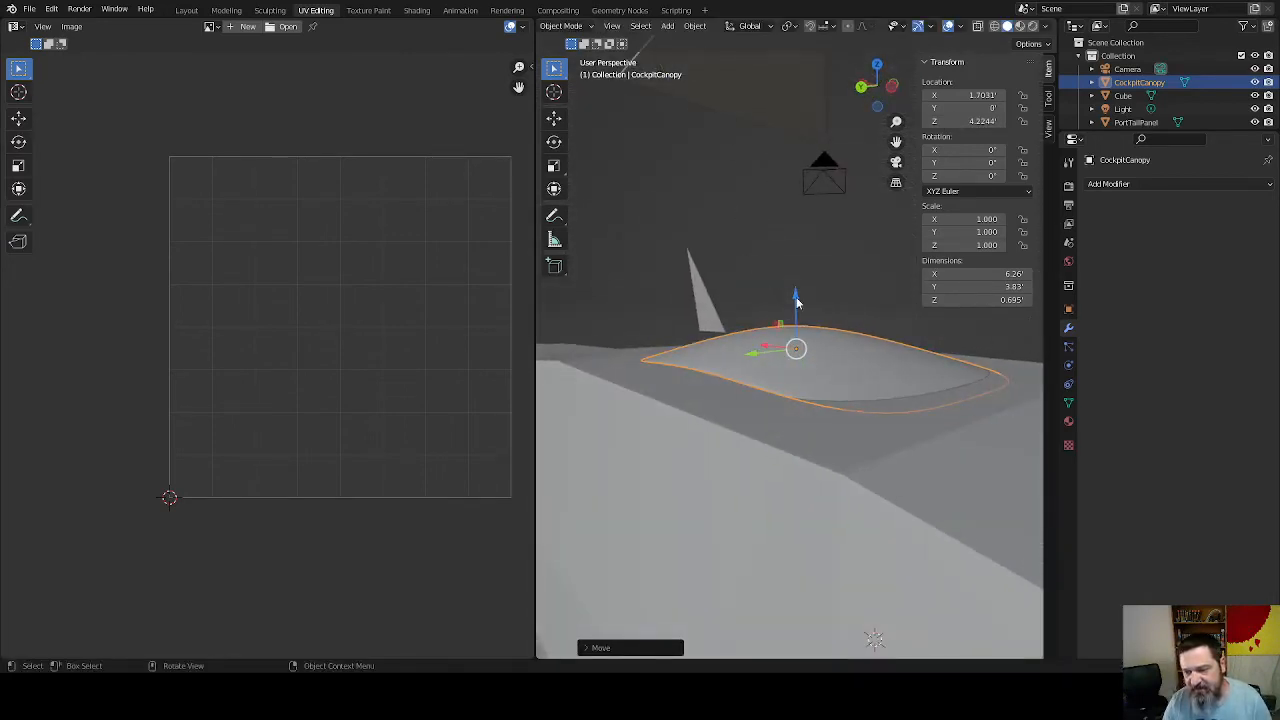
left_click_drag(796, 296, 797, 38)
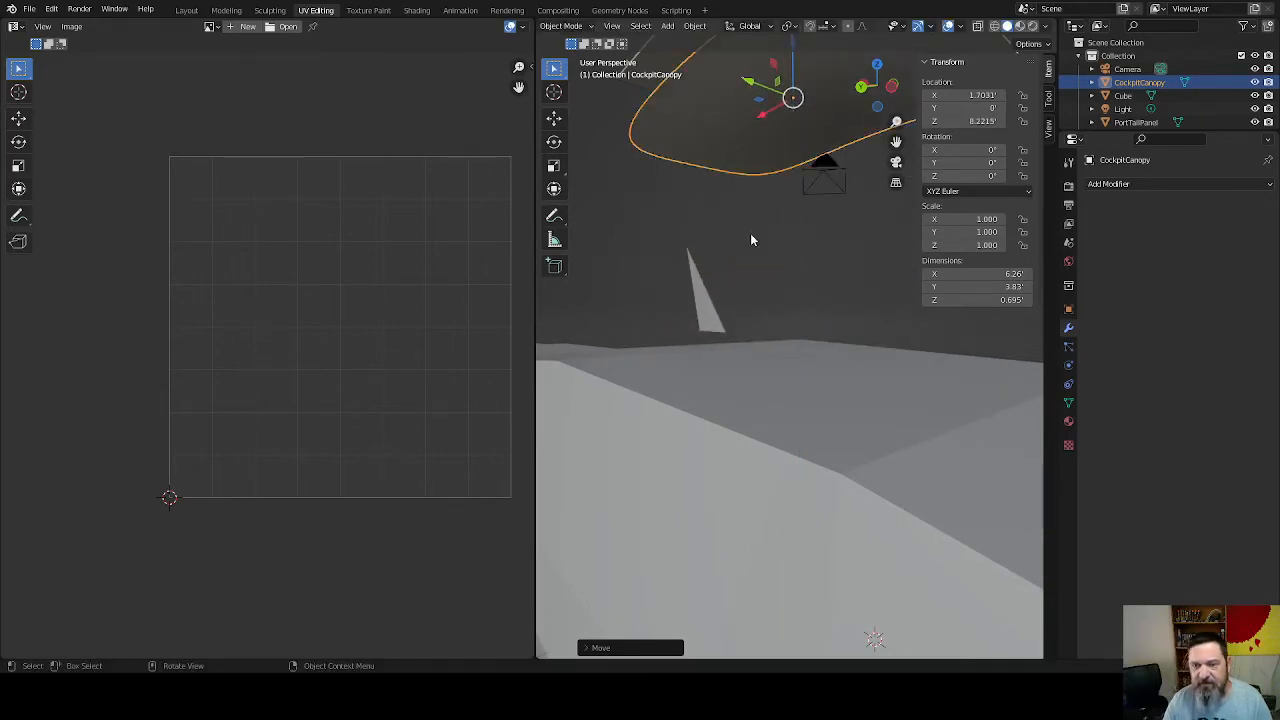
middle_click_drag(752, 232, 703, 360)
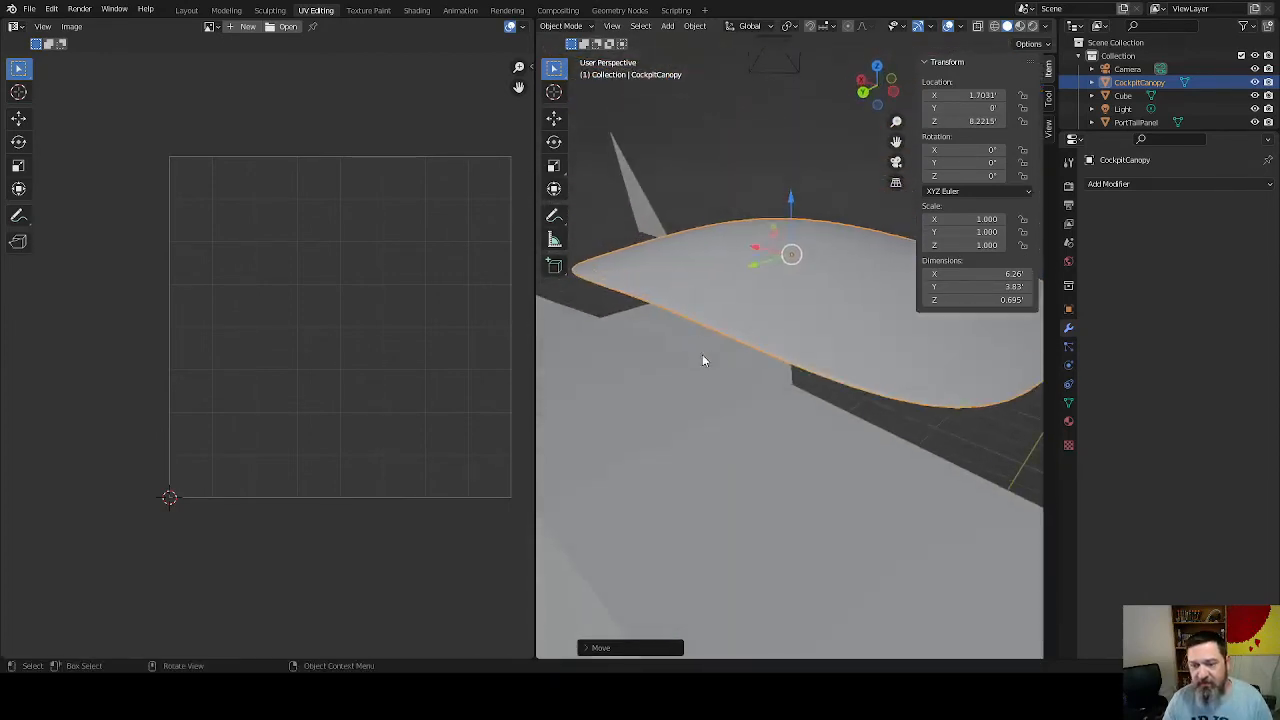
Enter Edit Mode on the cockpit canopy in bottom view and hide the Cube fuselage that covers it
key("Tab")
middle_click_drag(834, 340, 782, 292)
key("KP_7")
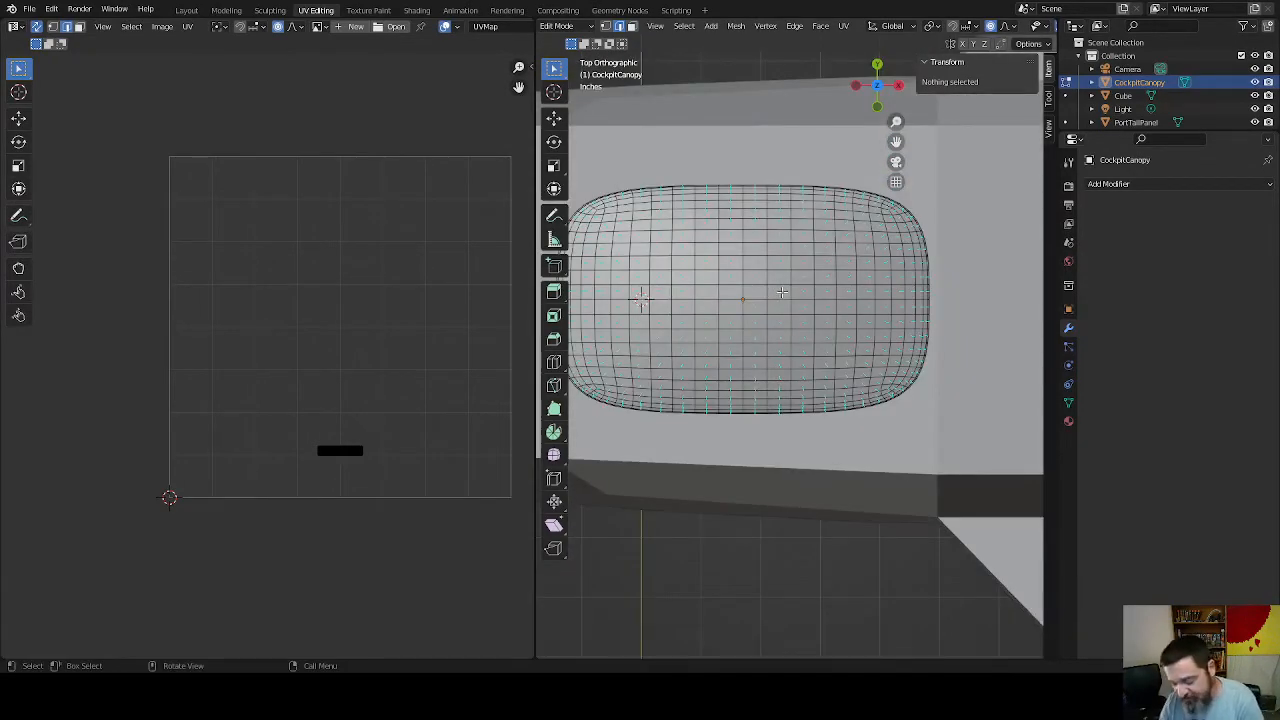
key("ctrl+KP_7")
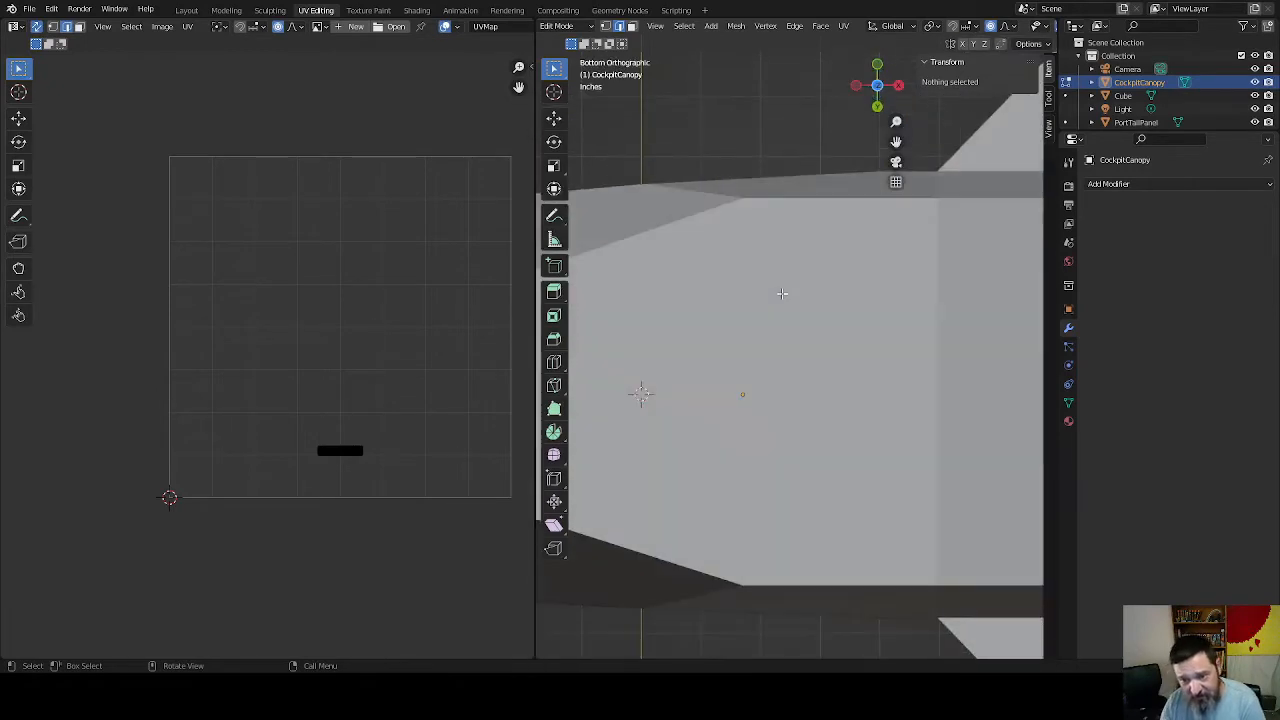
scroll(785, 293, "down", 3)
scroll(792, 293, "down", 2)
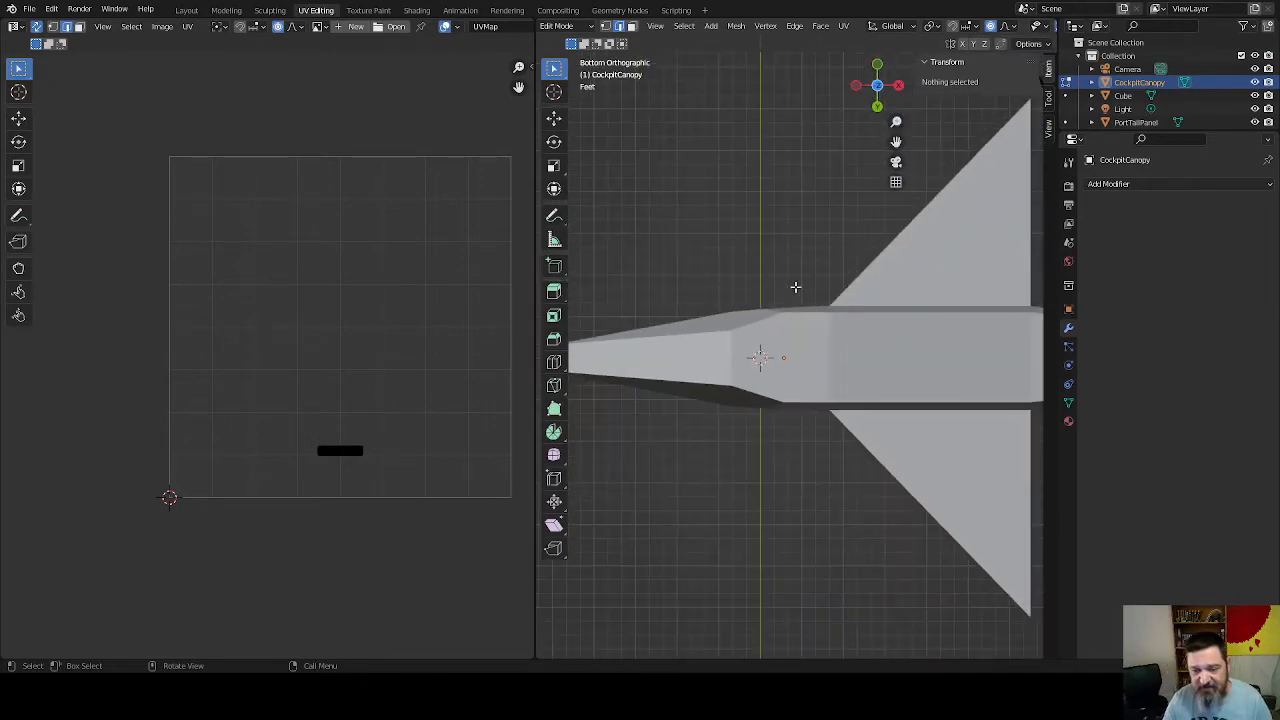
key("a")
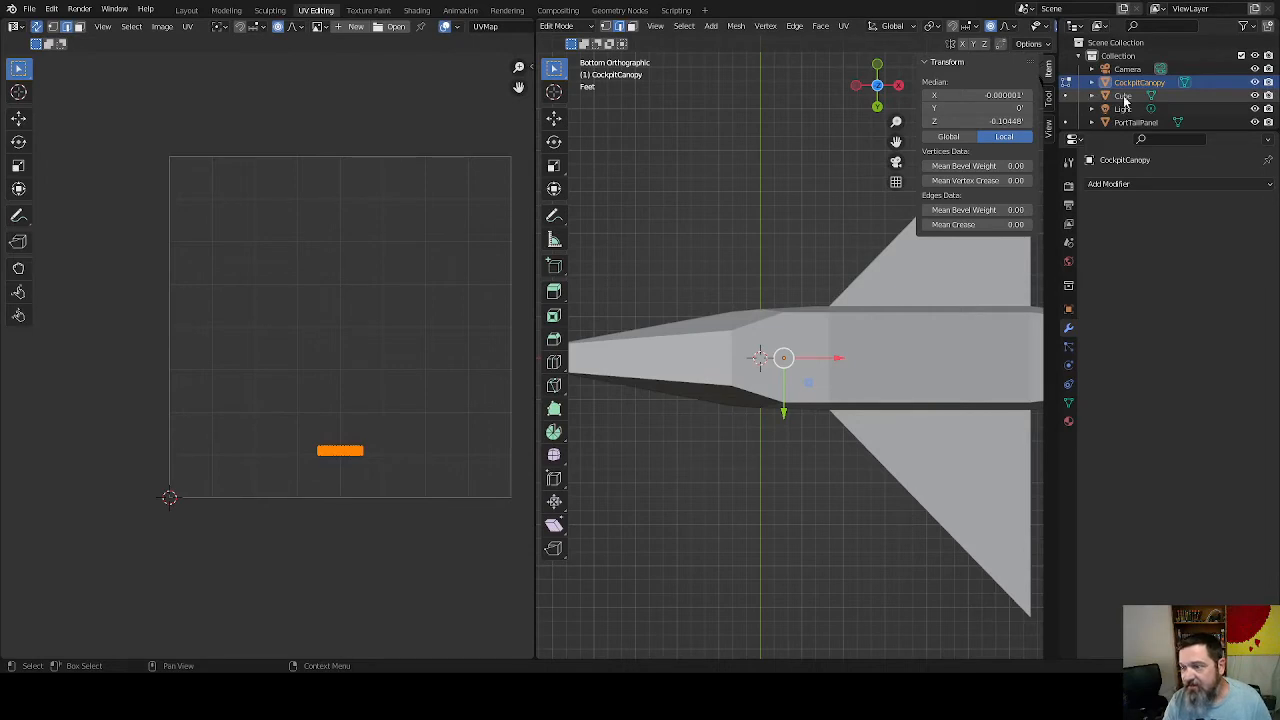
left_click(1255, 95)
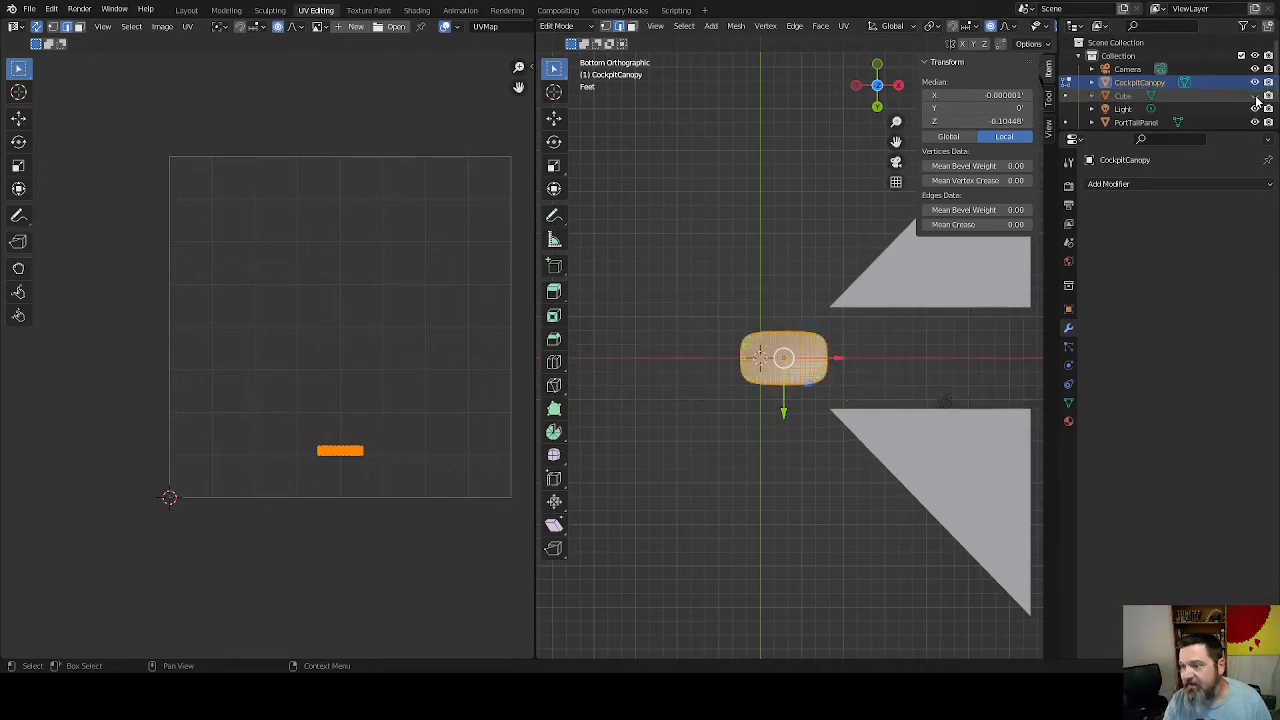
scroll(836, 360, "up", 6)
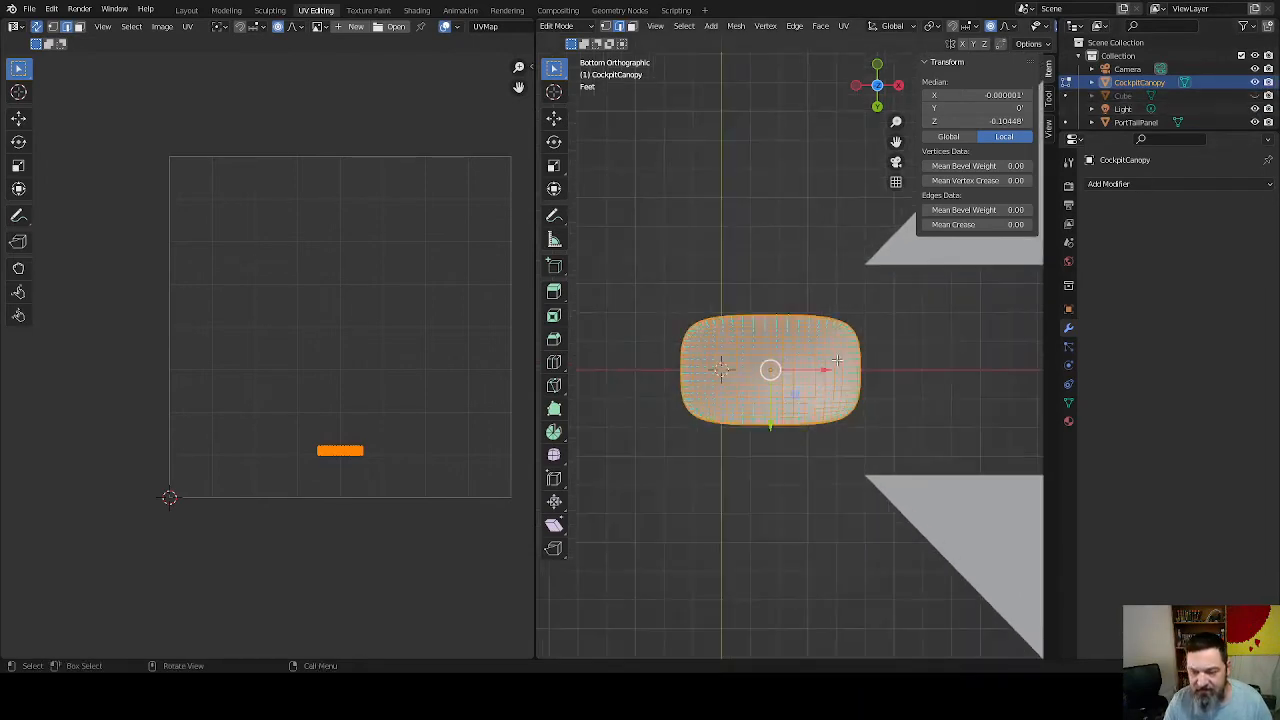
Clear the selection and circle-select the edges across the cockpit canopy's underside from the bottom view
left_click(805, 207)
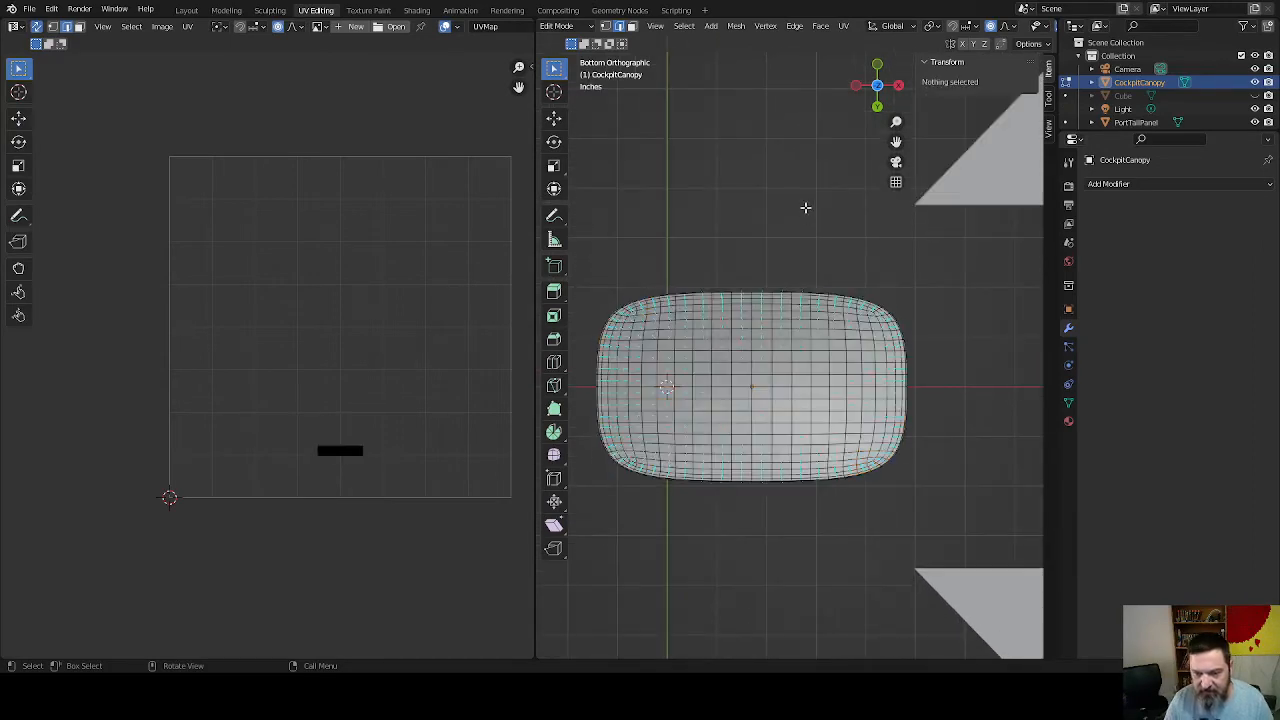
key("c")
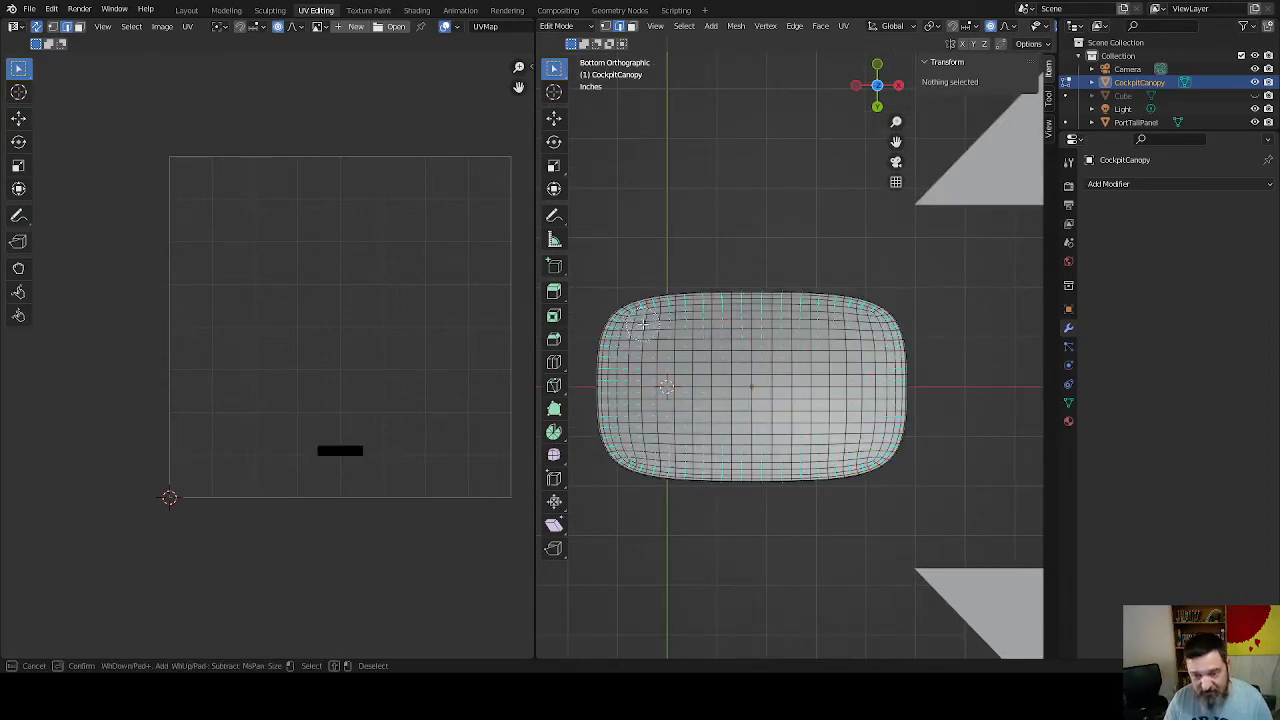
mouse_move(620, 322)
left_mouse_down()
mouse_move(838, 312)
mouse_move(885, 345)
mouse_move(880, 440)
mouse_move(800, 470)
mouse_move(650, 472)
mouse_move(603, 418)
mouse_move(612, 336)
mouse_move(798, 326)
mouse_move(672, 356)
mouse_move(860, 372)
mouse_move(676, 385)
mouse_move(845, 420)
mouse_move(650, 425)
mouse_move(835, 437)
left_mouse_up()
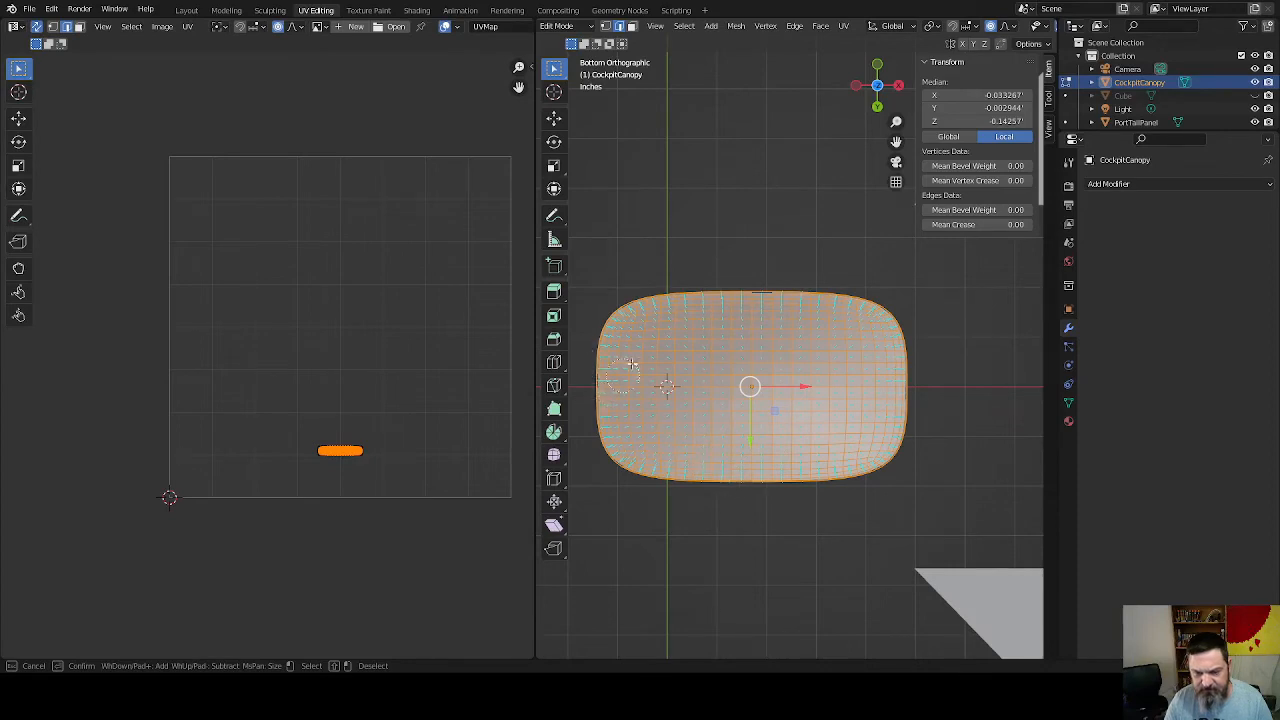
key("Escape")
middle_click_drag(977, 366, 841, 369)
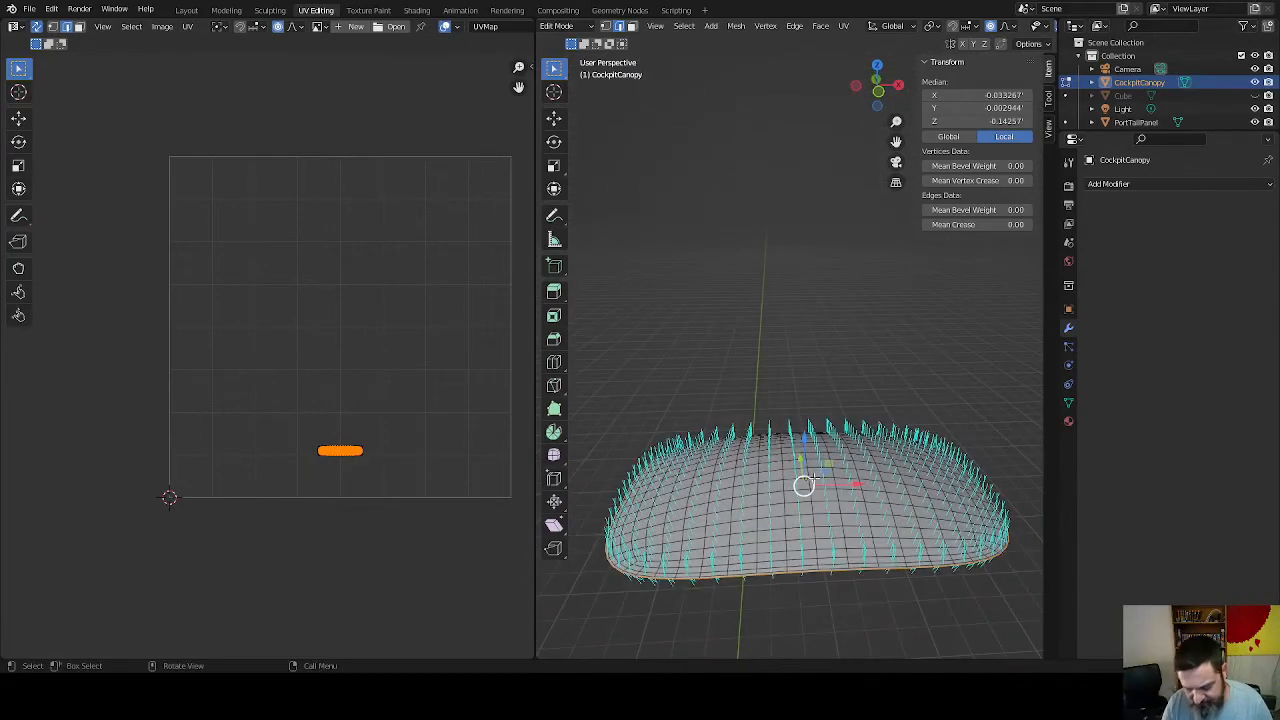
key("KP_1")
middle_click_drag(813, 520, 790, 293, "shift")
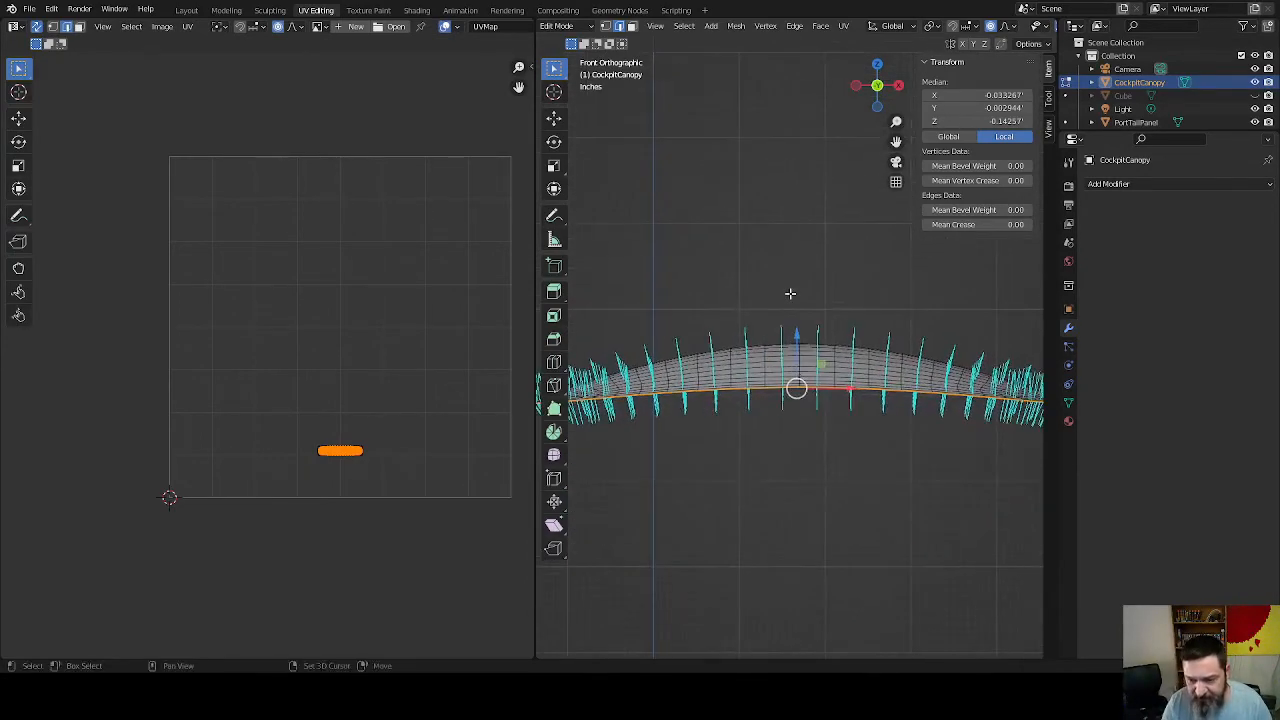
key("g")
key("z")
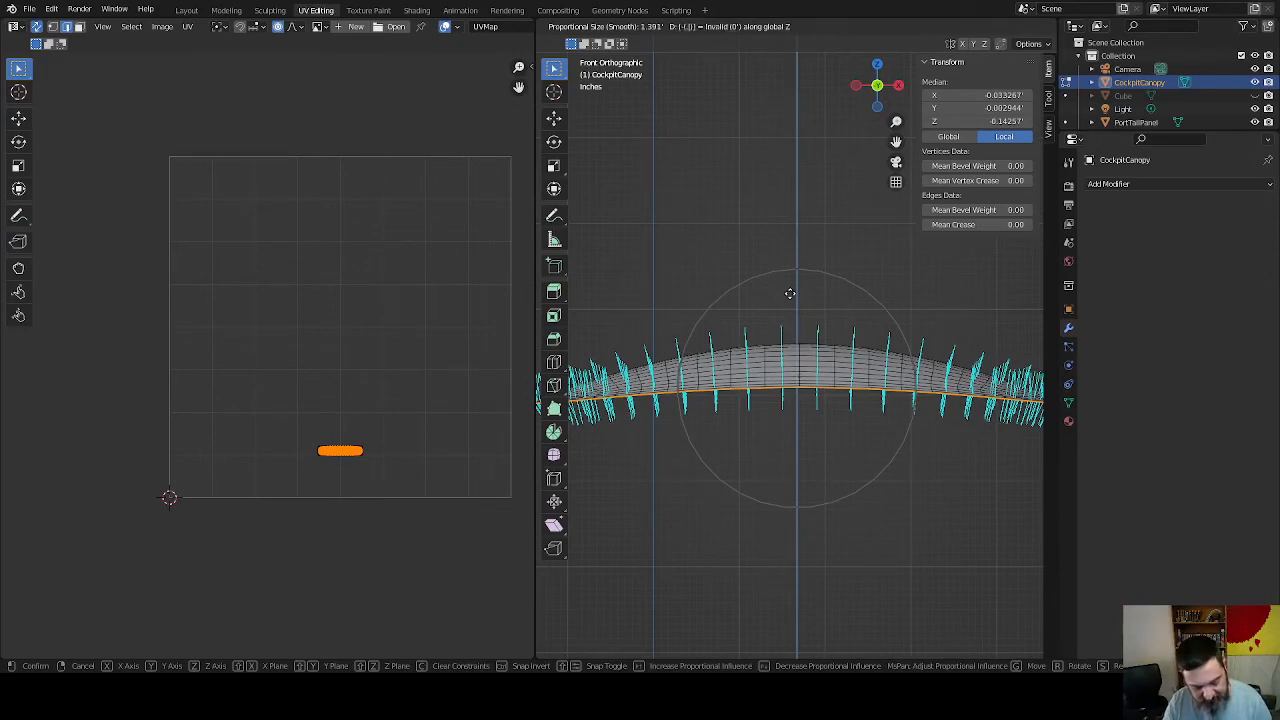
type("2")
key("Escape")
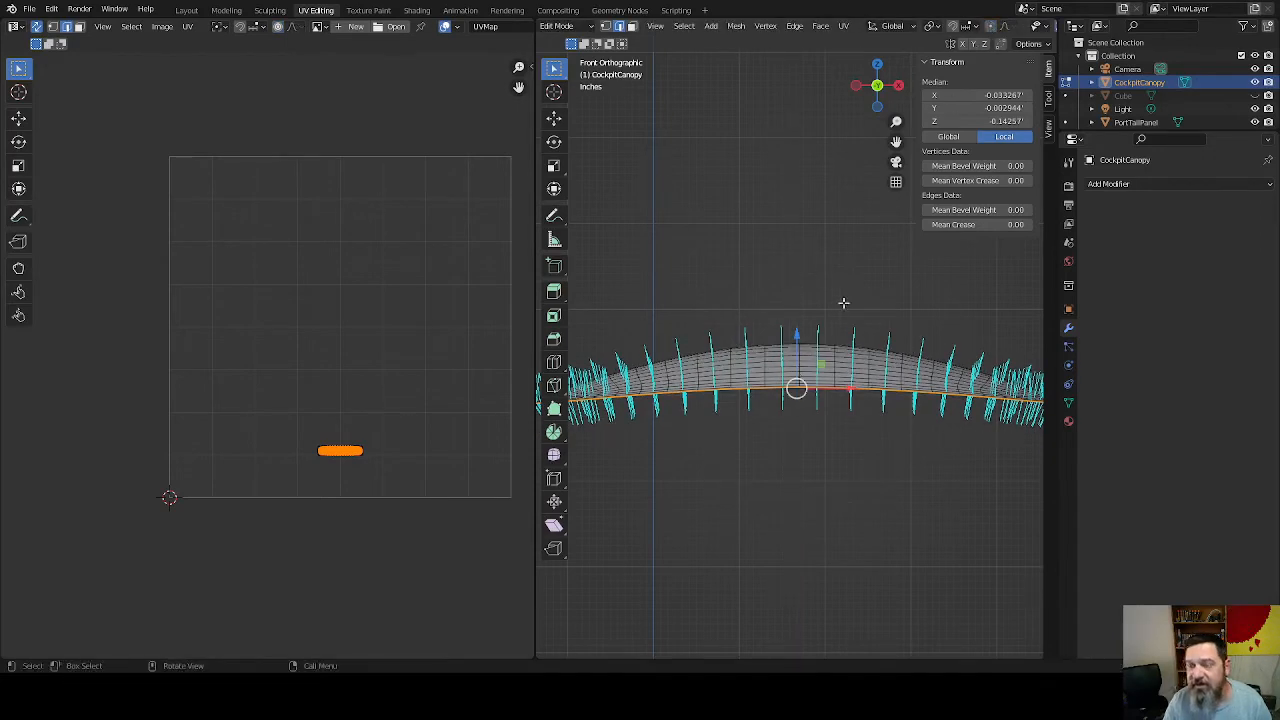
Move the selected edges on the cockpit canopy's underside straight down by 0.2' along global Z
key("g")
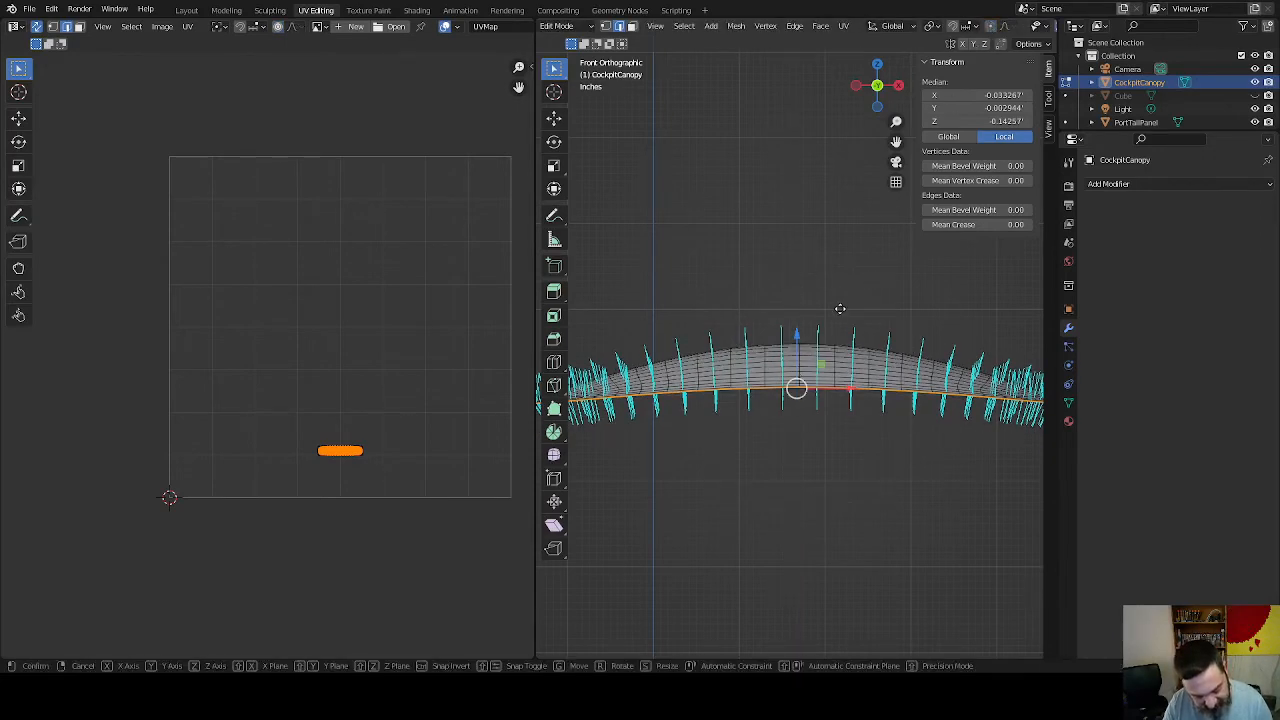
key("z")
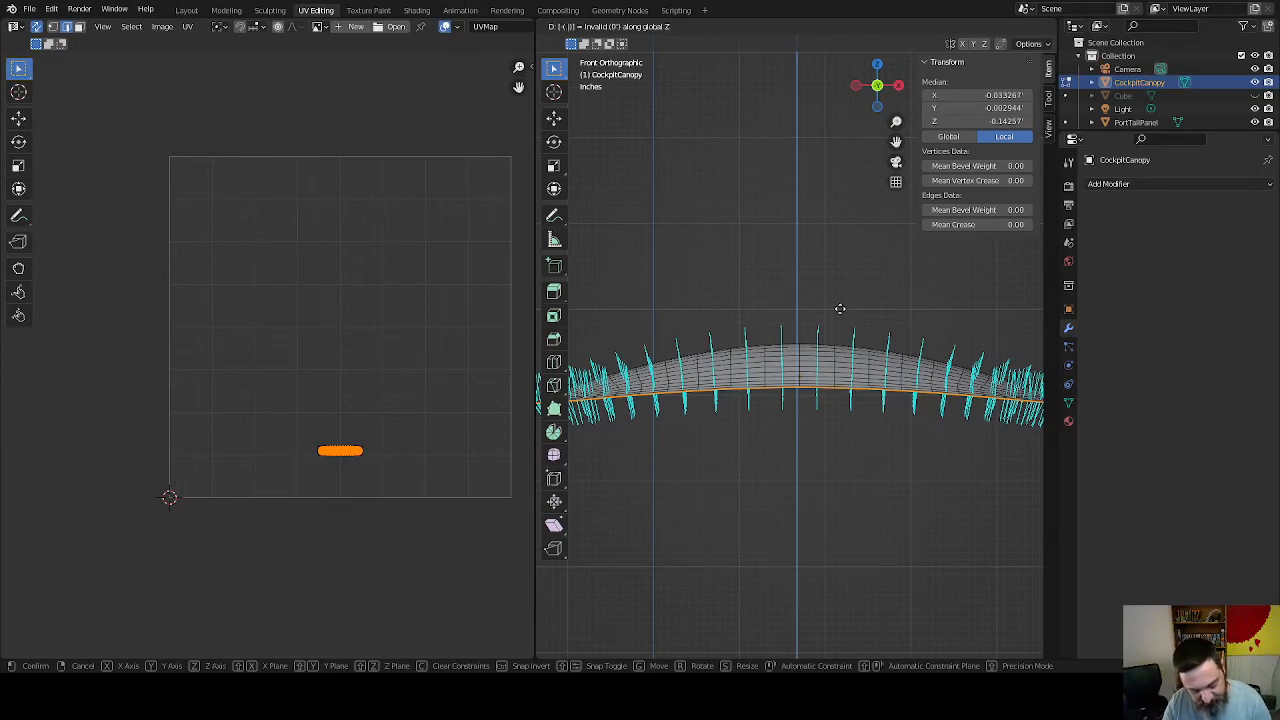
type("-2")
key("Return")
middle_click_drag(837, 306, 919, 459)
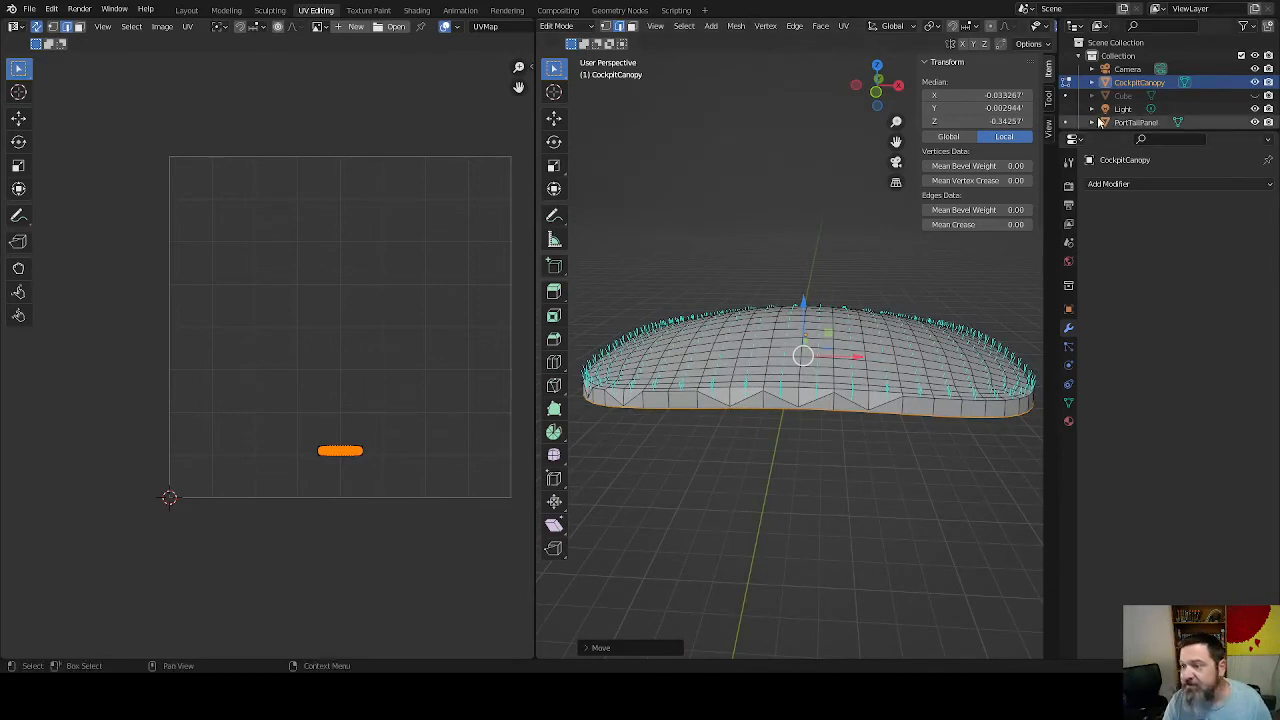
Unhide the Cube fuselage and leave Edit Mode on the cockpit canopy
left_click(1255, 95)
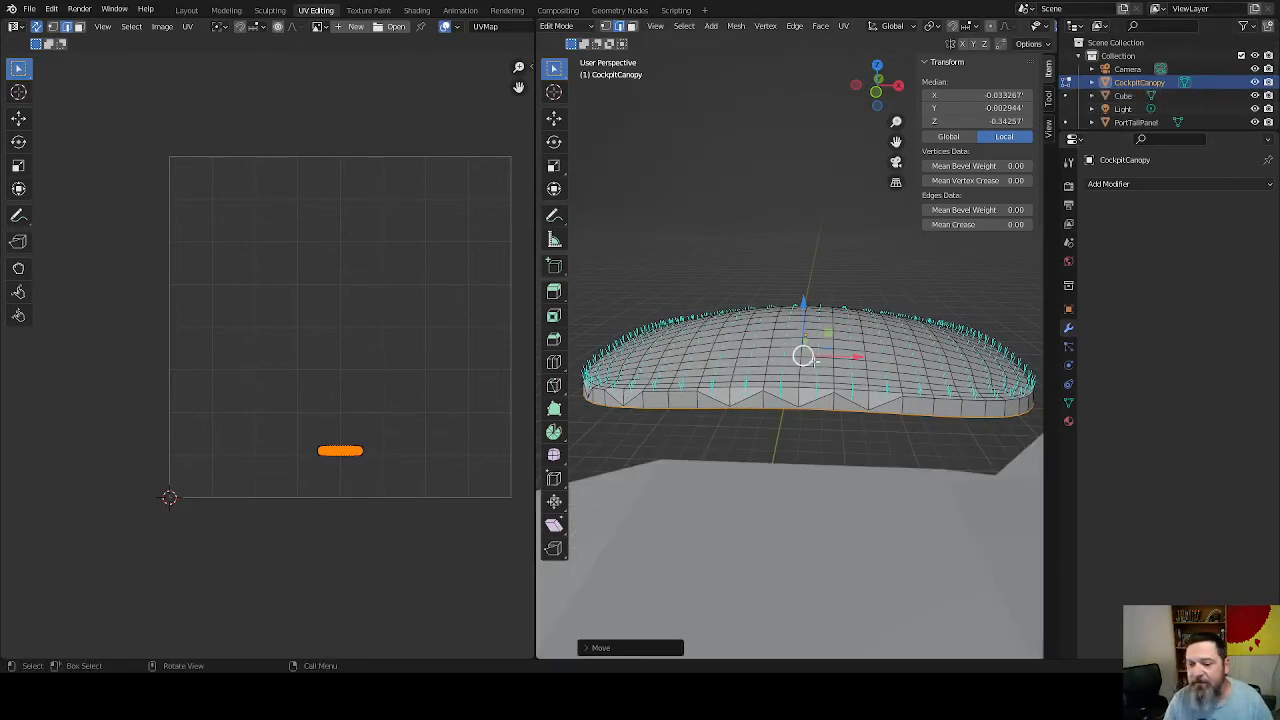
middle_click_drag(804, 340, 851, 328)
scroll(812, 419, "down", 2)
key("Tab")
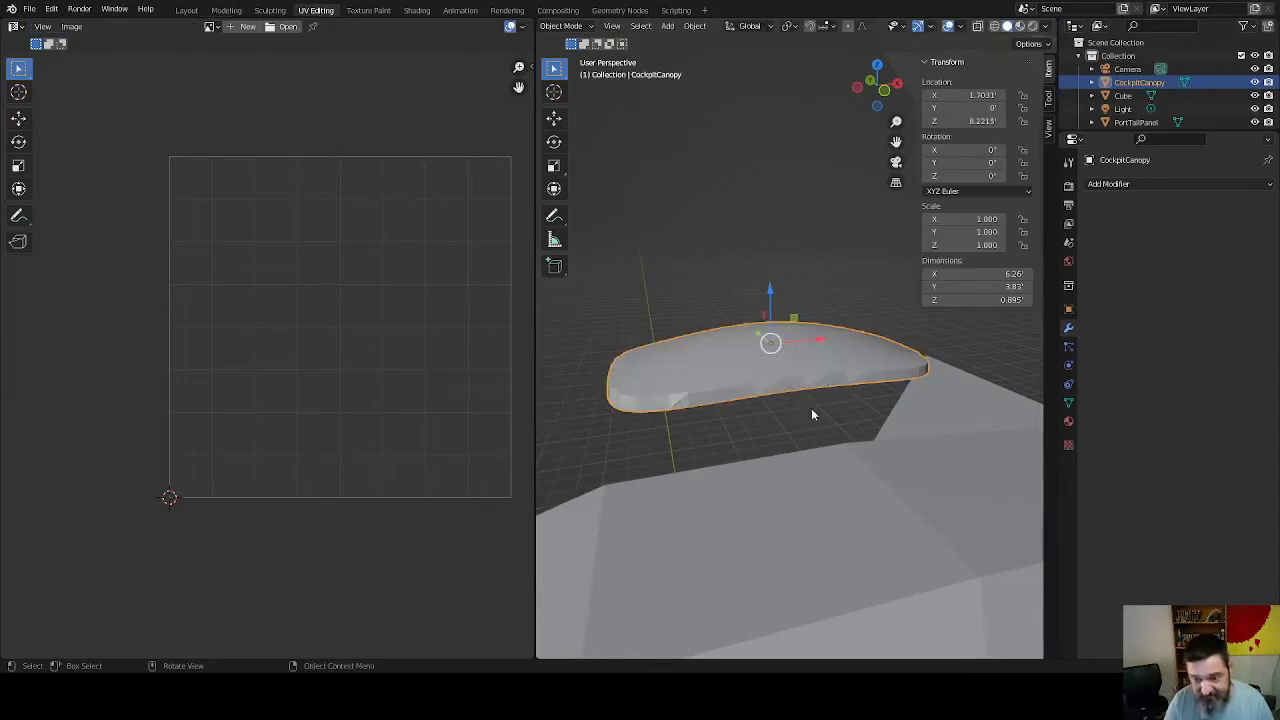
Lower the cockpit canopy onto the fuselage at Z about 4.30' to check its fit and raise it clear again
left_click_drag(767, 283, 772, 456)
middle_click_drag(772, 456, 724, 345)
left_click_drag(822, 392, 822, 404)
mouse_move(822, 404)
middle_mouse_down()
mouse_move(741, 392)
mouse_move(808, 386)
middle_mouse_up()
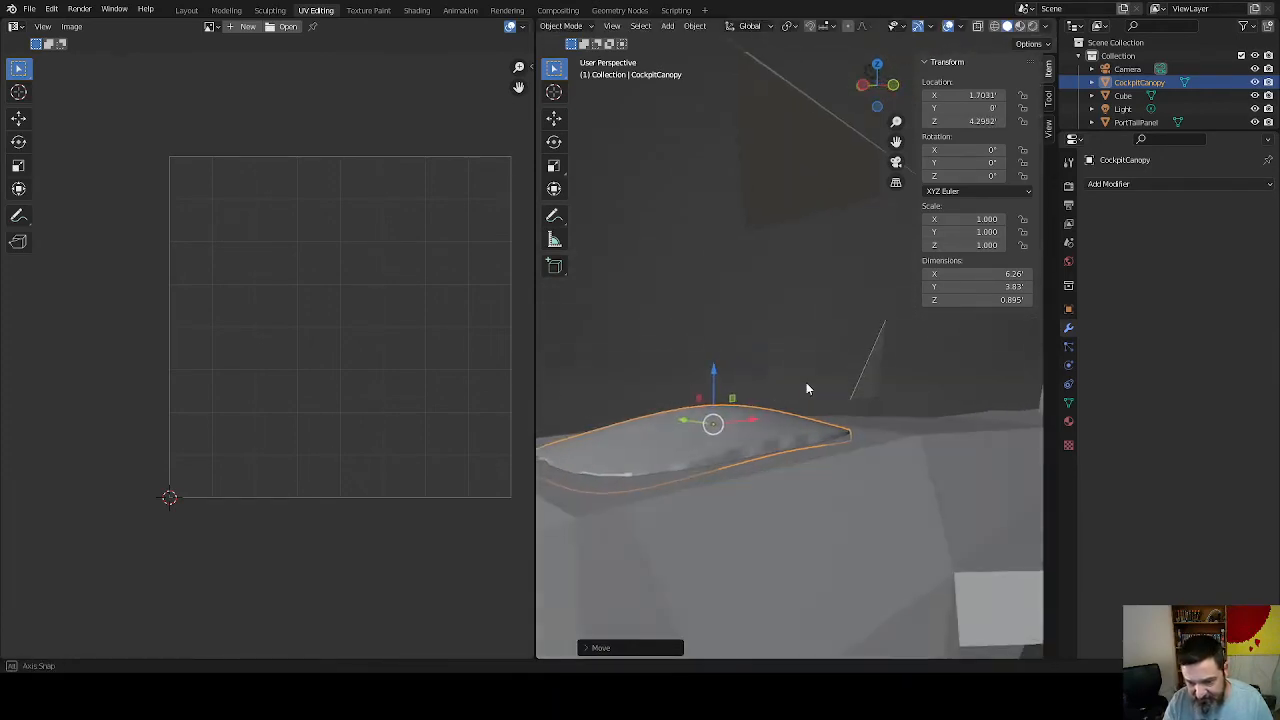
middle_click_drag(603, 421, 855, 425)
left_click_drag(839, 371, 842, 184)
In Edit Mode, raise the dragged-down vertex at the canopy's +X end about 0.19' along Z to the side wall's upper edge
key("Tab")
middle_click_drag(655, 305, 714, 317)
left_click(691, 328)
key("KP_5")
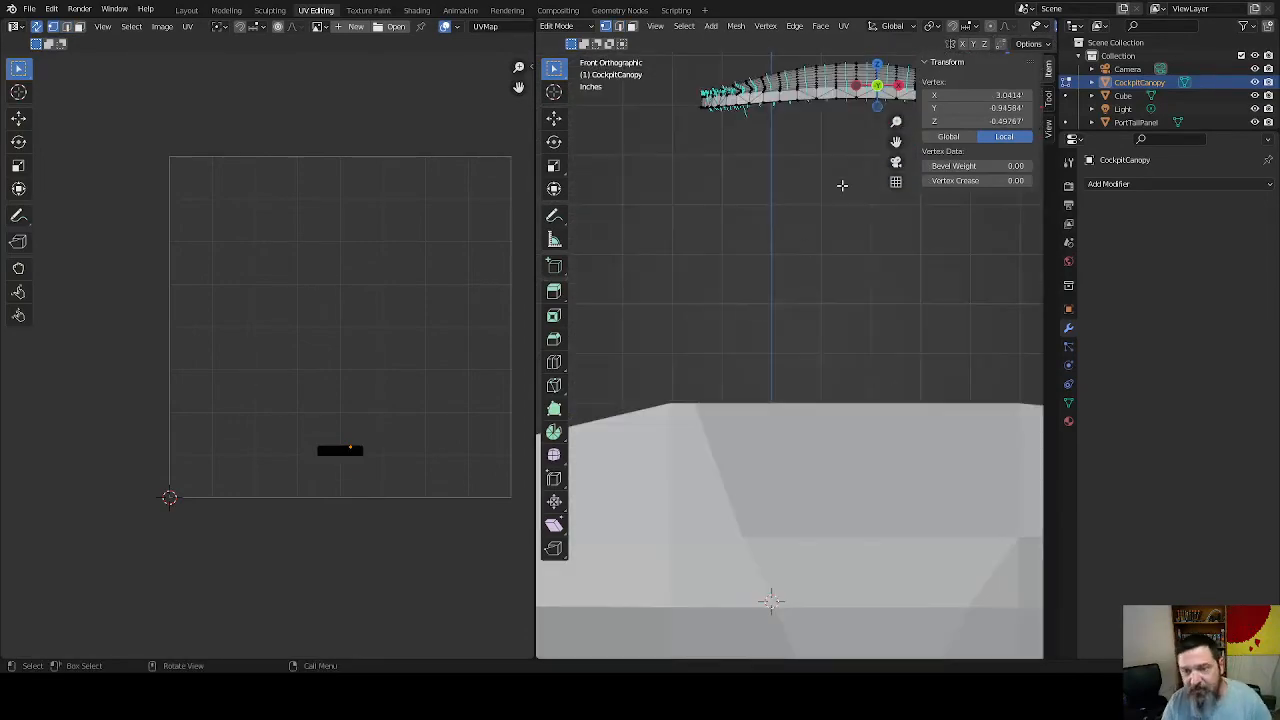
key("KP_1")
key("KP_3")
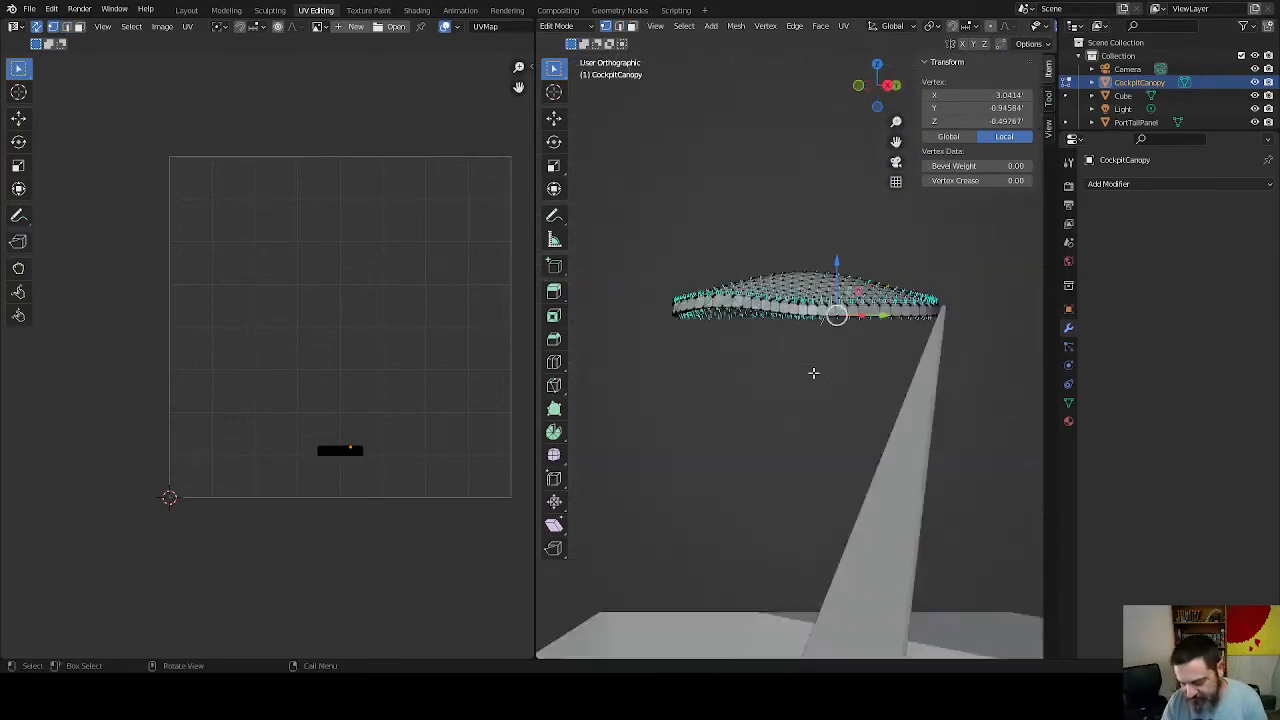
scroll(814, 363, "up", 4)
middle_click_drag(844, 305, 720, 417, "shift")
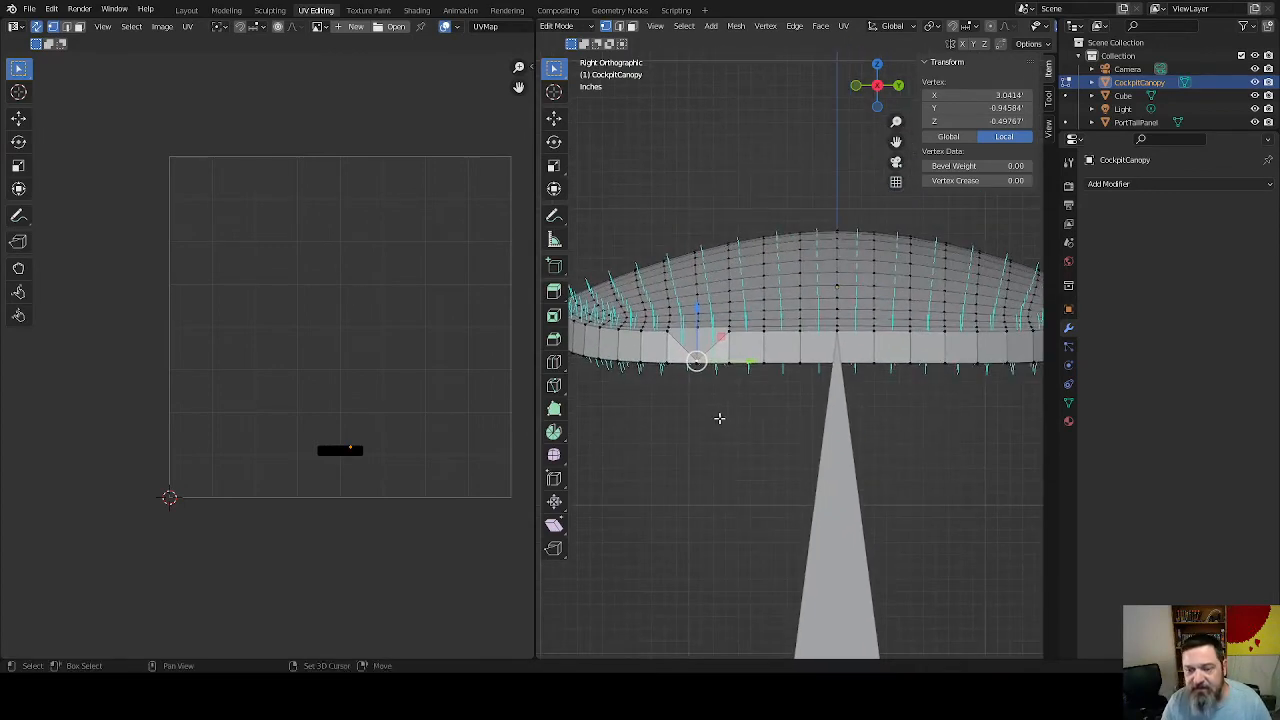
scroll(718, 412, "up", 4)
middle_click_drag(711, 349, 818, 342, "shift")
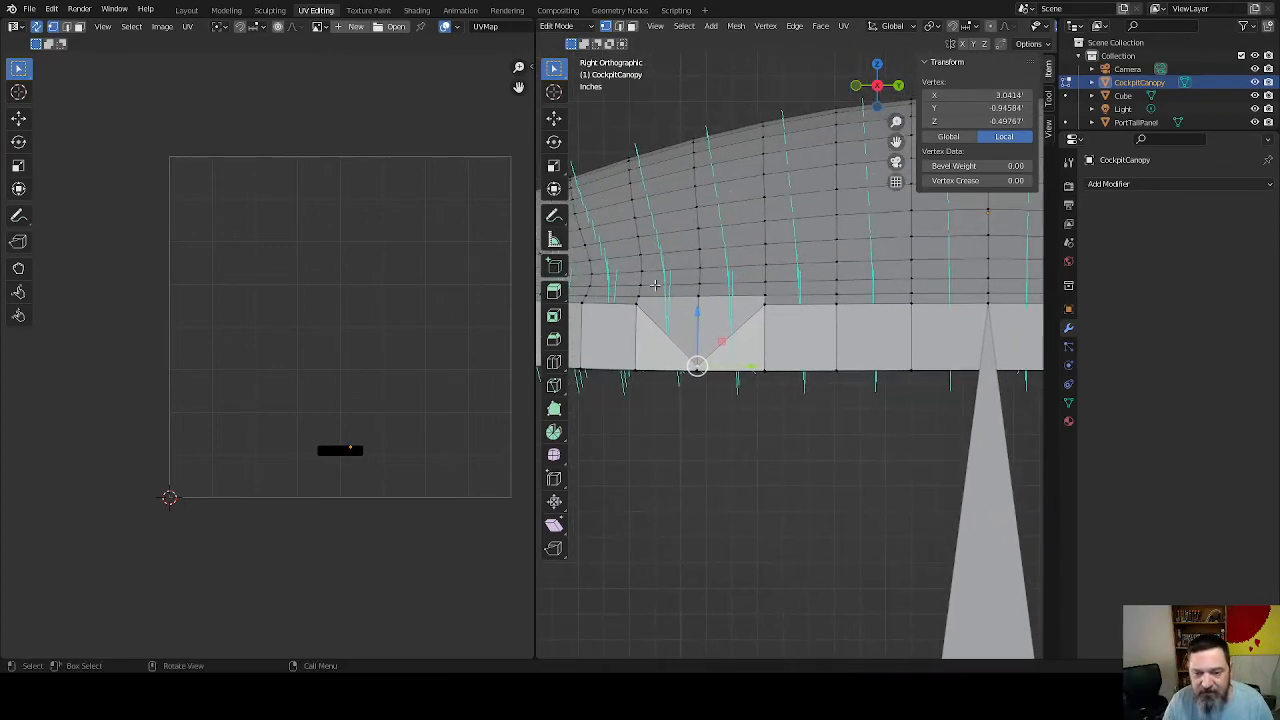
key("g")
key("z")
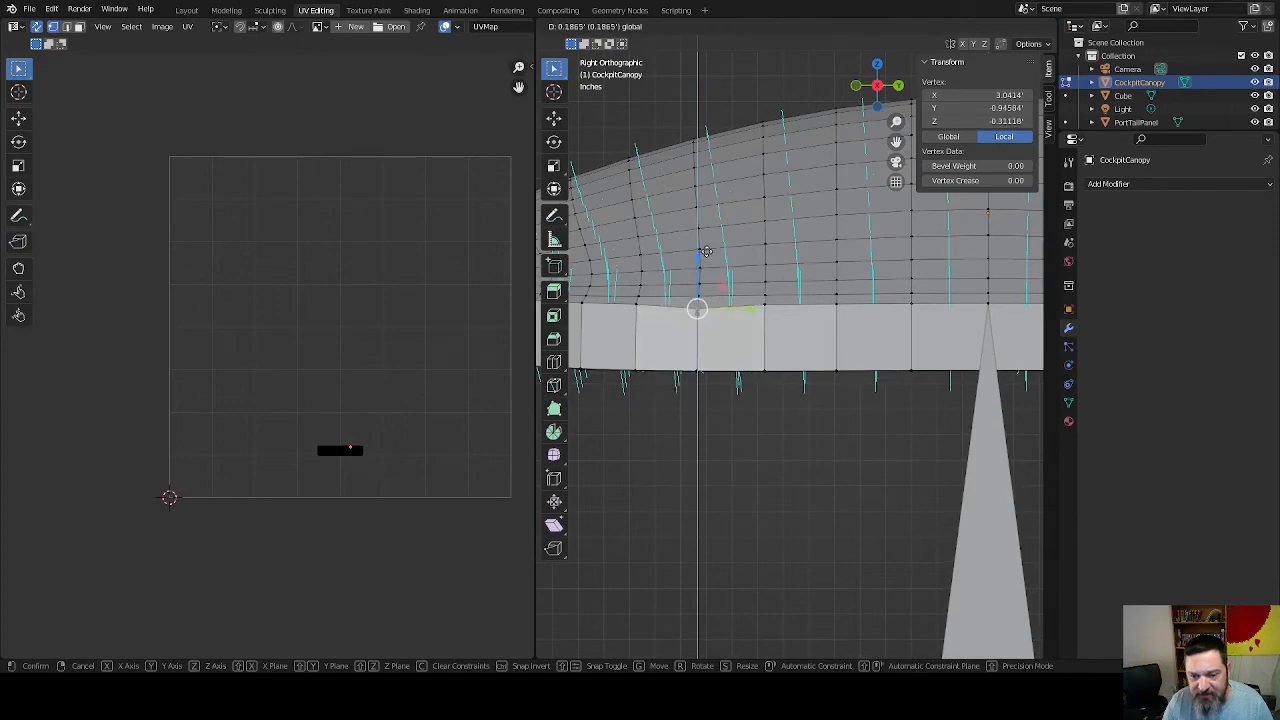
left_click(708, 248)
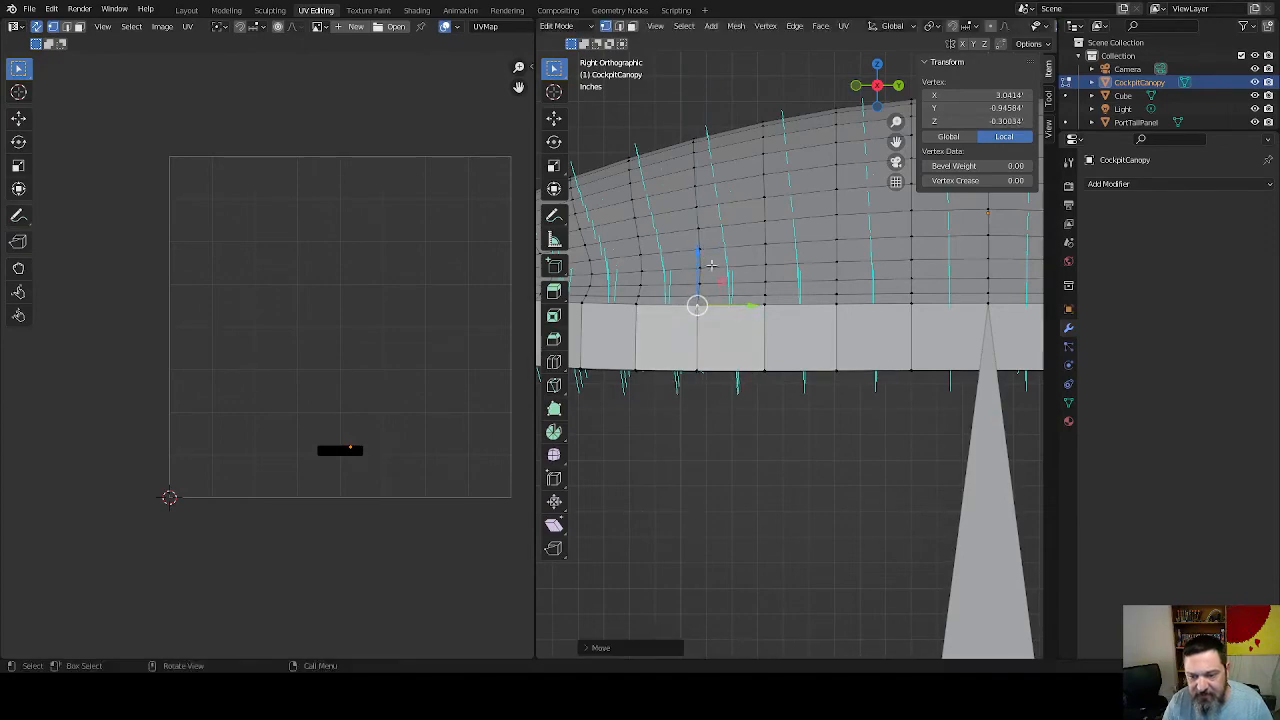
Select the dragged-down vertices along the canopy's -Y side and raise them together to the side wall's upper edge
middle_click_drag(708, 248, 896, 385)
scroll(949, 337, "down", 6)
scroll(783, 363, "down", 4)
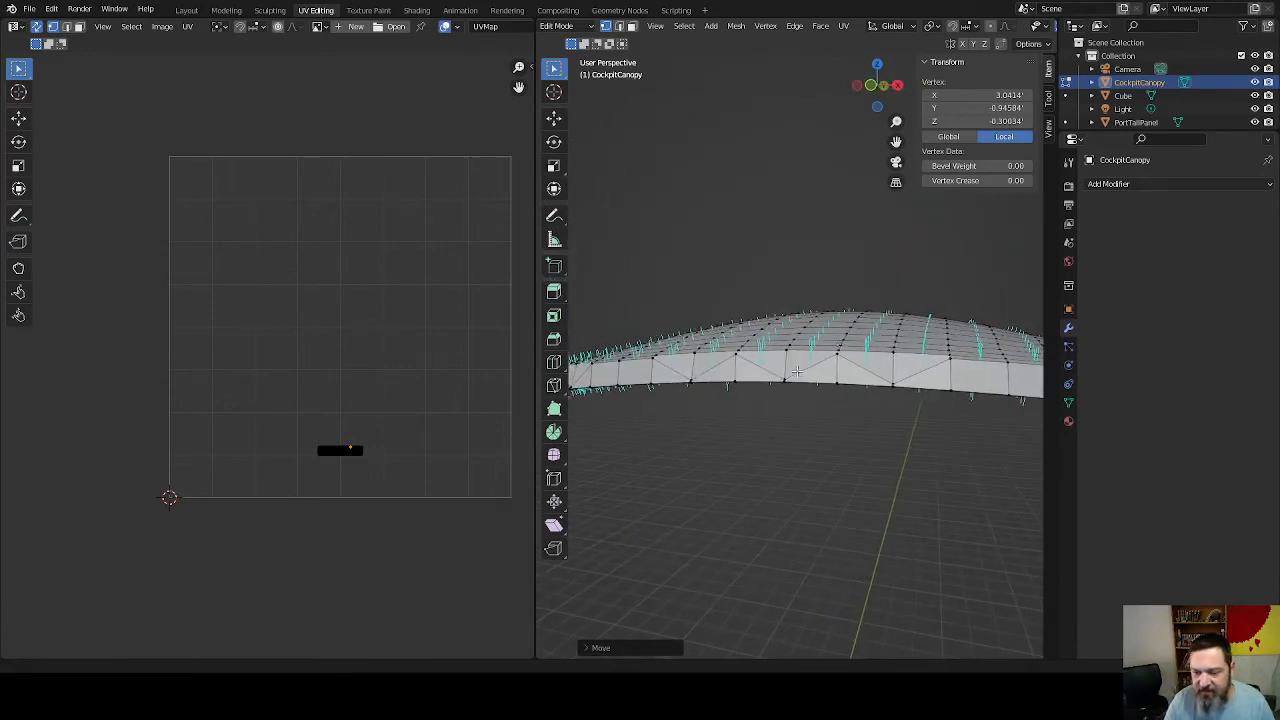
left_click(894, 382)
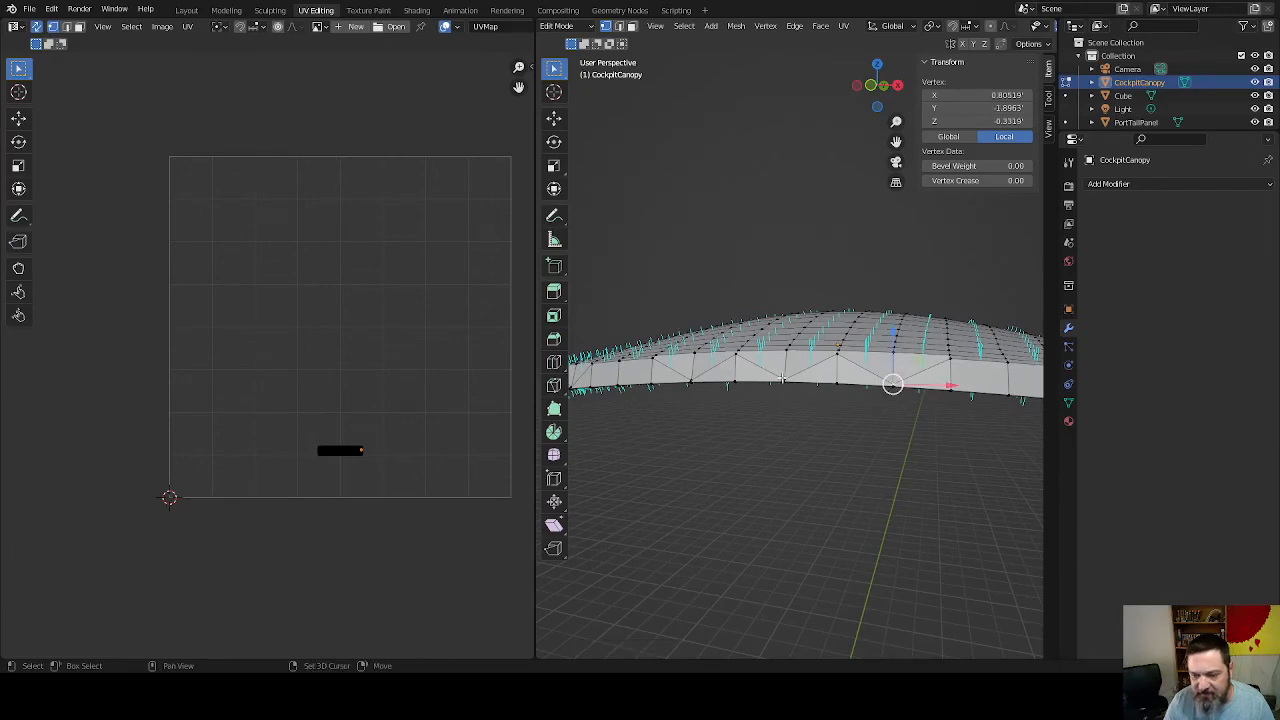
left_click(782, 379, "shift")
left_click(688, 376, "shift")
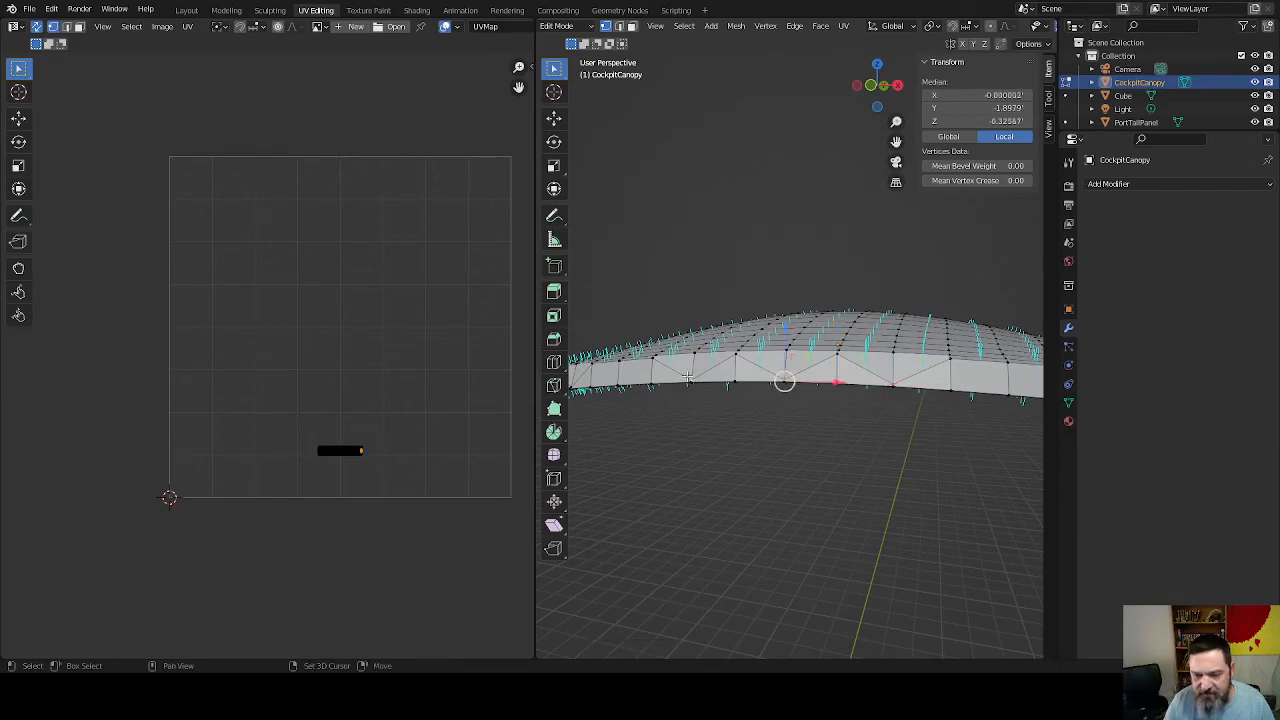
middle_click_drag(612, 381, 600, 408, "shift")
left_click(778, 385, "shift")
scroll(602, 410, "up", 3)
middle_click_drag(822, 428, 744, 317, "shift")
left_click_drag(729, 307, 740, 251)
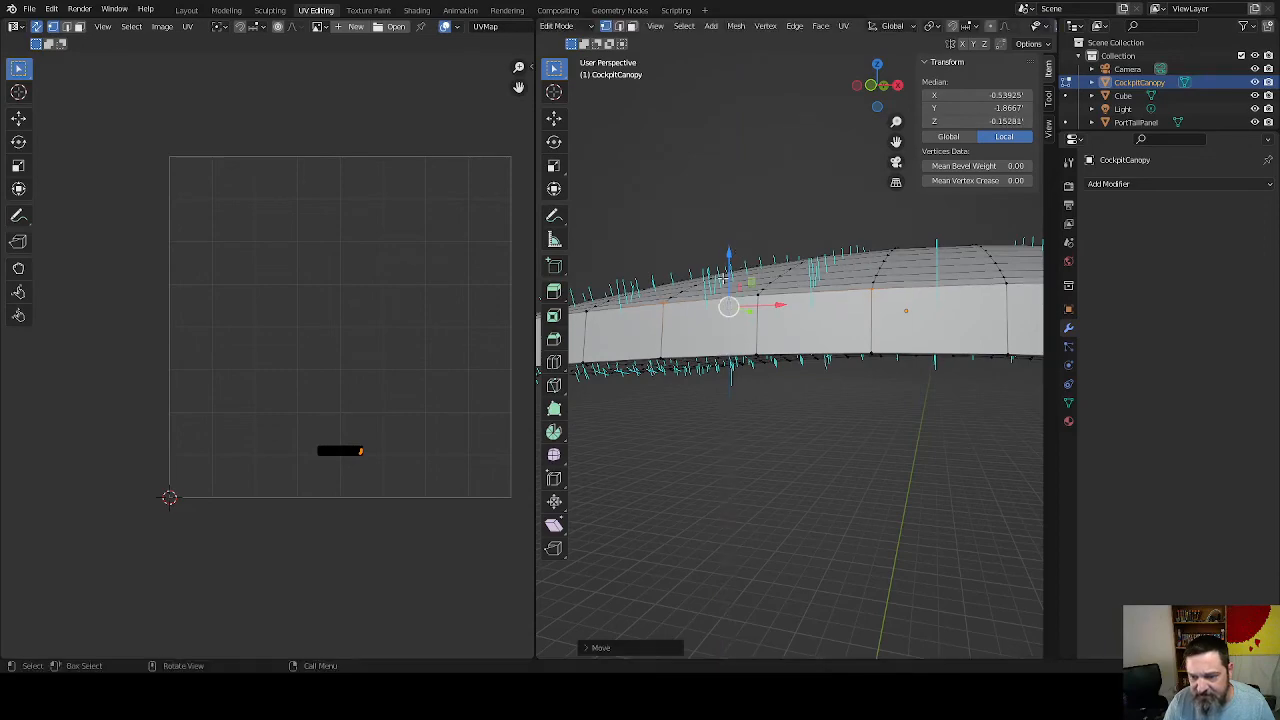
Select the dragged-down vertices around the canopy's -X end and raise them together to the side wall's upper edge
middle_click_drag(632, 346, 746, 348)
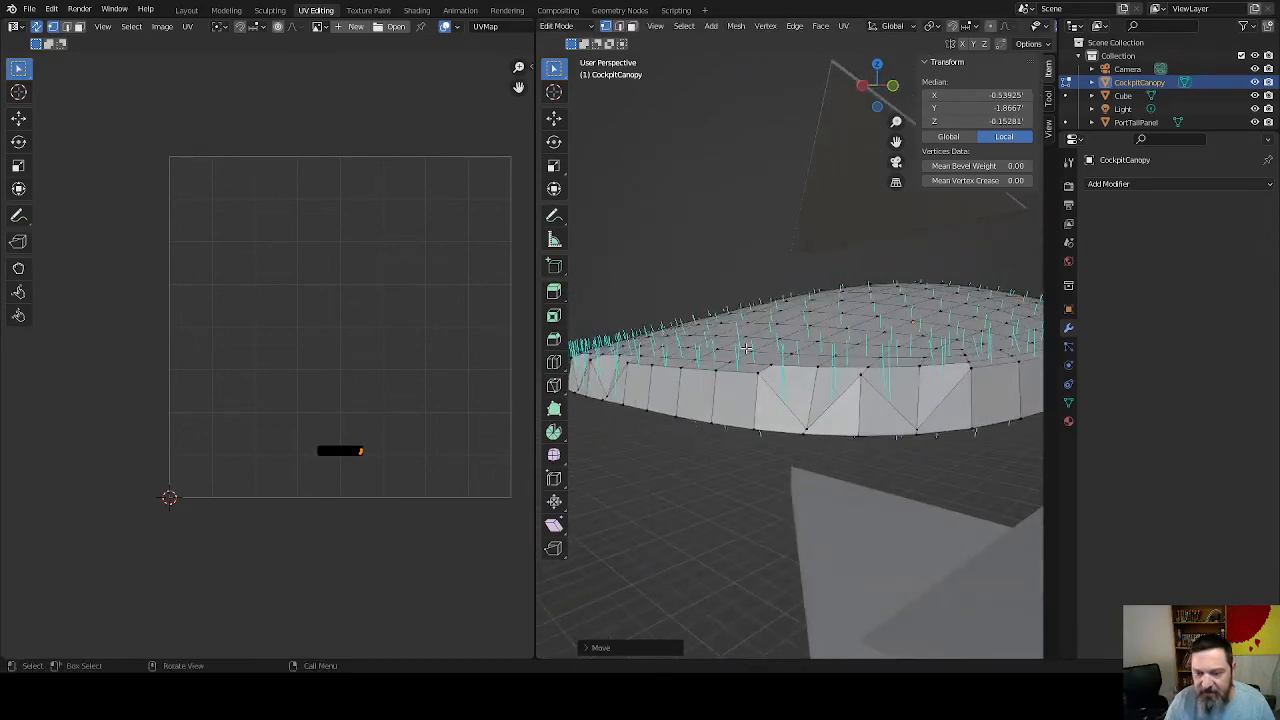
left_click(805, 427)
left_click(918, 428, "shift")
middle_click_drag(657, 418, 745, 406)
left_click(768, 397, "shift")
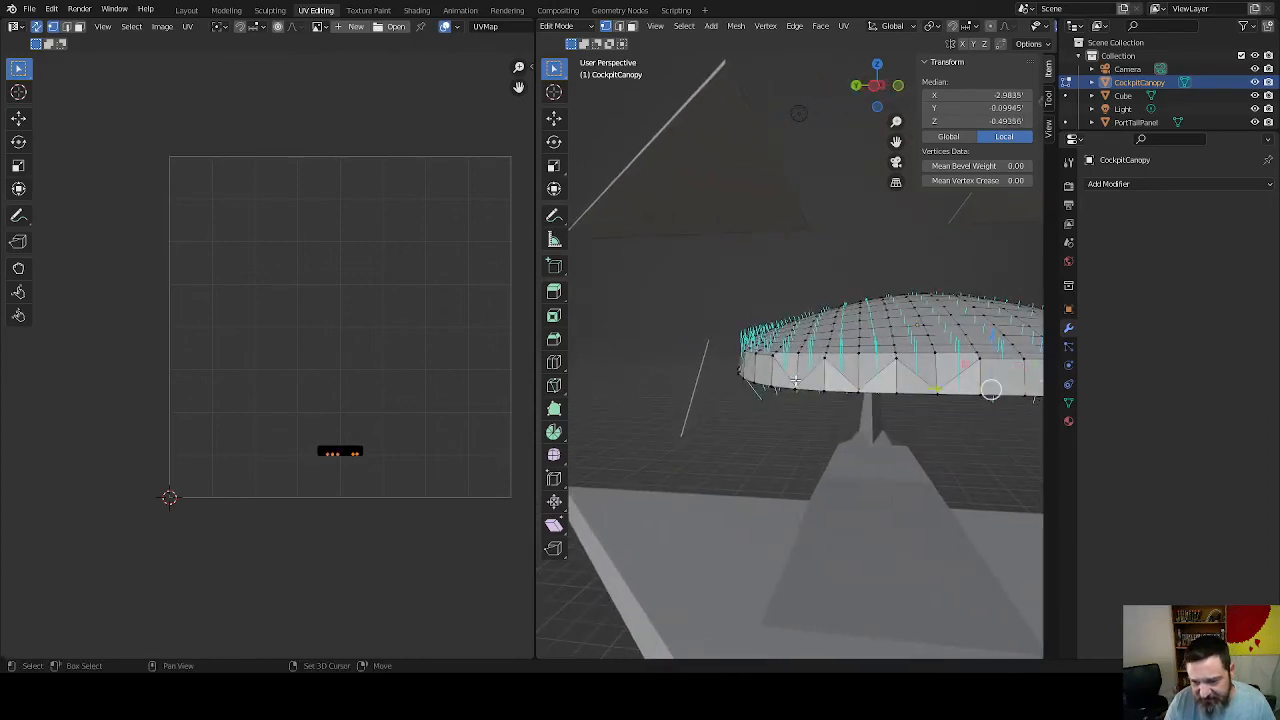
middle_click_drag(872, 427, 770, 417)
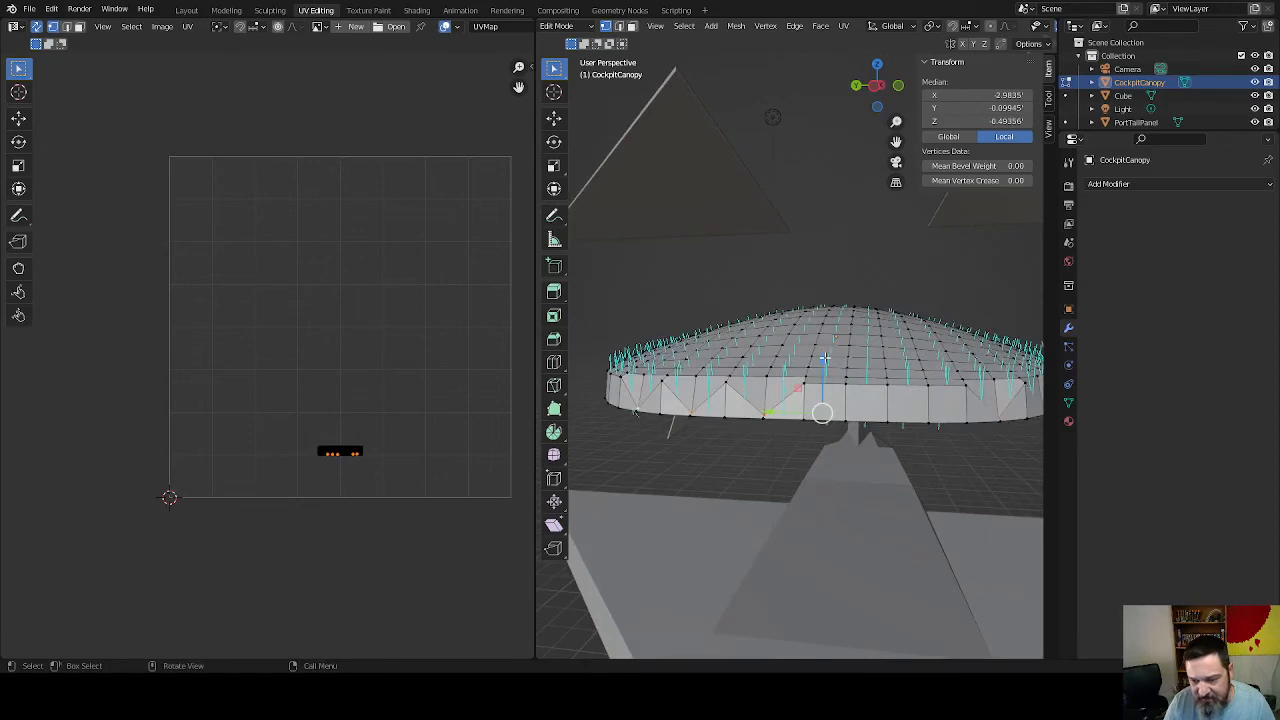
left_click_drag(824, 358, 831, 328)
Select the remaining dragged-down vertices on the canopy's +Y side and raise them about 0.2' to the side wall's upper edge
middle_click_drag(831, 328, 822, 391)
left_click(870, 385)
left_click(828, 382, "shift")
middle_click_drag(749, 419, 793, 426)
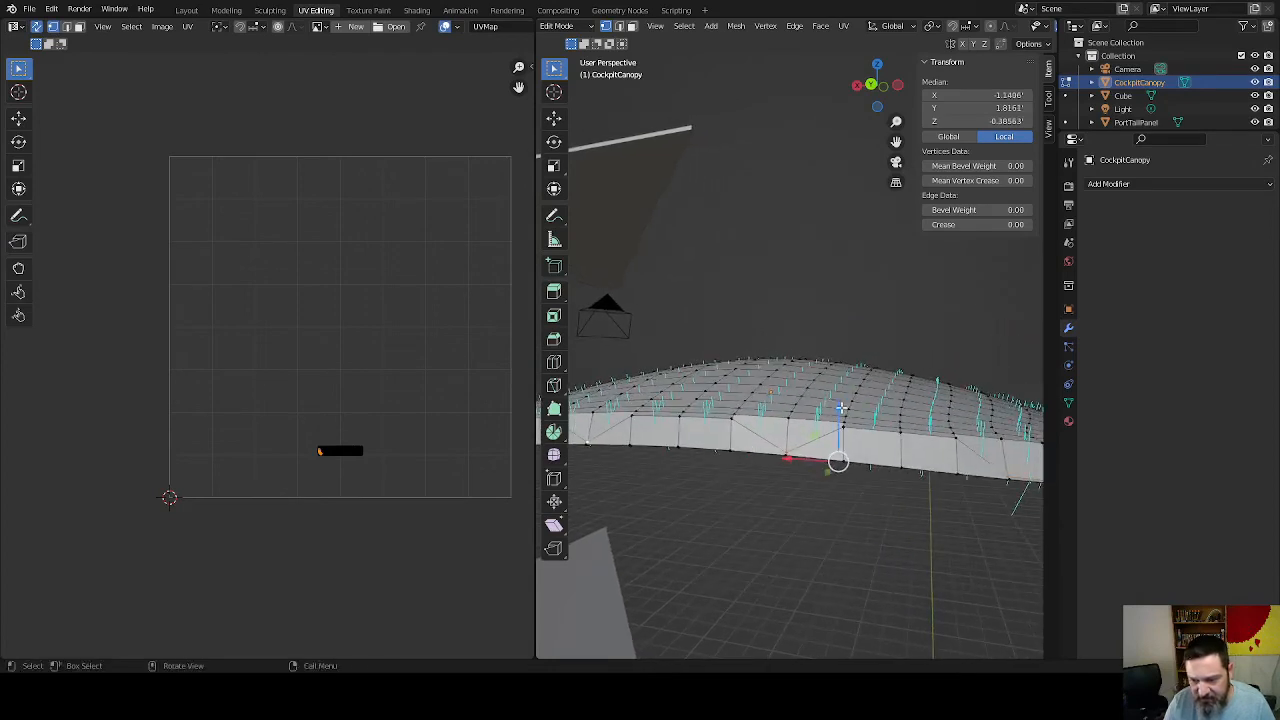
left_click_drag(842, 408, 844, 375)
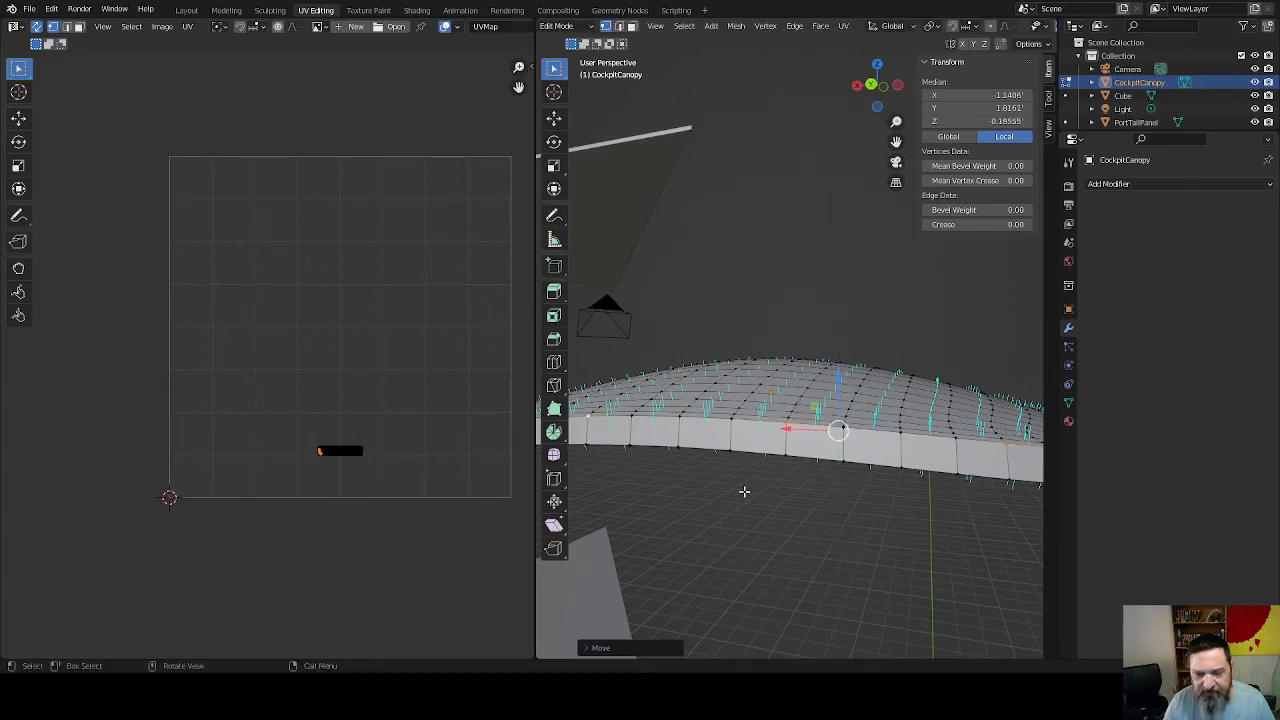
Select the edge loop around the canopy's lower rim and mark it as a seam
middle_click_drag(745, 492, 751, 405)
scroll(720, 525, "down", 5)
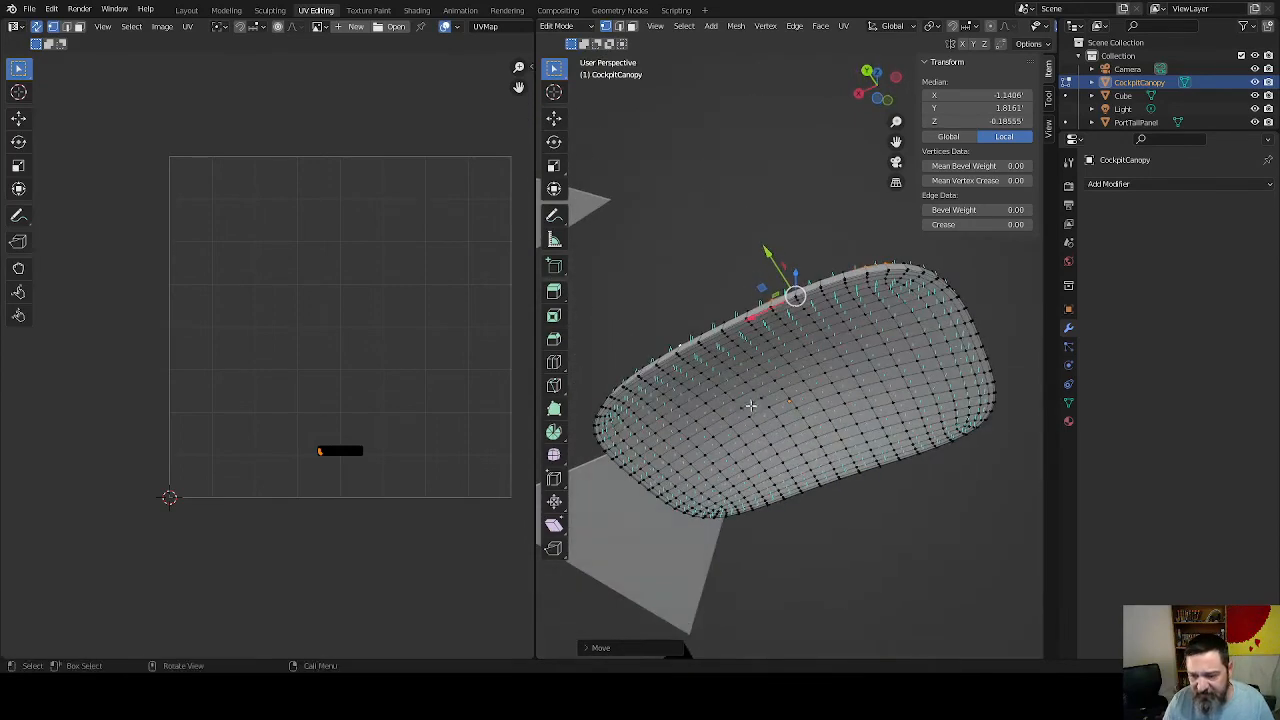
scroll(773, 368, "up", 1)
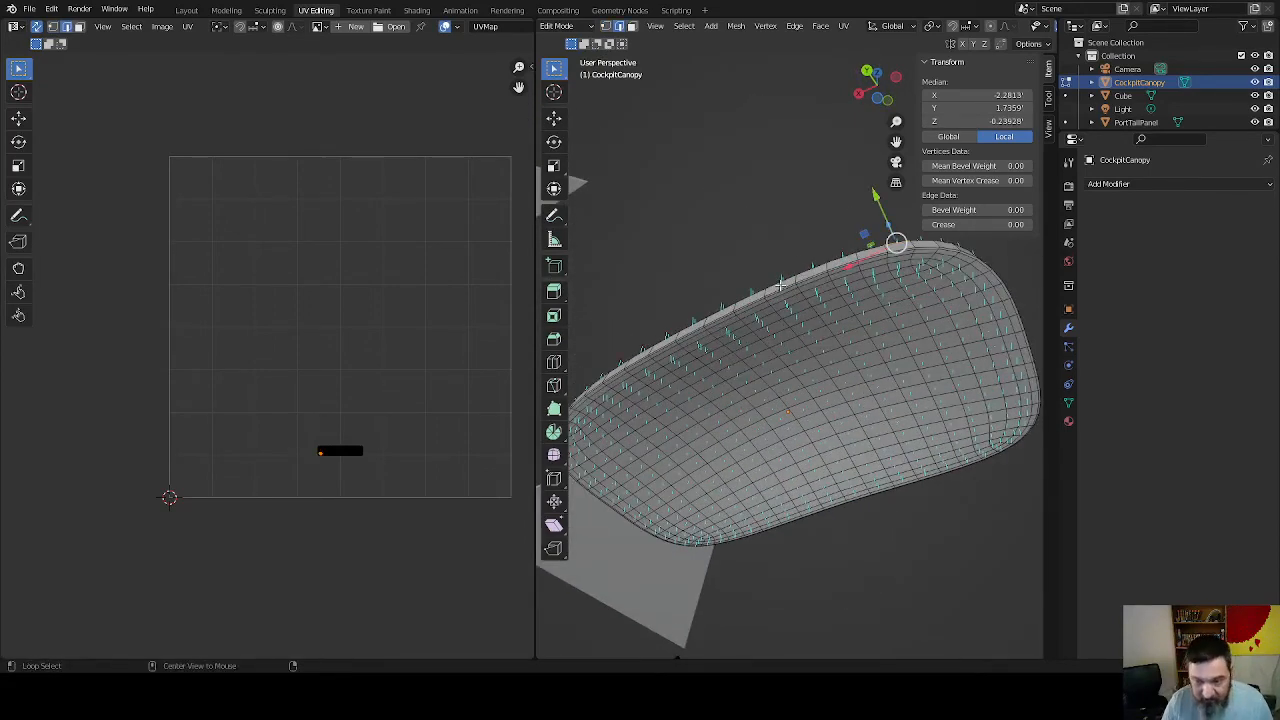
left_click(780, 286, "alt")
left_click(783, 287, "alt")
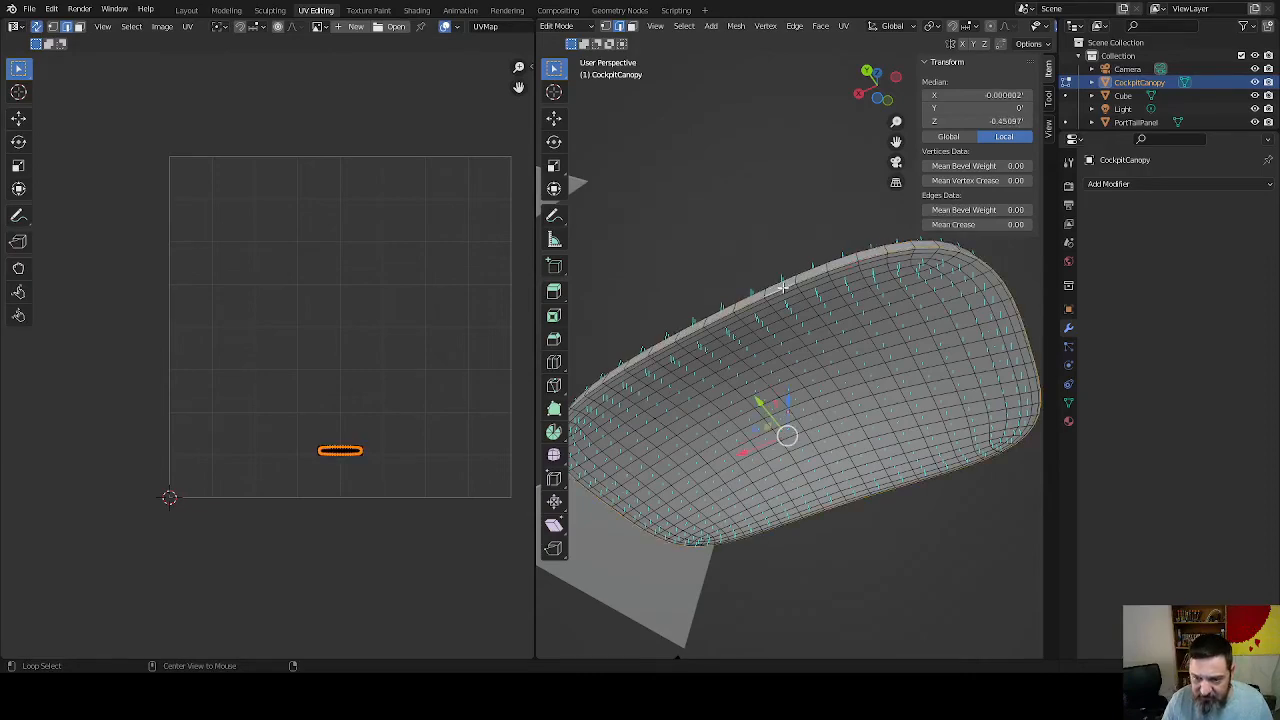
key("ctrl+e")
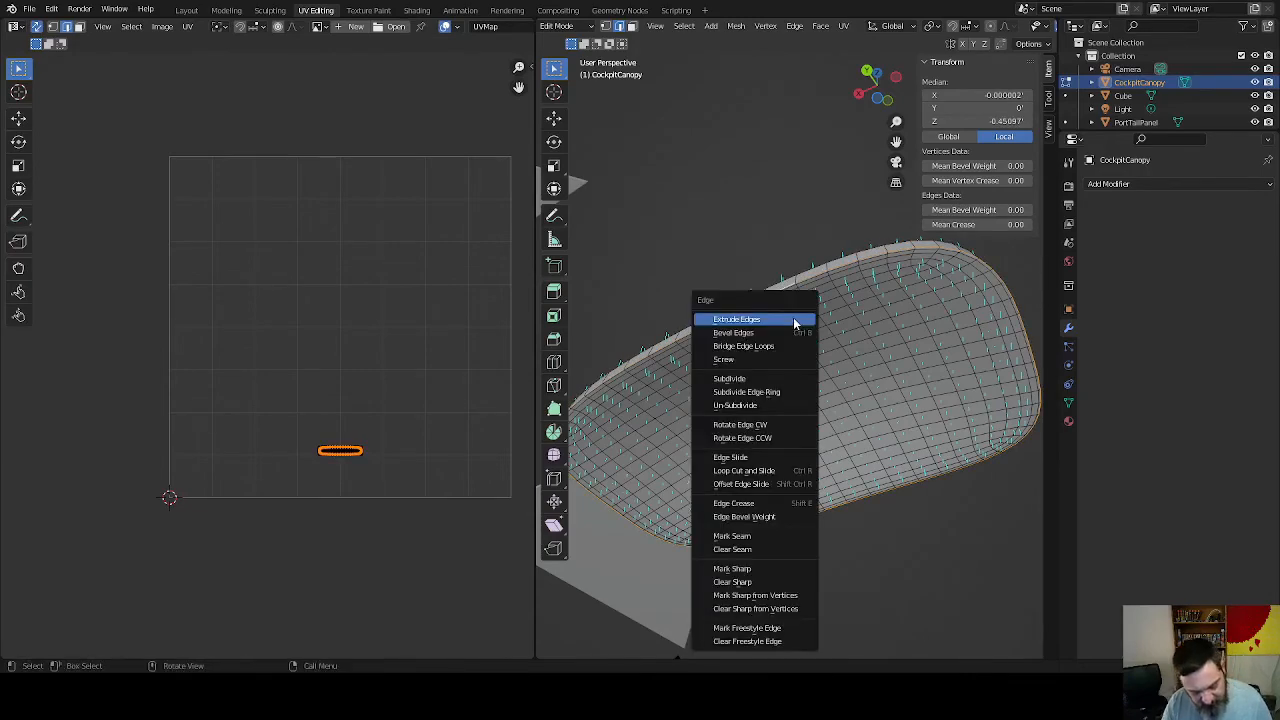
left_click(792, 318)
middle_click_drag(792, 318, 801, 403)
middle_click_drag(682, 372, 826, 394)
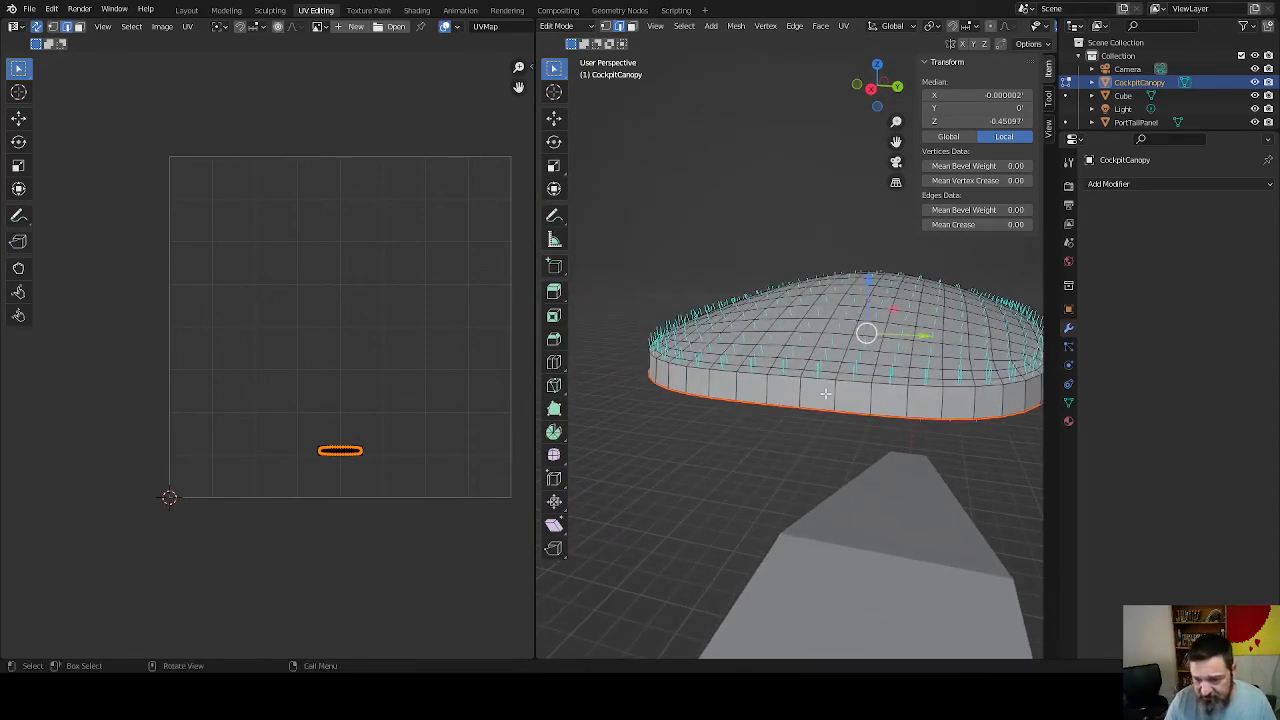
Mark one vertical edge of the canopy's side wall at the +X end as a seam
left_click(833, 396)
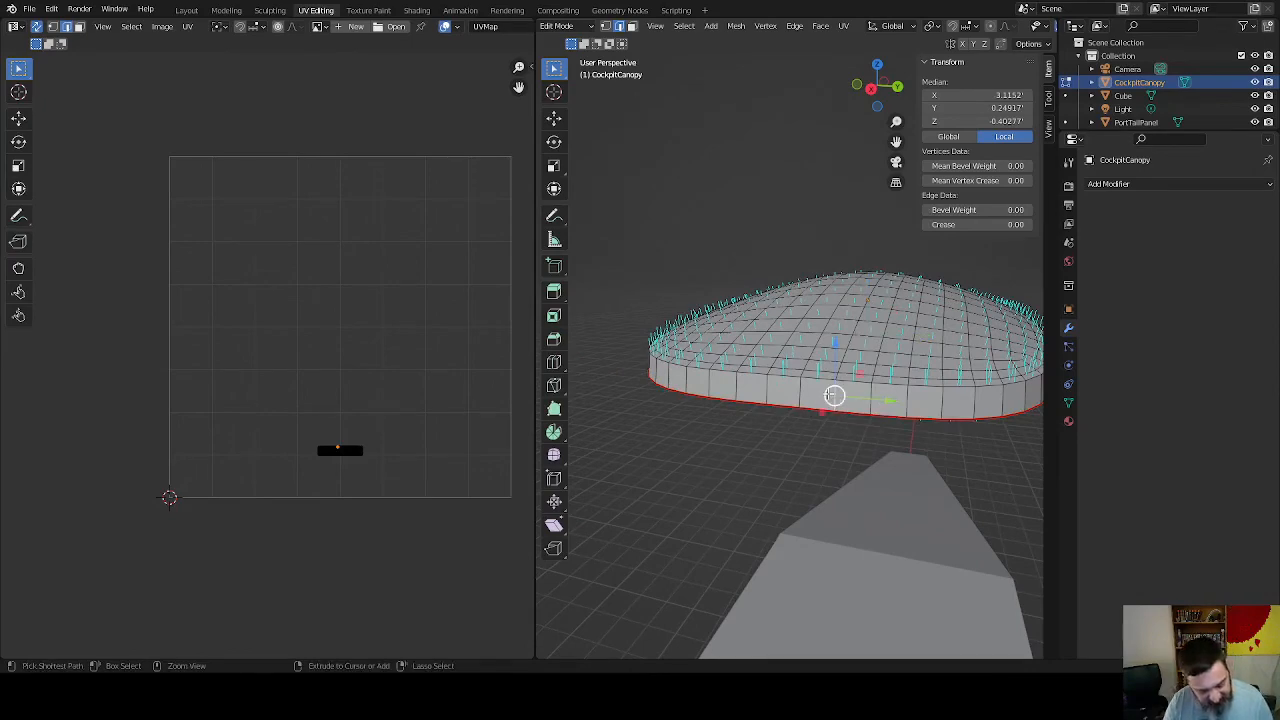
right_click(833, 396)
key("Escape")
Select the whole cockpit canopy mesh and unwrap it with Smart UV Project at the default settings
middle_click_drag(832, 394, 822, 498)
key("a")
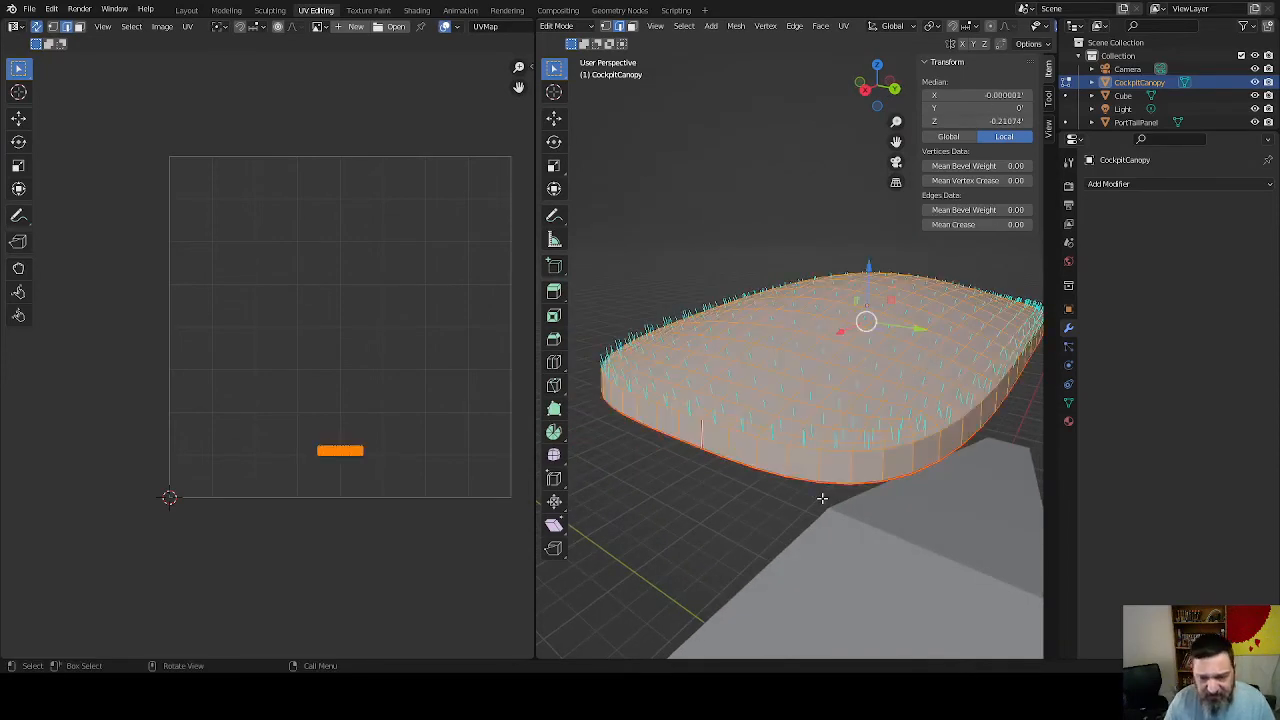
key("u")
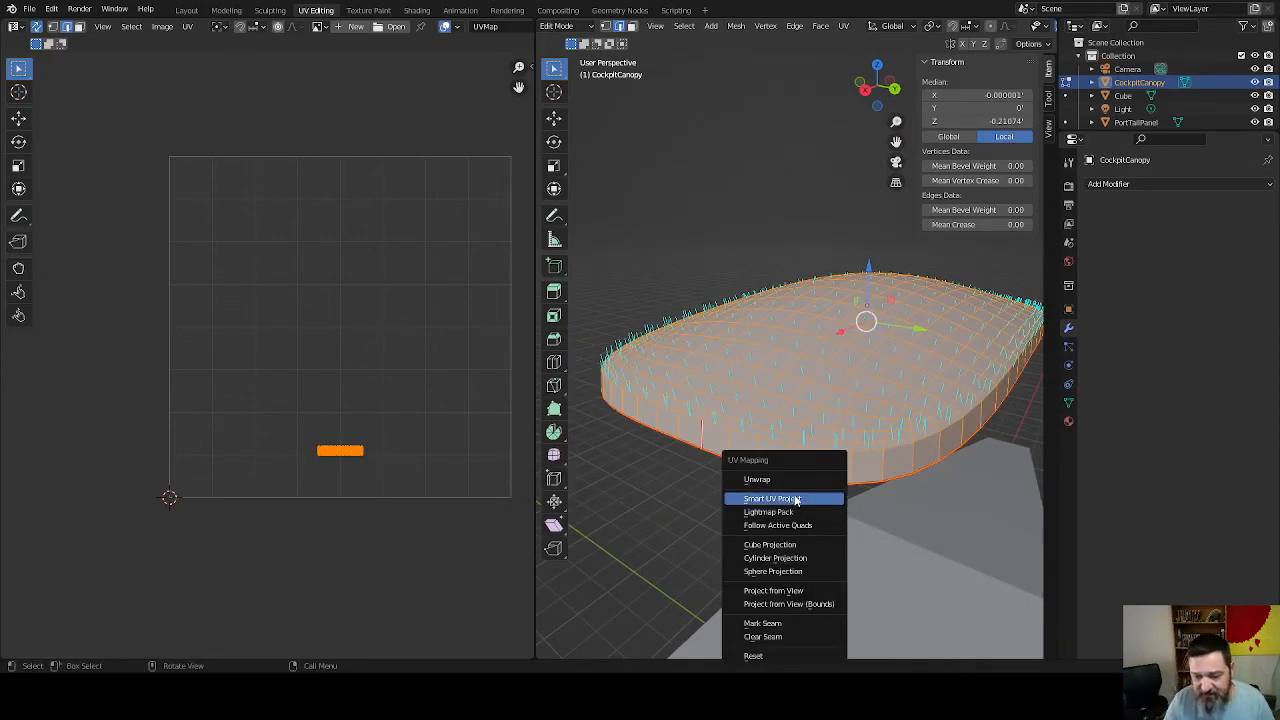
left_click(797, 499)
left_click(825, 601)
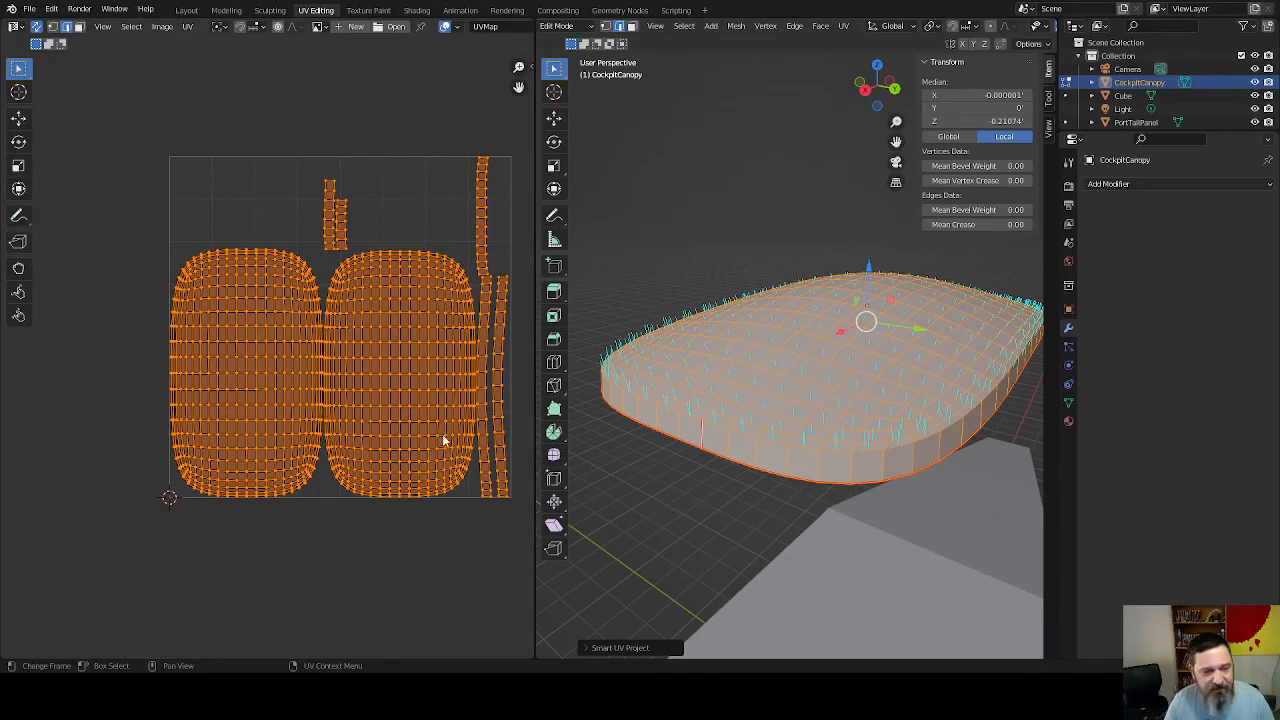
middle_click_drag(733, 480, 725, 485)
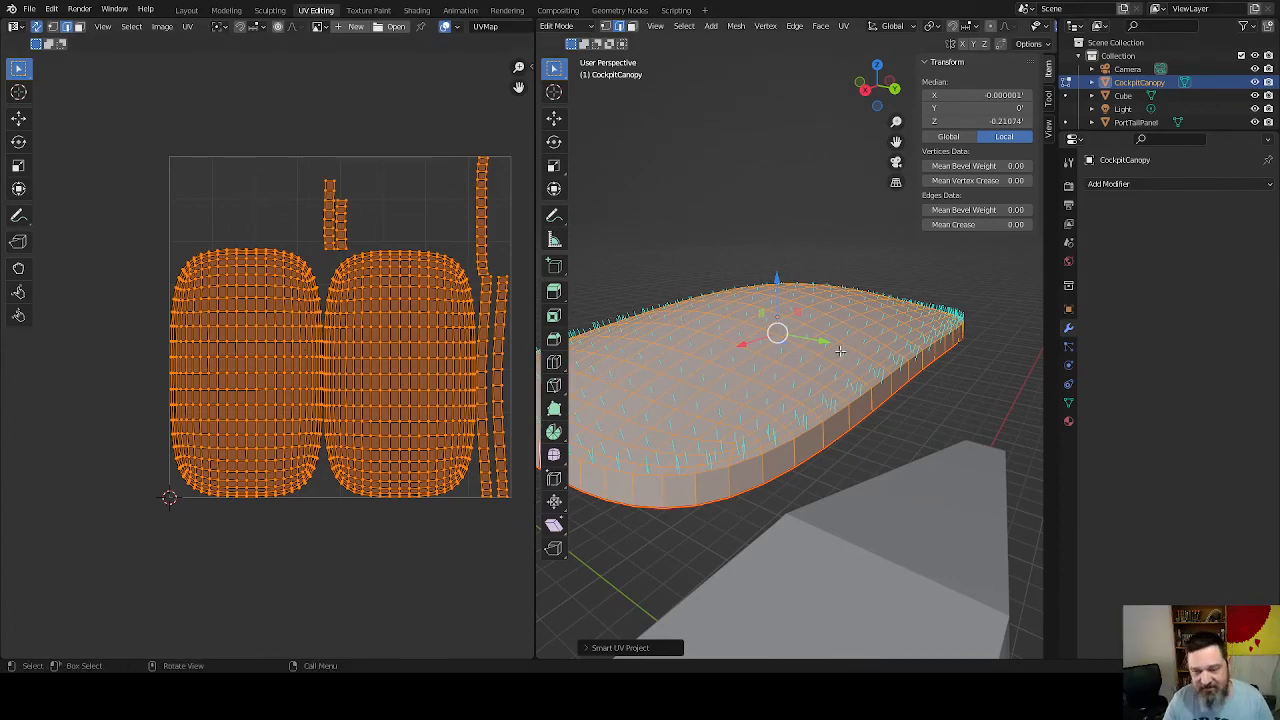
Clear the selection and select the full face loop of the canopy's side wall in face select mode
middle_click_drag(880, 343, 806, 396)
left_click(832, 401, "alt")
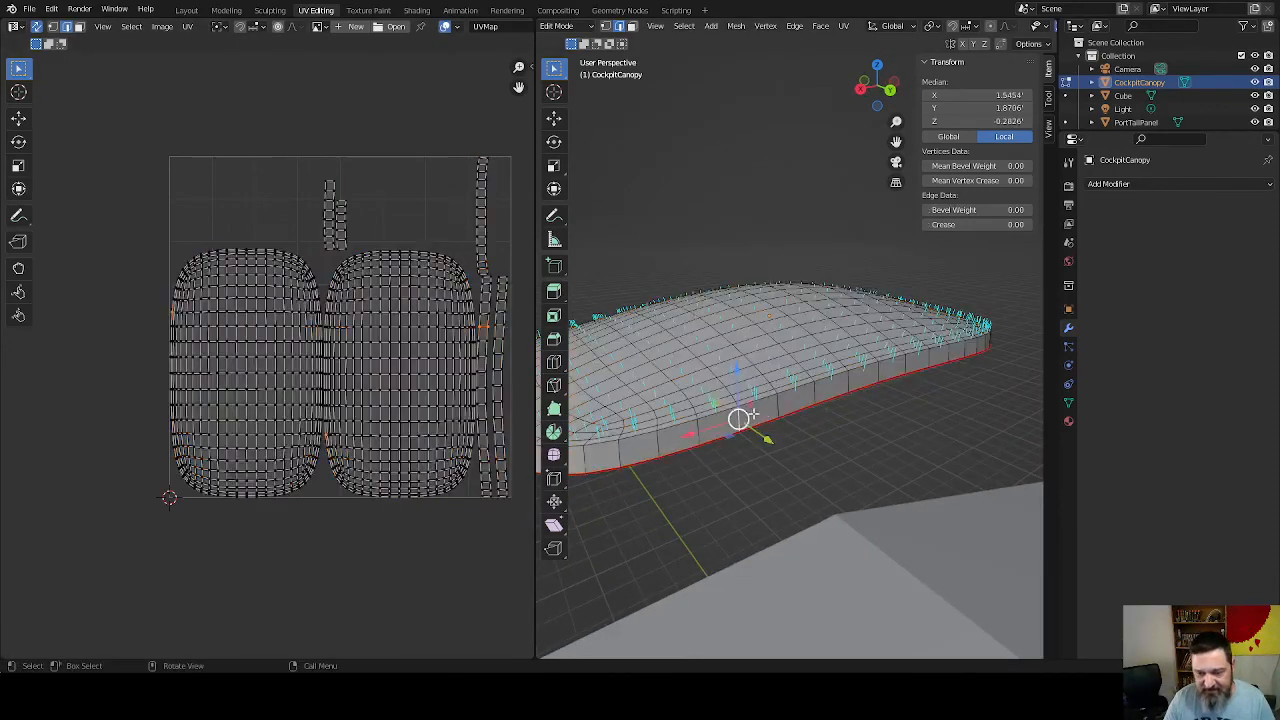
key("alt+a")
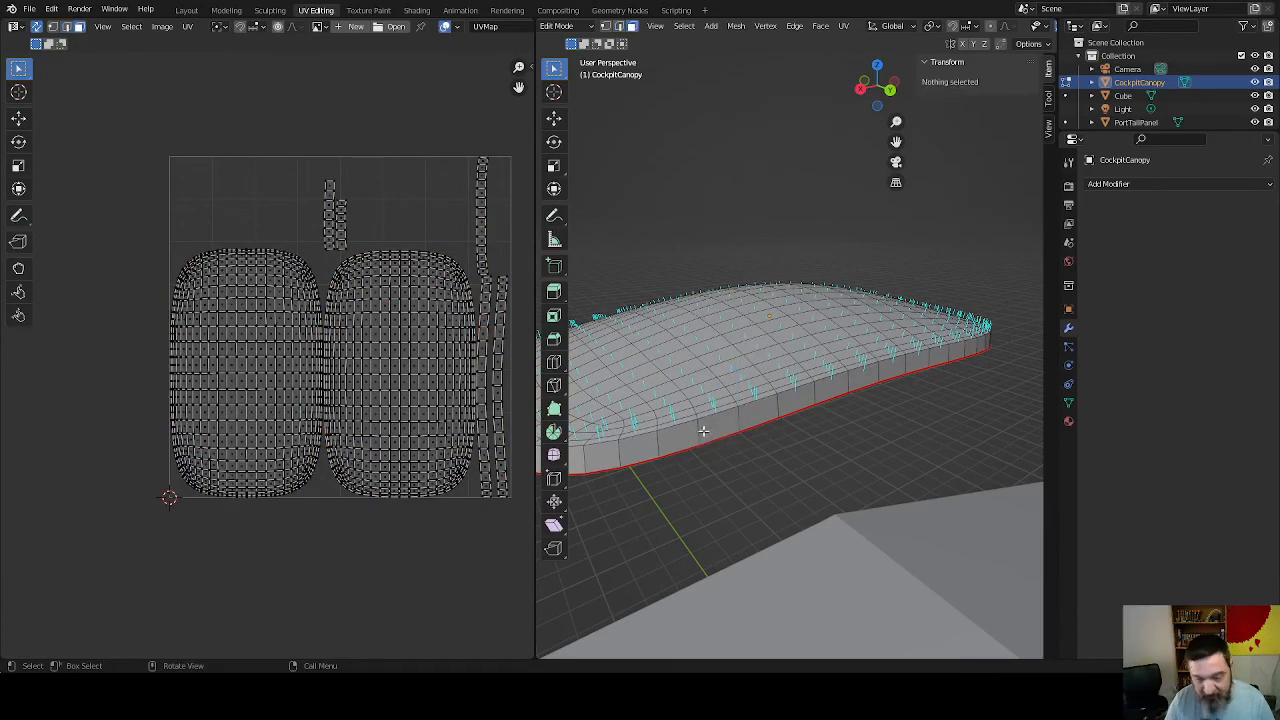
left_click(775, 405, "alt")
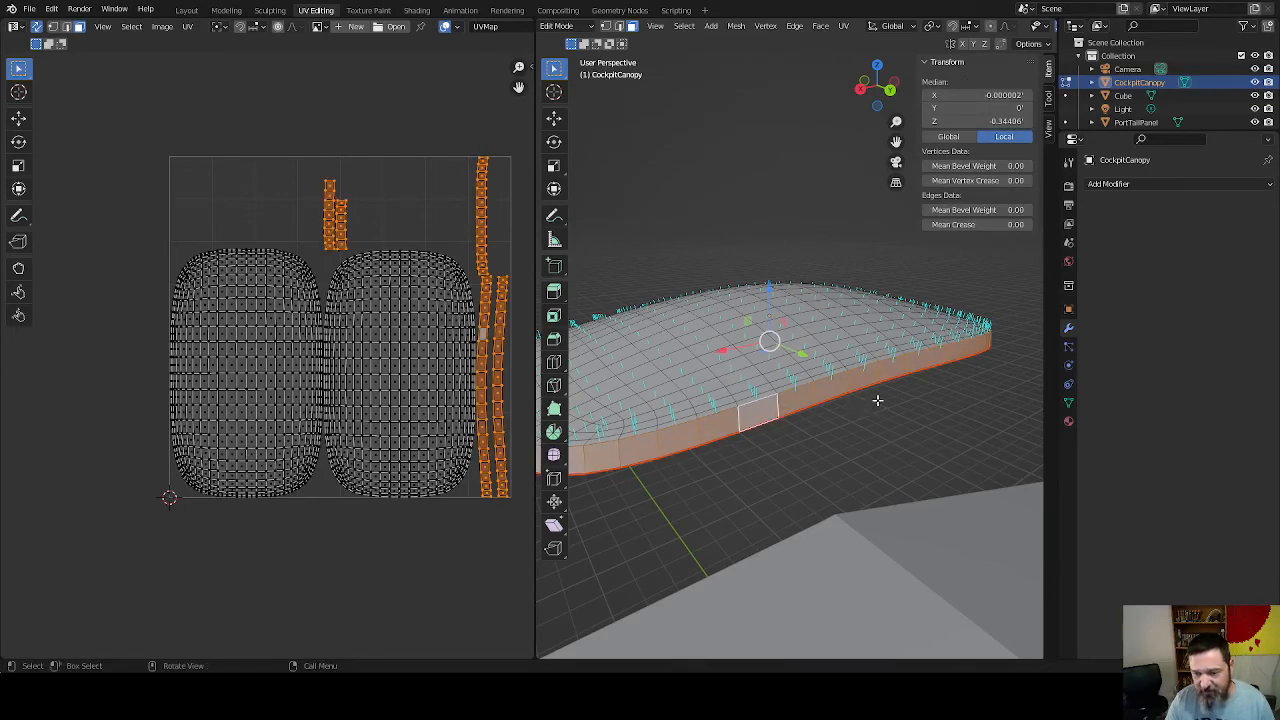
middle_click_drag(668, 441, 840, 420)
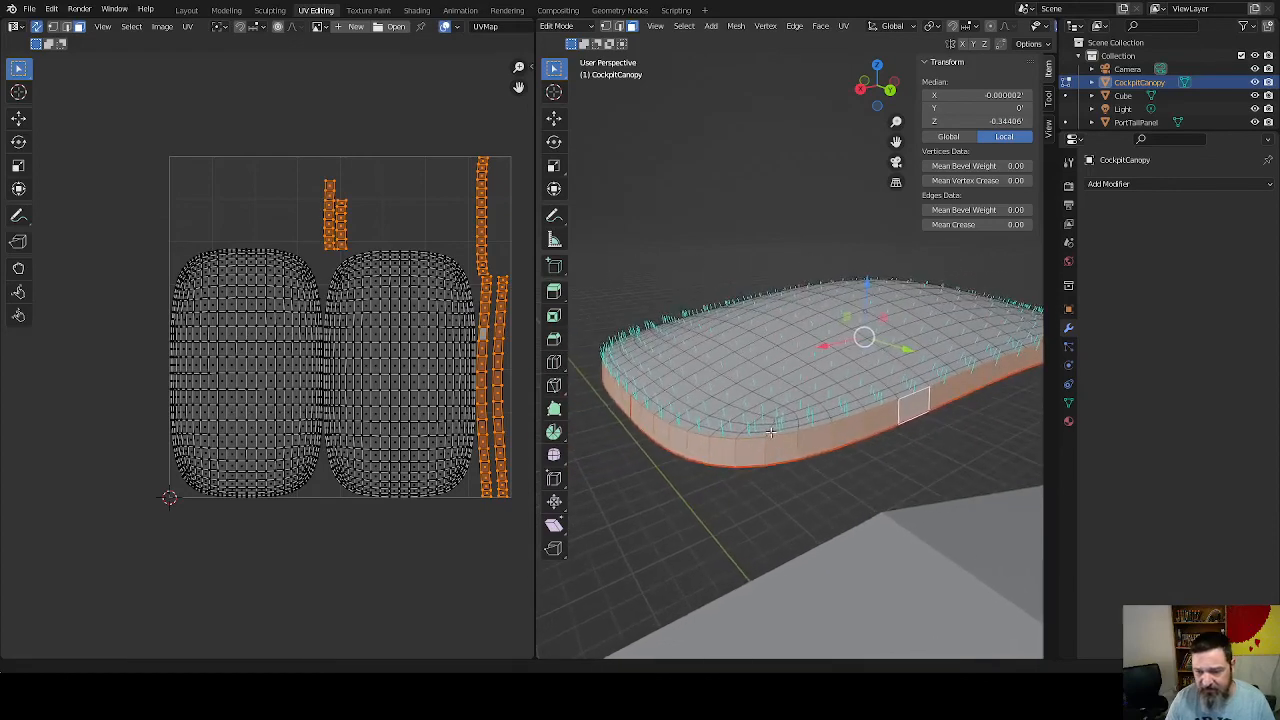
Add an empty material slot to the cockpit canopy and make its Metal slot active for the selected side wall faces
left_click(1068, 421)
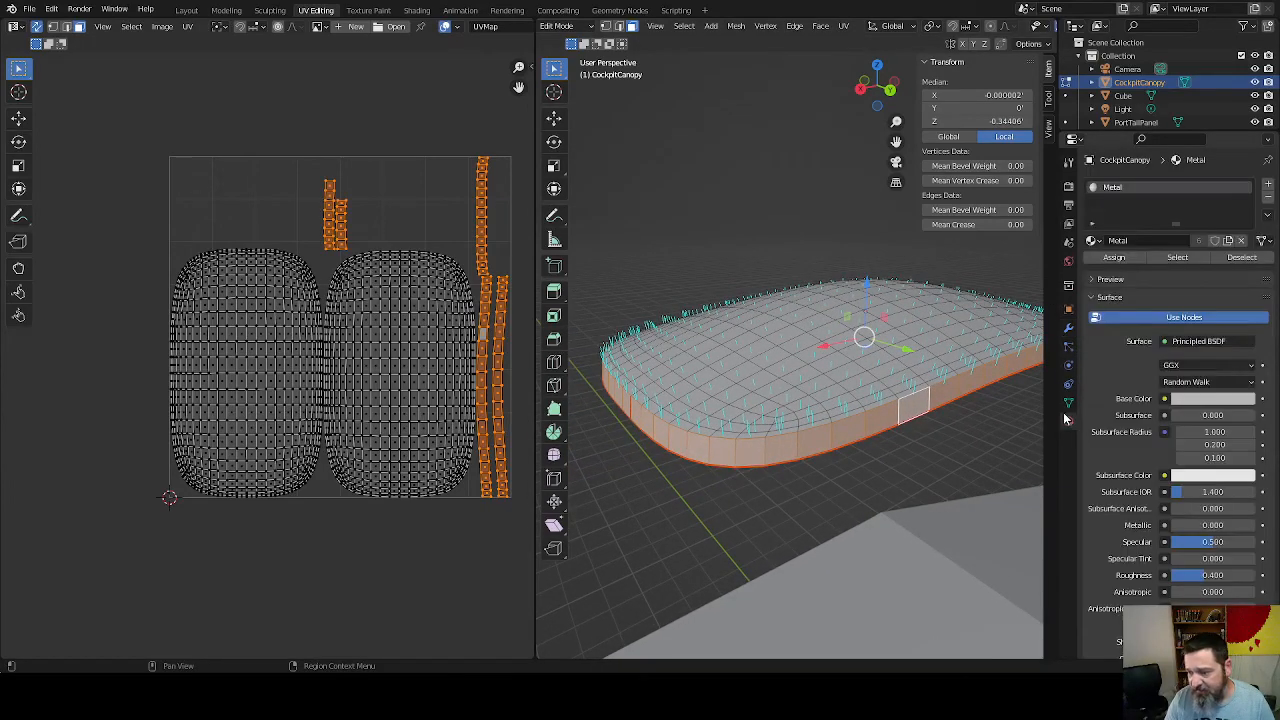
left_click(1268, 187)
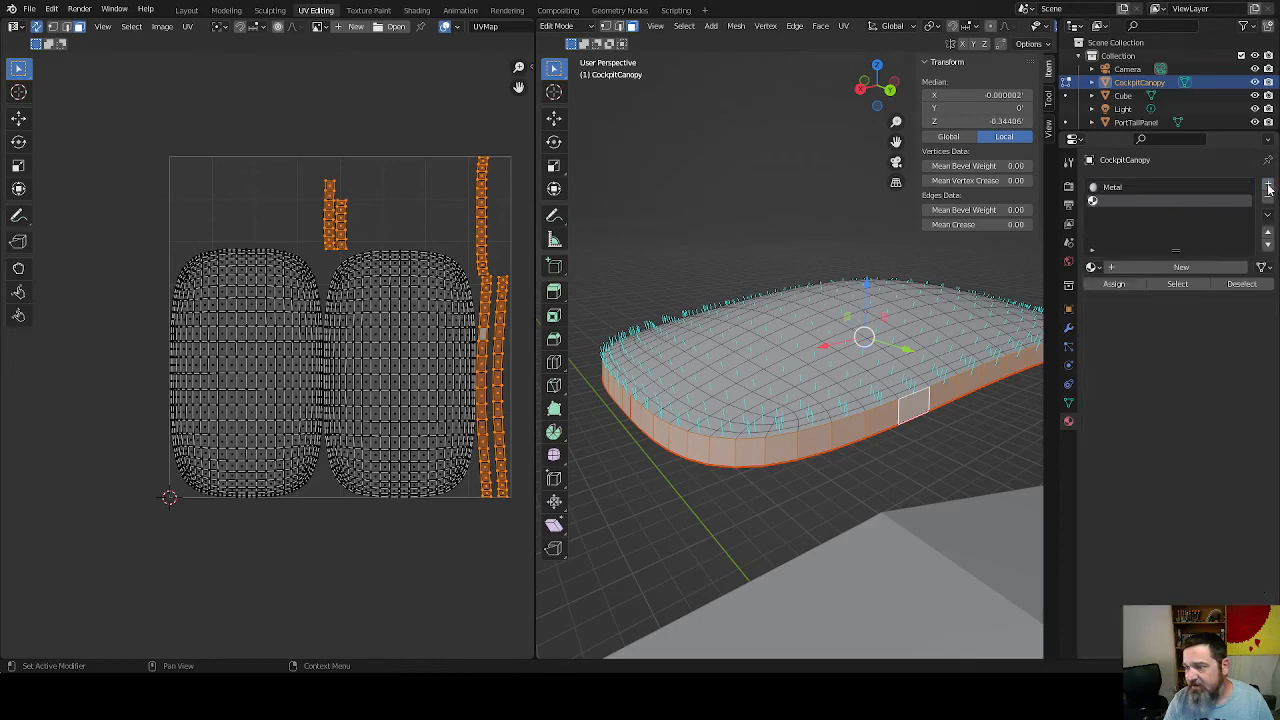
left_click(1135, 186)
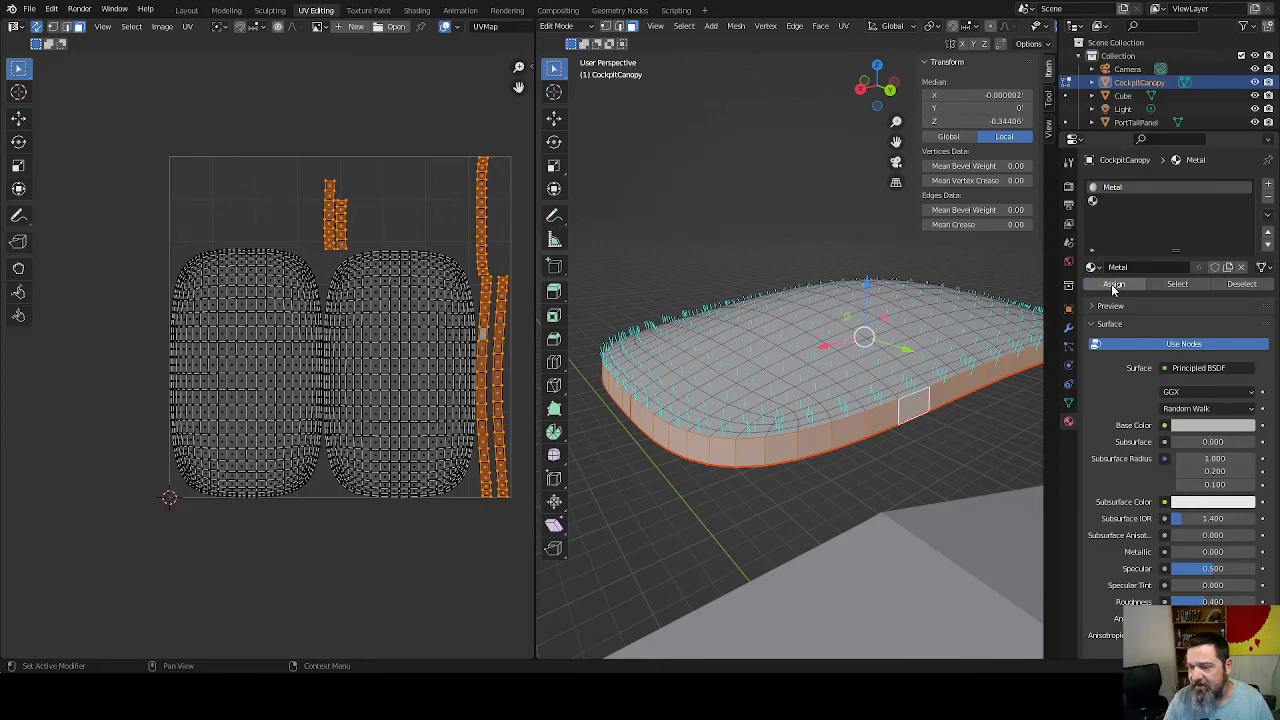
middle_click_drag(838, 348, 846, 346)
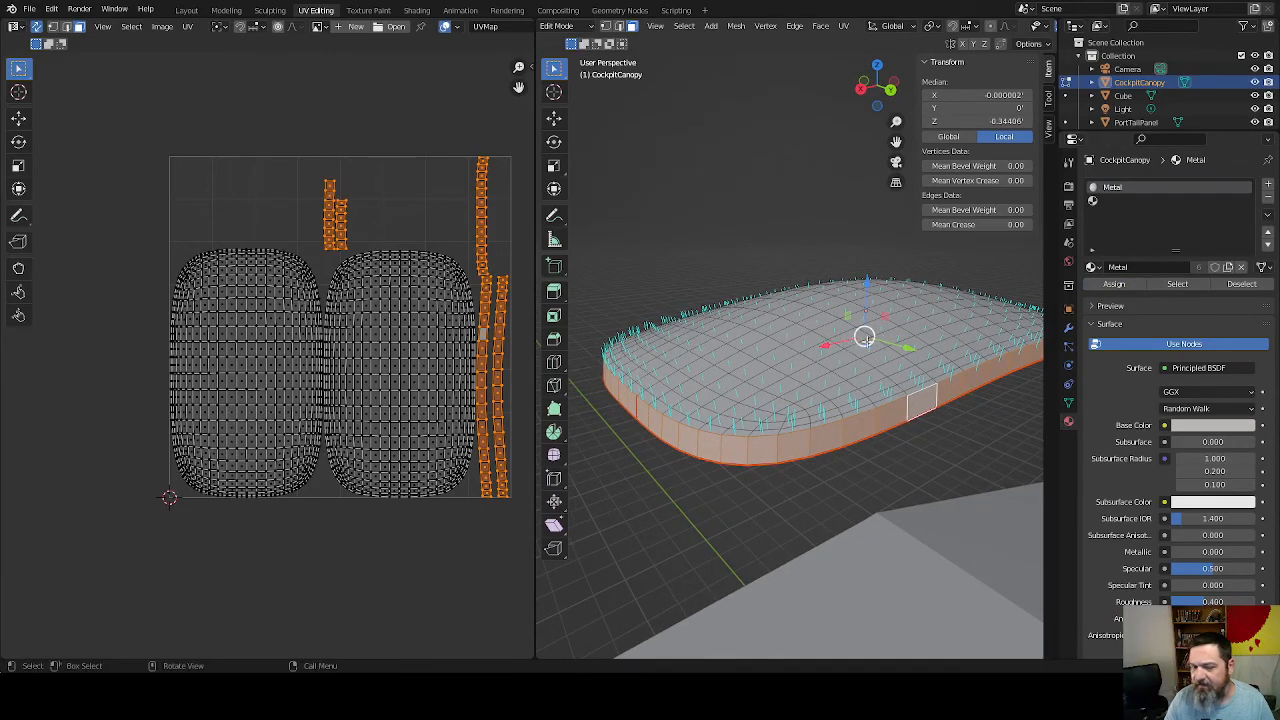
Select the two large canopy surface islands in the UV layout and assign them a new material named Glass in an added slot
left_click_drag(166, 244, 474, 522)
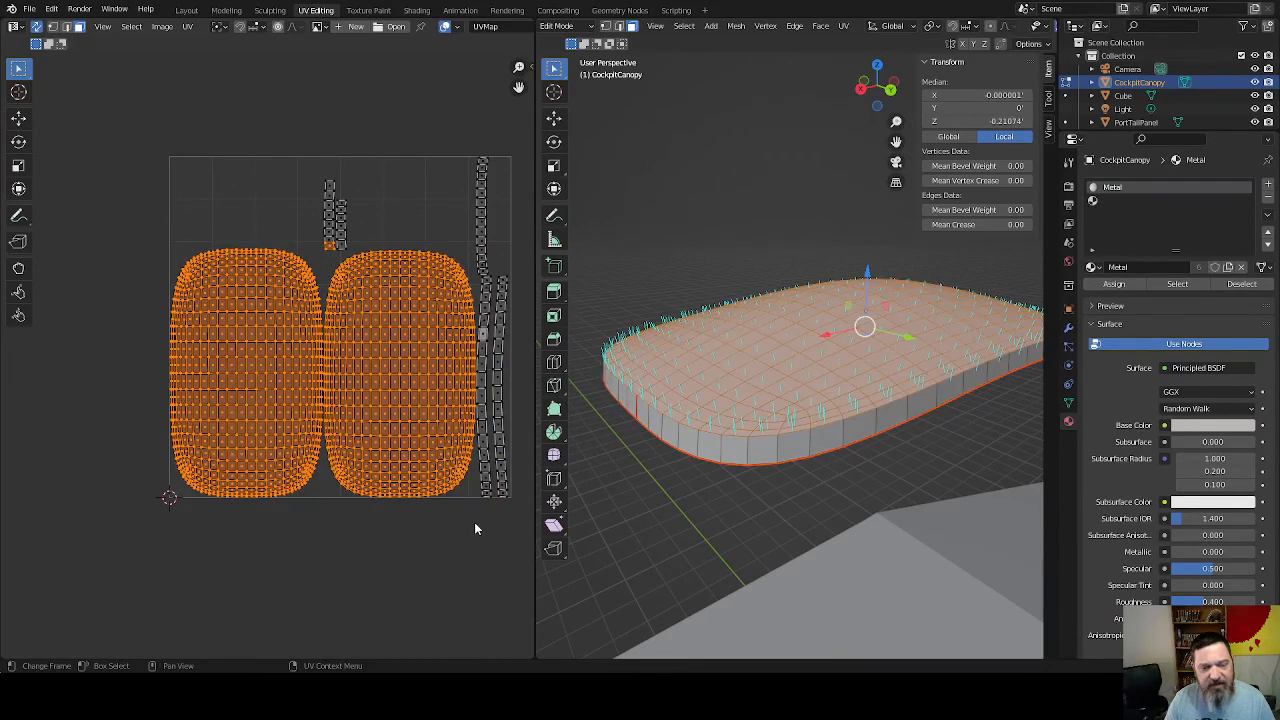
left_click(1268, 184)
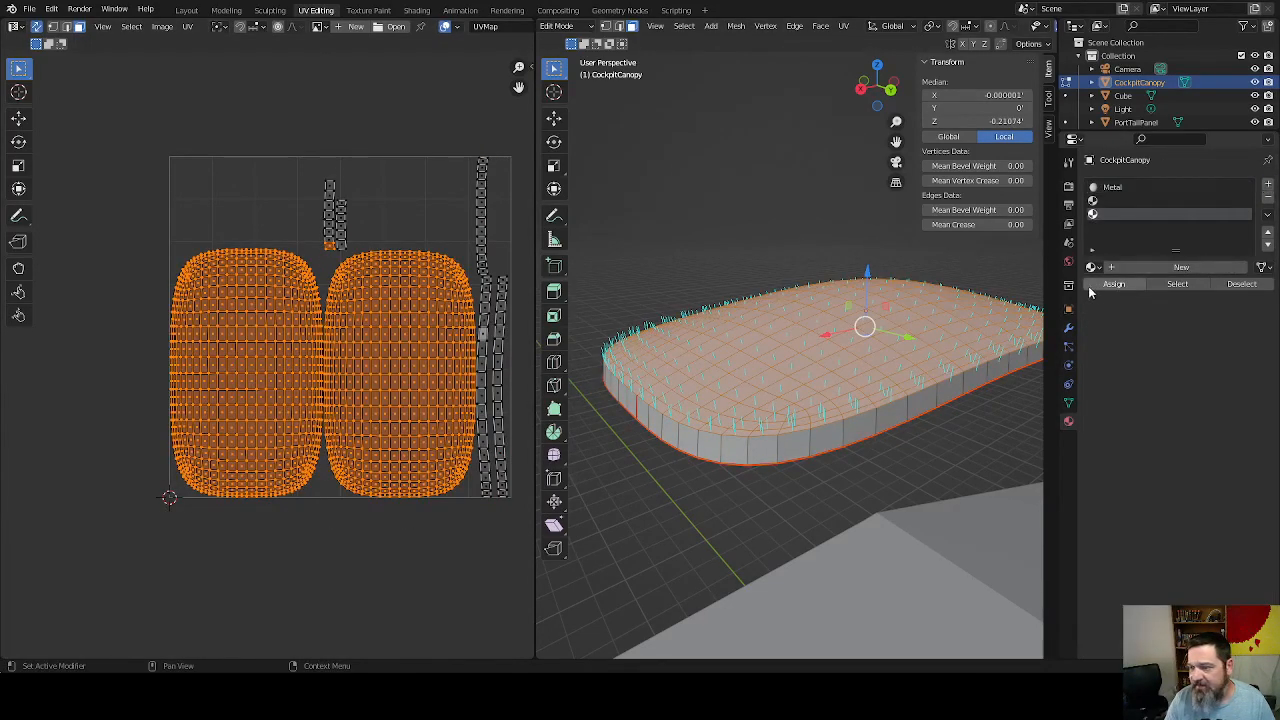
left_click(1144, 266)
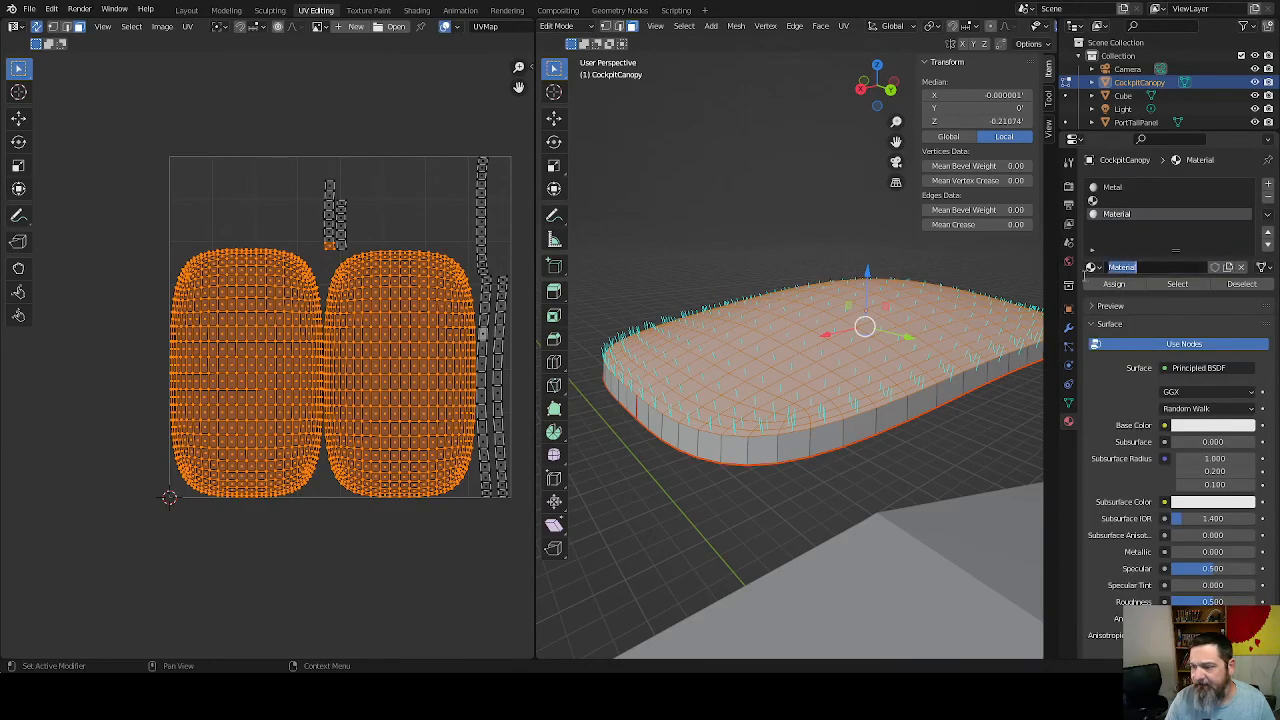
type("c")
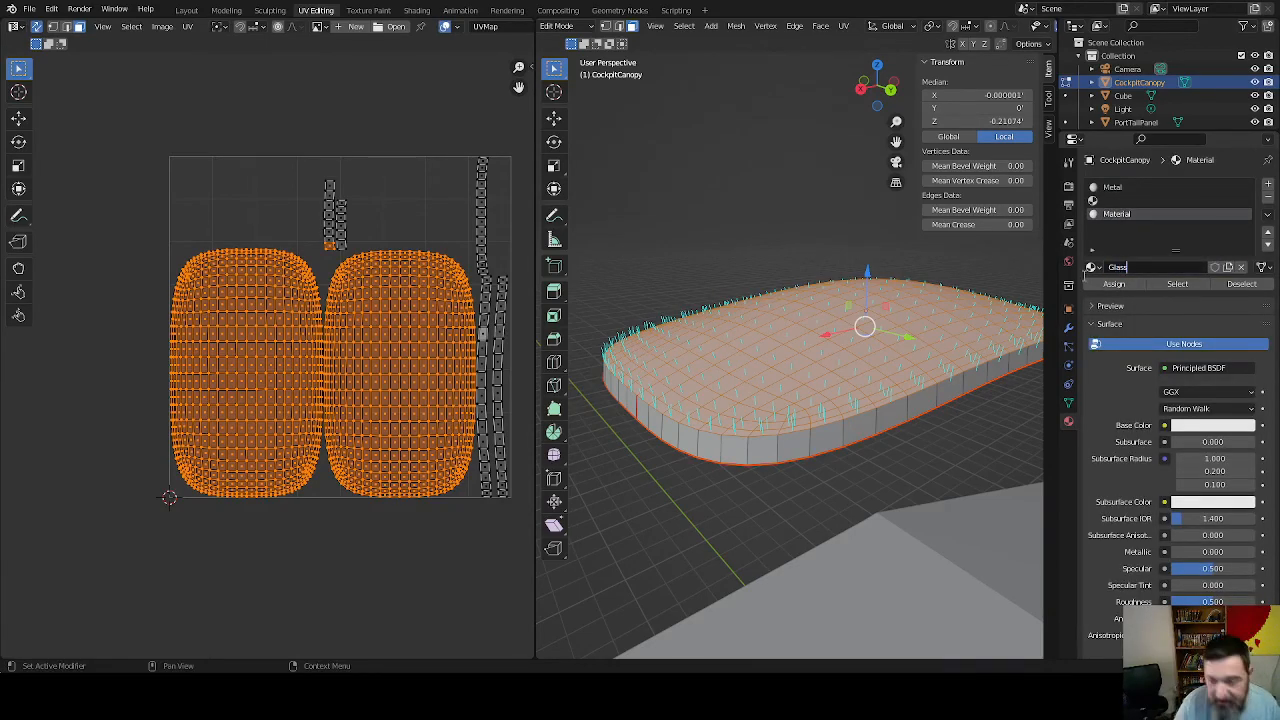
key("Return")
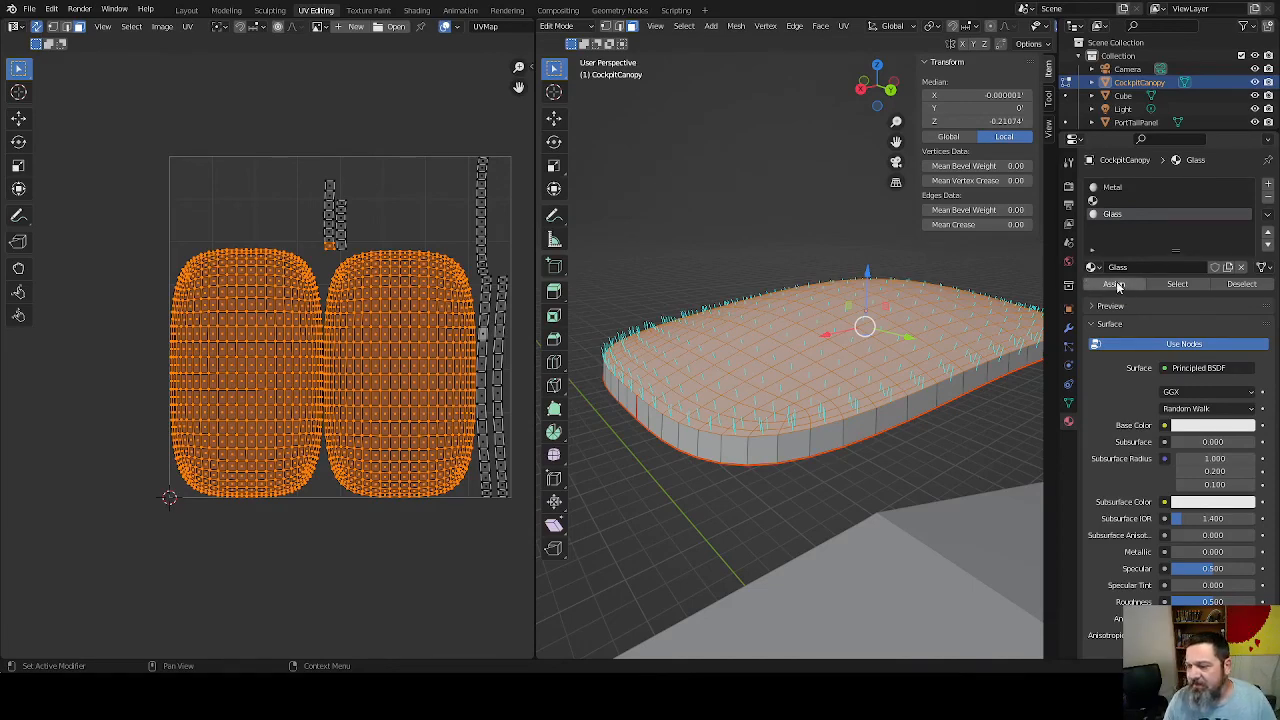
left_click(1117, 286)
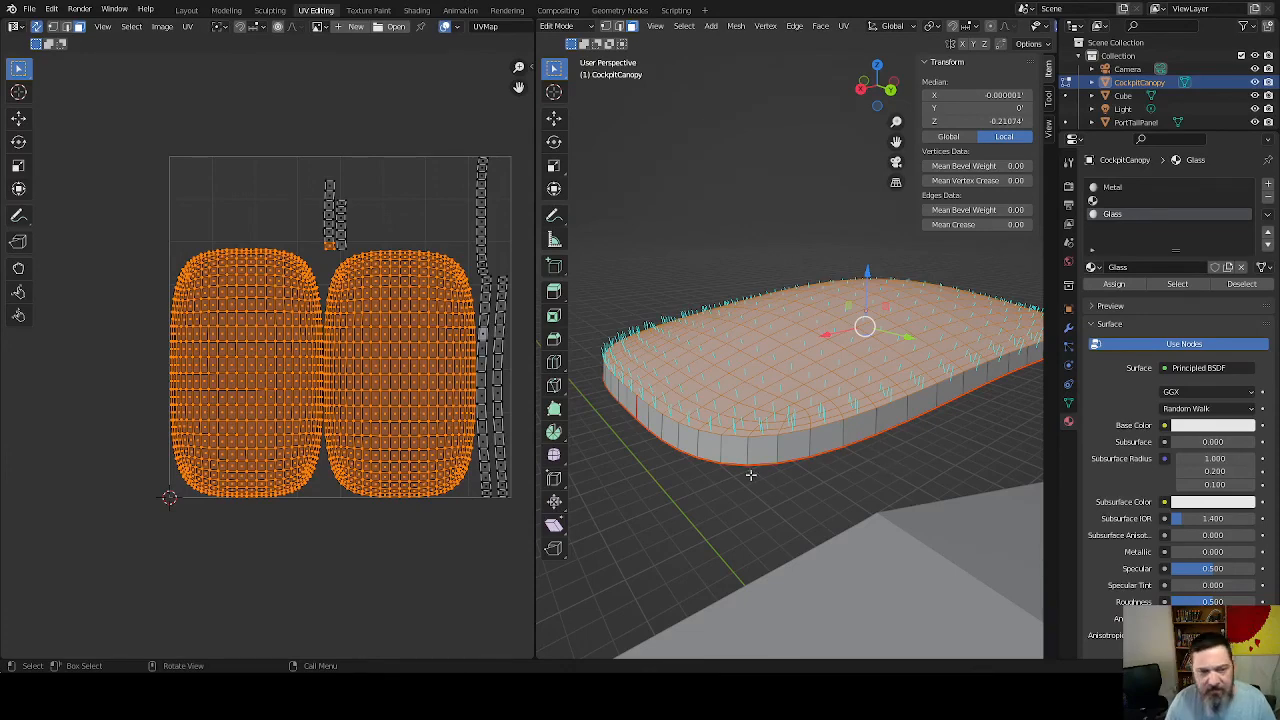
Select only the stray side wall face at the base of the short UV strip and assign it the Metal material
left_click(326, 248)
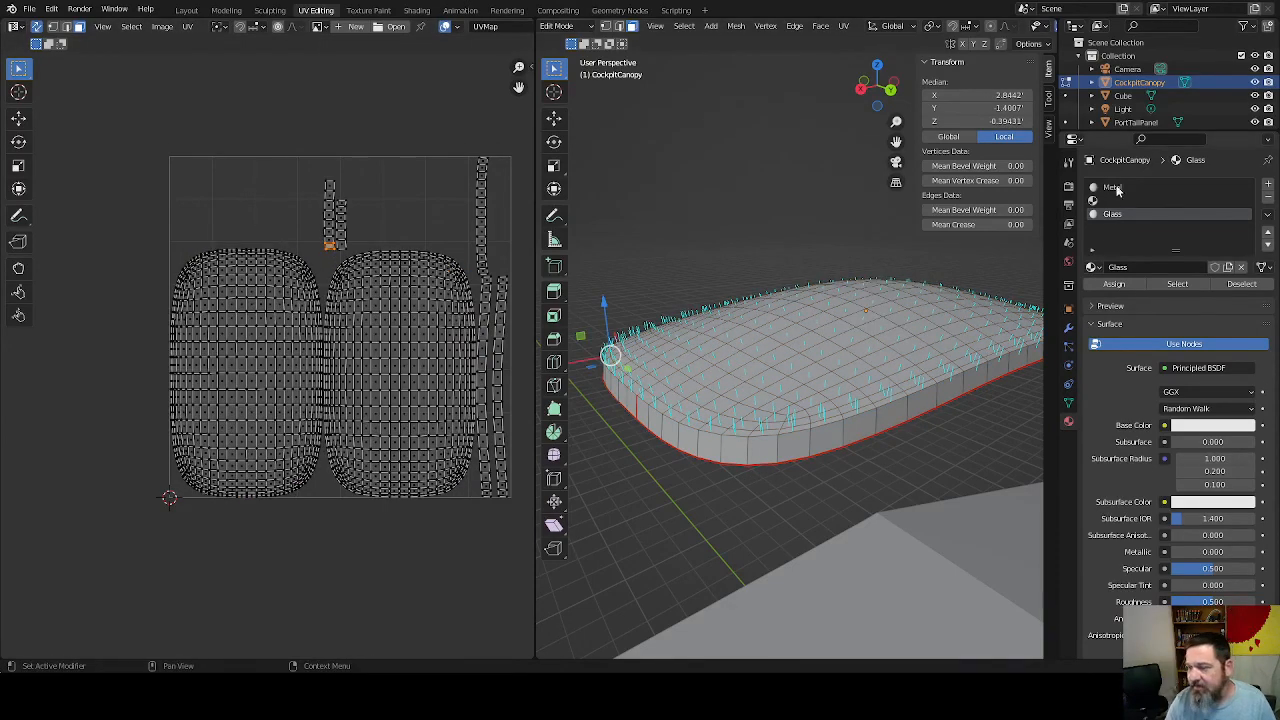
left_click(1119, 188)
left_click(1114, 284)
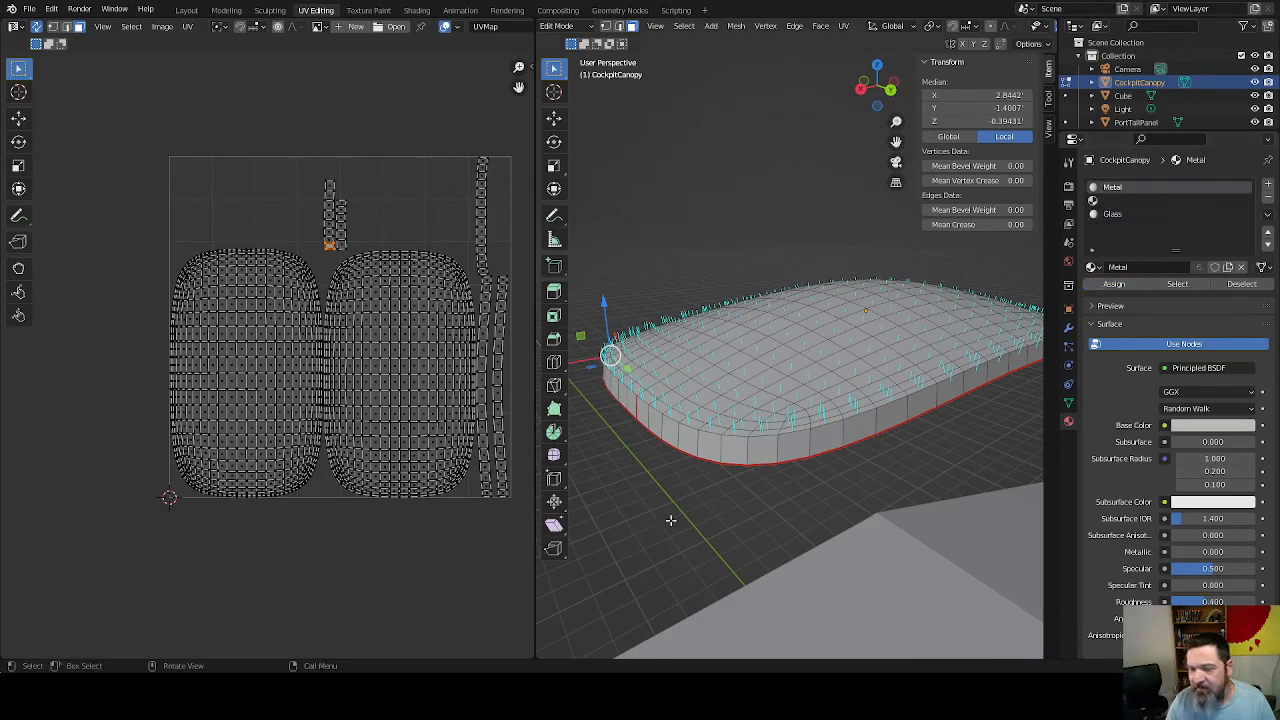
Save the changes to the current file, USForce_One_Lod2.blend
middle_click_drag(666, 520, 686, 372)
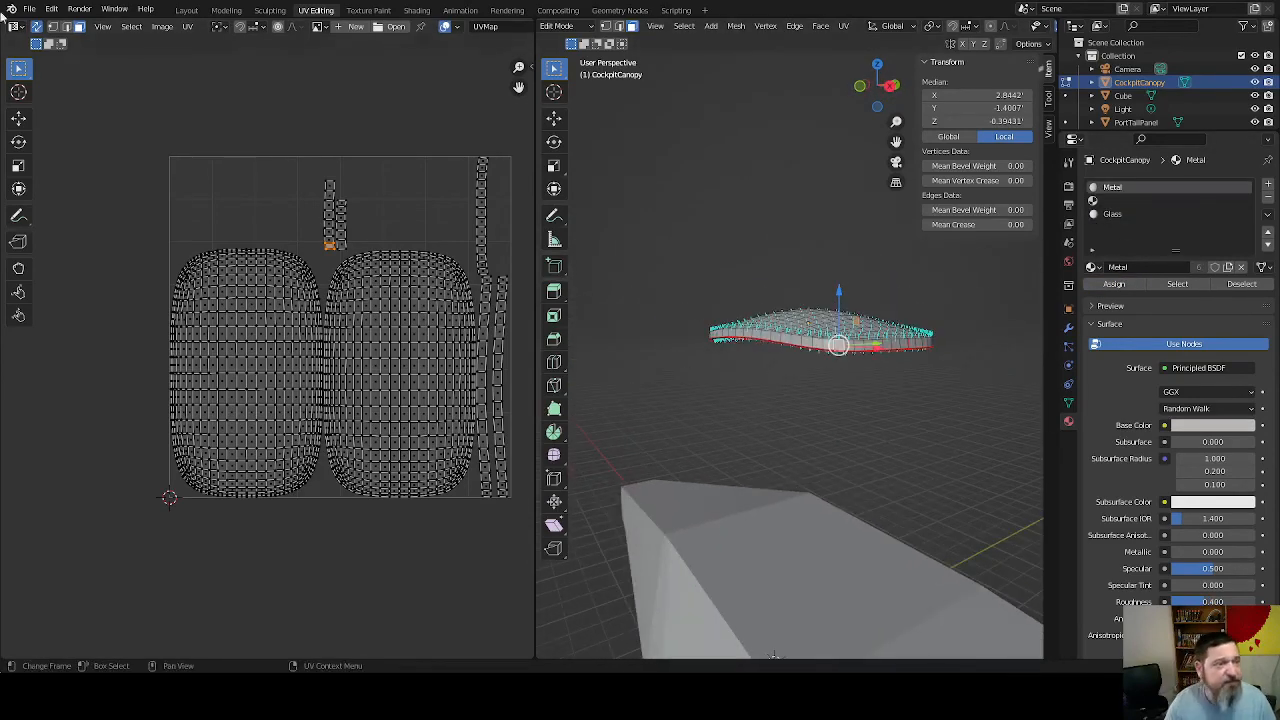
left_click(31, 8)
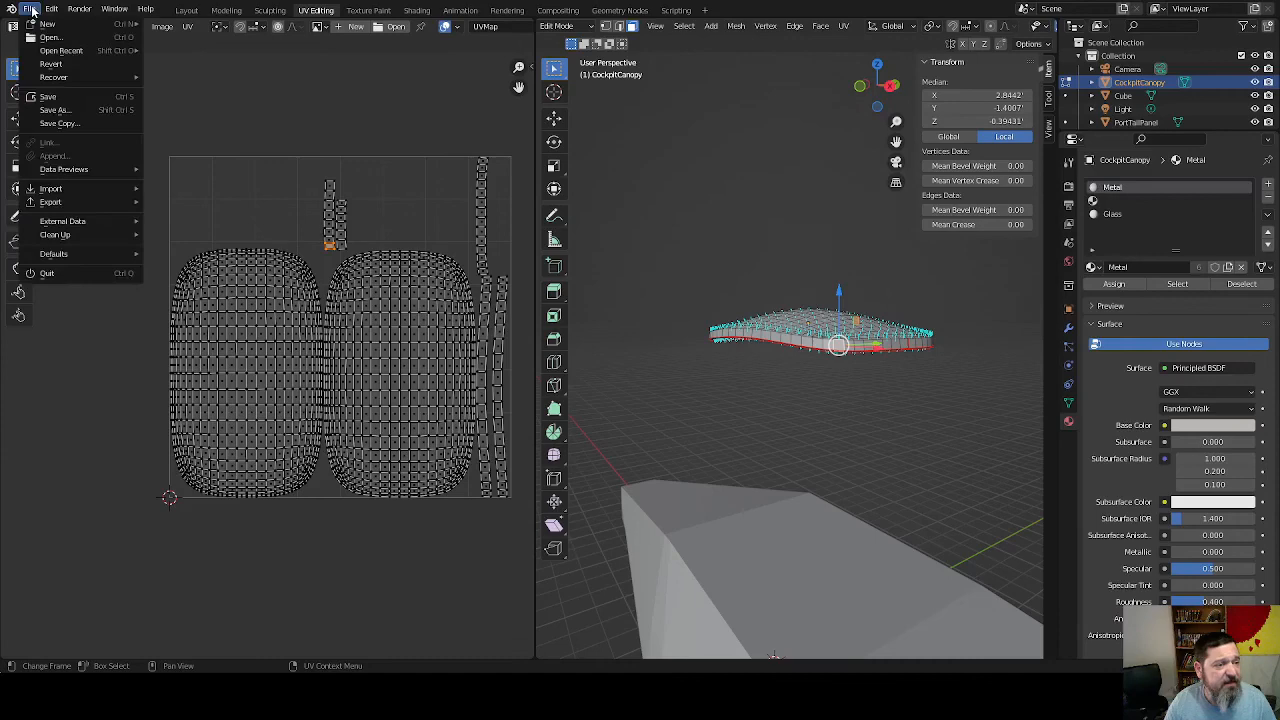
left_click(69, 96)
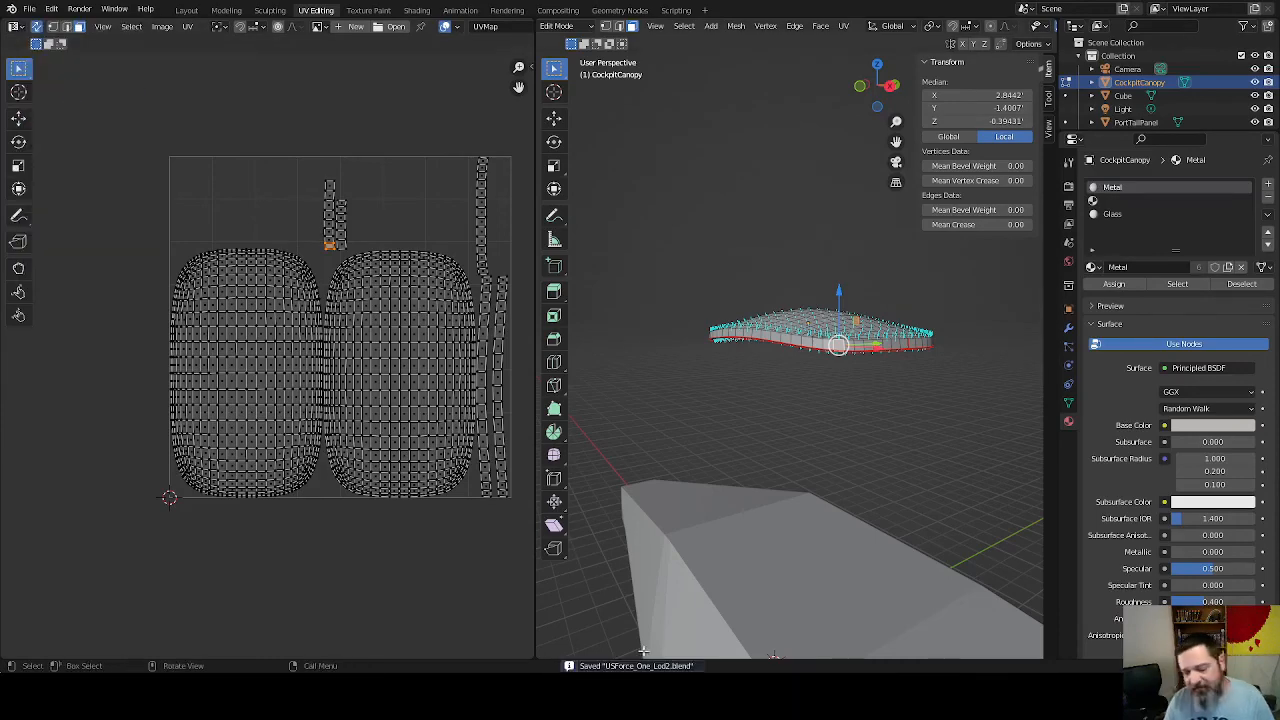
middle_click_drag(832, 608, 794, 643)
scroll(792, 608, "down", 9)
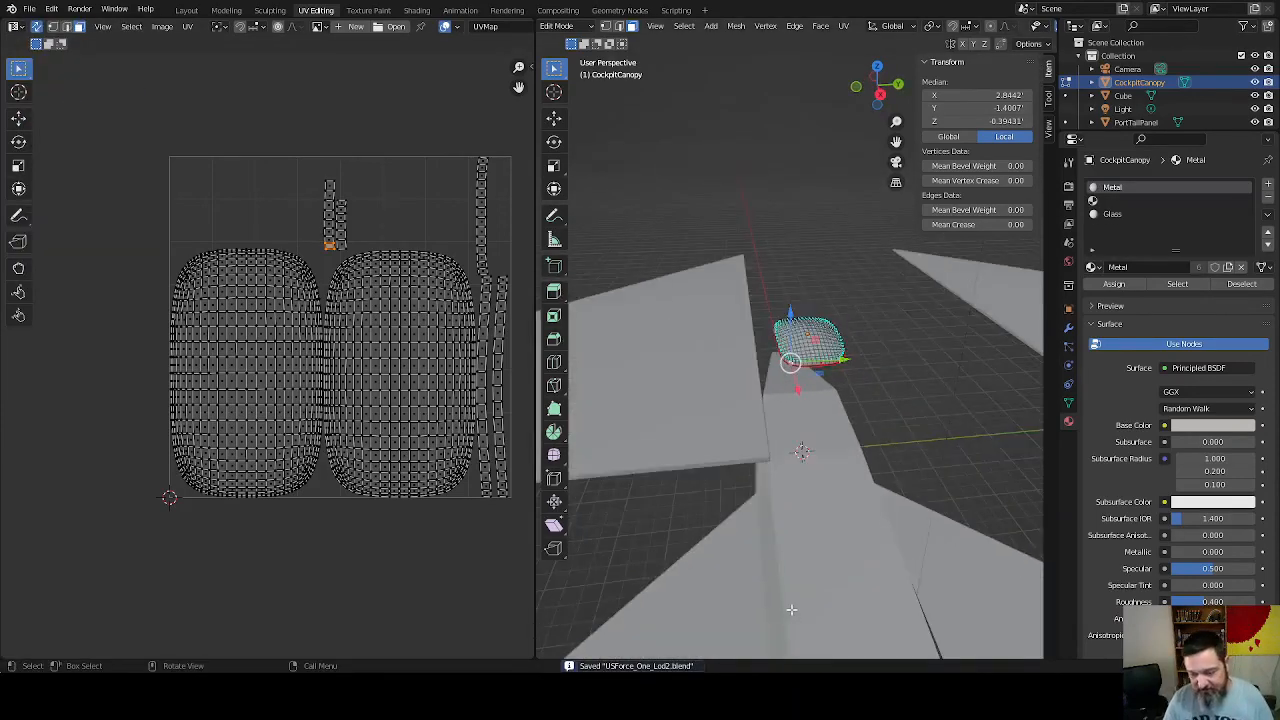
middle_click_drag(920, 520, 908, 532)
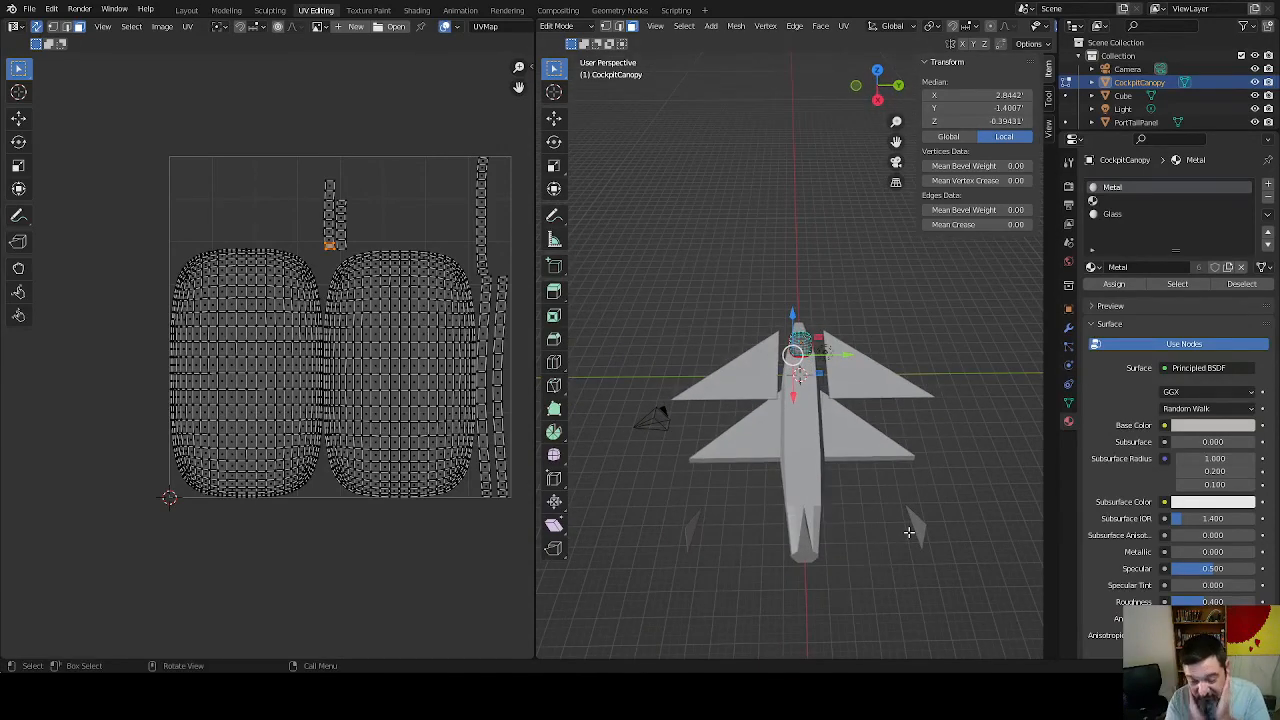